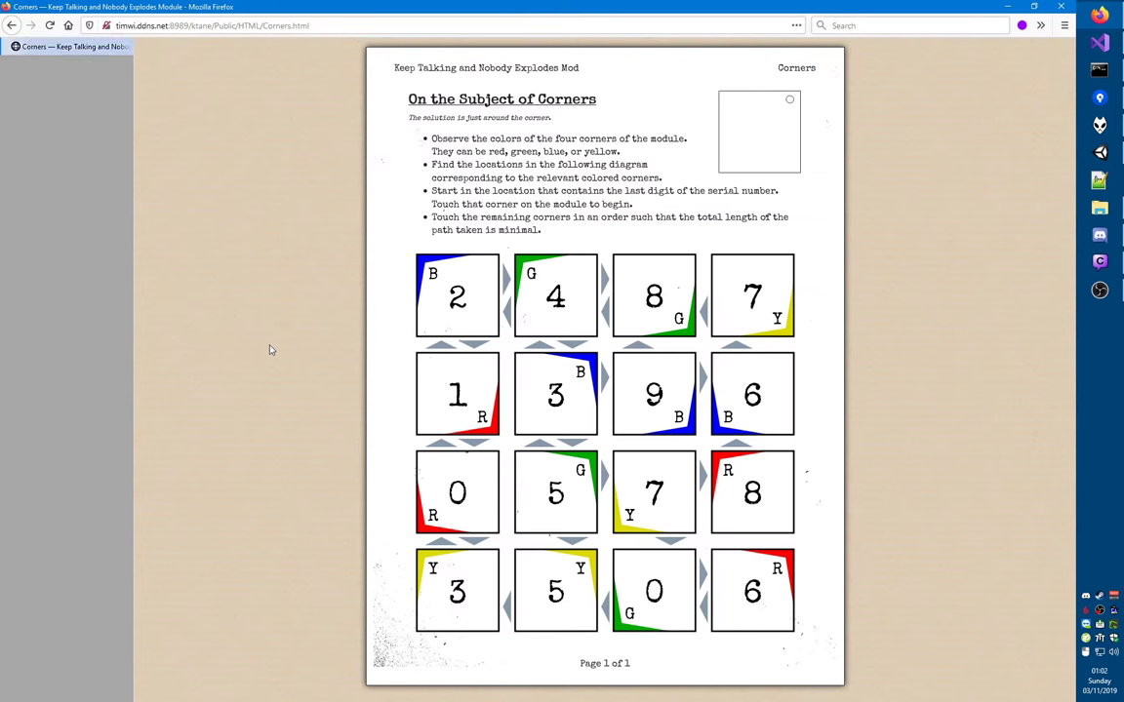
- Examine the Corners manual's title and the instruction about observing the colors of the module's four corners
triple_click(471, 98)
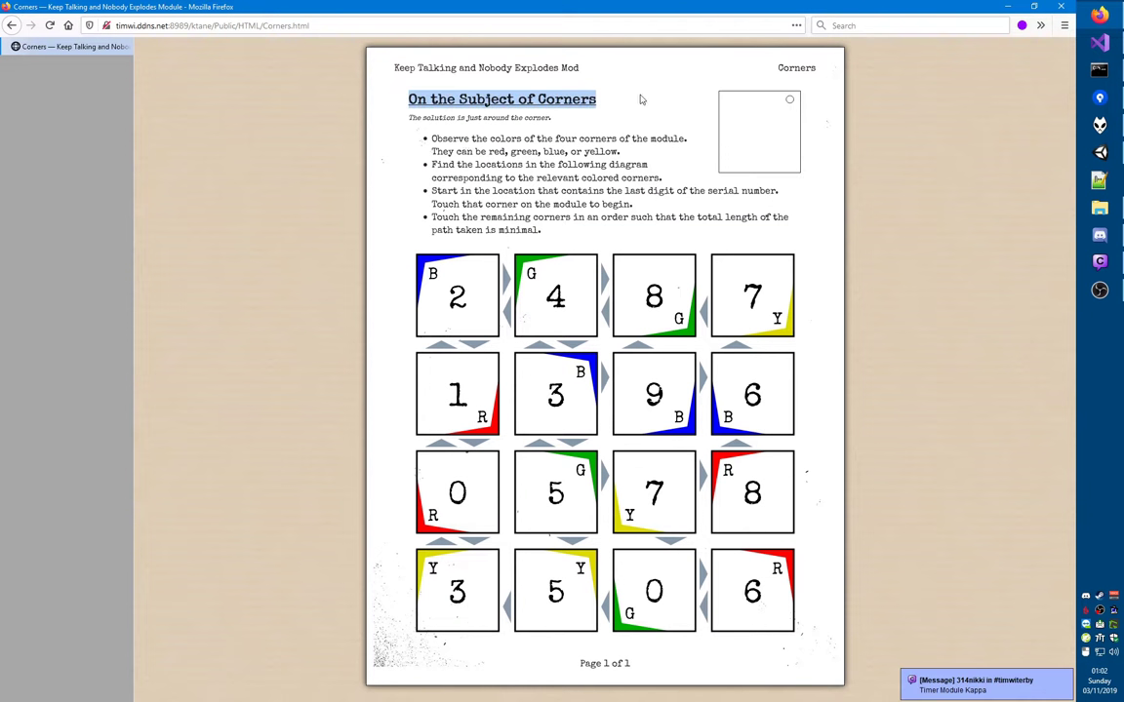
left_click(640, 97)
double_click(585, 102)
left_click(619, 103)
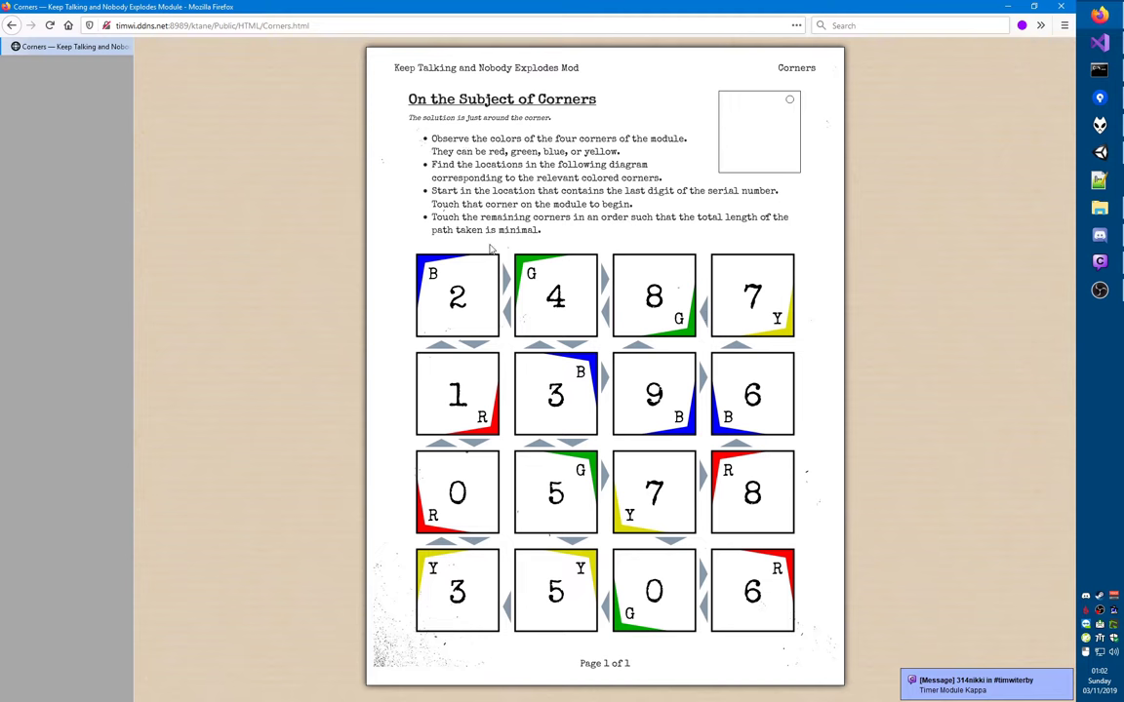
left_click_drag(390, 137, 453, 388)
left_click(657, 237)
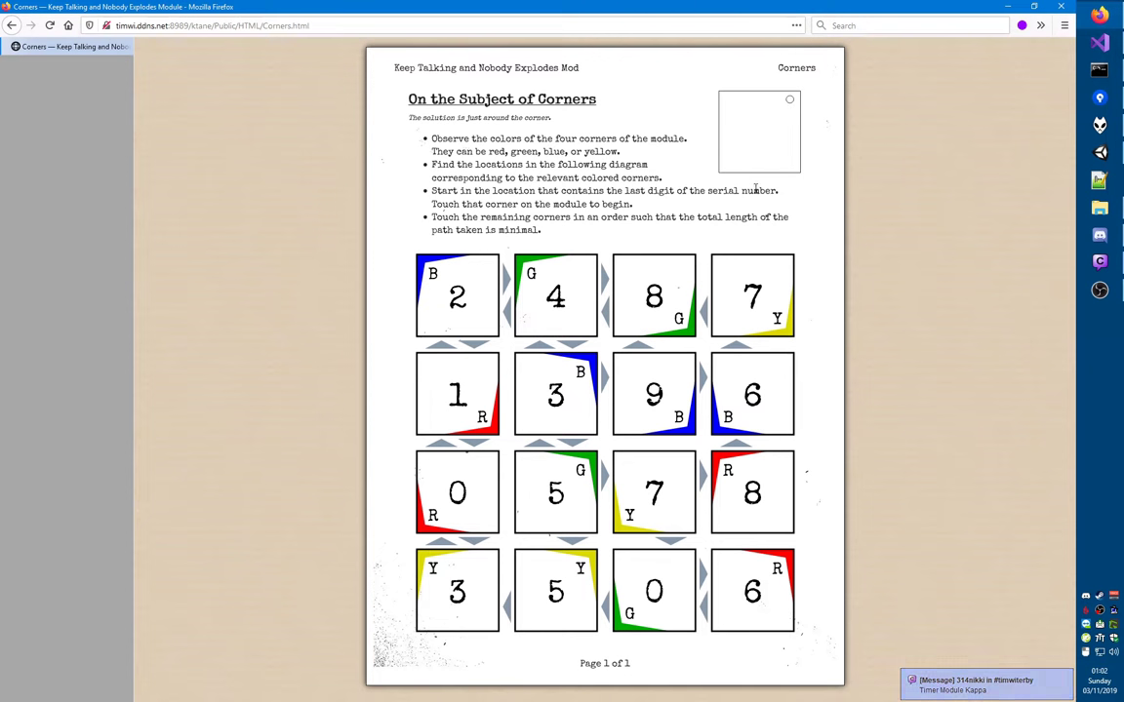
left_click_drag(488, 151, 617, 152)
triple_click(586, 151)
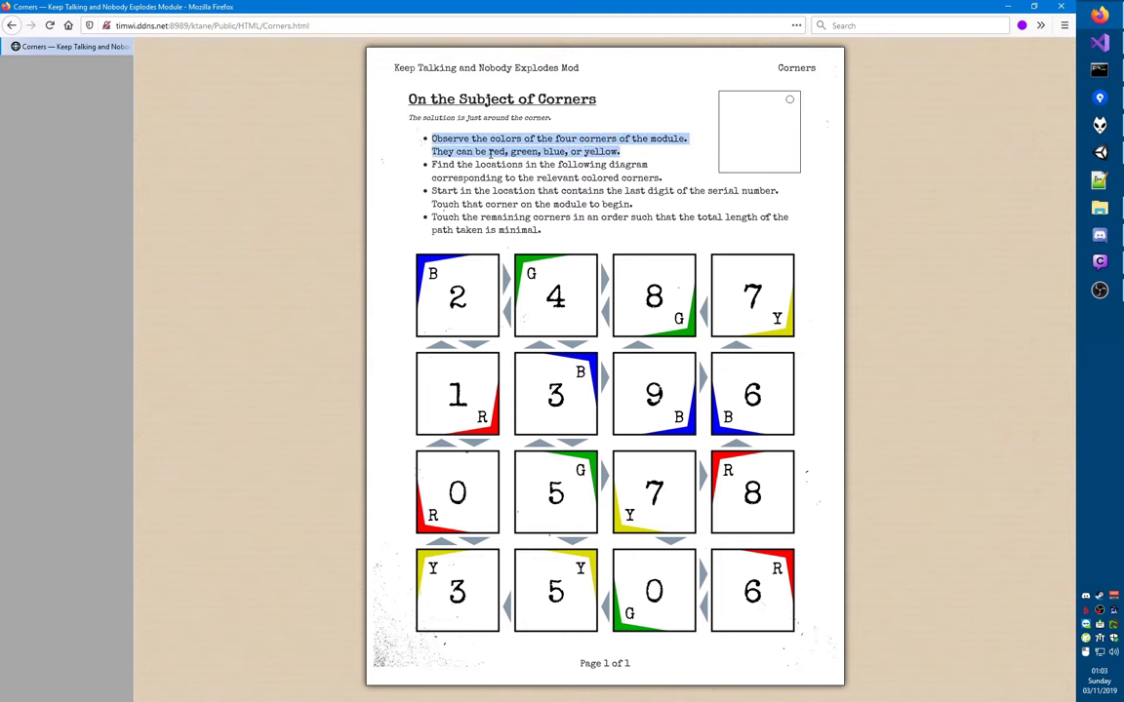
left_click(441, 138)
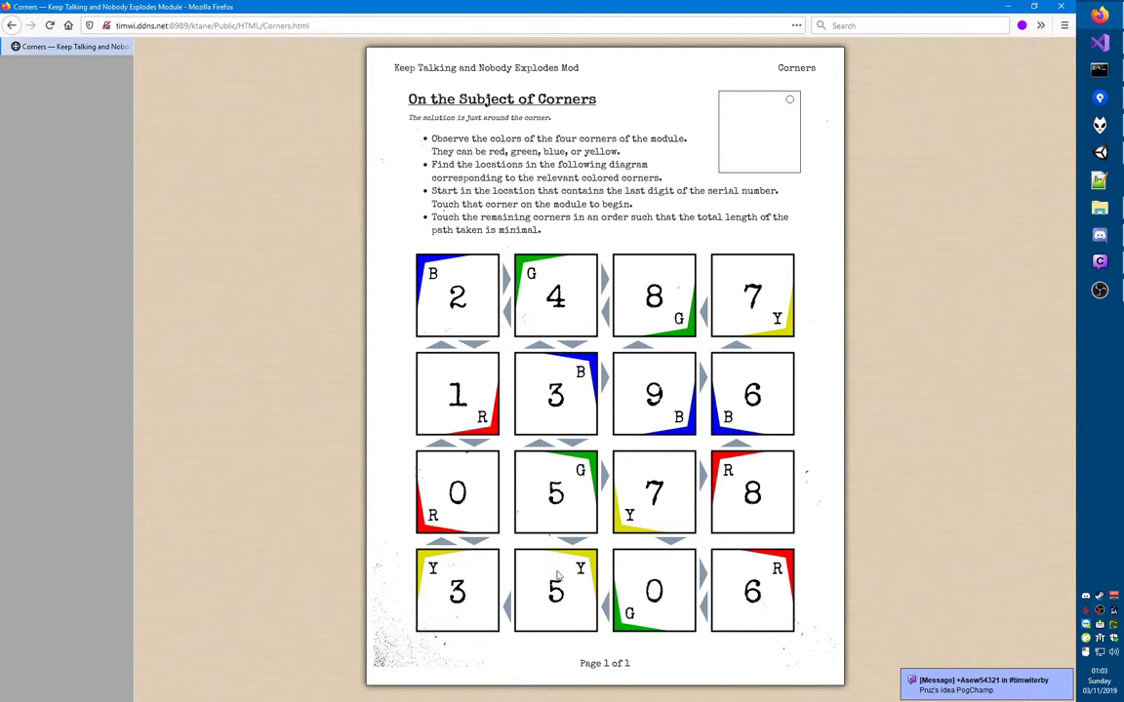
- Highlight the four yellow-corner cells of the diagram in blue: both 7s, the bottom-row 5 and the bottom-row 3
left_click(749, 292)
left_click(630, 517)
left_click(554, 590)
left_click(457, 592)
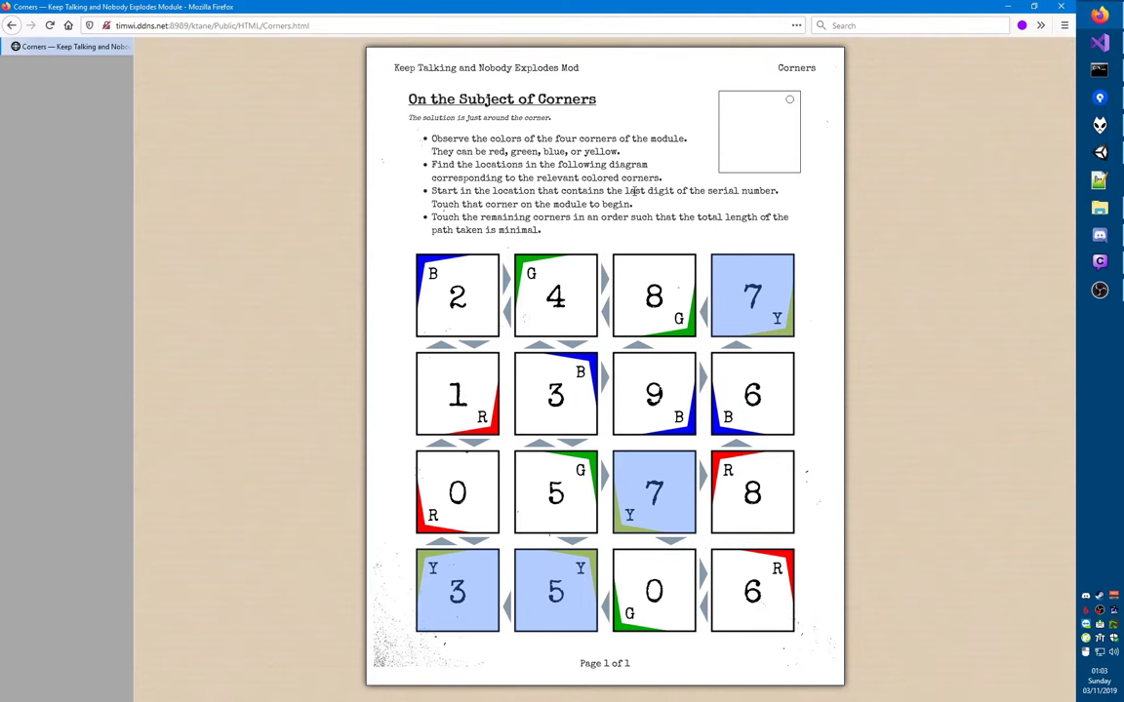
- Select the phrase "last digit of the serial number" and switch the blue highlight on the yellow-corner 3 off and back on
left_click_drag(625, 191, 754, 191)
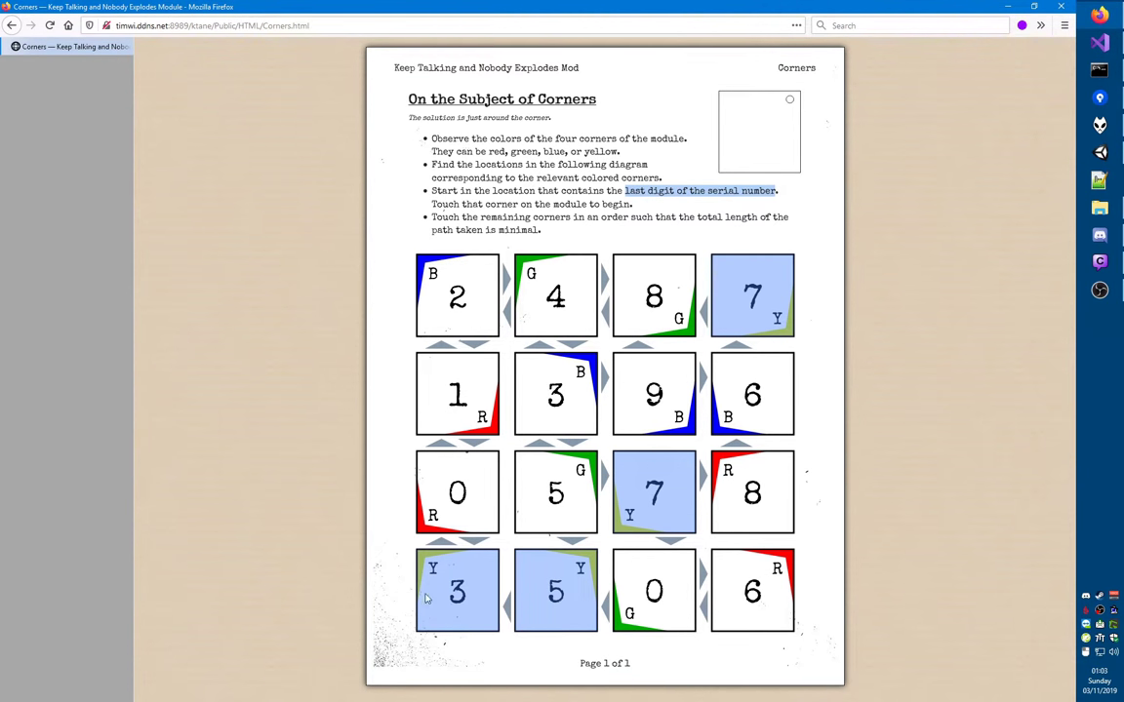
left_click(464, 583)
left_click(464, 589)
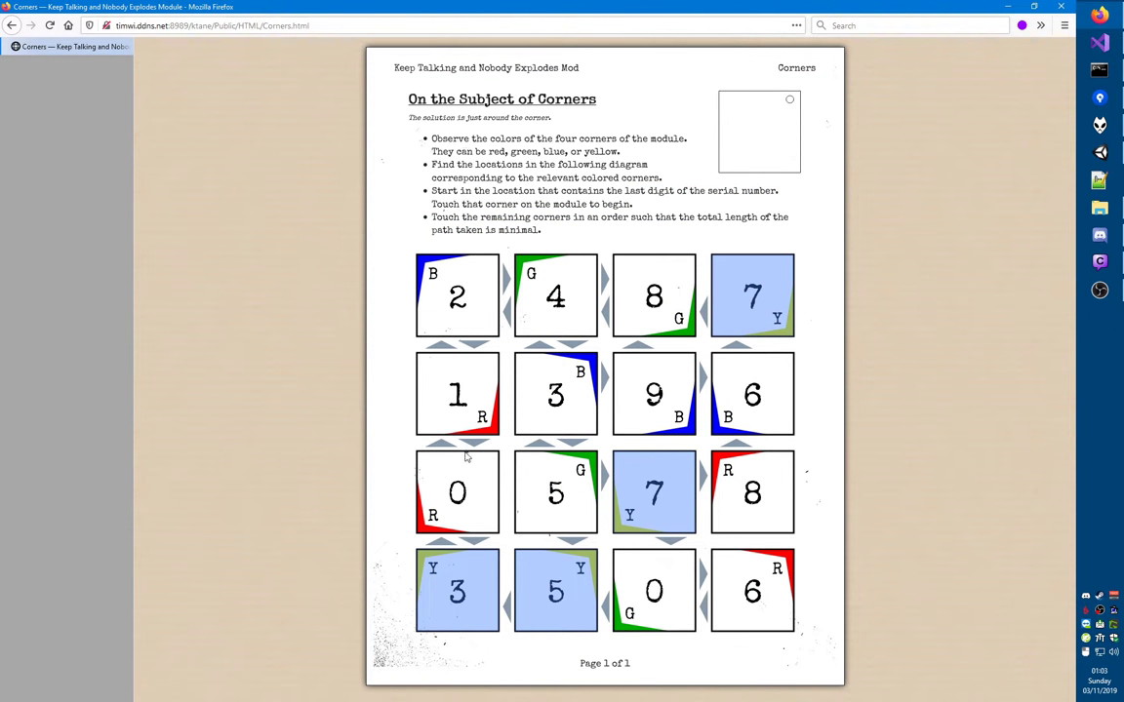
left_click(468, 598)
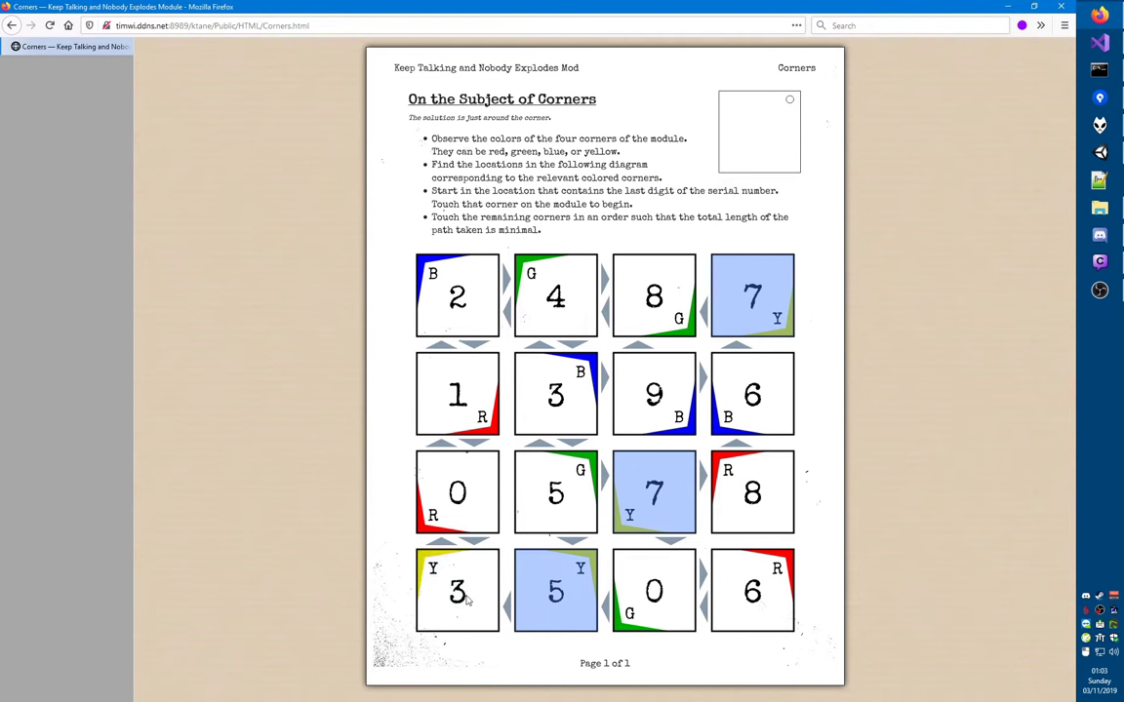
left_click(468, 598)
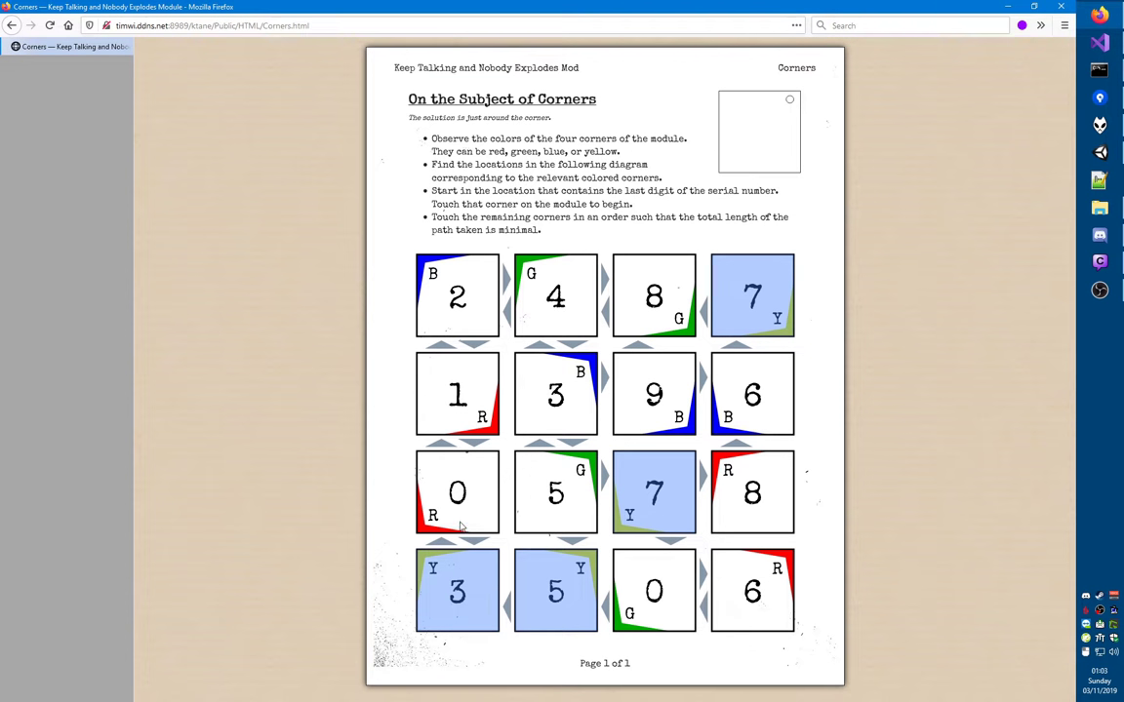
- Set the highlighter color to red and highlight the path through cells 0, 1, 2, 4, 3 and 5 in the first two columns
key("alt+2")
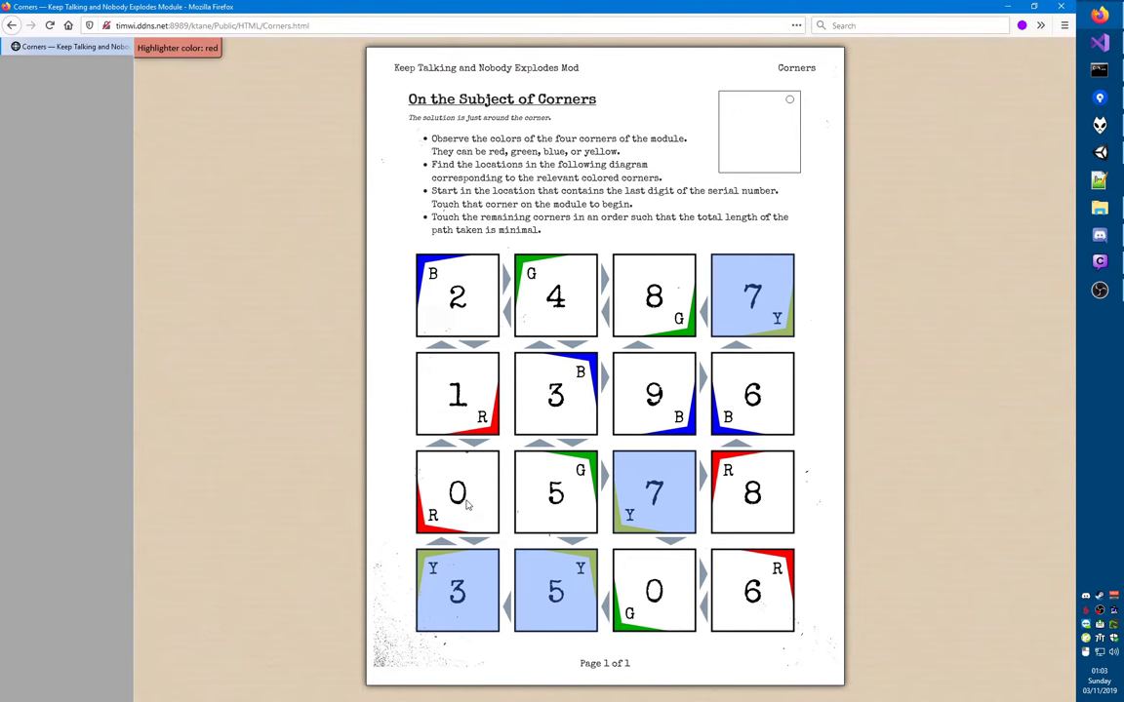
left_click(466, 502)
left_click(458, 400)
left_click(458, 297)
left_click(551, 297)
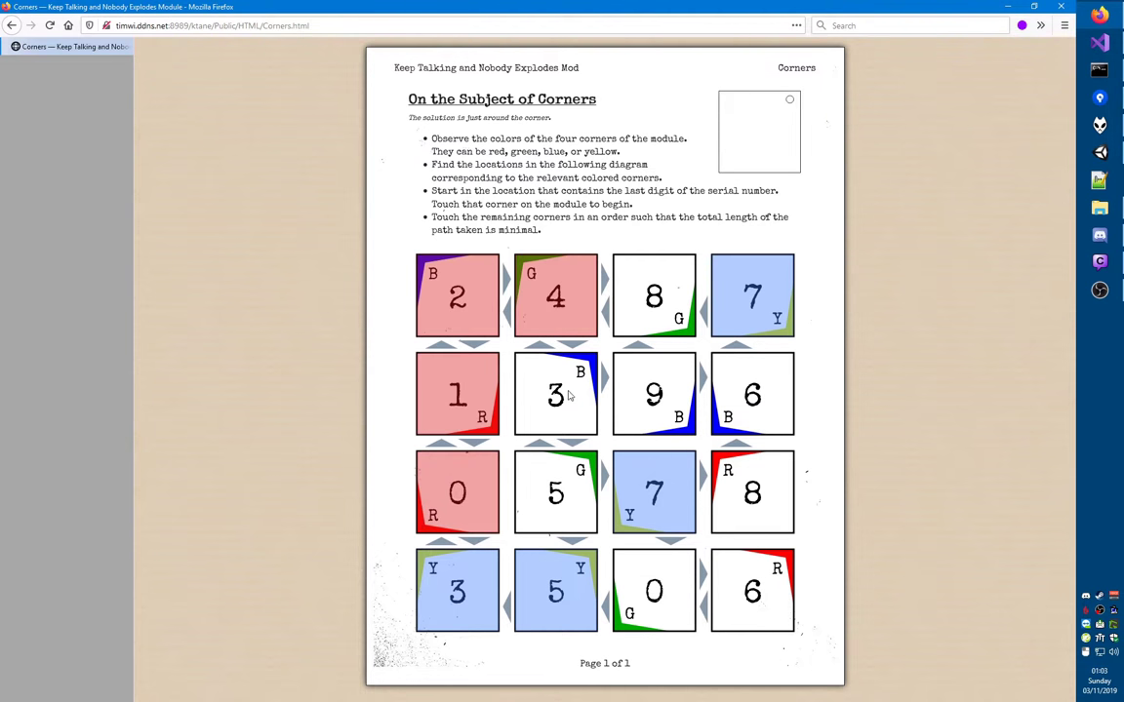
left_click(570, 395)
left_click(564, 490)
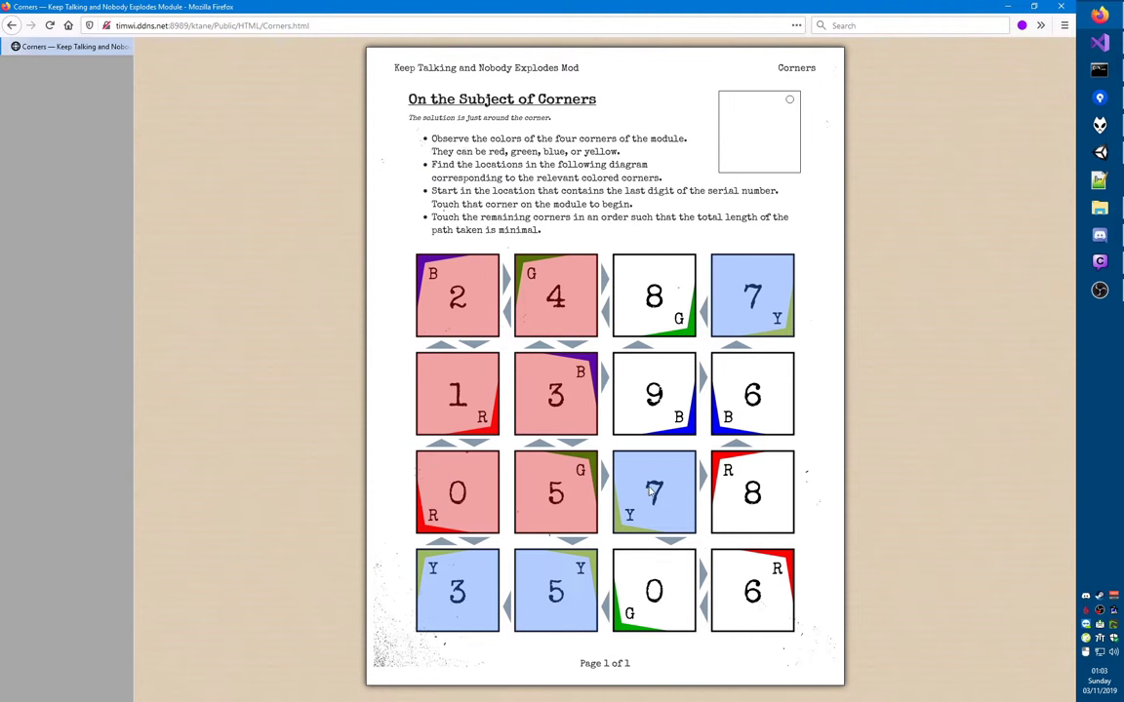
- Remove the red highlights from the second-column 5 and 3, and try extending the path to the top-row 8
left_click(561, 492)
left_click(558, 395)
left_click(555, 307)
left_click(556, 319)
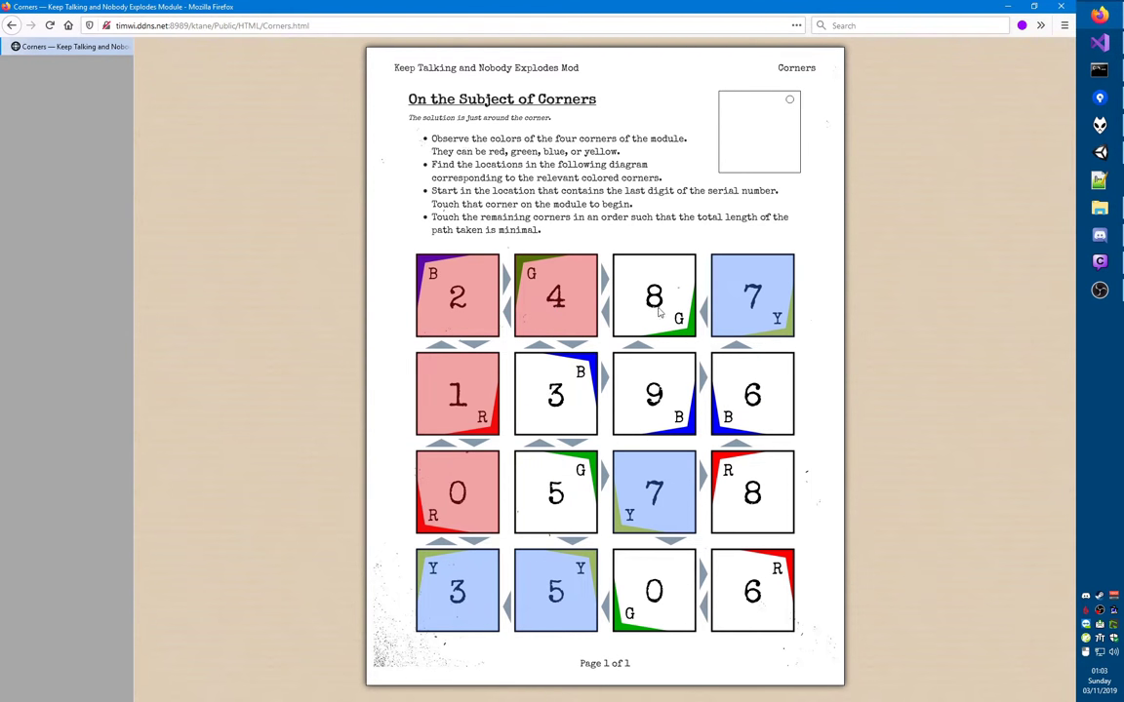
left_click(657, 313)
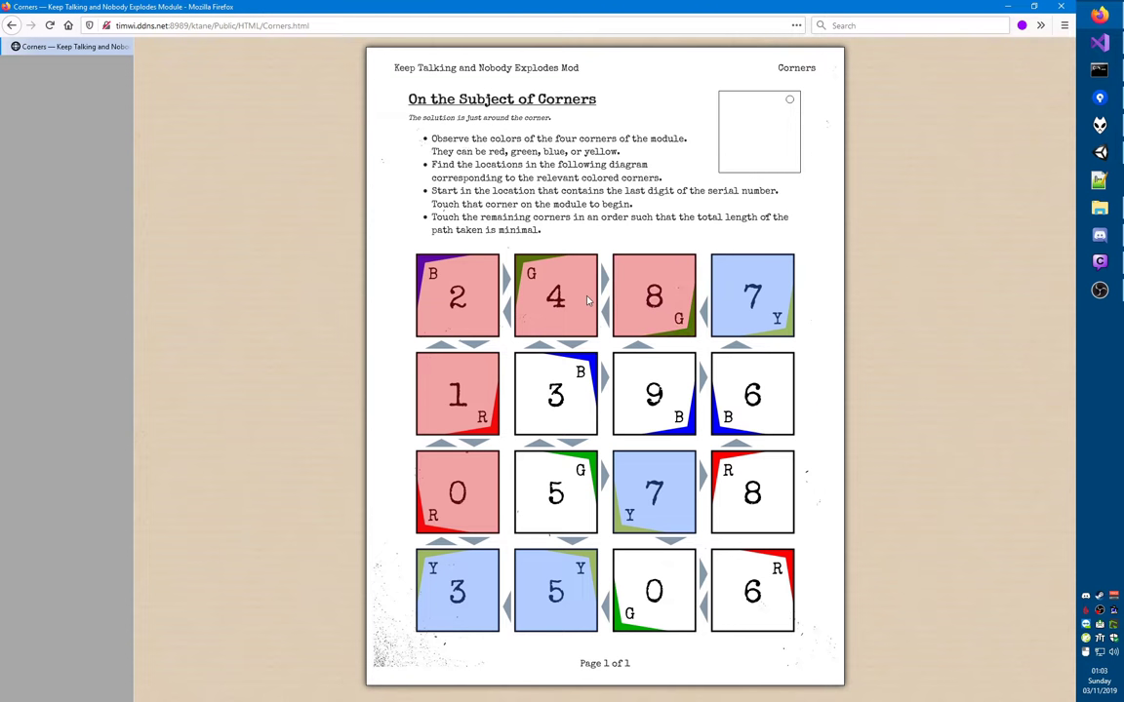
left_click(642, 307)
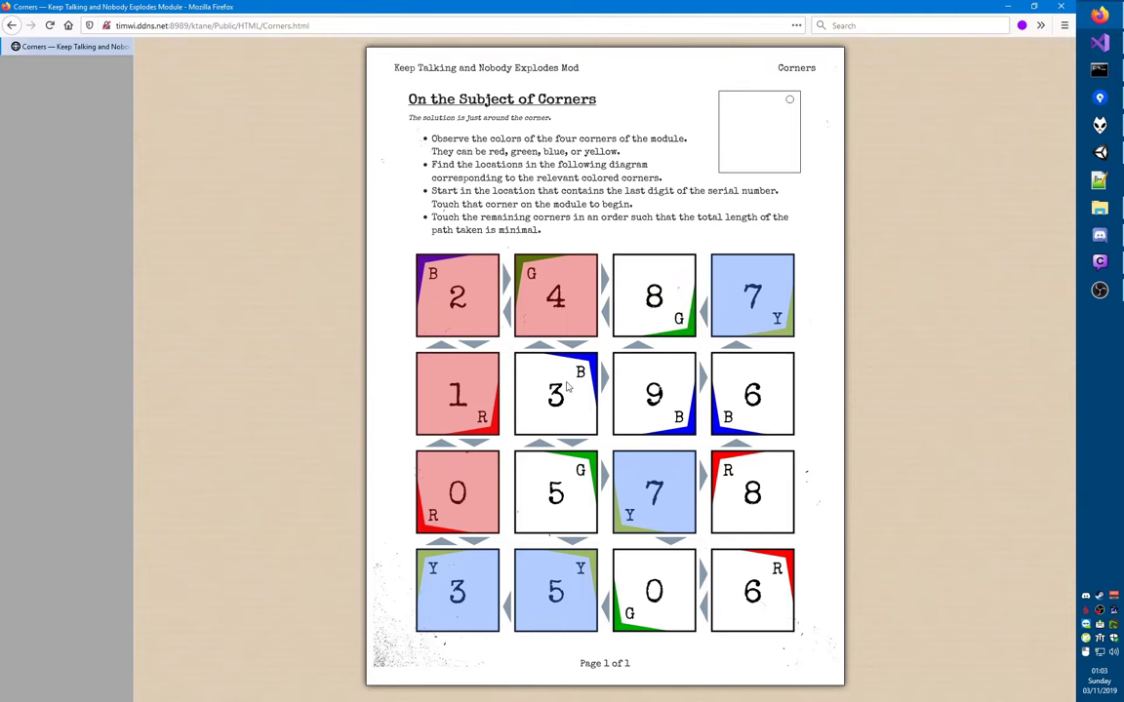
- Continue the red path through the second-row 3, 9 and 6 to the top-row 7
left_click(568, 385)
left_click(665, 385)
left_click(757, 385)
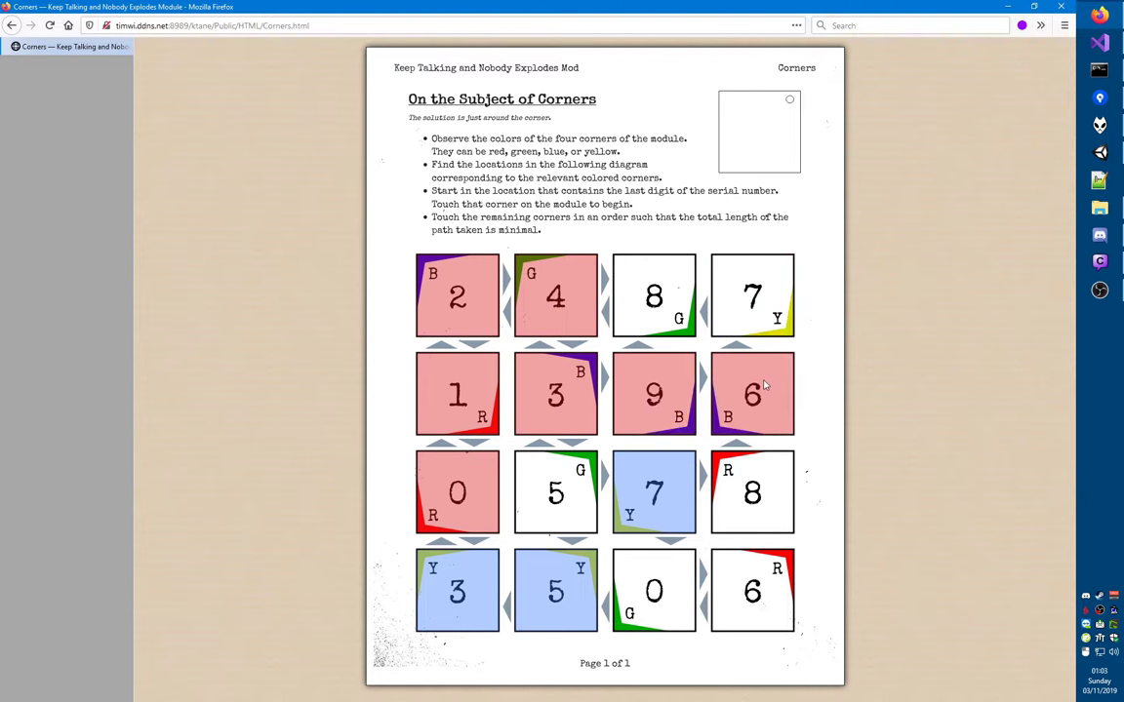
left_click(751, 291)
- Turn the top-row 7 highlight back to blue and clear the red highlights from the second-row 6 and 9
key("alt+1")
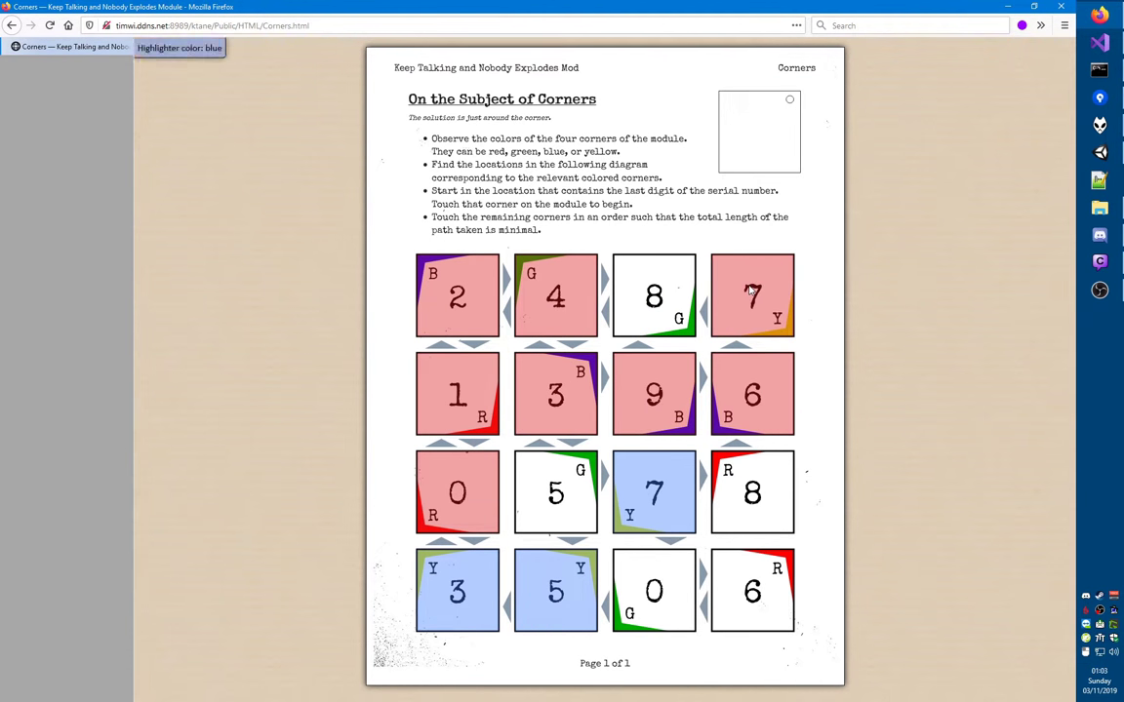
left_click(750, 288, "ctrl")
left_click(750, 287, "ctrl")
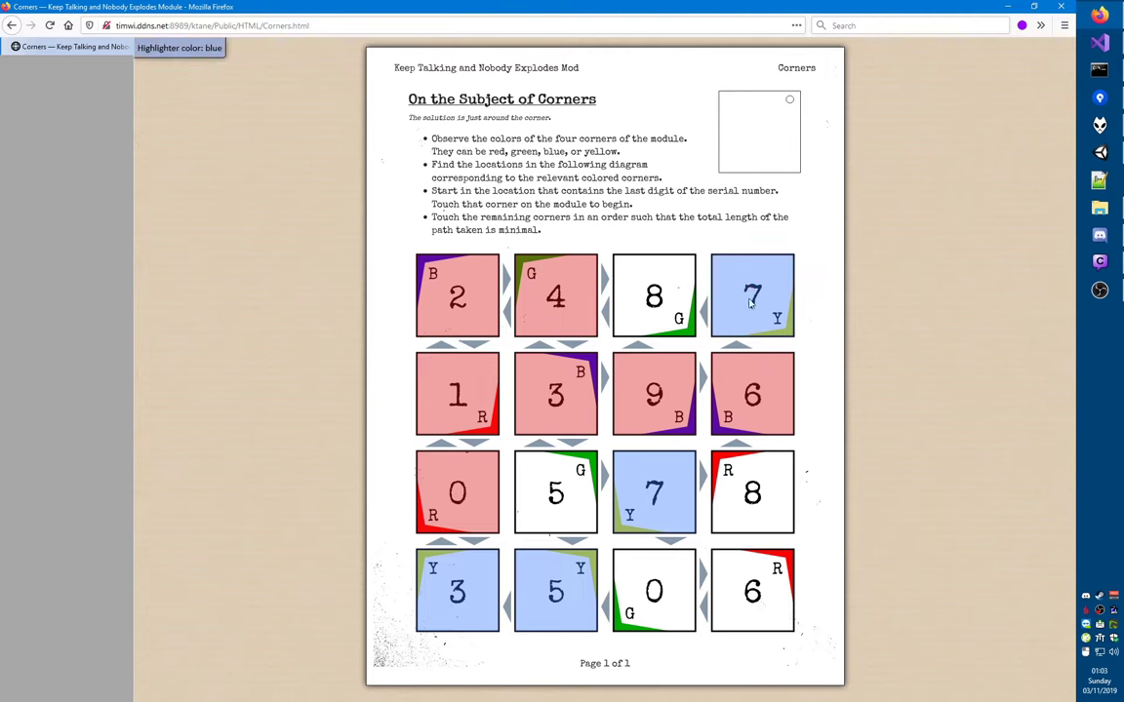
left_click(745, 405, "ctrl")
left_click(660, 402, "ctrl")
- Highlight the second-row 9 and 6 and the top-row 7 and 8 in red
key("alt+2")
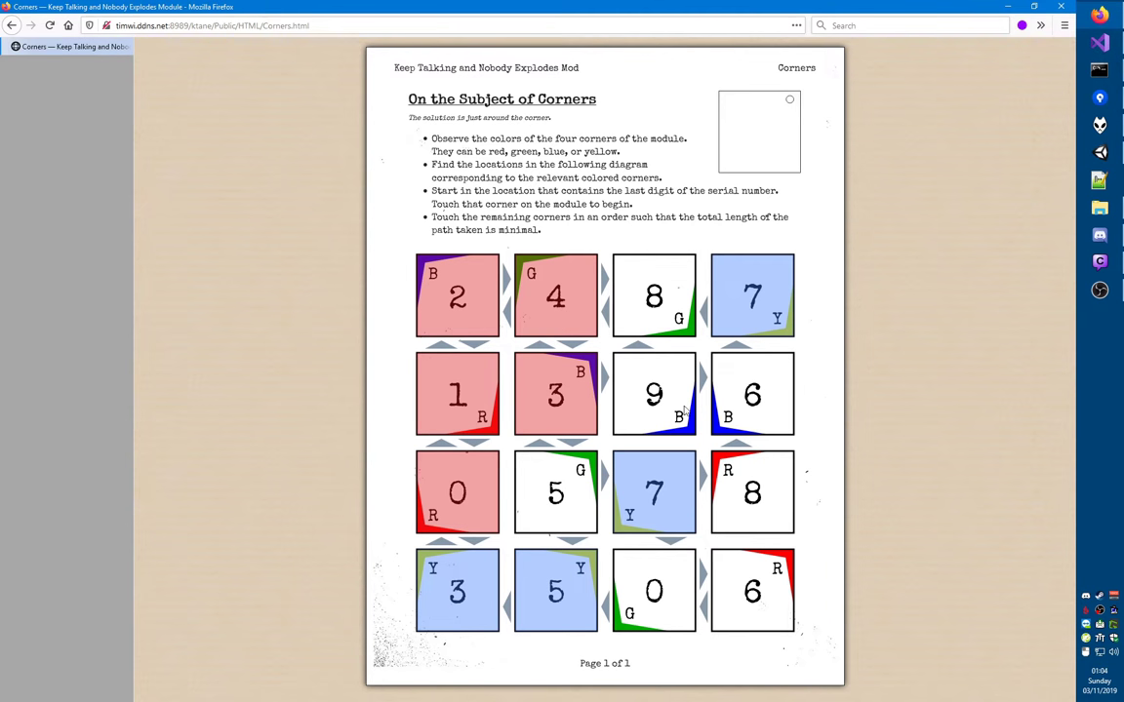
left_click(658, 386)
left_click(750, 369)
left_click(763, 298)
left_click(765, 295)
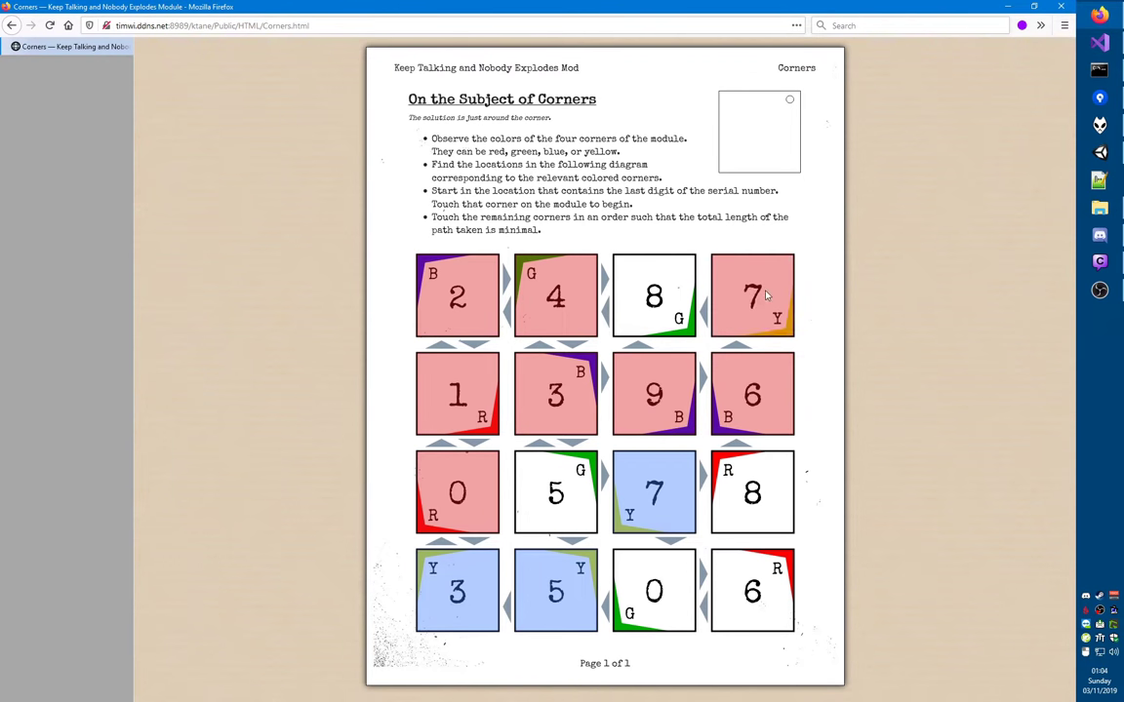
left_click(653, 283)
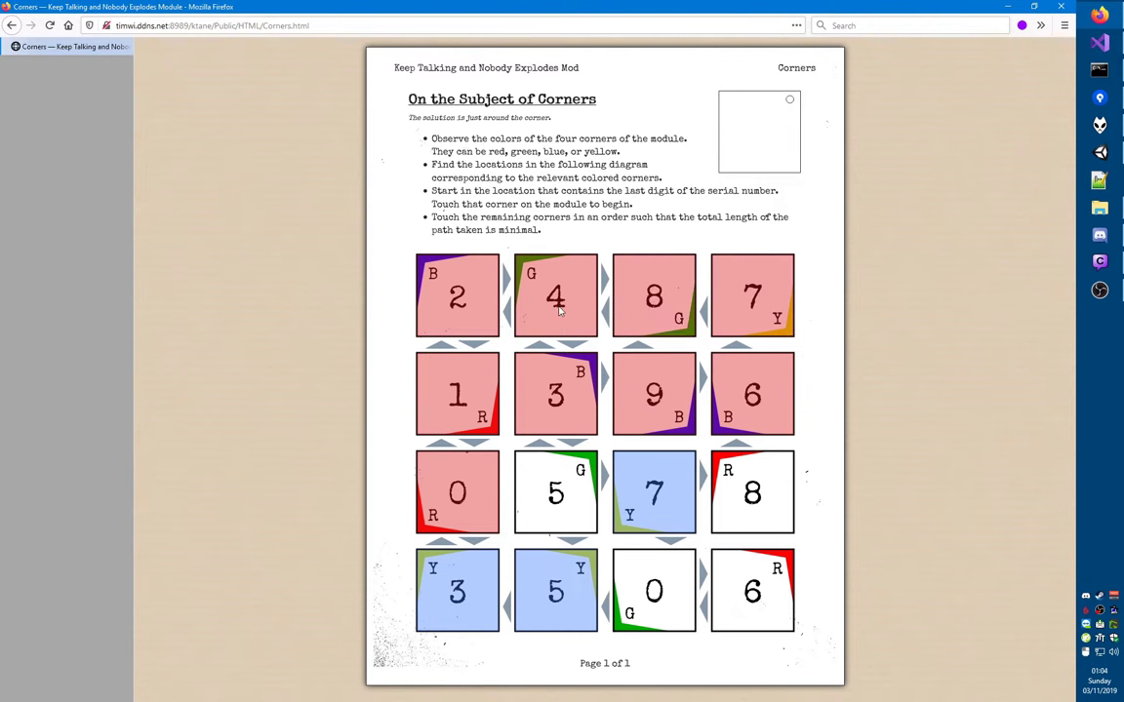
- Extend the red path from the second-row 3 through the third-row 5 and 7 to the bottom-row 0 and 5
left_click(574, 414)
left_click(573, 419)
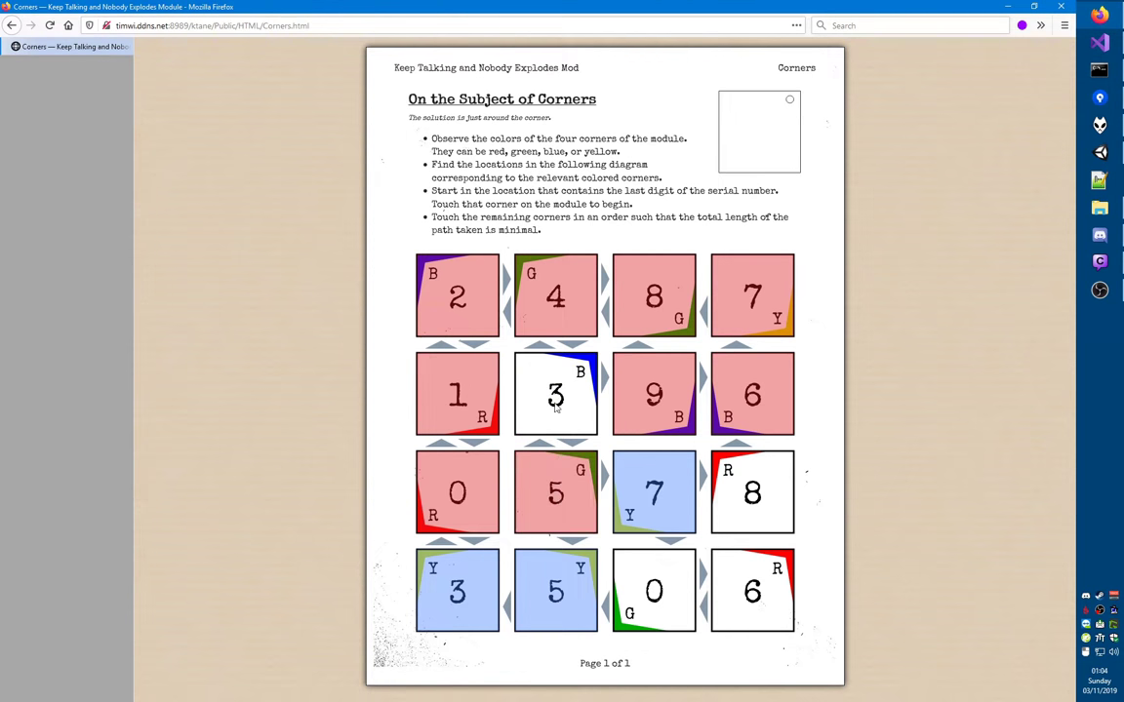
left_click(564, 517)
left_click(672, 501)
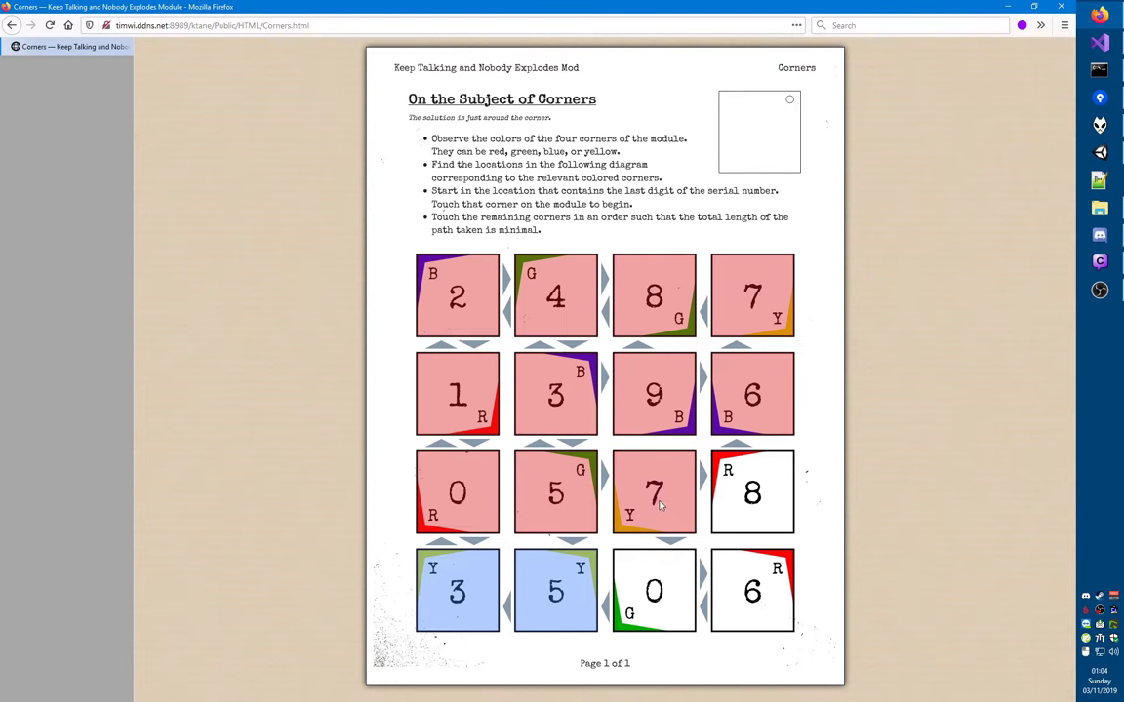
left_click(655, 585)
left_click(542, 592)
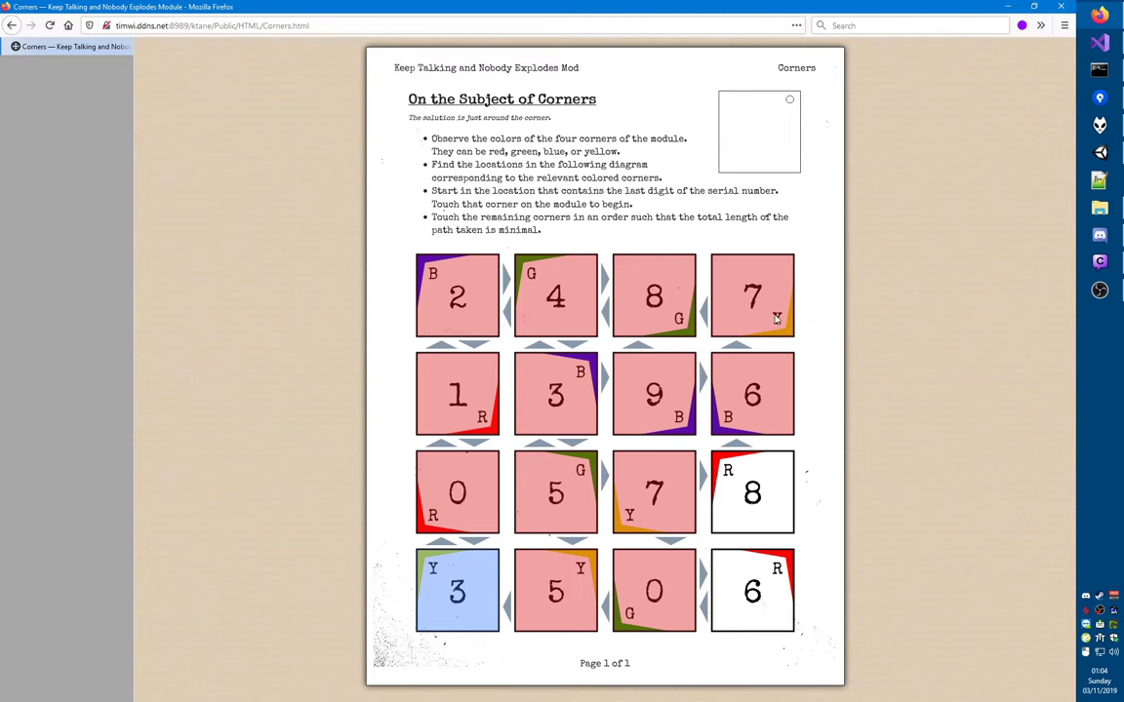
- Toggle the third-row 7 and bottom-row 5 highlights off and on, and end the red path at the bottom-row 3
left_click(656, 511)
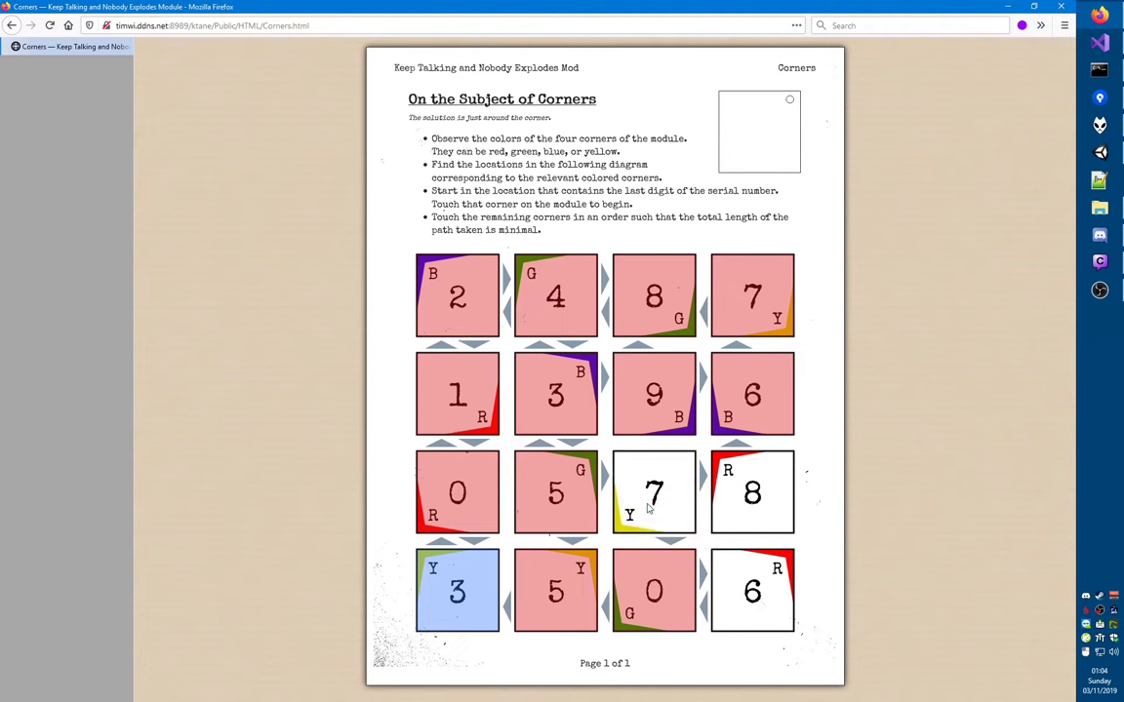
left_click(653, 509)
left_click(576, 586)
left_click(576, 586)
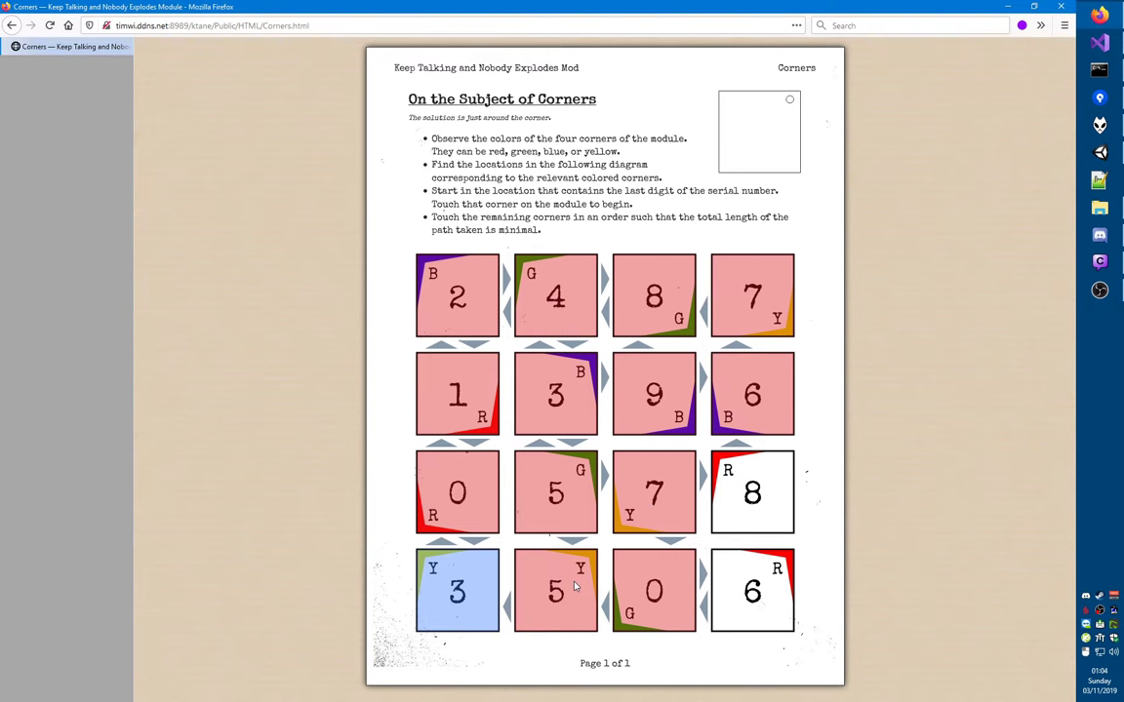
left_click(437, 579)
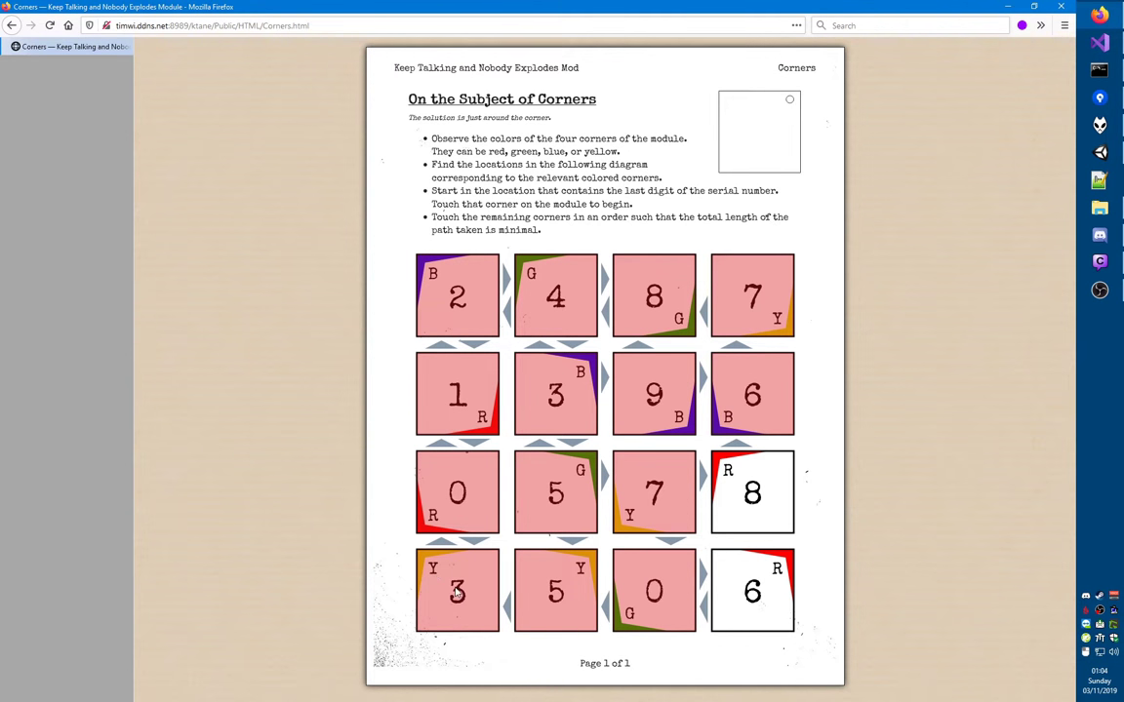
- Set the highlighter color to green and mark the visited yellow-corner cells, including the bottom-row 3 and both 7s
key("alt+3")
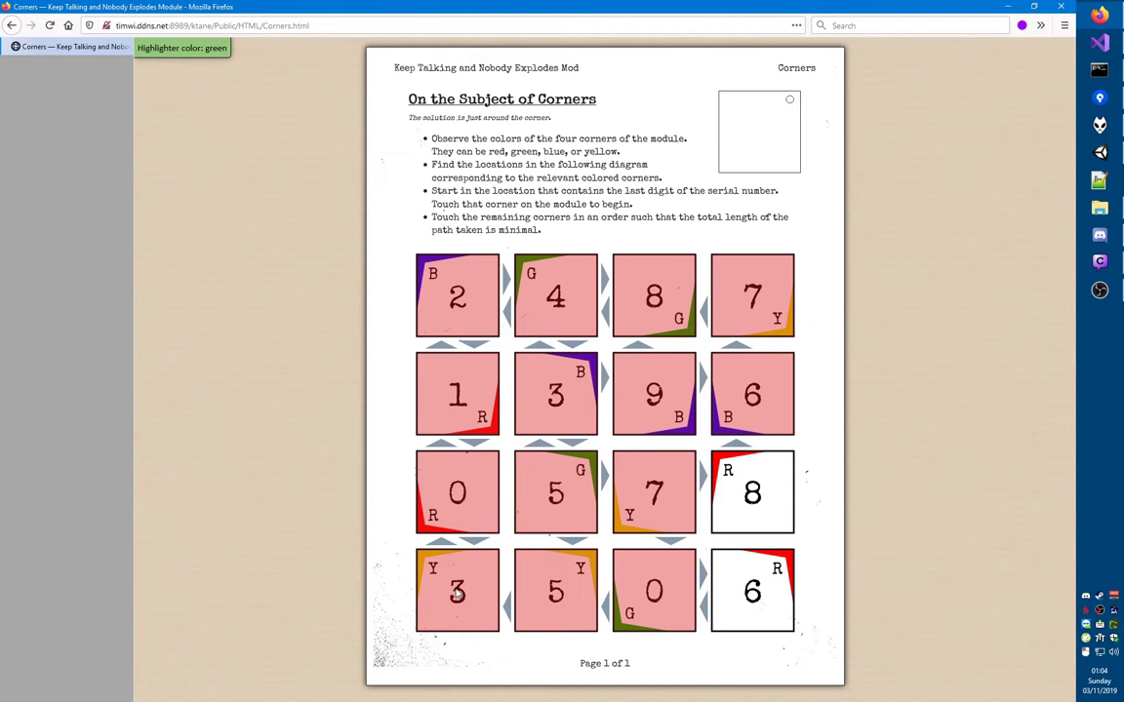
left_click(457, 592)
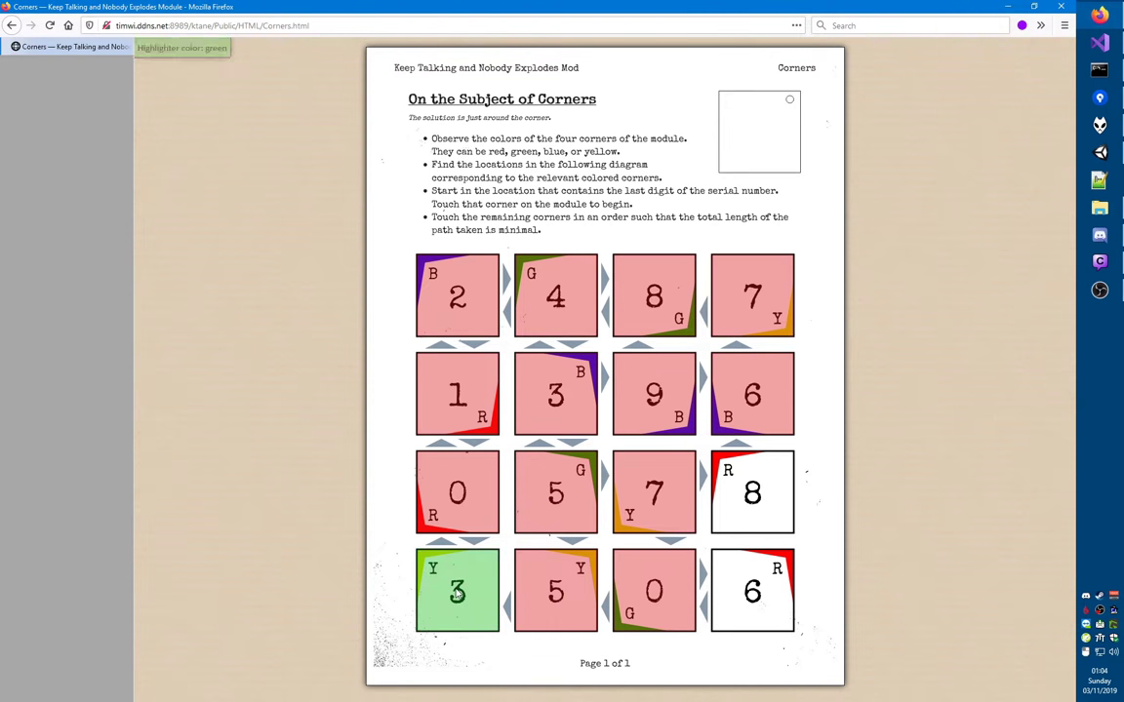
left_click(655, 483)
left_click(759, 315)
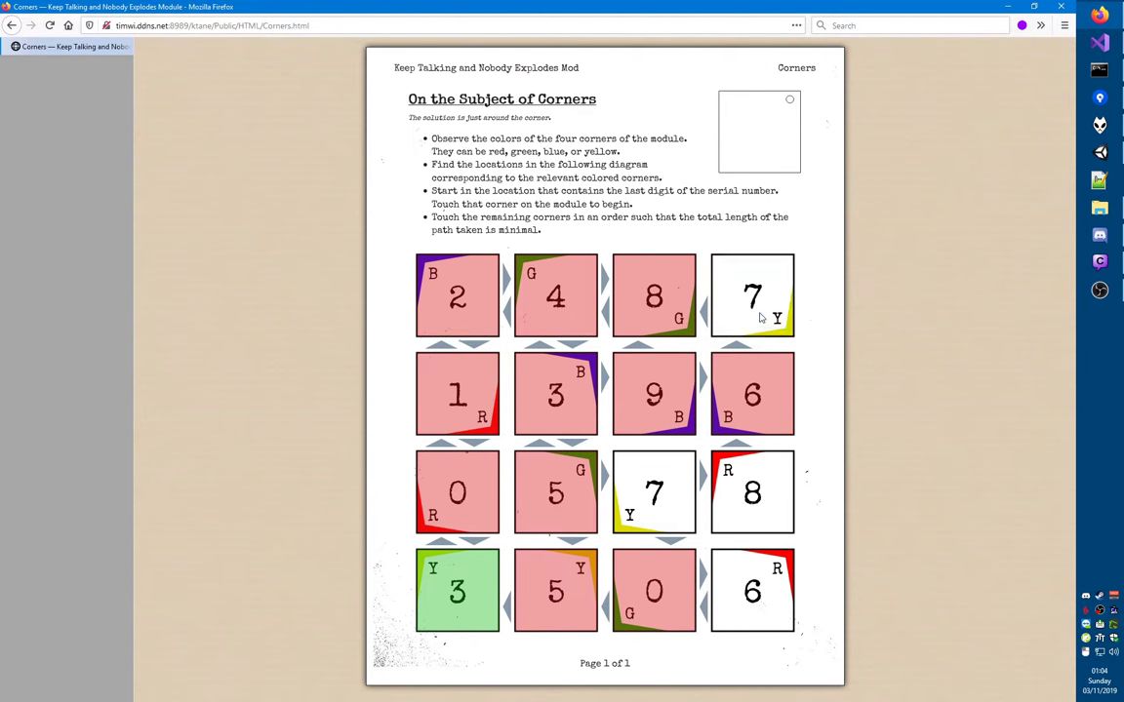
left_click(760, 316)
left_click(671, 482)
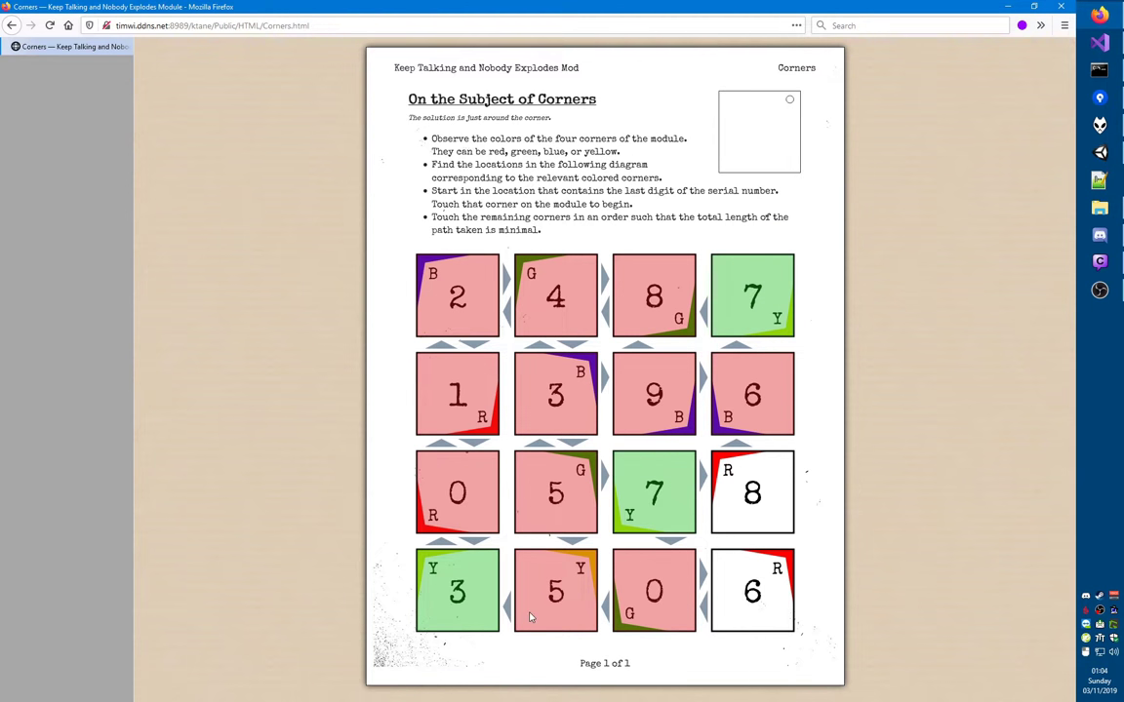
left_click(555, 597)
- Reload the manual page to clear all highlights, and switch to the D:\c\KTANE\Corners folder in File Explorer
key("F5")
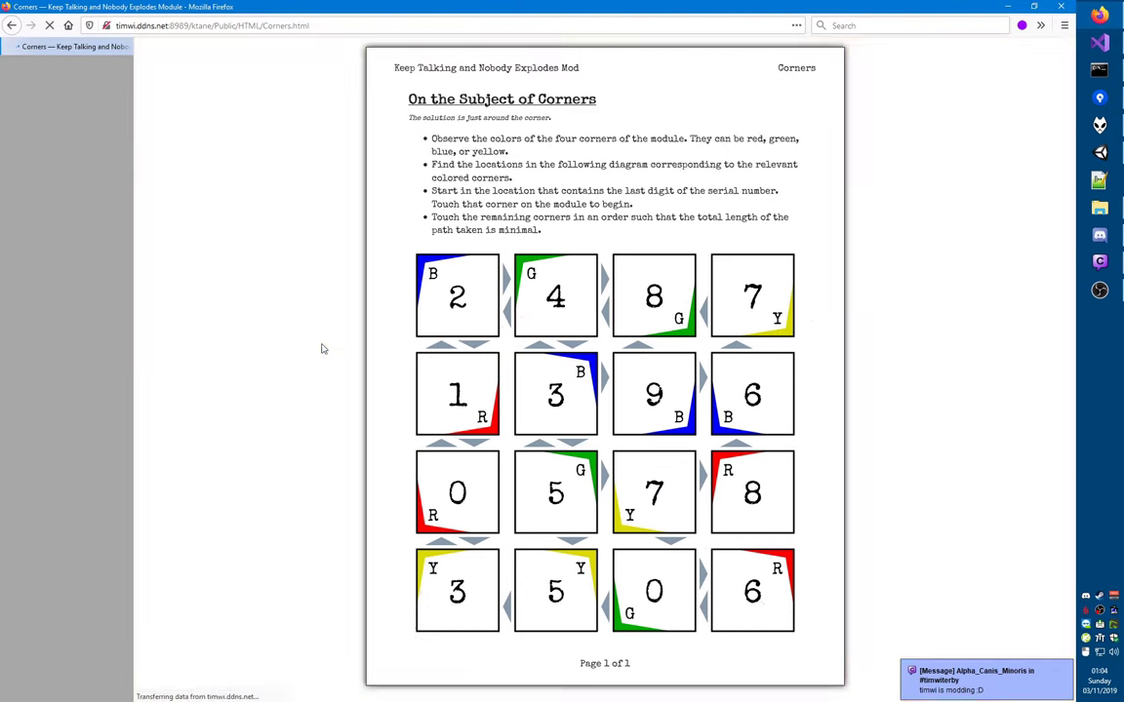
key("alt+Tab")
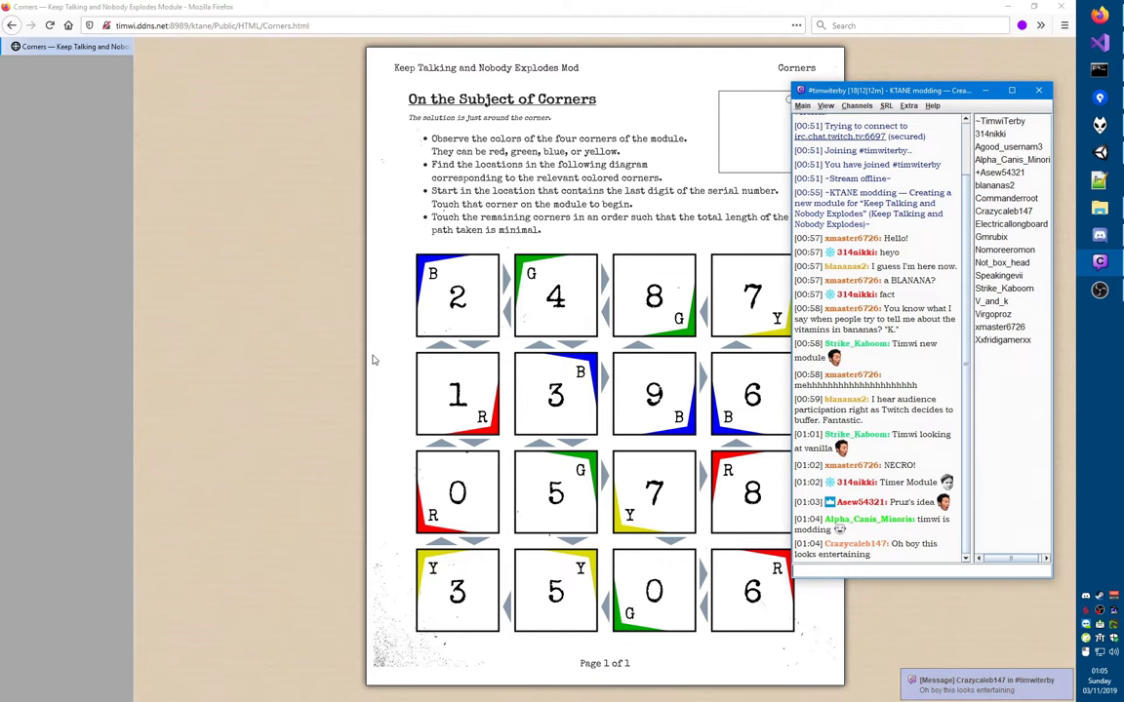
left_click(375, 359)
left_click(1099, 209)
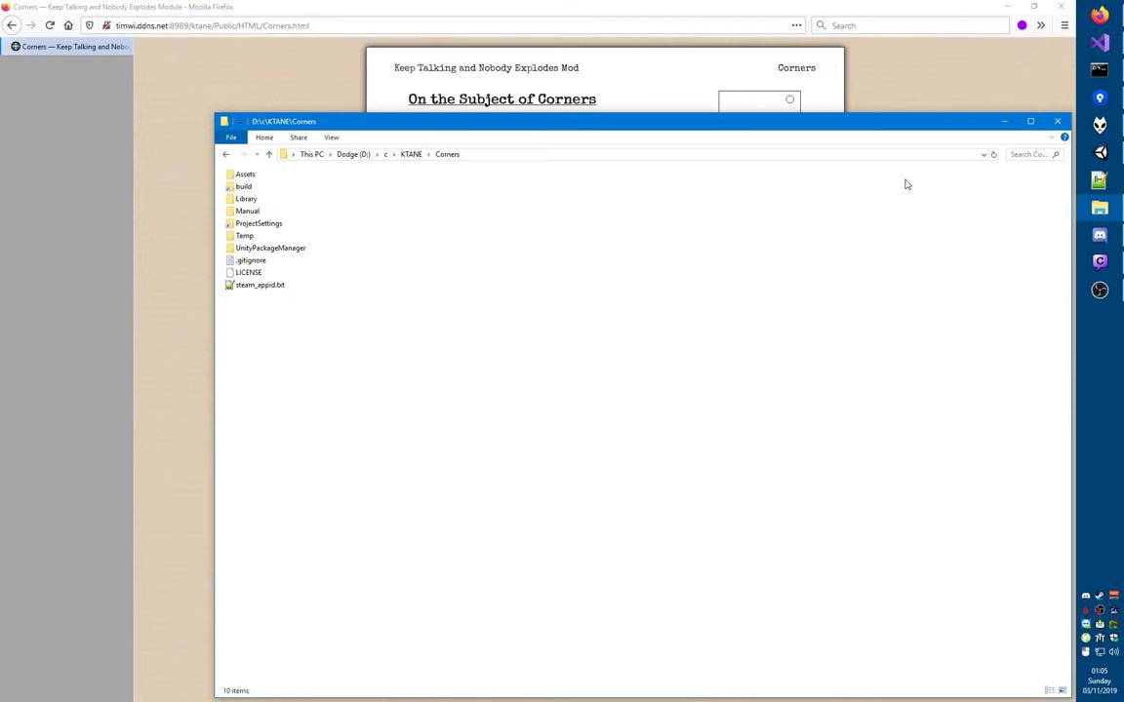
- Switch to the Corners project in Unity and clear the CornersModule selection in the scene view
left_click(1106, 153)
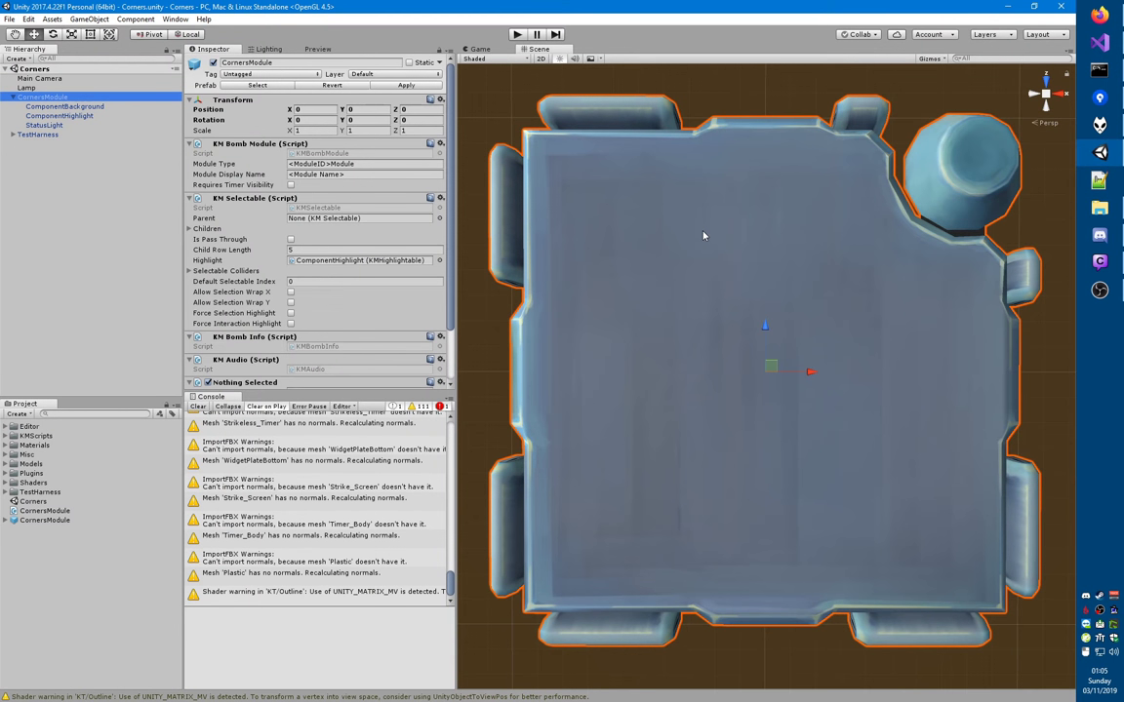
right_click_drag(659, 318, 683, 331)
left_click(677, 329)
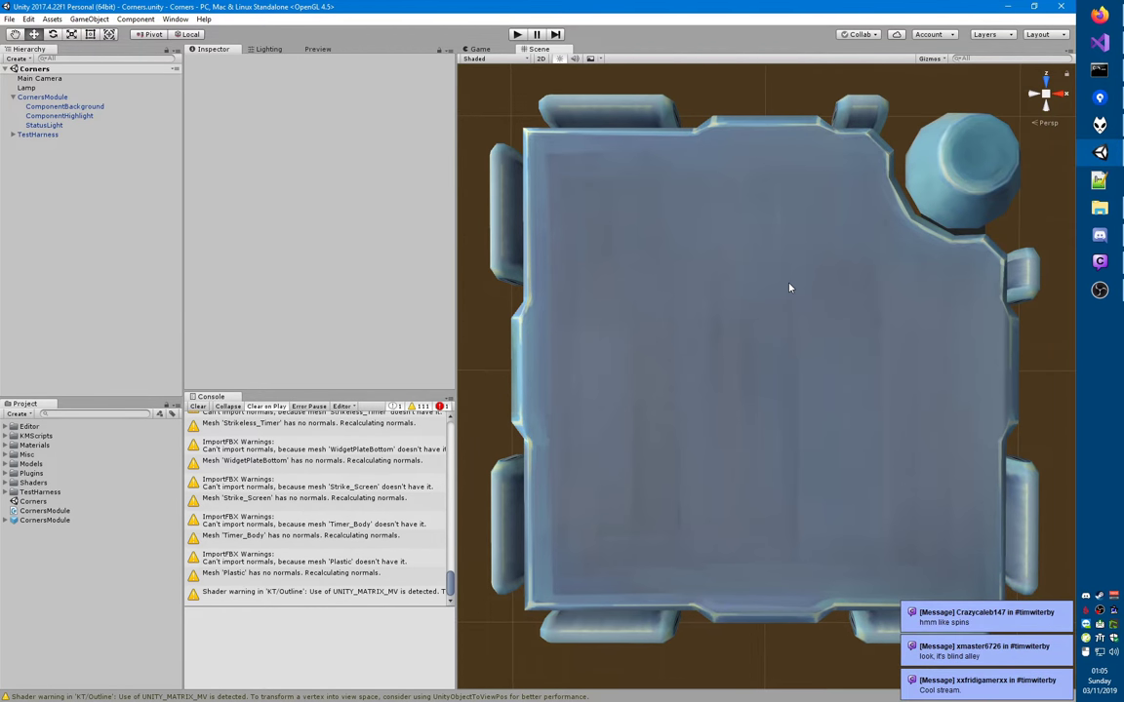
- Look up the Simon Spins Steam Workshop page in a new Firefox tab, view the module's pictures, and close the tab
key("alt+Tab")
key("ctrl+l")
type("spins")
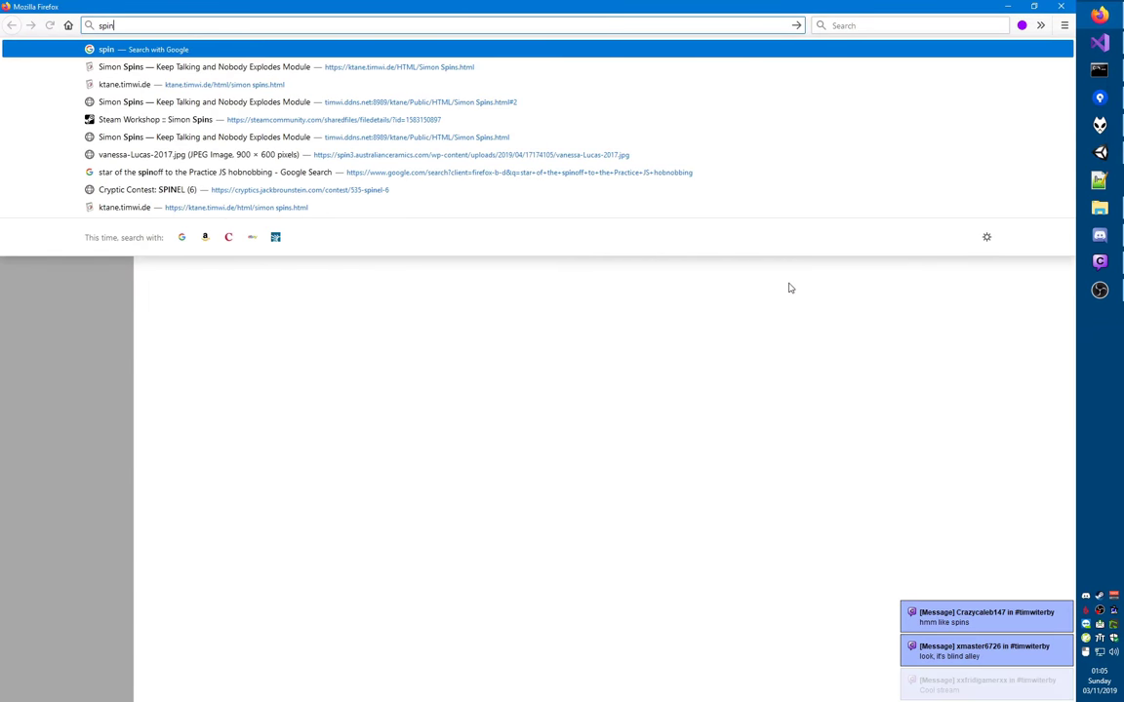
key("Down")
key("Down")
key("Down")
key("Down")
key("alt+Return")
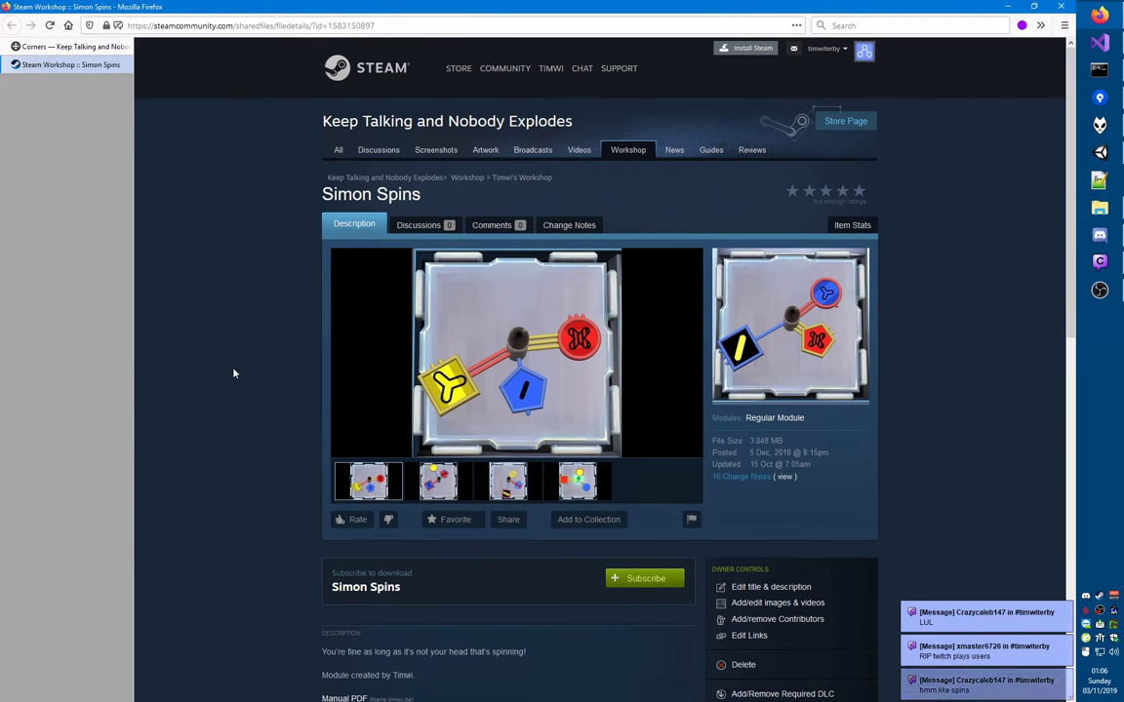
key("ctrl+w")
- Switch to Command Prompt, change to the D:\c\KTANE\SimonSpins\Assets folder and list its contents
key("alt+Tab")
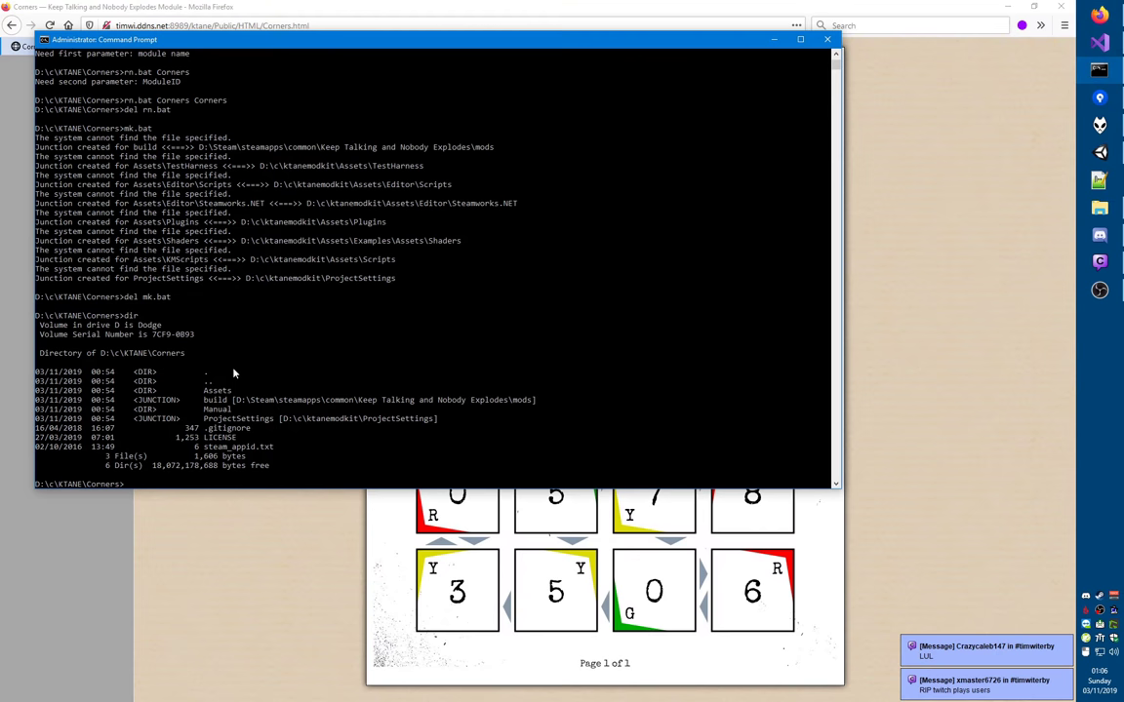
type("cd ..")
key("Return")
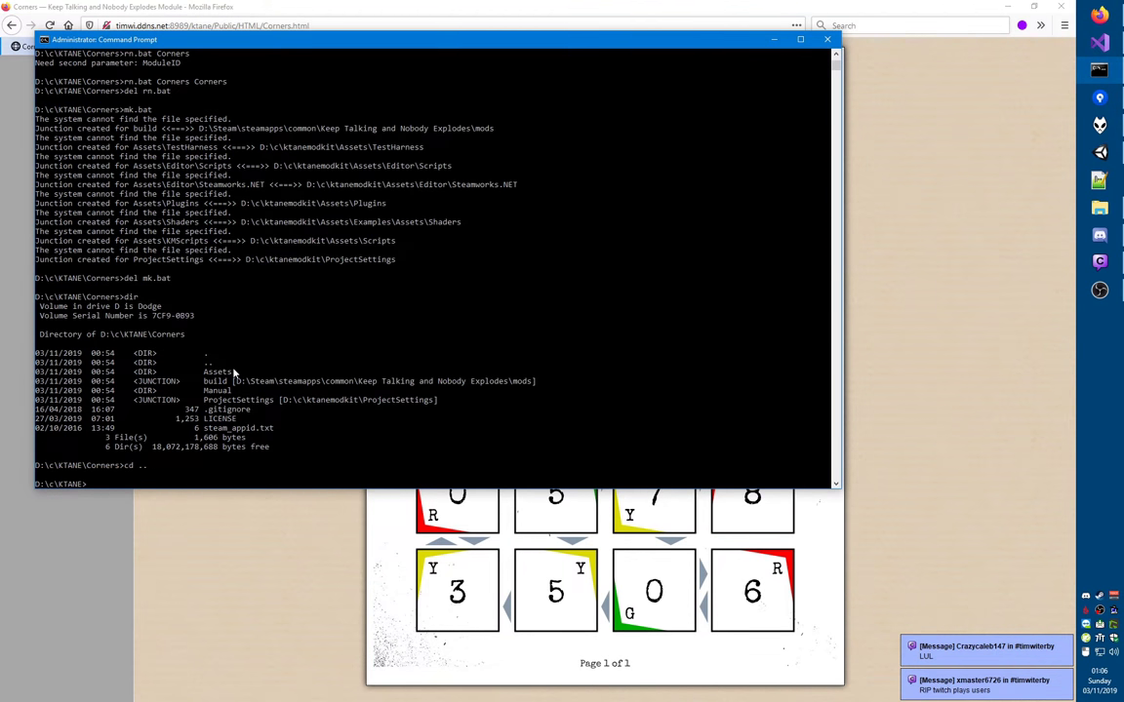
type("cd SimonSpins")
key("Return")
type("cd")
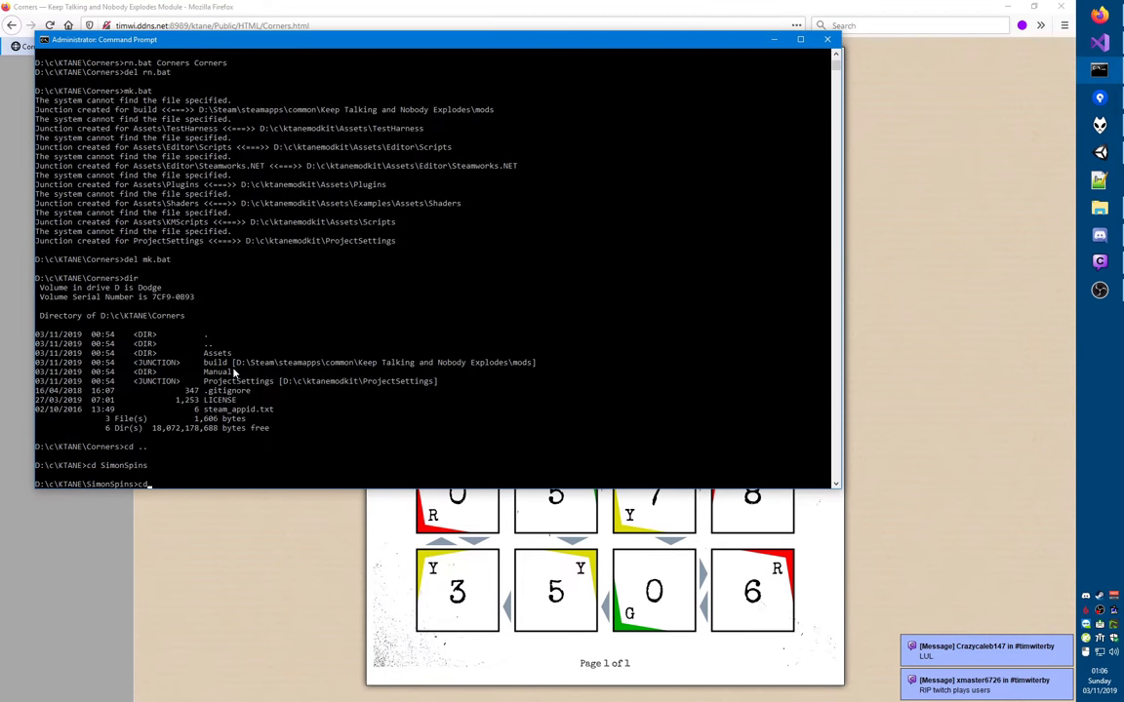
type(" Assets")
key("Return")
type("dir")
key("Return")
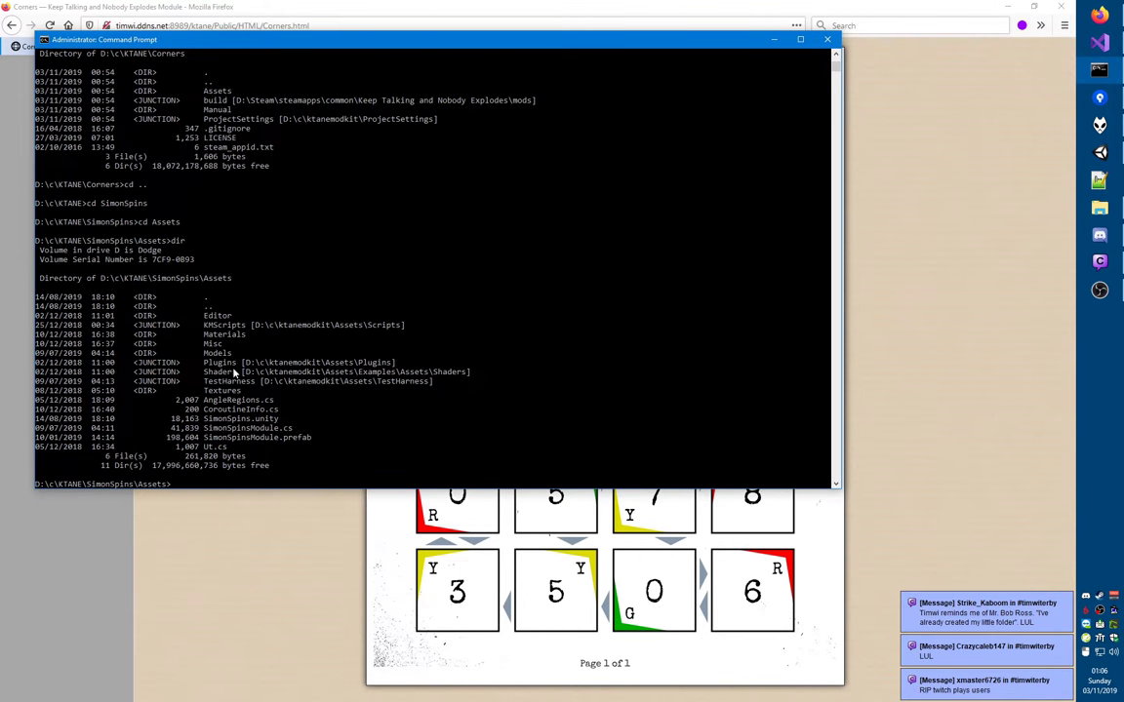
- Change to the Models subfolder of SimonSpins\Assets and list its files
type("cd Models")
key("Return")
type("dir")
key("Return")
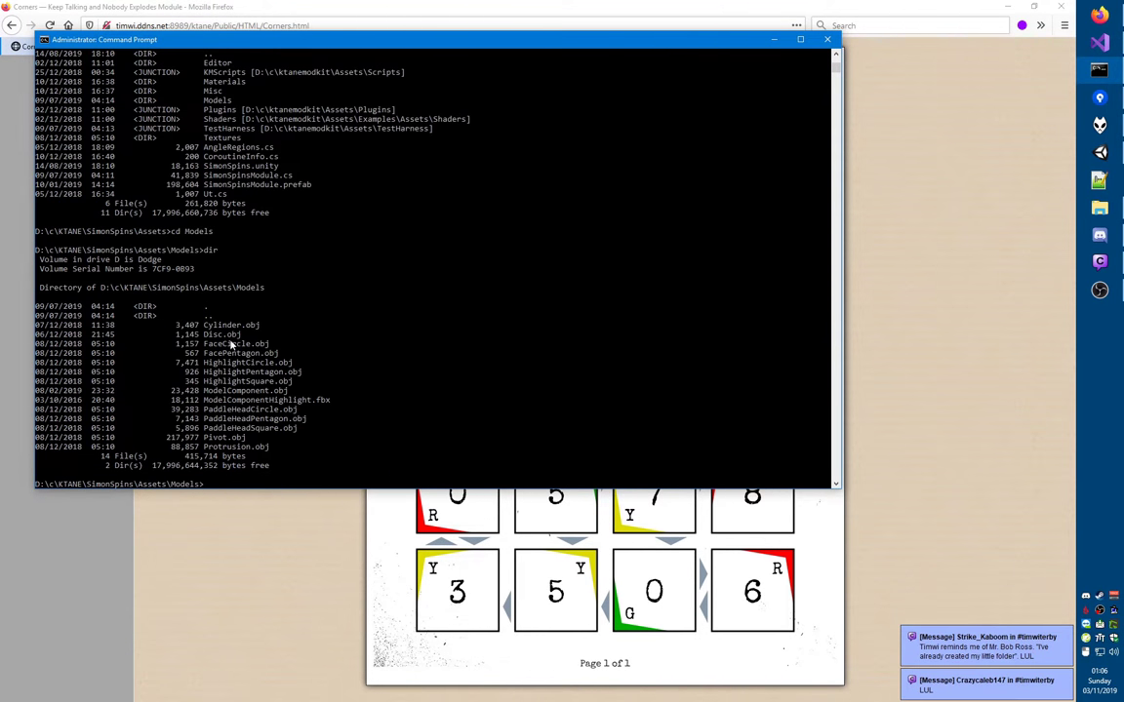
- Compose an xcopy command for ModelComponent.obj with destination D:\c\KTANE\Corners\Assets, without running it
double_click(258, 391)
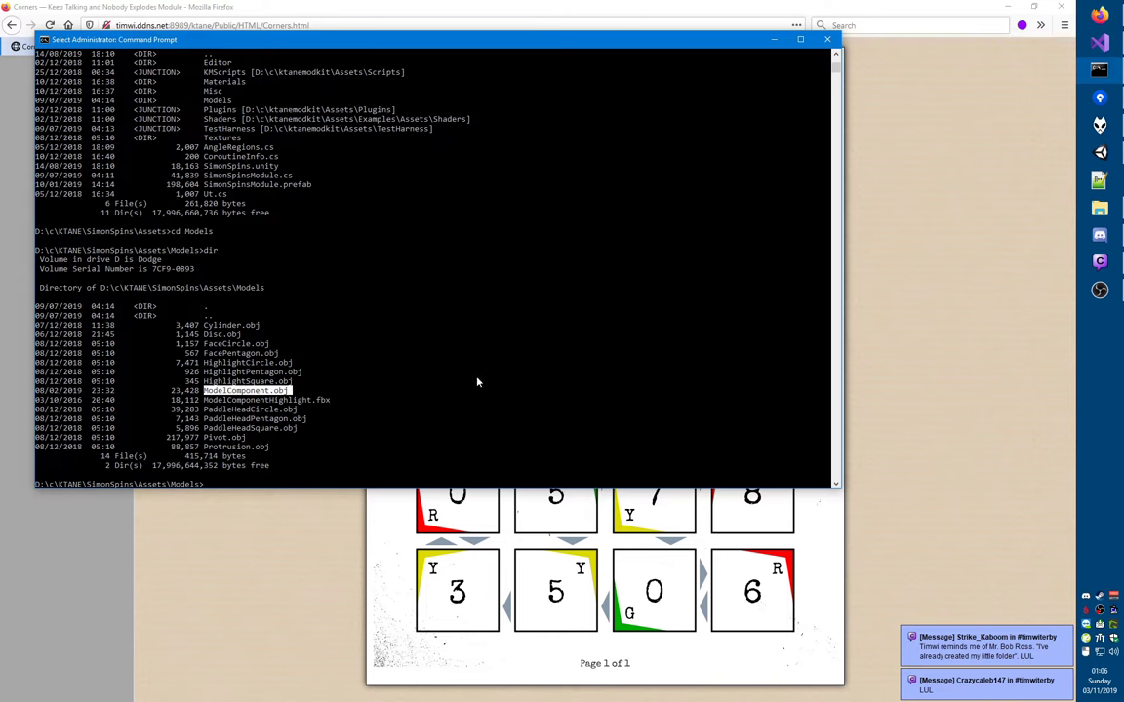
key("Return")
type("xcopy")
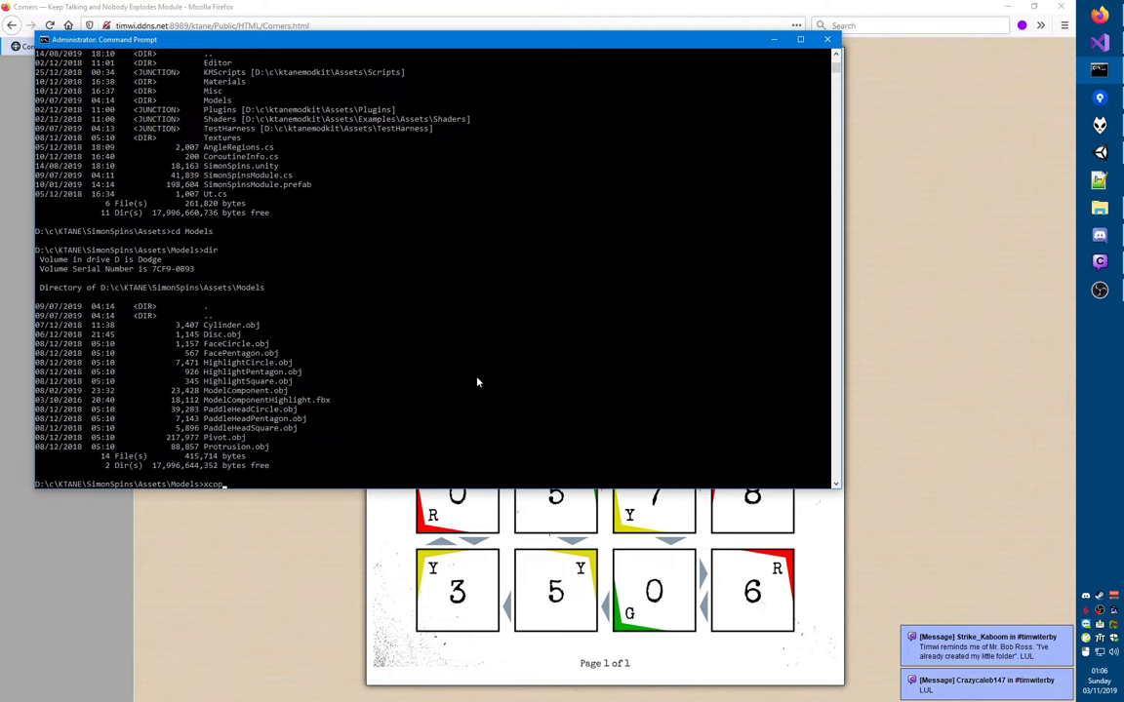
type("ModelComponent.obj")
type("D:\\c\\KTANE")
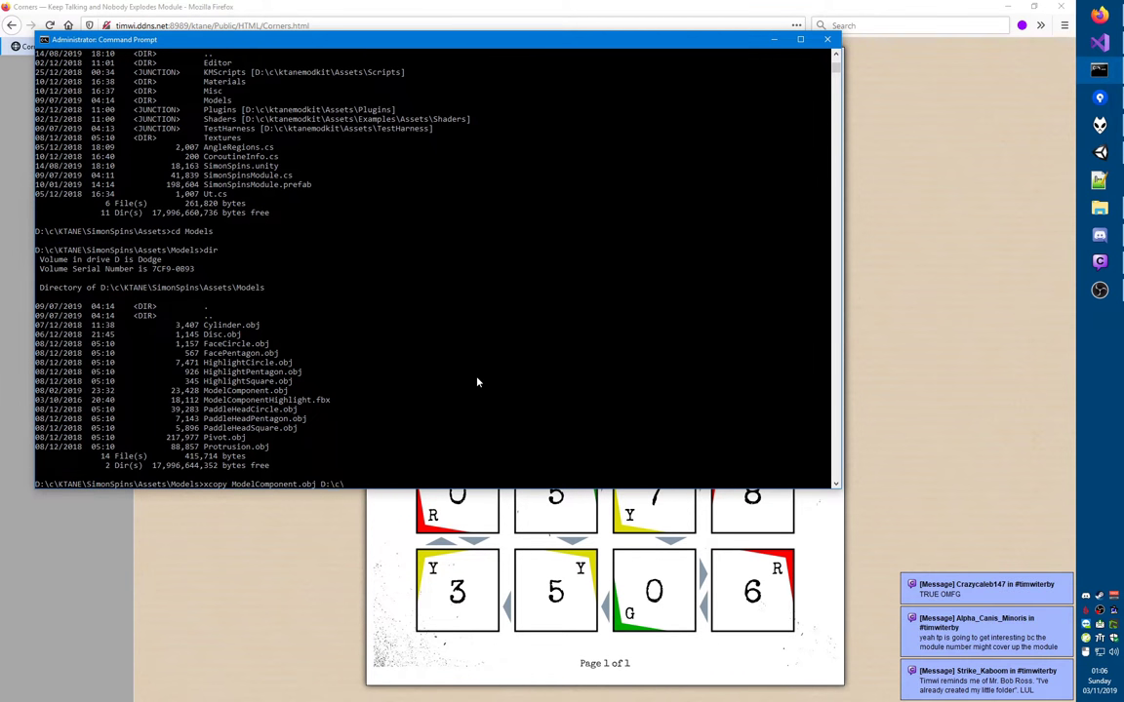
type("\\Corners\\ass")
key("Tab")
- Open a second Command Prompt in D:\c\KTANE\Corners and initialize a Git repository there
left_click_drag(405, 485, 342, 485)
key("Return")
key("super+r")
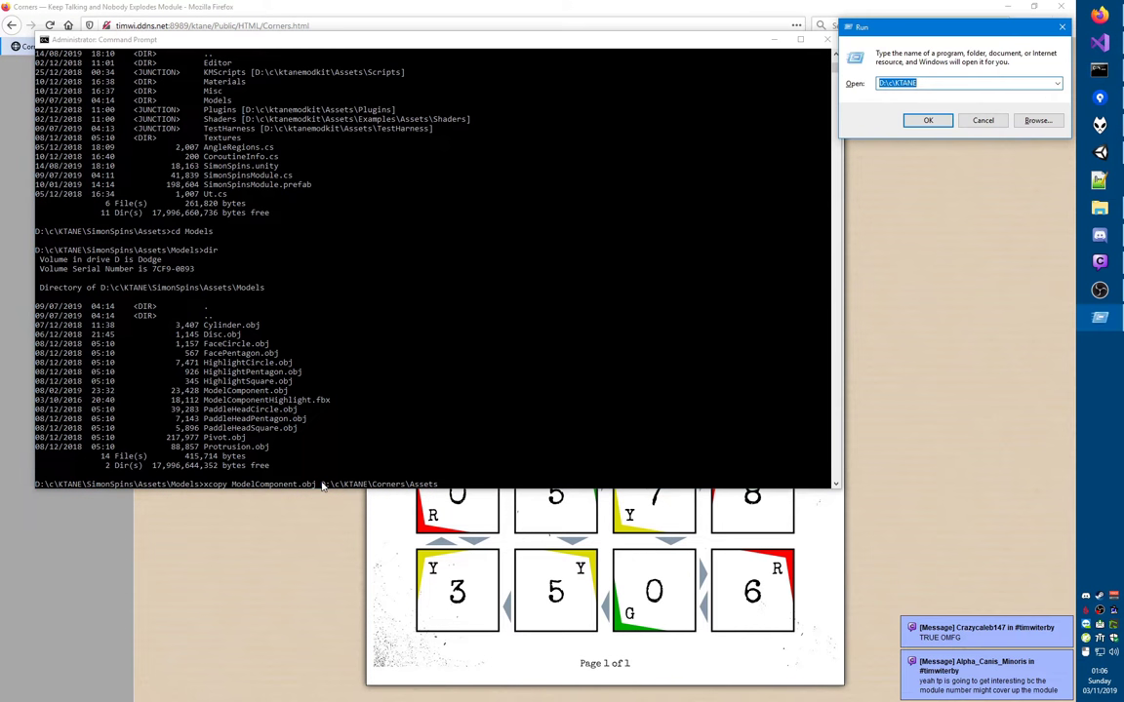
key("Escape")
key("super+shift+3")
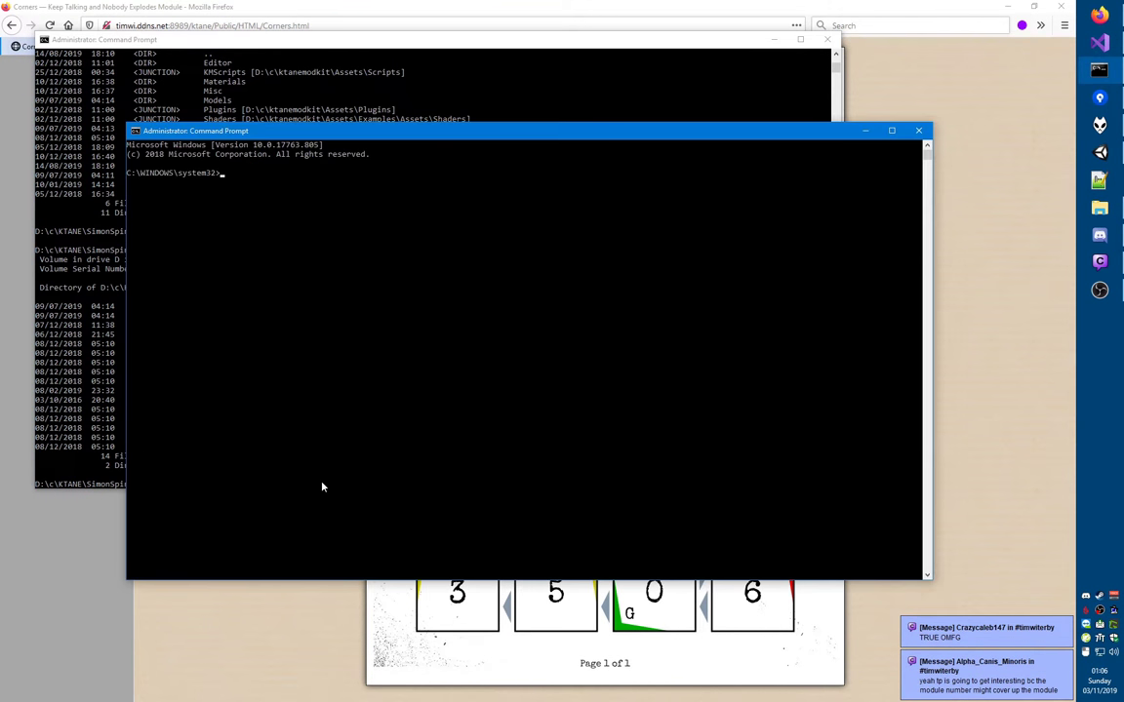
type("cd /d")
type("D:\\c\\KTANE\\Corners")
key("Return")
type("dir")
key("Return")
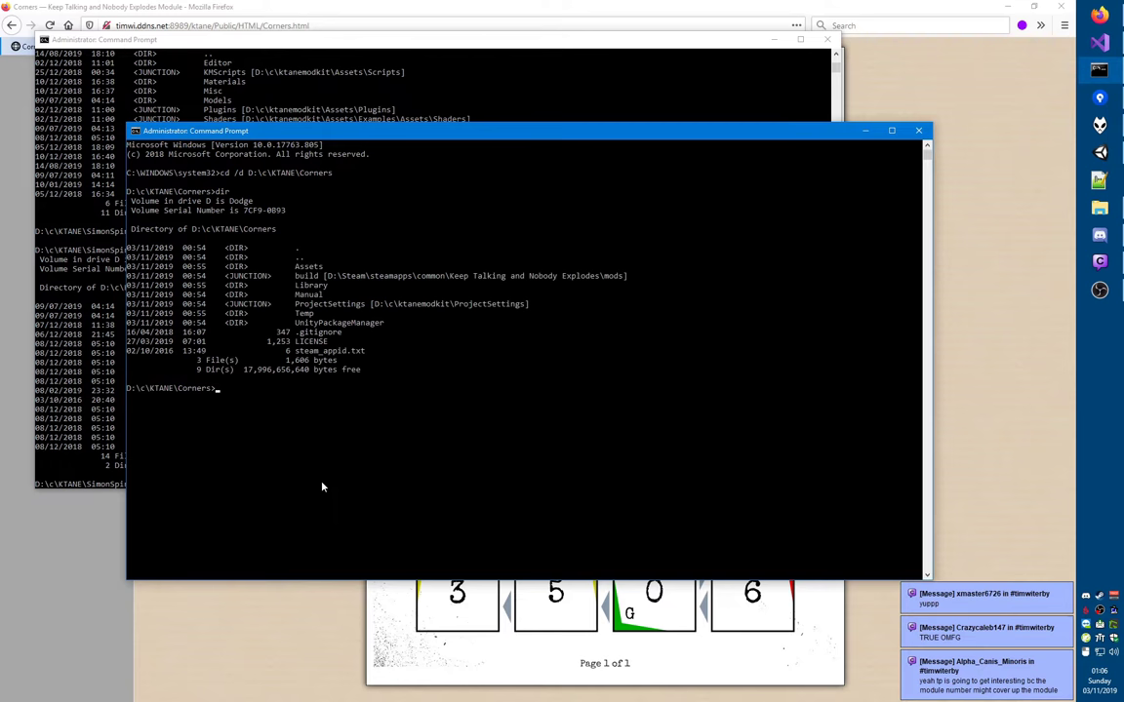
type("git init")
key("Return")
- Open the D:\c\KTANE\Corners repository in Sourcetree and stage all of its files
key("alt+Tab")
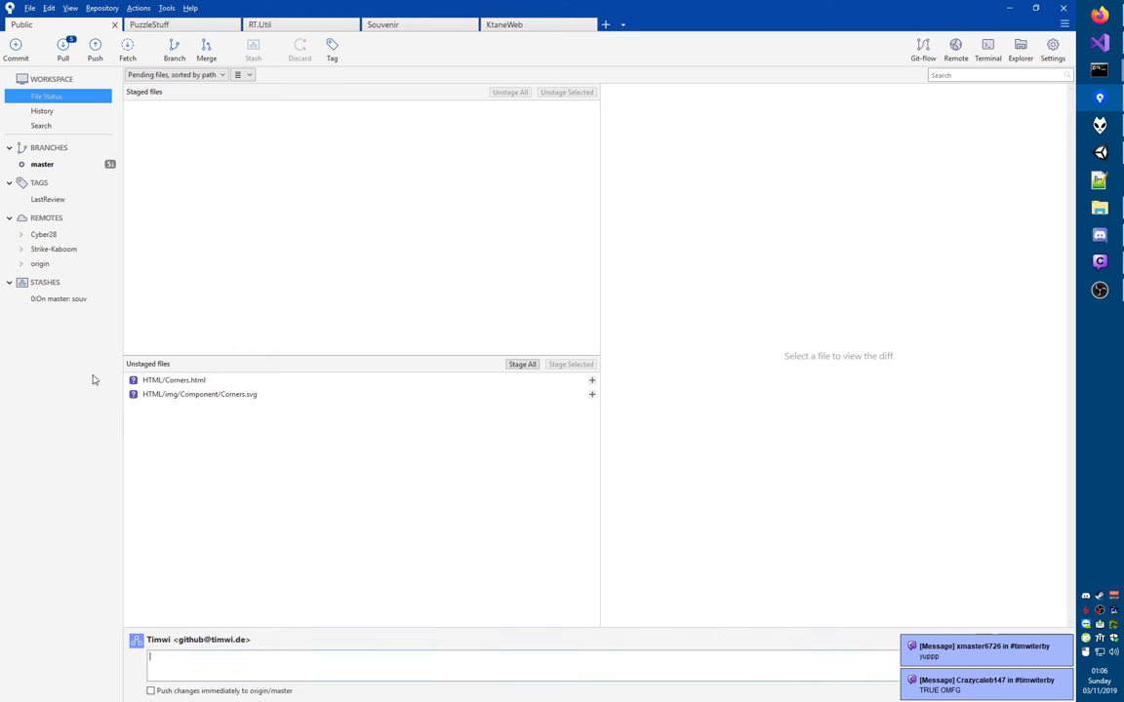
key("ctrl+o")
type("D:\\c\\KTANE\\Corners")
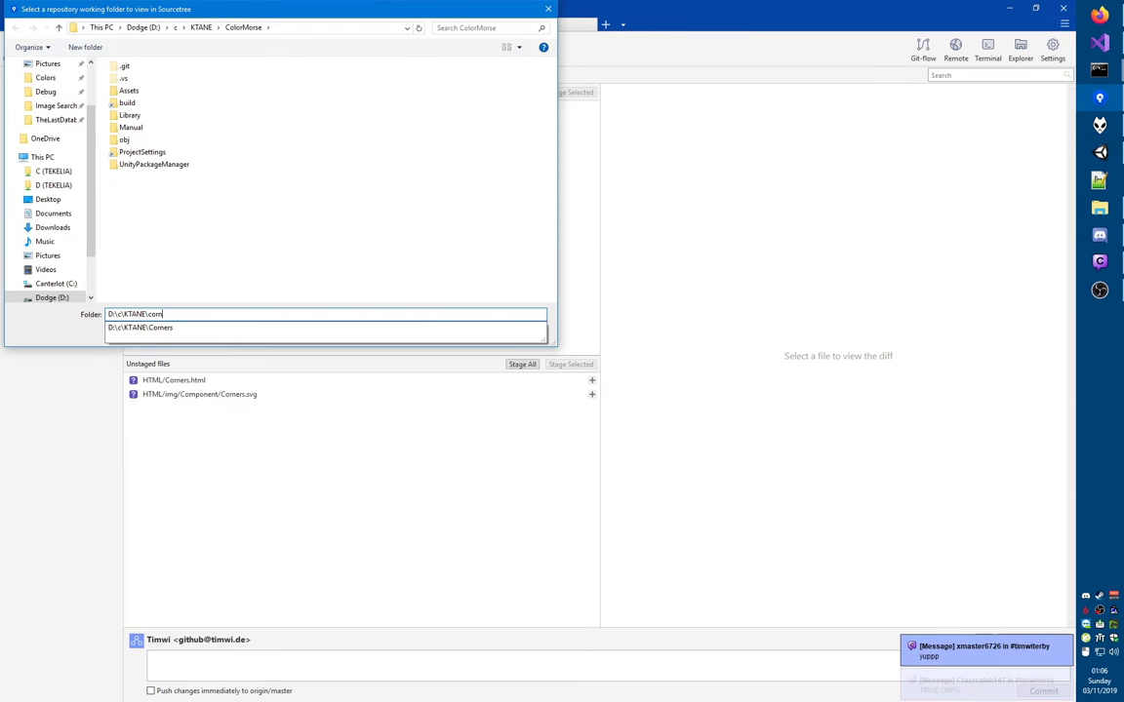
key("Return")
key("Return")
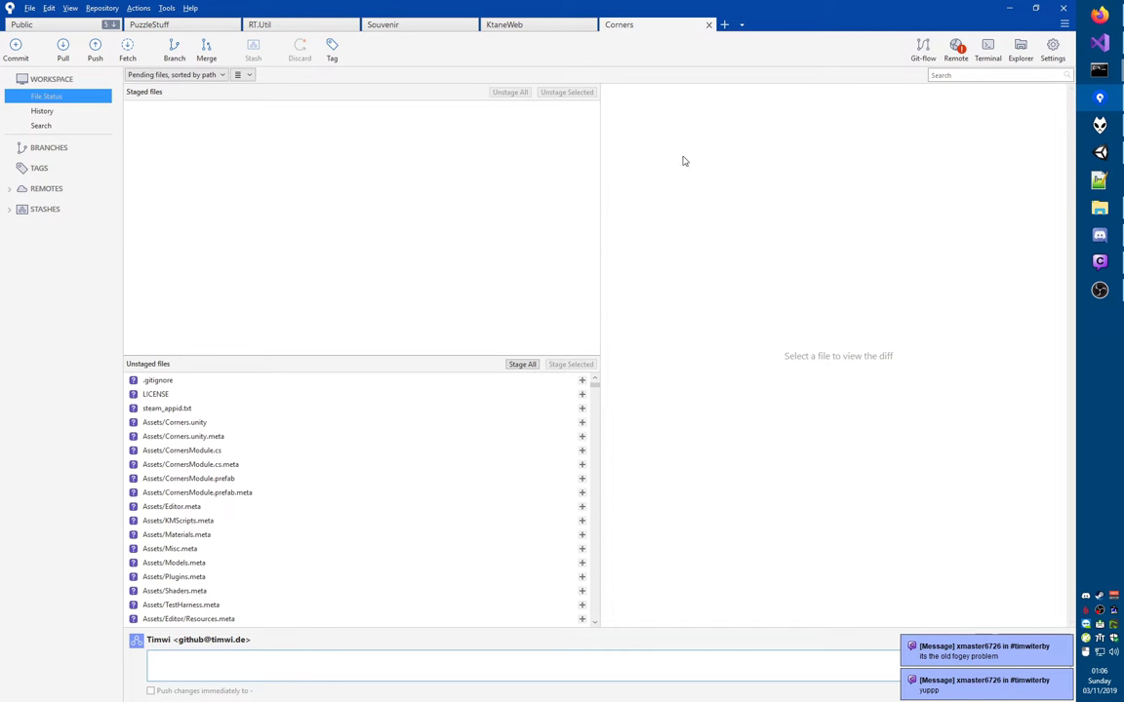
mouse_move(597, 391)
left_mouse_down()
mouse_move(605, 629)
mouse_move(612, 378)
left_mouse_up()
left_click(521, 365)
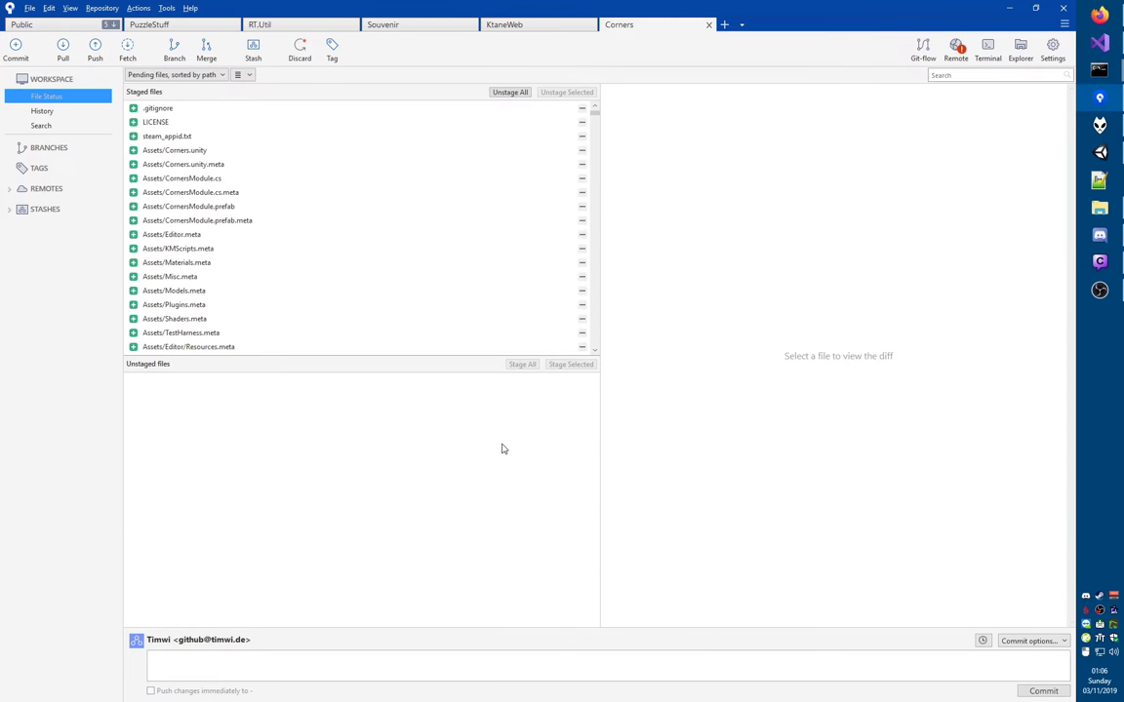
- Run the prepared xcopy of ModelComponent.obj in Command Prompt, and open D:\c\KTANE\Corners\Assets in File Explorer
key("alt+Tab")
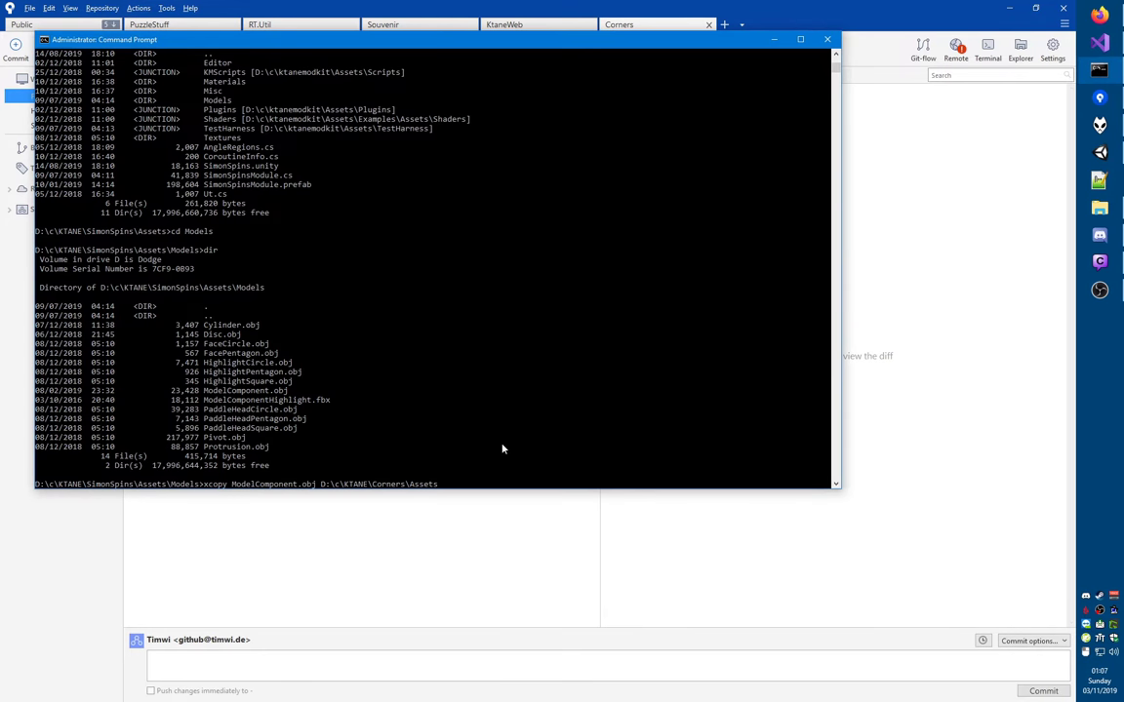
key("Return")
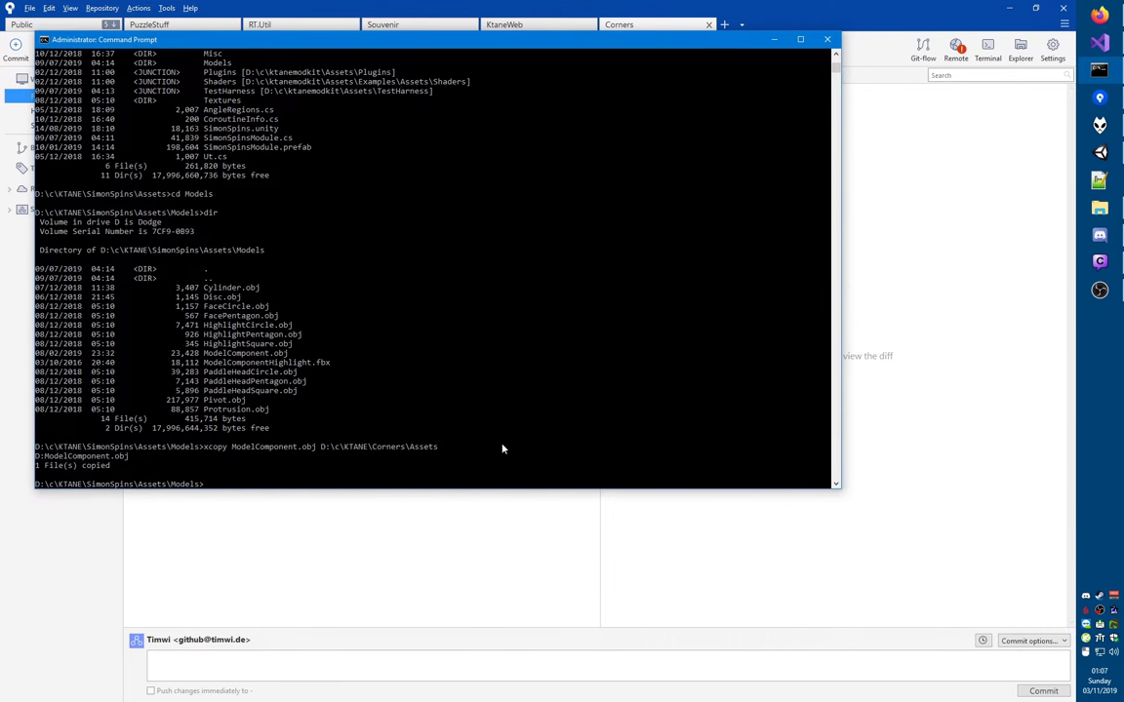
double_click(400, 449)
key("super+c")
right_click(400, 448)
type("start")
right_click(399, 449)
key("Return")
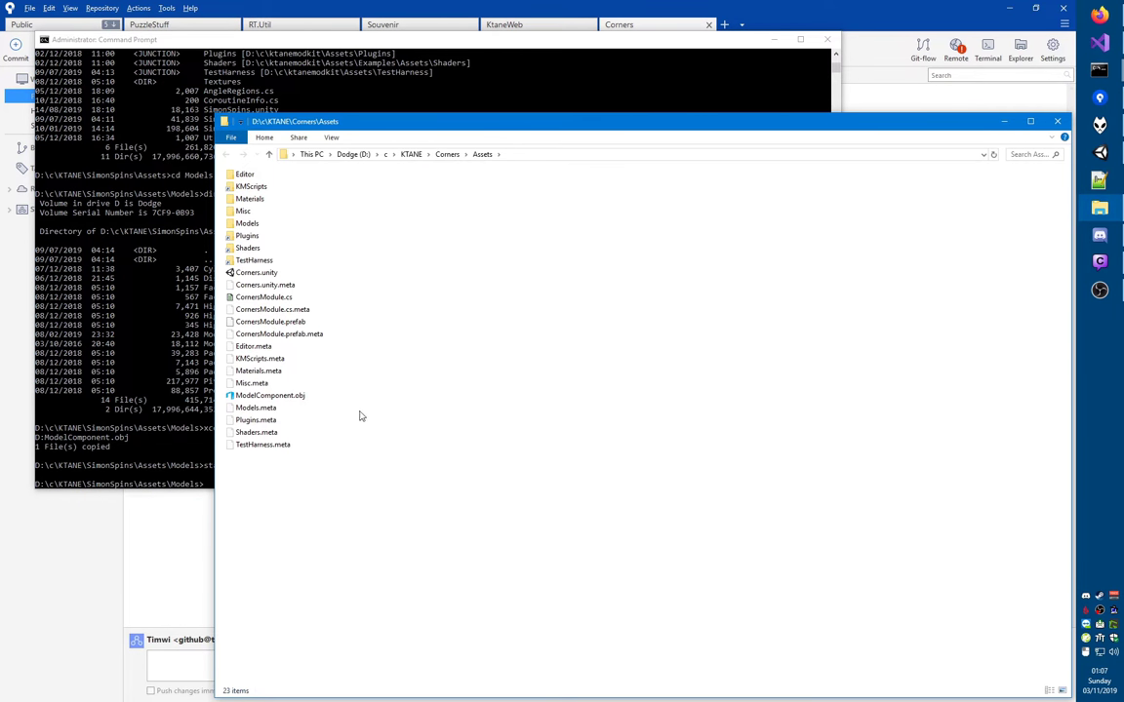
- Move ModelComponent.obj from Assets into the Models folder, replacing the existing file
left_click(283, 396)
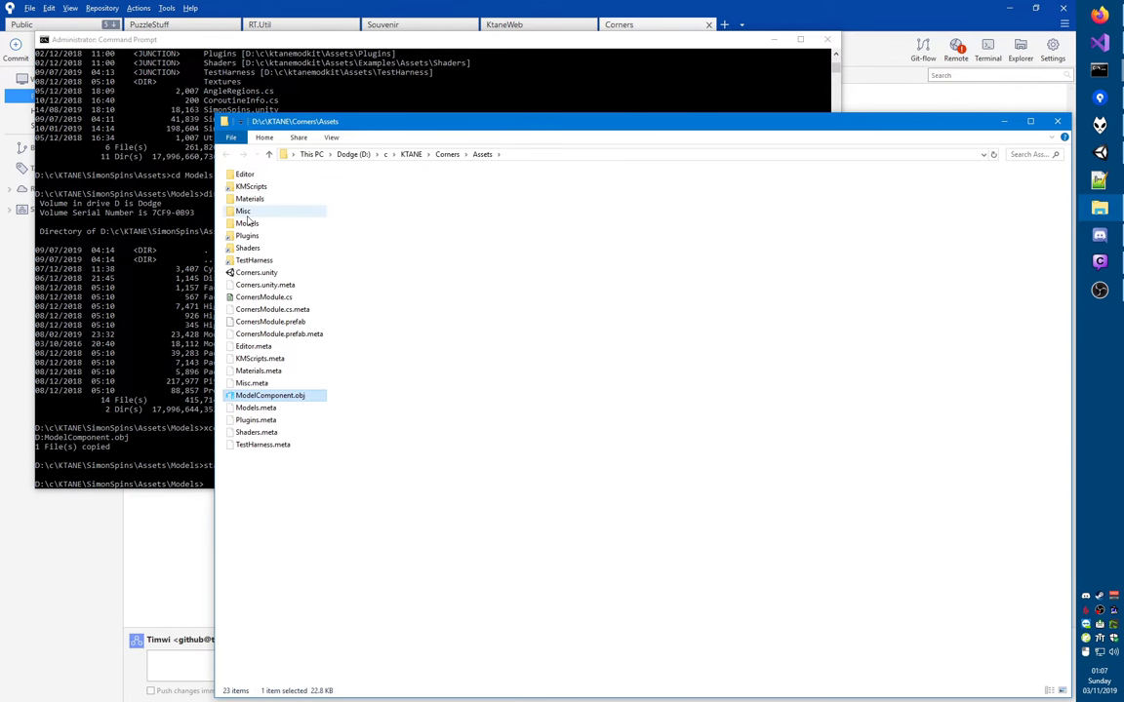
left_click(256, 226)
double_click(255, 224)
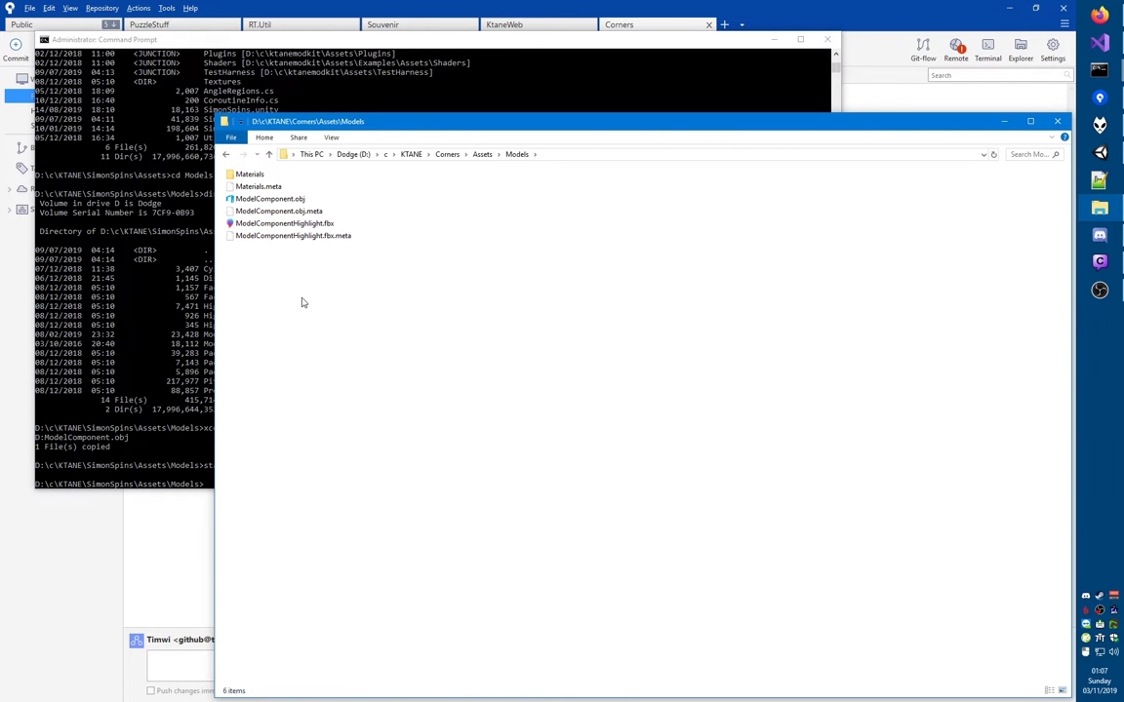
key("ctrl+v")
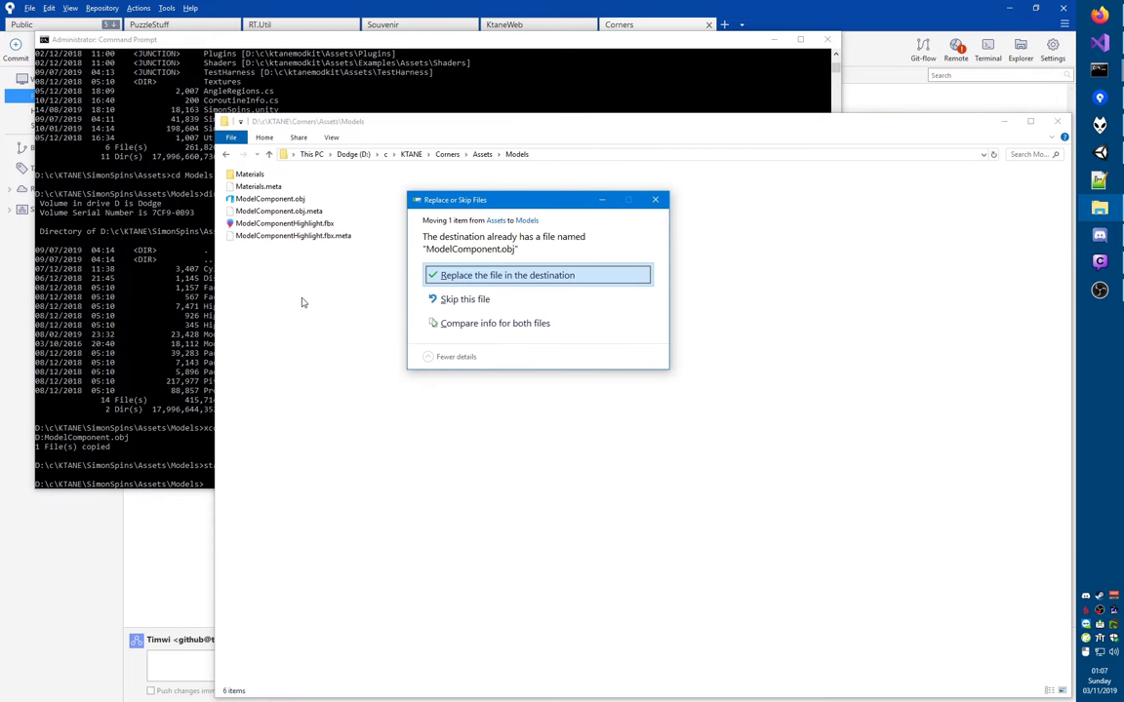
left_click(512, 277)
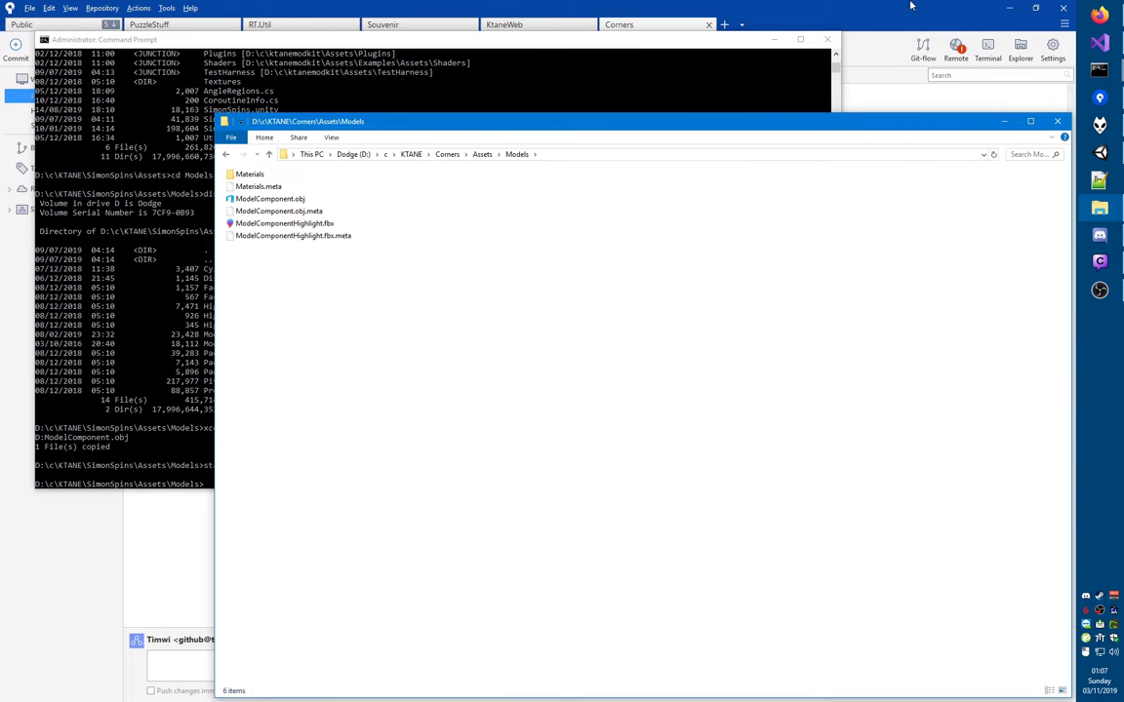
- Switch to Sourcetree and review the unstaged changes in Assets/Models/ModelComponent.obj
key("alt+Tab")
left_click(205, 382)
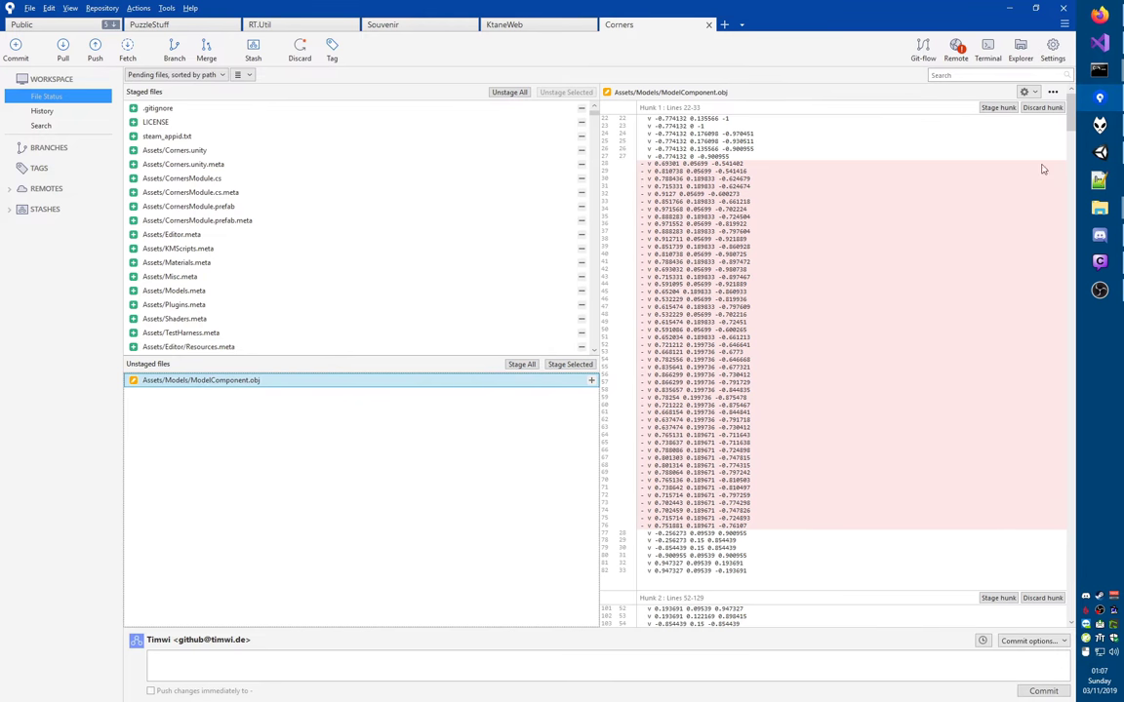
scroll(1071, 162, "down", 1)
scroll(1071, 162, "down", 8)
- Switch to Unity and inspect the replaced module background up close around its status light corner
left_click(1099, 153)
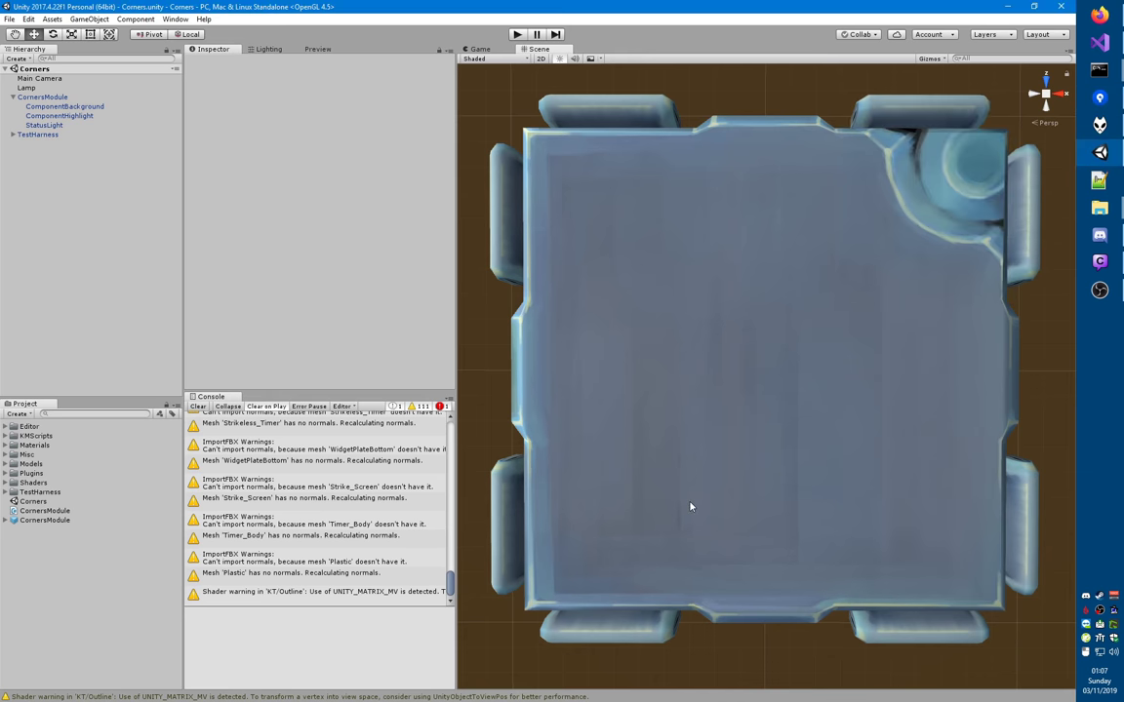
right_click_drag(733, 488, 733, 482)
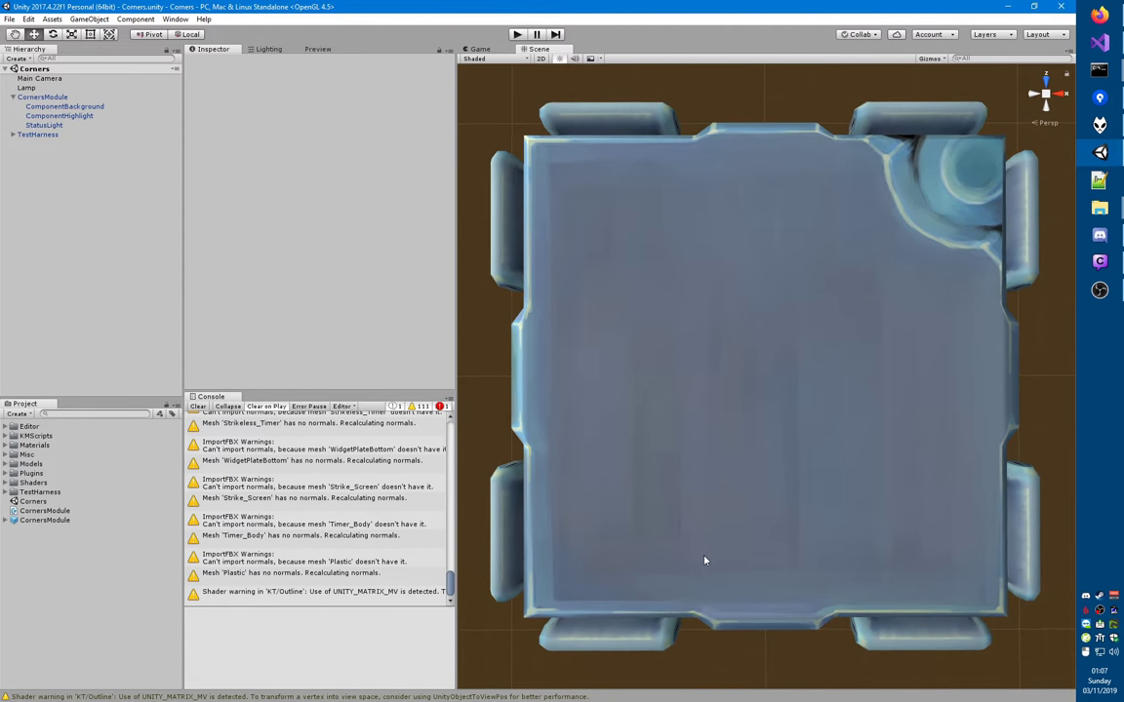
right_click_drag(787, 526, 917, 373)
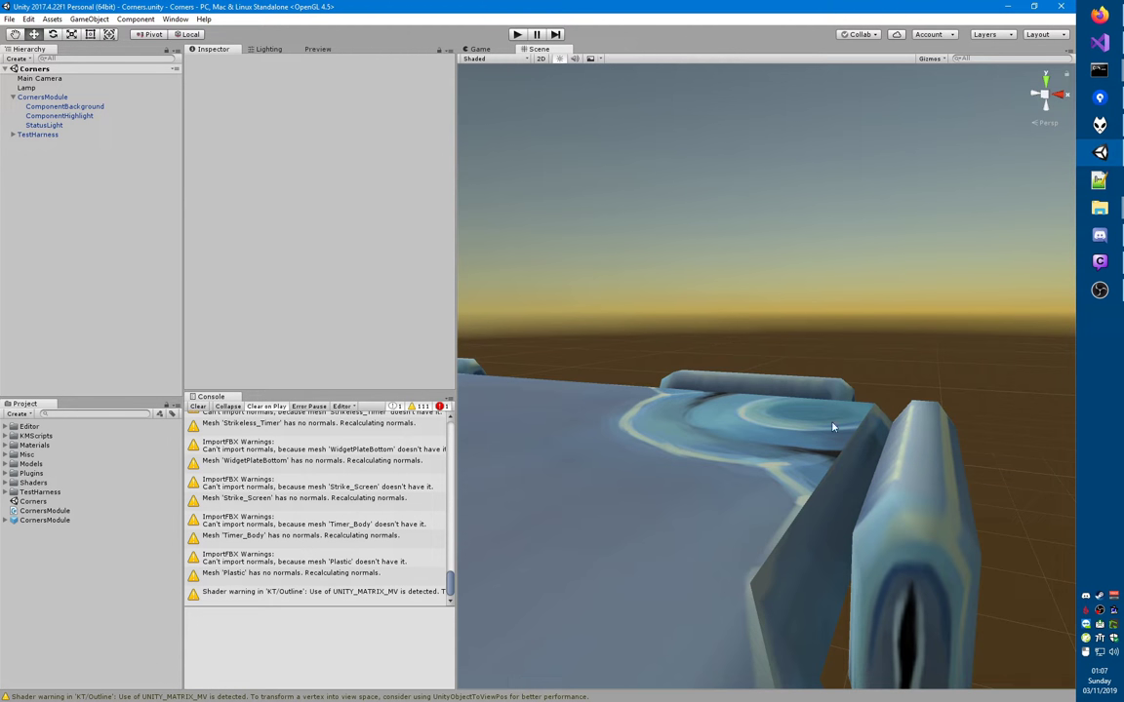
- Return to the SimonSpins Command Prompt, change to the Assets\Textures folder and list its files
key("super+3")
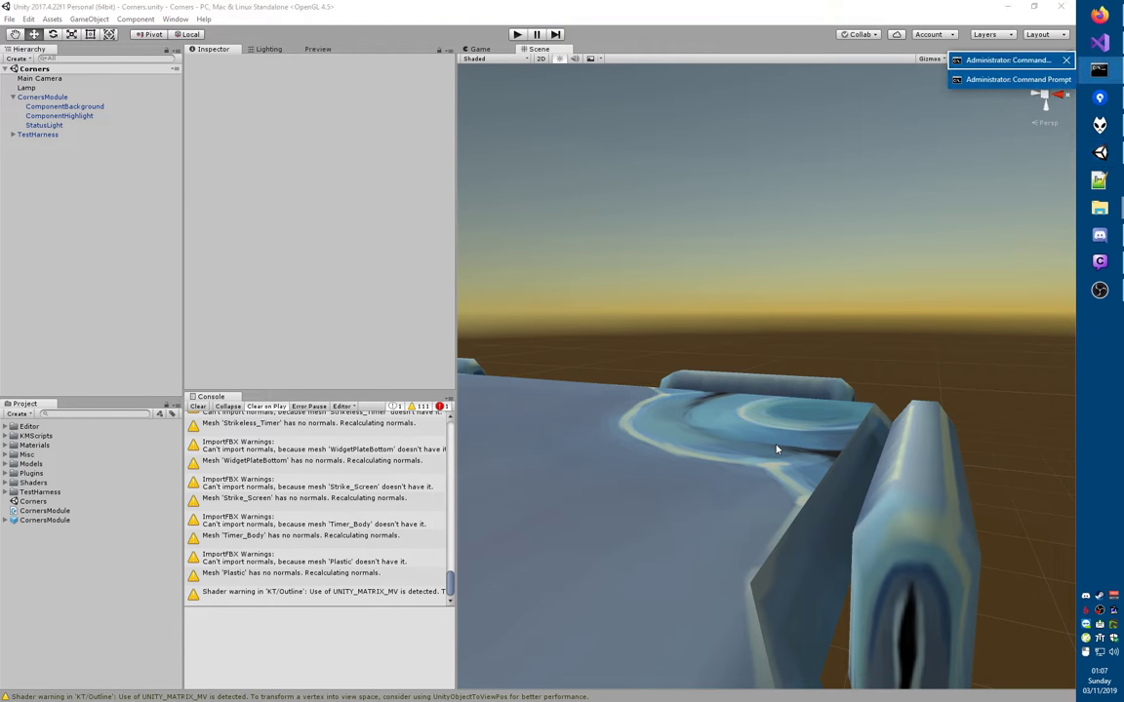
key("super")
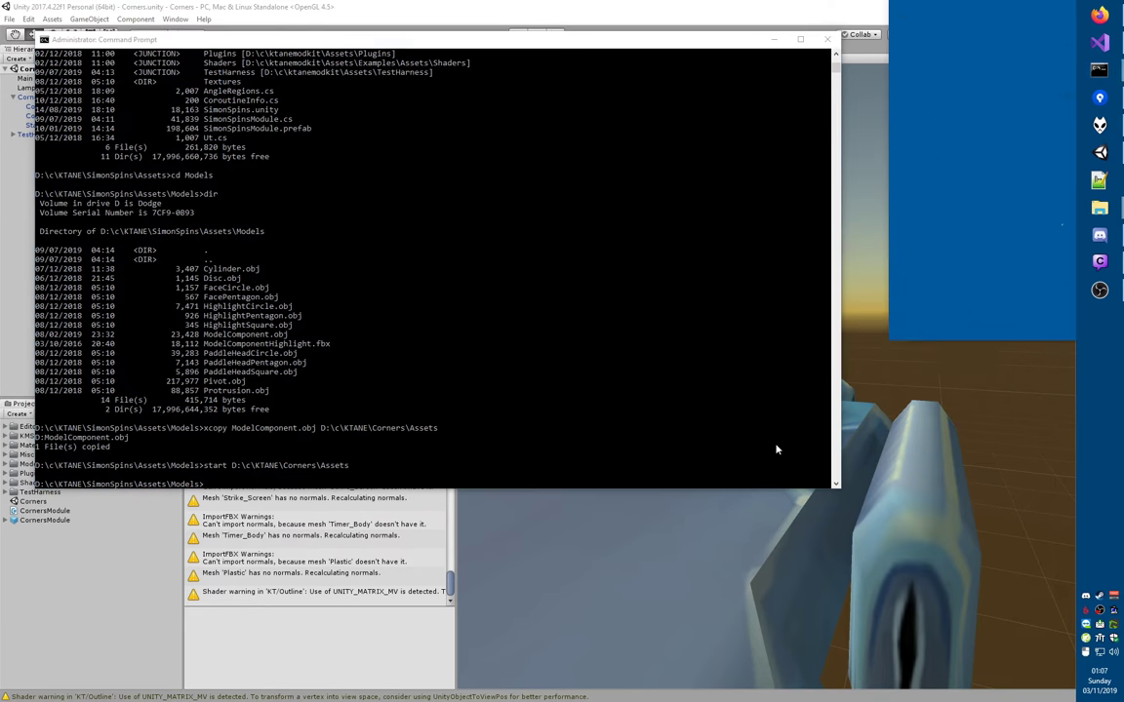
key("super+3")
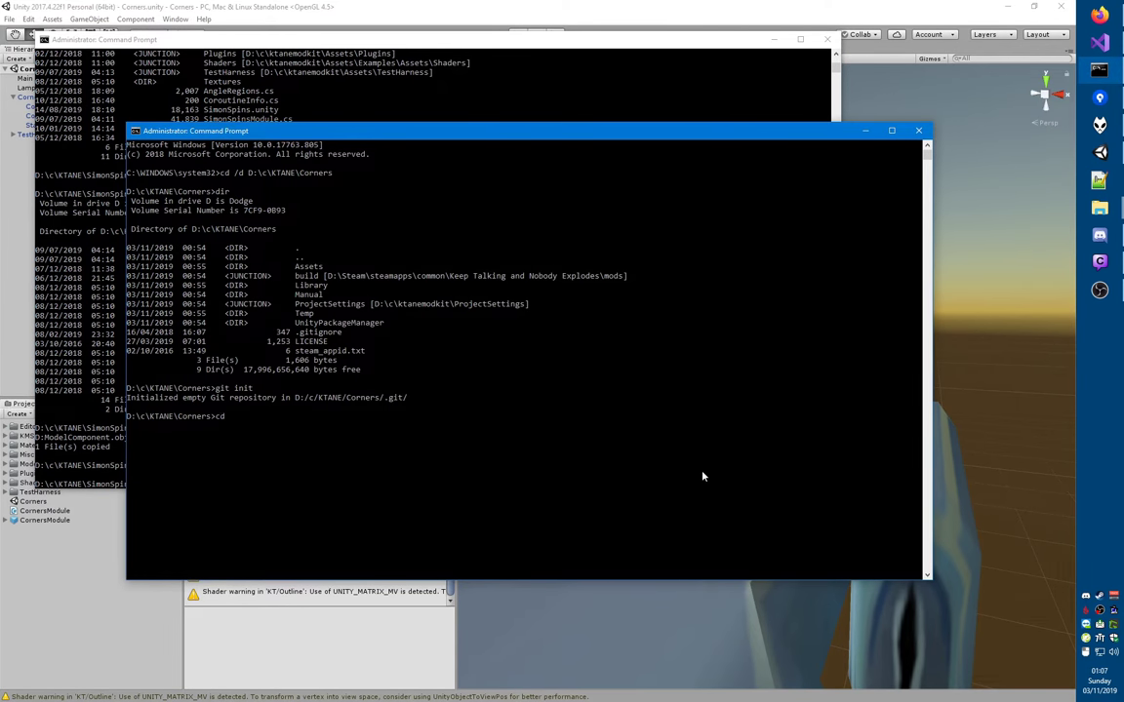
key("alt+Tab")
type("cd ..")
key("Return")
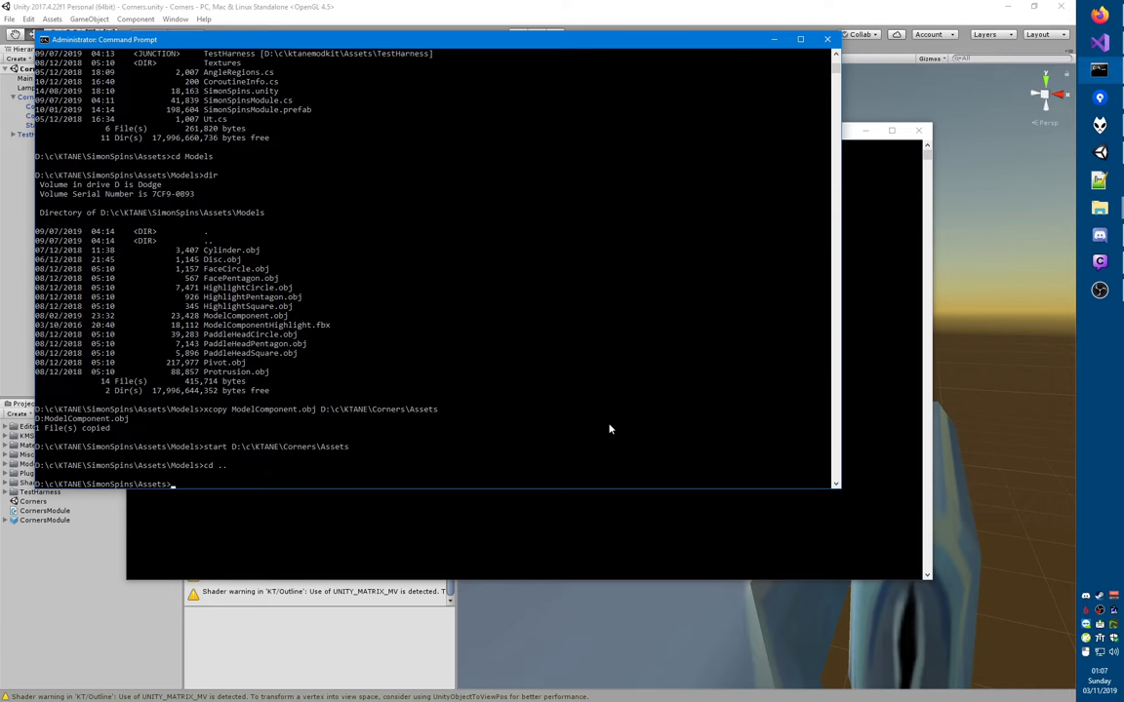
type("cd Textures")
key("Return")
type("dir")
key("Return")
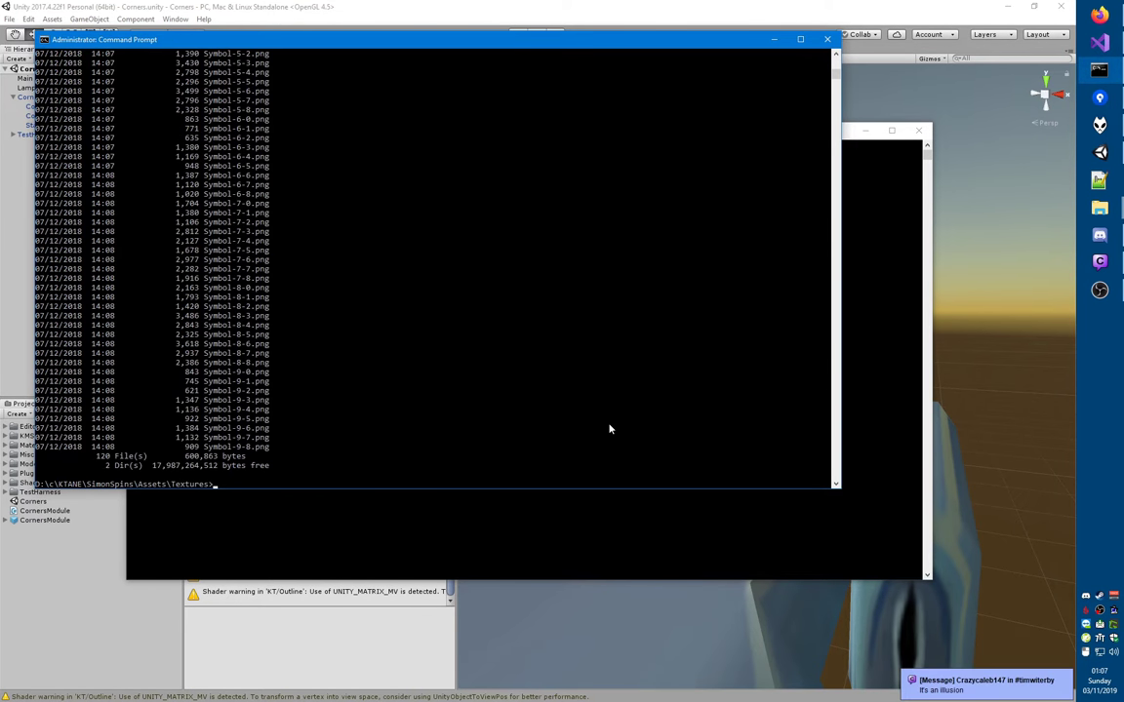
- Enter an xcopy command for ComponentBackground.png from the SimonSpins Textures folder, with D:\c\KTANE\Corners\Assets\ as the destination's parent path
scroll(278, 242, "up", 20)
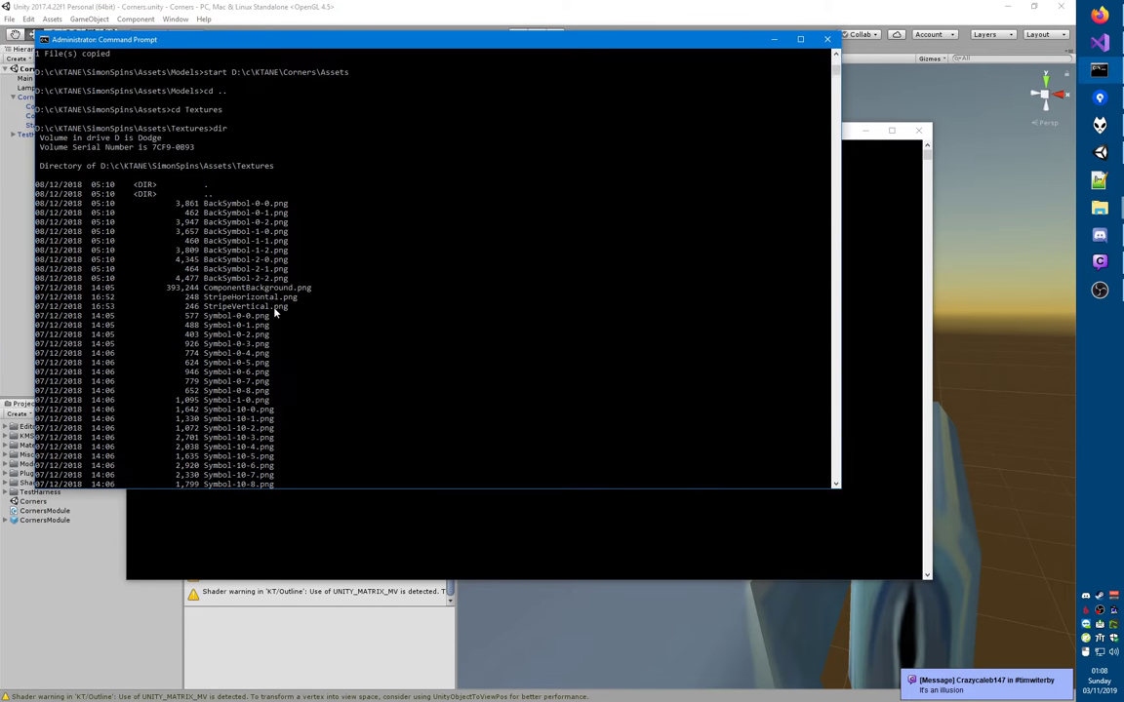
double_click(232, 288)
key("super+c")
key("Return")
type("xcopy")
right_click(479, 326)
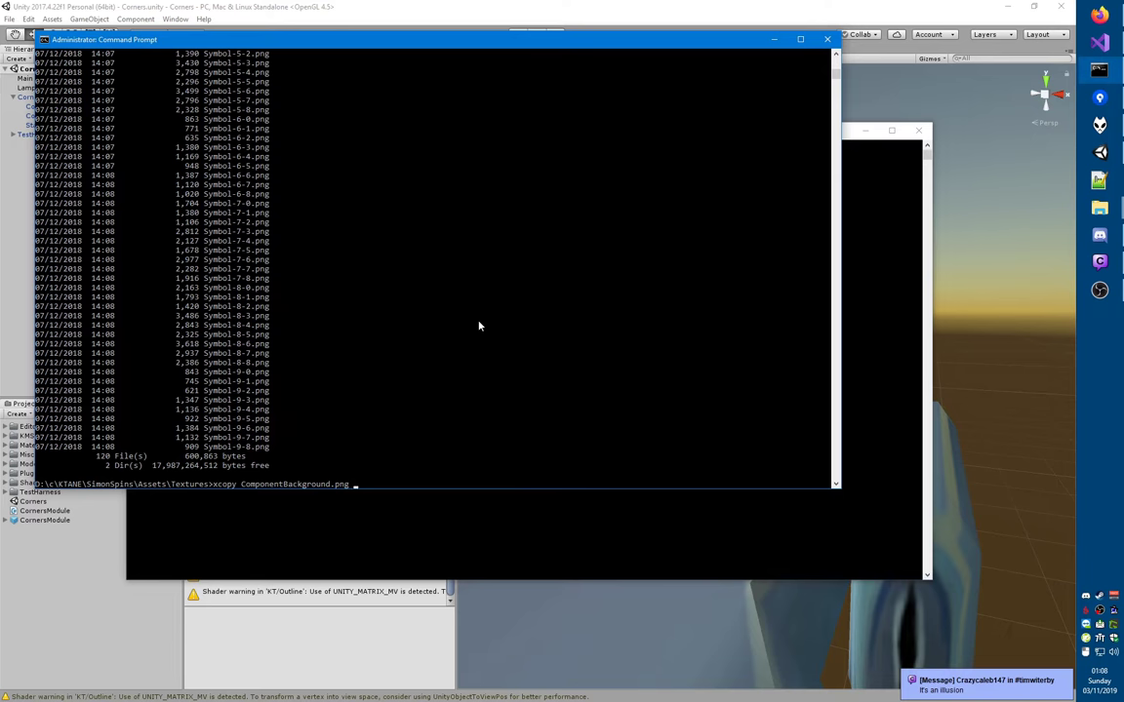
type("D:\\c\\KTANE\\Corners")
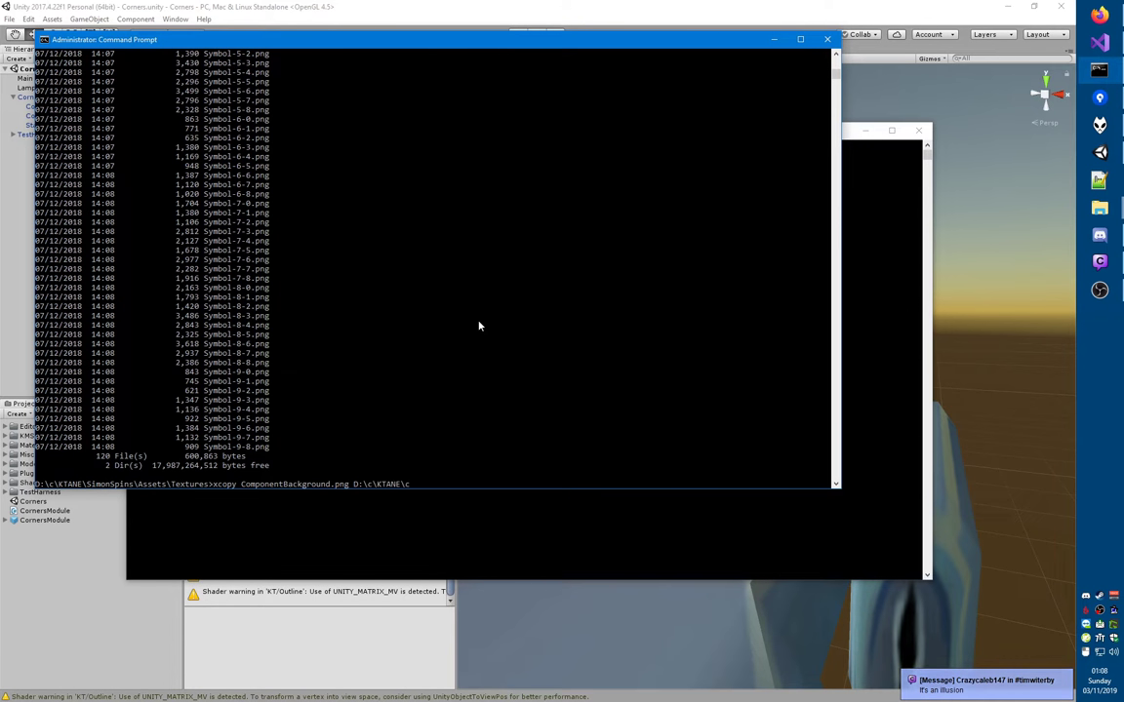
type("\\Assets\\")
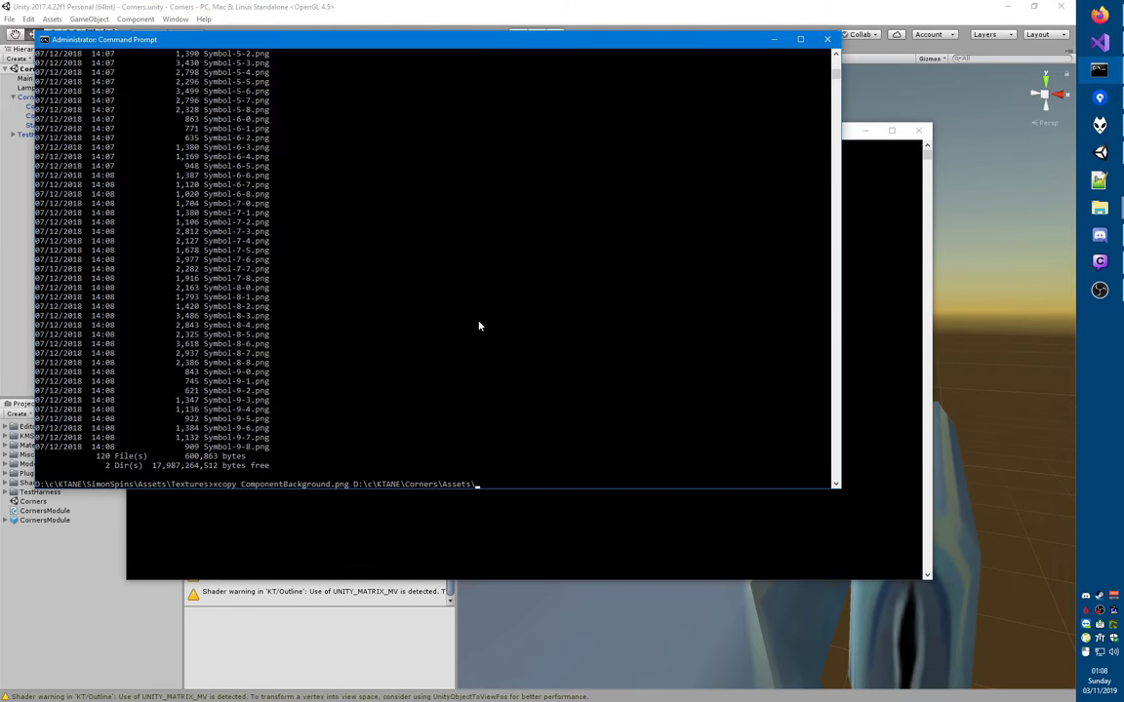
type("Texture")
- Check the Misc folder in Unity, and run the copy with Corners\Assets\Misc as its destination, overwriting the existing ComponentBackground.png
left_click(967, 185)
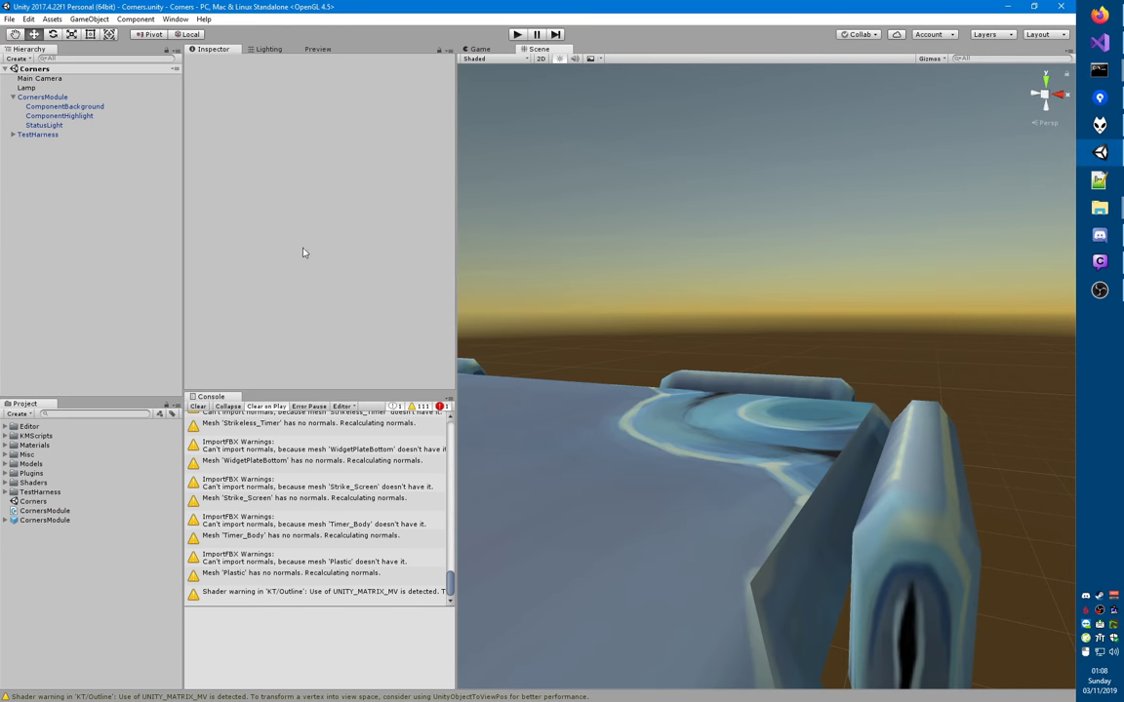
double_click(26, 454)
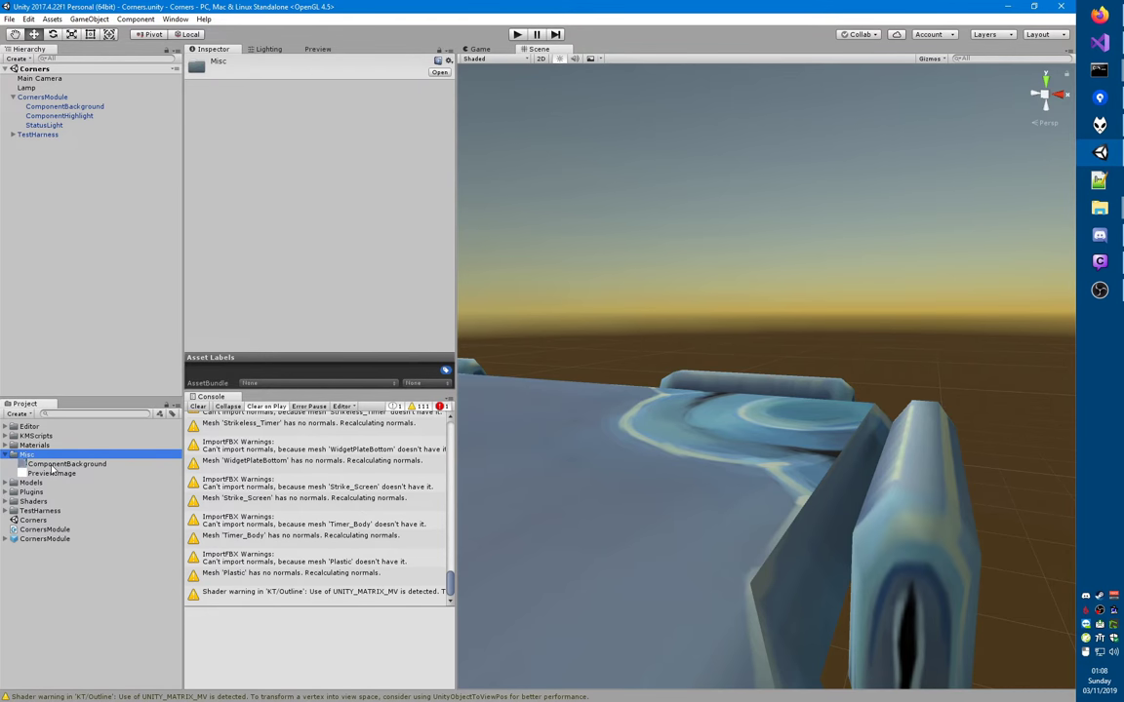
key("alt+Tab")
key("BackSpace")
key("BackSpace")
key("BackSpace")
key("BackSpace")
key("BackSpace")
key("BackSpace")
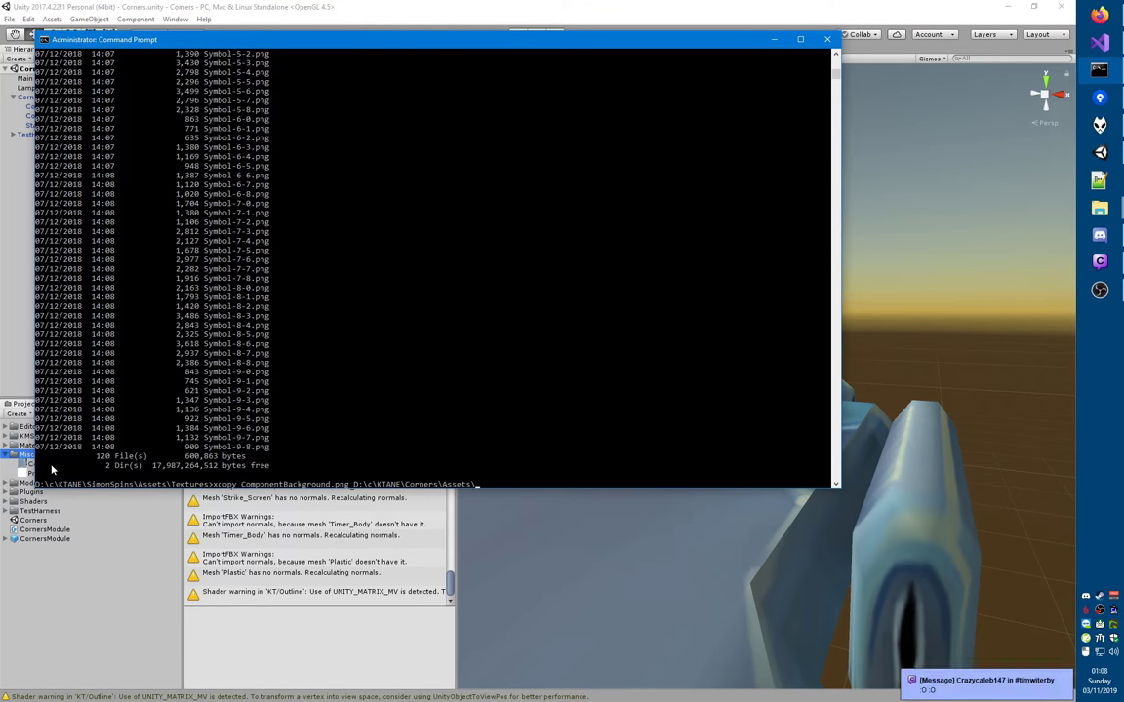
type("Misc")
key("Return")
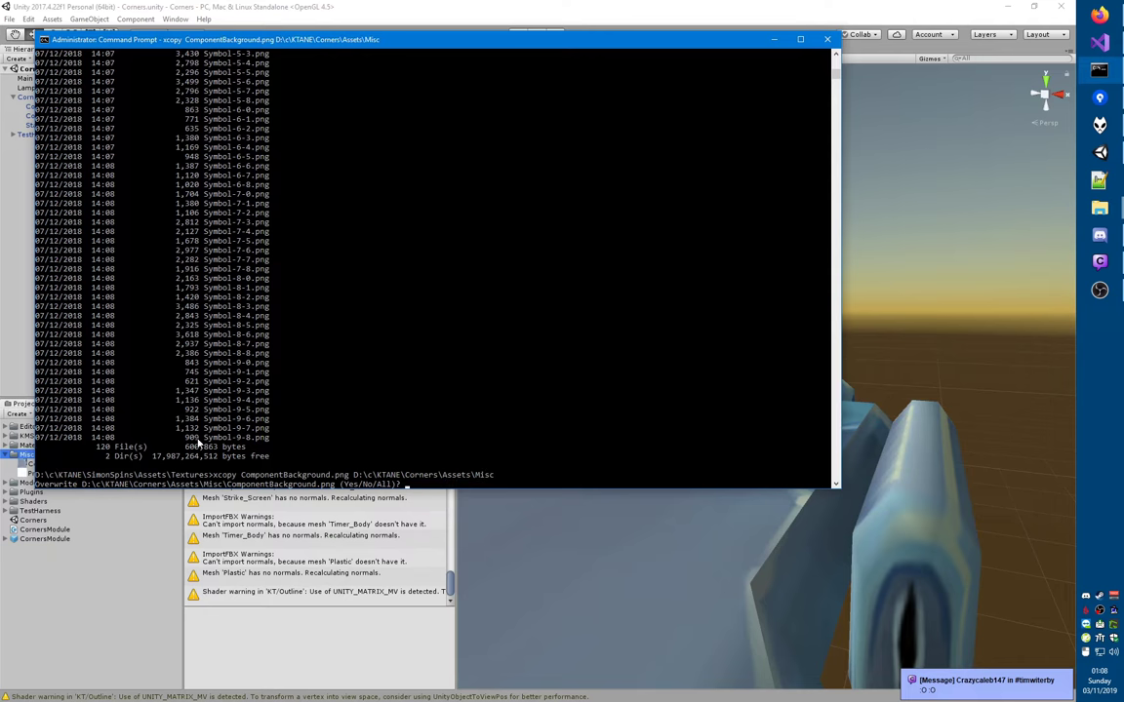
type("y")
key("Return")
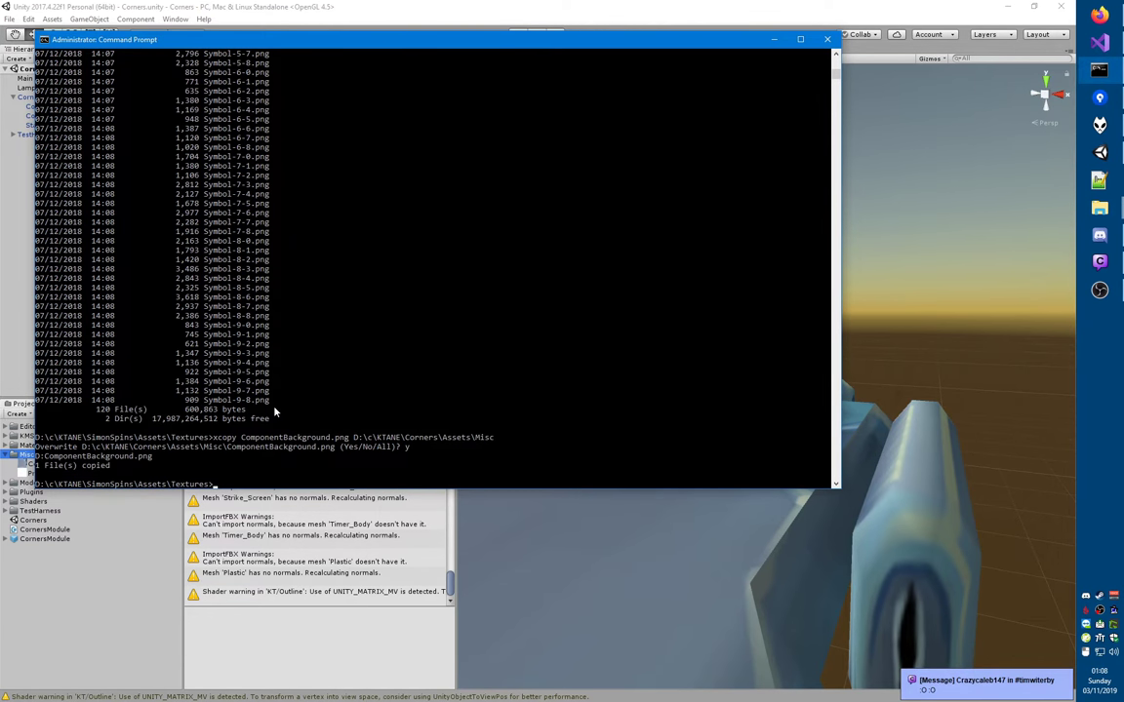
- Return to Unity, focus on CornersModule and examine its retextured background from directly above
key("alt+Tab")
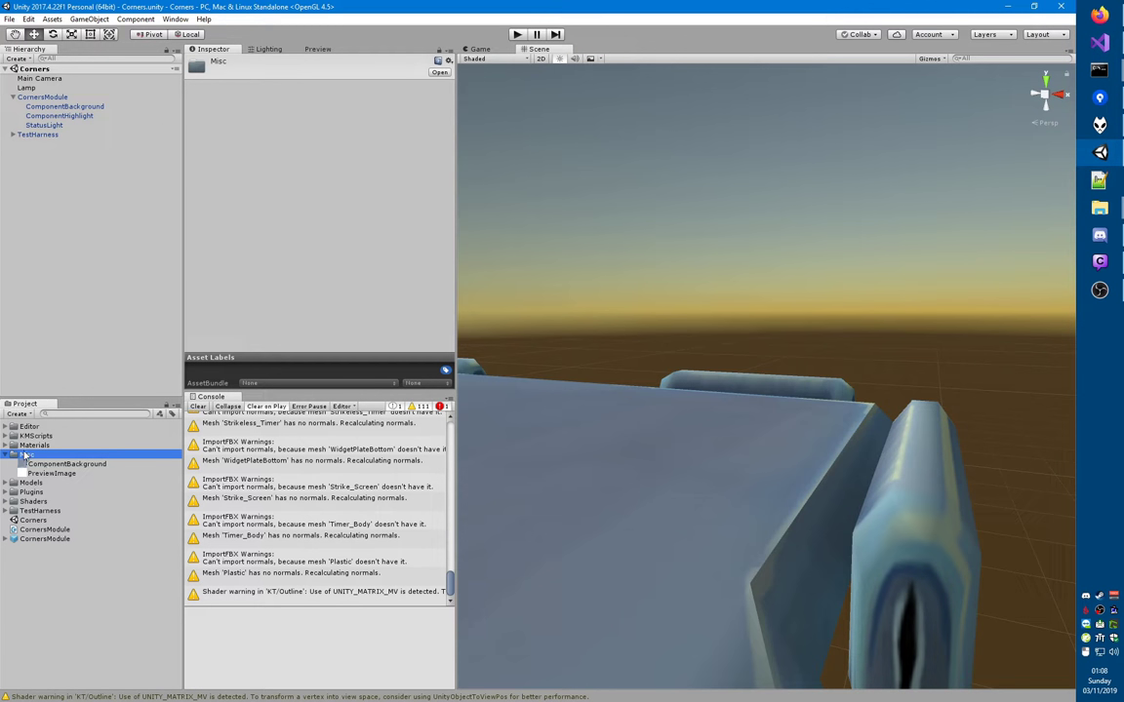
right_click_drag(606, 318, 685, 607)
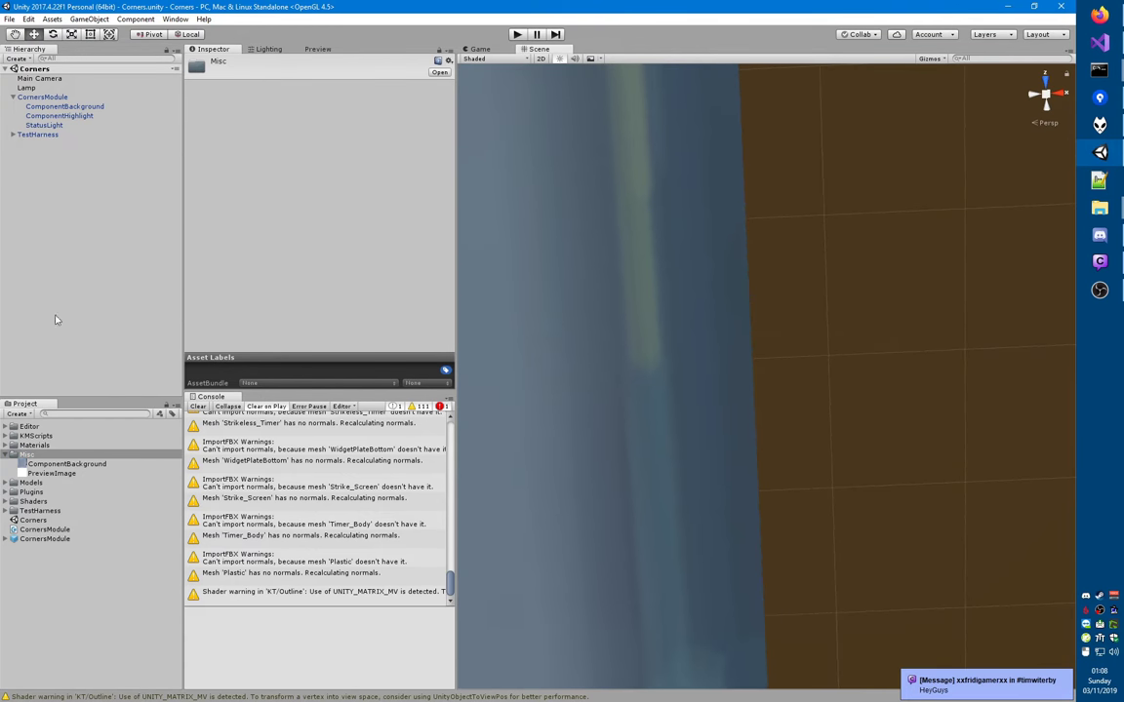
double_click(42, 97)
mouse_move(601, 385)
right_mouse_down()
mouse_move(583, 369)
mouse_move(594, 373)
right_mouse_up()
scroll(596, 466, "up", 1)
middle_click_drag(611, 449, 604, 381)
left_click(467, 351)
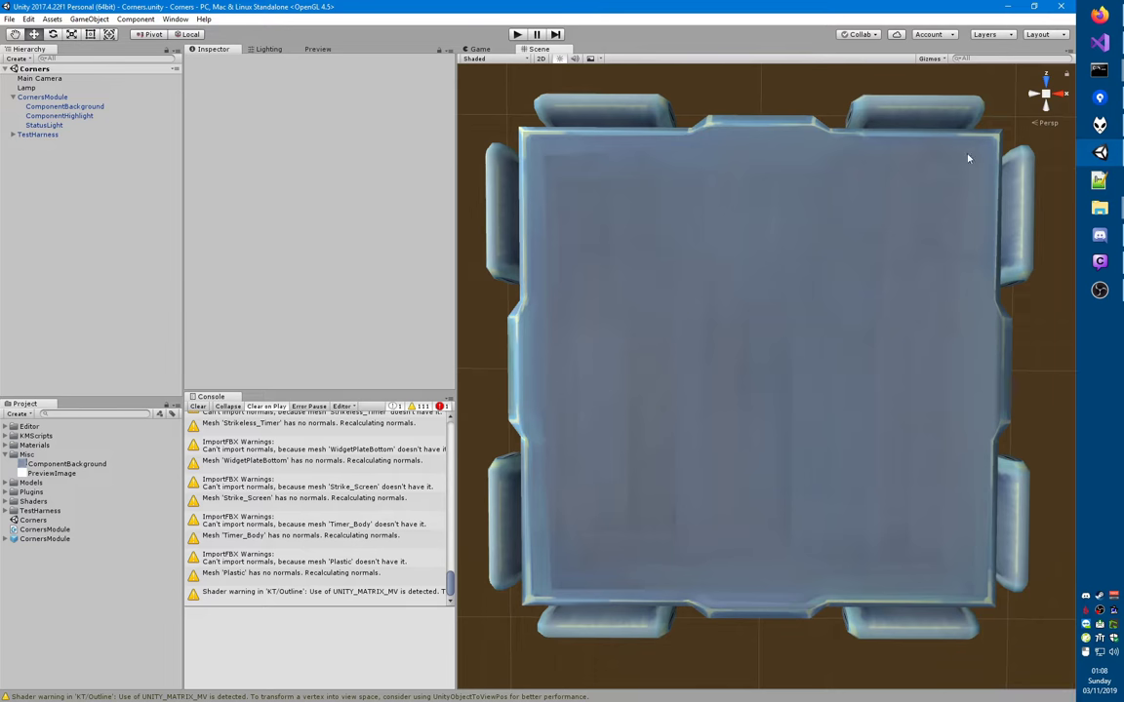
mouse_move(808, 453)
left_mouse_down("alt")
mouse_move(805, 444)
mouse_move(795, 451)
mouse_move(802, 441)
left_mouse_up("alt")
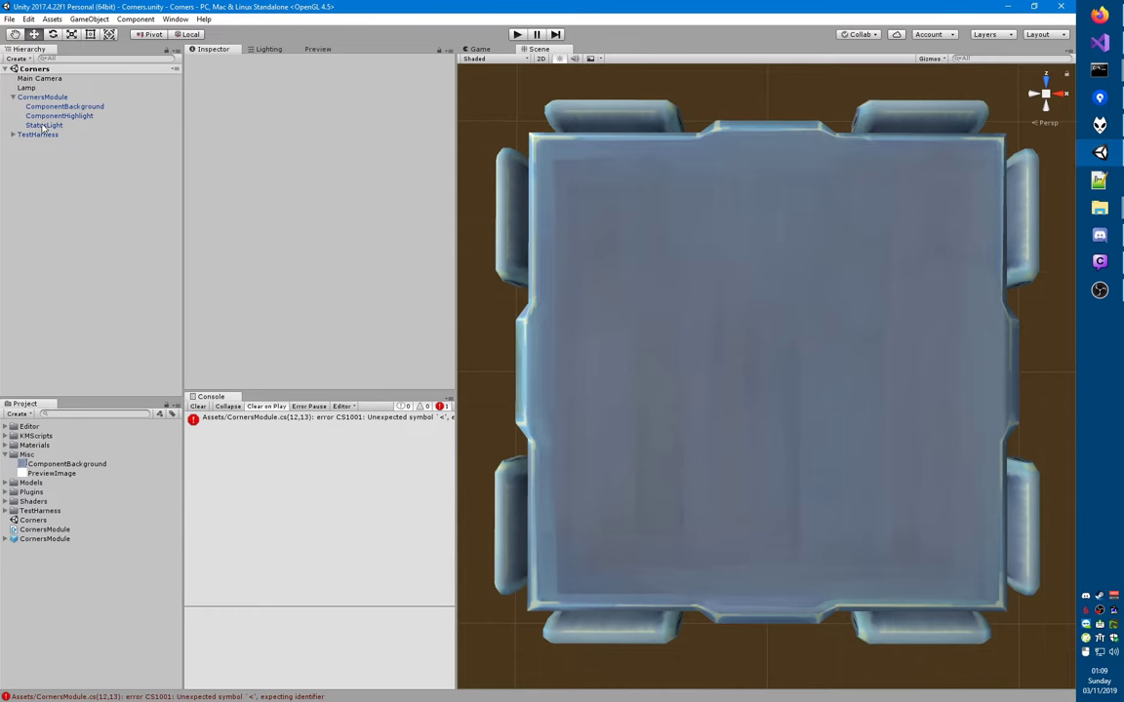
- Centre the StatusLight object on the module by setting its X and Z positions to 0
left_click(44, 126)
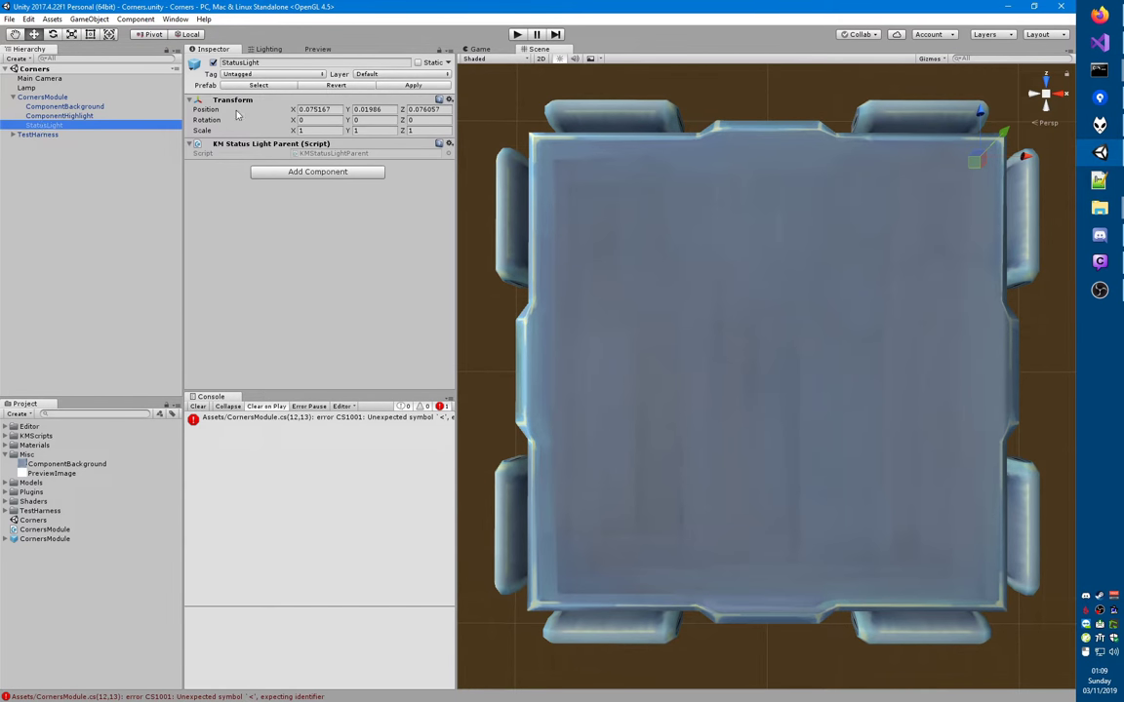
left_click(332, 111)
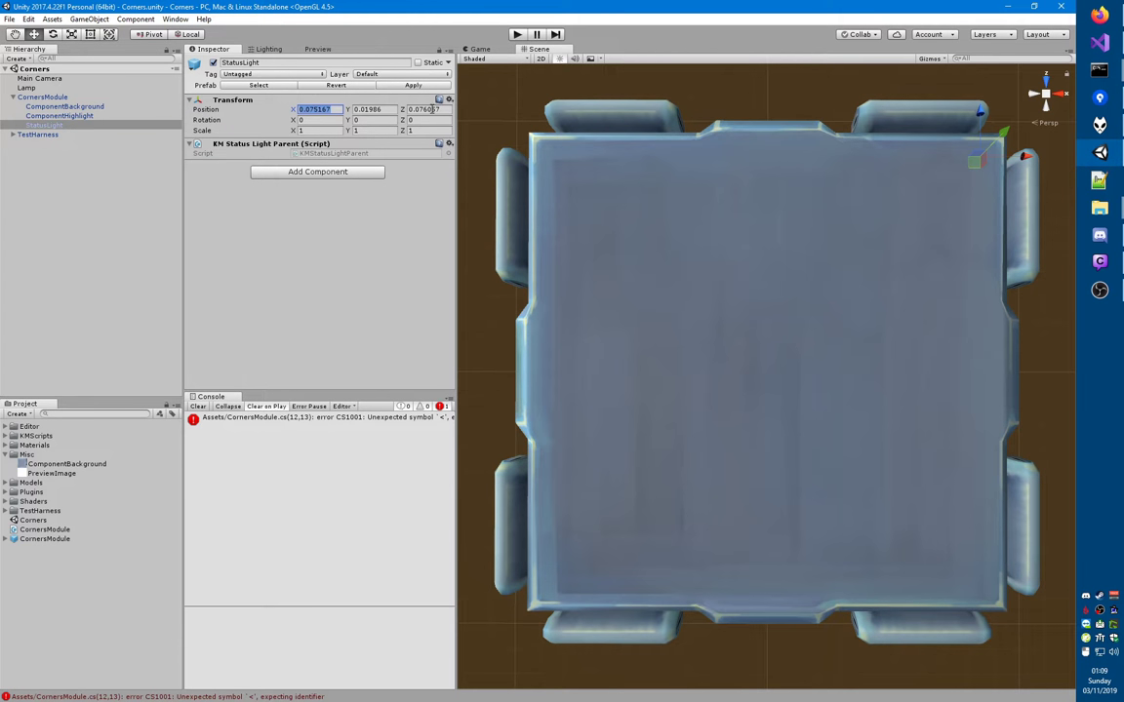
type("0")
left_click(432, 110)
type("0")
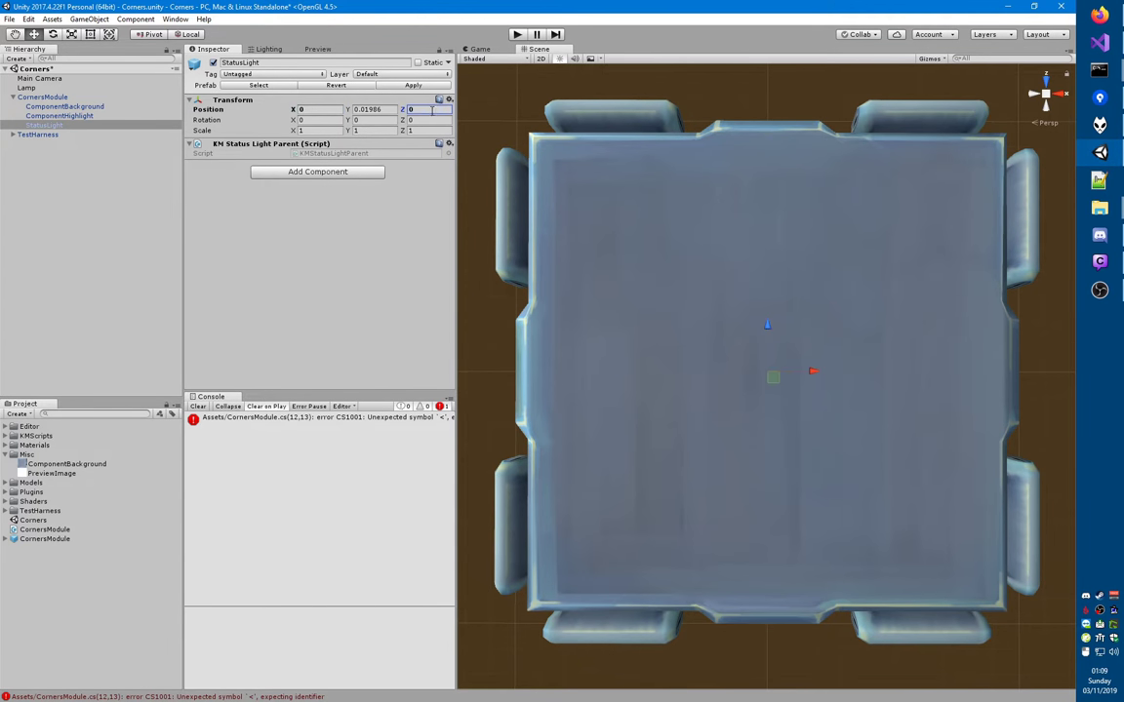
- Lower the StatusLight to the module's surface by setting its Y position to 0.015
right_click_drag(764, 479, 651, 381)
left_click_drag(731, 355, 684, 331, "alt")
left_click_drag(607, 342, 848, 368, "alt")
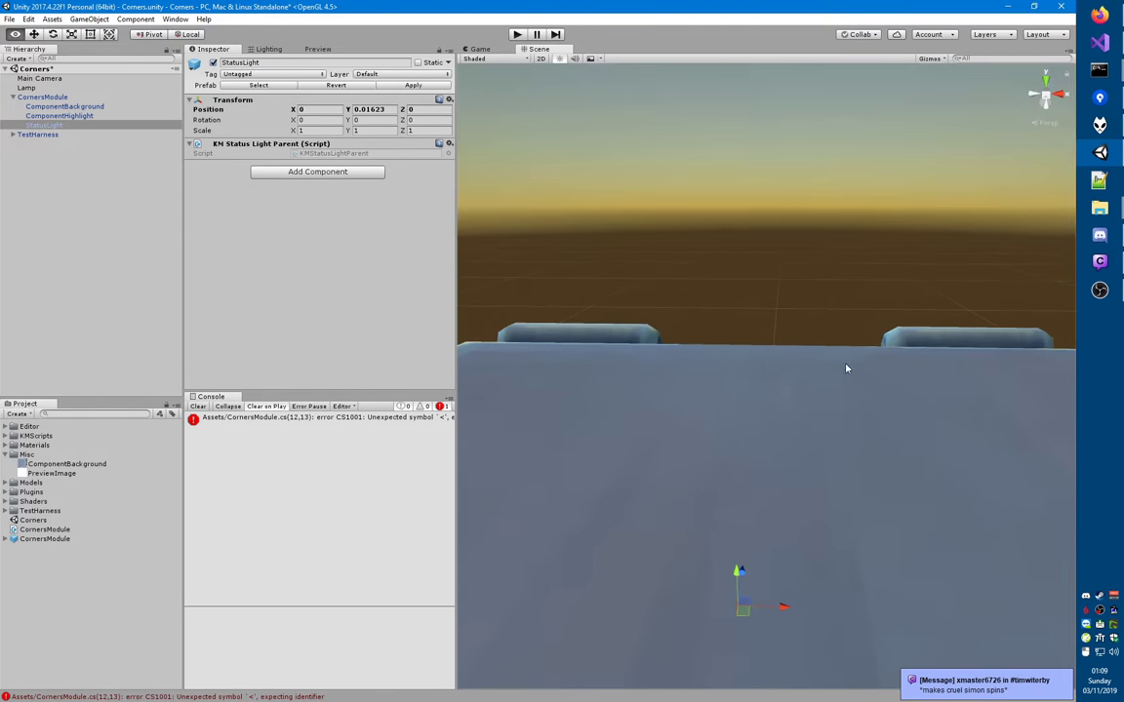
middle_click_drag(889, 429, 898, 341)
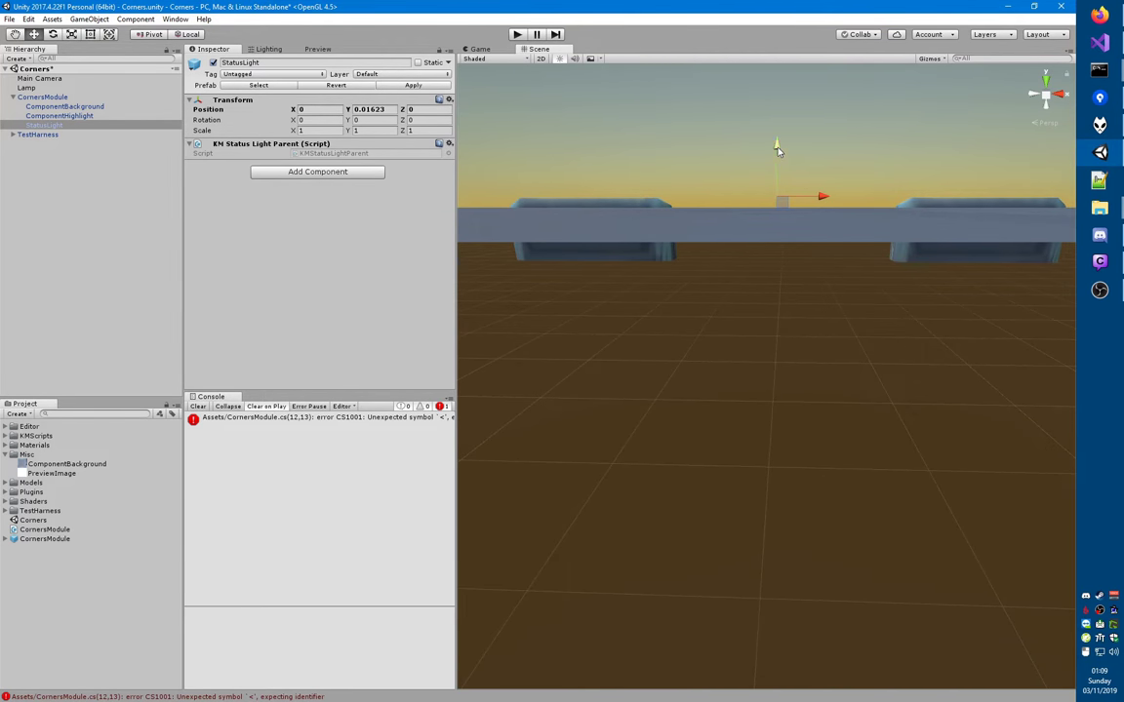
left_click_drag(778, 147, 777, 154)
left_click(388, 109)
type("0.015")
middle_click_drag(628, 241, 628, 240)
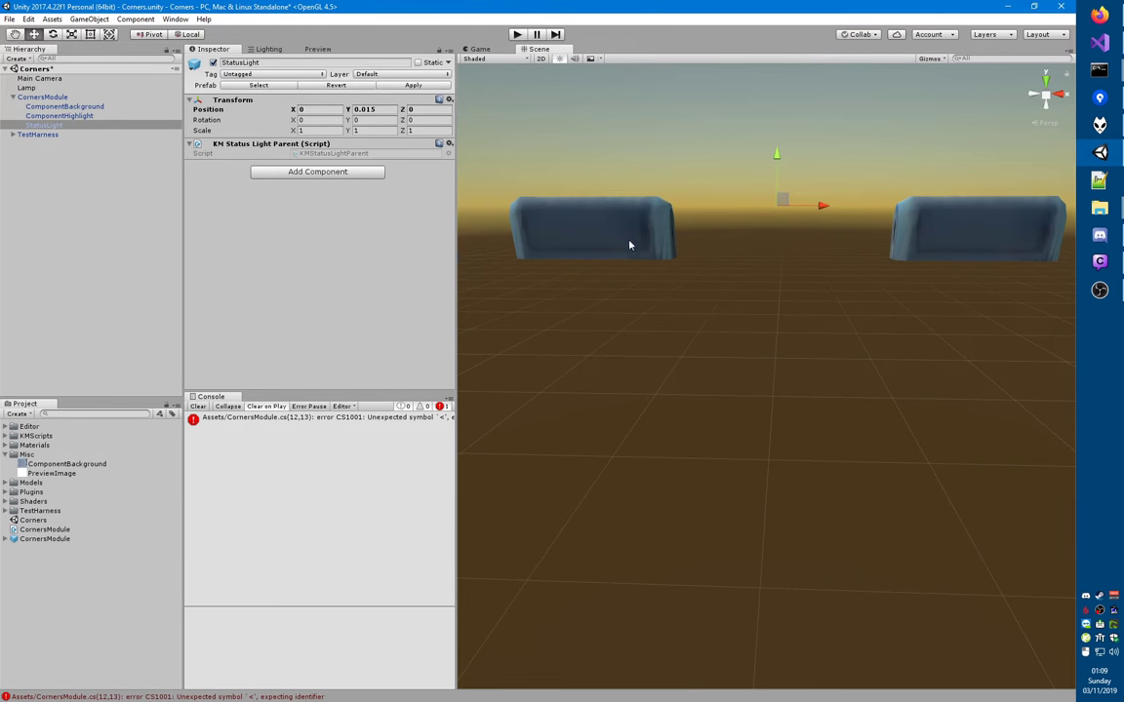
left_click(386, 110)
key("Return")
- Apply the StatusLight change to the prefab, save the scene and return to a top-down view of the module
left_click(404, 88)
key("ctrl+s")
right_click_drag(683, 241, 694, 251)
middle_click_drag(704, 244, 734, 689)
right_click_drag(697, 303, 729, 138)
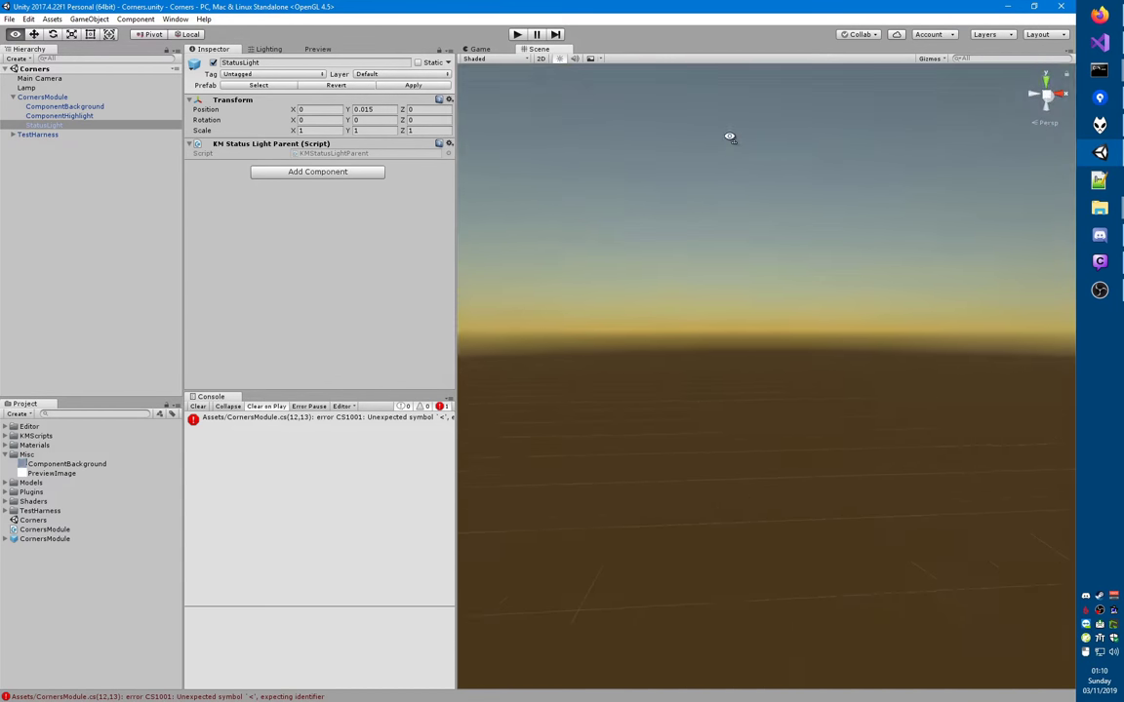
left_click_drag(742, 271, 634, 370, "alt")
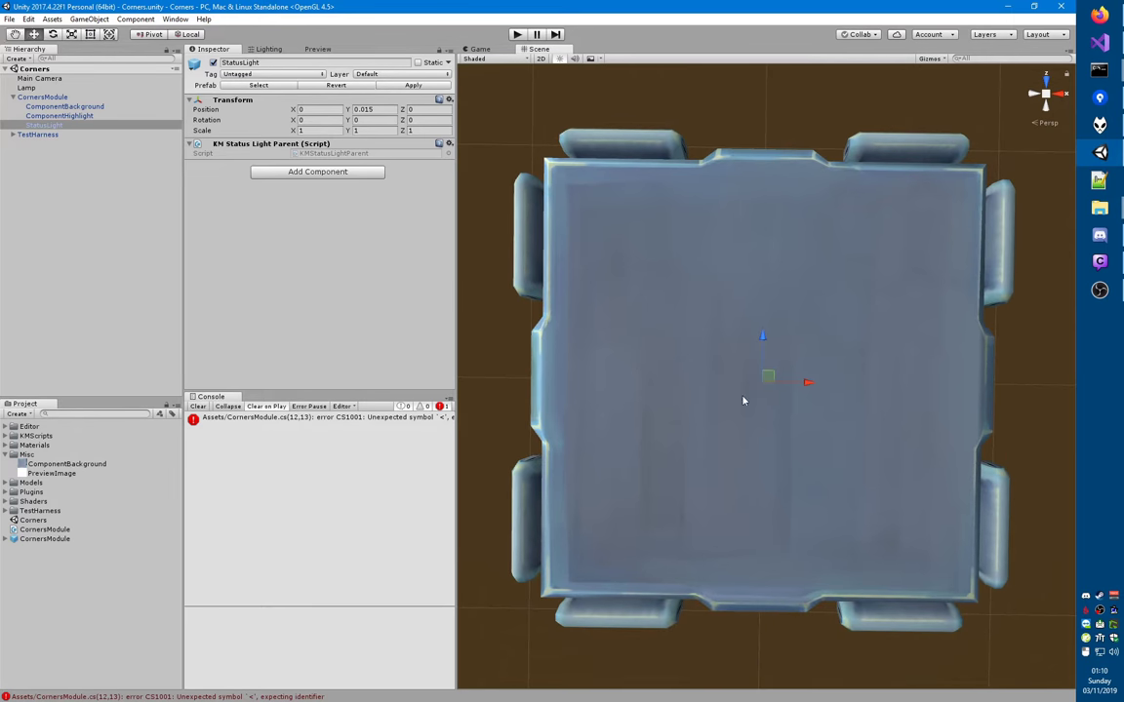
key("alt+Tab")
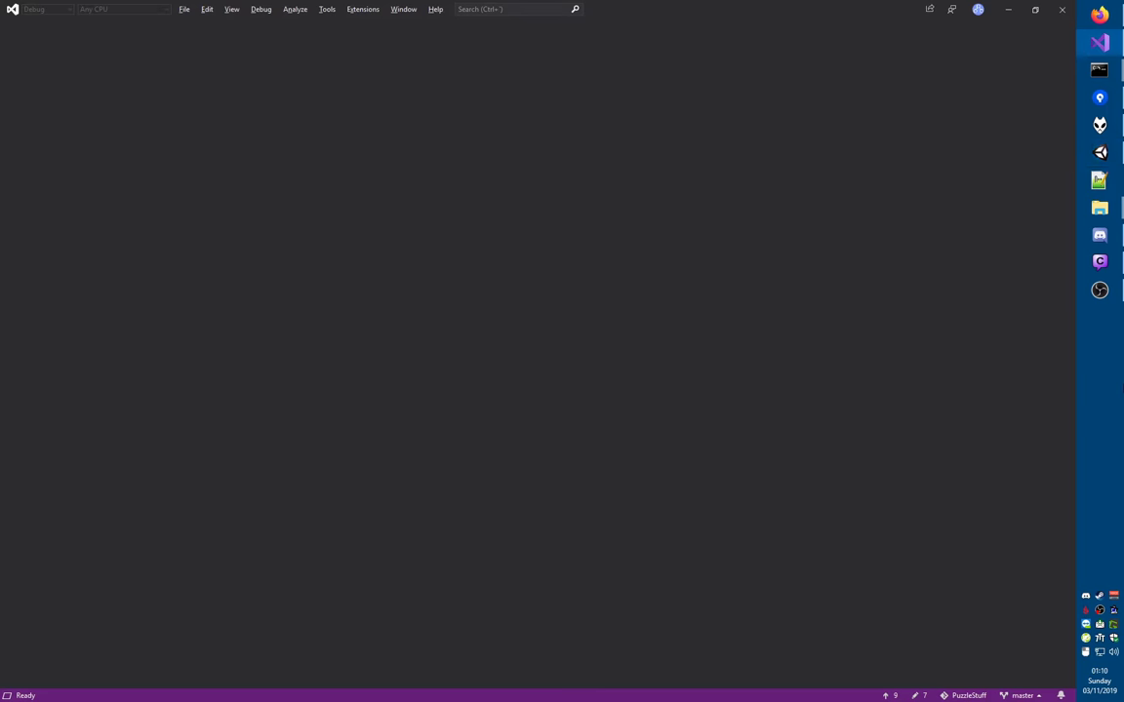
key("ctrl+shift+o")
key("Escape")
key("alt+Tab")
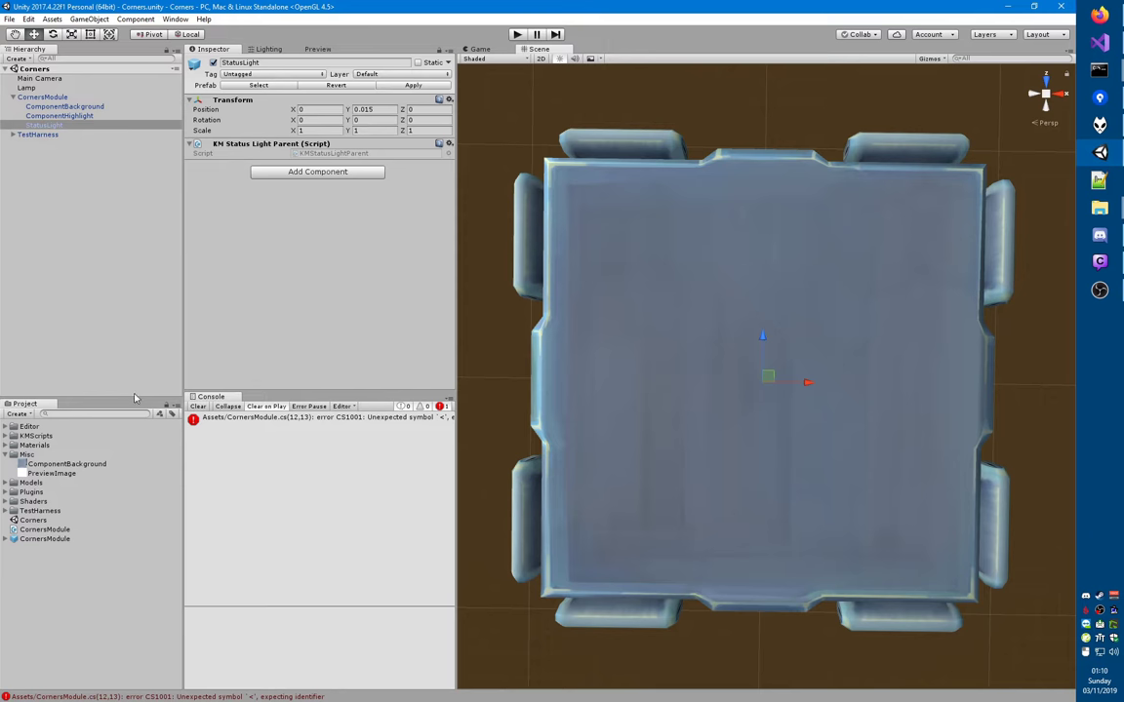
- Open the CornersModule script in Visual Studio and replace the <ModuleID> placeholder so the class is named CornersModule
left_click(55, 532)
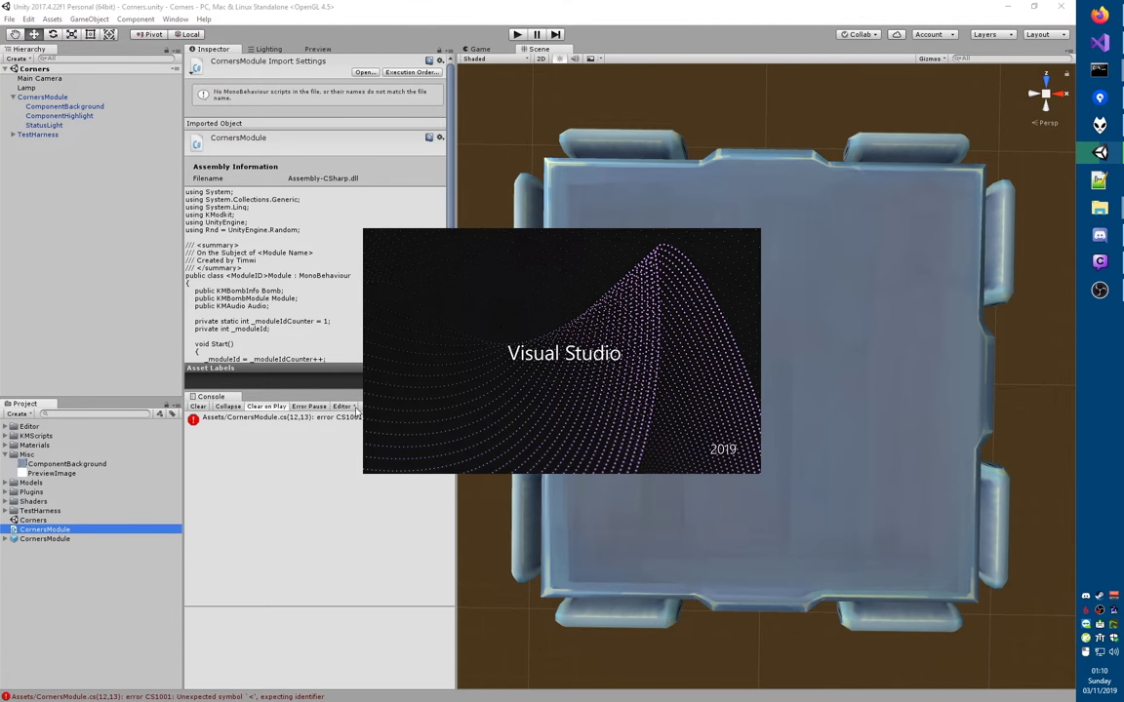
mouse_move(1099, 42)
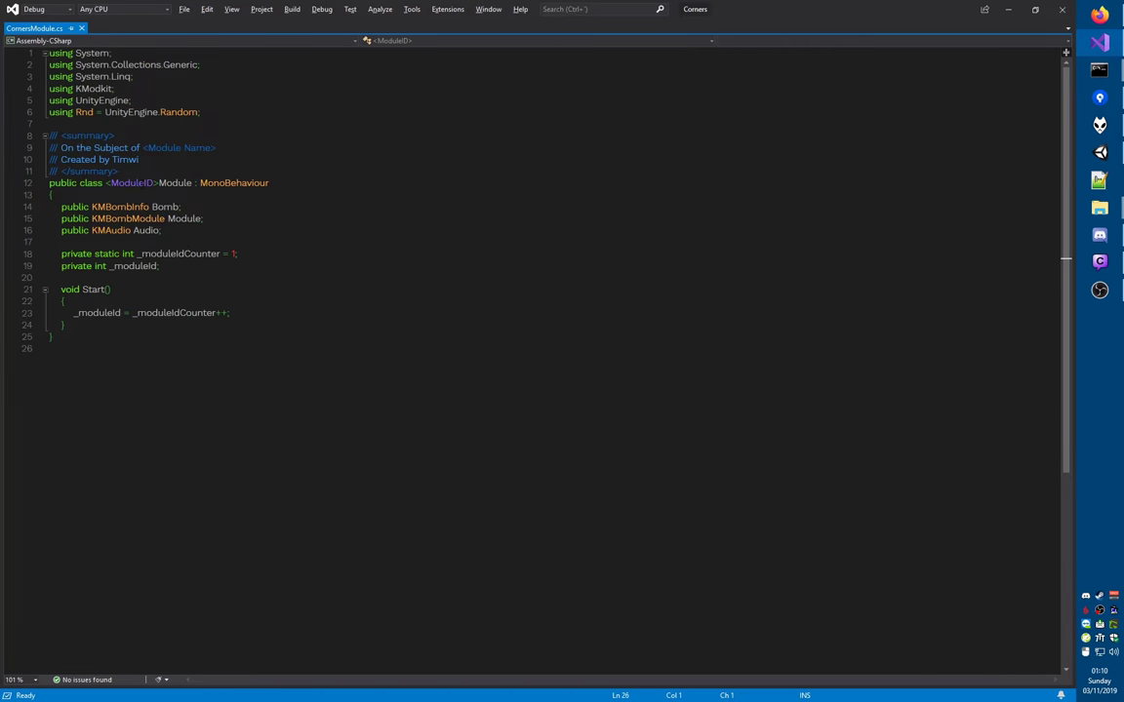
double_click(133, 183)
left_click_drag(106, 183, 158, 183)
type("Corner")
type("s")
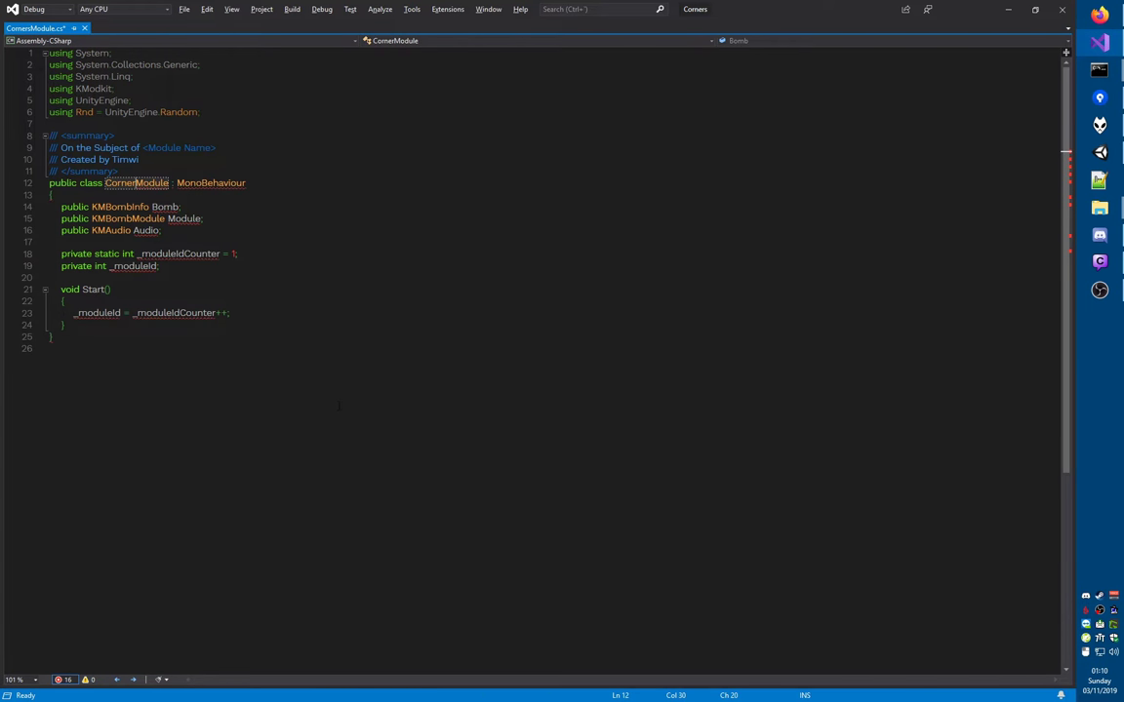
- Replace the <Module Name> placeholder in the summary comment so the line reads "On the Subject of Corners"
left_click(131, 147)
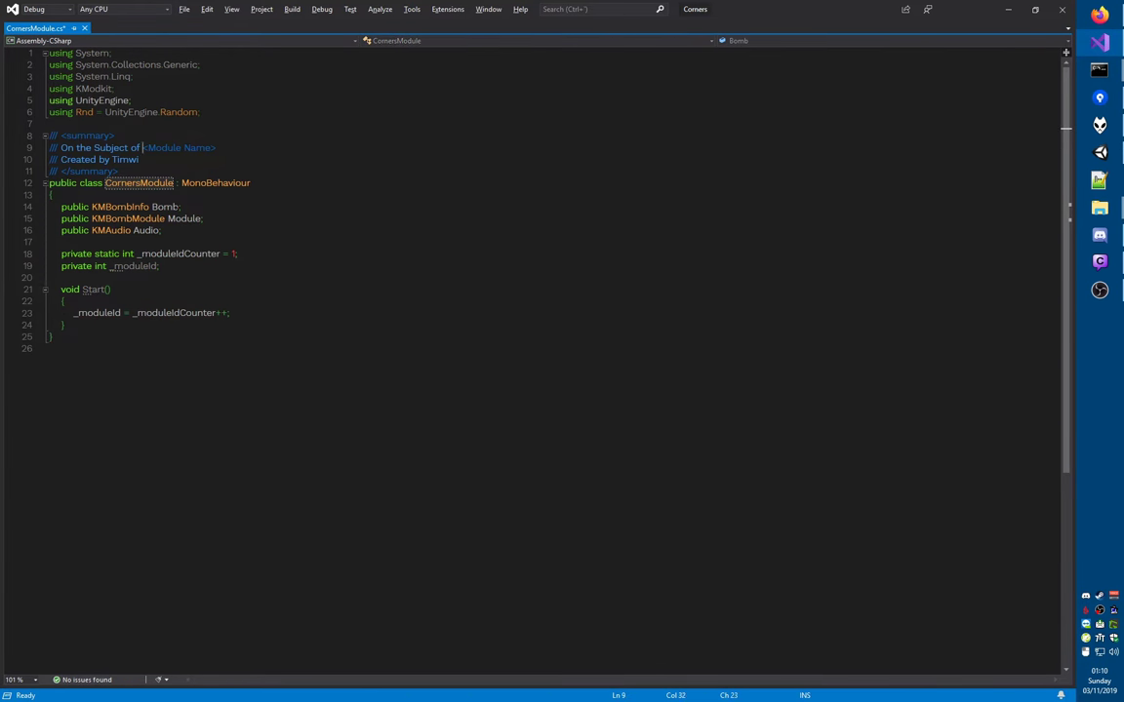
key("shift+End")
type("of Corners")
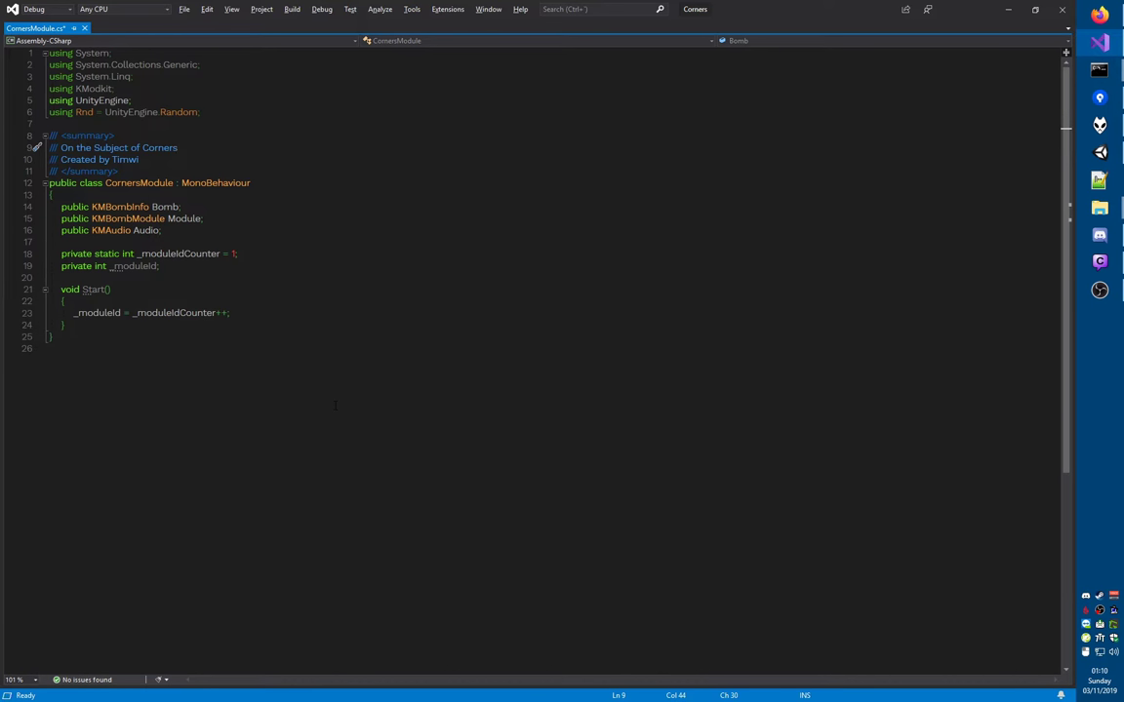
left_click(206, 422)
double_click(144, 267)
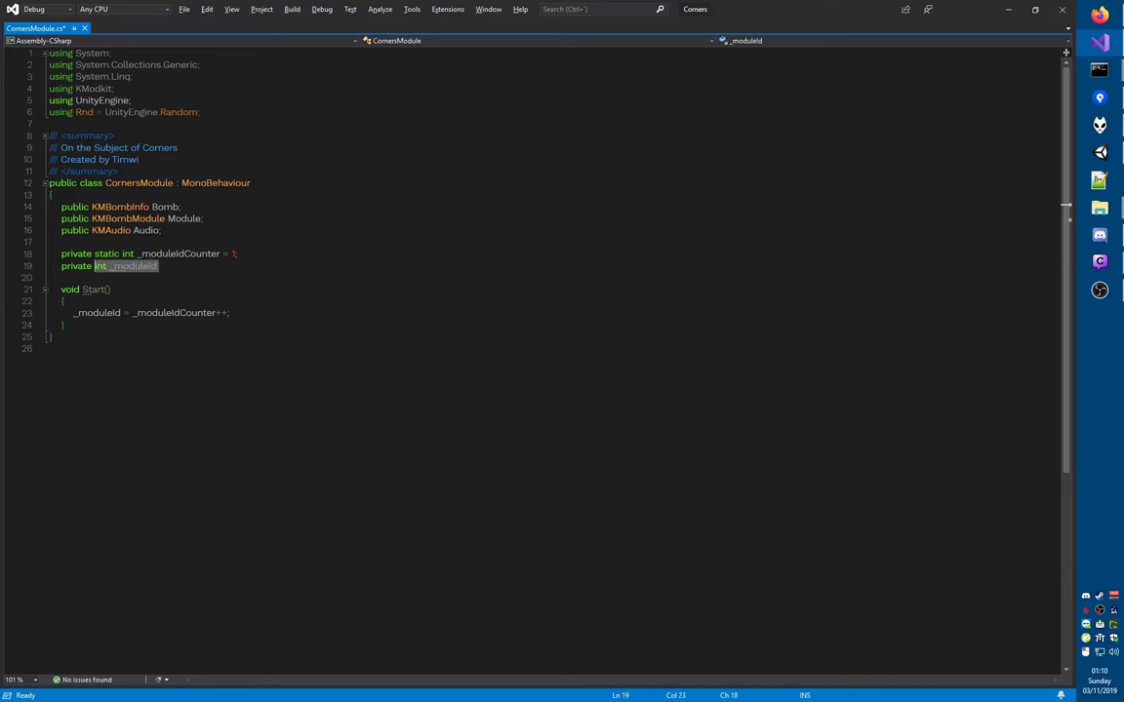
left_click(195, 283)
key("Down")
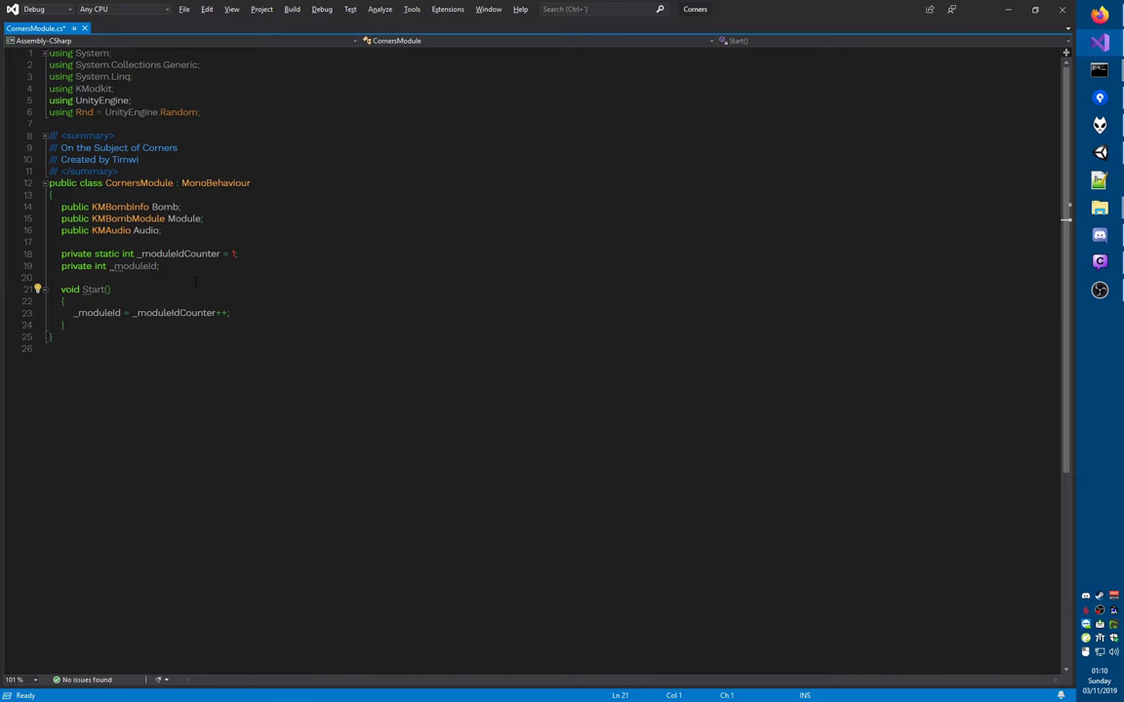
left_click(258, 312)
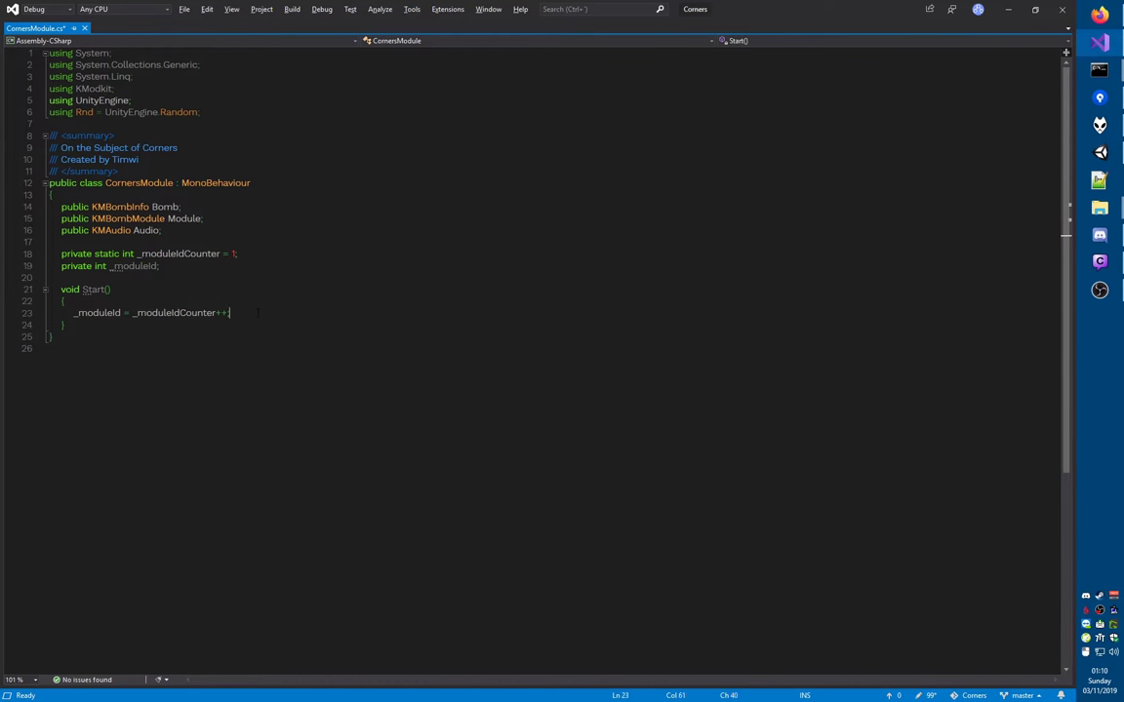
- Compare the Corners Module component's Bomb, Module and Audio slots in Unity with the public fields in the Visual Studio script
key("alt+Tab")
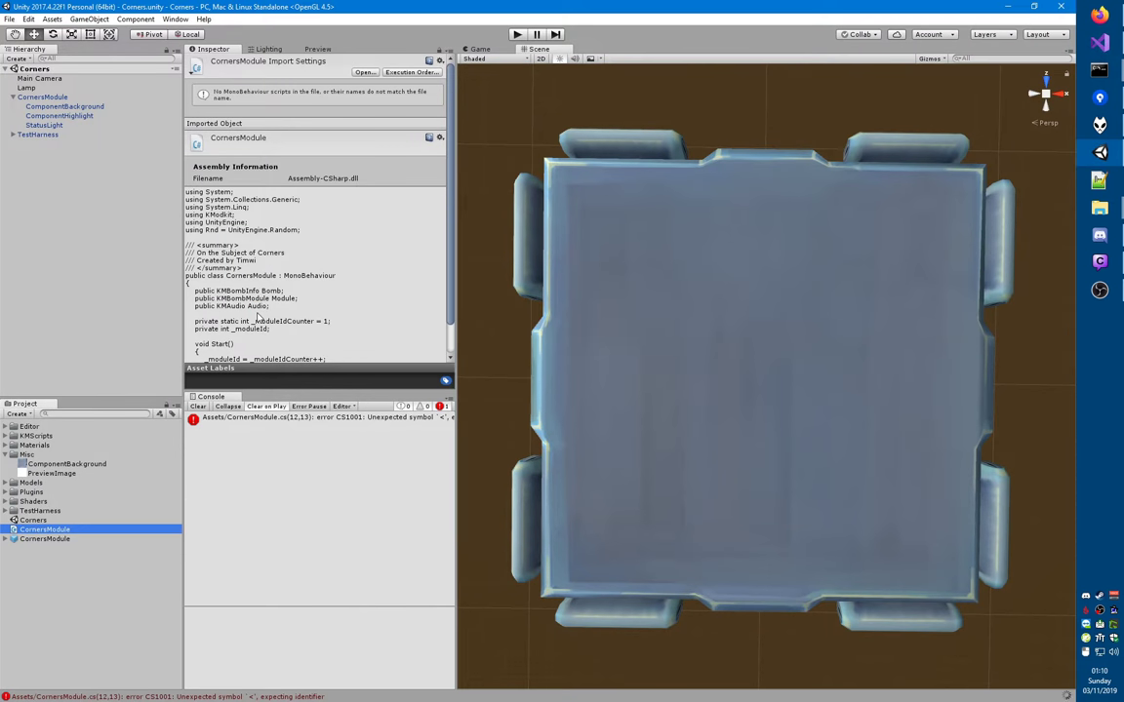
left_click(27, 96)
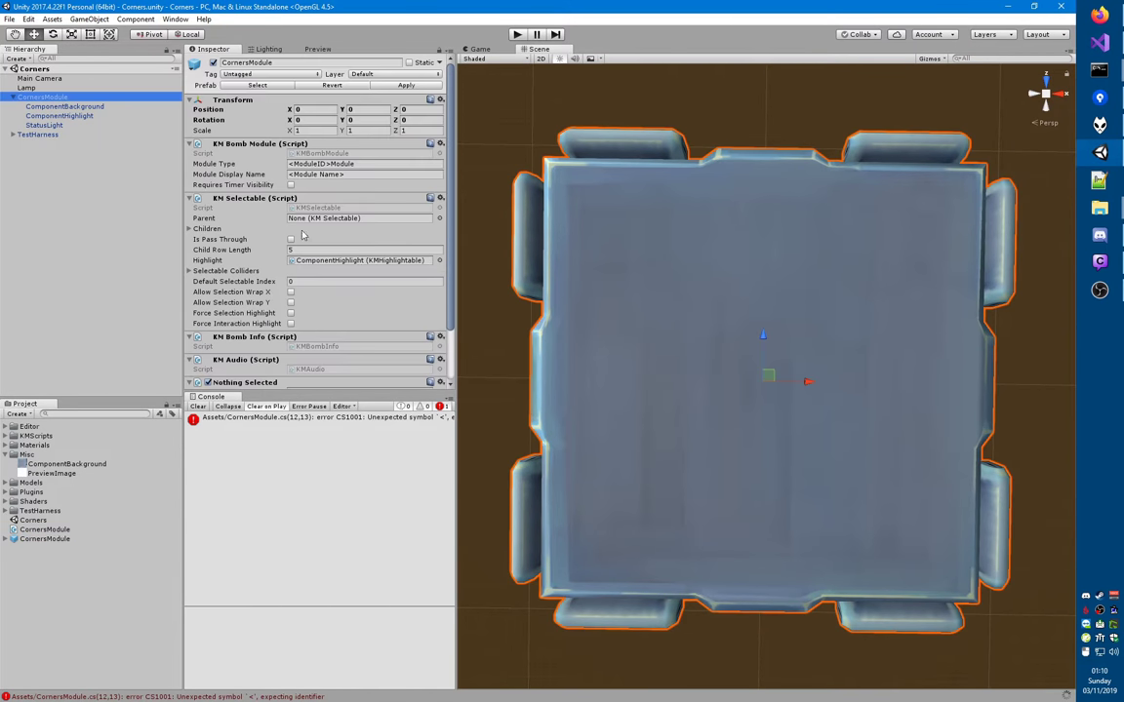
scroll(385, 291, "down", 3)
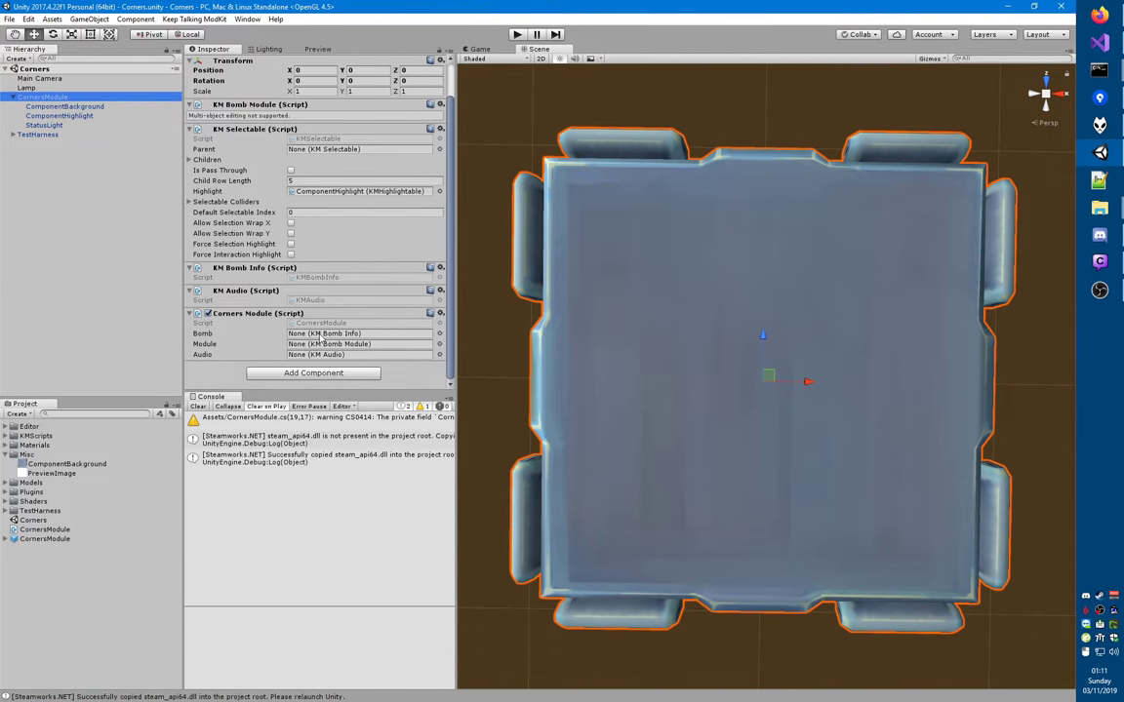
key("alt+Tab")
left_click_drag(28, 207, 30, 230)
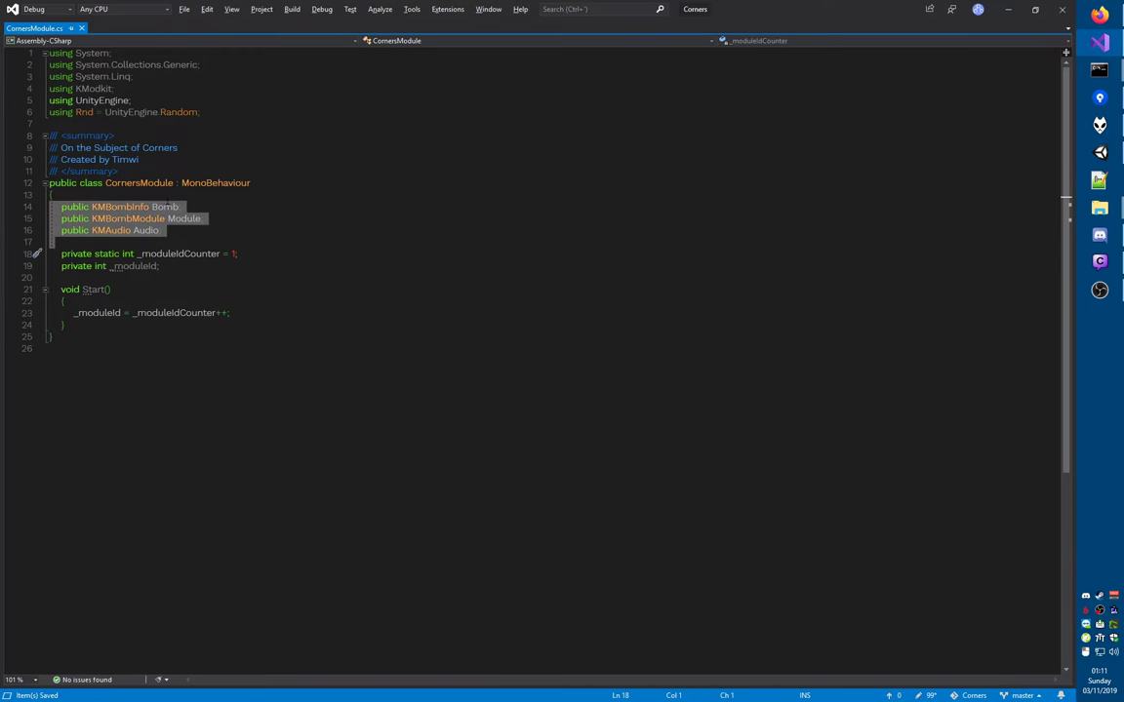
- Assign the CornersModule object to the Module, Bomb and Audio slots of its Corners Module component in Unity, apply the prefab and save the scene
left_click(116, 207)
left_click(132, 231)
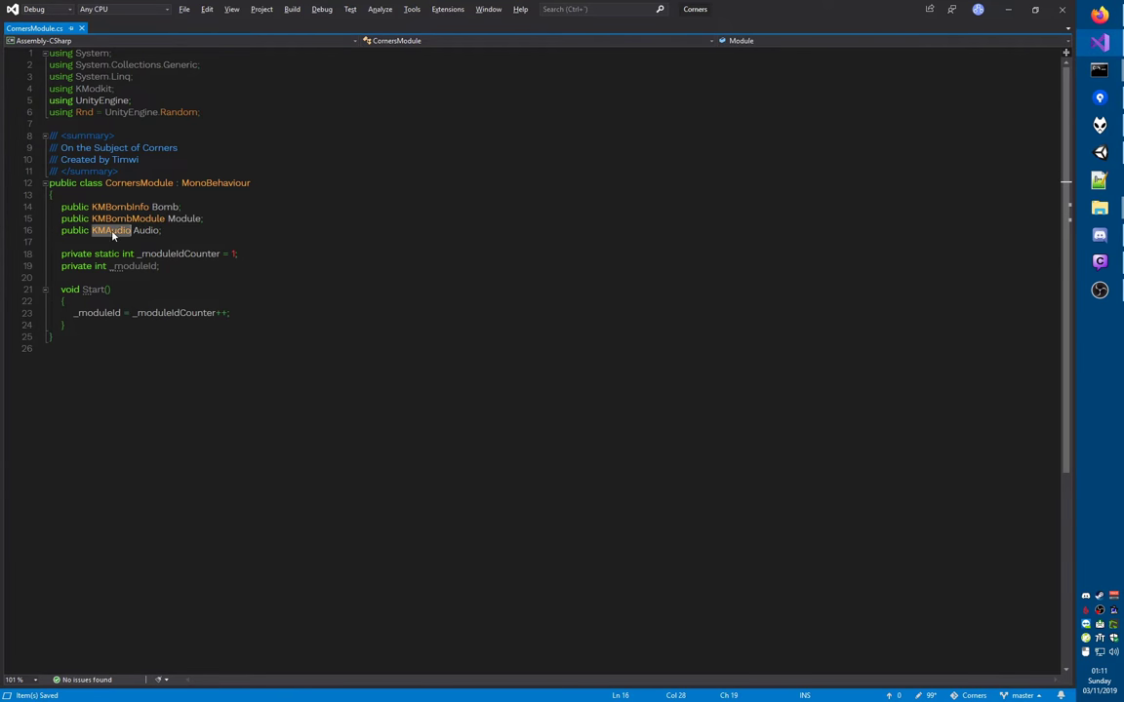
key("alt+Tab")
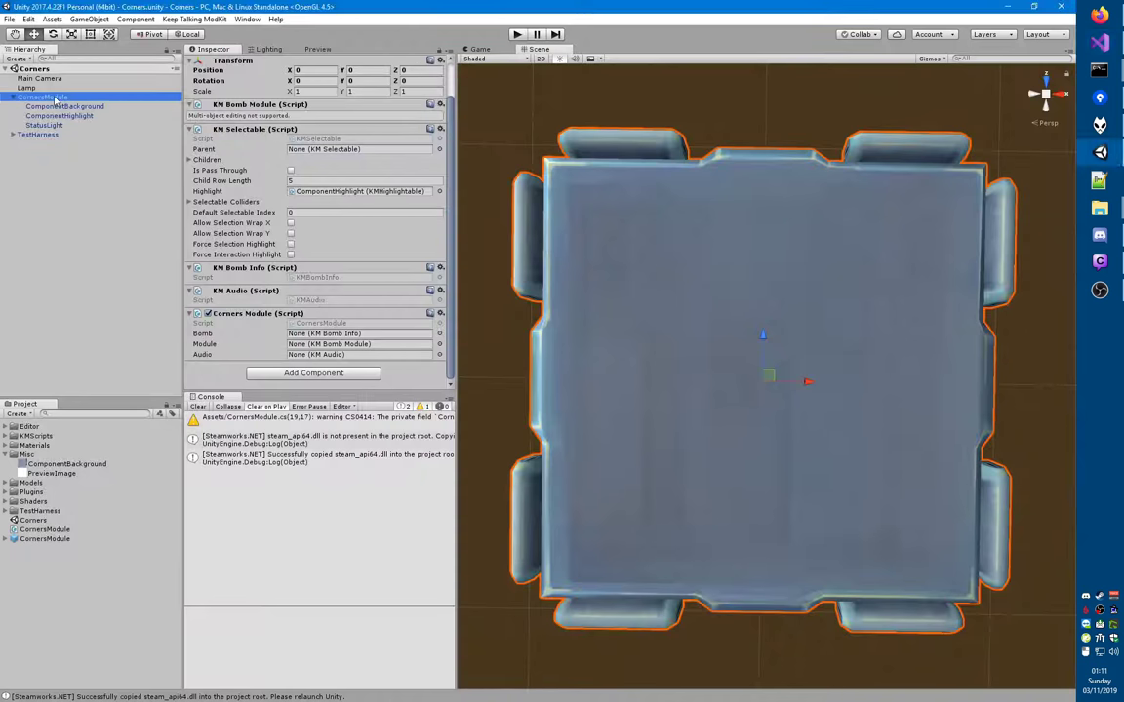
left_click_drag(54, 97, 331, 344)
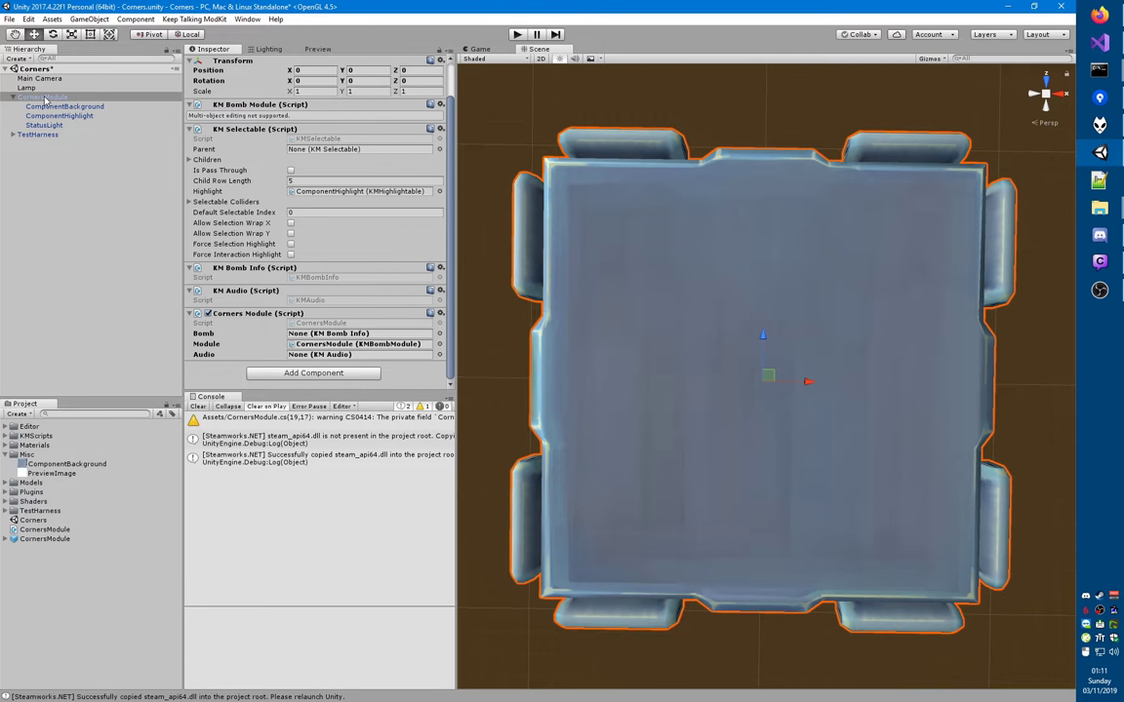
left_click_drag(43, 97, 312, 337)
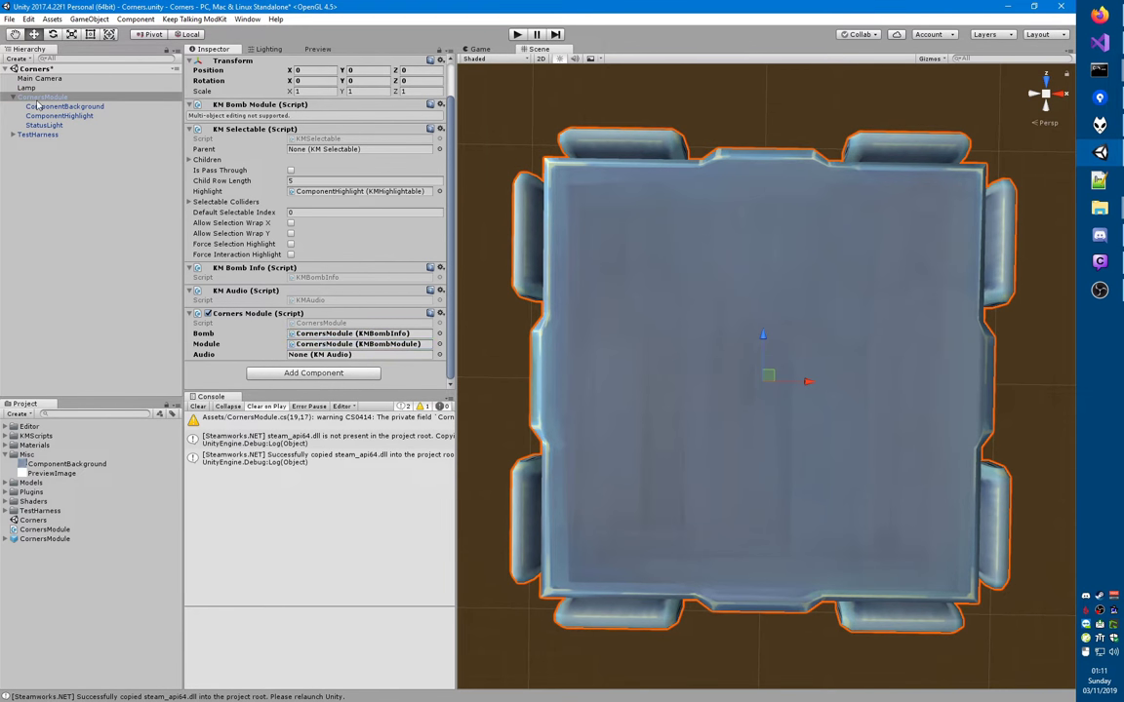
left_click_drag(37, 97, 317, 354)
scroll(363, 198, "up", 2)
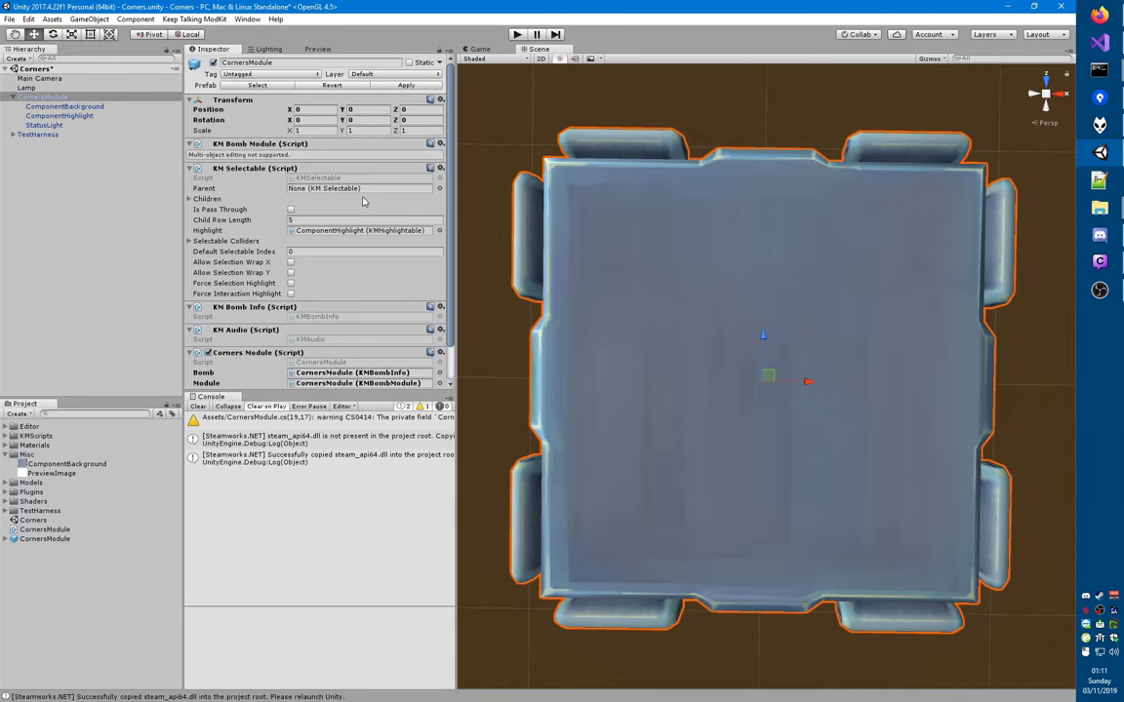
scroll(296, 198, "down", 2)
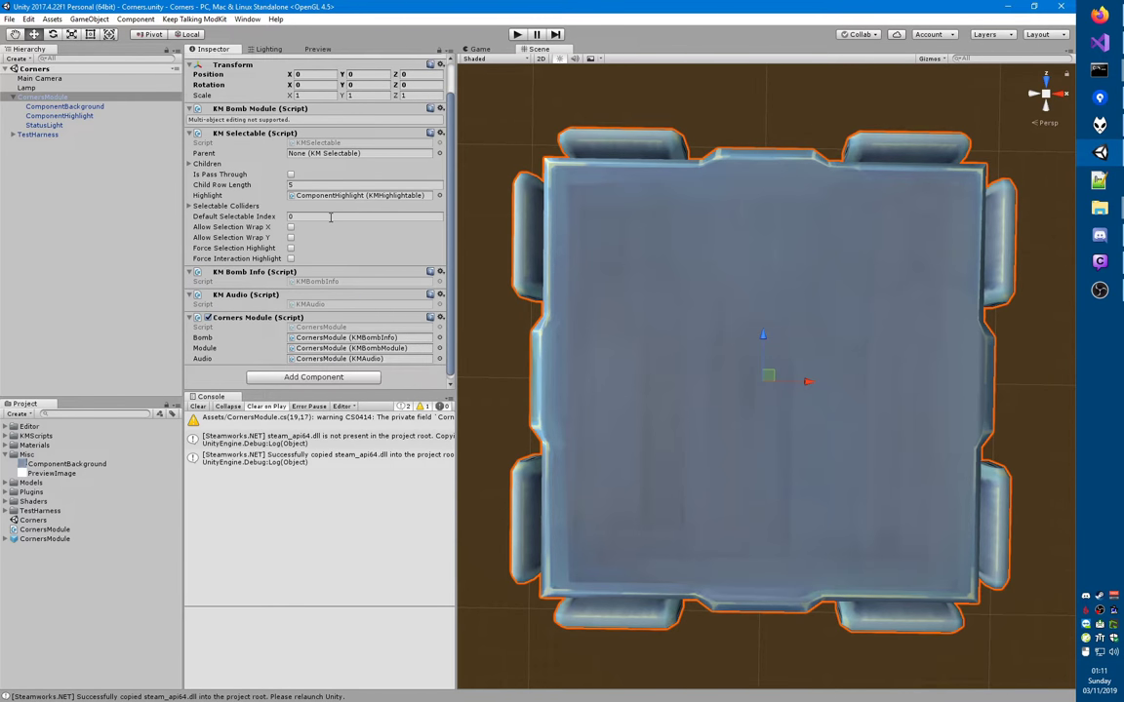
scroll(328, 217, "up", 2)
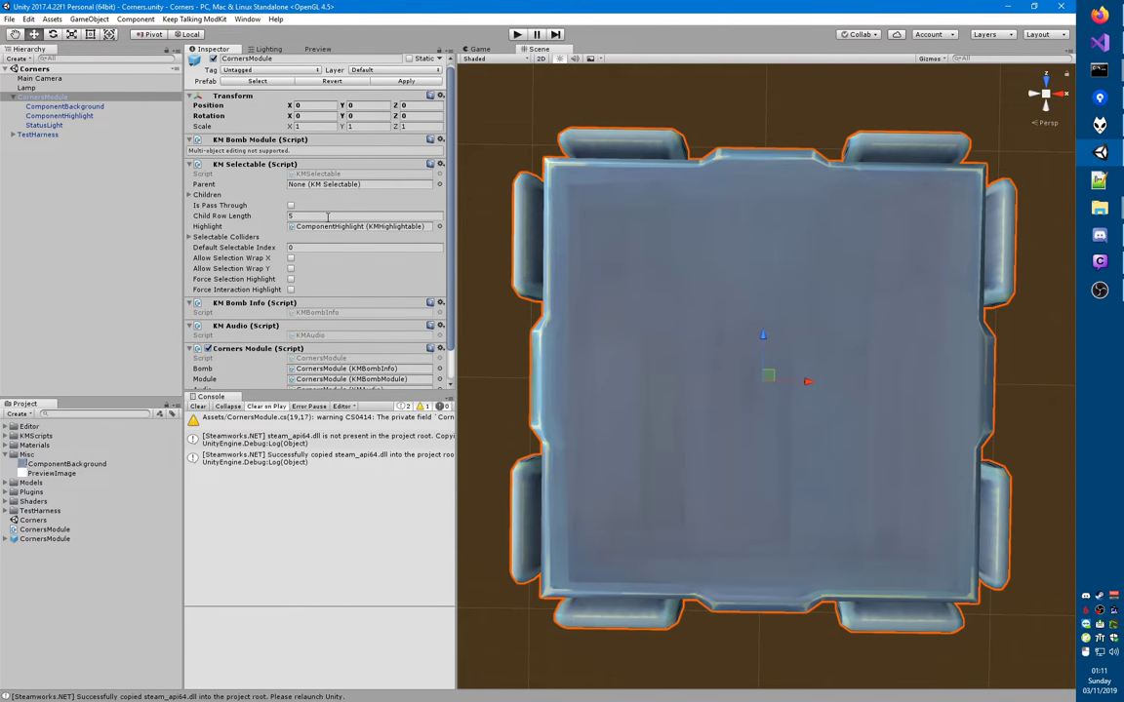
scroll(327, 217, "down", 2)
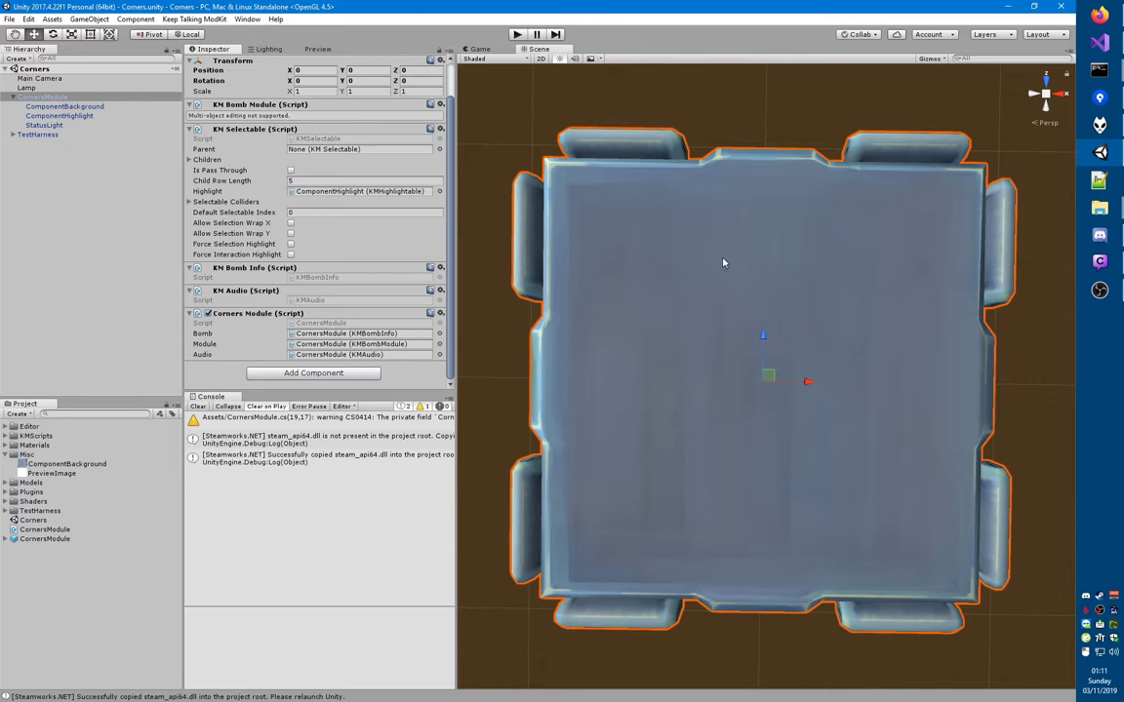
right_click_drag(658, 377, 663, 379)
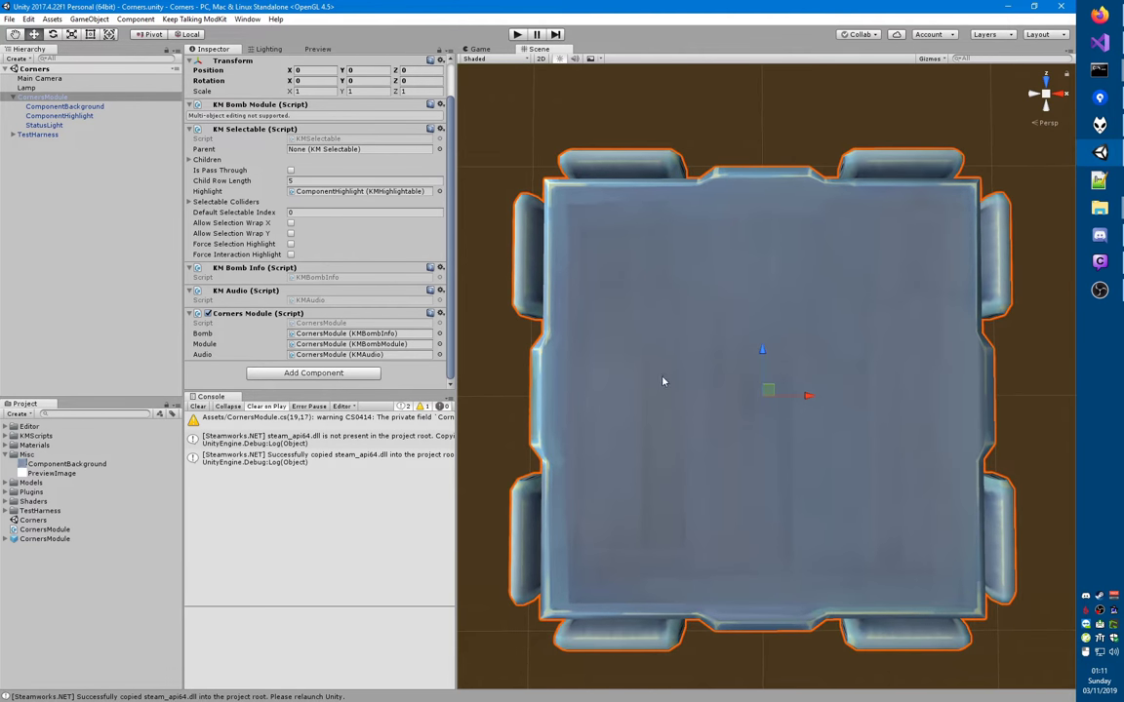
middle_click_drag(663, 379, 655, 351)
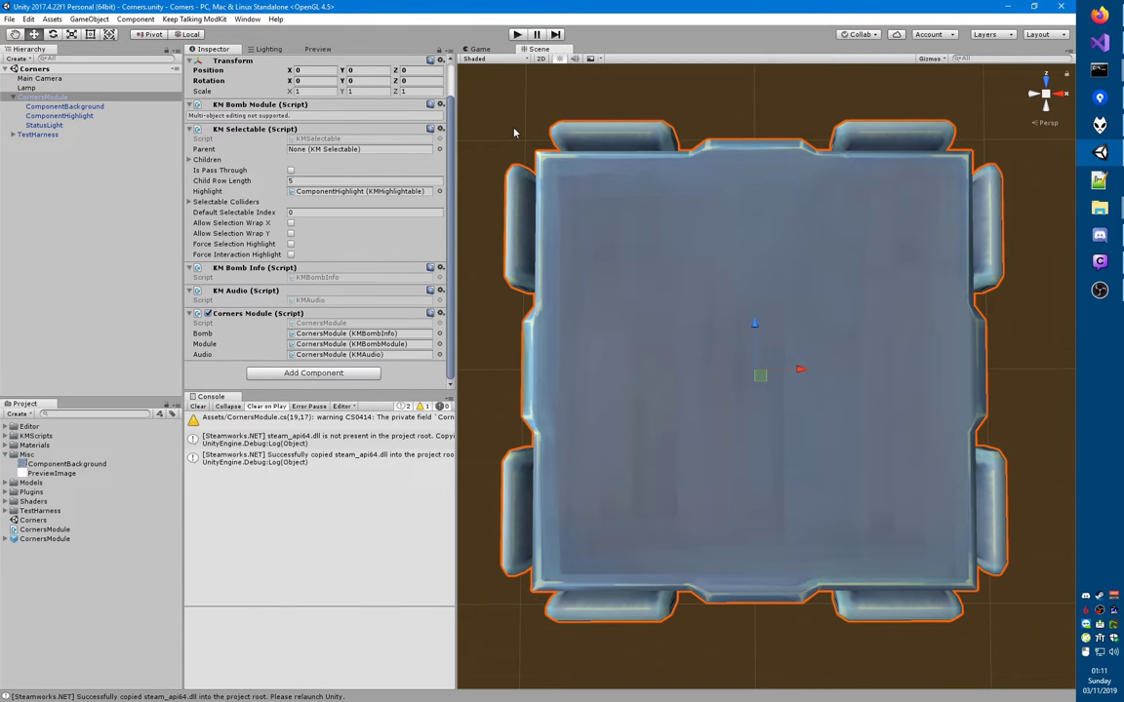
right_click_drag(691, 312, 737, 362)
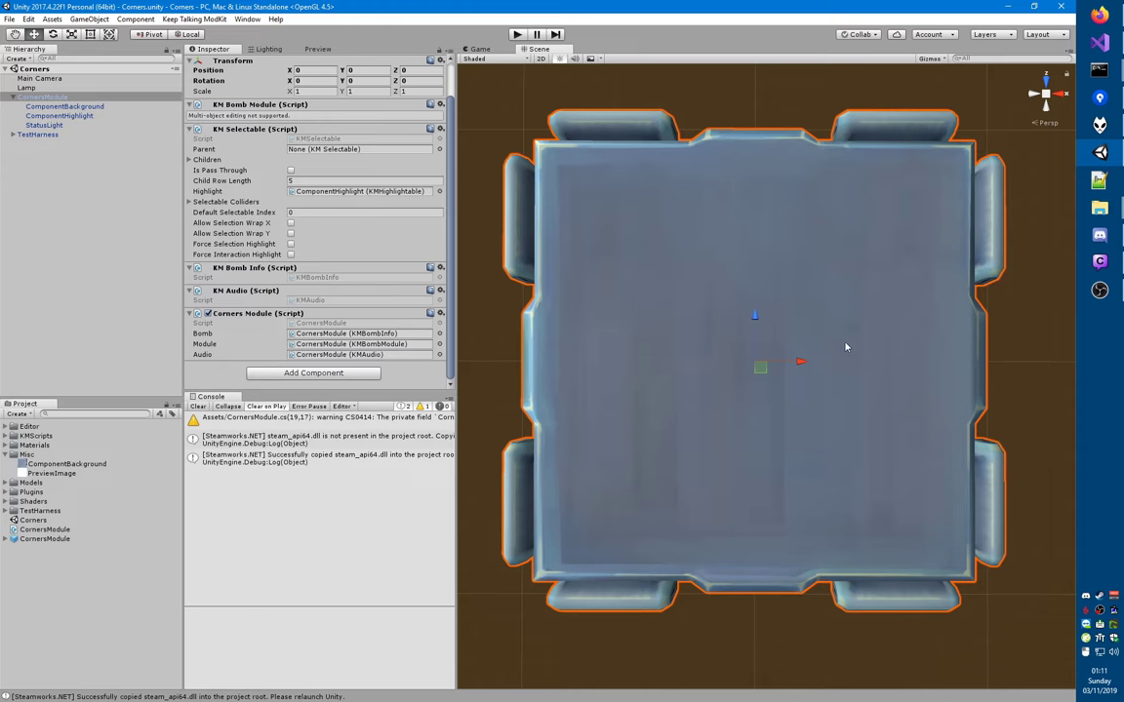
- Launch paint.net and start opening an image file
key("super+r")
key("Return")
key("ctrl+o")
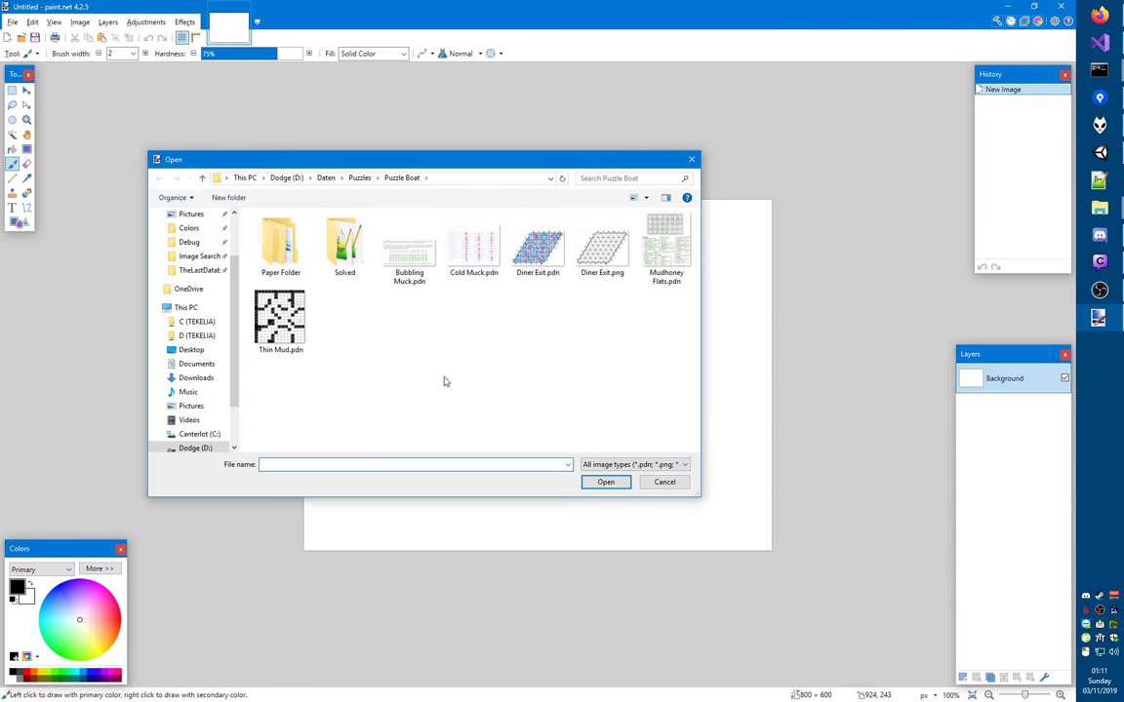
- Browse to the D:\c\KTANE\Corners\Assets folder for the image to open
left_click(448, 384)
key("BackSpace")
key("BackSpace")
key("BackSpace")
key("BackSpace")
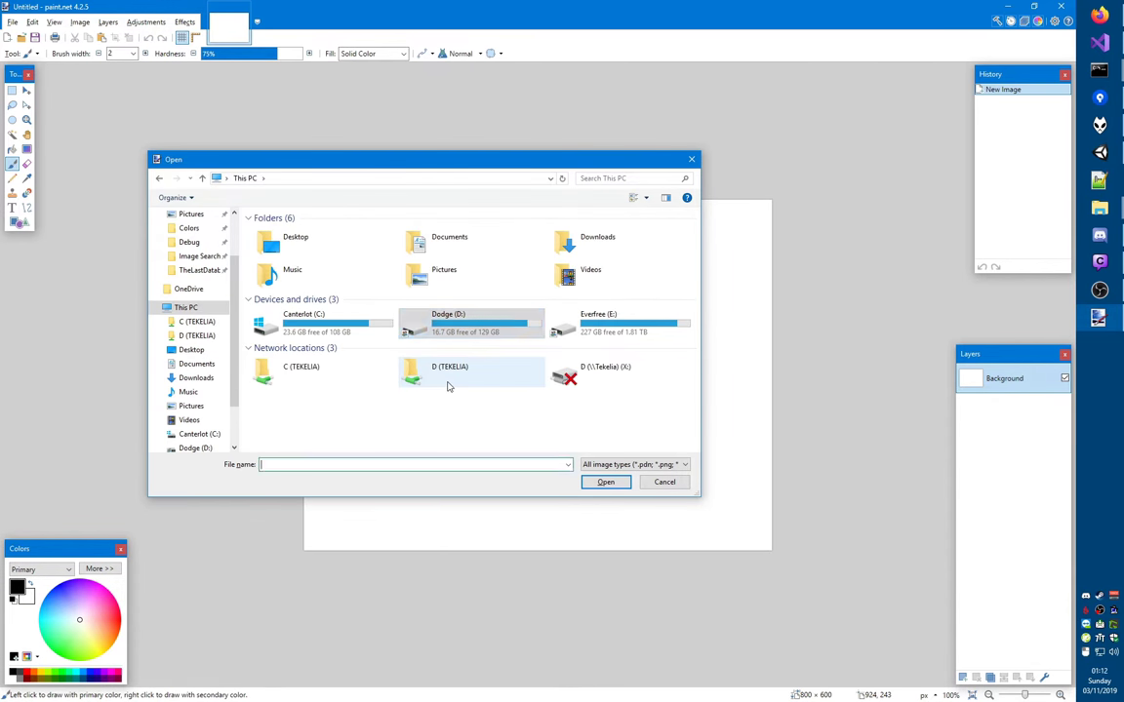
type("D:\\c\\KTANE\\corn")
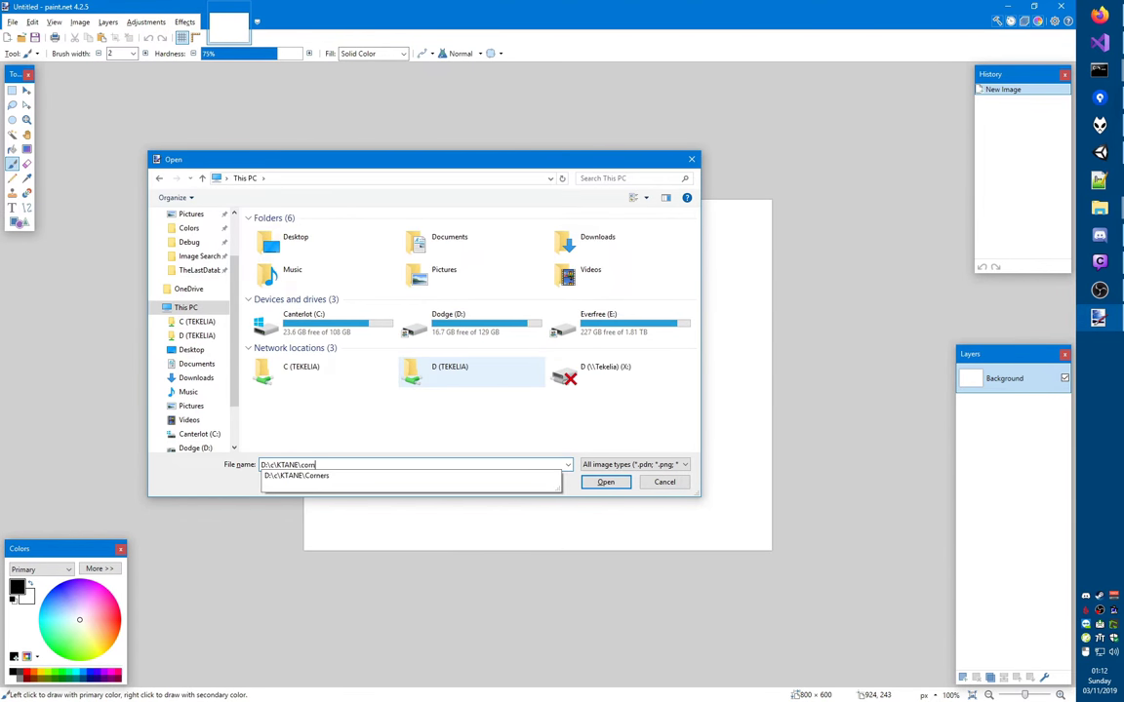
type("ers\\Assets\\text")
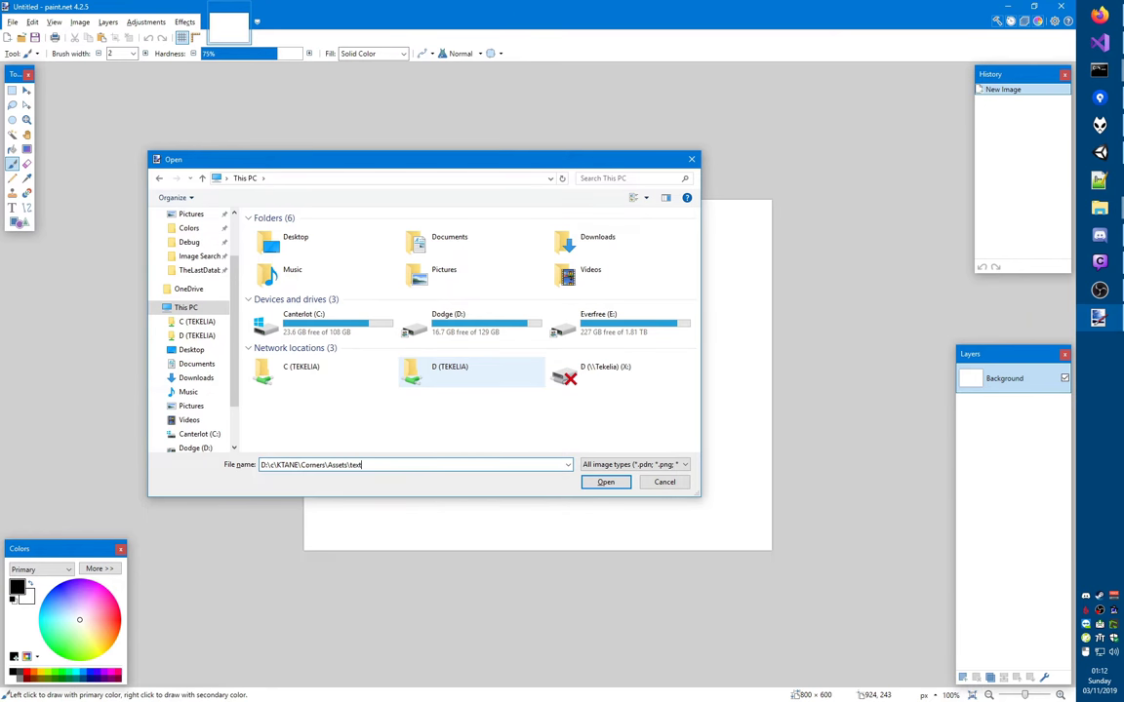
key("BackSpace")
key("BackSpace")
key("BackSpace")
key("BackSpace")
key("Return")
- Open ComponentBackground.png from the Misc folder and compare the texture with the module in Unity's Scene view
type("misc")
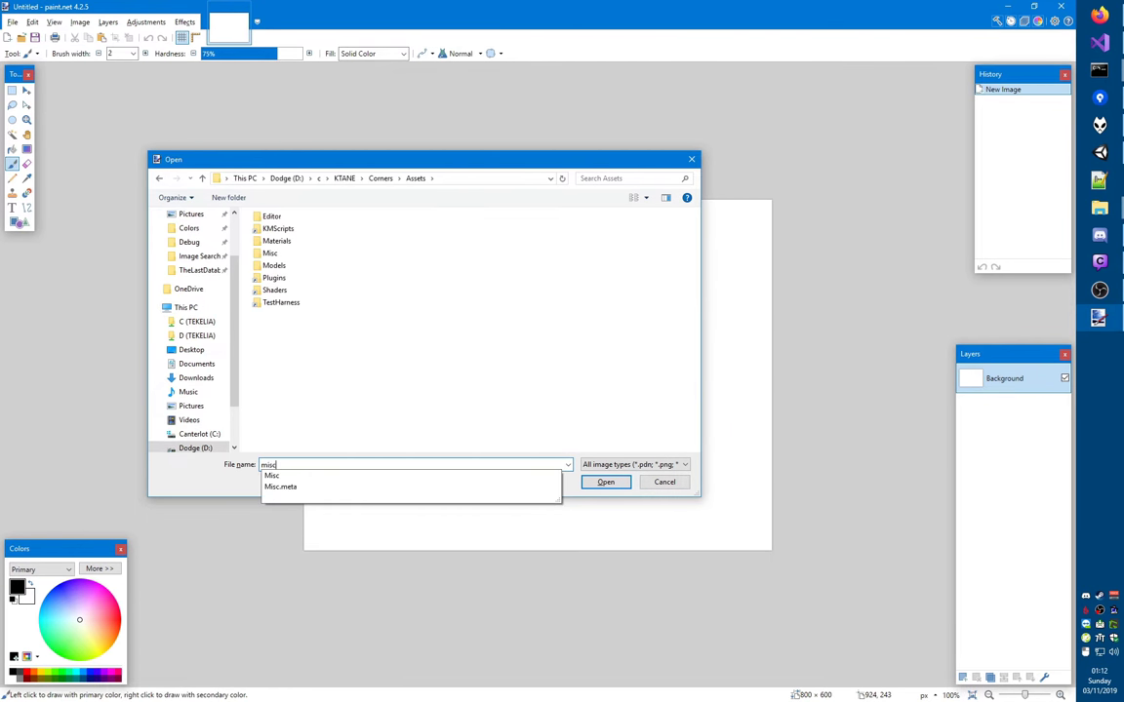
key("Return")
double_click(279, 239)
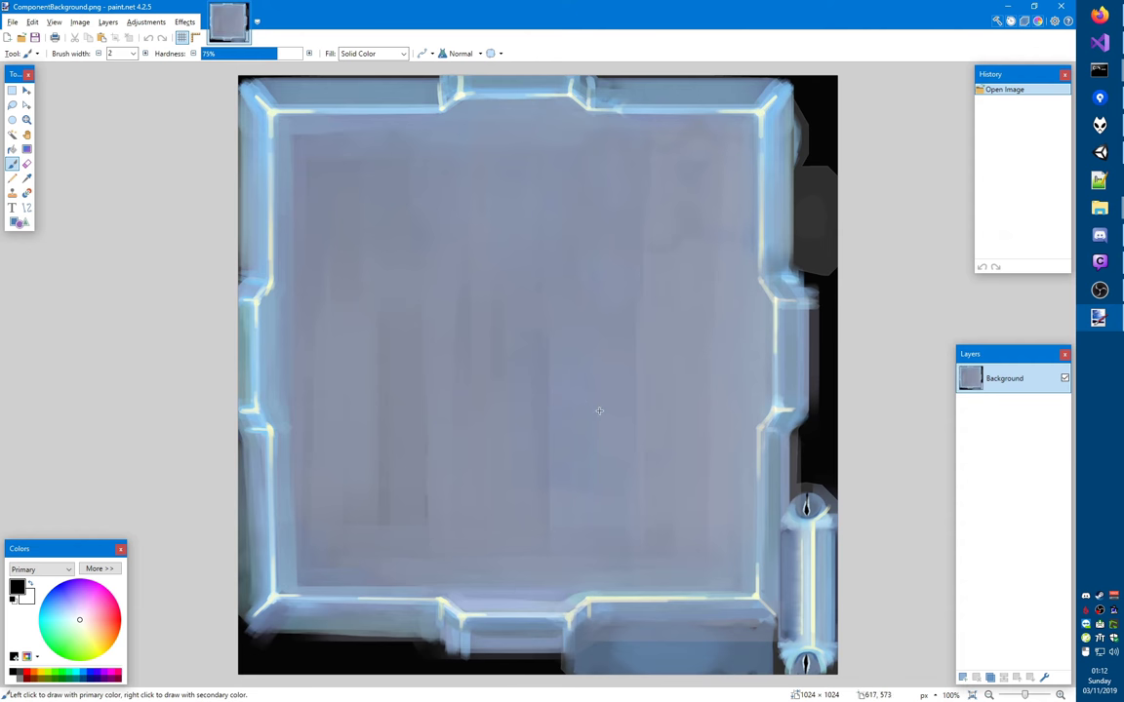
scroll(601, 411, "down", 1, "ctrl")
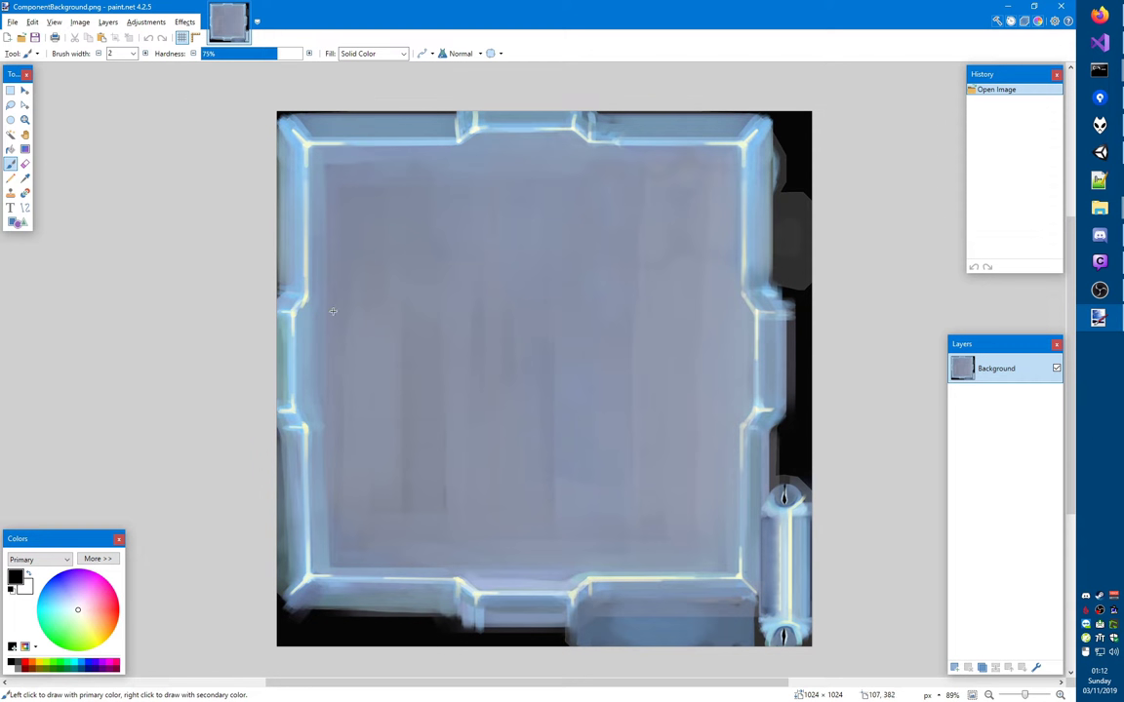
key("alt+Tab")
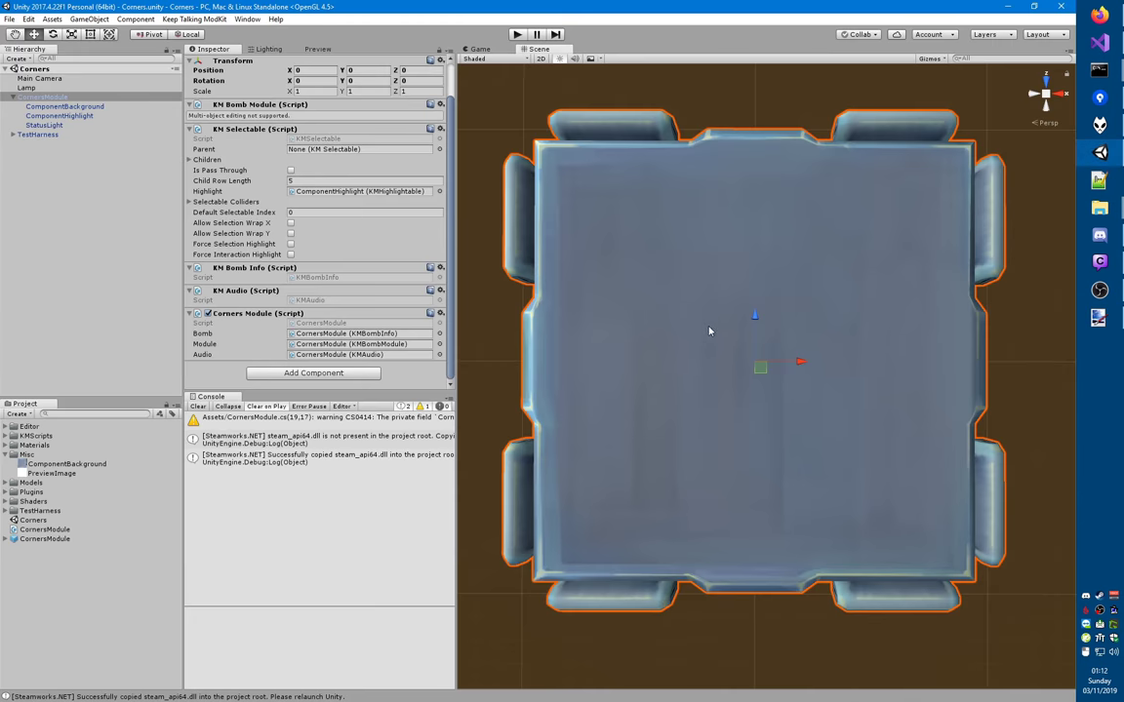
right_click_drag(697, 324, 694, 317)
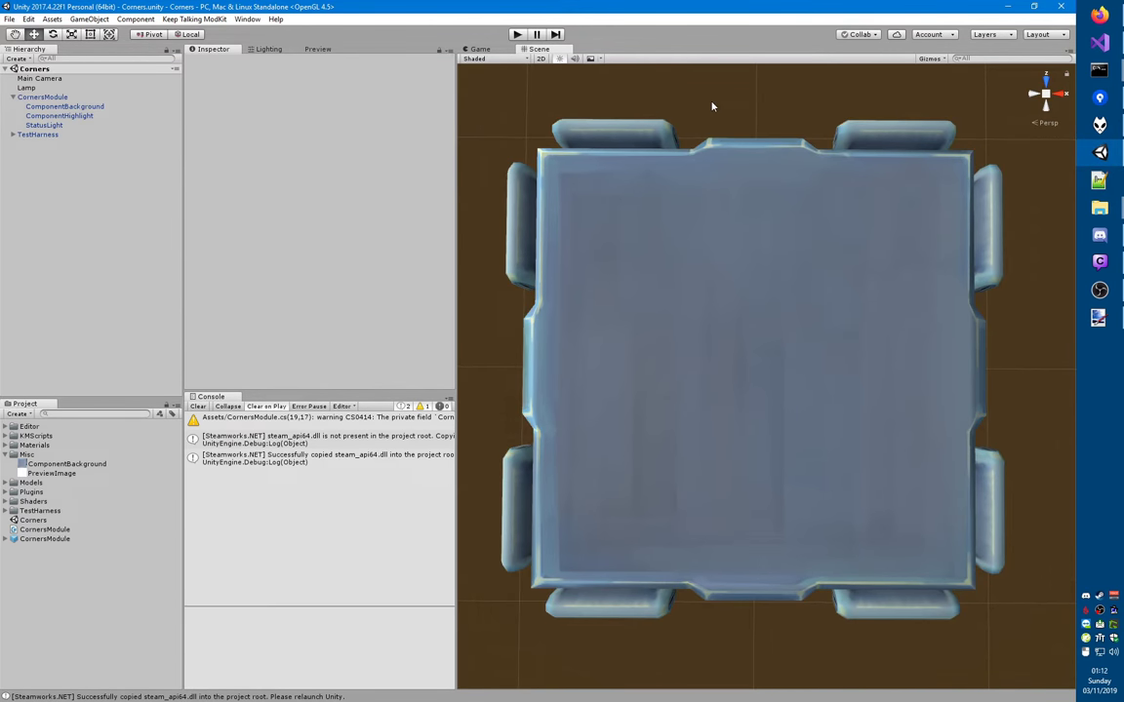
- Switch to Visual Studio, open the ..\MeshEdit\MeshEdit.sln solution and close the Output pane
key("alt+Tab")
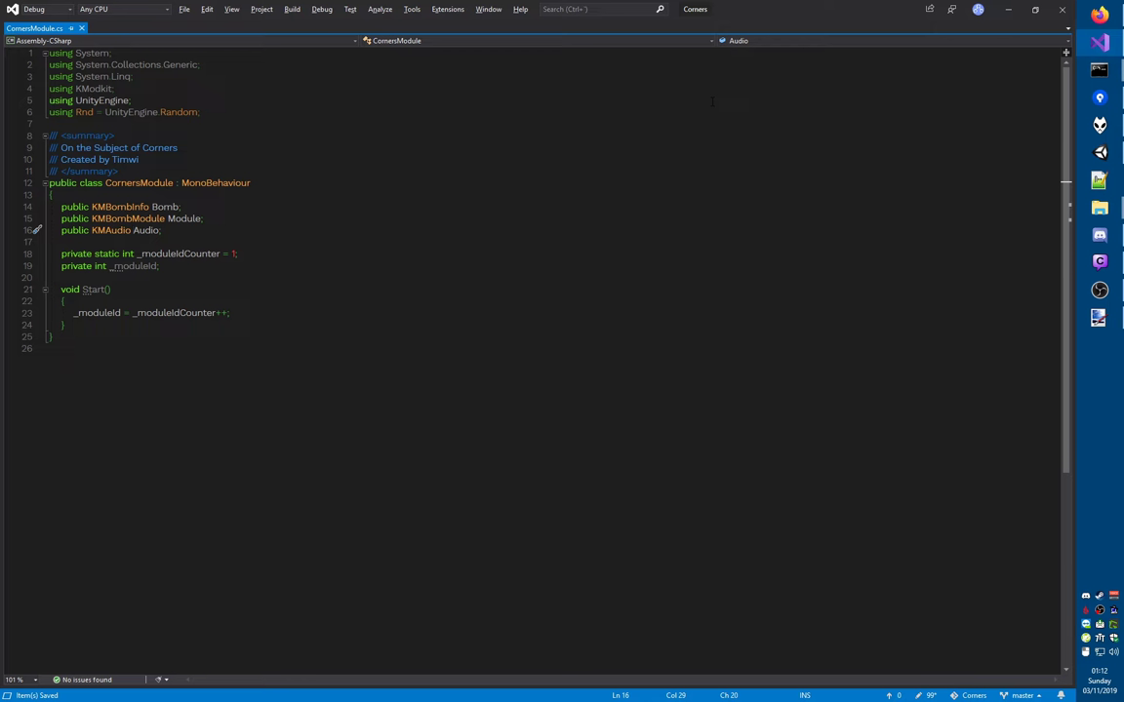
key("ctrl+shift+o")
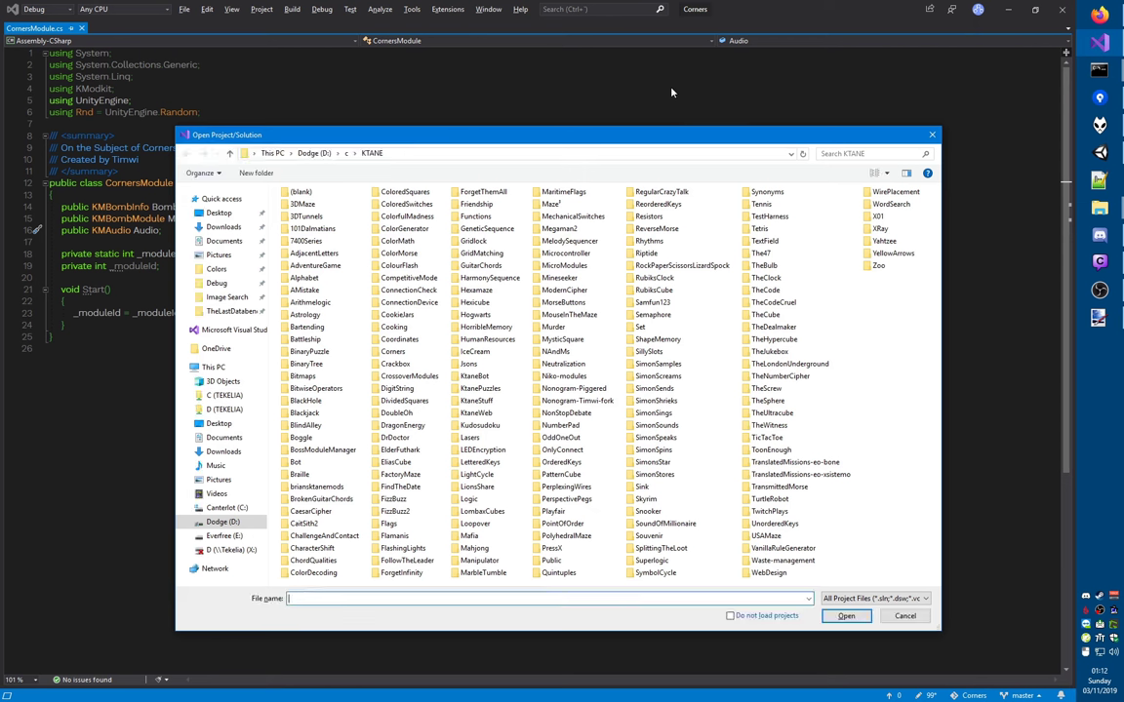
type("..\\me")
key("Down")
type("\\me")
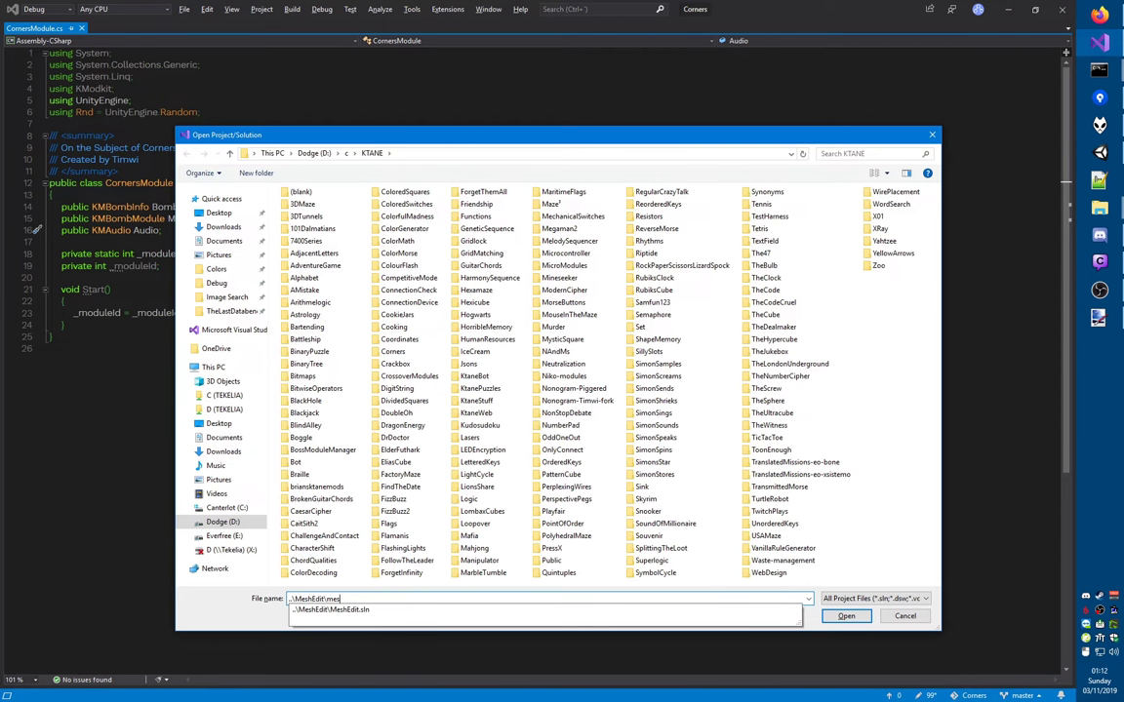
key("Down")
key("Return")
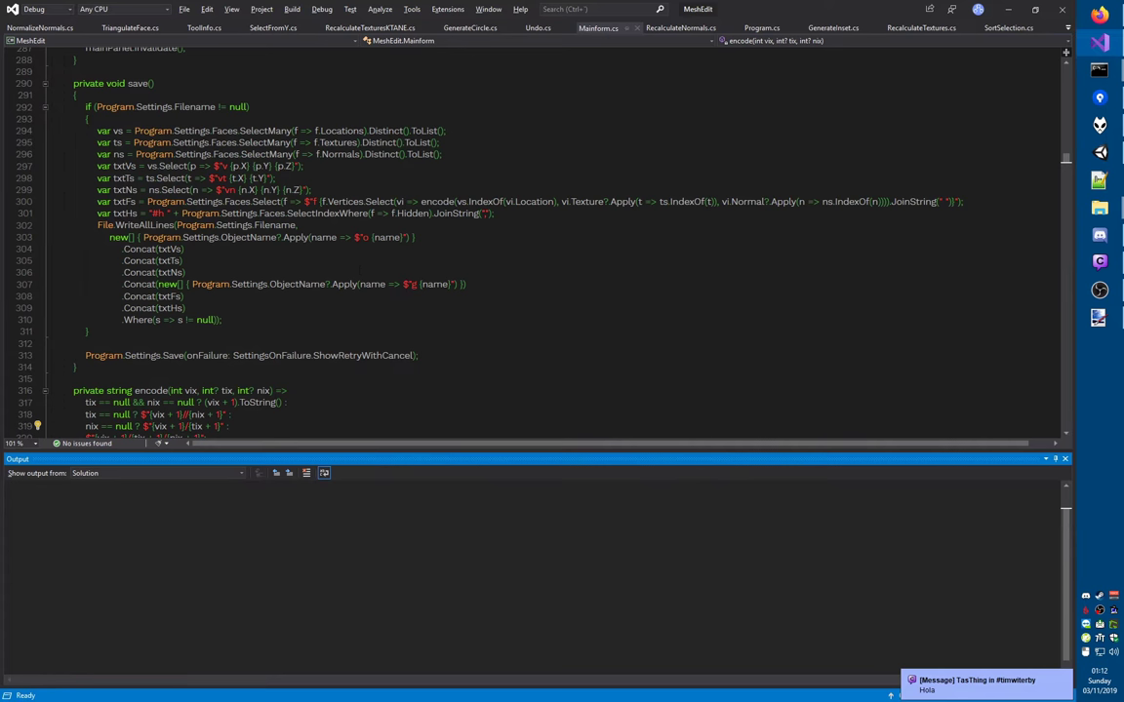
left_click(1065, 461)
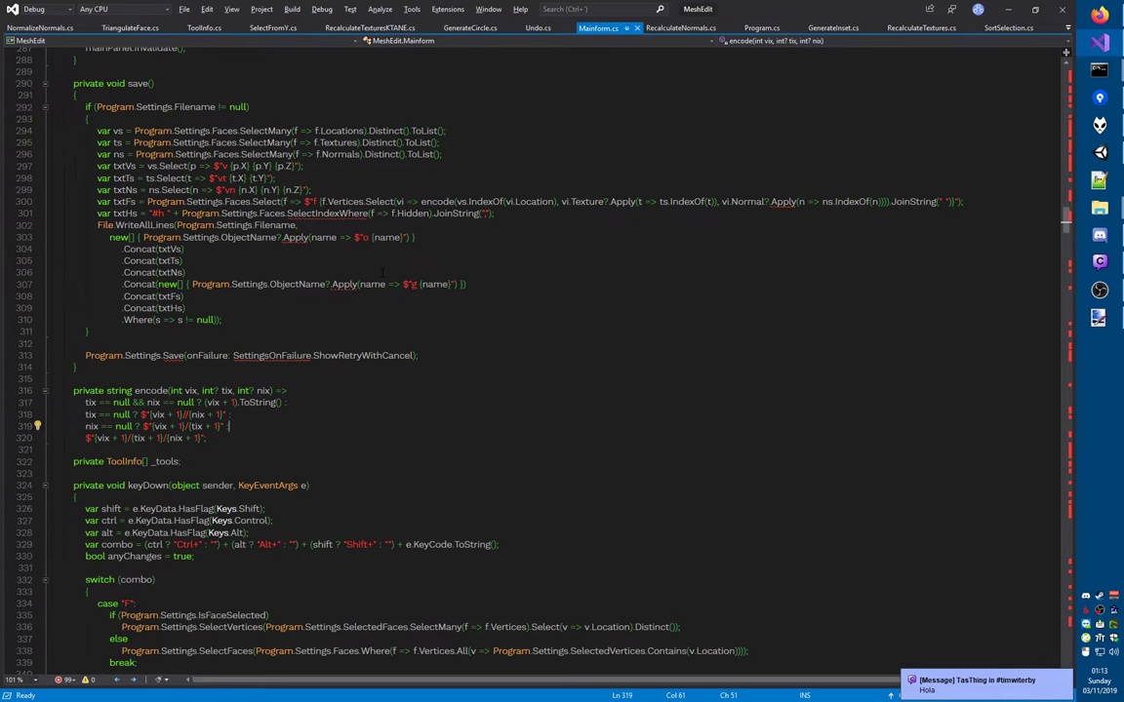
left_click(383, 272)
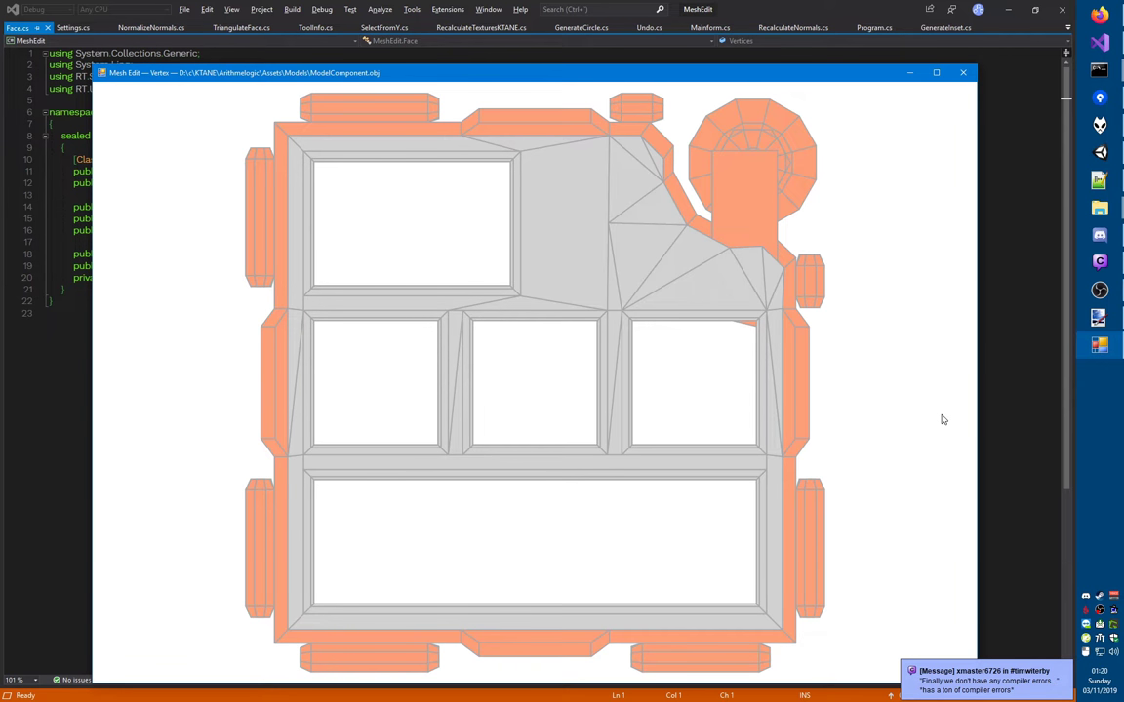
- Read the chat question about Arithmelogic and search the manual repository at ktane.timwi.de for "arith" in Firefox
key("alt+Tab")
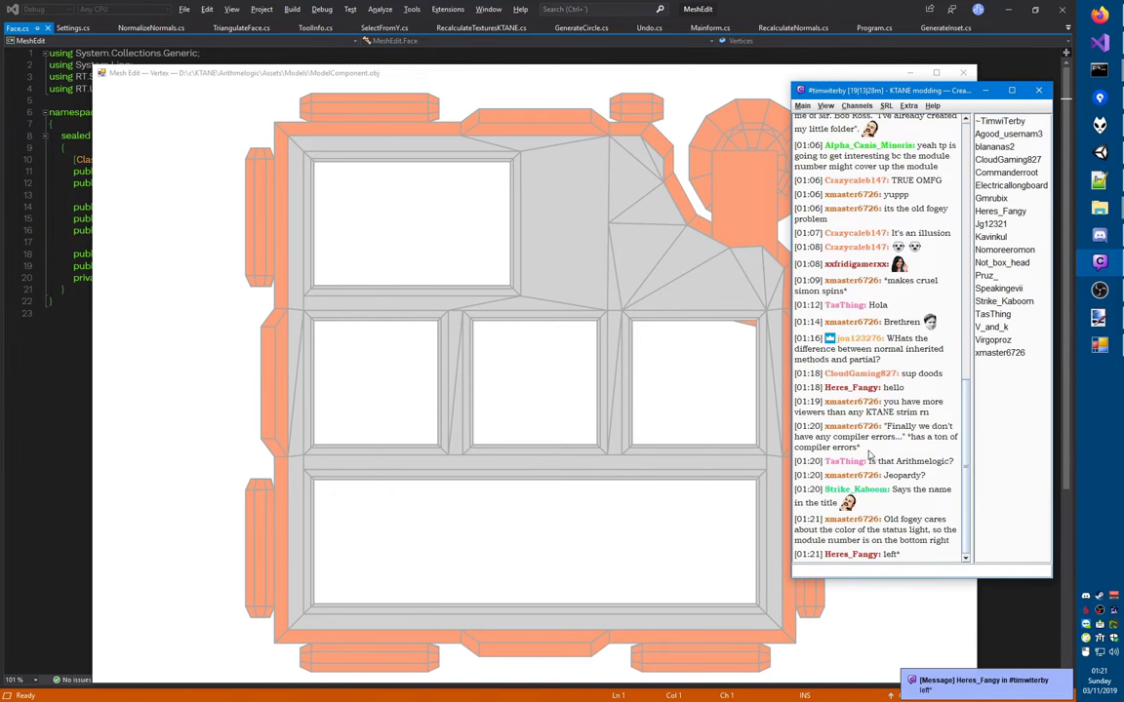
left_click_drag(878, 452, 967, 449)
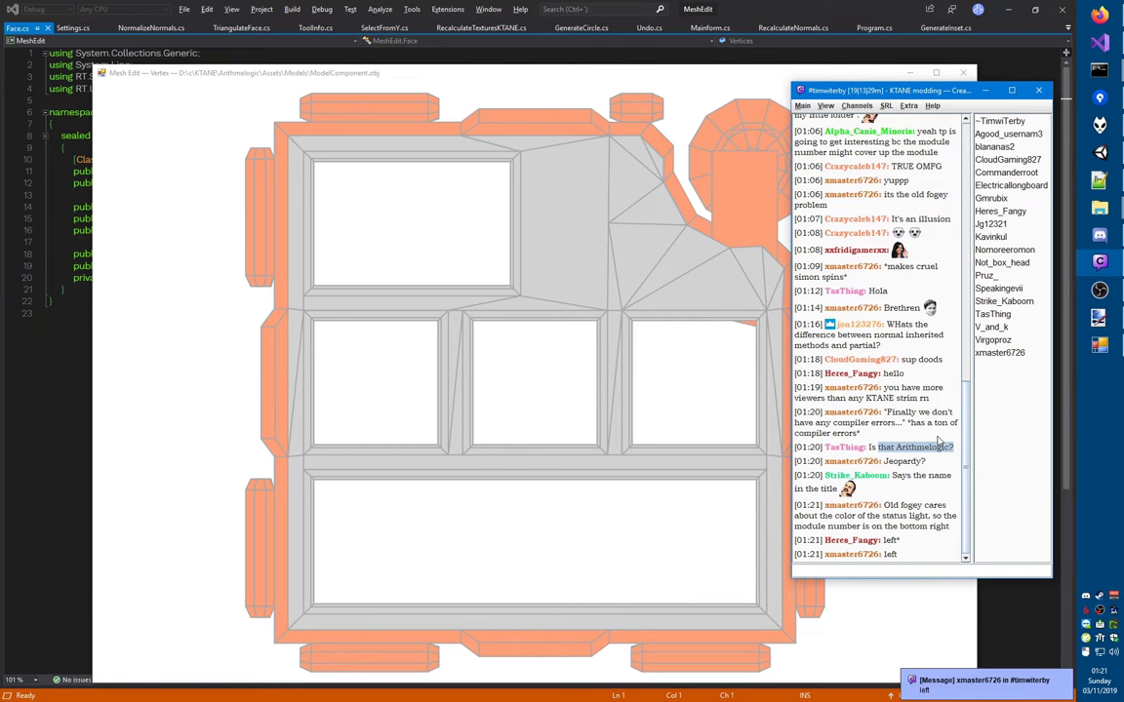
key("alt+Tab")
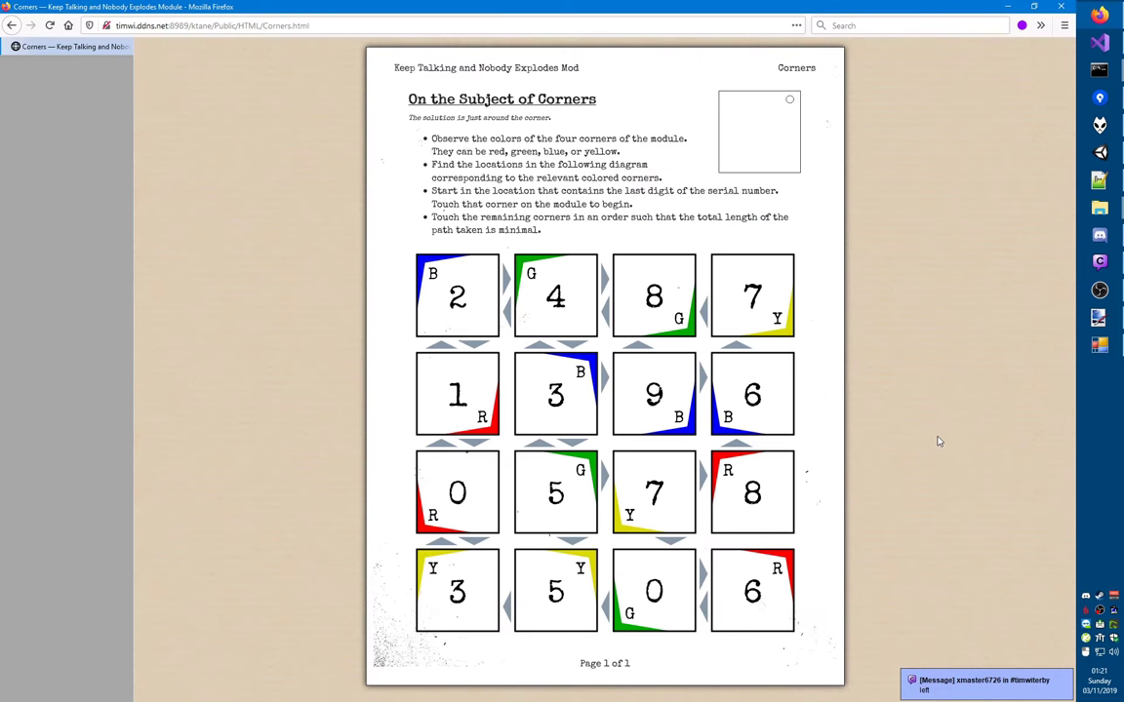
key("ctrl+t")
type("ktane.timwi.de")
key("Return")
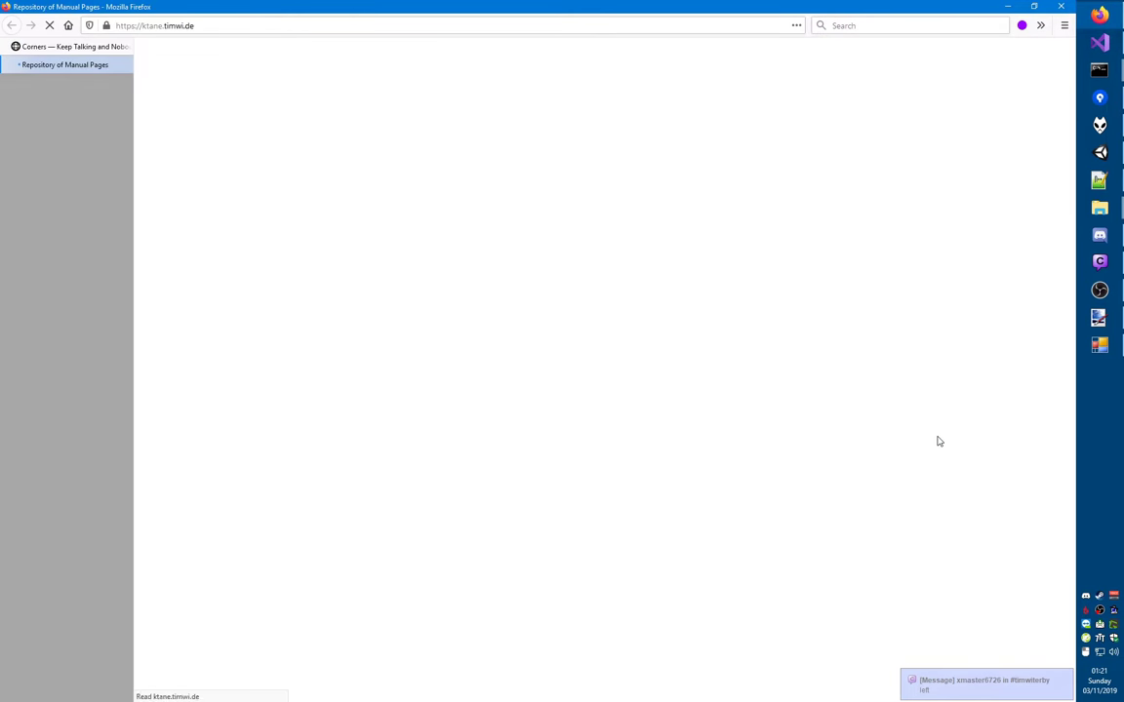
type("arith")
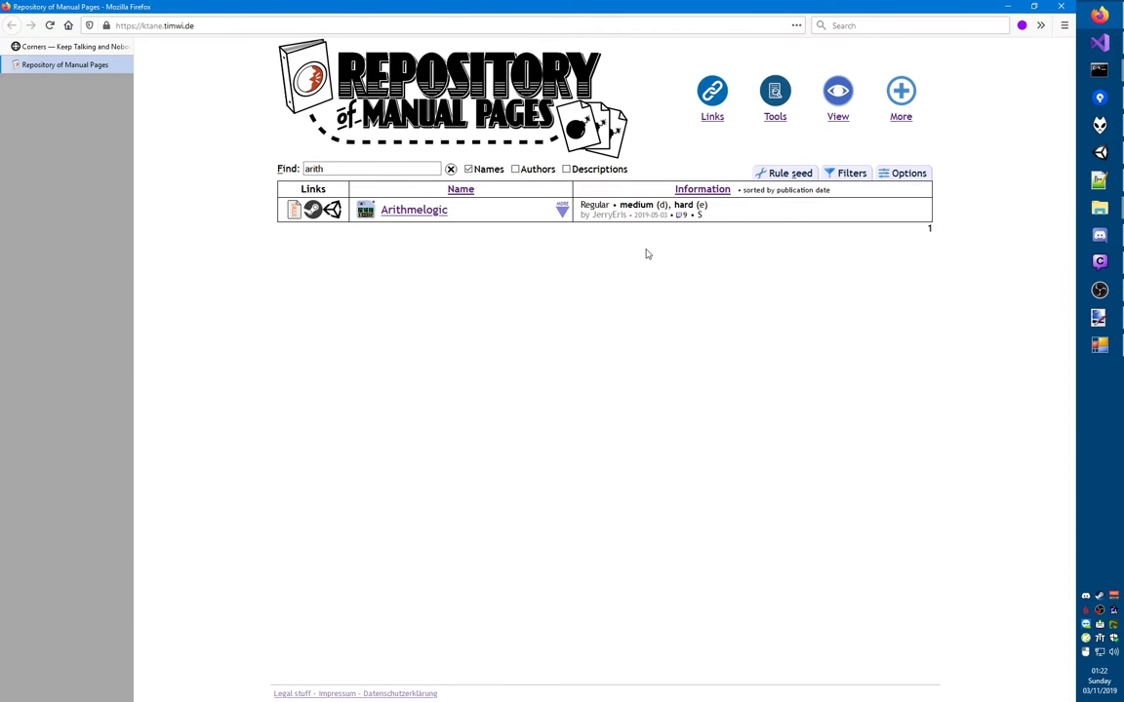
key("ctrl+w")
- Switch to Mesh Edit and open ModelComponent.obj from the D:\c\KTANE\Corners\Assets\Models folder
key("alt+Tab")
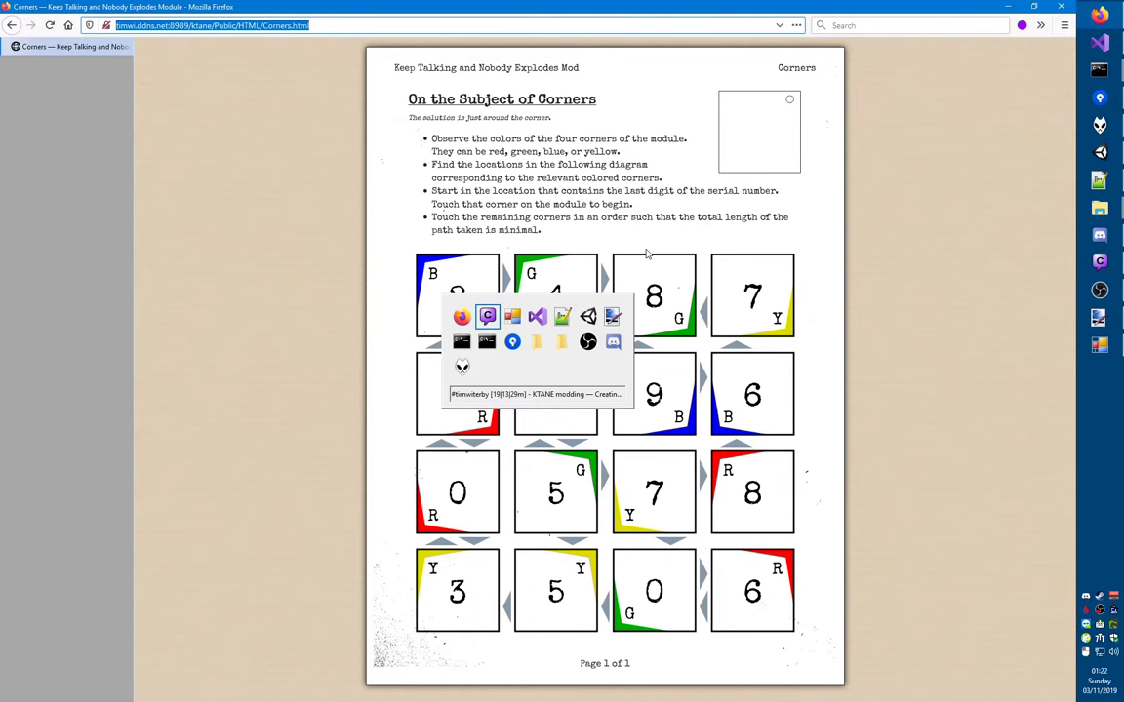
key("alt+Tab")
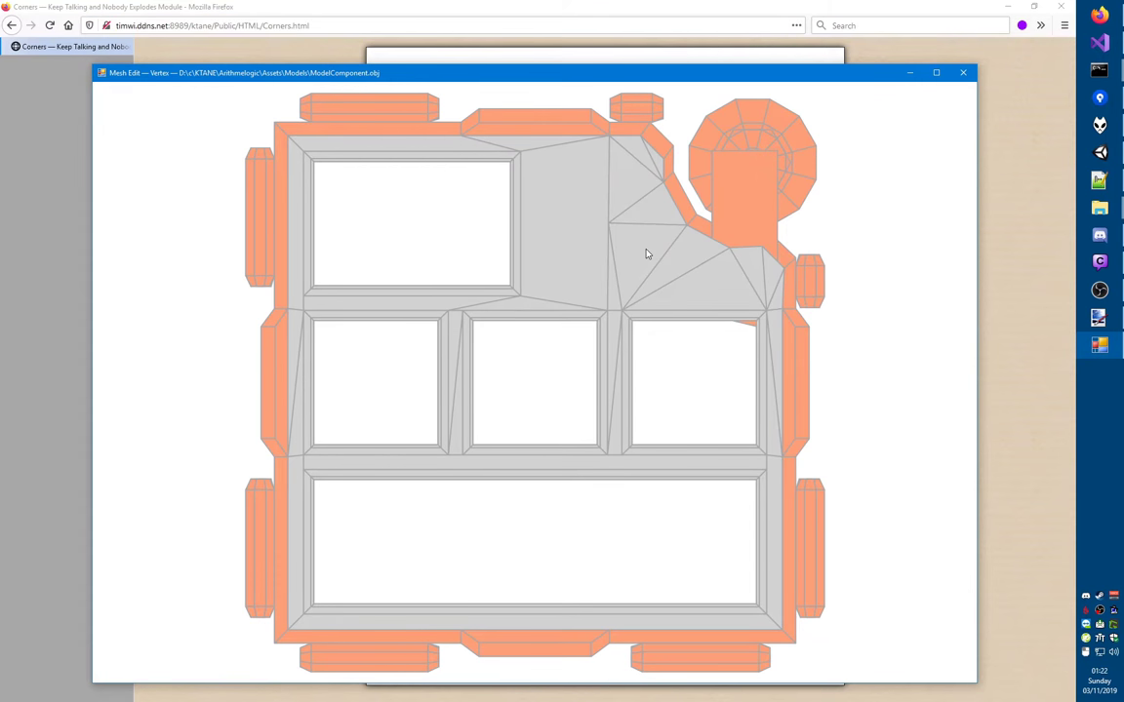
key("ctrl+o")
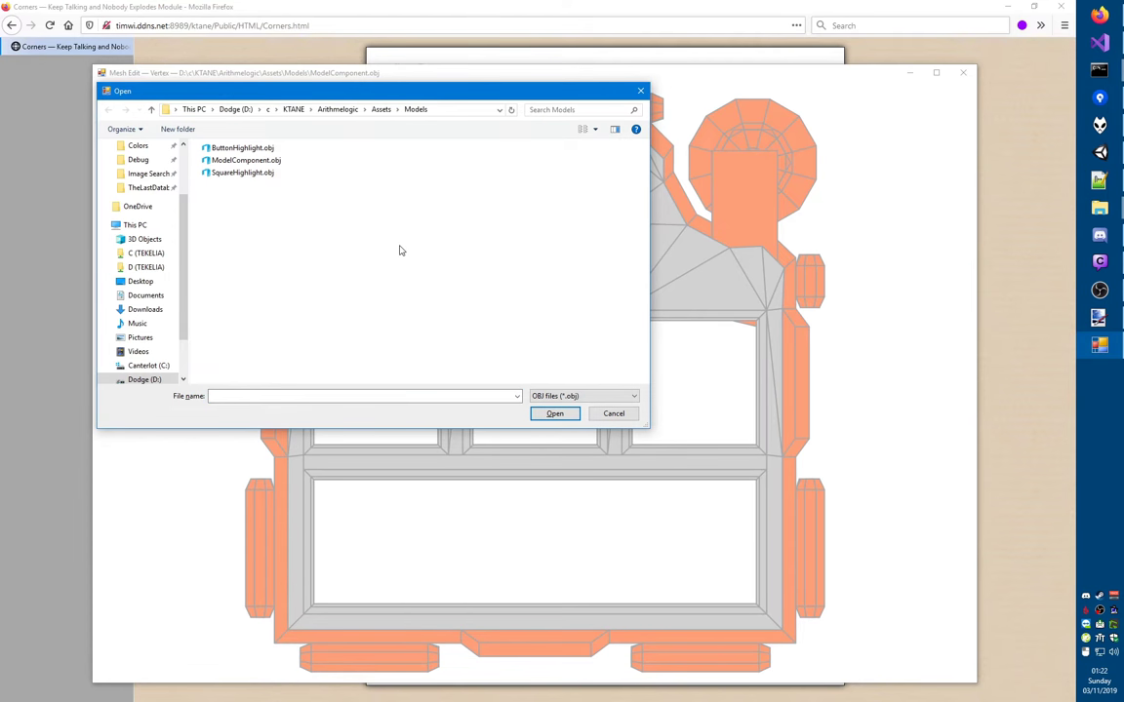
key("alt+Up")
key("alt+Left")
left_click(293, 109)
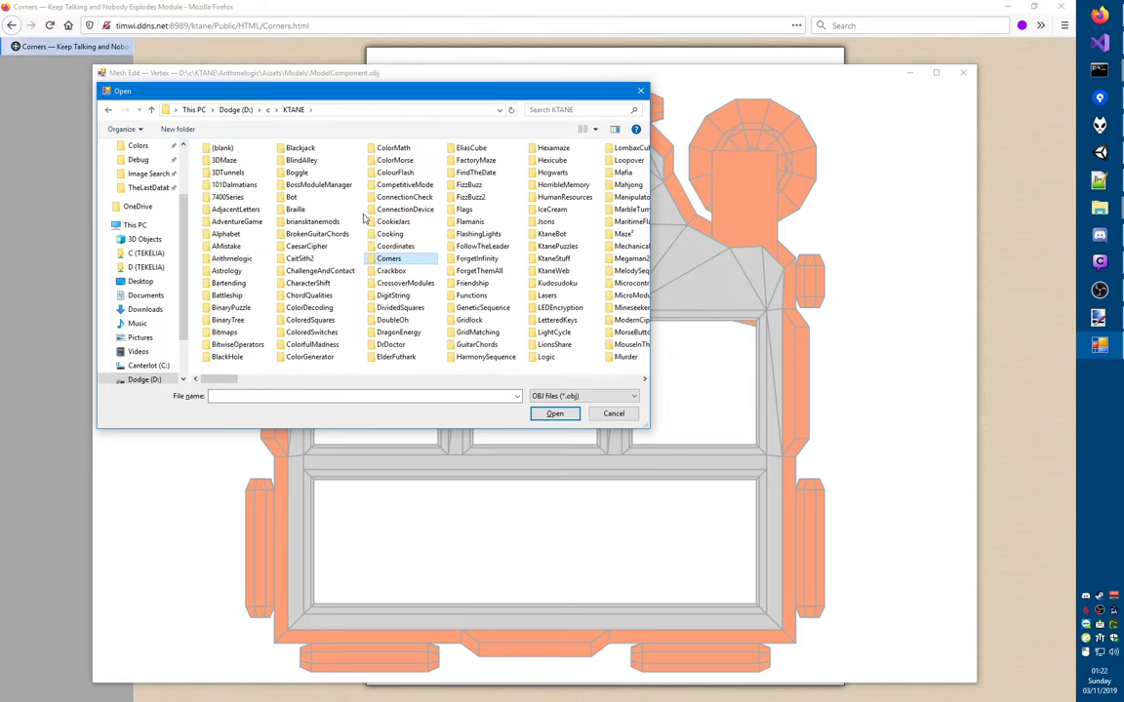
key("Return")
double_click(216, 173)
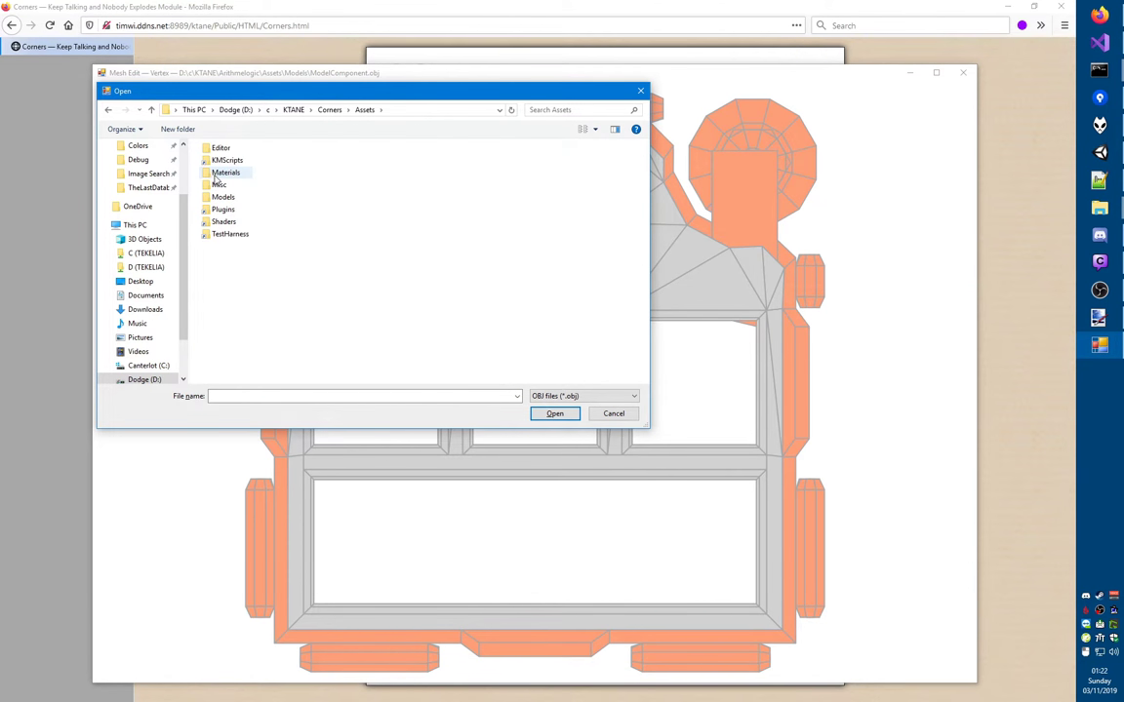
double_click(223, 197)
double_click(228, 162)
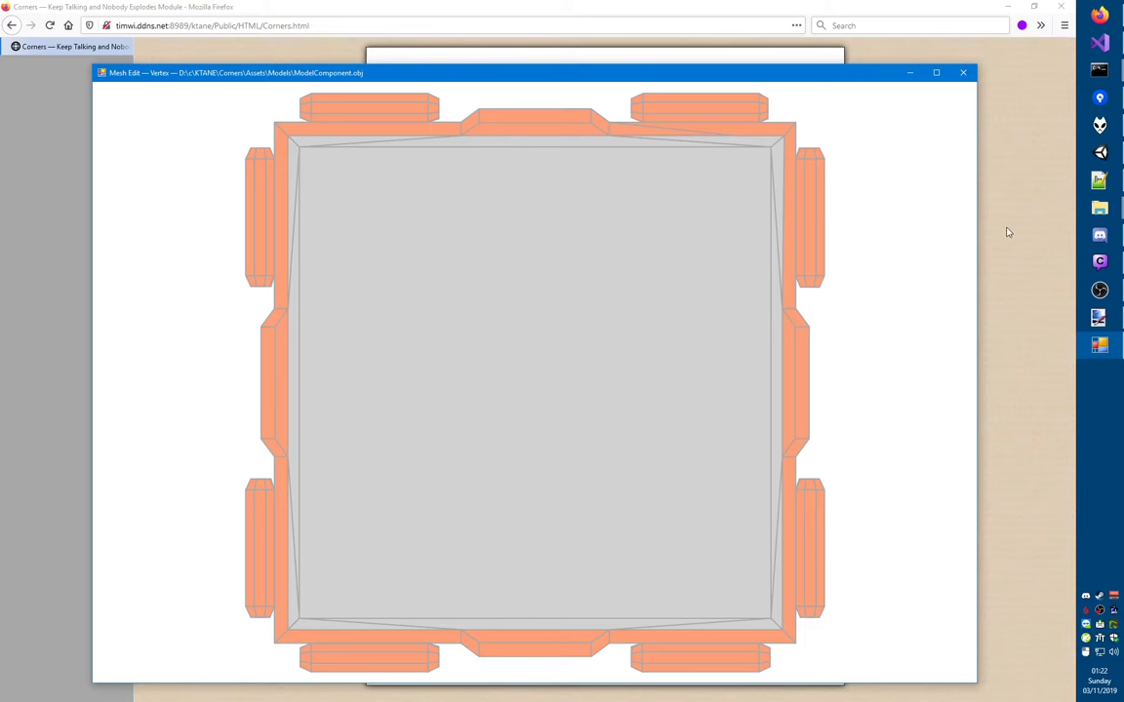
- In File Explorer, duplicate ModelComponent.obj in the Corners Models folder and rename the copy Clamp.obj
left_click(1099, 208)
left_click(968, 217)
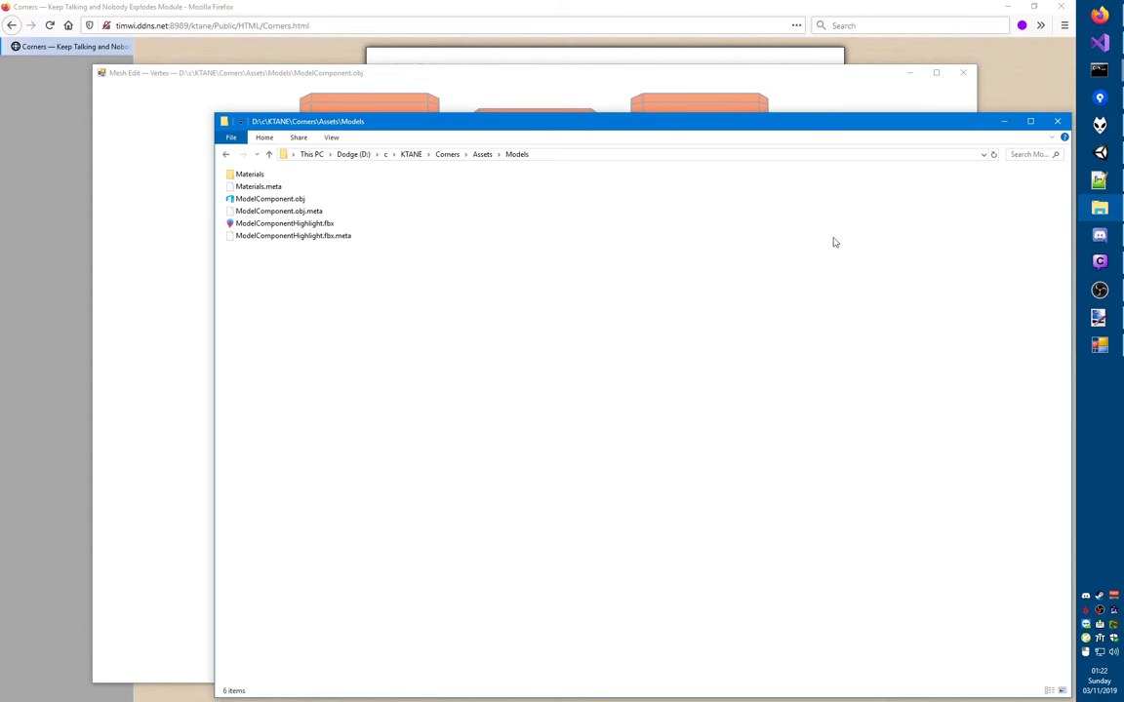
key("Down")
key("Down")
key("Down")
key("ctrl+c")
key("ctrl+v")
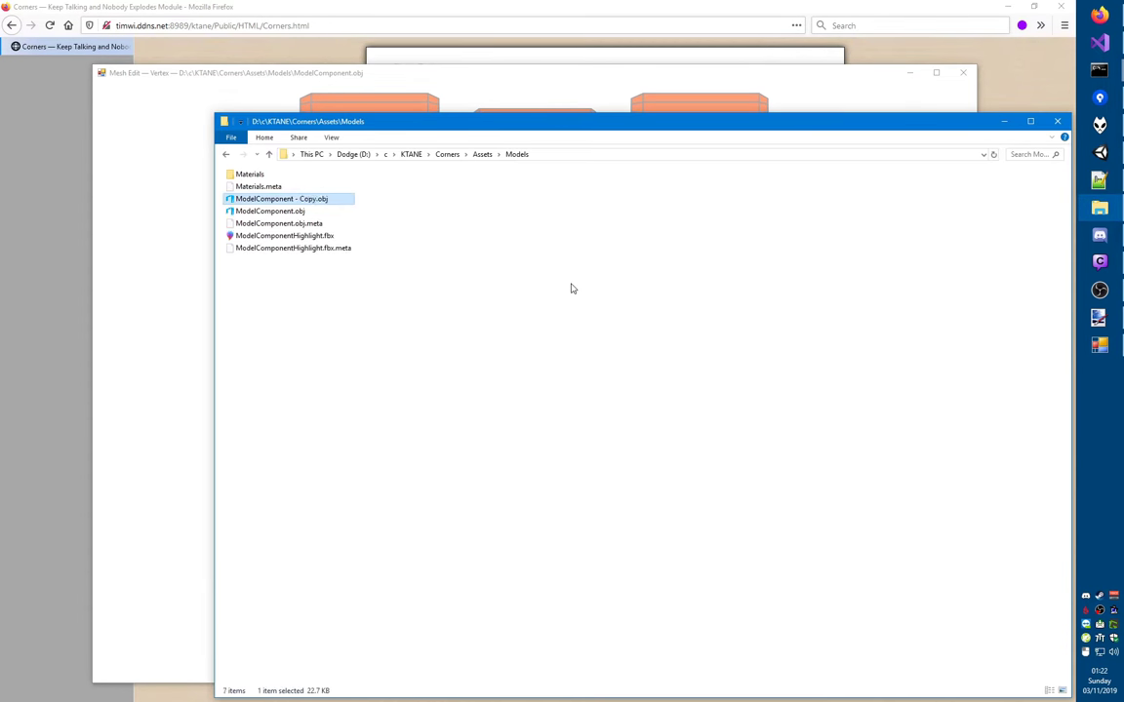
key("F2")
type("Clamp")
key("Return")
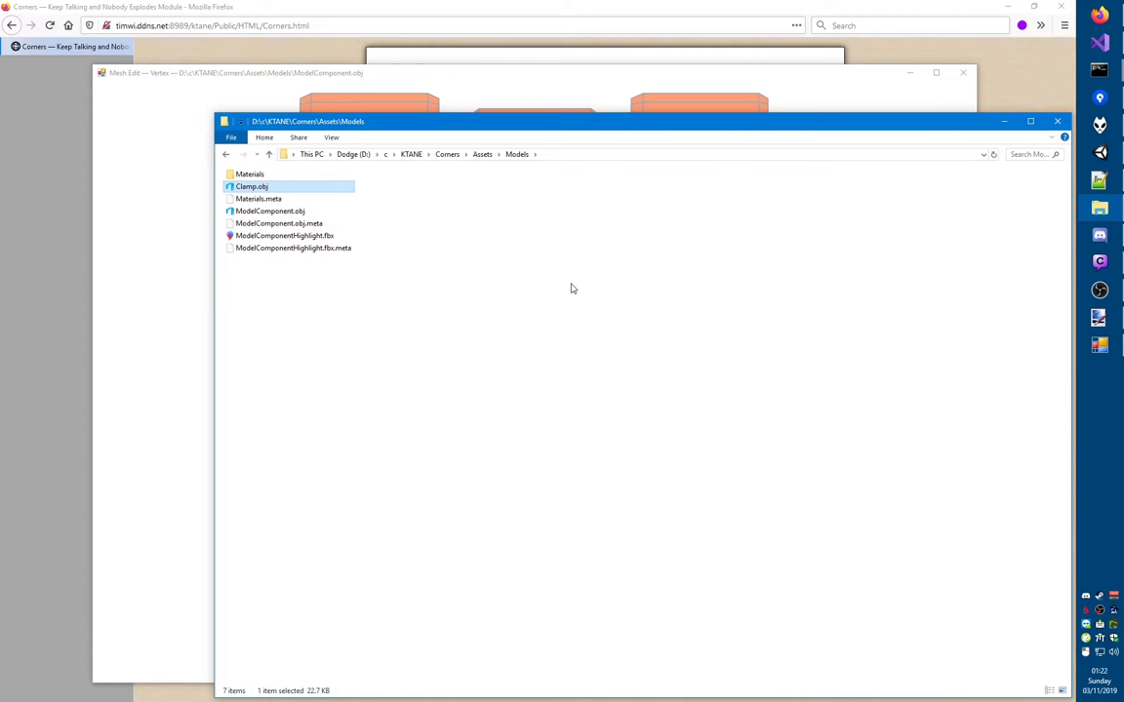
left_click(443, 386)
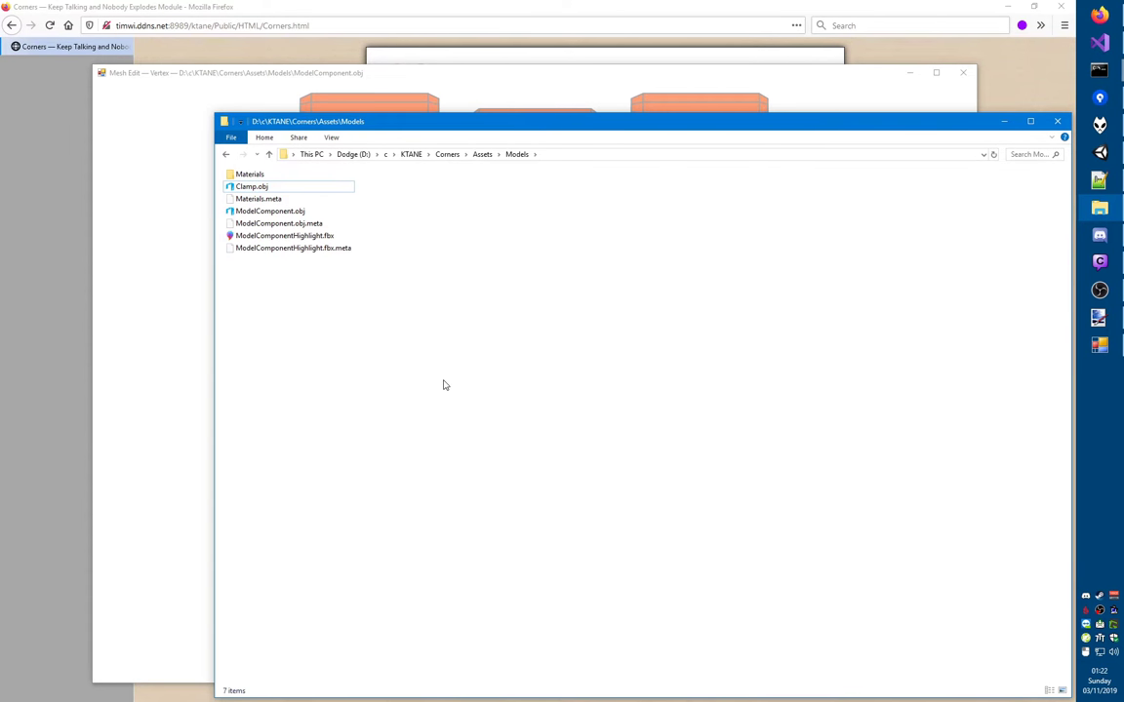
- Switch to Notepad++ and open D:\c\KTANE\Corners\Assets\Models\ModelComponent.obj as text
key("alt+Tab")
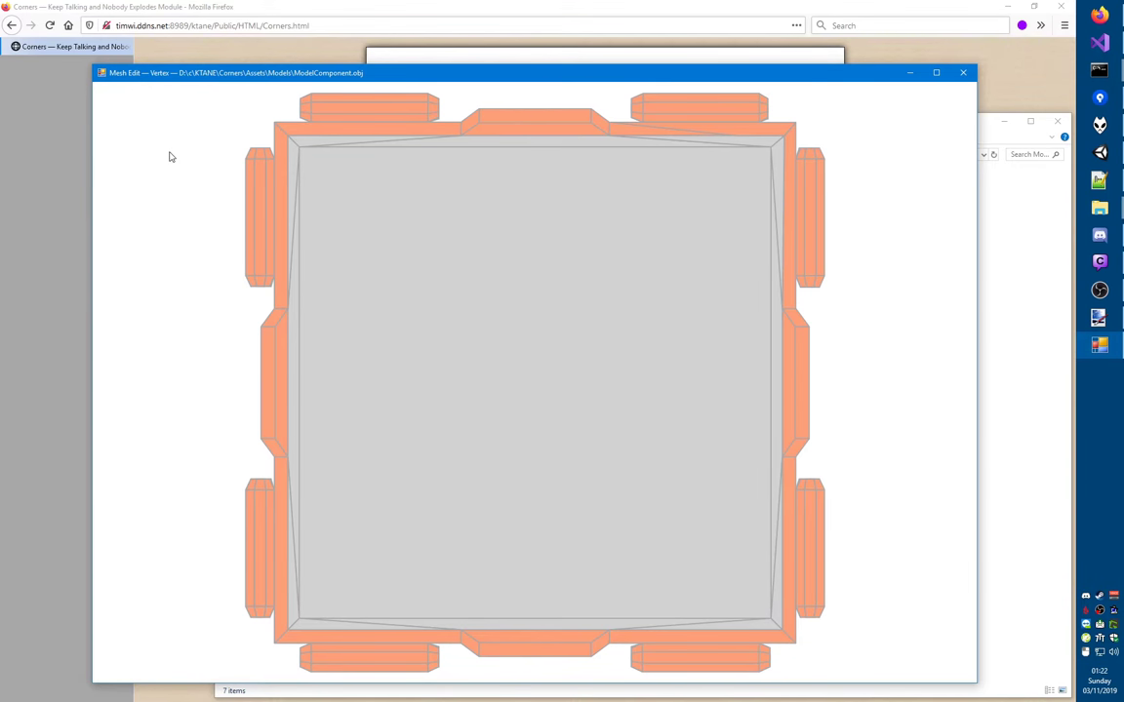
key("super+7")
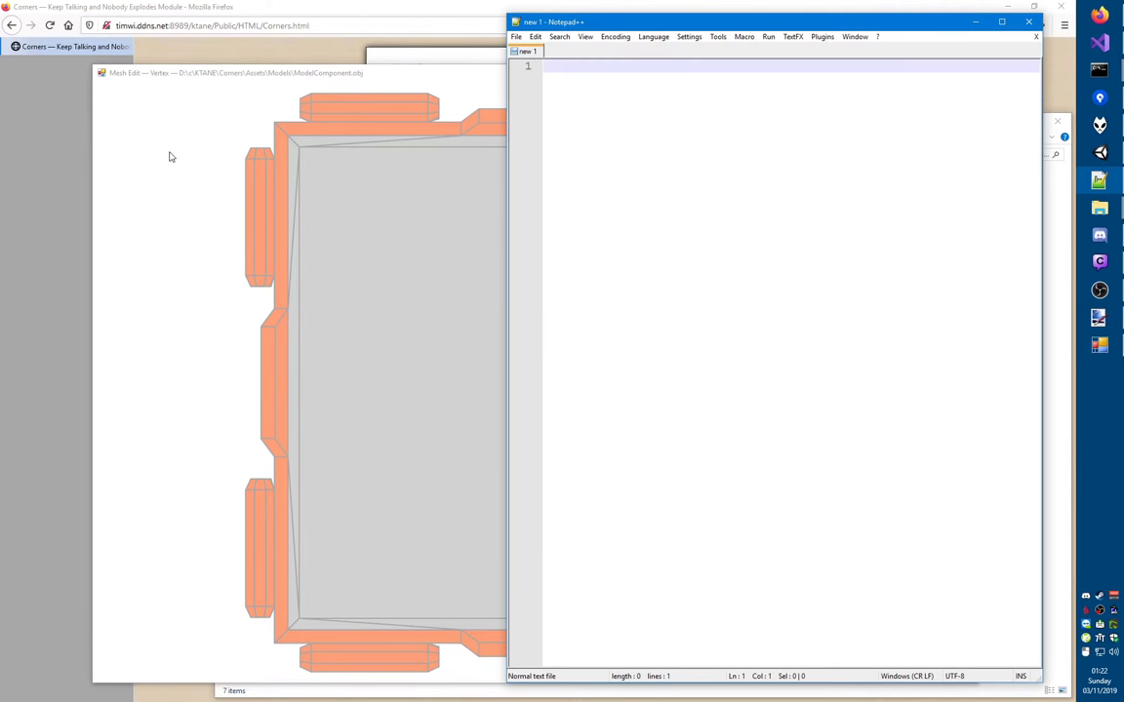
key("ctrl+o")
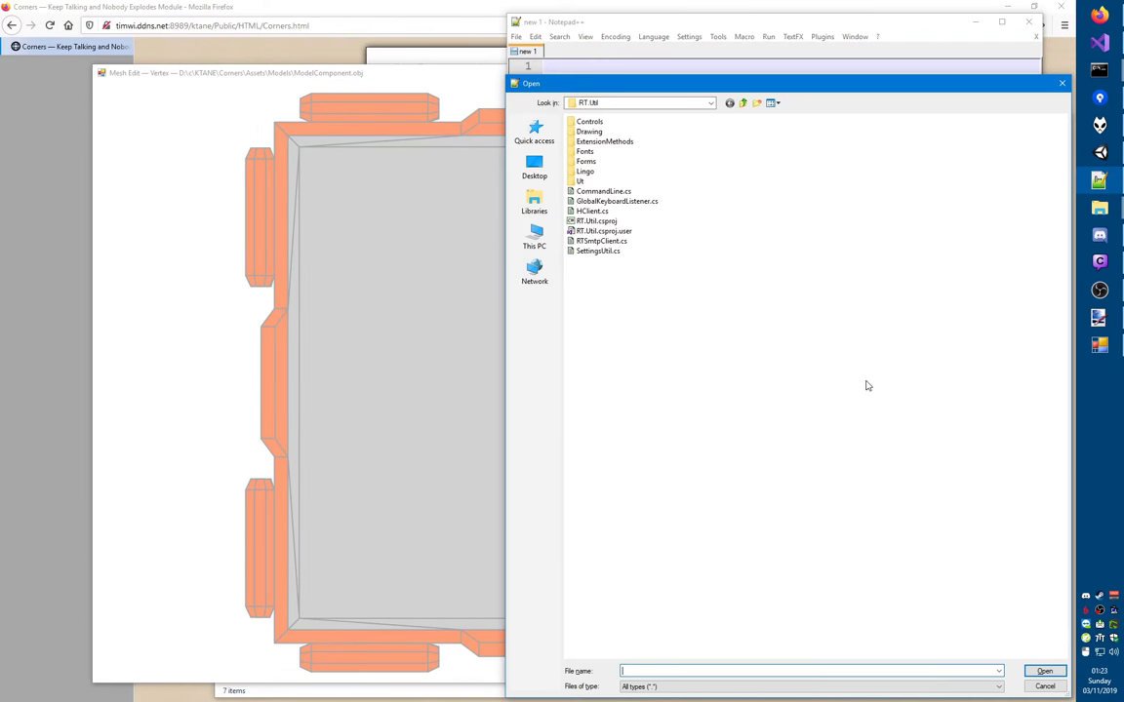
type("D:\\c\\")
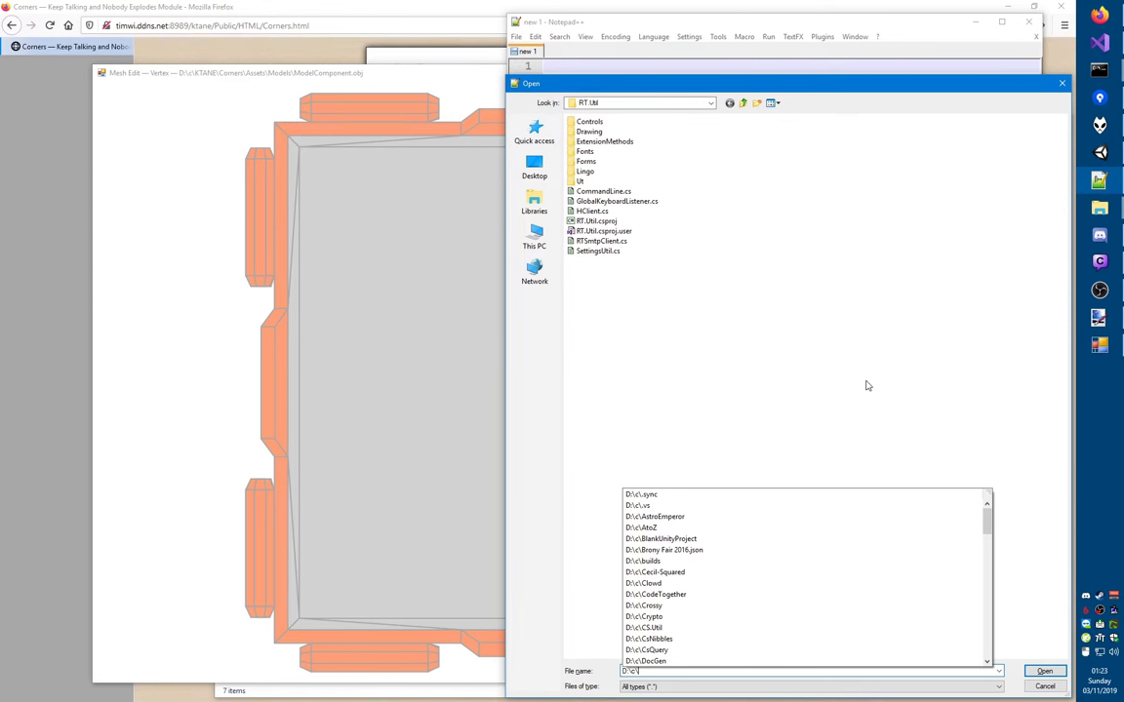
type("KTANE\\cor")
key("Down")
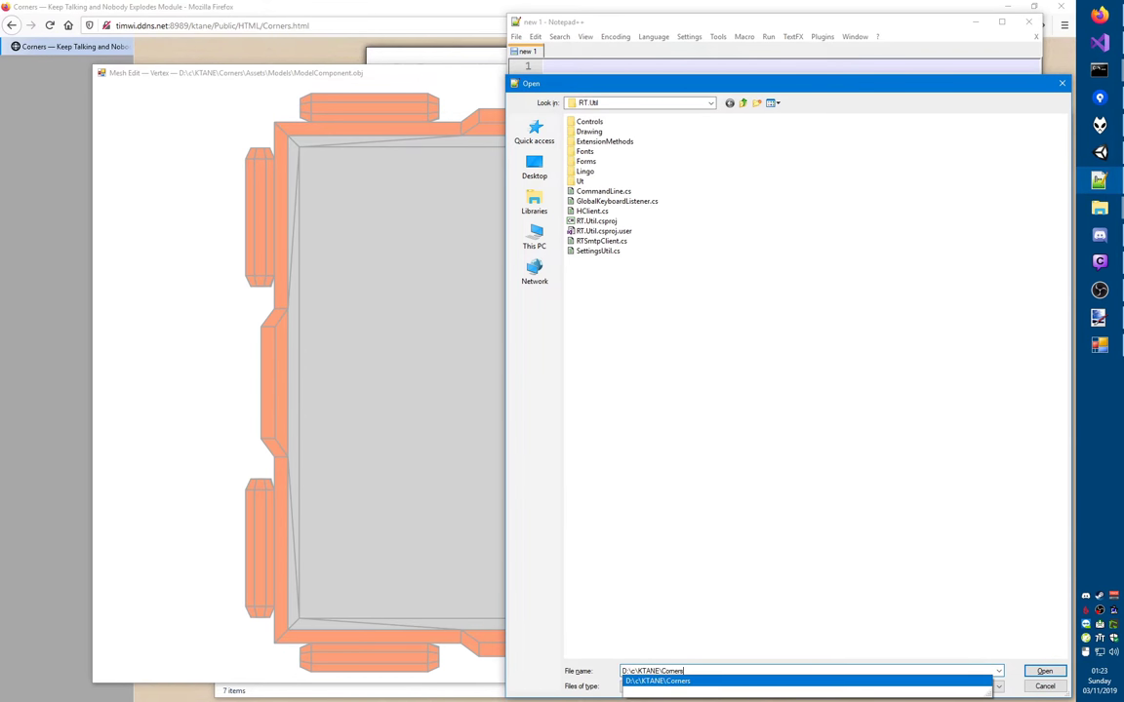
type("\\ass")
key("Up")
type("\\ma")
key("BackSpace")
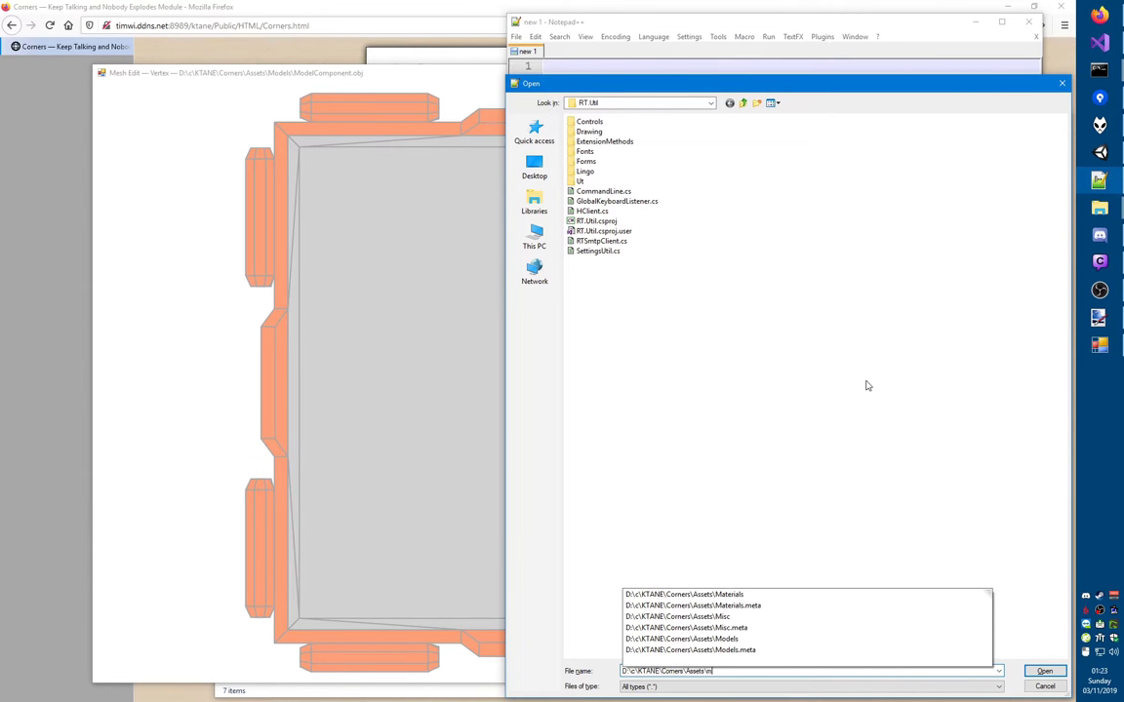
type("o")
key("Down")
type("\\")
key("Down")
key("Down")
key("Down")
key("Down")
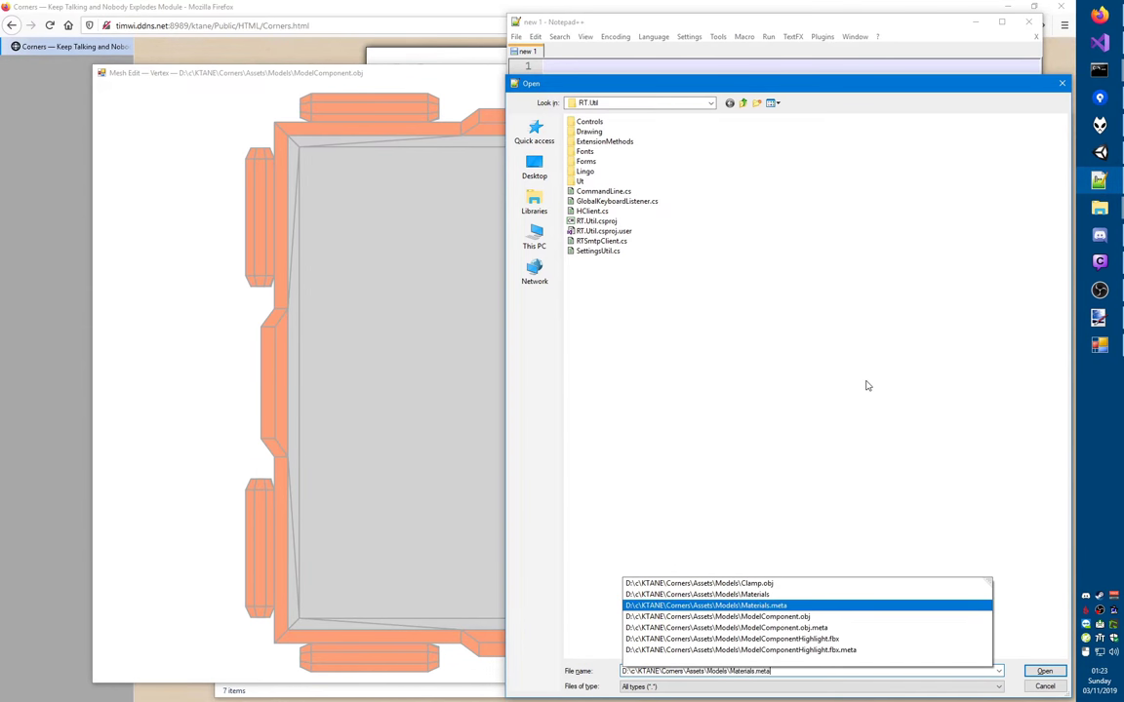
key("Return")
- In Mesh Edit, box-select the upper half of the model and compare the selection in vertex and face mode
left_click(212, 266)
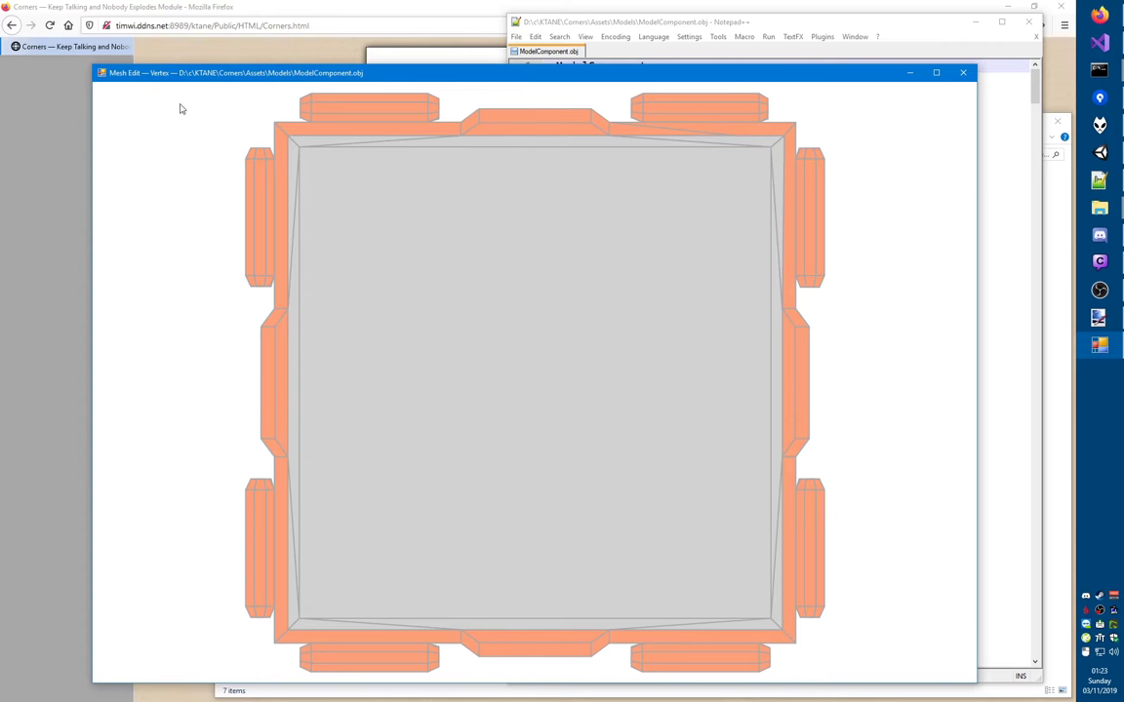
left_click_drag(191, 101, 882, 381)
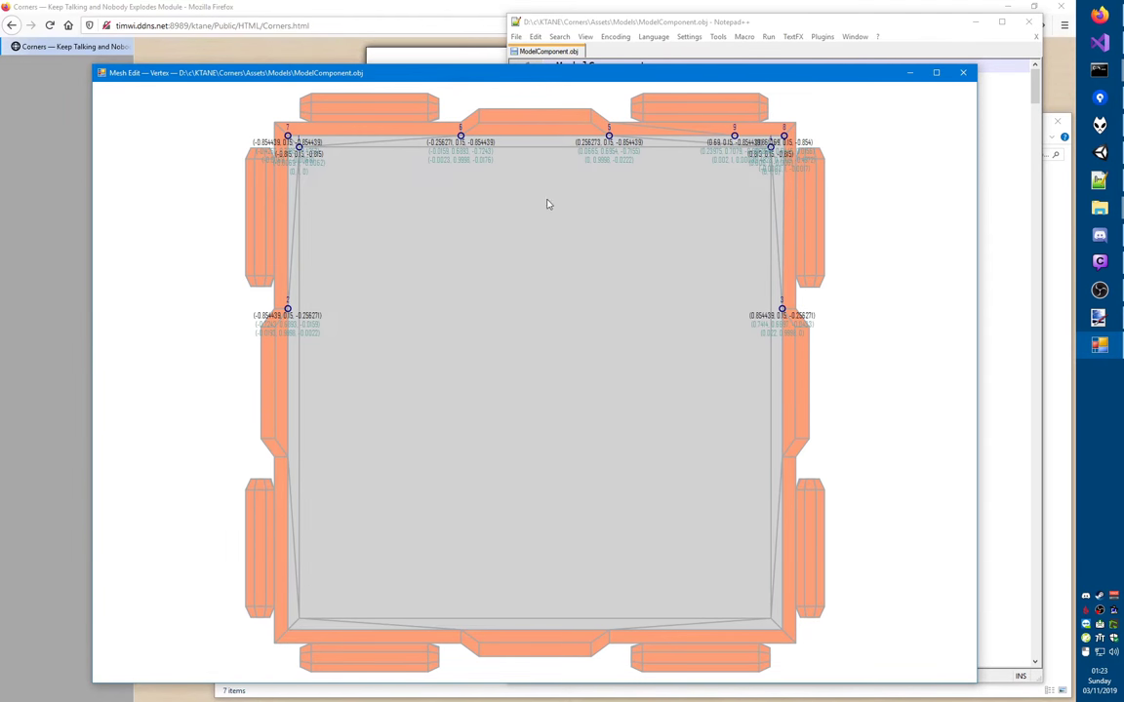
left_click_drag(207, 96, 882, 387)
key("f")
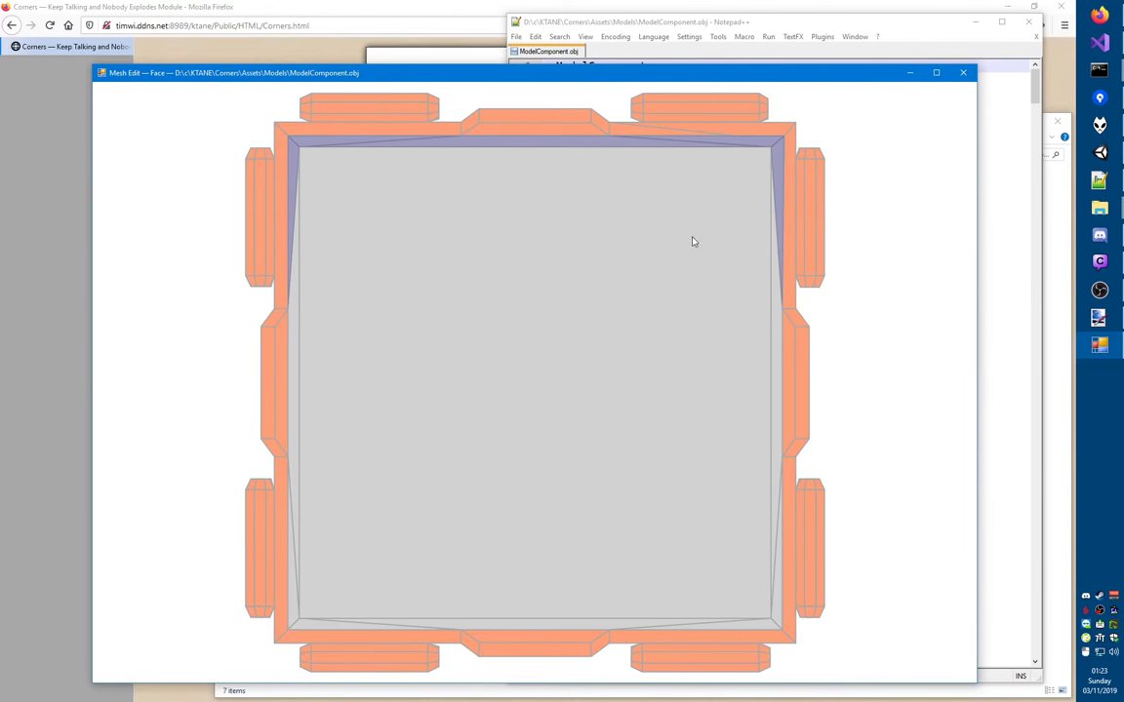
key("v")
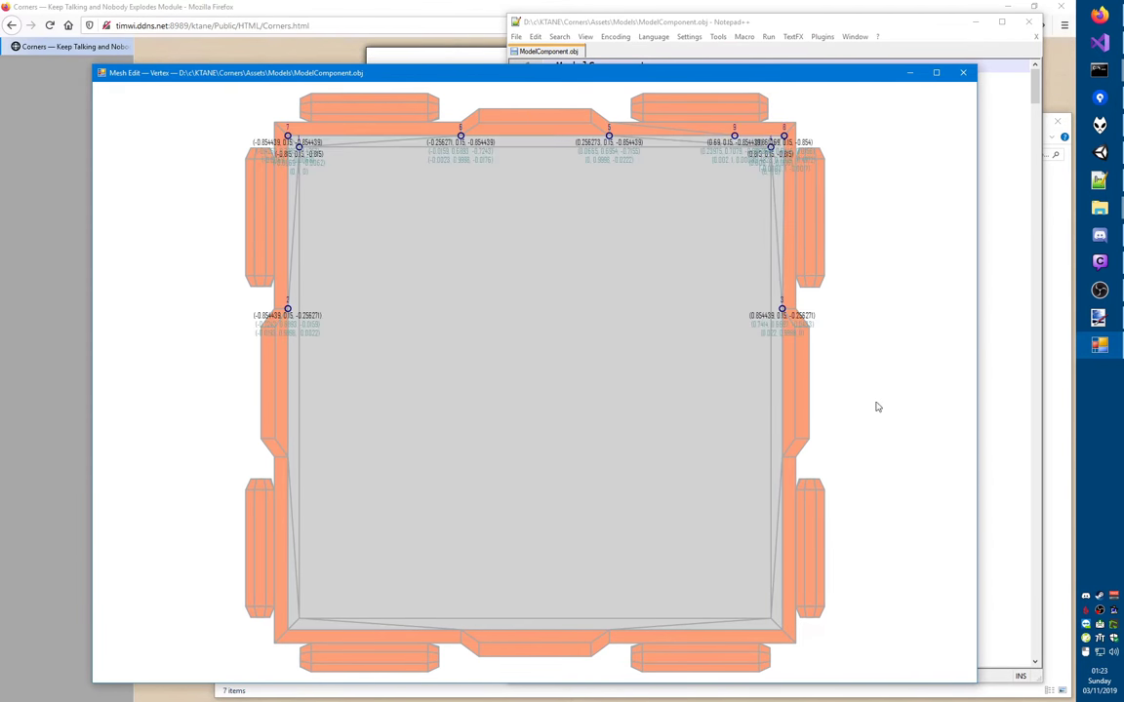
key("f")
left_click(135, 265)
- In Notepad++, delete the final #h line of ModelComponent.obj and save the file
key("alt+Tab")
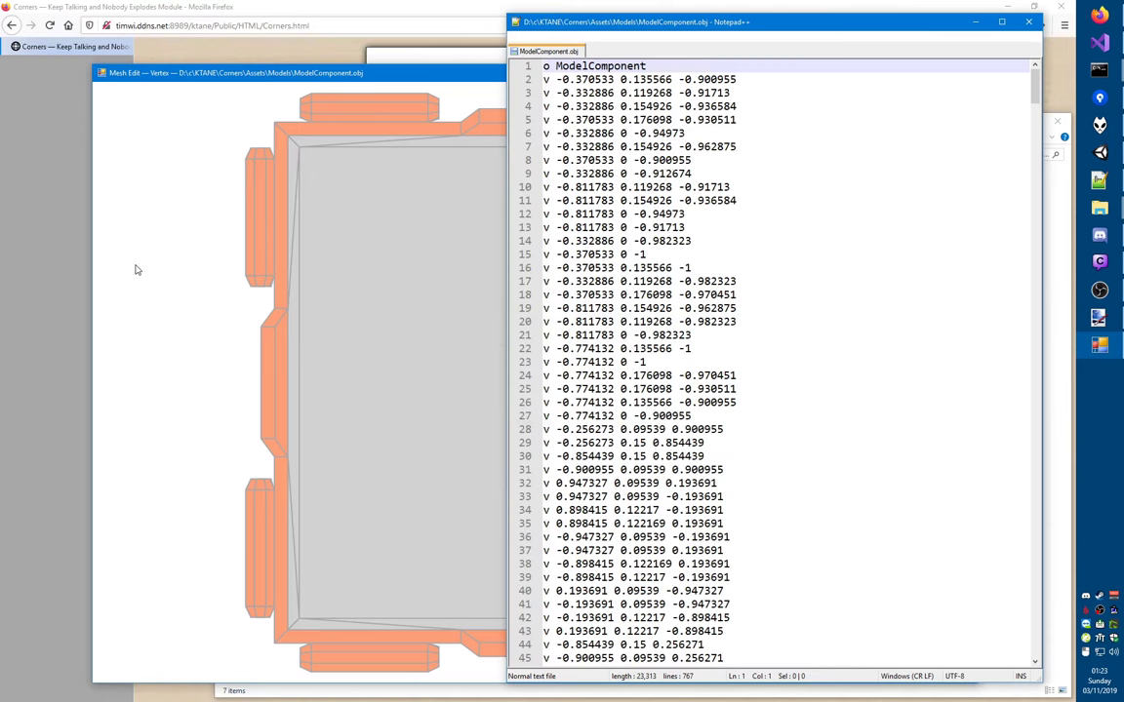
key("Return")
key("ctrl+End")
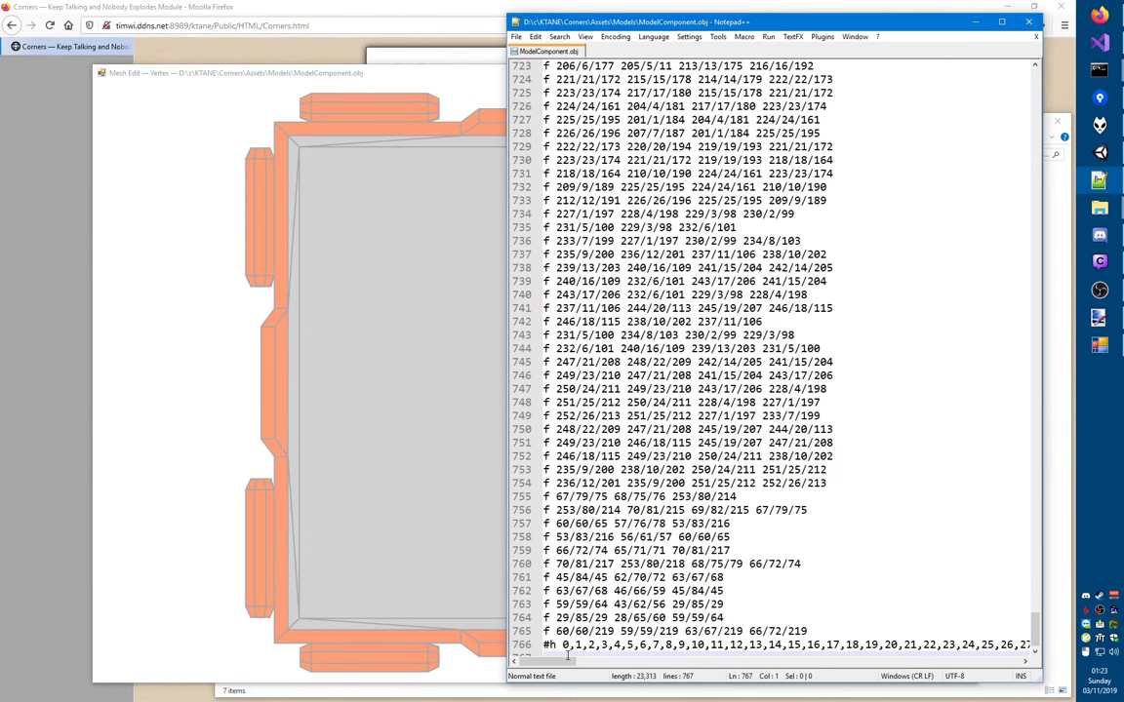
left_click(566, 648)
key("ctrl+l")
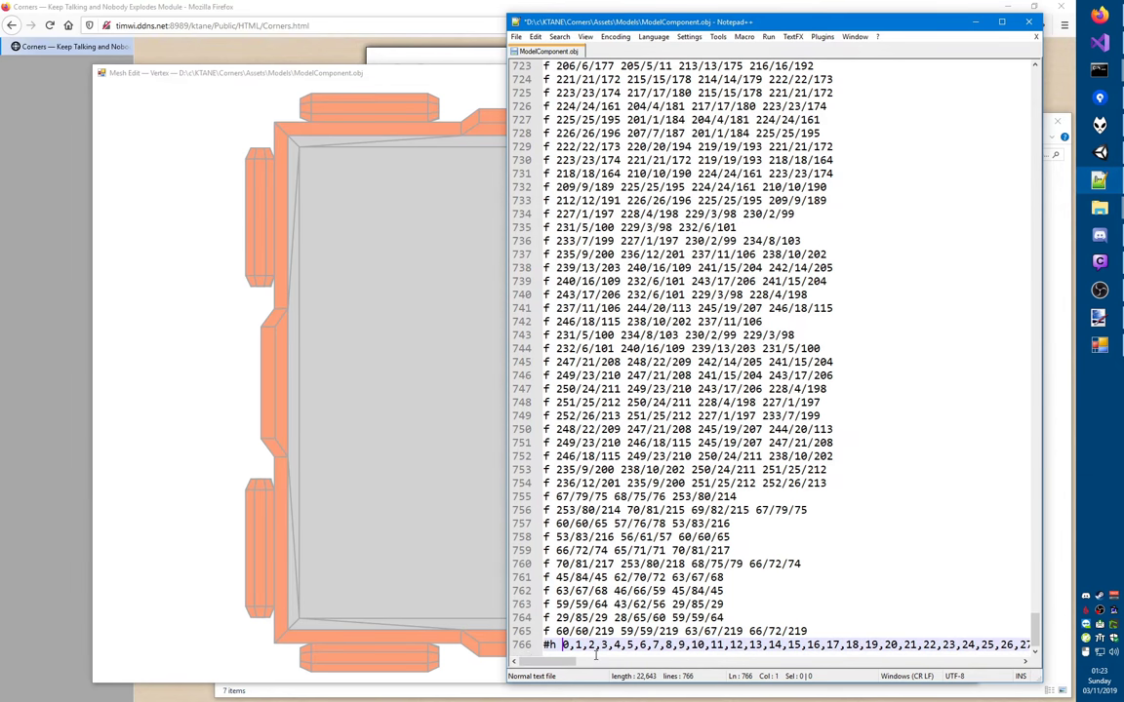
key("ctrl+s")
- Reload the edited ModelComponent.obj from the Corners Models folder in Mesh Edit
key("alt+Tab")
key("ctrl+o")
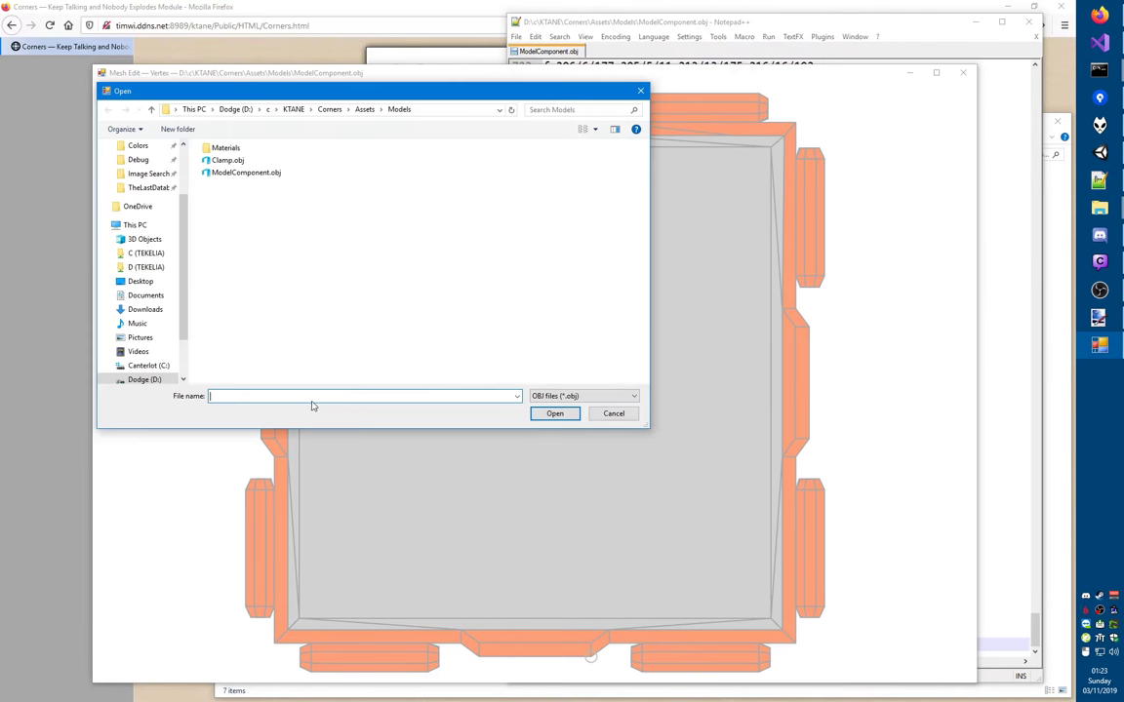
double_click(238, 172)
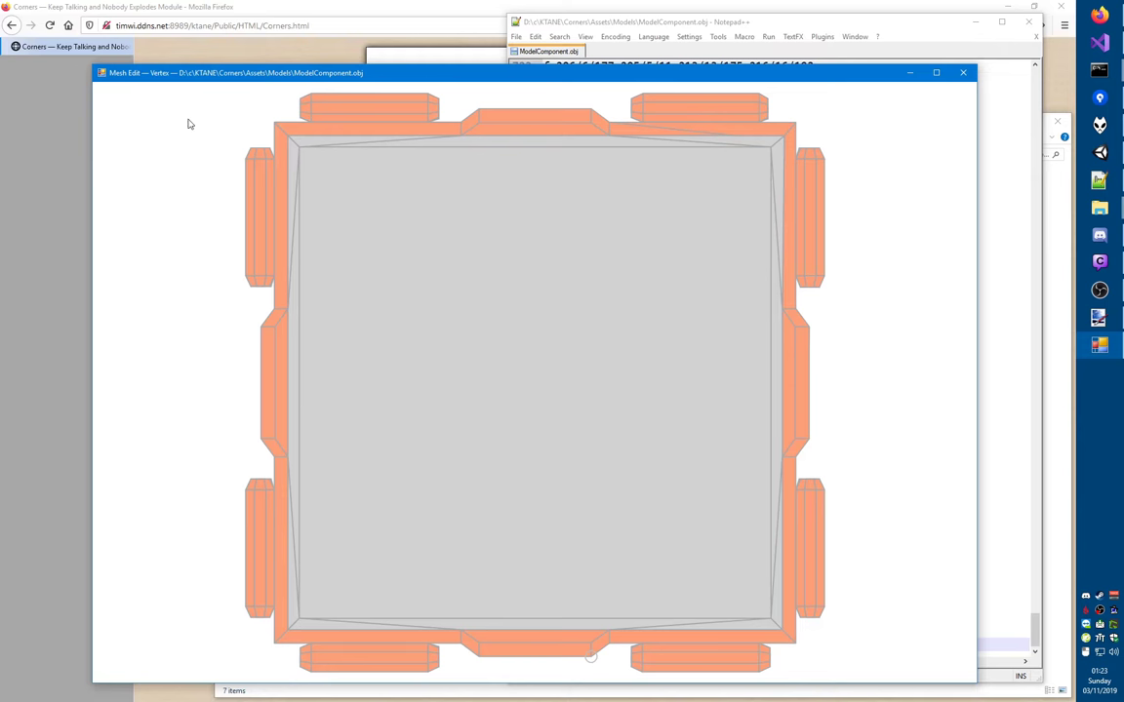
key("ctrl+o")
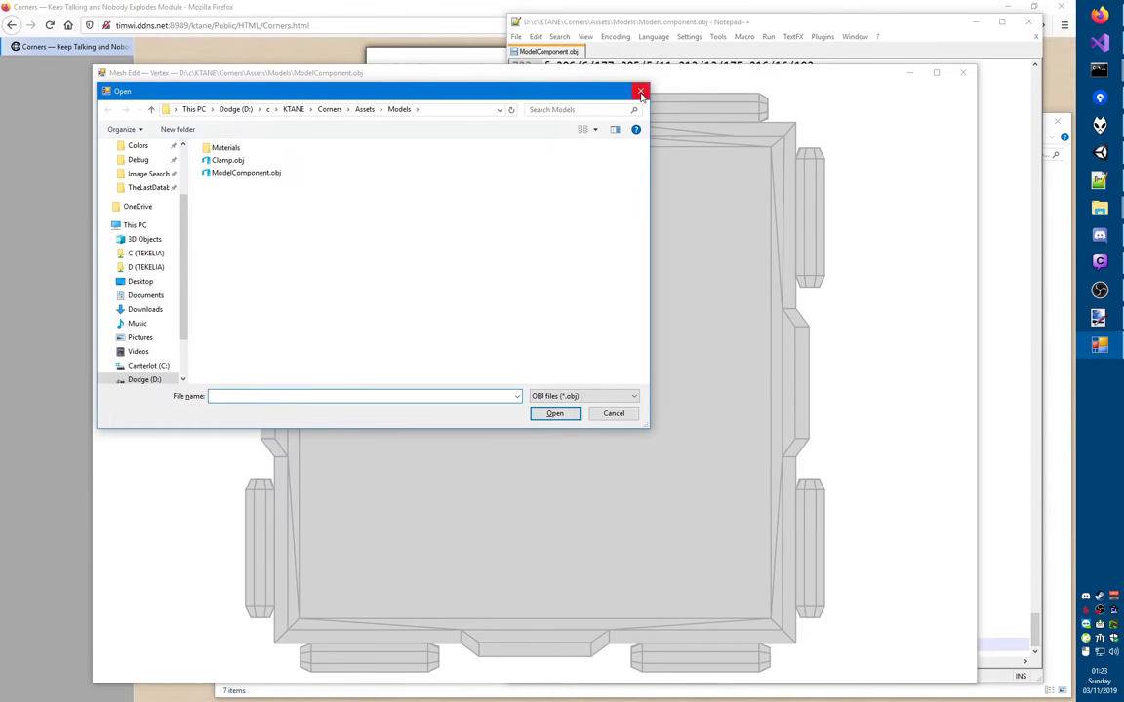
left_click(639, 95)
- Delete the two separate bars along the model's upper edge
left_click_drag(257, 88, 444, 124)
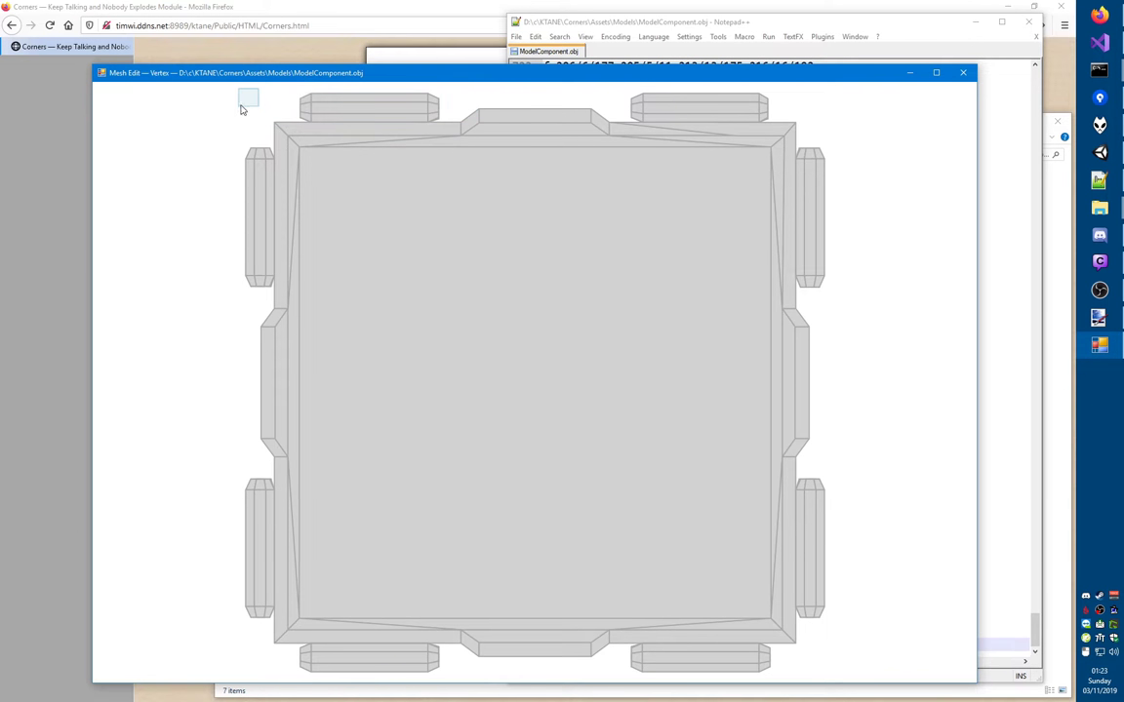
left_click_drag(287, 93, 446, 129)
key("Delete")
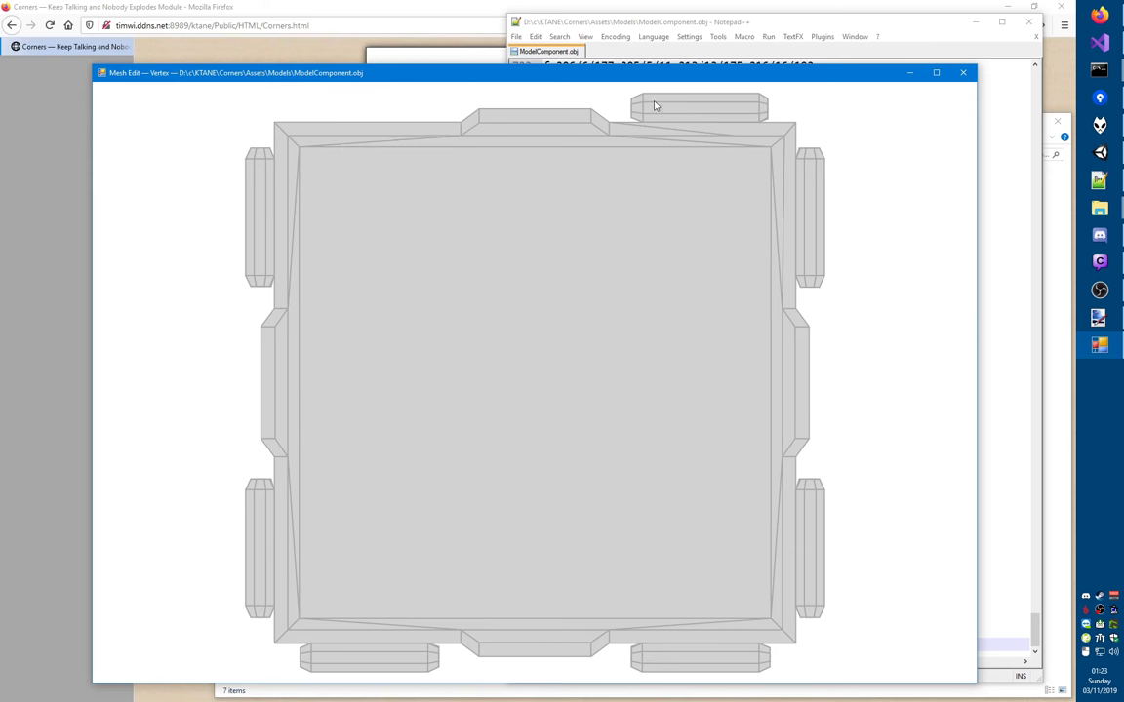
left_click_drag(627, 86, 774, 130)
key("Delete")
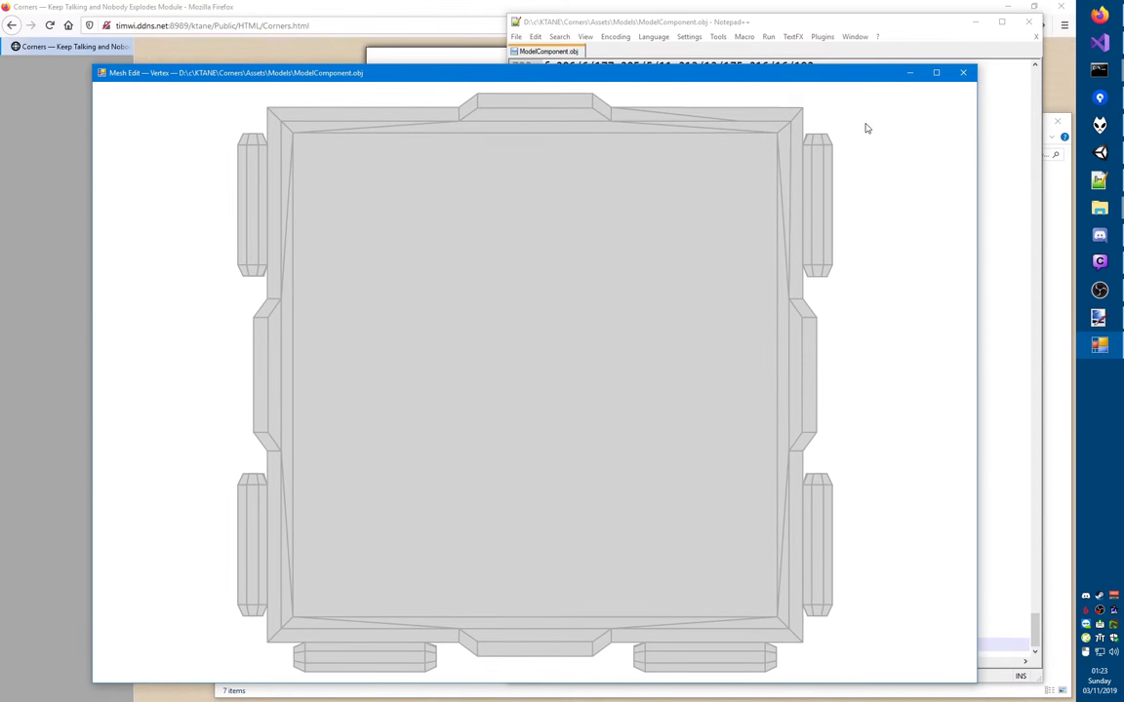
- Delete the two separate bars along the model's right edge
left_click_drag(860, 133, 800, 288)
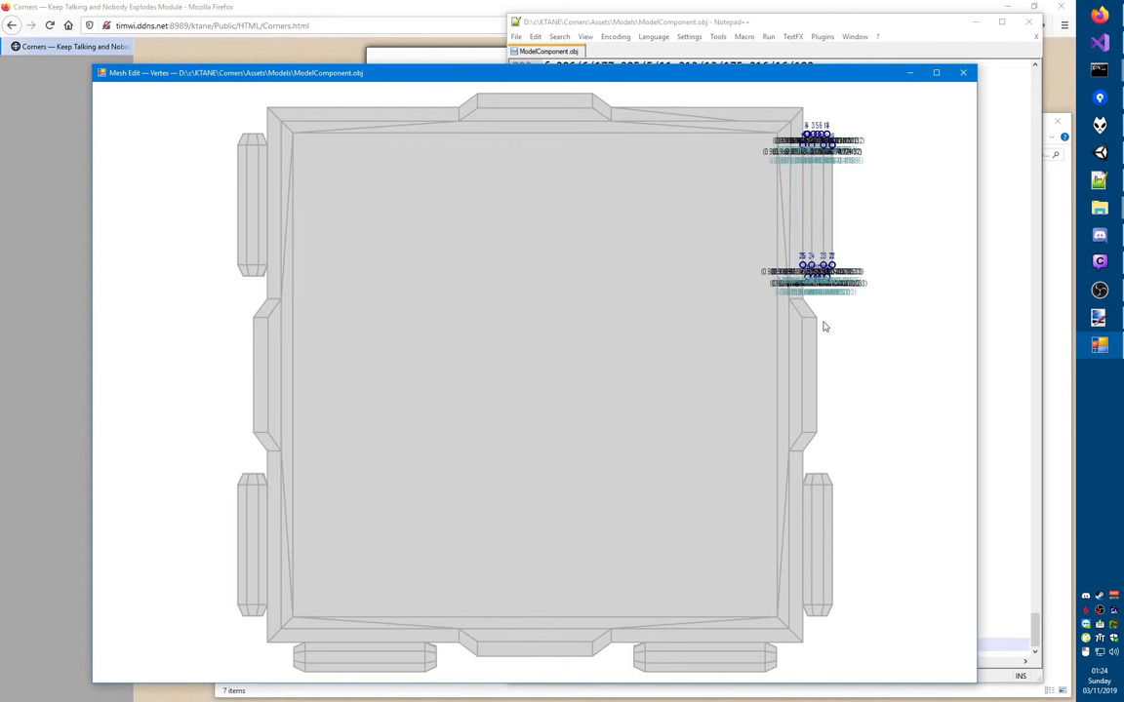
key("Delete")
left_click_drag(855, 469, 796, 628)
key("Delete")
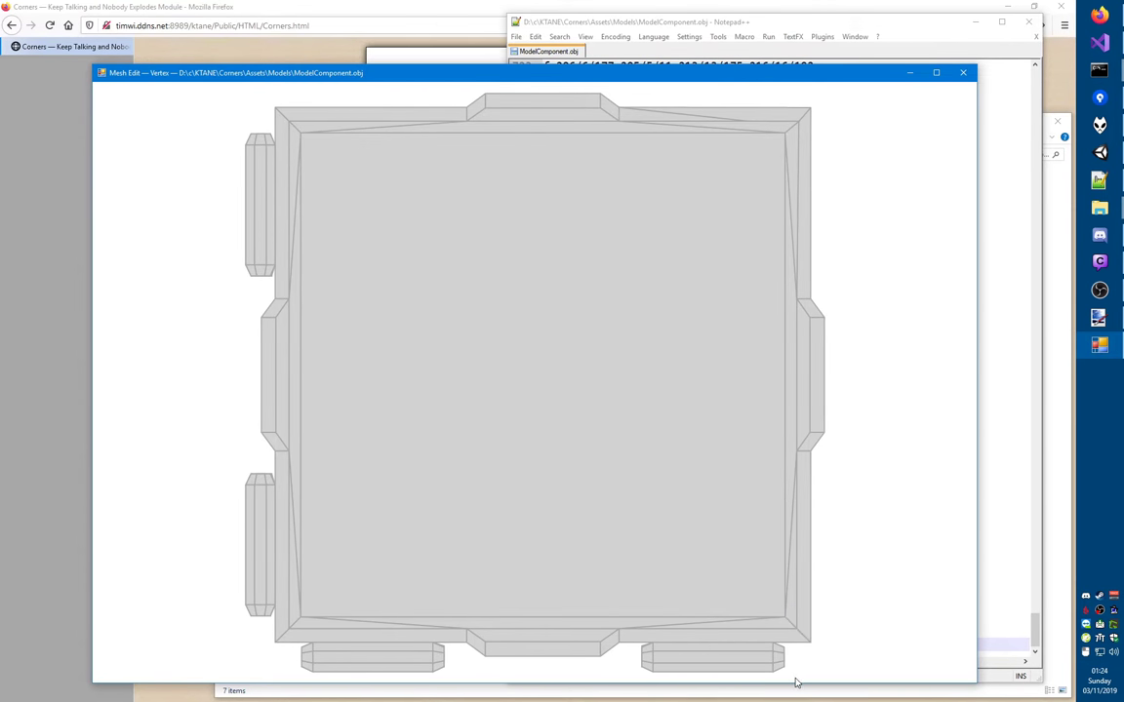
- Delete the two separate bars along the model's lower edge
left_click_drag(795, 676, 642, 634)
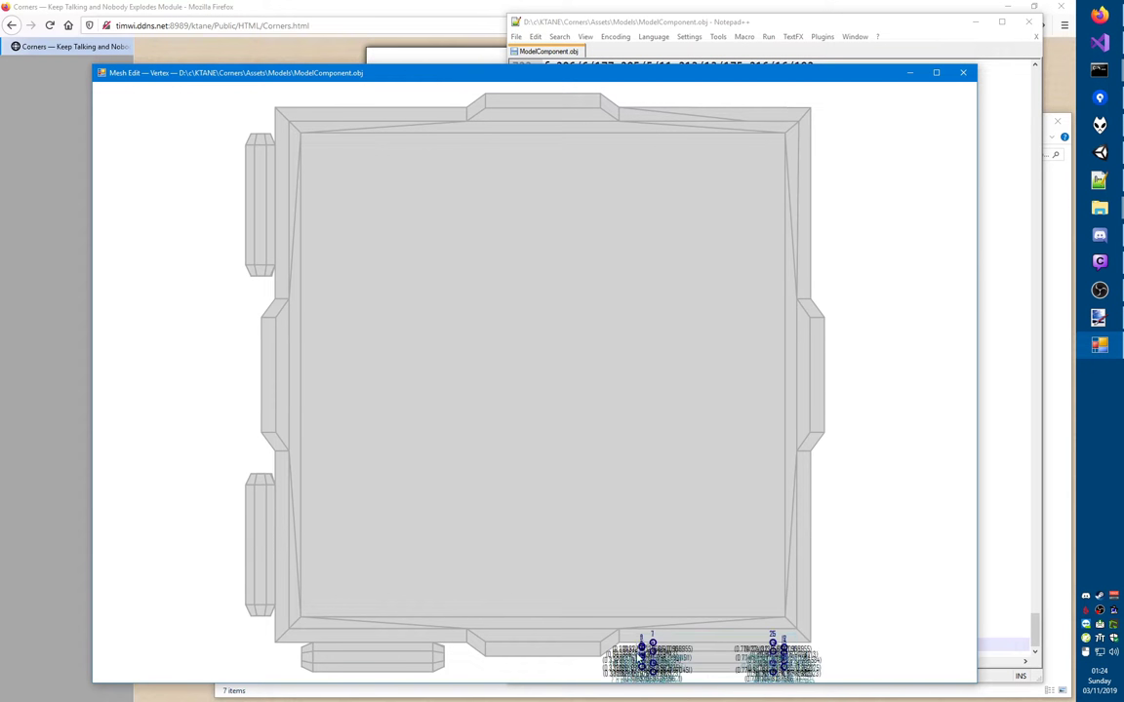
key("Delete")
left_click_drag(456, 676, 298, 640)
key("Delete")
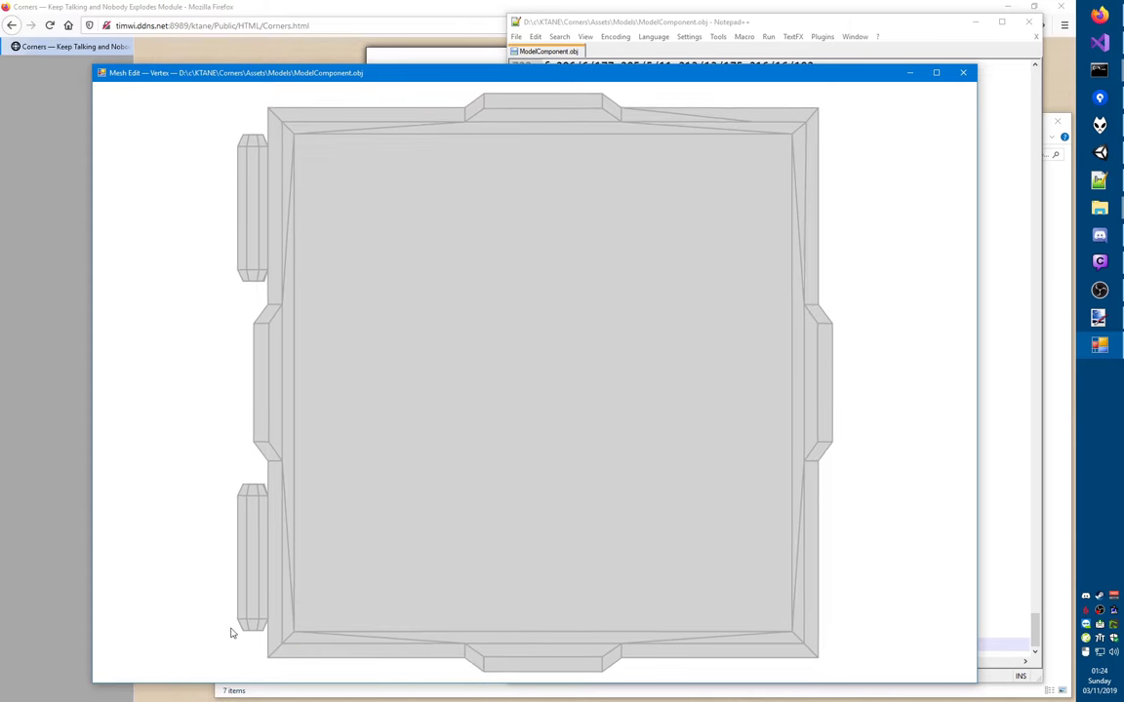
- Delete the two separate bars along the model's left edge
left_click_drag(224, 645, 276, 476)
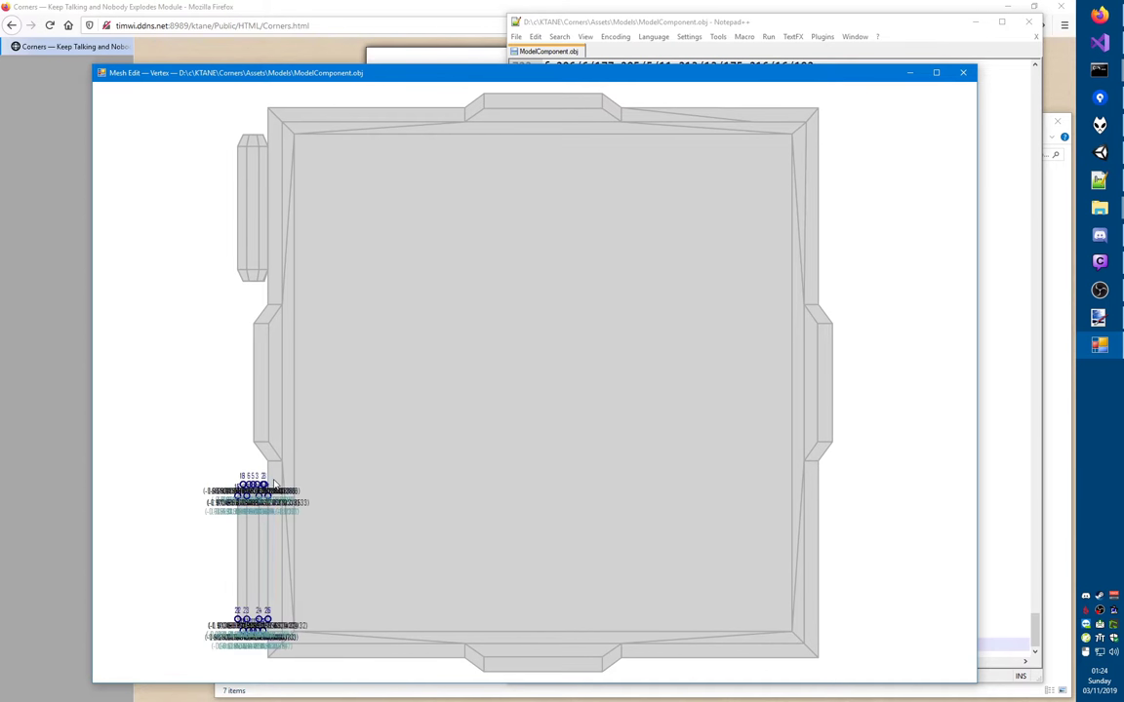
key("Delete")
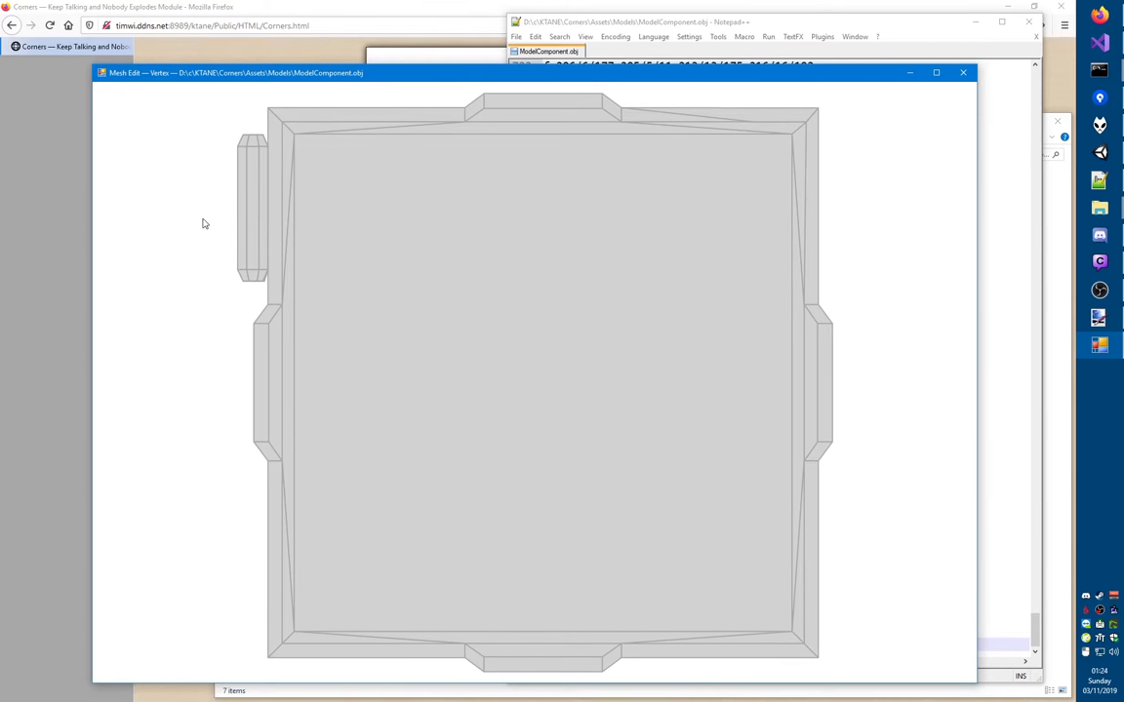
left_click_drag(219, 125, 273, 288)
key("Delete")
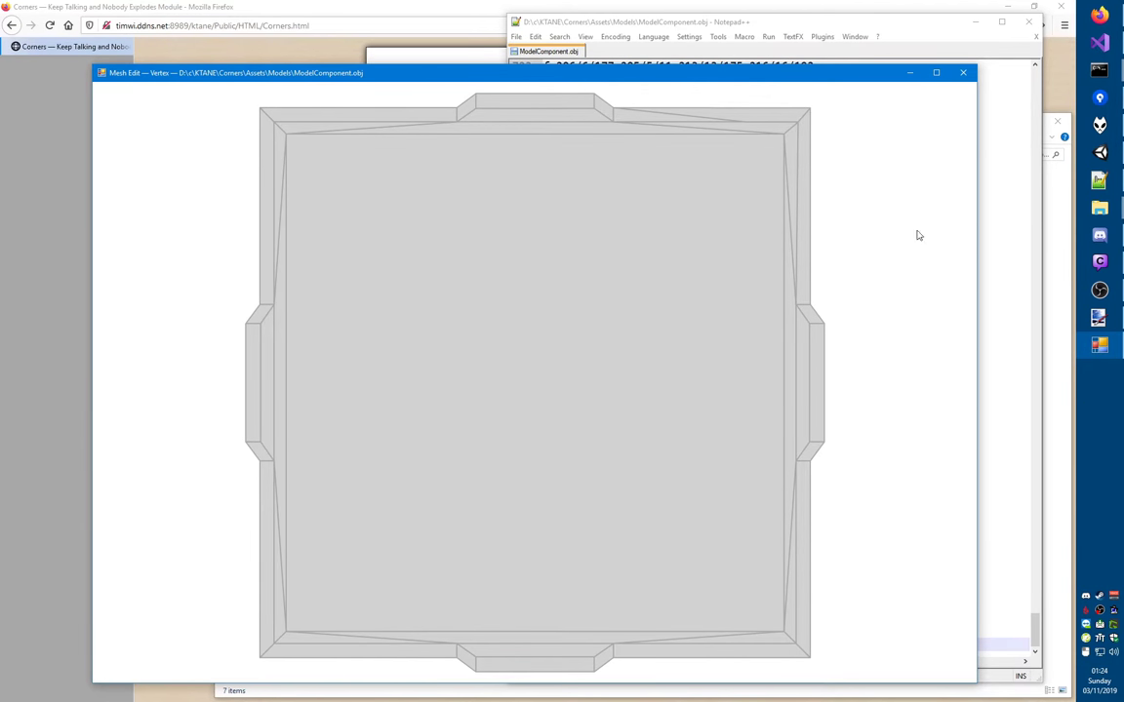
- Check the trimmed component in Unity, and open Clamp.obj from the Models folder in Mesh Edit
left_click(1103, 162)
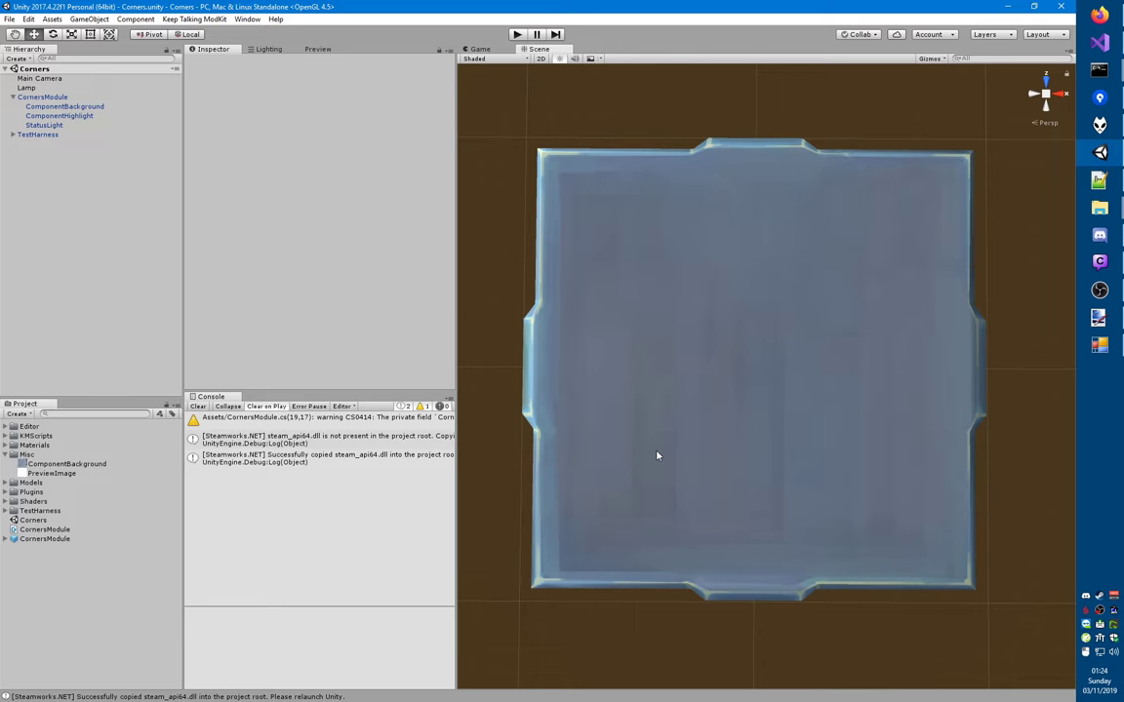
key("alt+Tab")
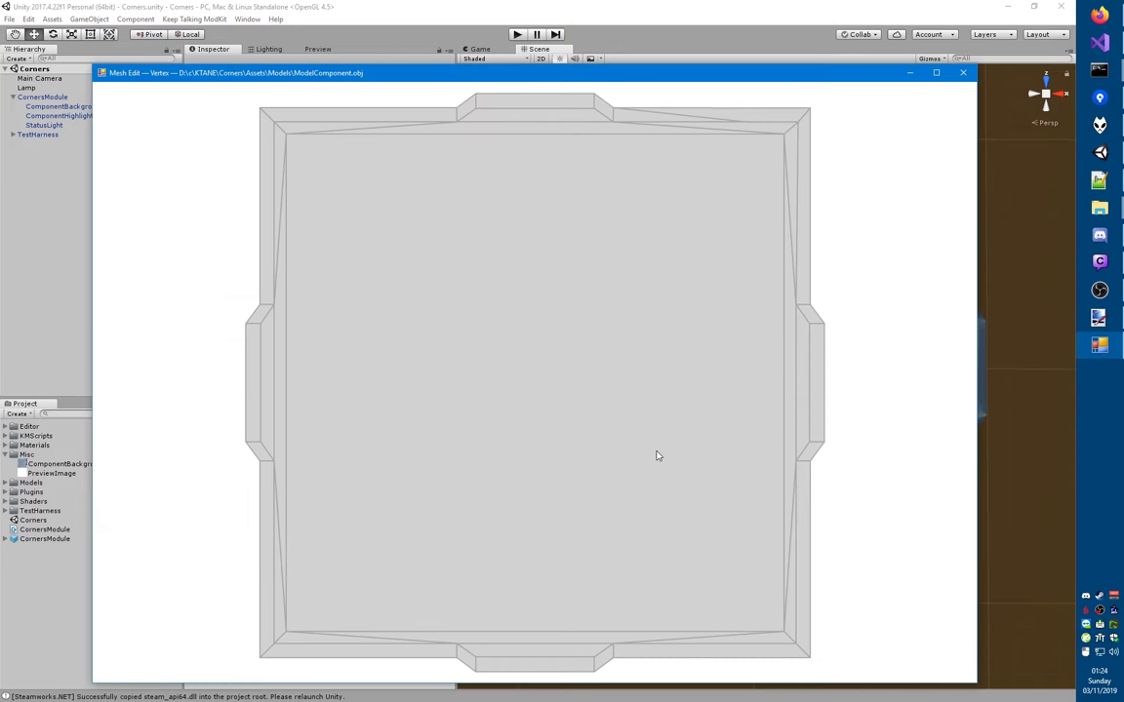
key("ctrl+o")
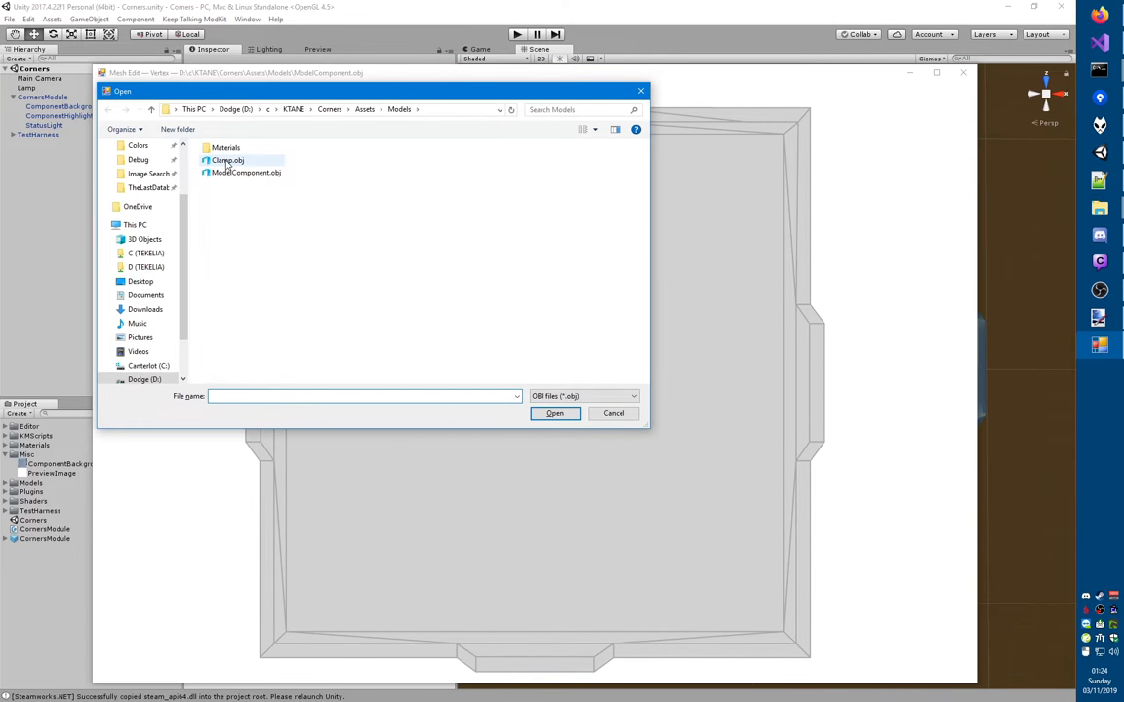
double_click(226, 160)
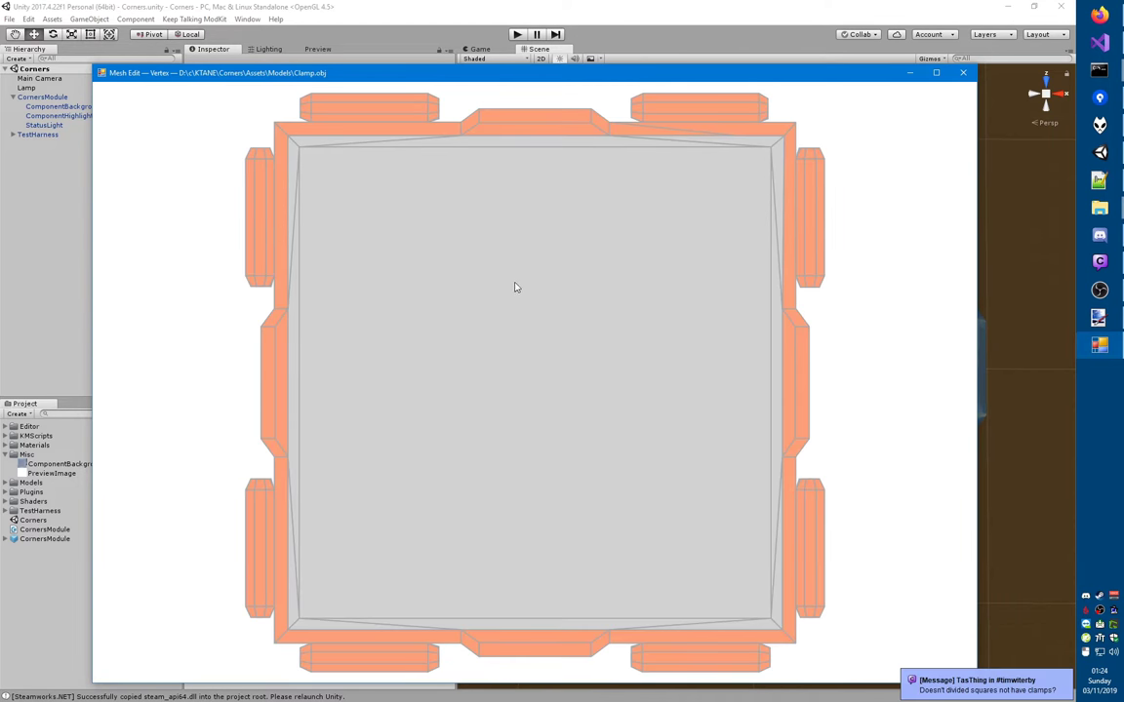
- Reload and close ModelComponent.obj in Notepad++, and inspect the end of Clamp.obj
left_click(1118, 192)
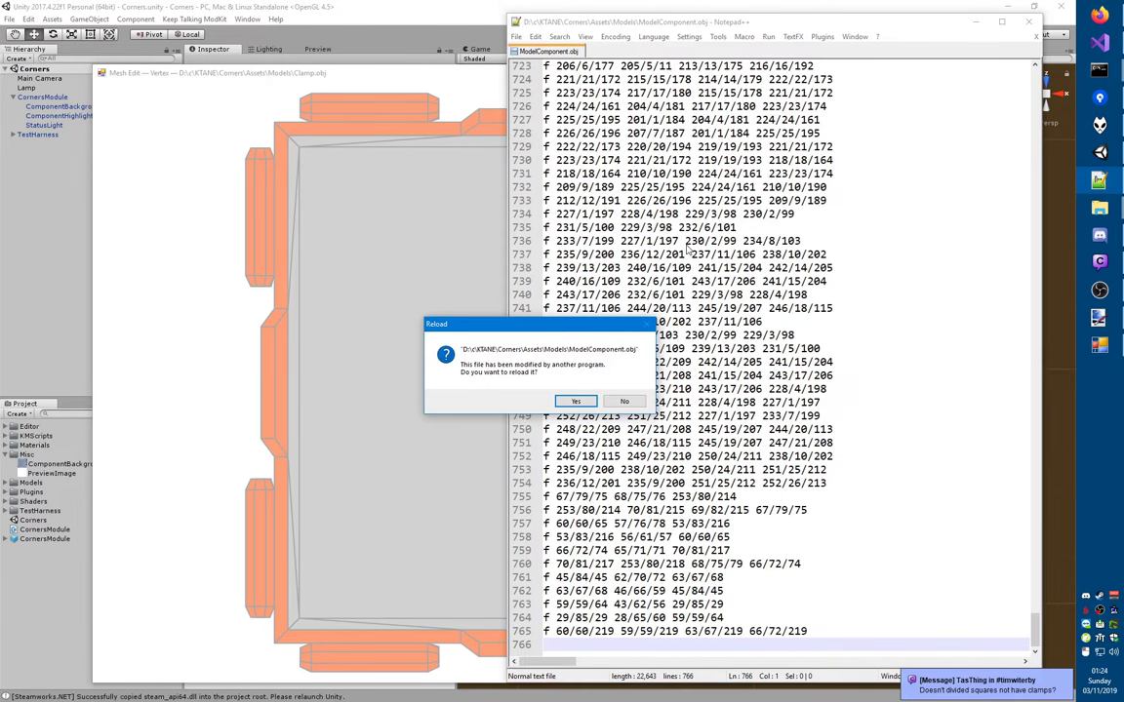
key("Return")
key("ctrl+w")
key("ctrl+o")
type("cl")
key("Down")
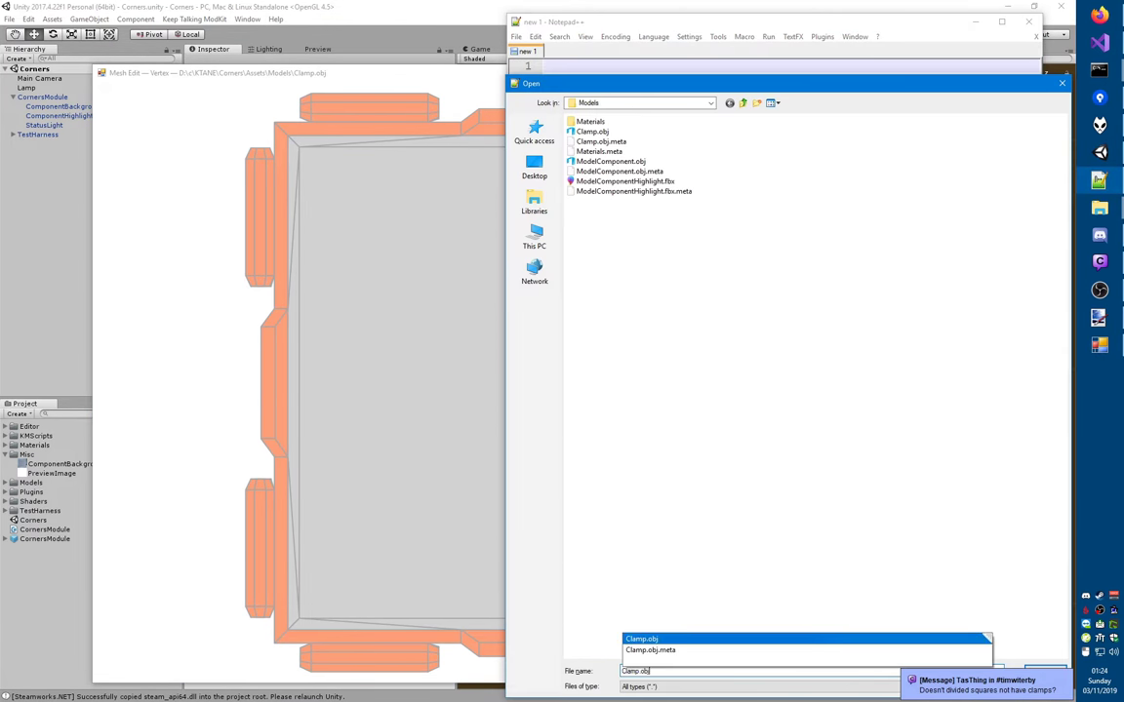
key("Return")
key("ctrl+End")
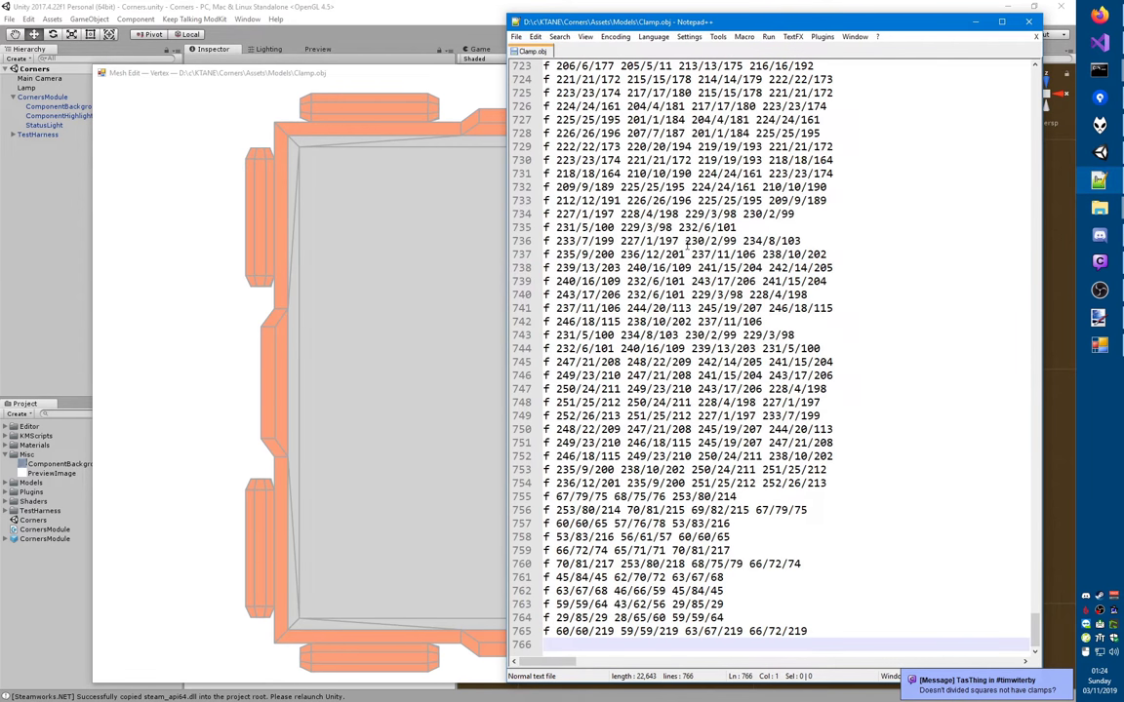
key("ctrl+w")
- Reload Clamp.obj in Mesh Edit and delete all vertices beyond the bars in the model's left part and its left frame edge
key("alt+Tab")
key("ctrl+o")
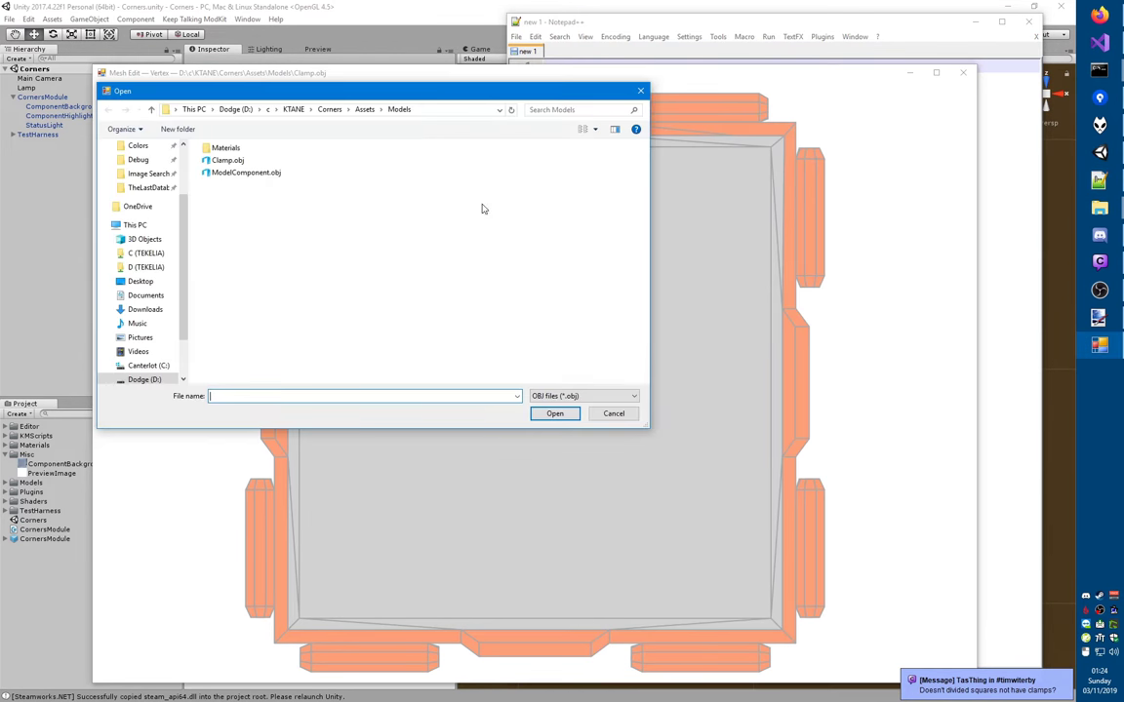
double_click(210, 147)
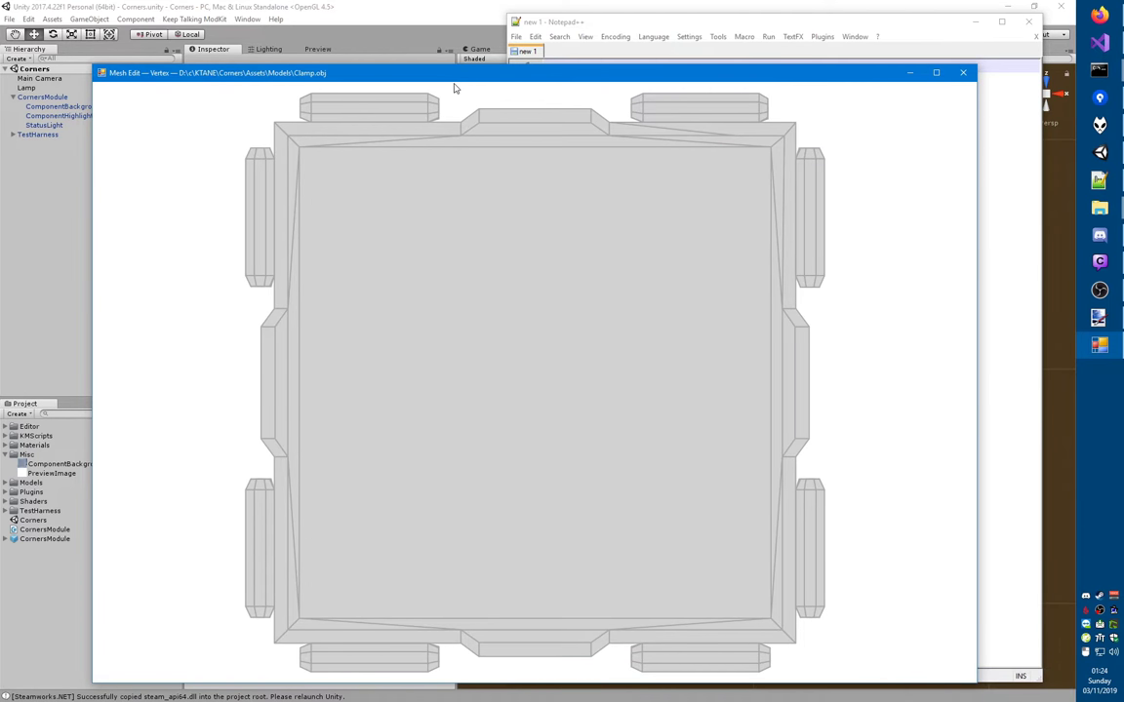
left_click_drag(452, 88, 911, 676)
key("Delete")
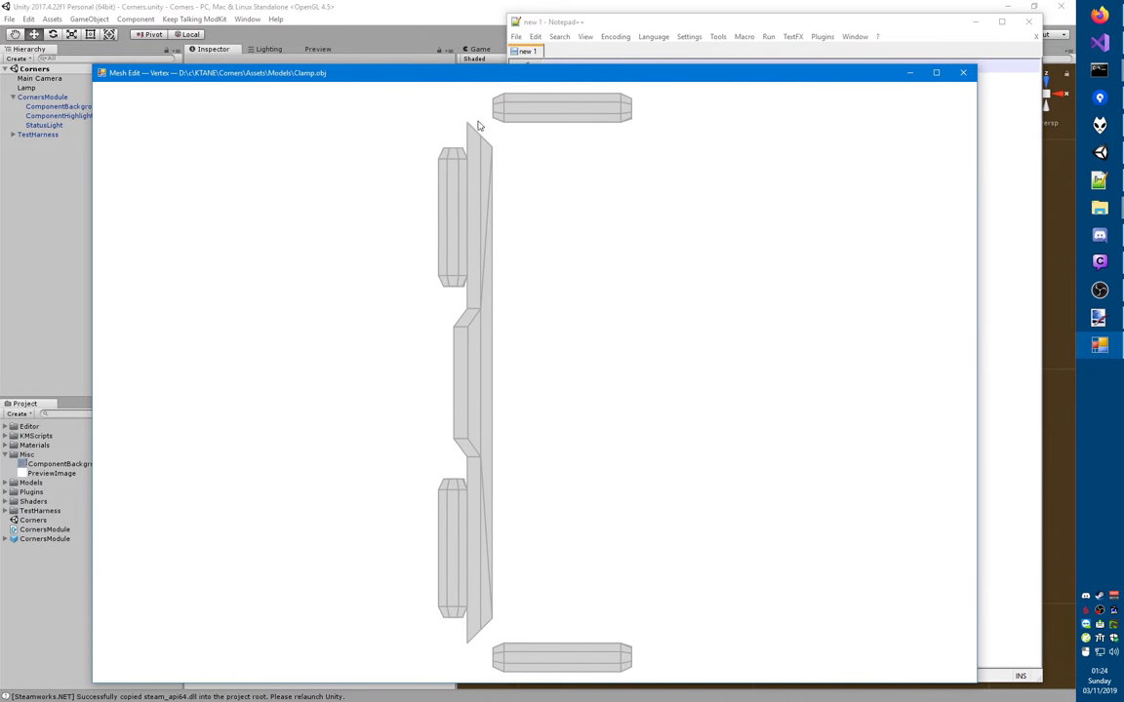
- Delete the remaining faces and vertices of the left frame edge, keeping only the separate bars
key("f")
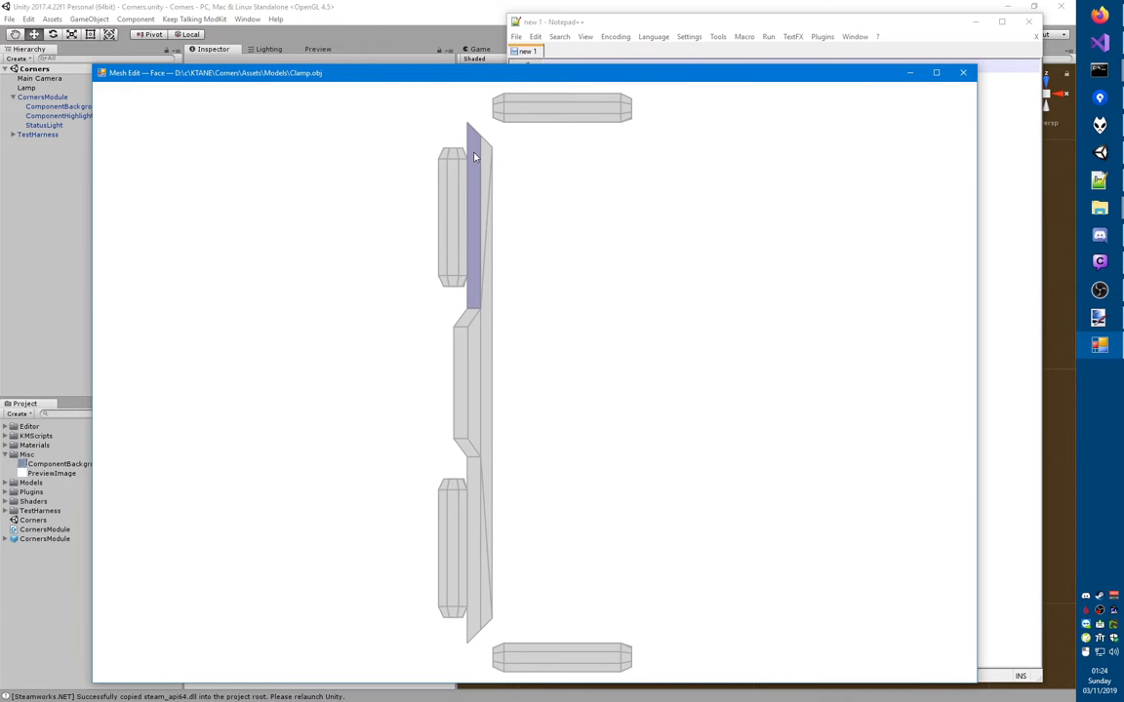
key("Delete")
left_click(484, 154)
key("Delete")
left_click(483, 299)
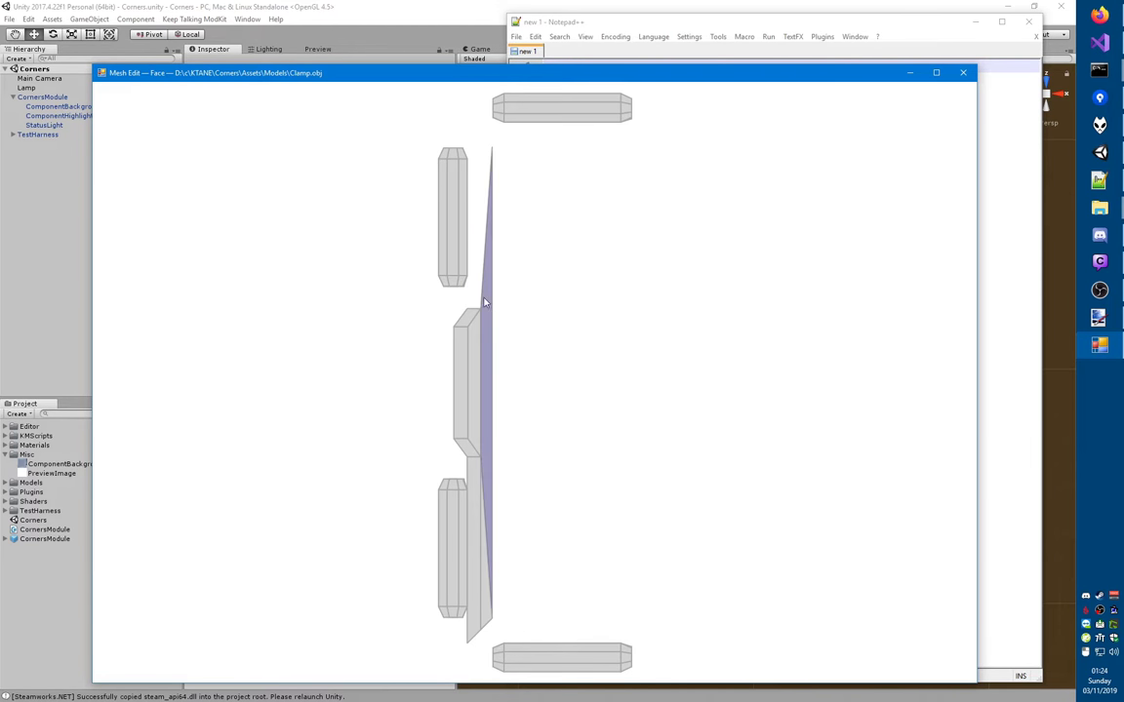
key("Delete")
key("v")
left_click_drag(441, 311, 561, 471)
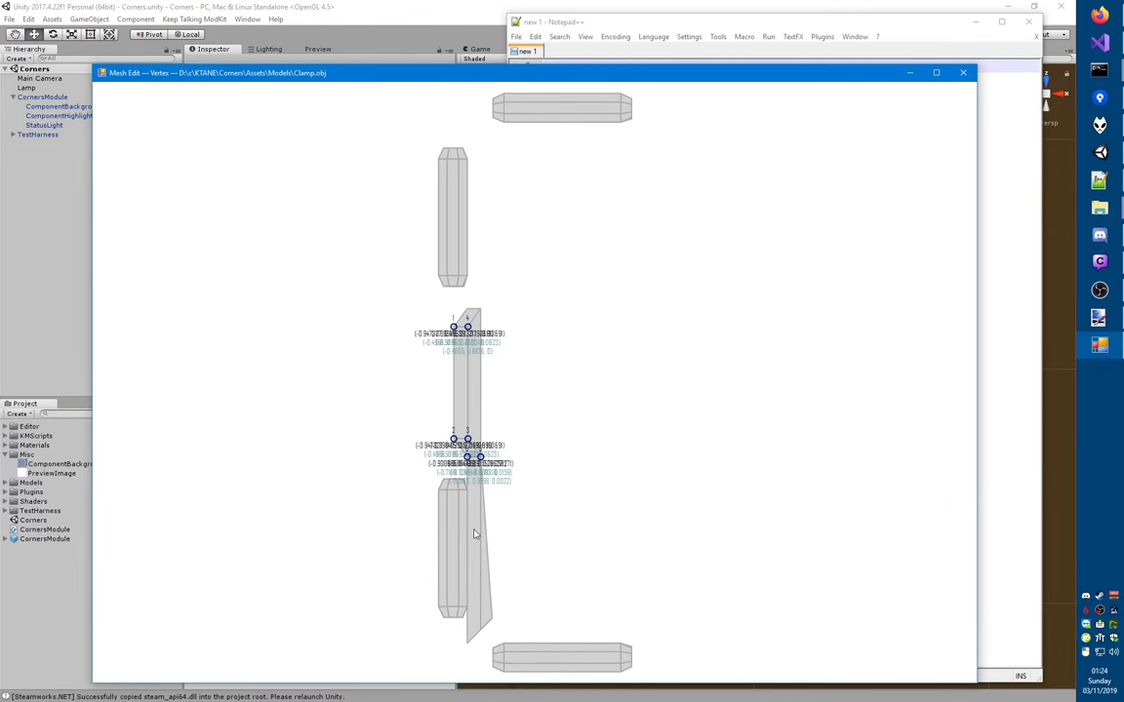
key("Delete")
- Delete the lower horizontal bar and the lower vertical bar, keeping only the upper-left corner pair
left_click_drag(492, 599, 728, 682)
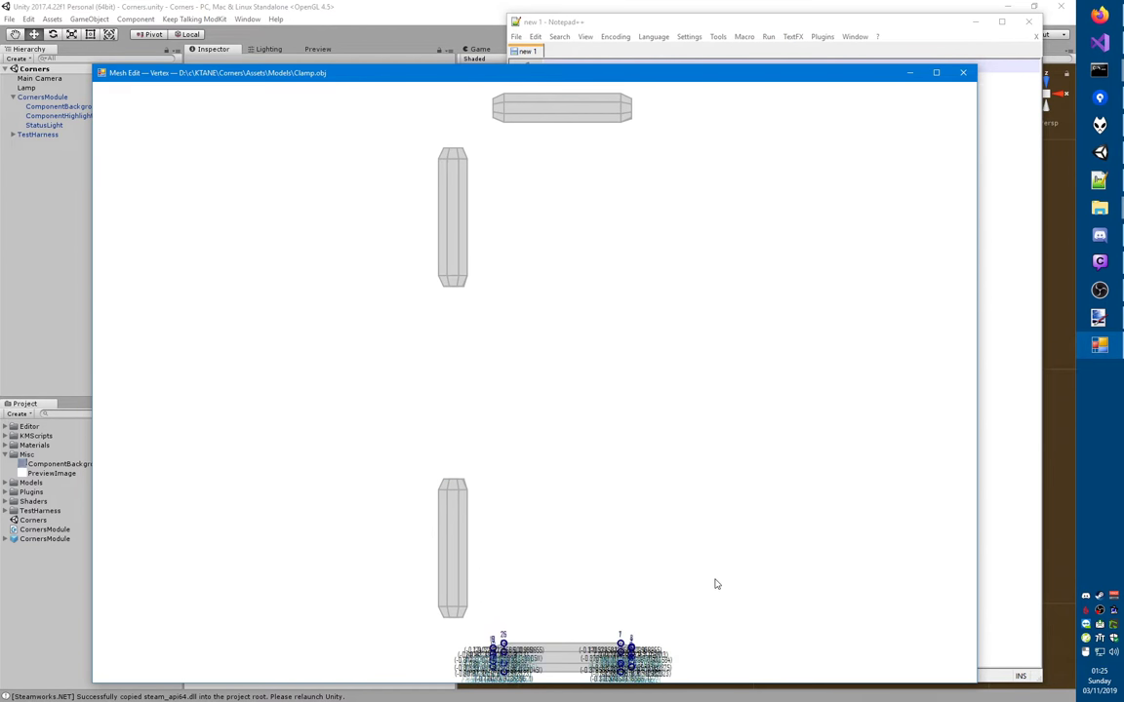
key("Delete")
left_click_drag(329, 473, 637, 667)
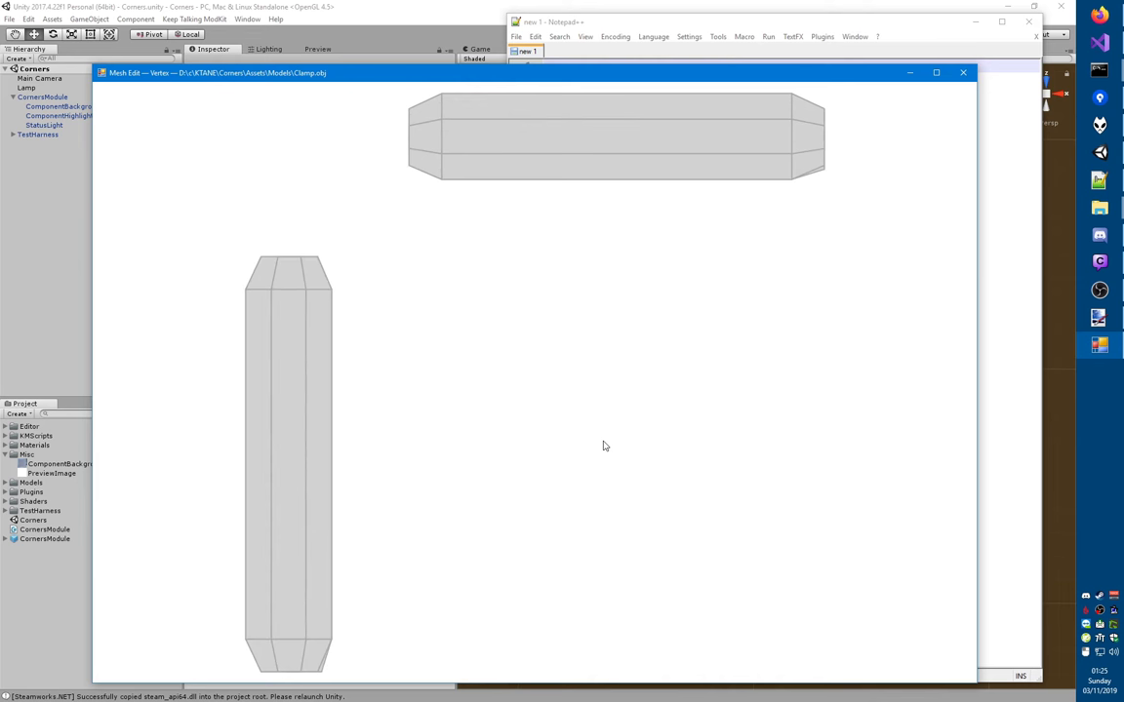
- Switch to Unity and create an empty child object under CornersModule
left_click(1099, 152)
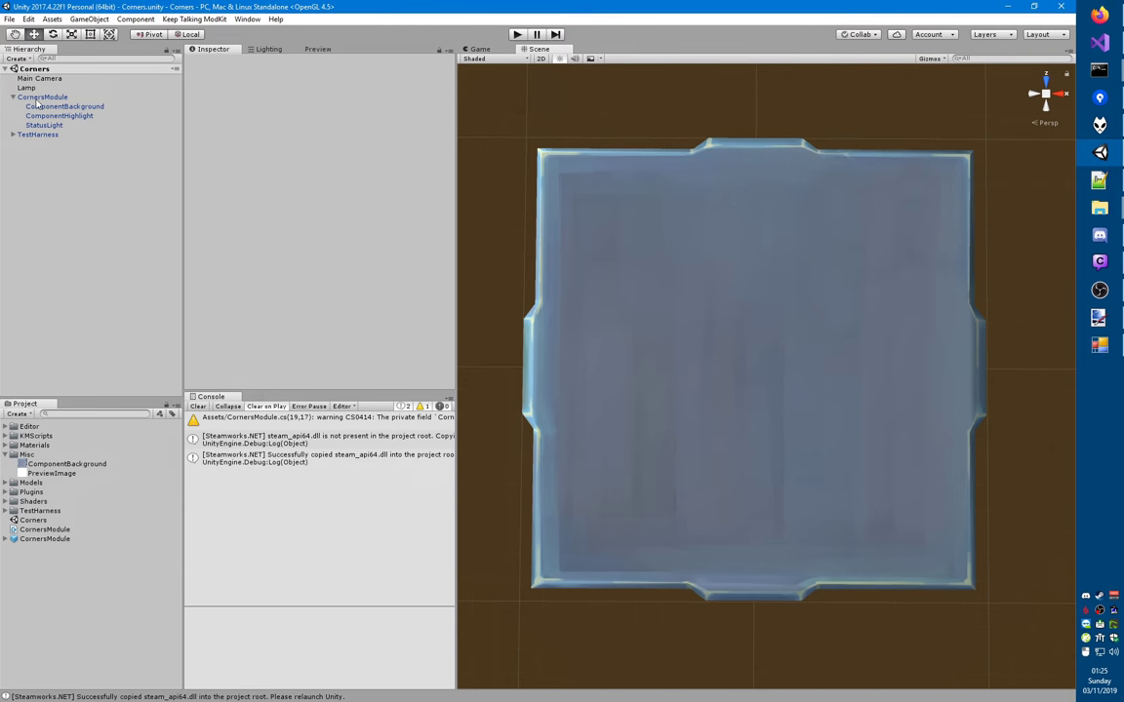
right_click(37, 98)
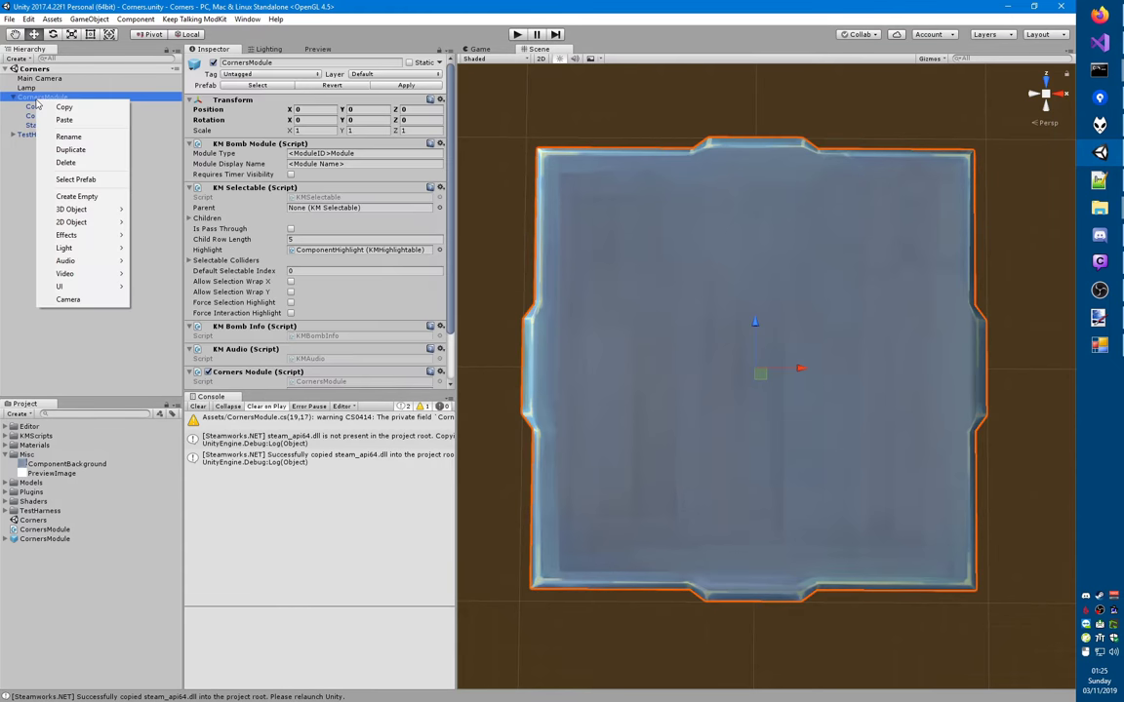
left_click(76, 197)
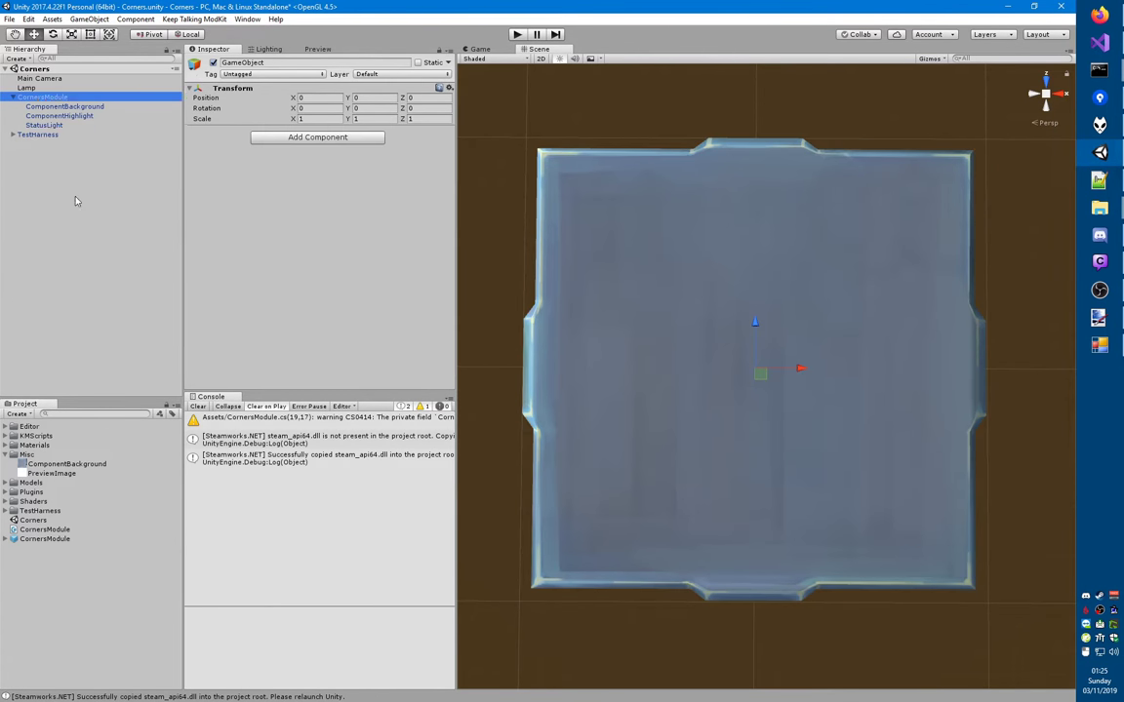
- Add a Mesh Renderer and a Mesh Filter component to the new empty object
left_click(290, 137)
type("mesh r")
key("Return")
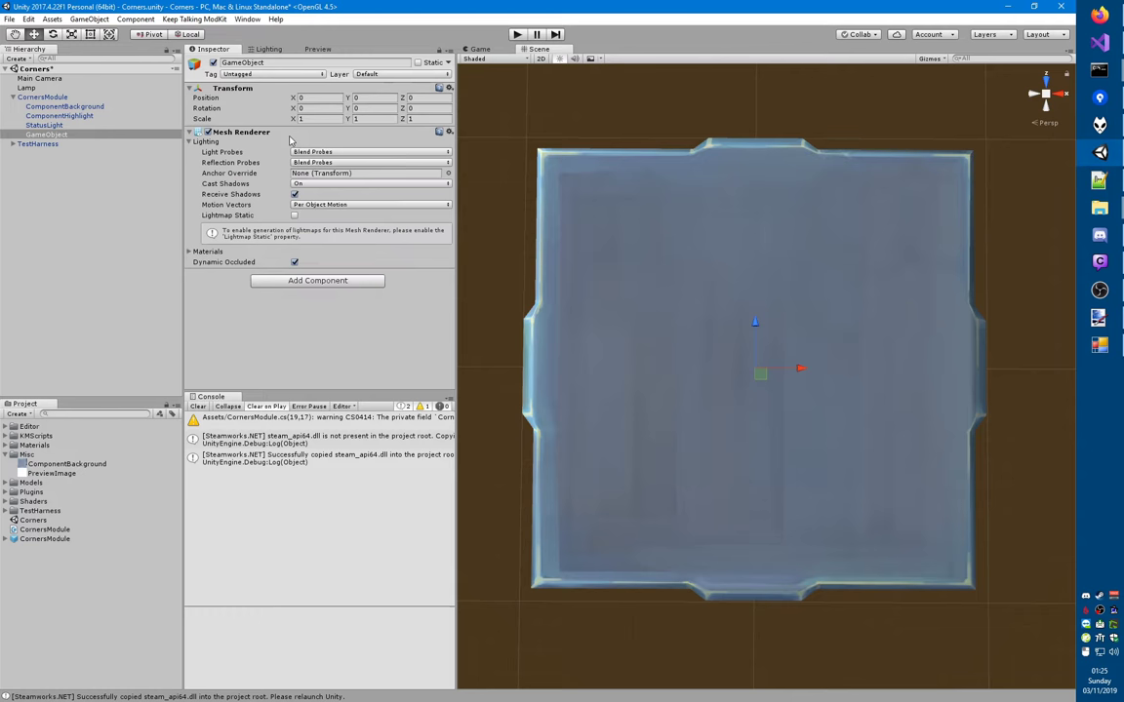
left_click(302, 281)
type("mesh f")
key("Return")
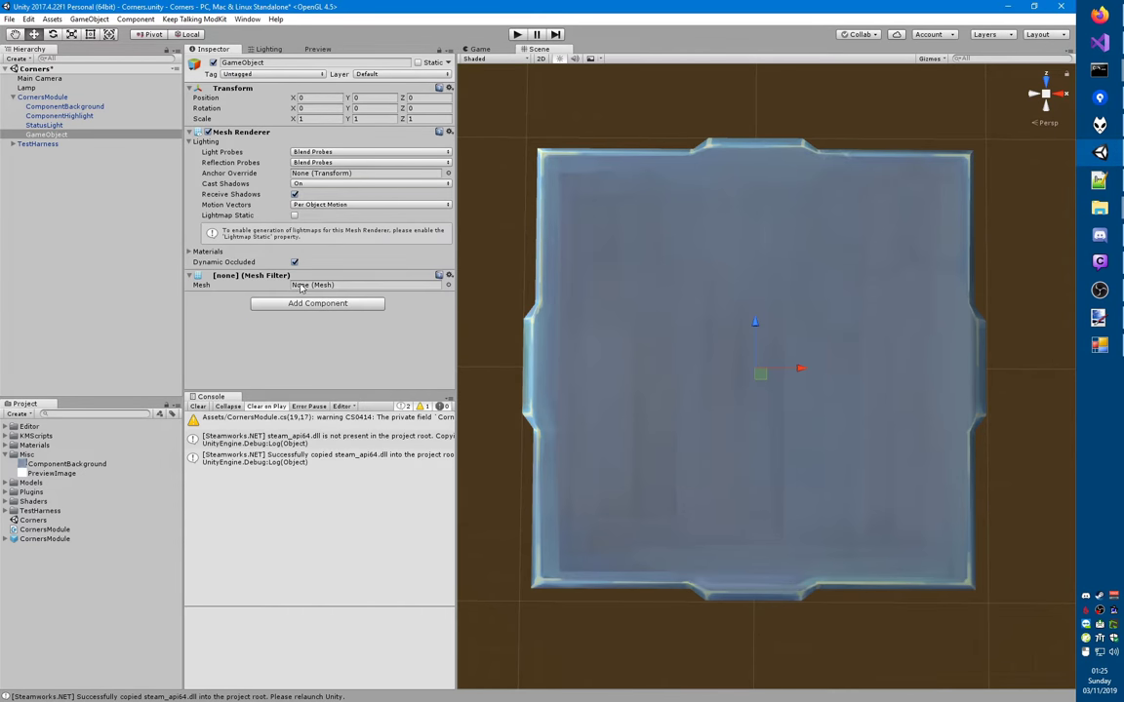
- Search the meshes available for the Mesh Filter for "cla", and close the selection without assigning one
left_click(300, 286)
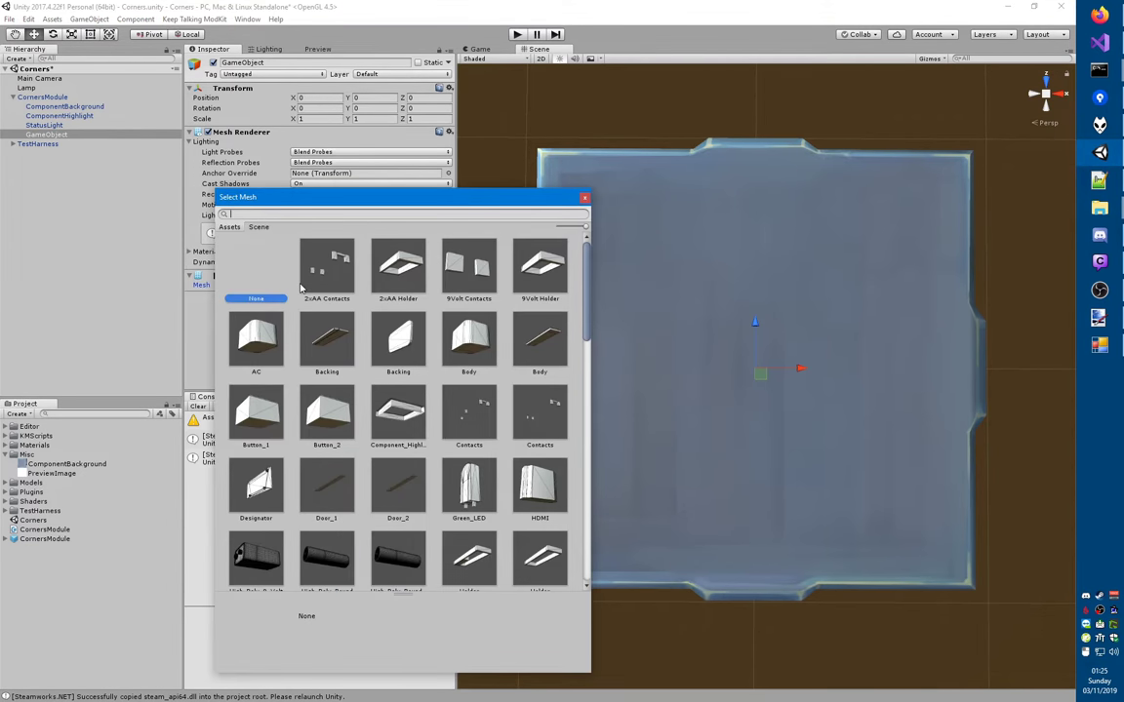
type("cla")
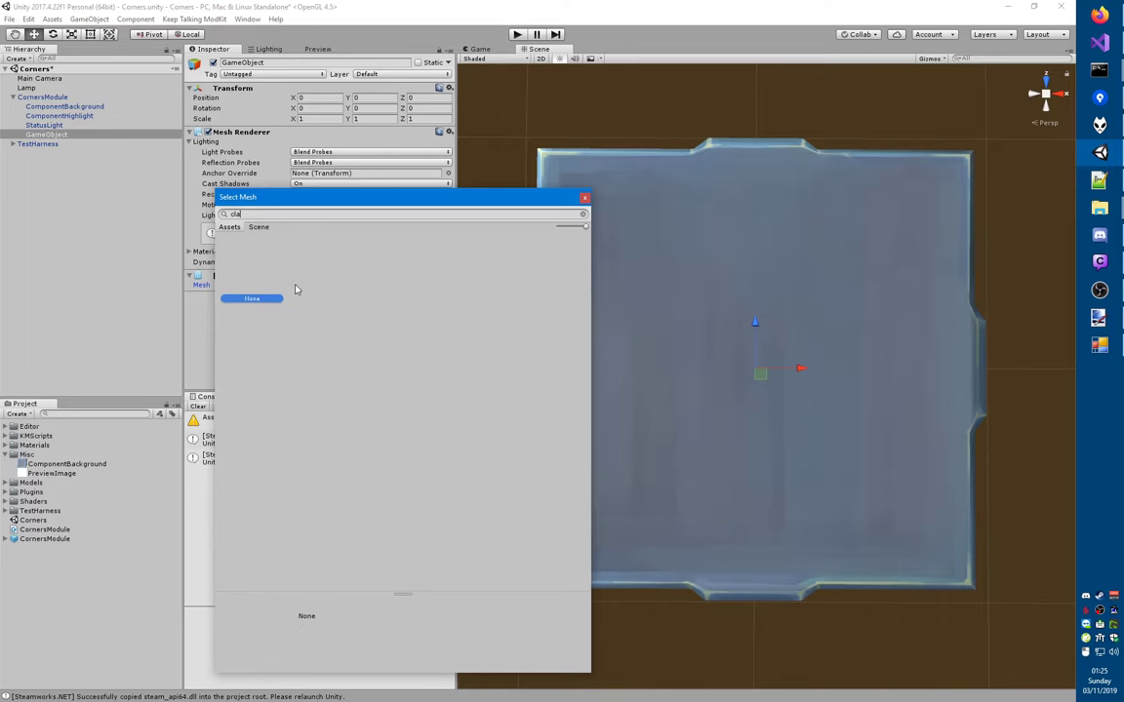
left_click(585, 199)
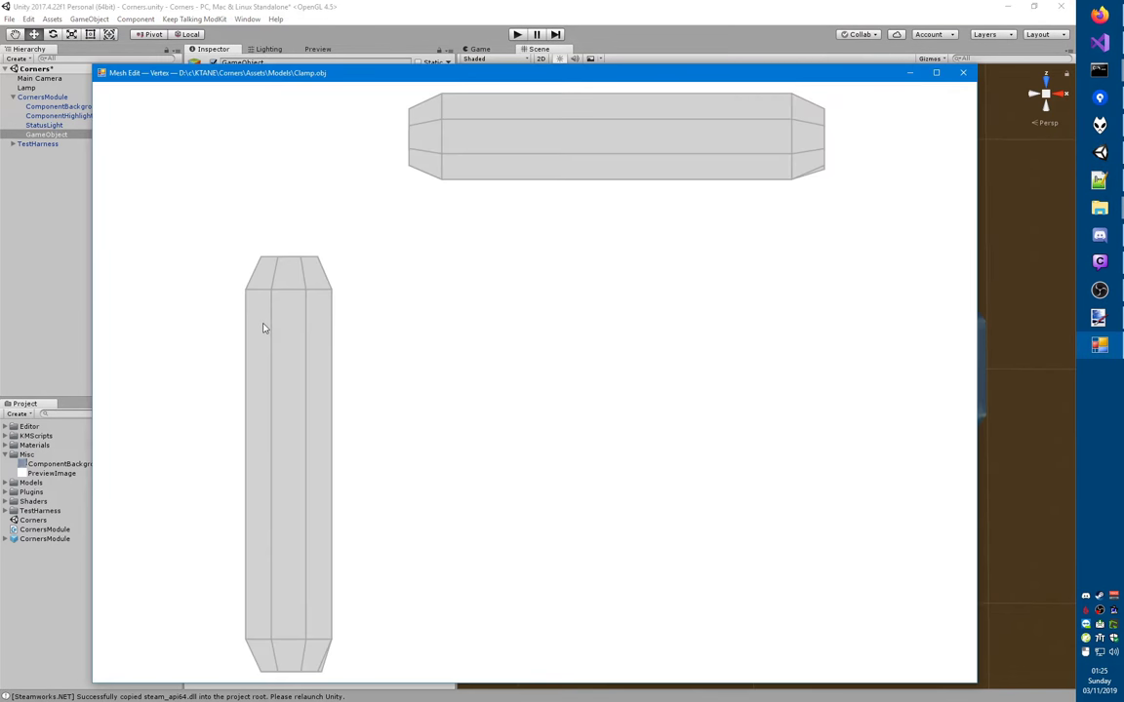
- Close Mesh Edit and reopen the edited Clamp.obj in Notepad++
key("alt+F4")
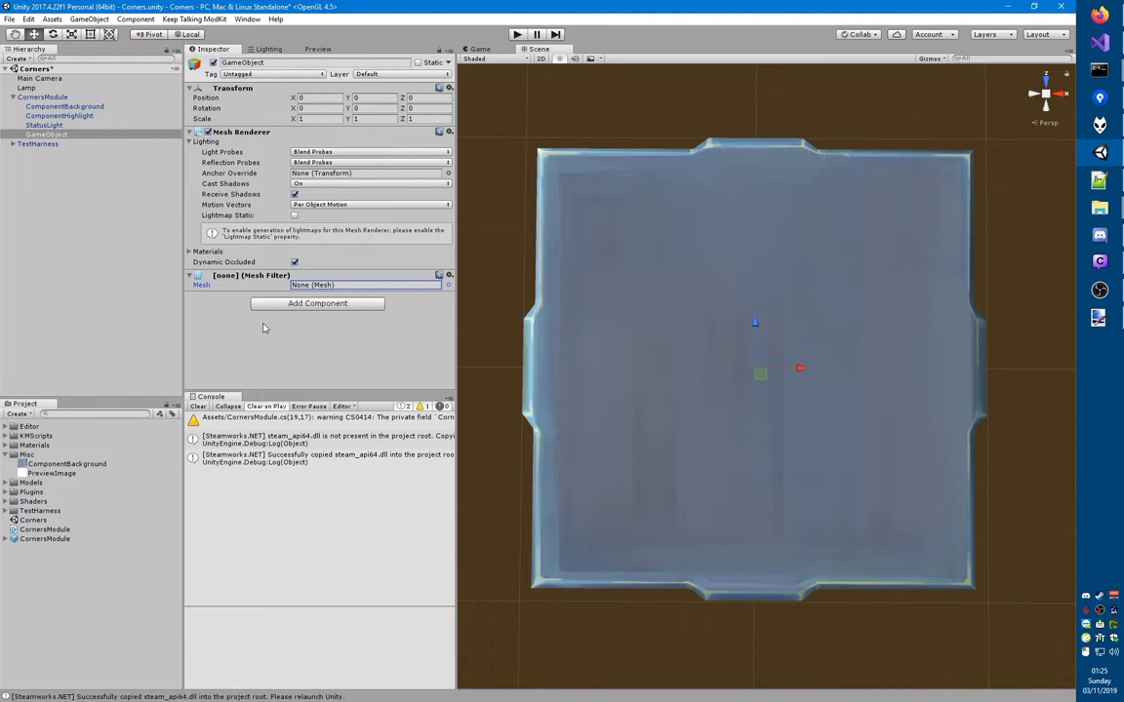
key("alt+Tab")
key("alt+f")
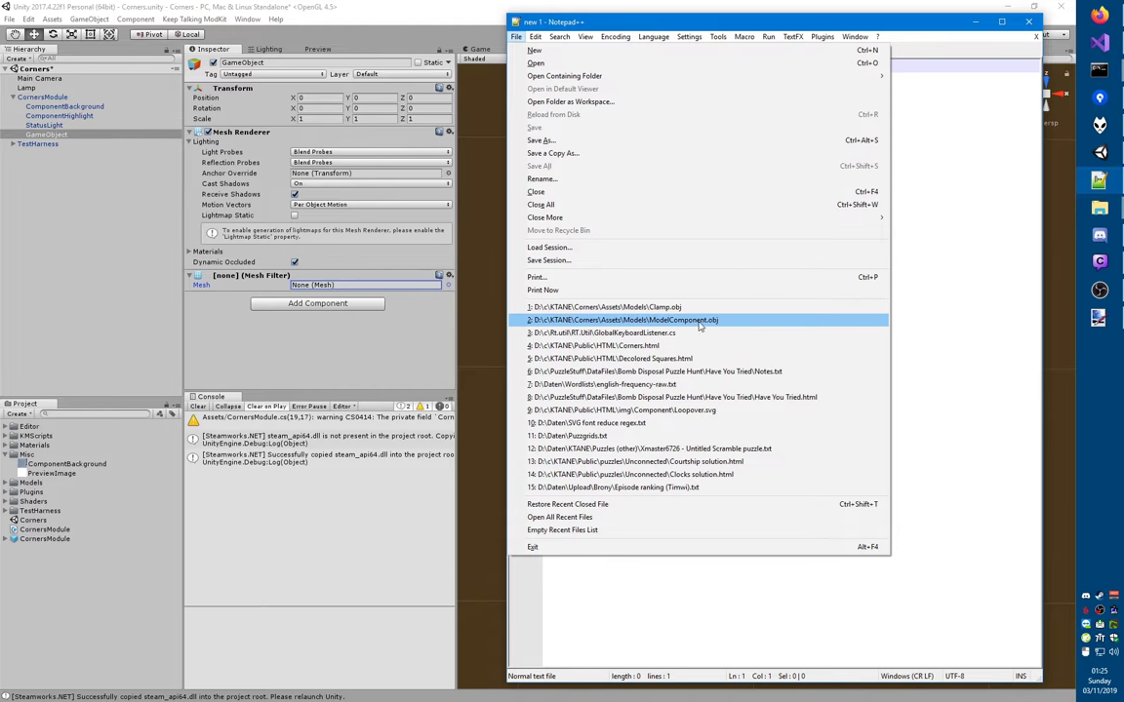
left_click(659, 307)
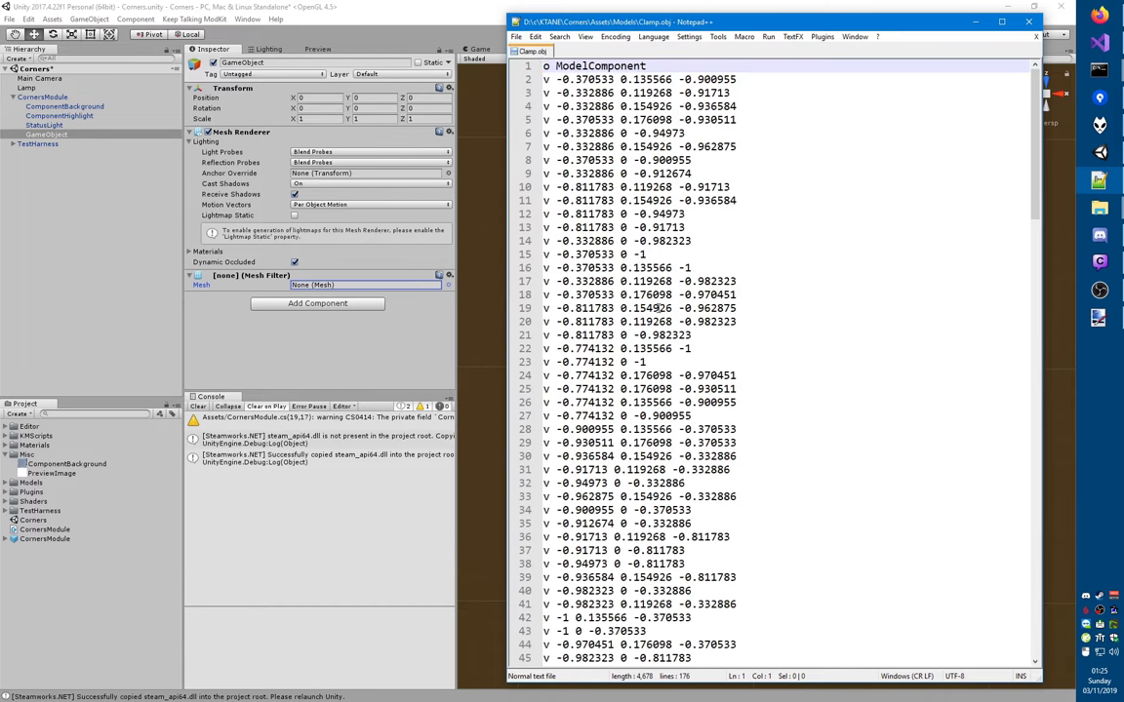
- Rename the object on the first line of Clamp.obj to Clamp and copy the new name
double_click(582, 65)
type("C")
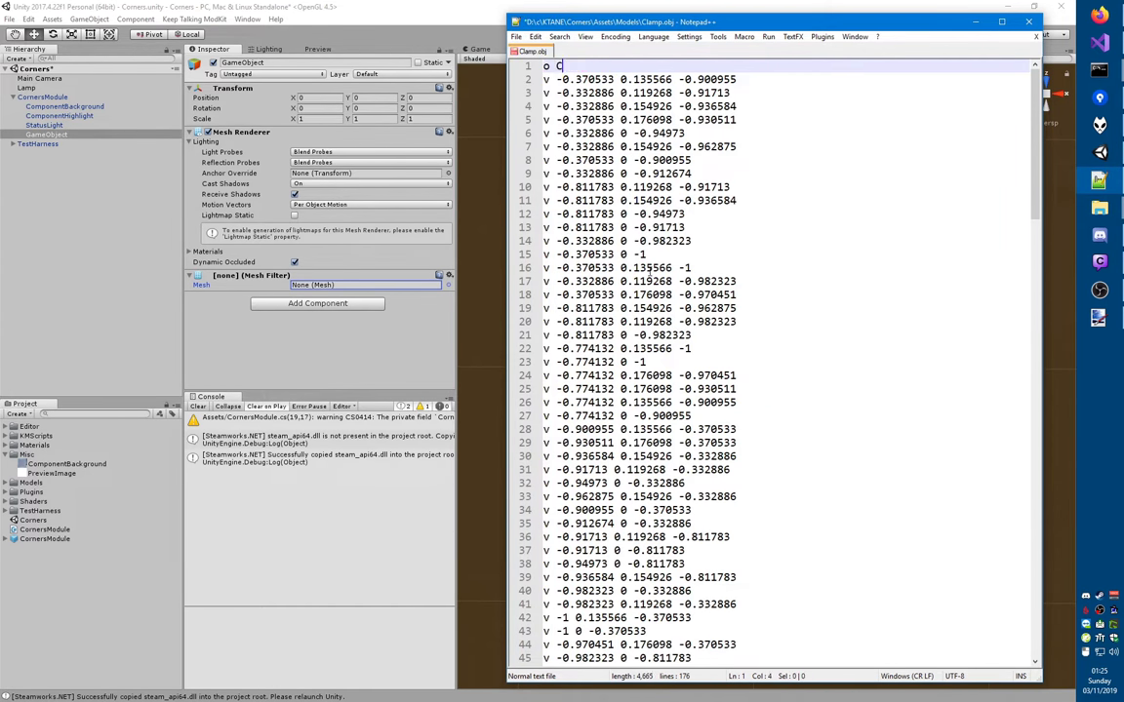
type("lamp")
key("ctrl+shift+Left")
key("ctrl+c")
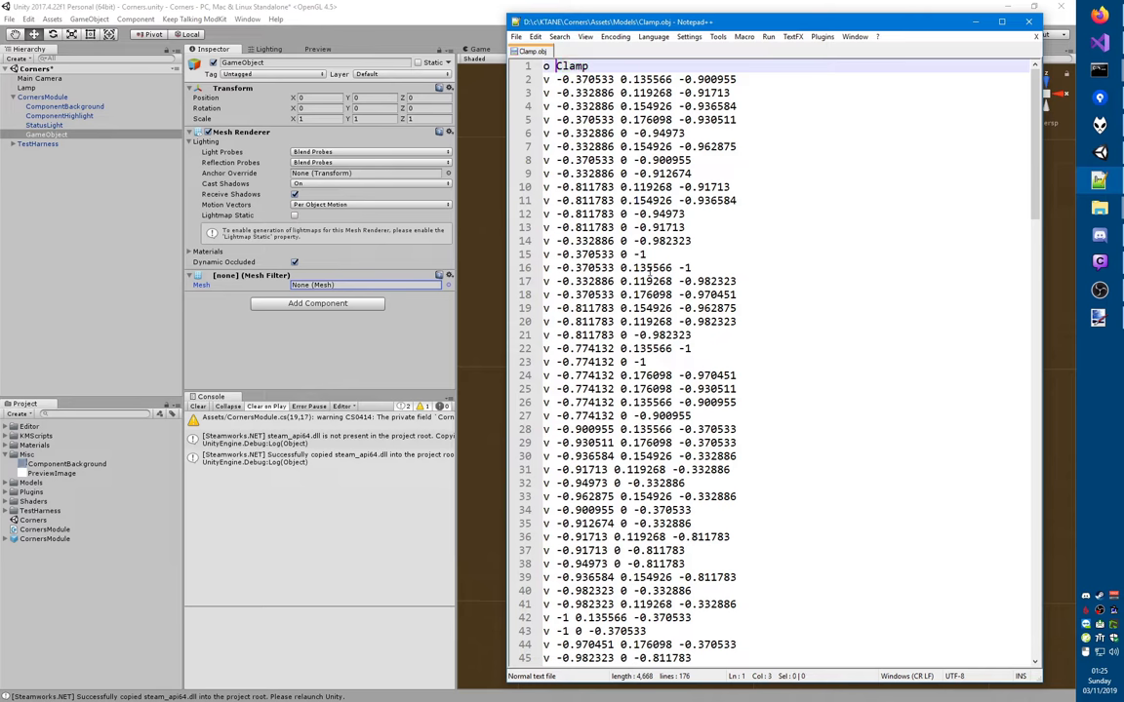
- Find "model" in the file without whole-word or case matching, and replace the group name with Clamp
key("ctrl+f")
type("model")
key("Escape")
key("ctrl+f")
key("alt+c")
key("alt+w")
key("Return")
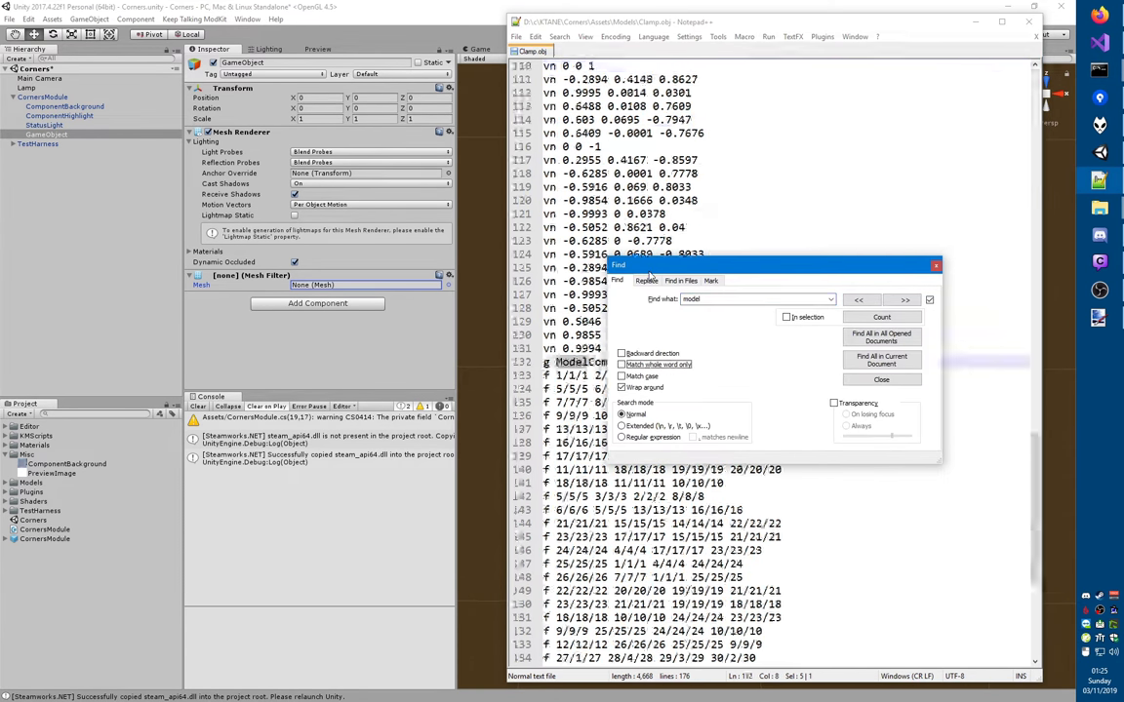
key("Escape")
key("Left")
key("shift+End")
key("ctrl+v")
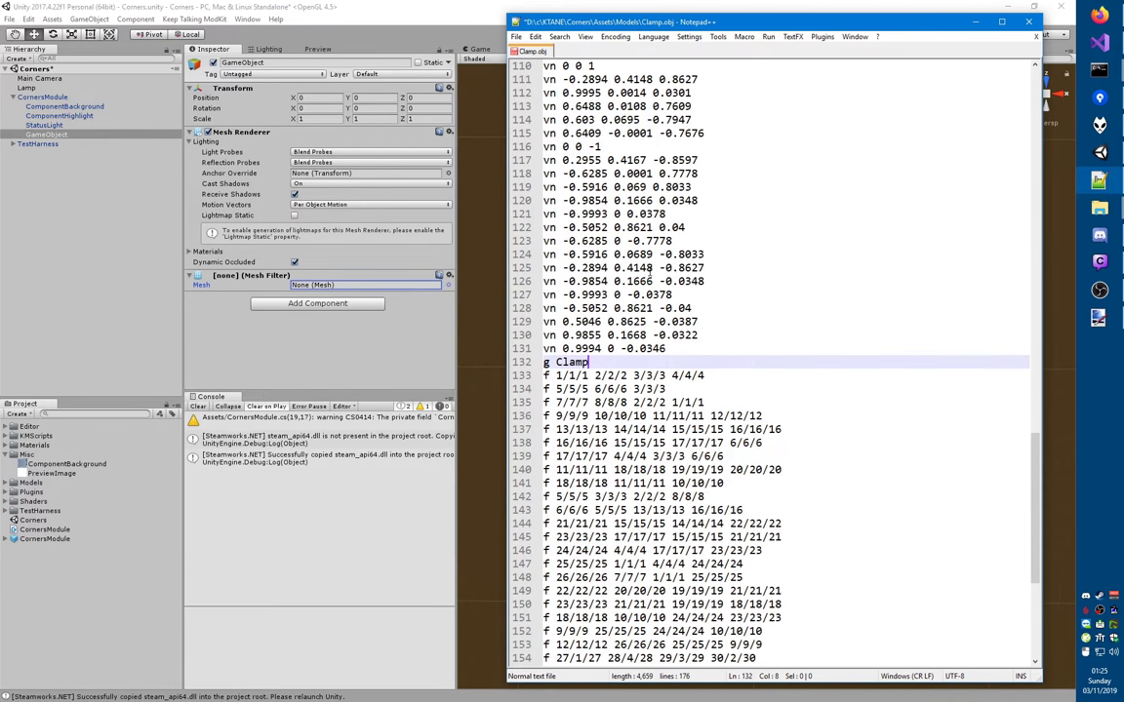
- Save and close Clamp.obj, and exit Notepad++ to return to Unity
key("ctrl+s")
key("ctrl+w")
key("alt+F4")
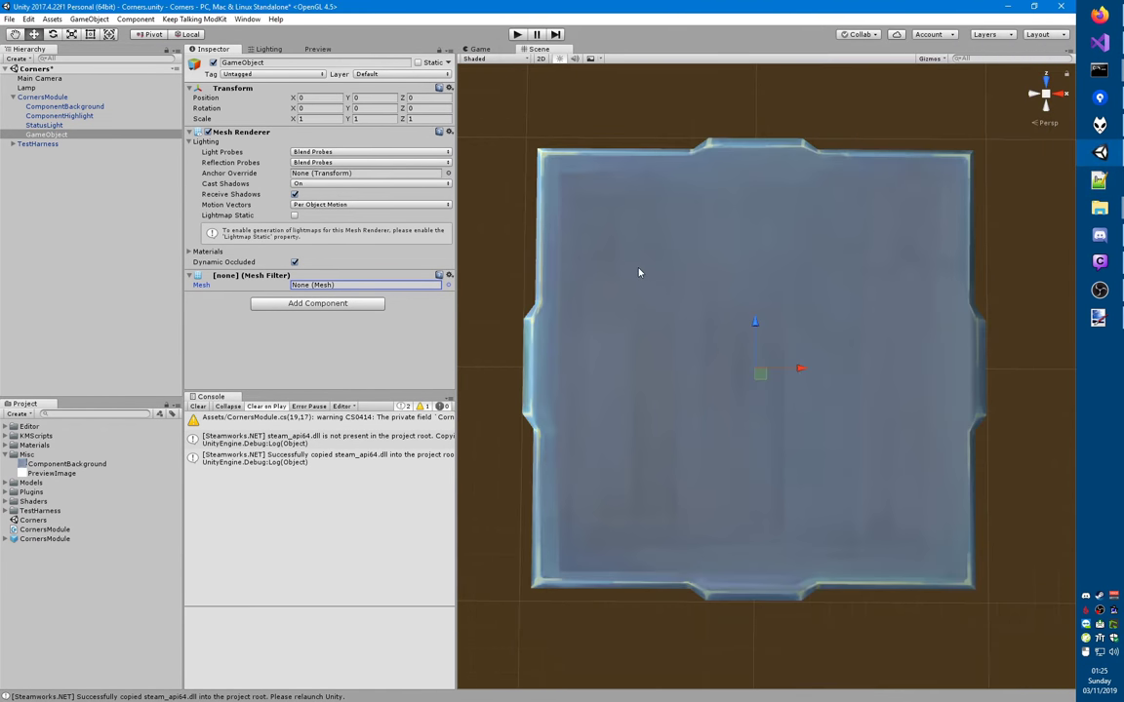
- Assign the Clamp mesh and the MatBackground material to the new GameObject under CornersModule
key("Return")
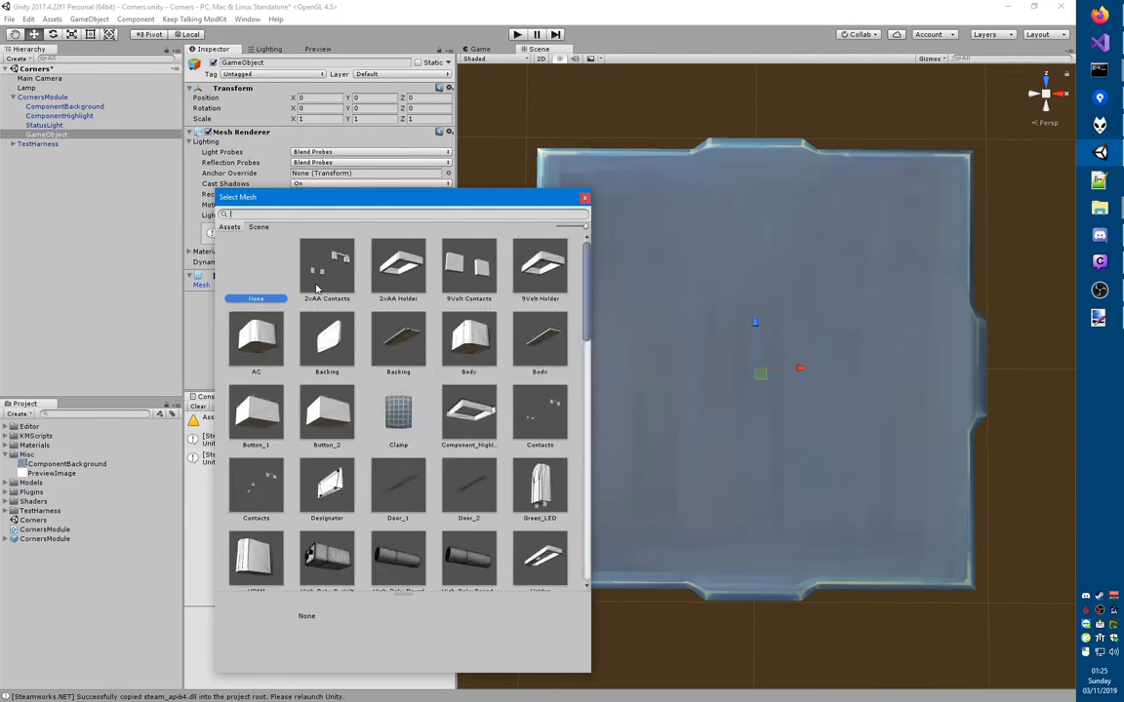
type("clamp")
double_click(316, 283)
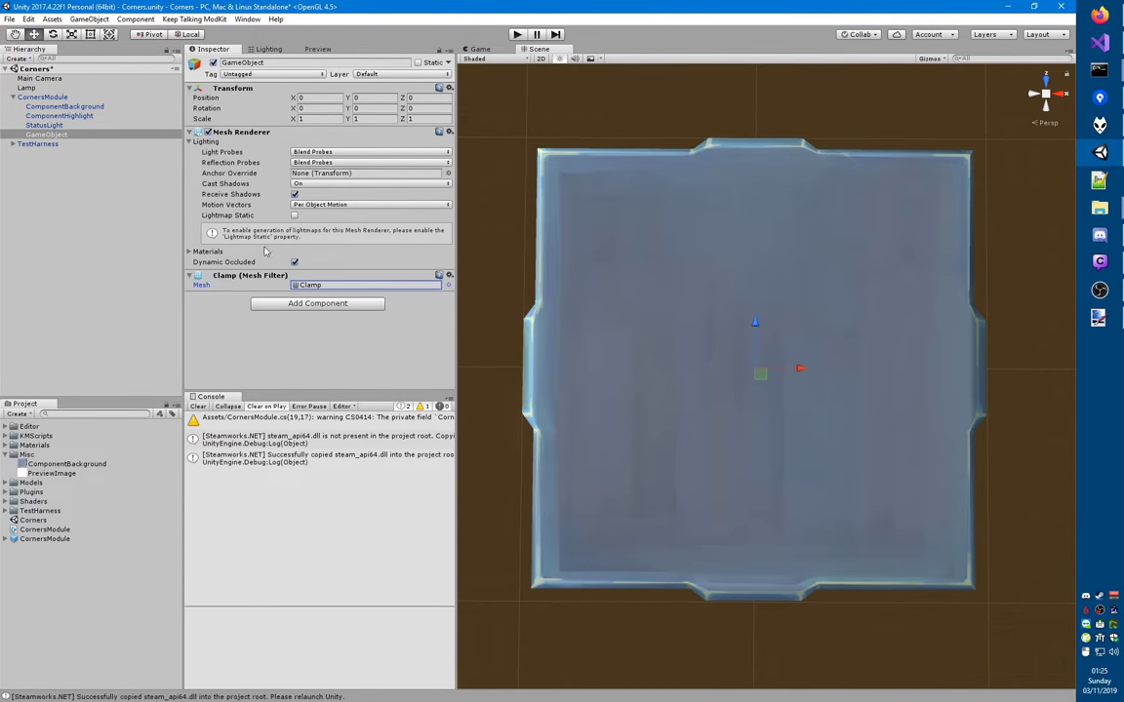
left_click(205, 252)
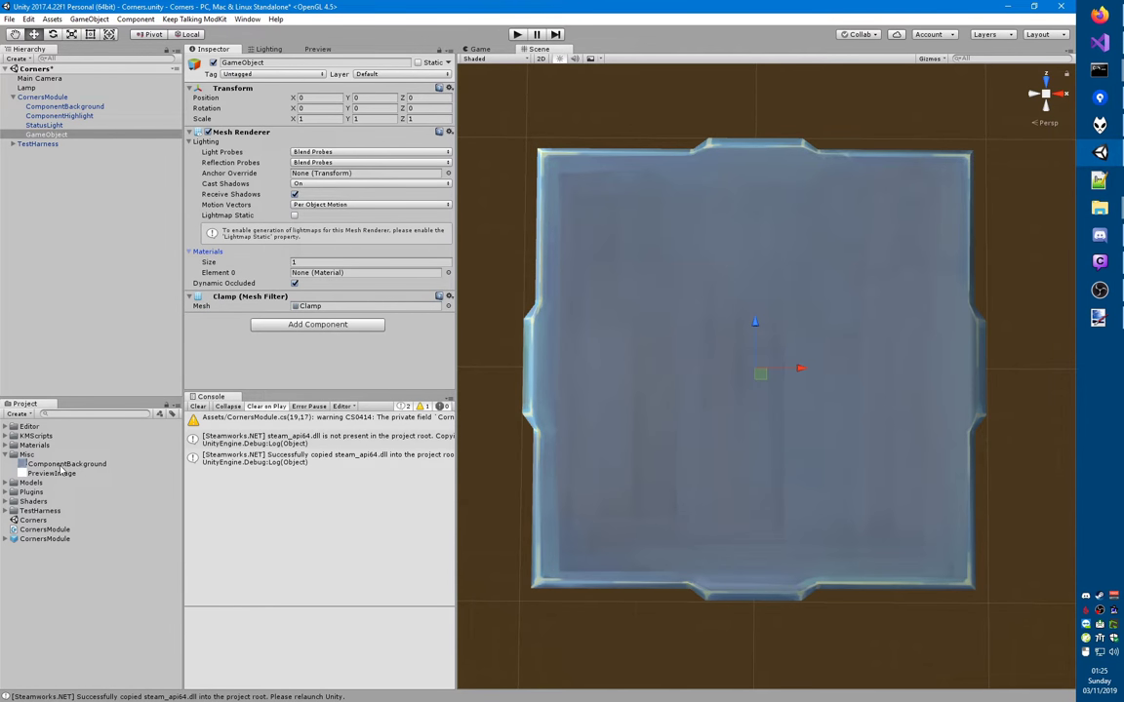
left_click(6, 445)
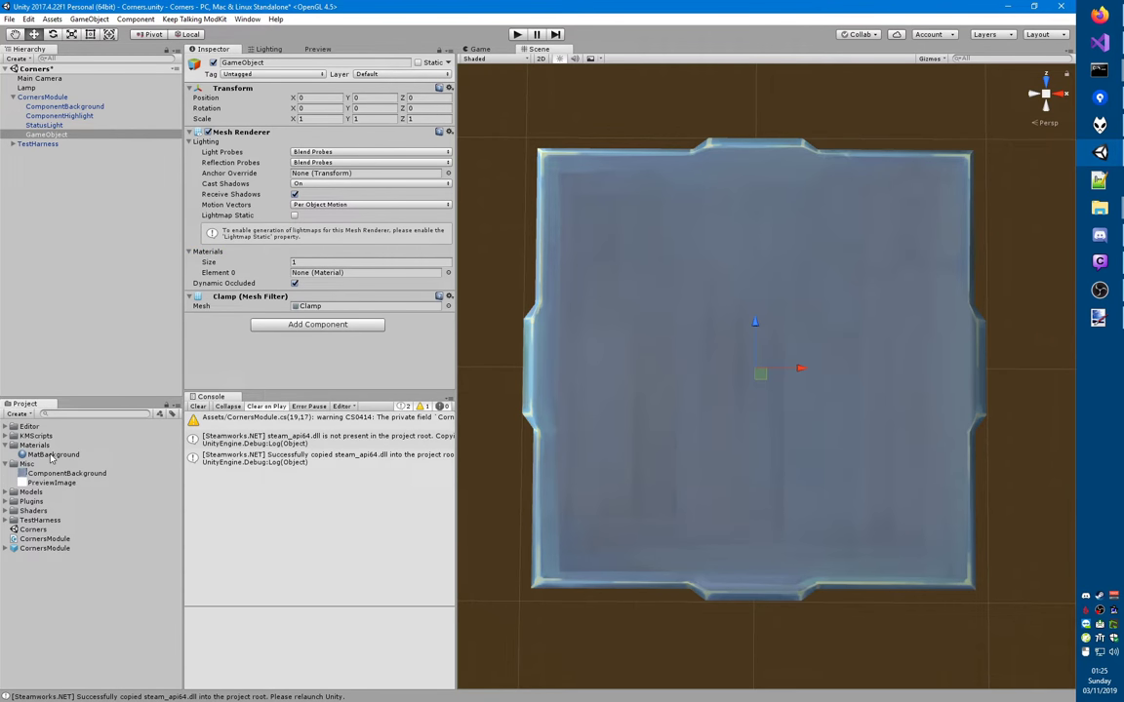
left_click_drag(51, 459, 322, 280)
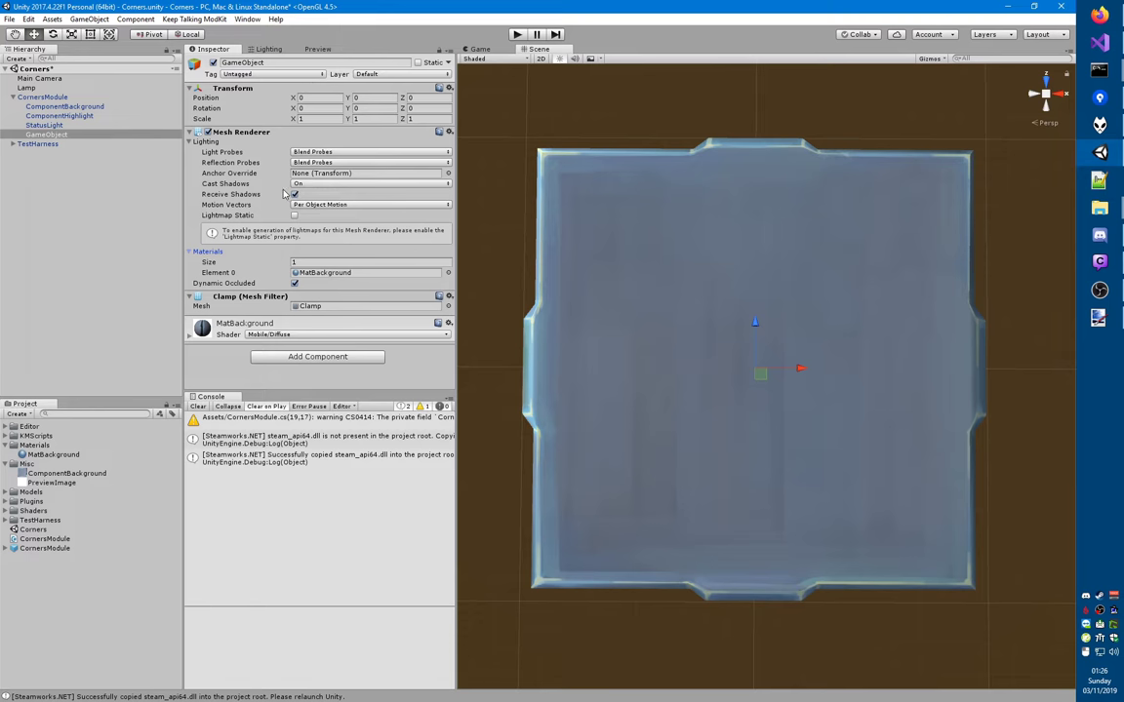
- Rename the new GameObject under CornersModule to Clamp
left_click(62, 133)
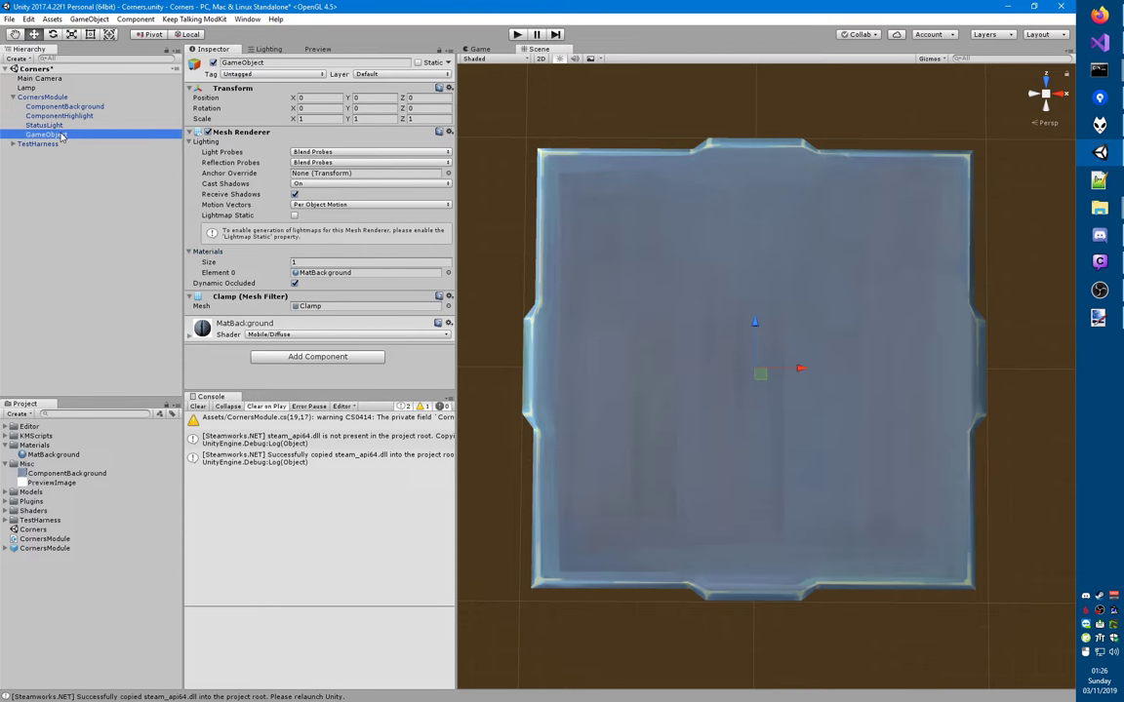
type("Clamp")
key("Return")
- Check ModelComponent's import scale, set the Clamp model's scale factor to 0.1, and apply it
left_click(7, 492)
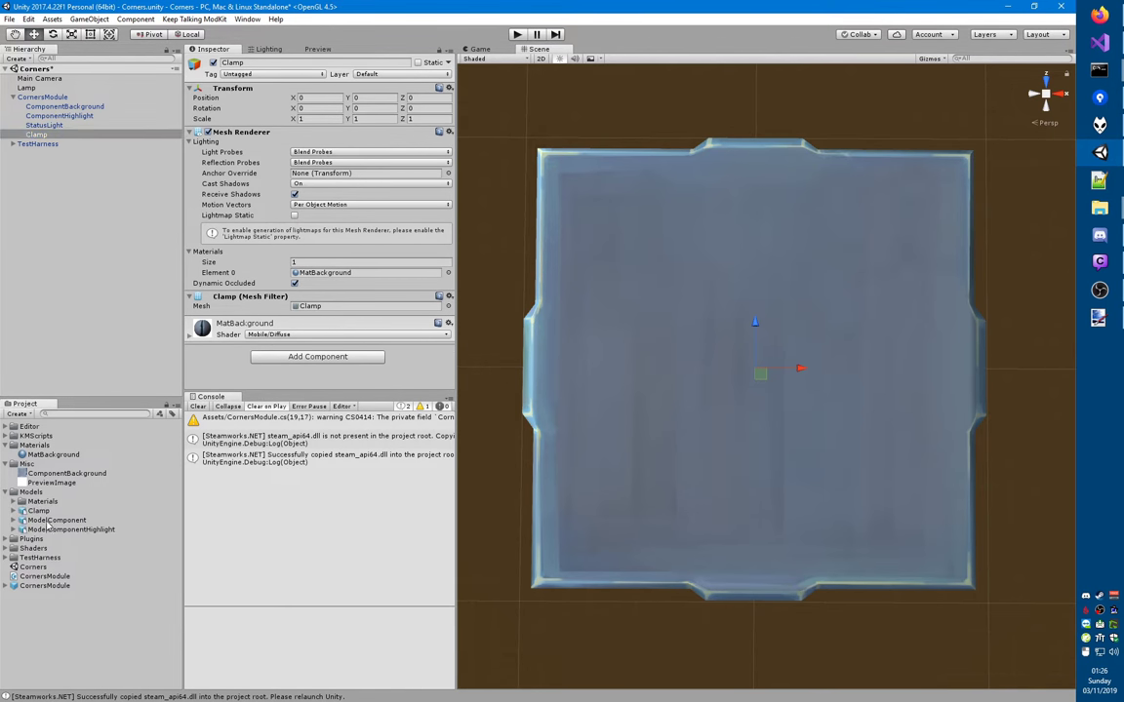
left_click(49, 521)
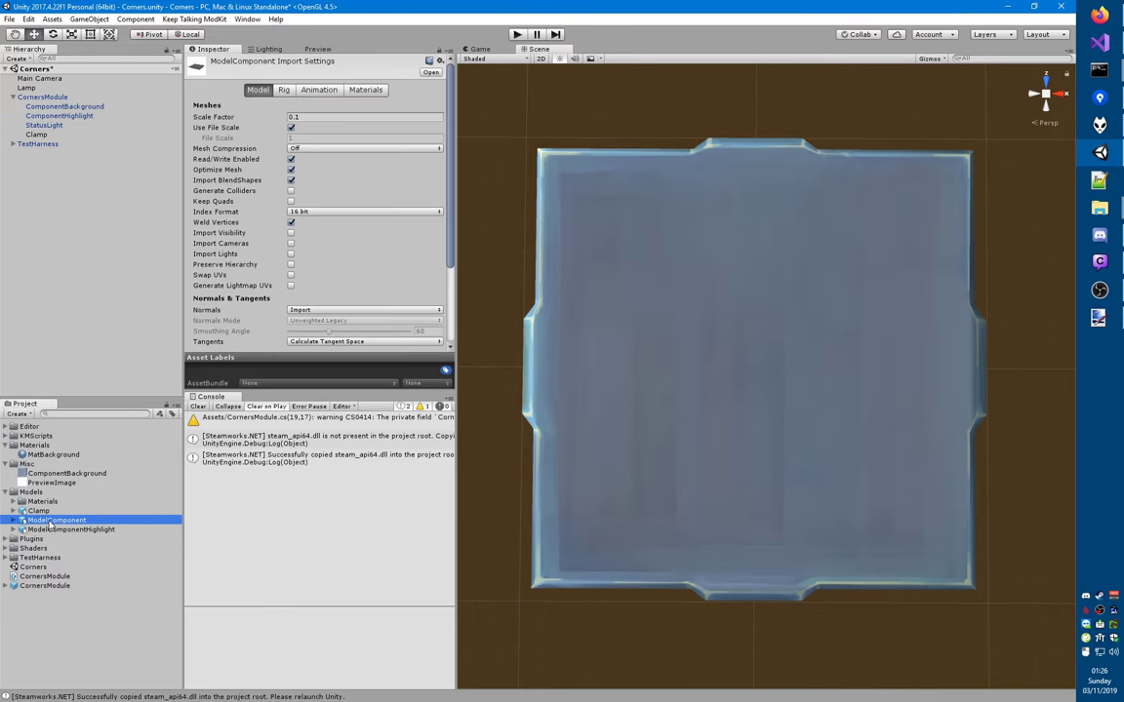
left_click(286, 117)
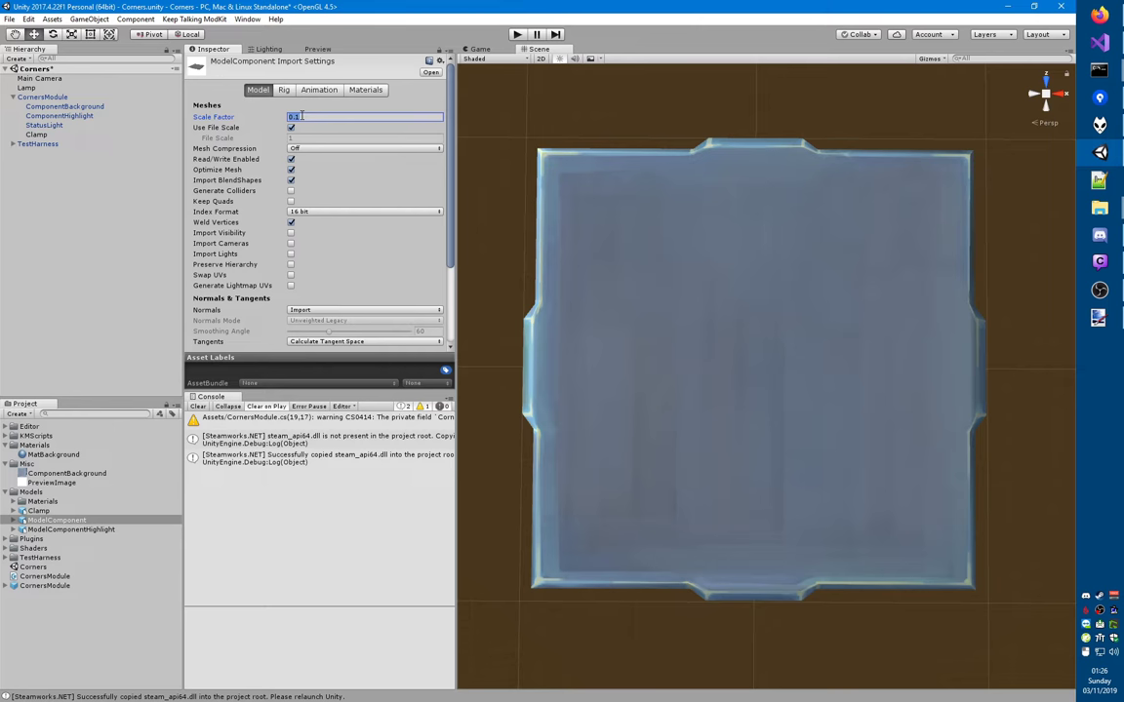
left_click(54, 511)
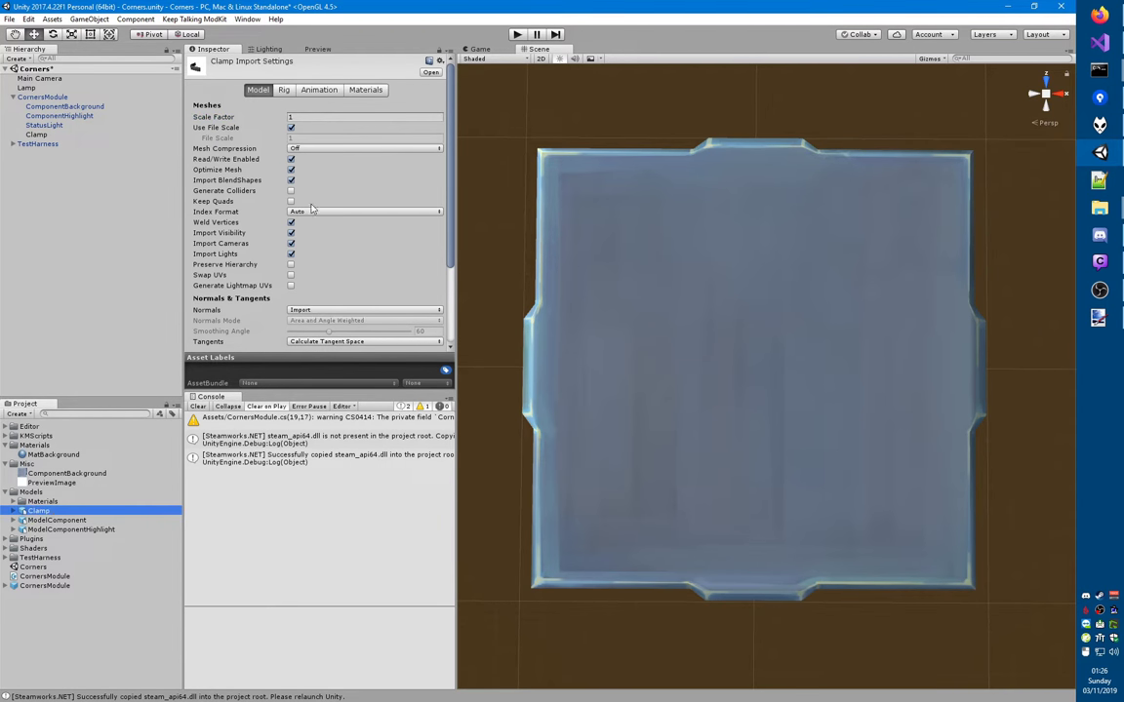
left_click(311, 115)
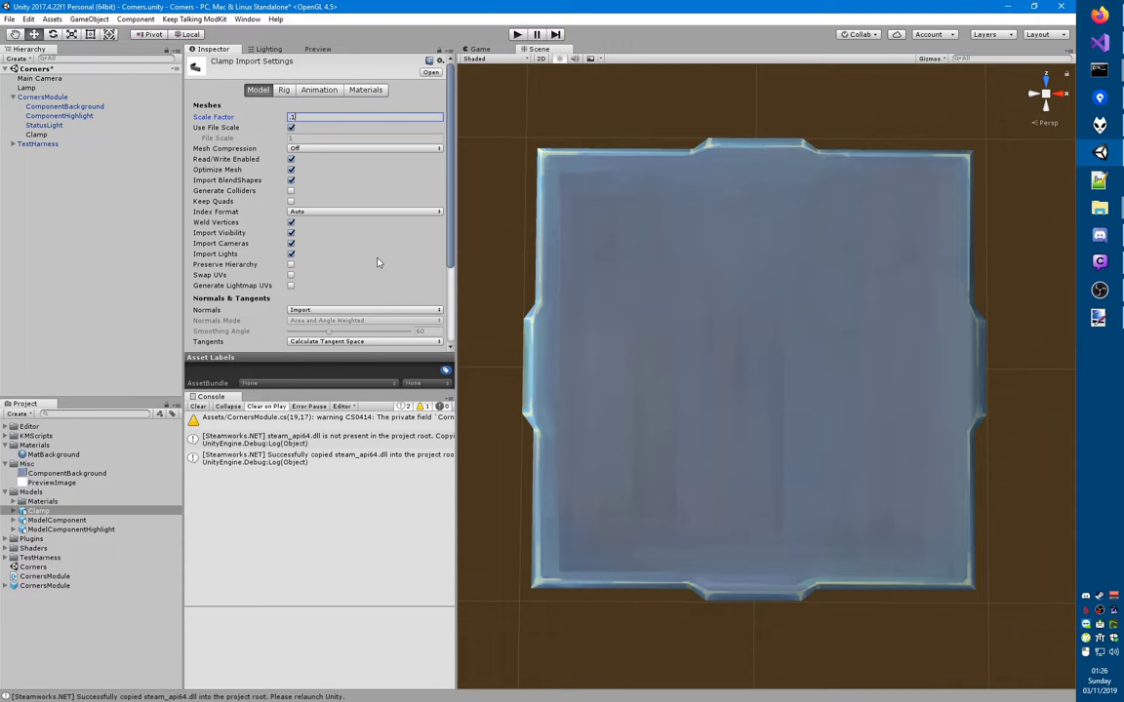
scroll(342, 237, "down", 3)
left_click(430, 245)
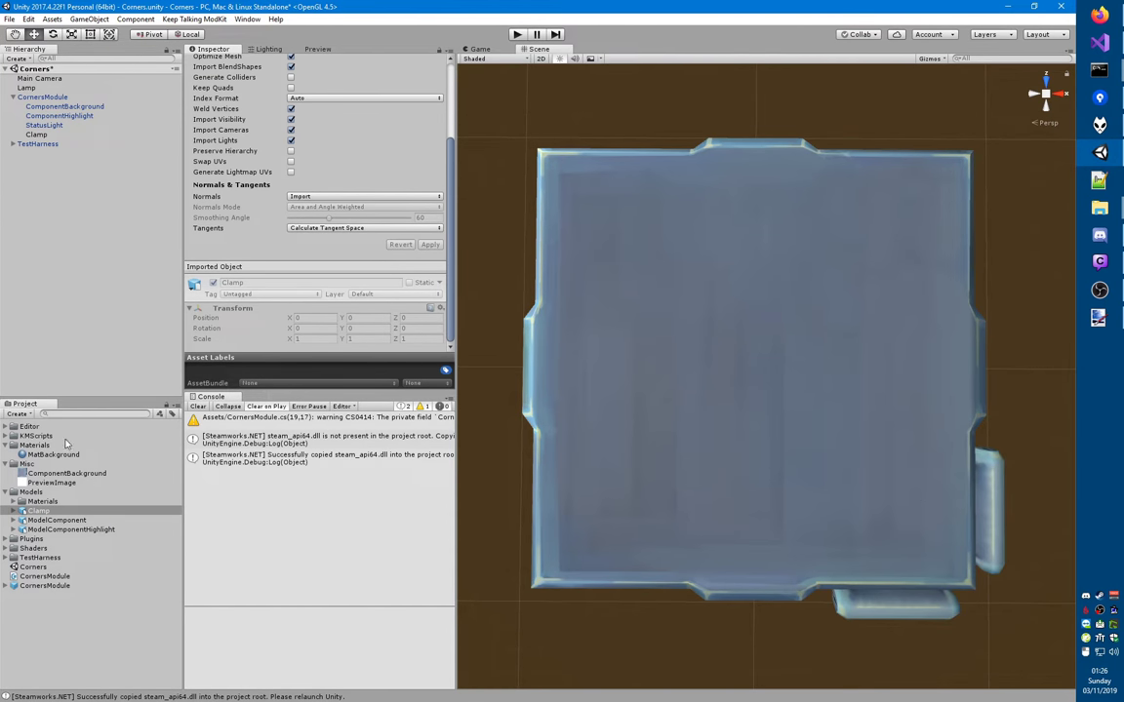
- Compare the Clamp import settings with ModelComponent's, set Clamp's index format to 16 bit, and apply the change
left_click(56, 520)
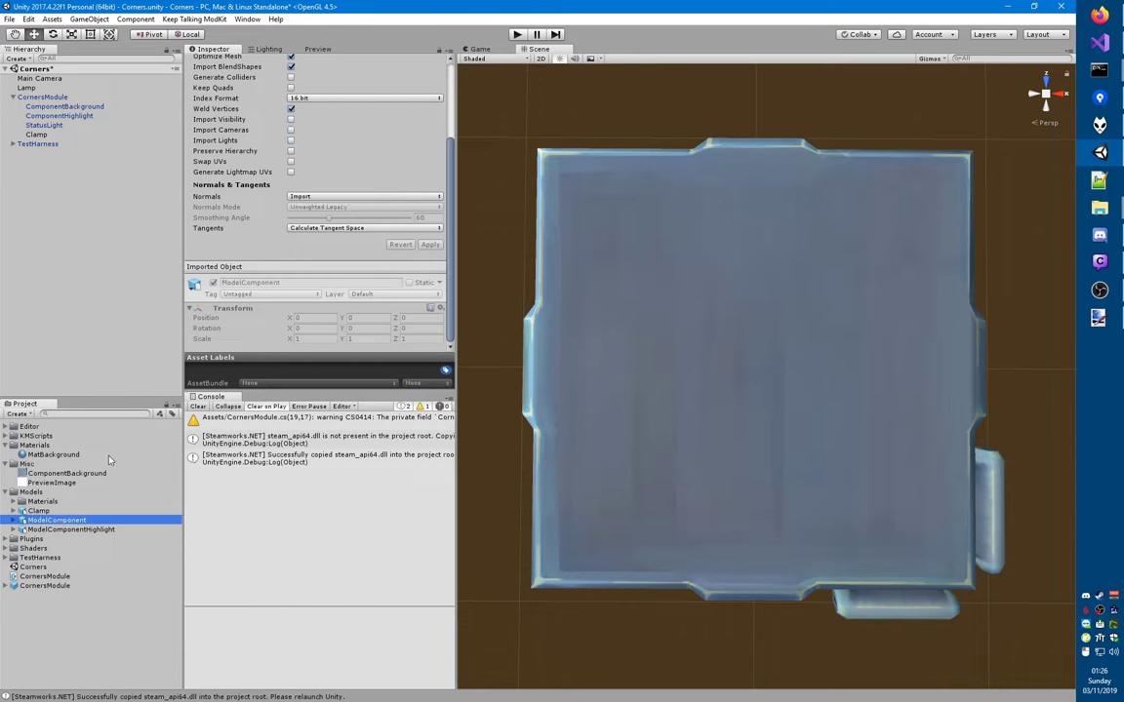
scroll(253, 263, "up", 4)
key("Up")
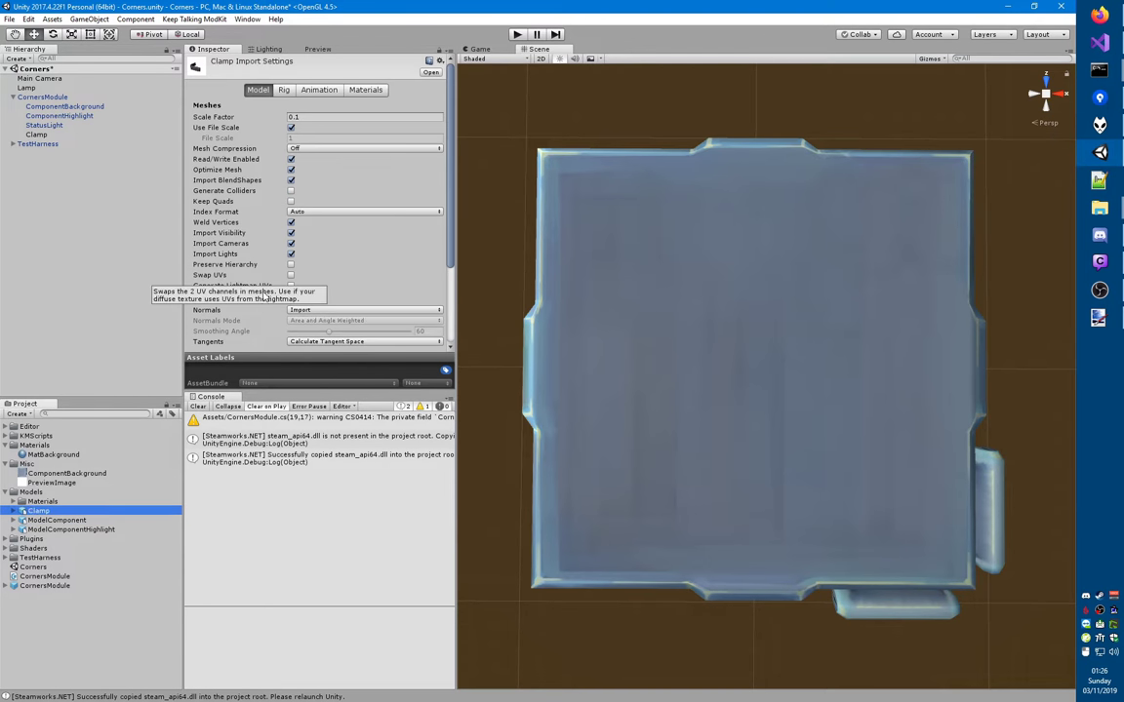
key("Down")
key("Up")
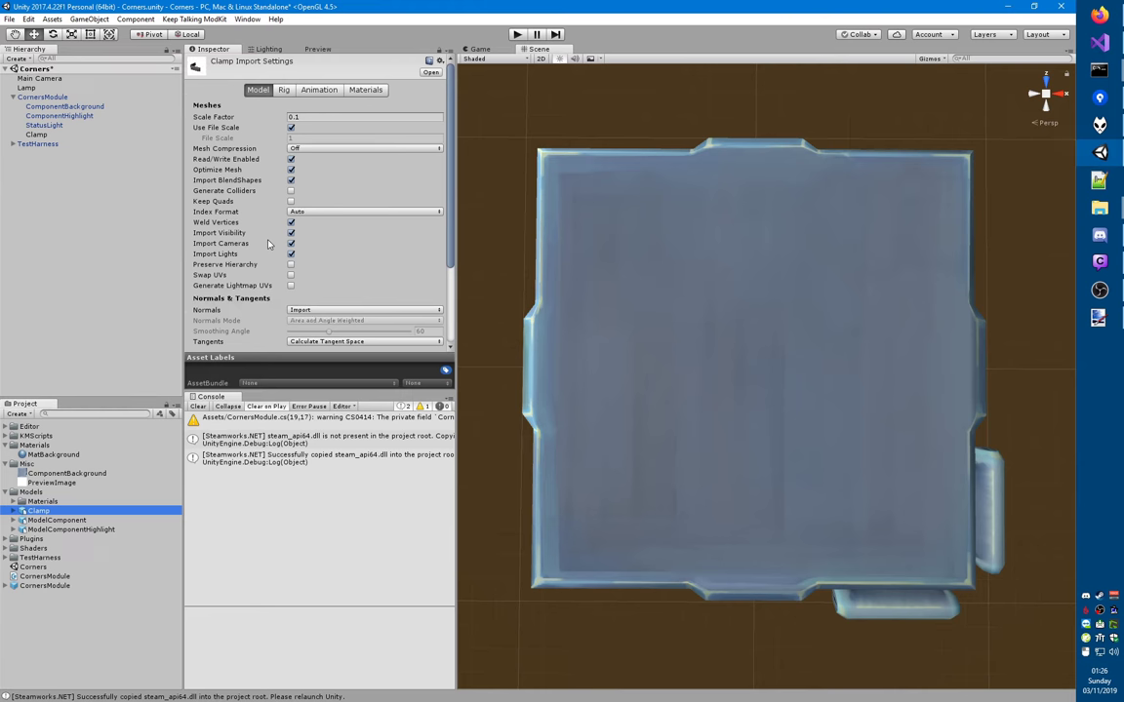
key("Down")
key("Up")
left_click(298, 212)
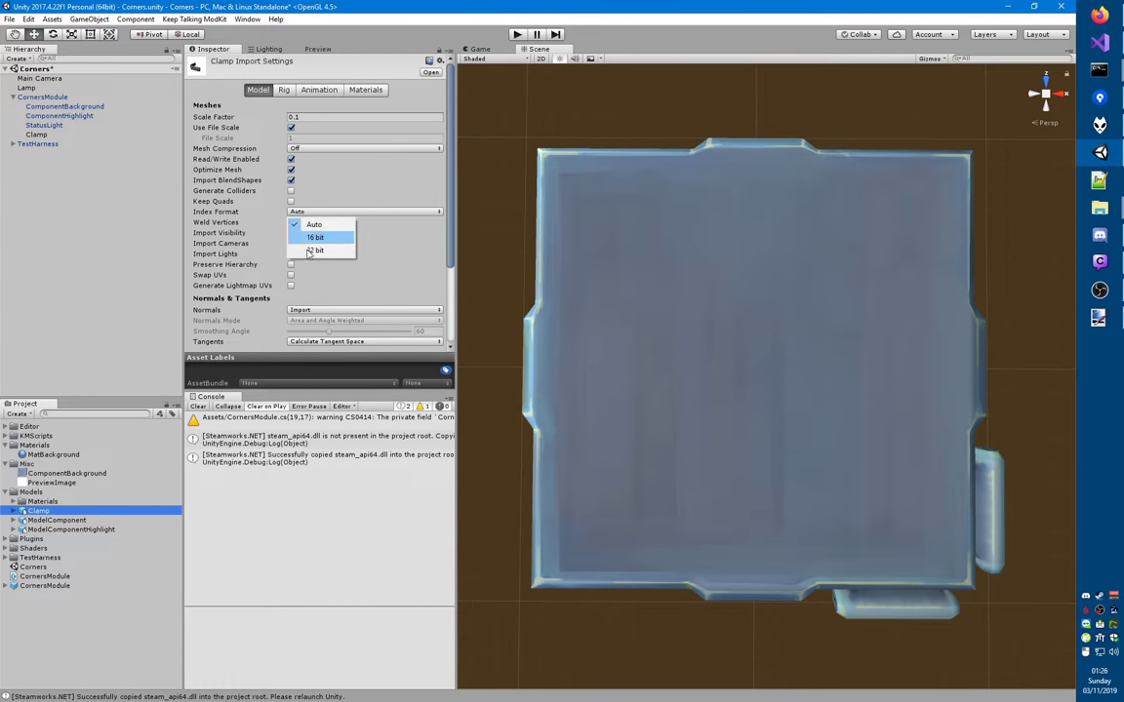
left_click(314, 237)
left_click(60, 520)
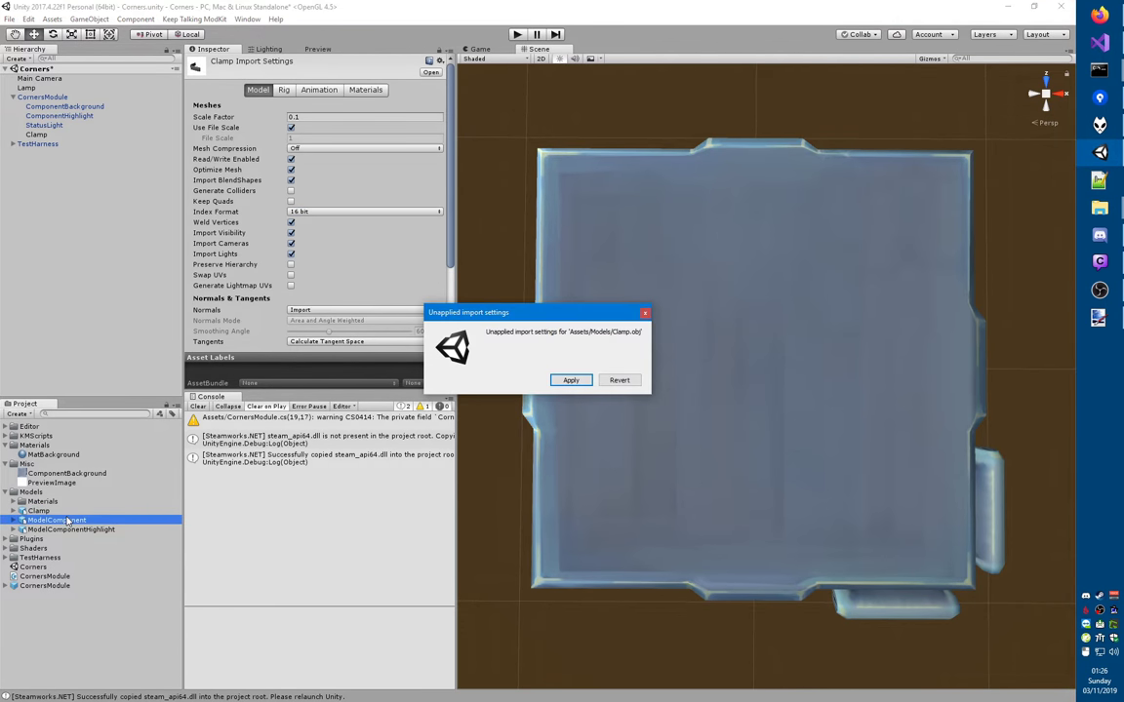
key("Return")
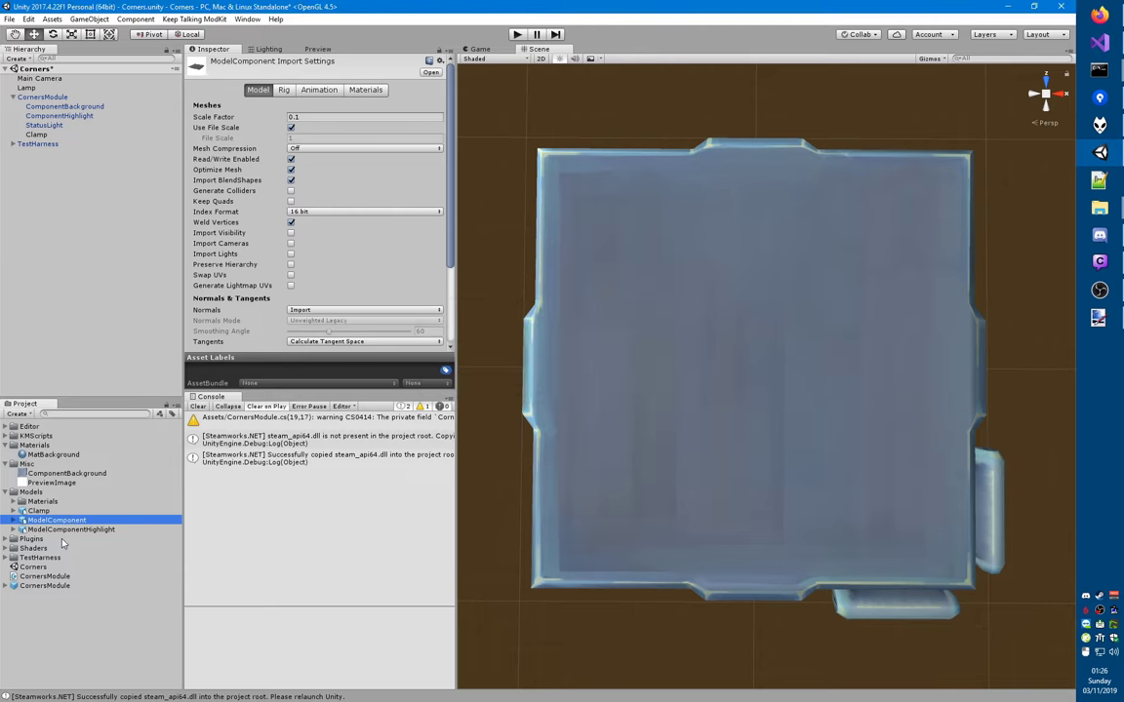
left_click(67, 512)
key("Down")
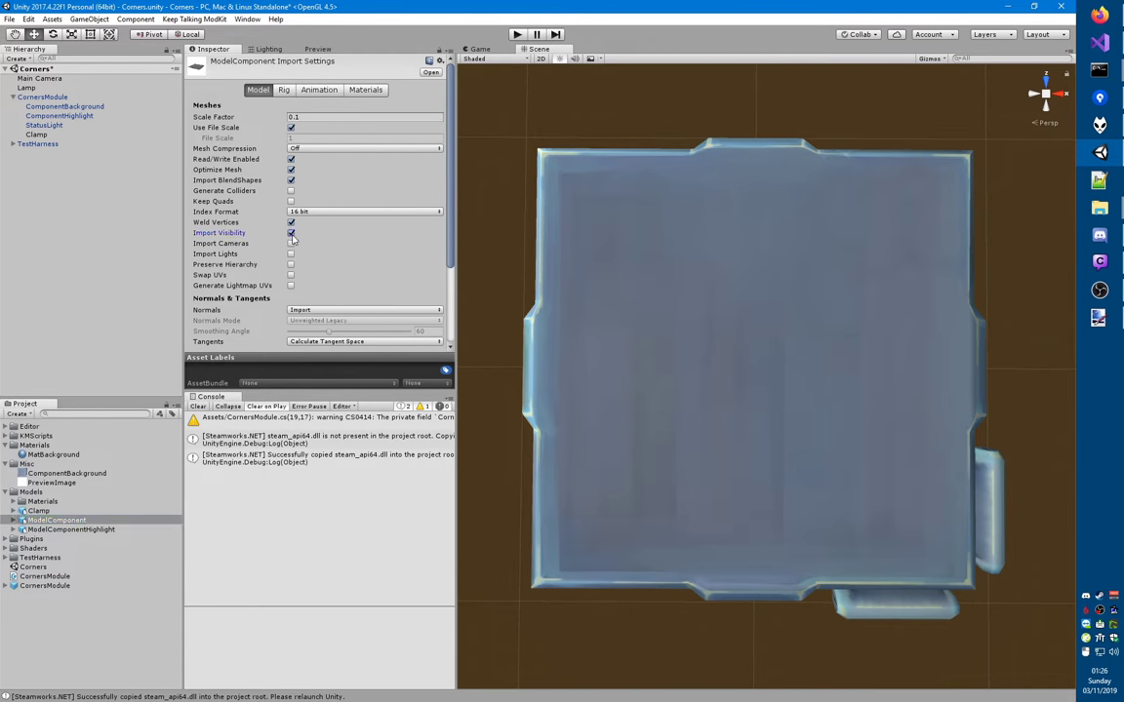
left_click(291, 243)
left_click(291, 232)
- Turn off Import Visibility, Import Cameras and Import Lights for the Clamp model and apply the settings
left_click(70, 511)
key("Return")
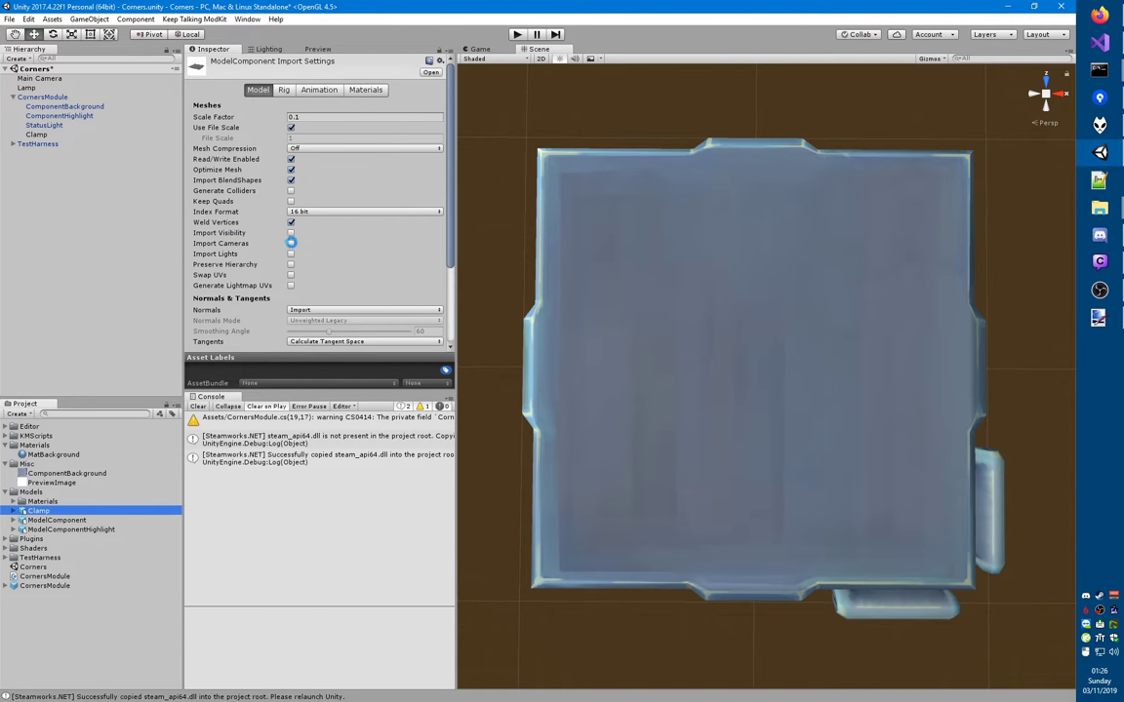
left_click(291, 234)
left_click(291, 243)
left_click(291, 253)
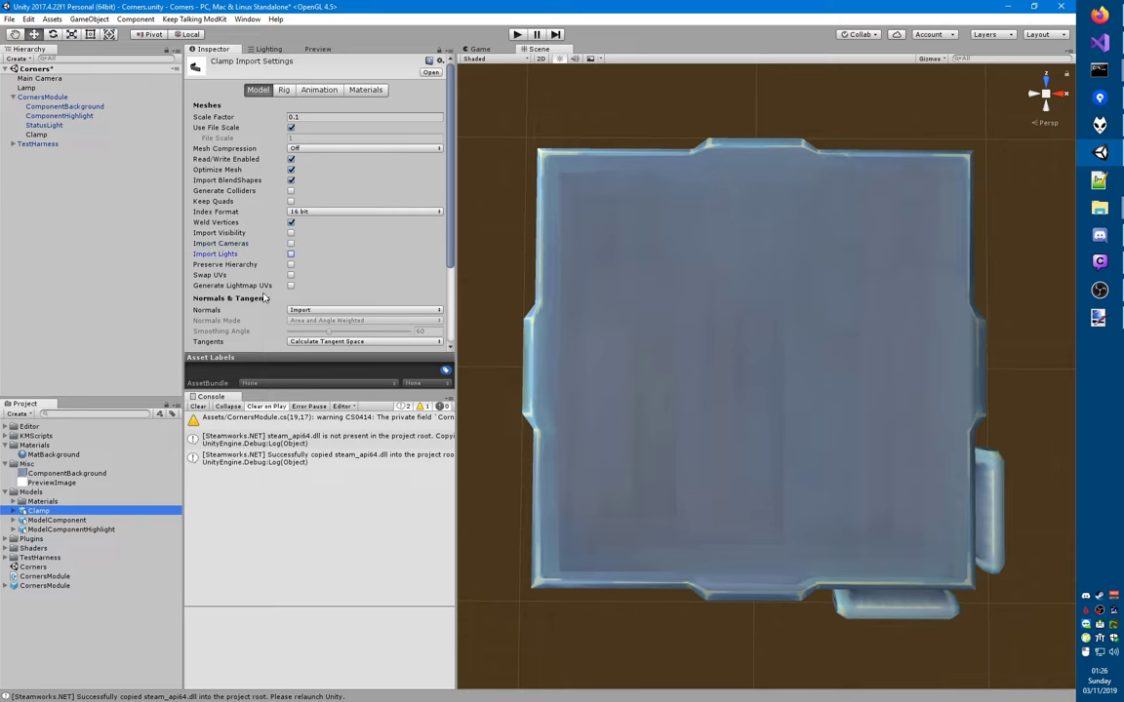
left_click(60, 520)
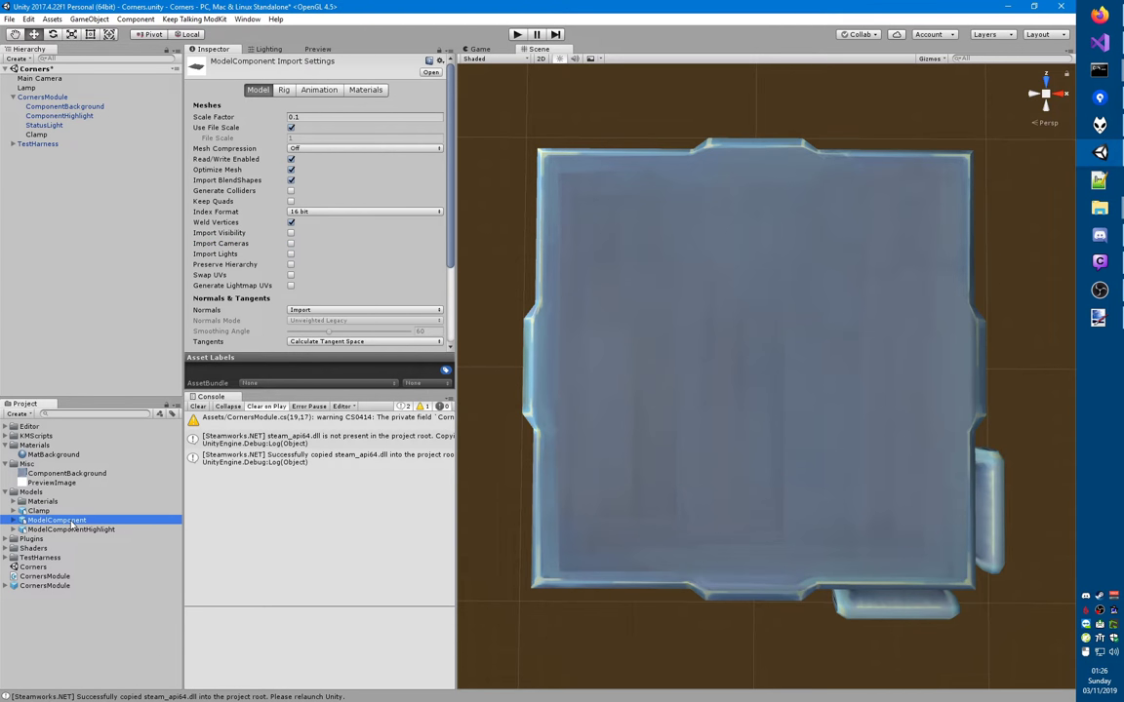
- Compare the remaining import settings of the Clamp and ModelComponent models, including normals, tangents and the imported object's transform
left_click(61, 510)
key("Down")
key("Up")
key("Down")
key("Up")
key("Down")
key("Up")
key("Down")
key("Up")
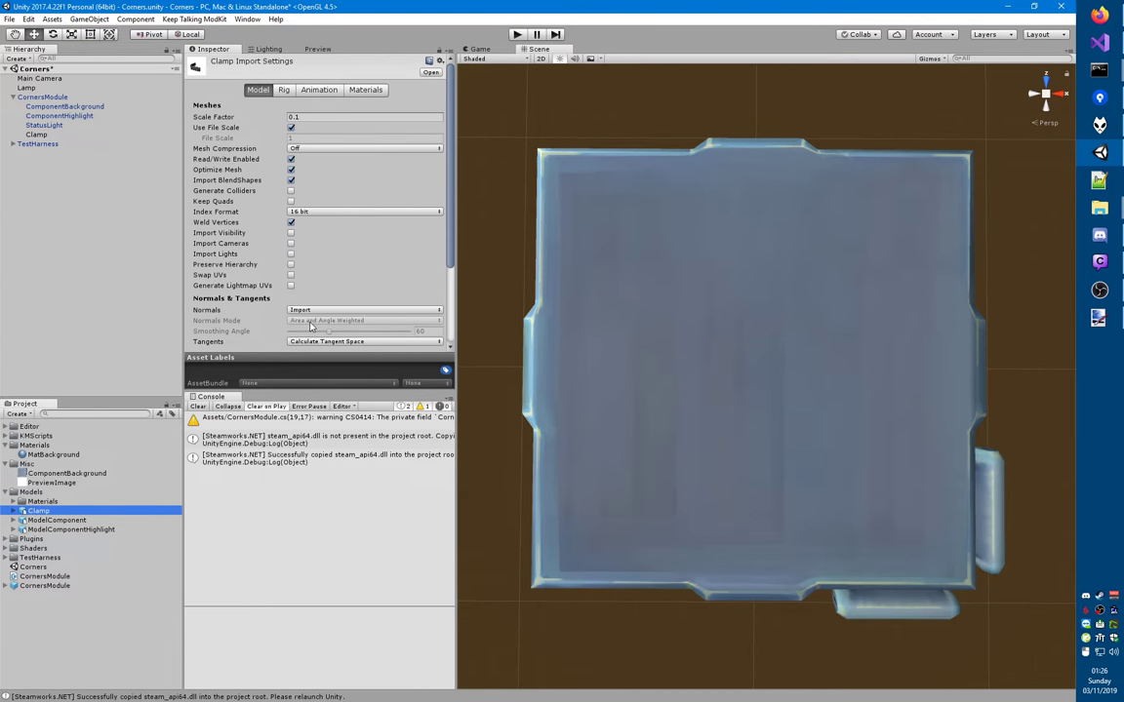
key("Down")
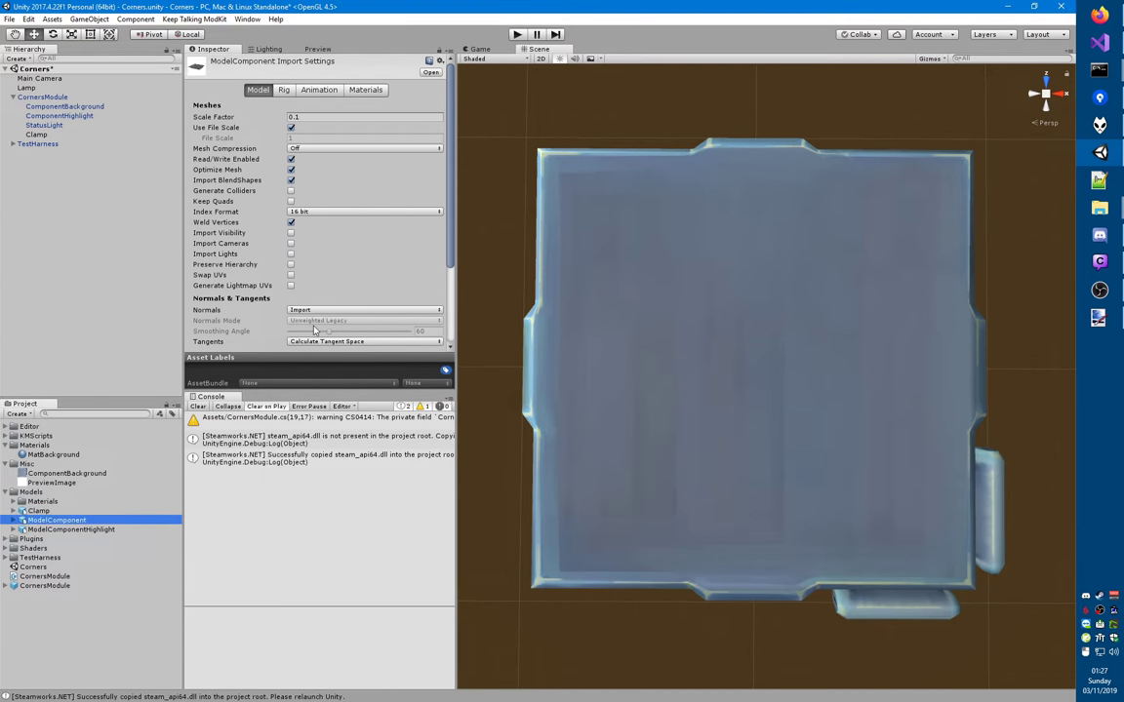
key("Up")
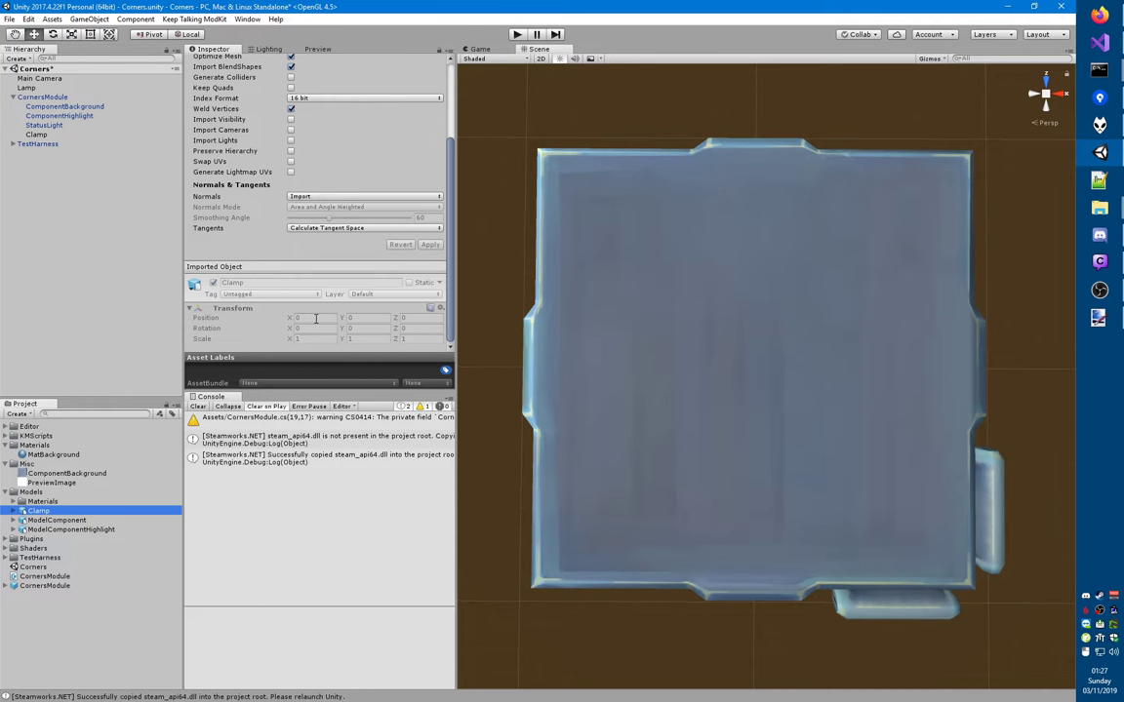
key("Down")
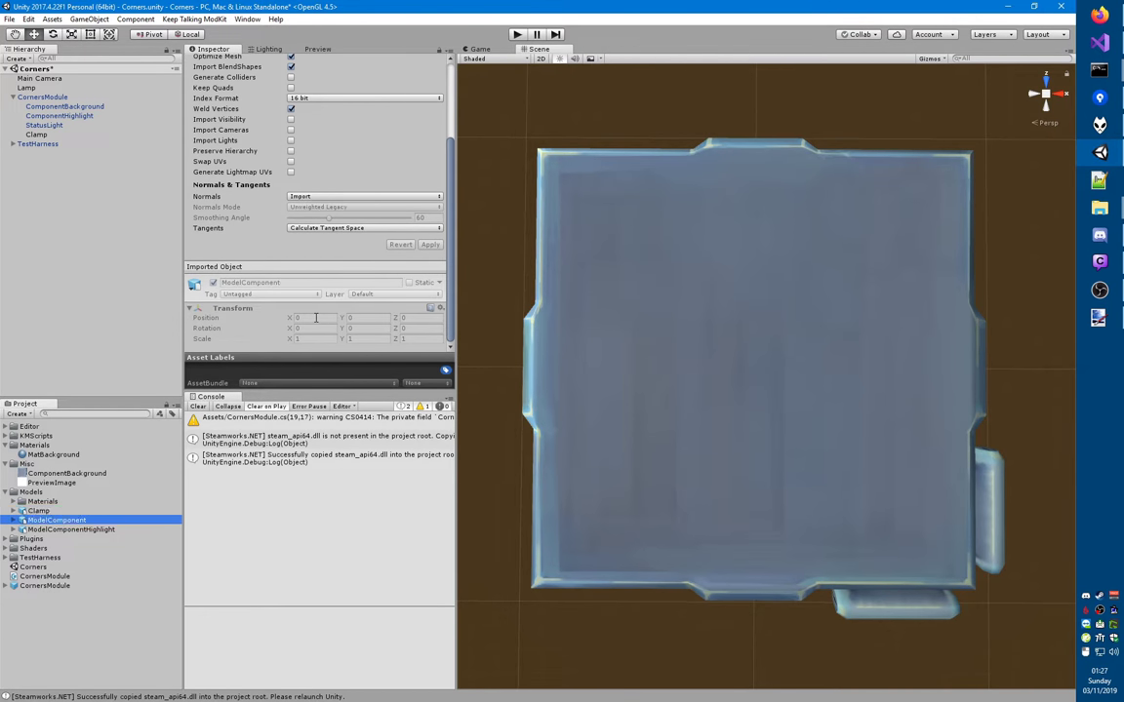
key("Up")
key("Down")
key("Up")
key("Down")
key("Up")
key("Down")
key("Up")
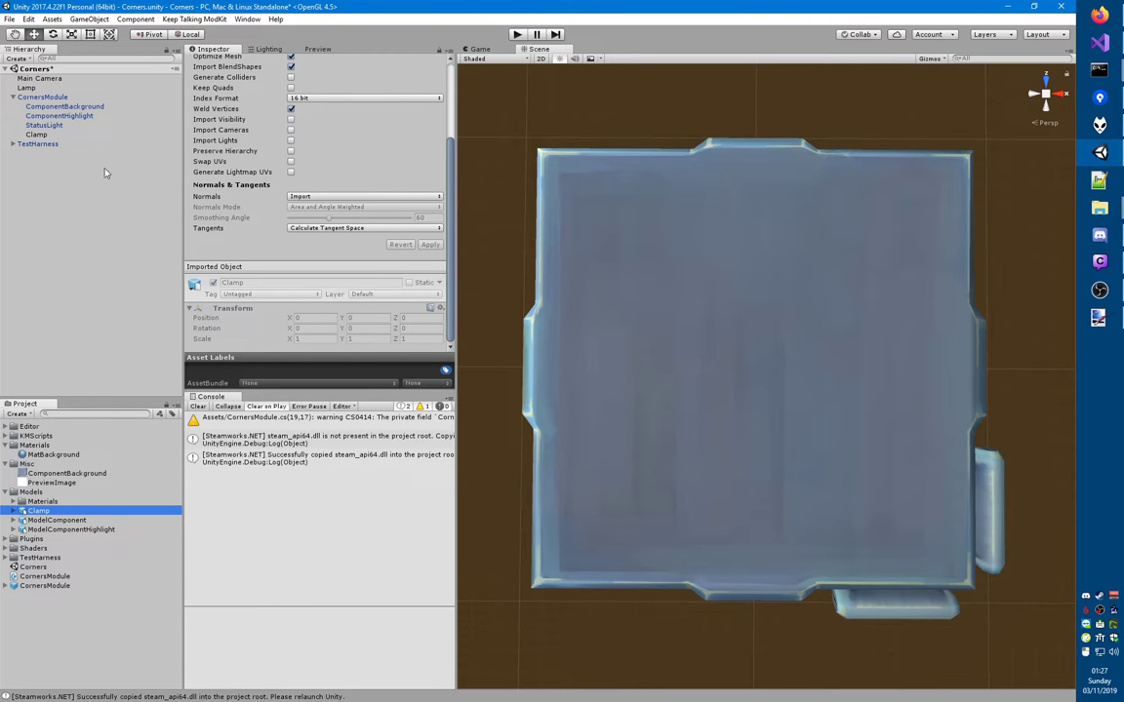
- Inspect ComponentBackground's Y rotation, apply the module's changes to the prefab, and save the scene
left_click(58, 106)
left_click(356, 91)
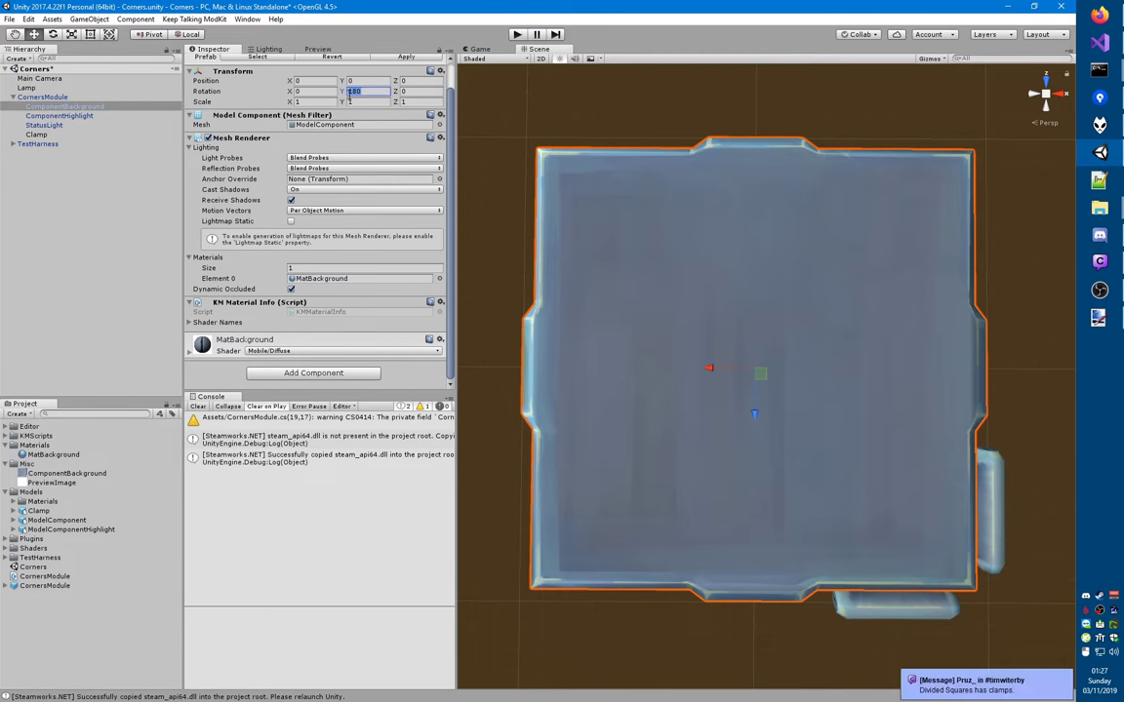
scroll(361, 101, "up", 1)
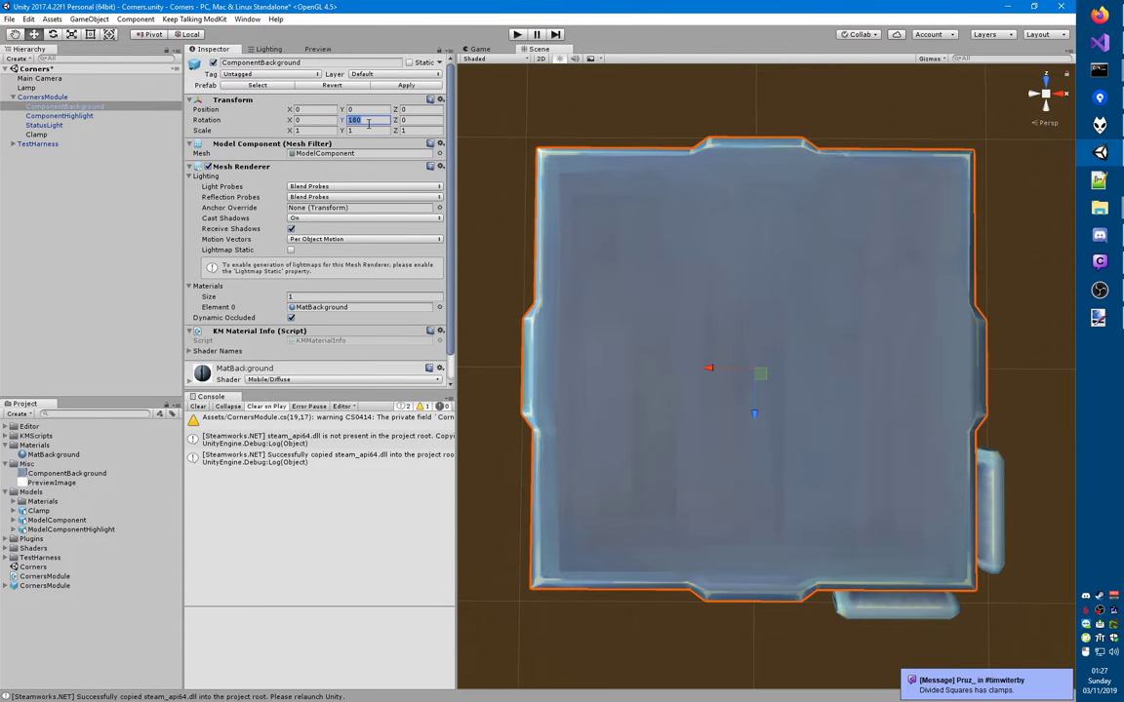
key("ctrl+s")
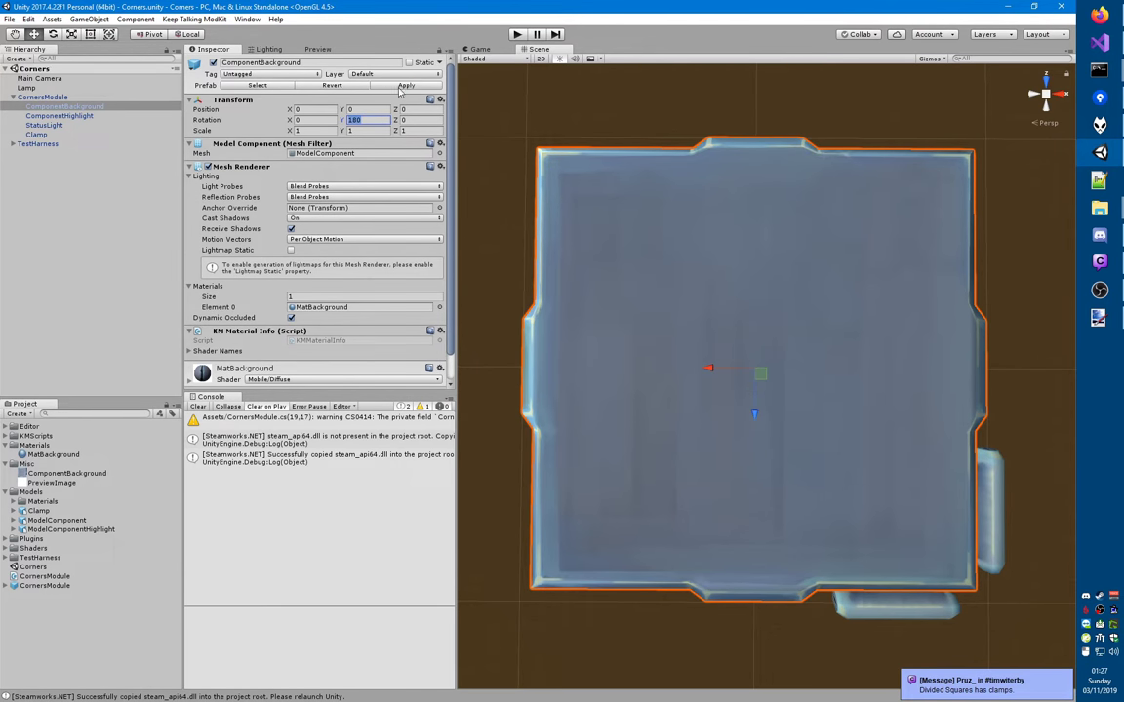
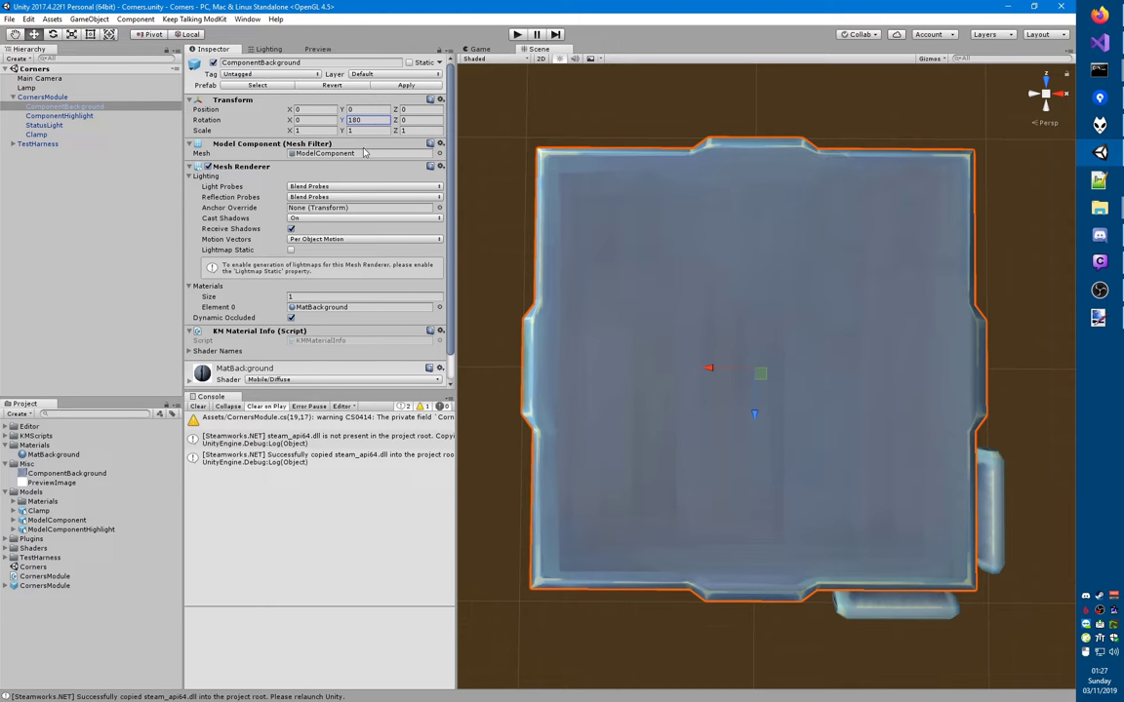
- Rename the Clamp object in the hierarchy to ClampBR and duplicate it three times
left_click(77, 136)
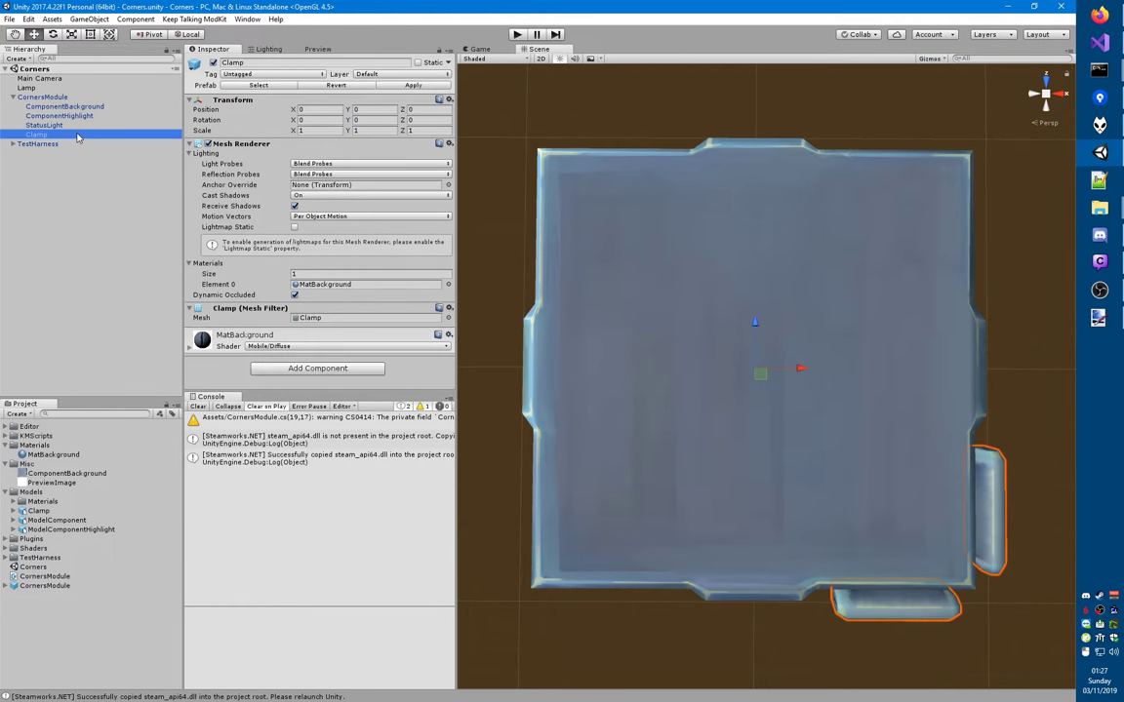
left_click(77, 135)
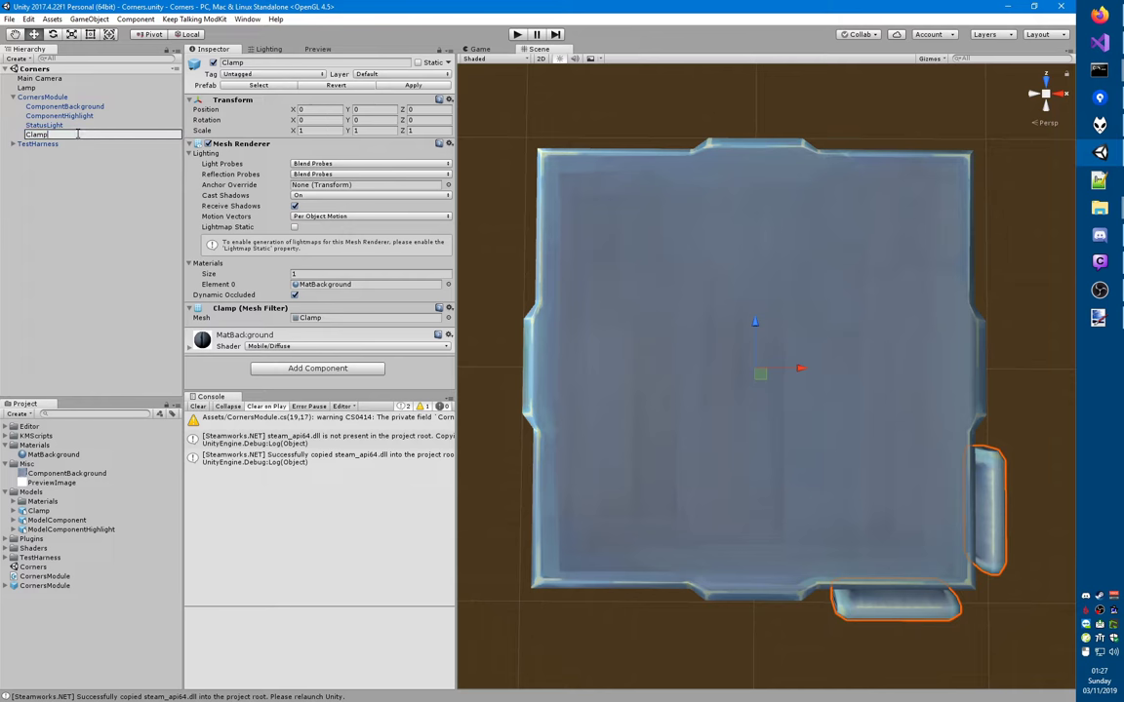
type("BR")
key("Return")
key("ctrl+d")
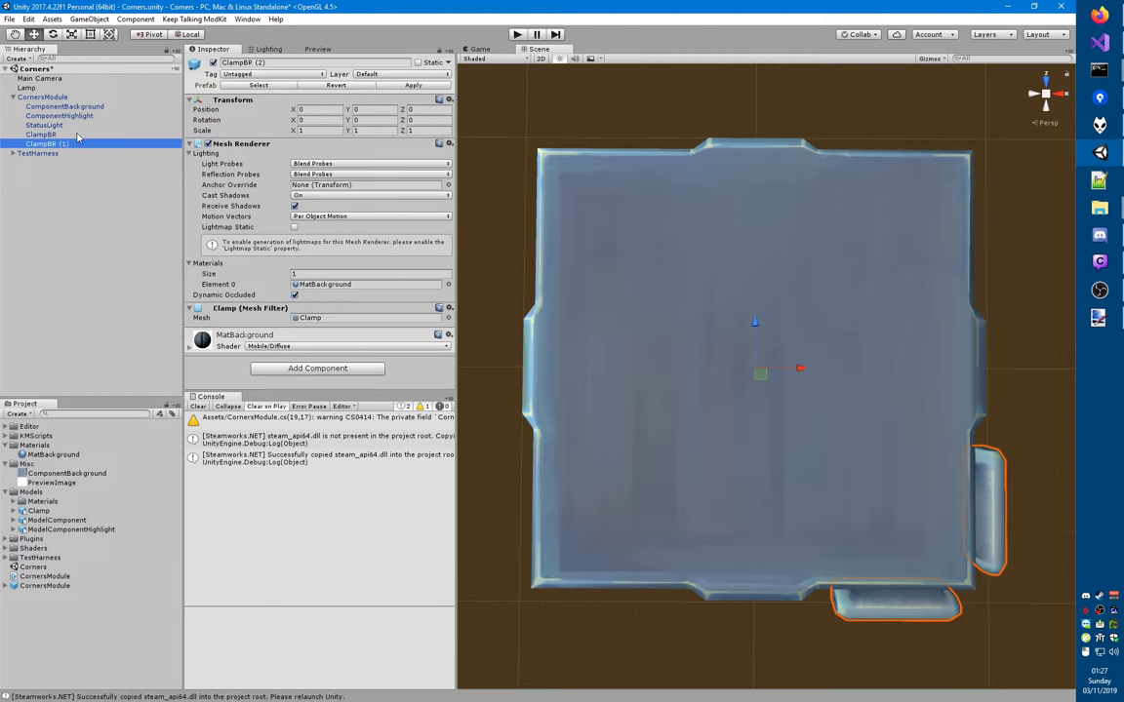
key("ctrl+d")
left_click(54, 143)
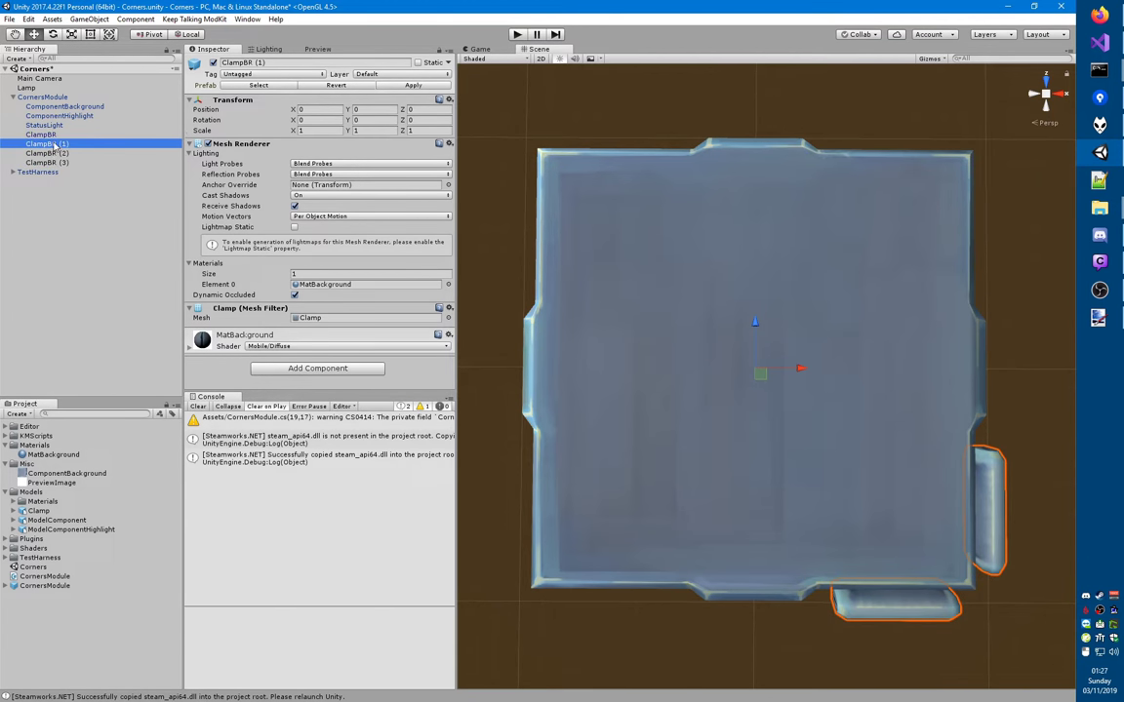
- Rename the first clamp duplicate, ClampBR (1), to ClampBL
left_click(55, 146)
left_click(68, 144)
key("BackSpace")
key("BackSpace")
key("BackSpace")
key("BackSpace")
key("BackSpace")
type("L")
key("Return")
- Rename the remaining duplicates ClampBR (2) and ClampBR (3) to ClampTL and ClampTR
key("Down")
key("F2")
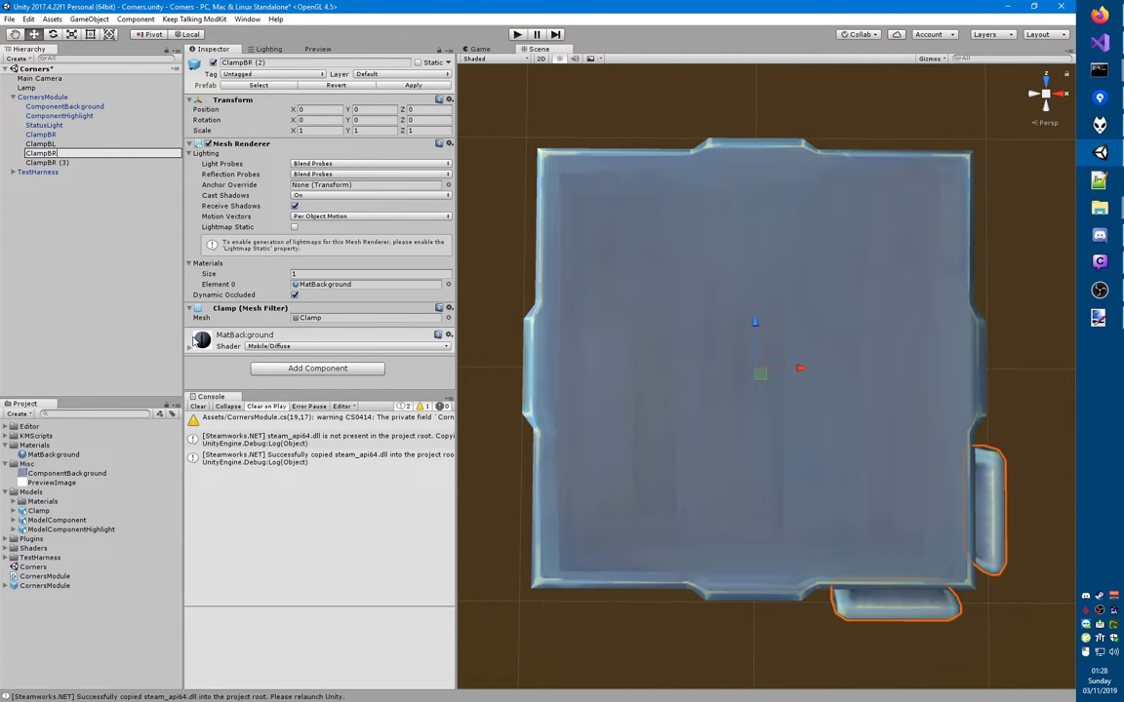
key("BackSpace")
key("BackSpace")
type("TL")
key("Return")
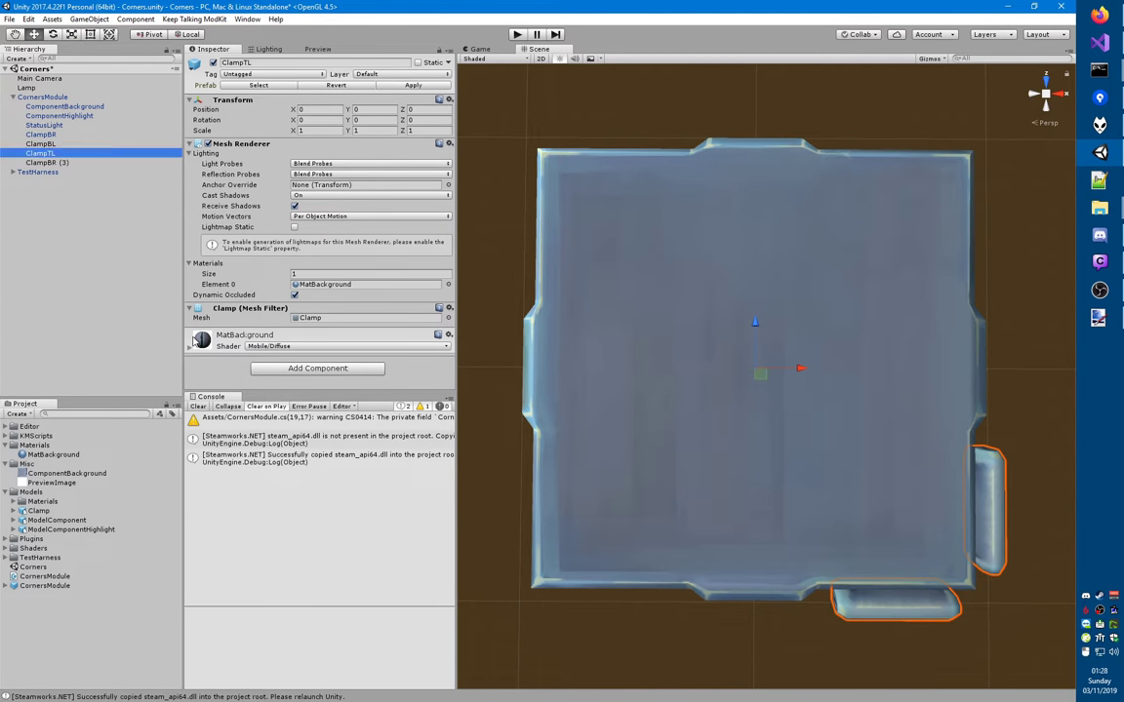
key("Down")
key("F2")
type("TR")
key("Return")
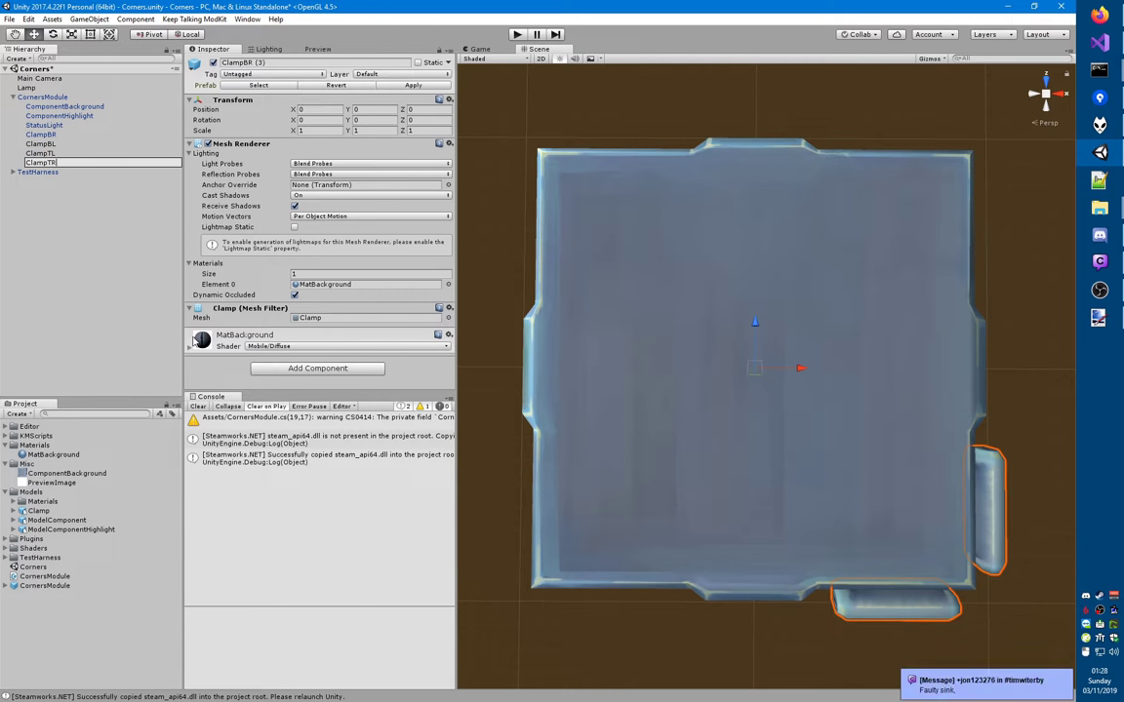
- Set the Y rotation of ClampBL to 90 and of ClampTL to 180
left_click(46, 144)
left_click(51, 134)
left_click(51, 143)
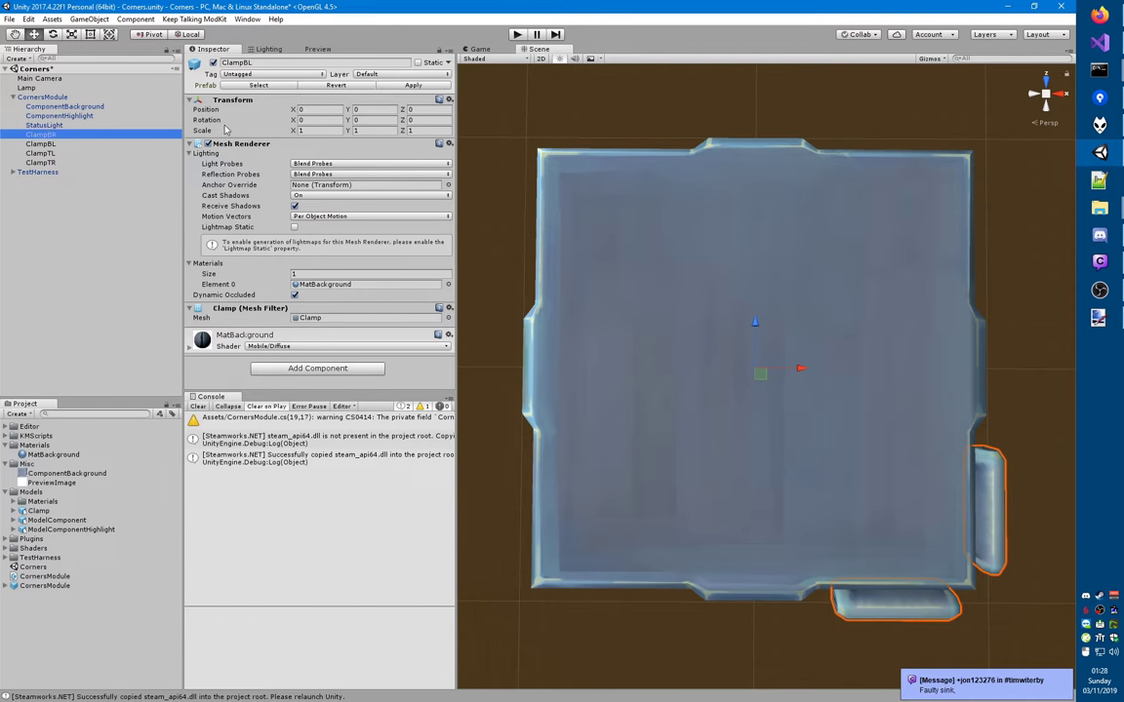
left_click(369, 119)
type("90")
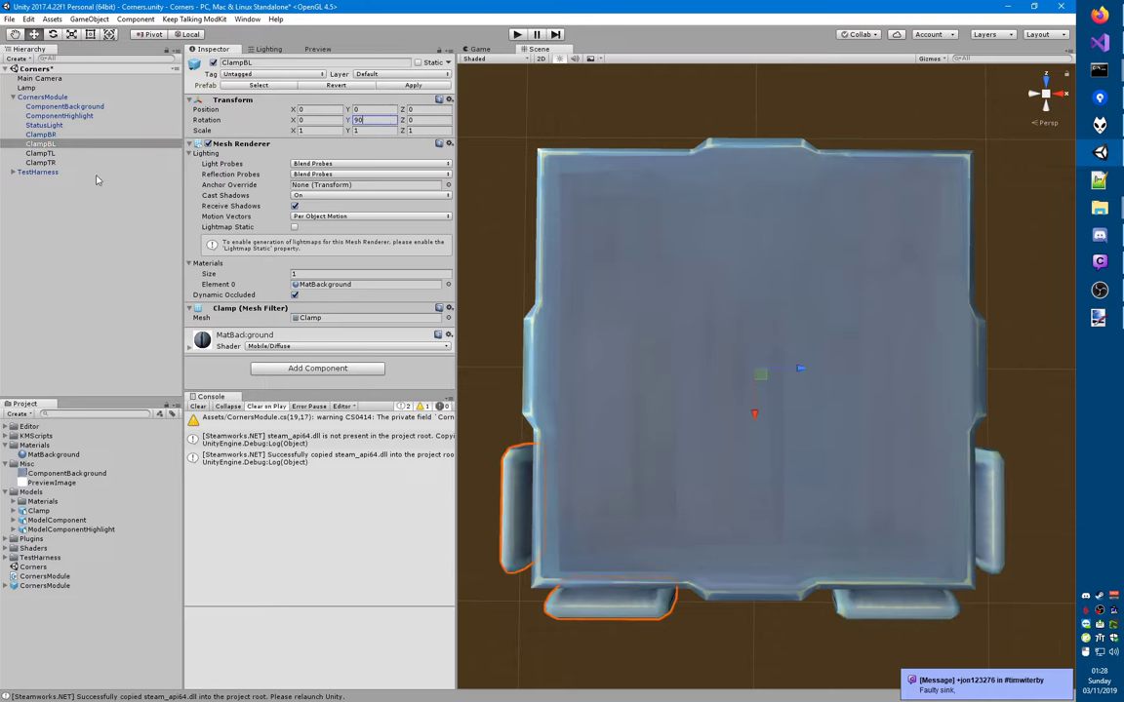
left_click(47, 153)
left_click(367, 119)
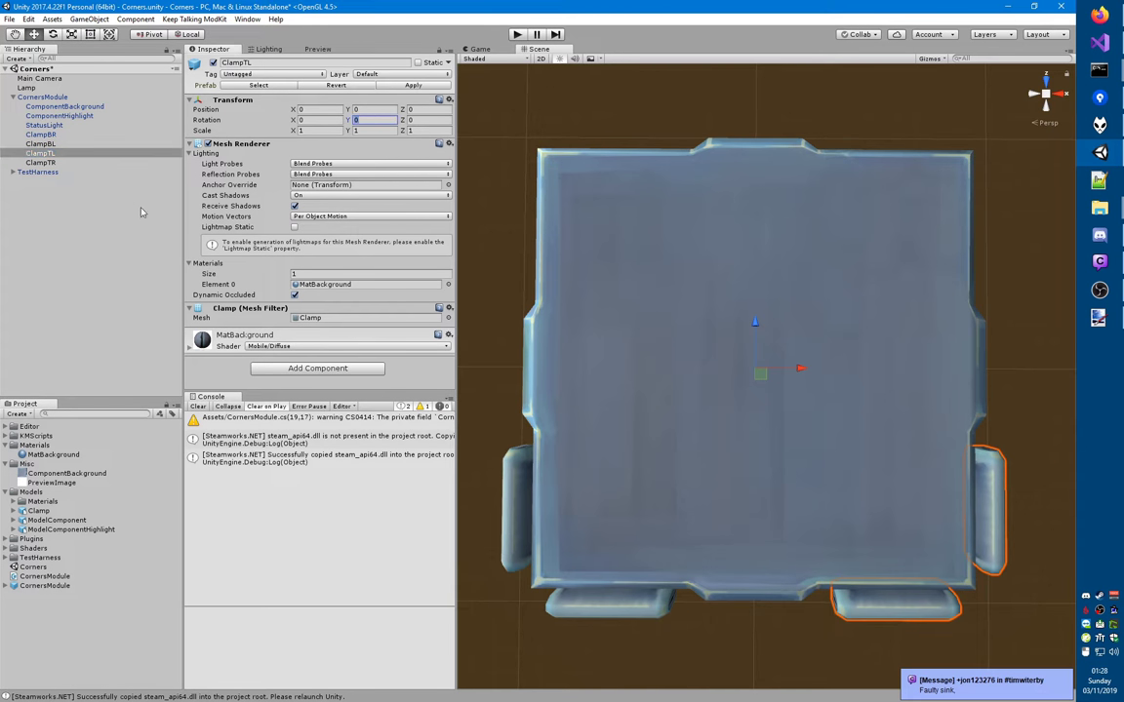
type("180")
- Set ClampTR's Y rotation to 270, and apply the module's changes to the prefab and save the scene
left_click(59, 162)
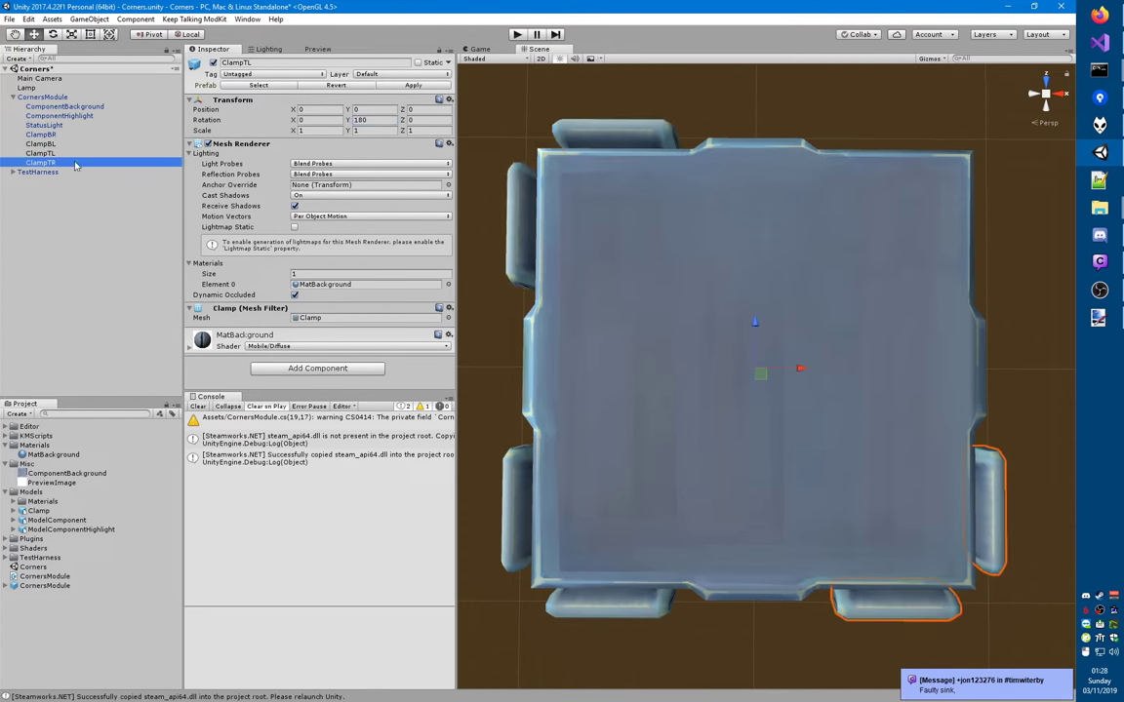
left_click(364, 119)
type("270")
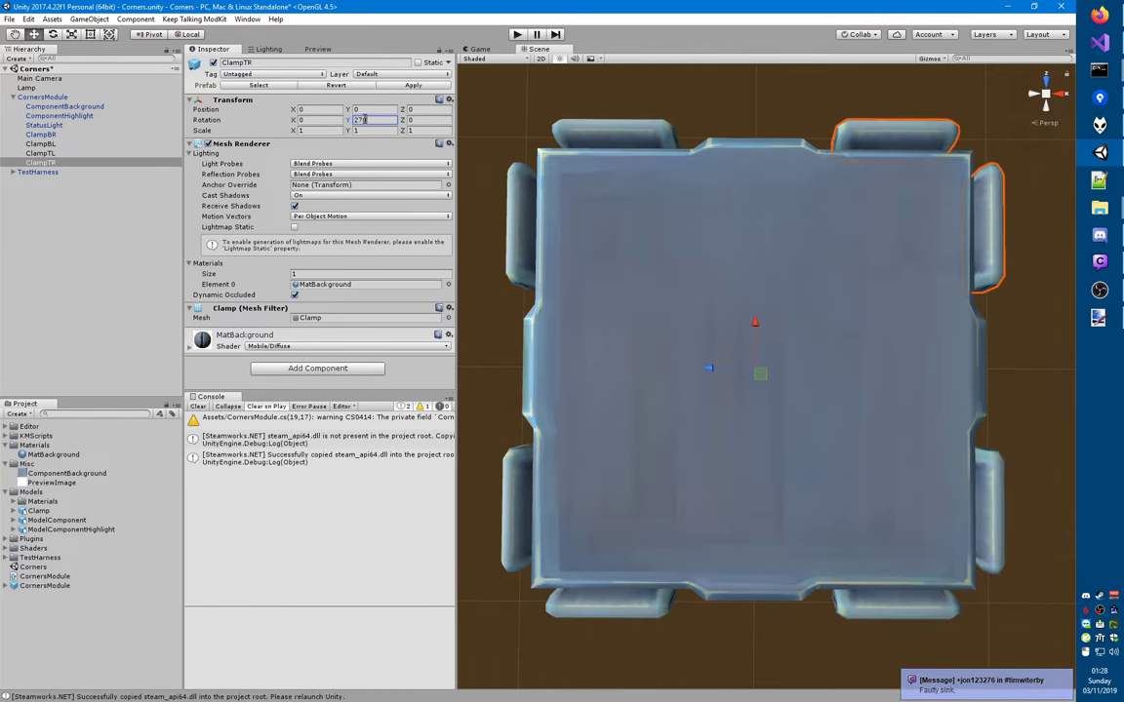
left_click(70, 134)
key("ctrl+s")
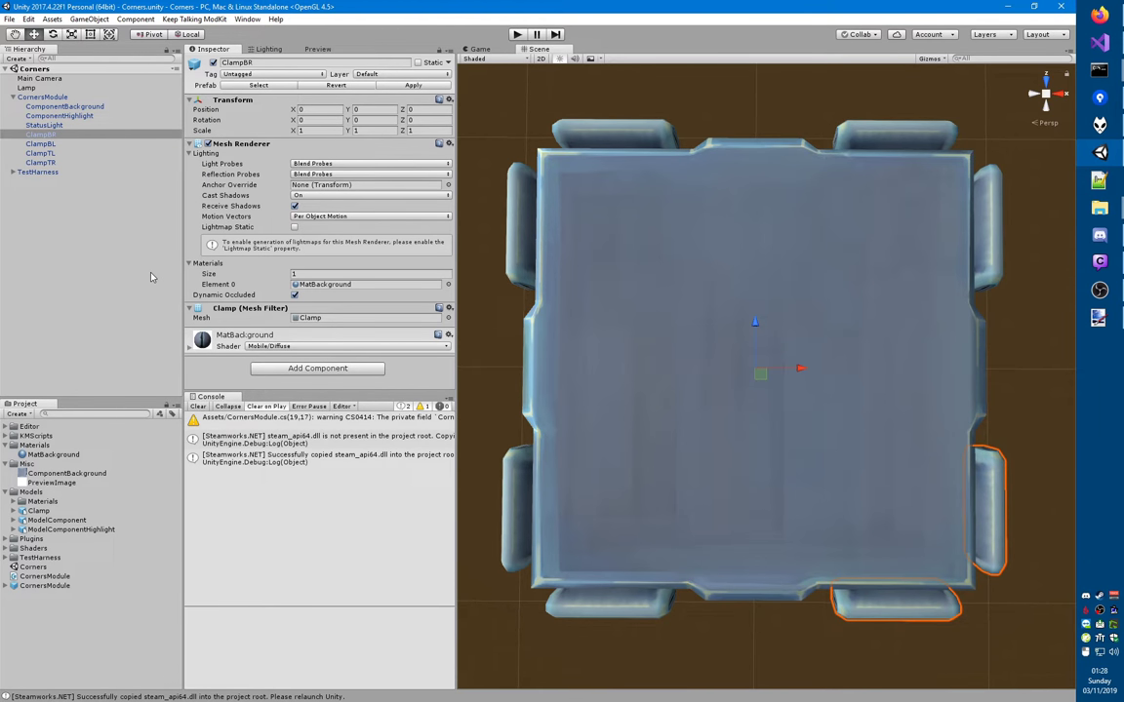
- Change the MatBackground material's shader to KT/Mobile/DiffuseTint
left_click(50, 454)
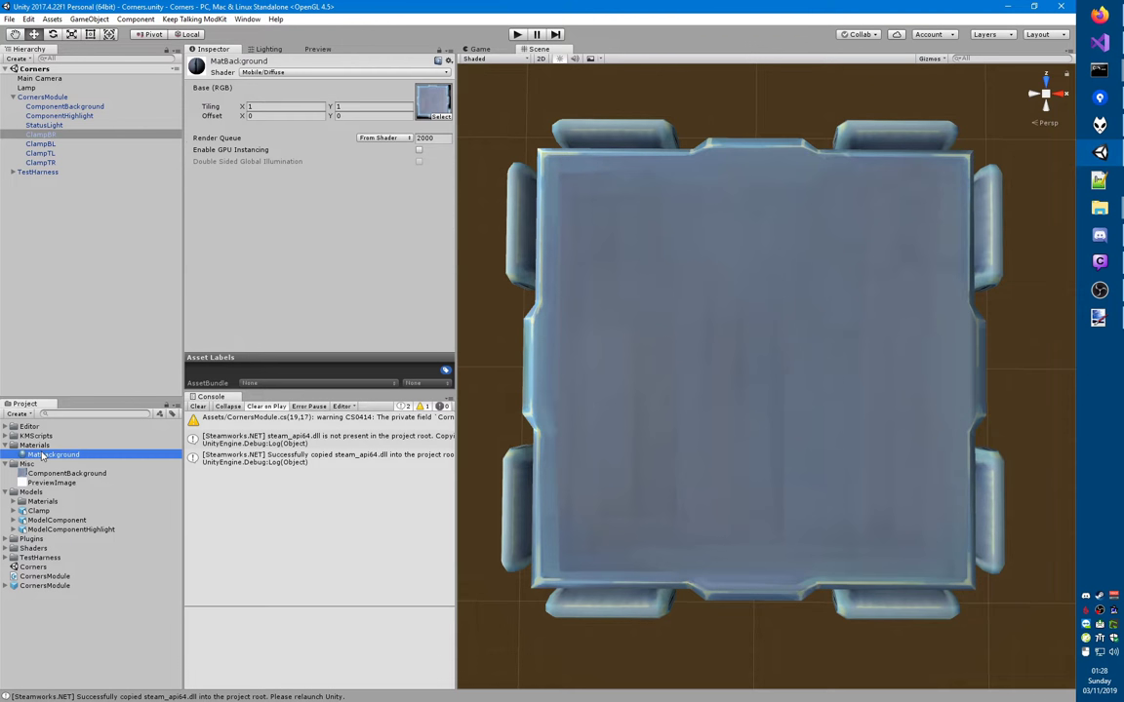
left_click(316, 73)
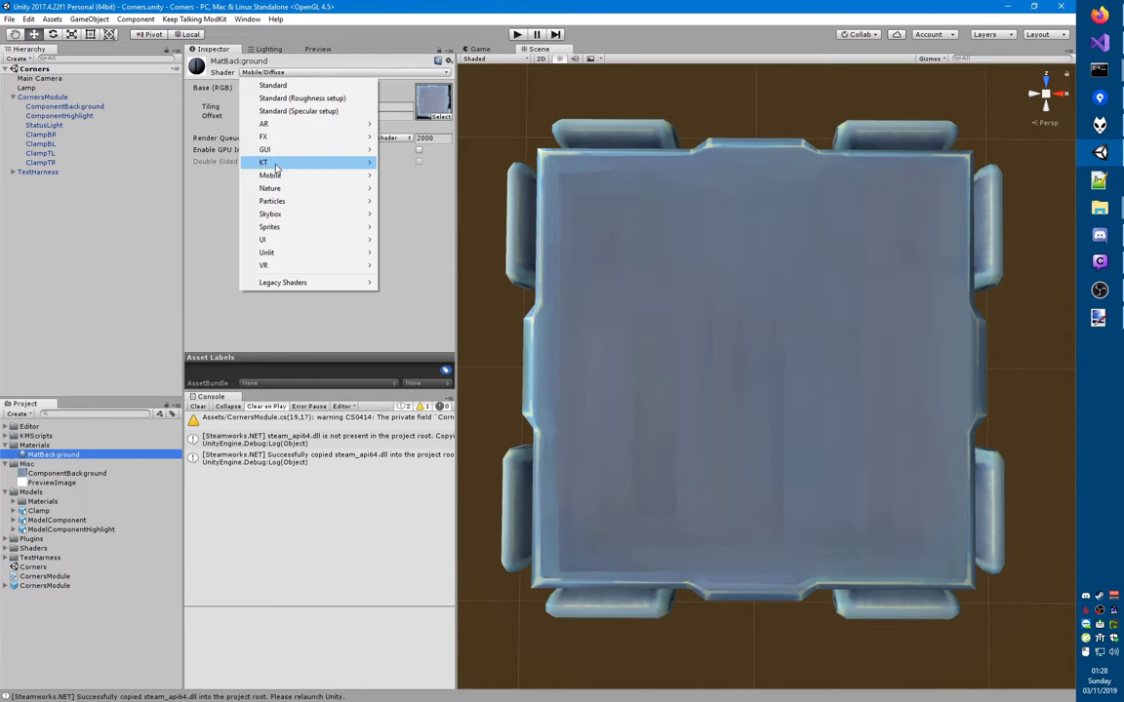
mouse_move(283, 175)
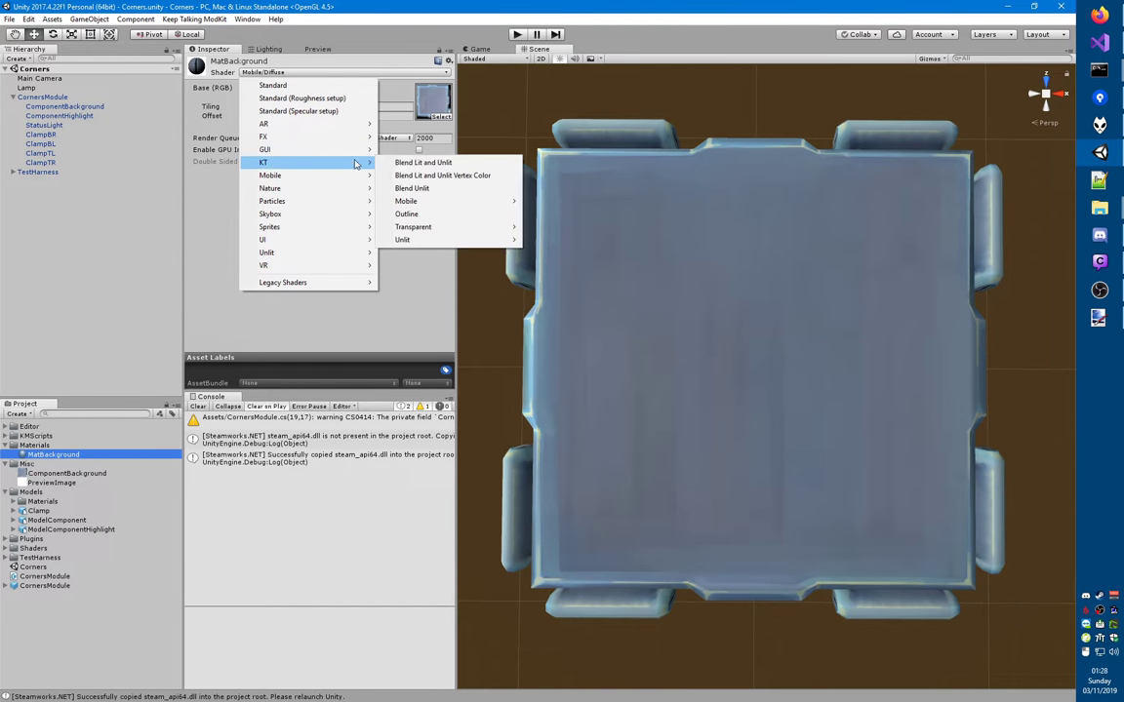
mouse_move(422, 202)
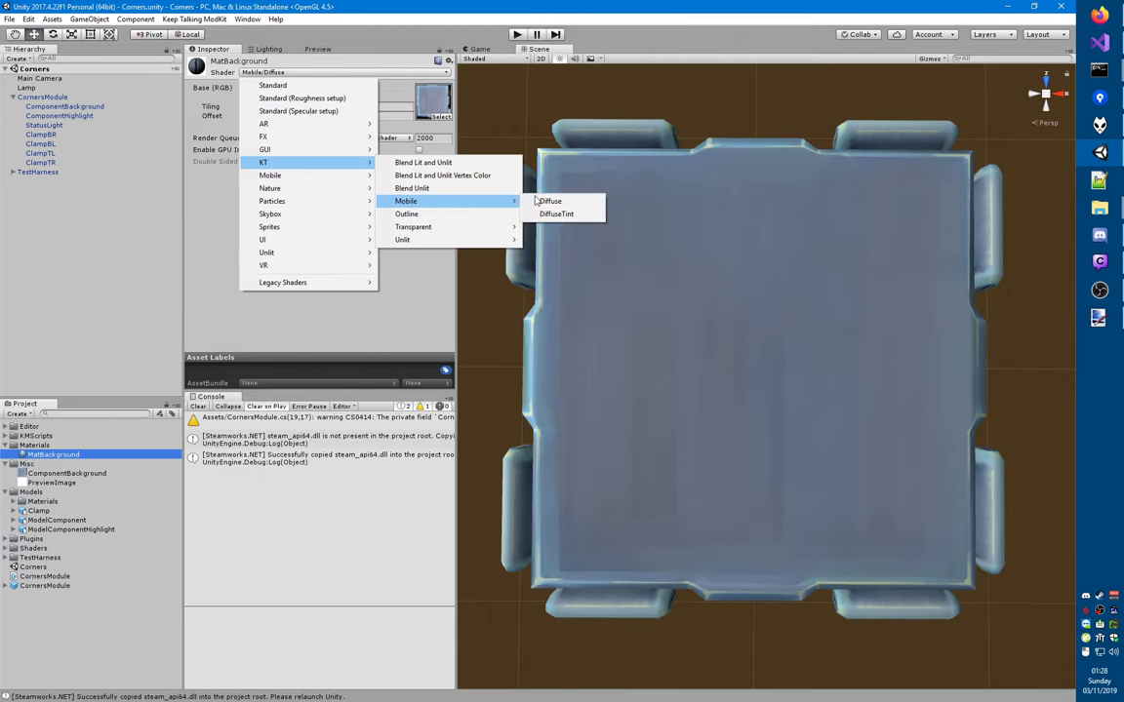
left_click(556, 216)
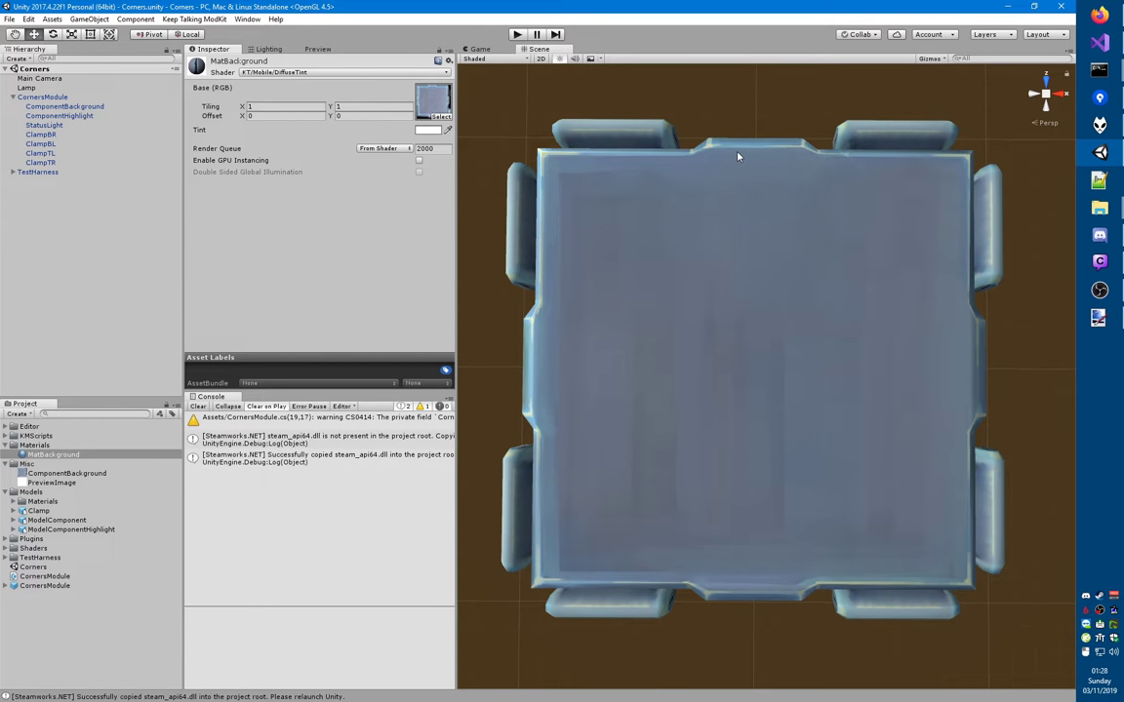
- Try a pure red tint (FF0000FF) on the MatBackground material used by ClampBR
left_click(52, 136)
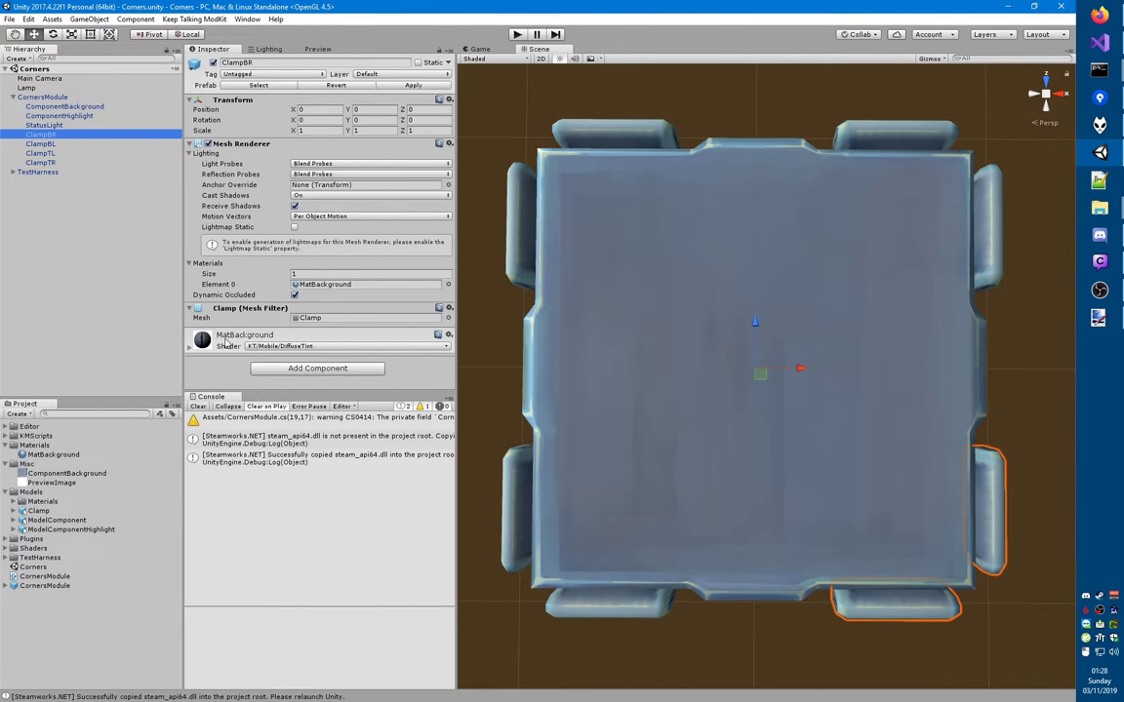
scroll(280, 343, "down", 3)
left_click(421, 310)
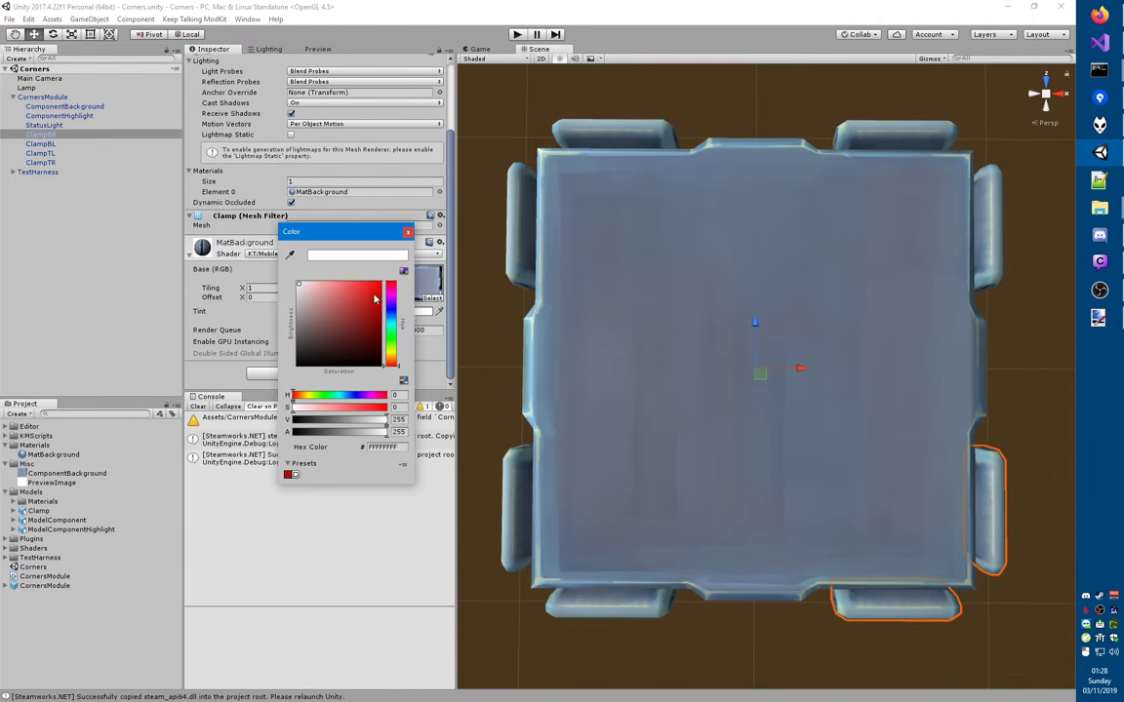
left_click(359, 284)
left_click_drag(358, 285, 383, 284)
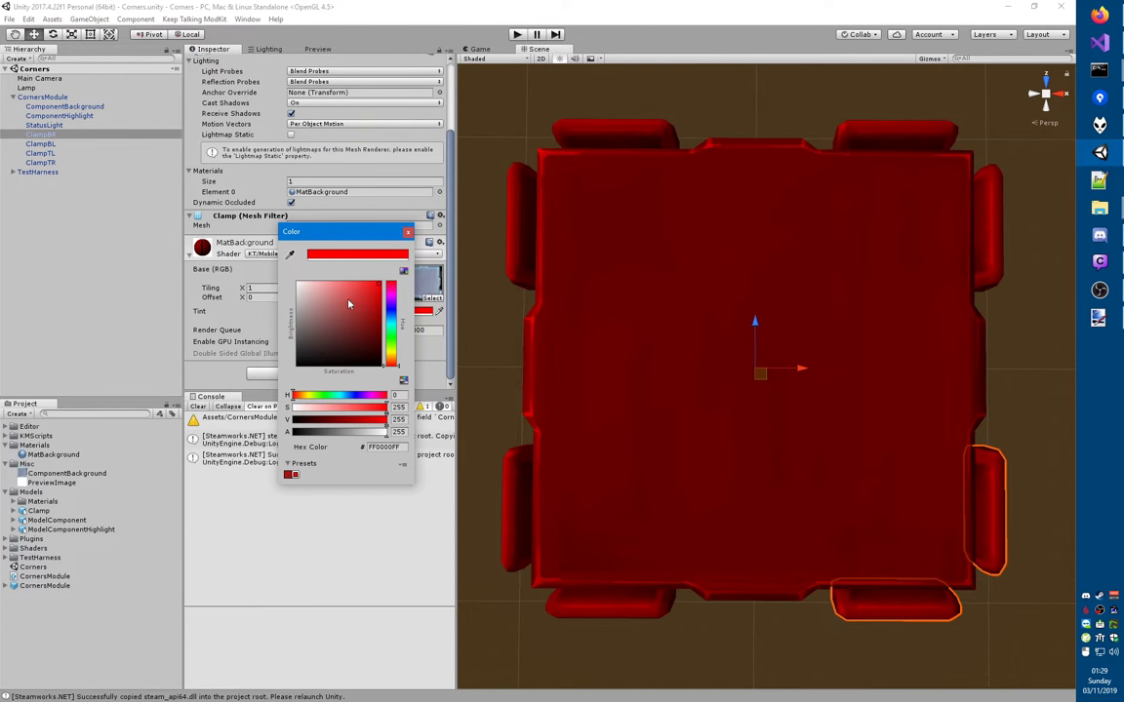
key("Escape")
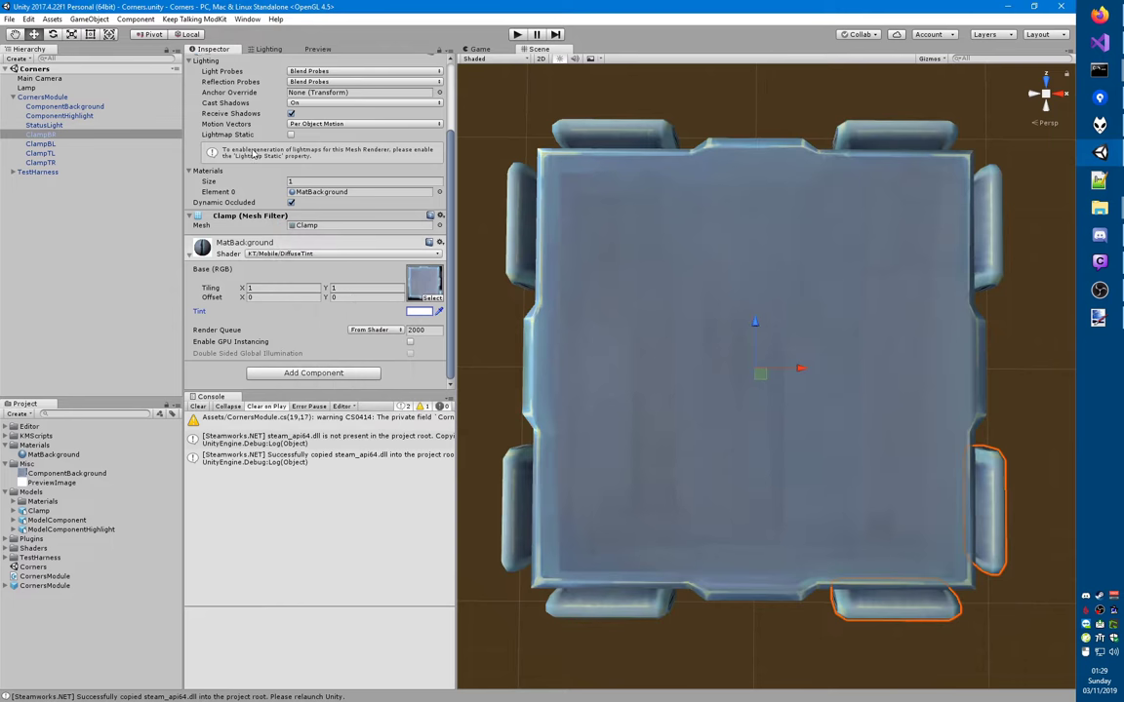
- Apply the selected ClampBR object's changes to the module prefab
scroll(348, 292, "up", 3)
left_click(400, 85)
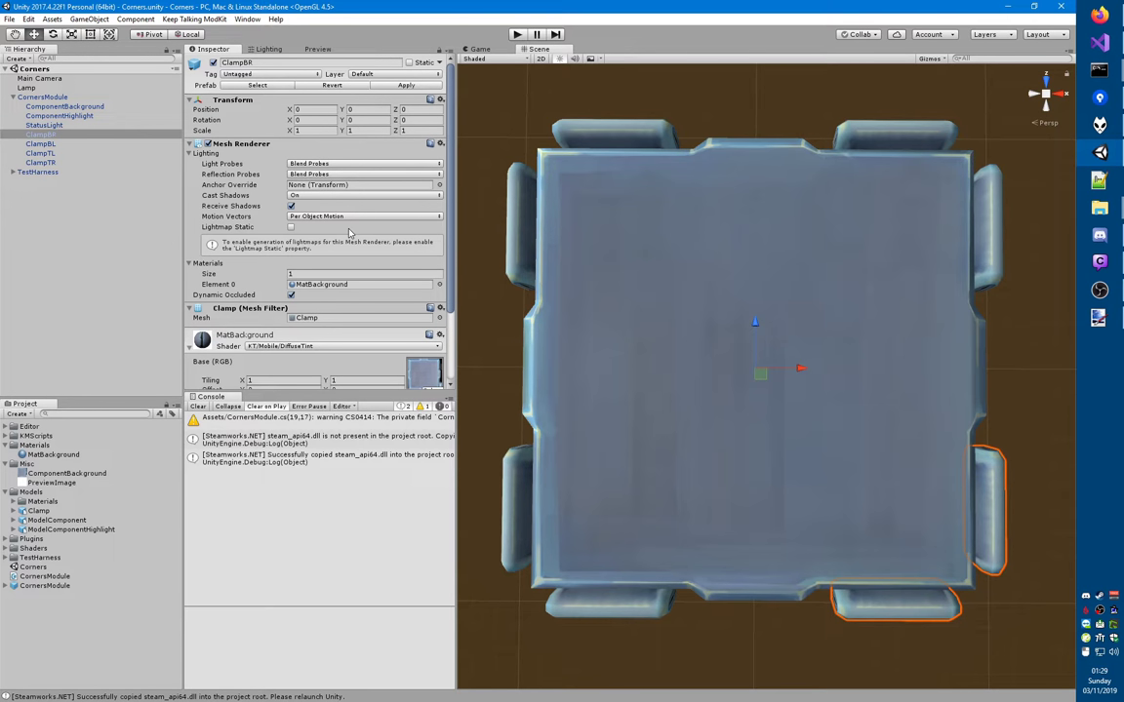
- Switch to Visual Studio and open the recent solution Corners.sln from D:\c\KTANE\Corners
key("alt+Tab")
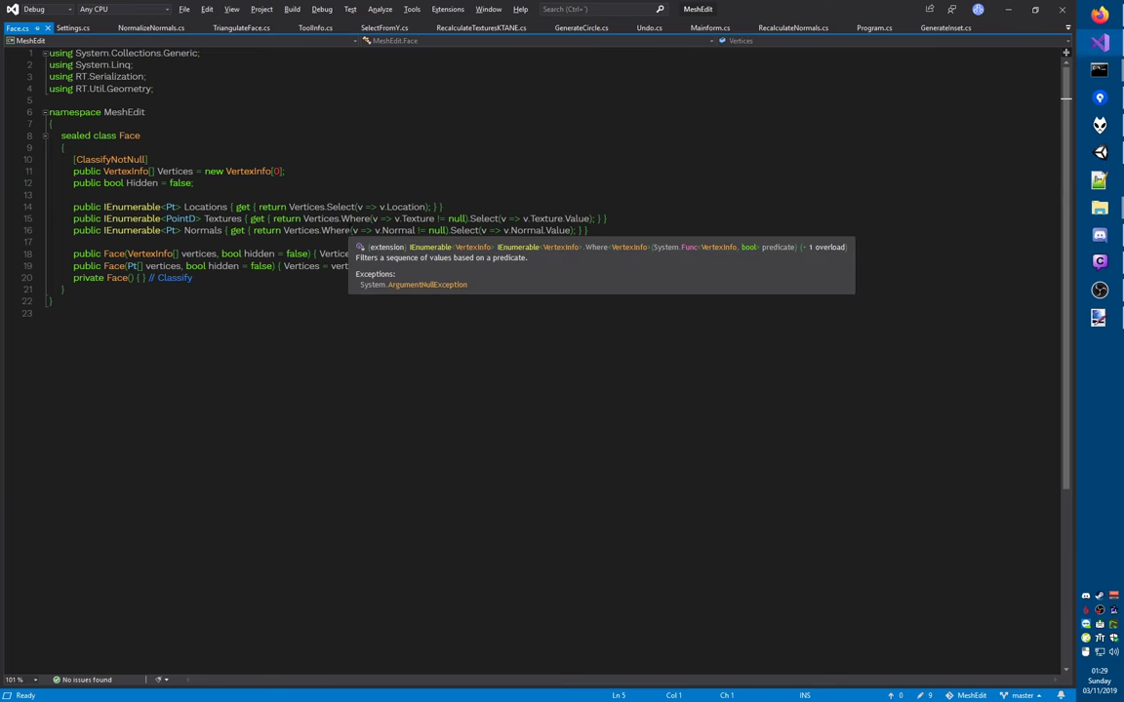
key("alt+f")
key("j")
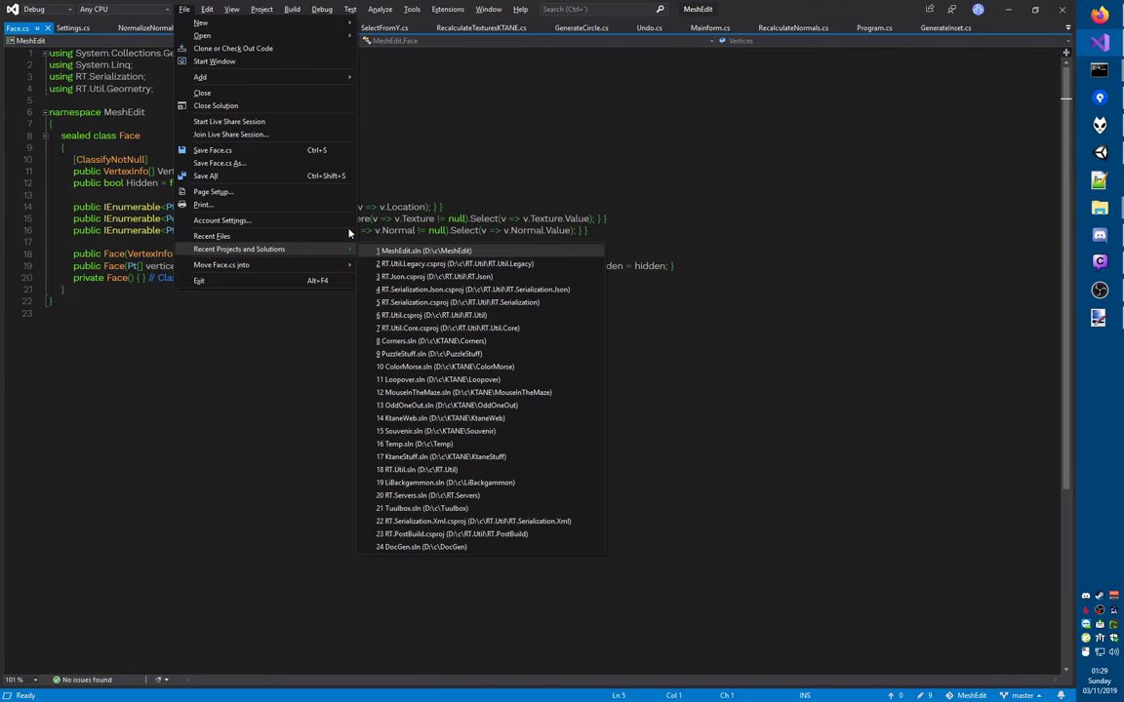
key("Down")
key("Down")
key("Down")
key("Down")
key("Down")
key("Down")
key("Down")
key("Down")
key("Down")
key("Up")
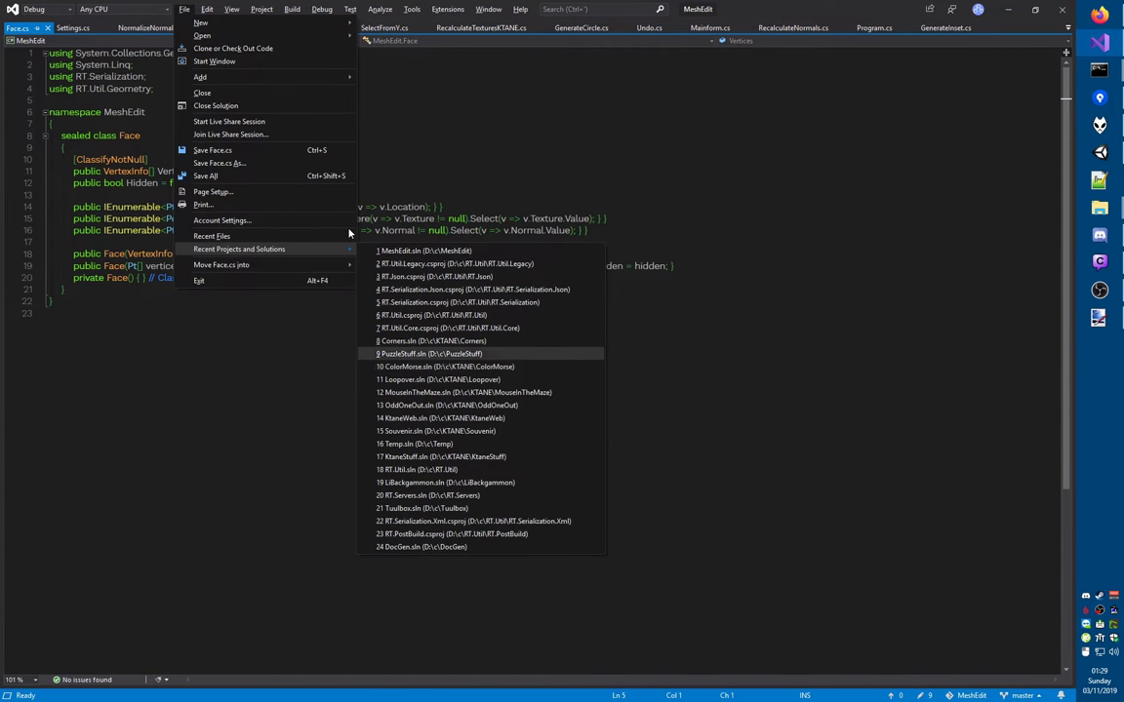
key("Return")
- Switch to the stream chat window and read the latest viewer messages, including the question about clamps on Divided Squares
key("alt+Tab")
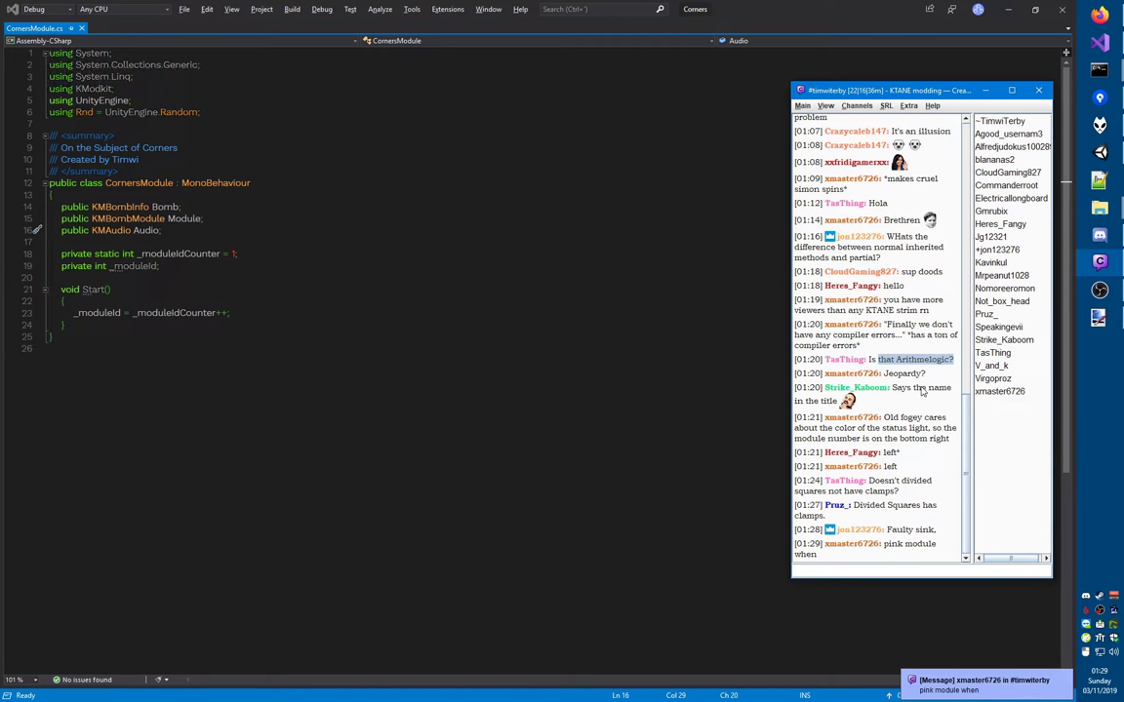
left_click_drag(923, 403, 807, 383)
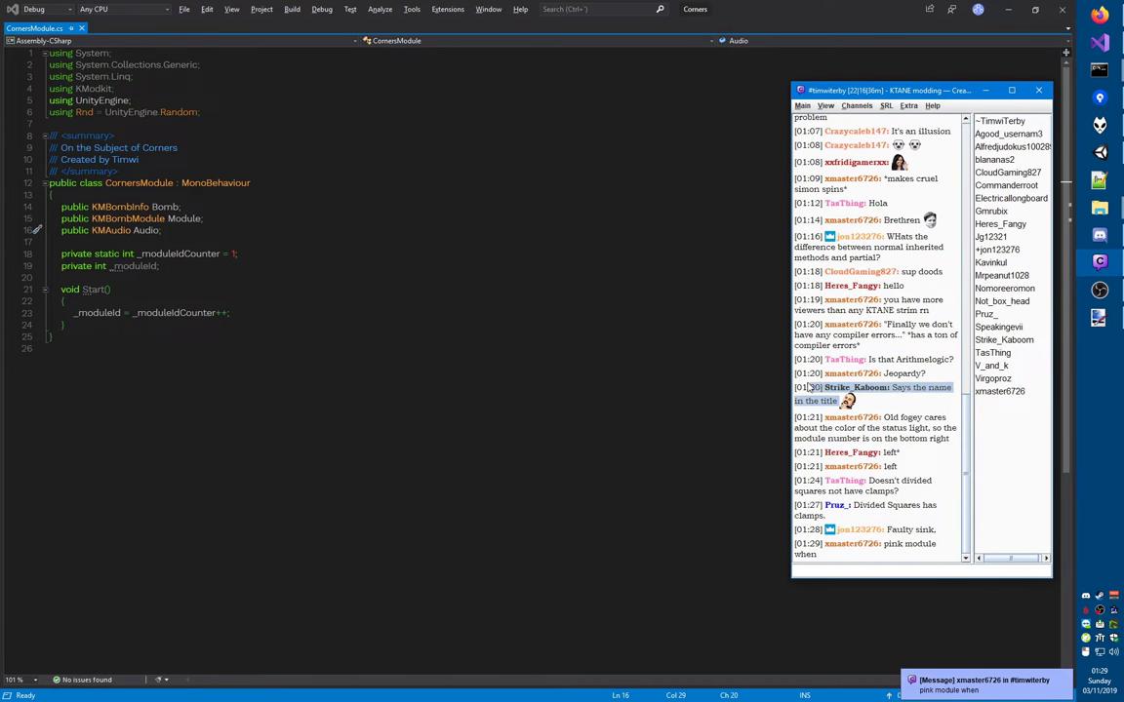
left_click(883, 405)
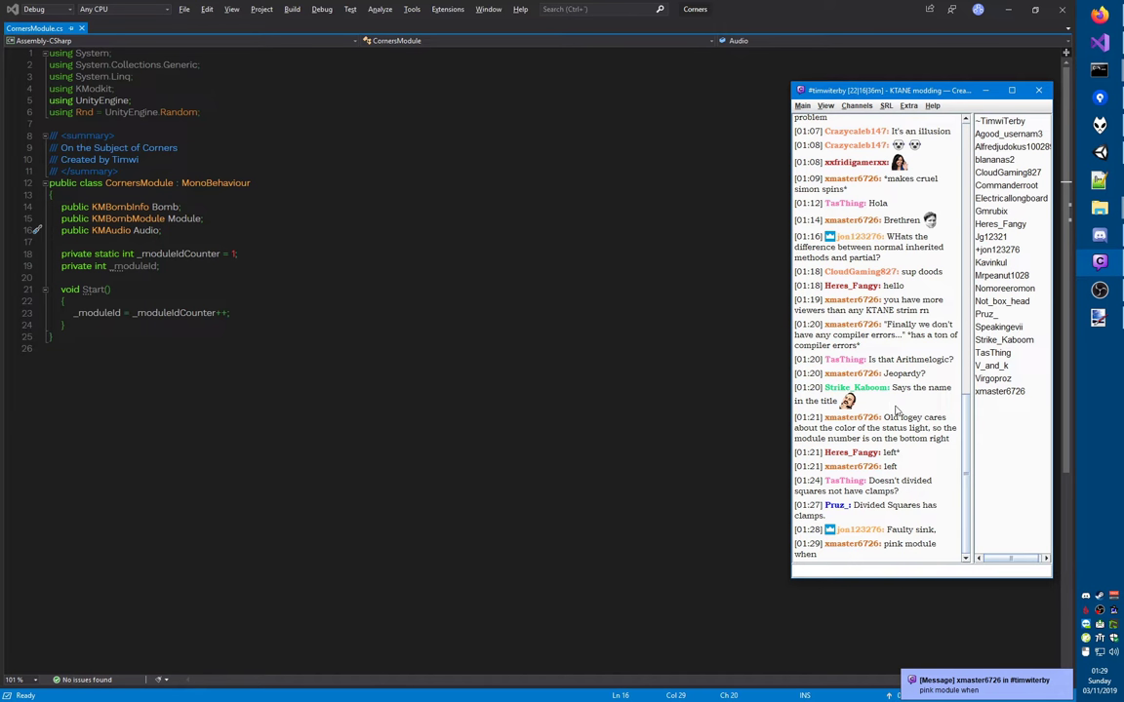
left_click_drag(915, 473, 918, 499)
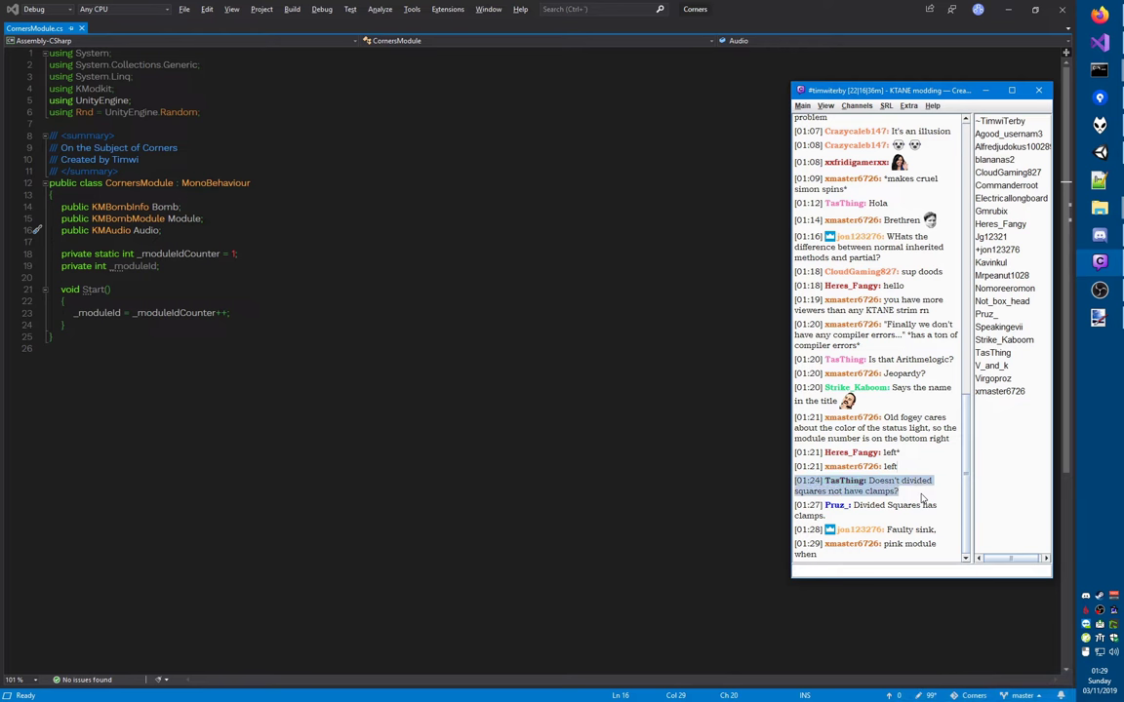
- Switch to Firefox and open the Steam Workshop page for Divided Squares in a new tab to examine its clamps
key("alt+Tab")
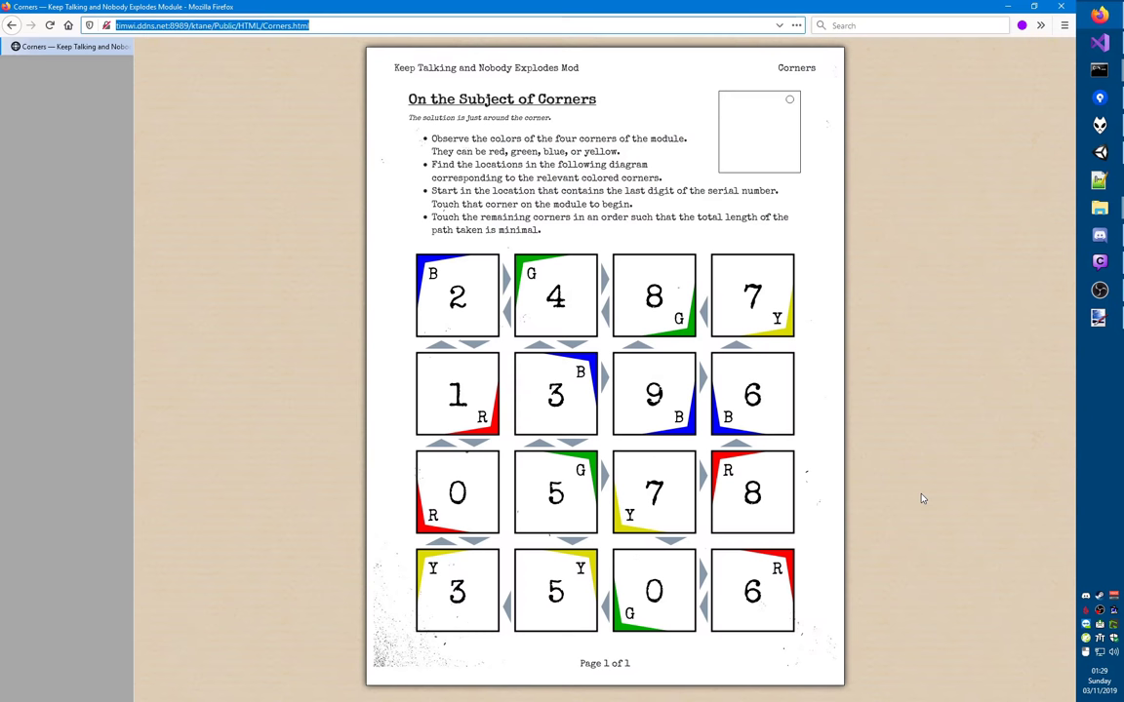
key("ctrl+t")
type("cdivi")
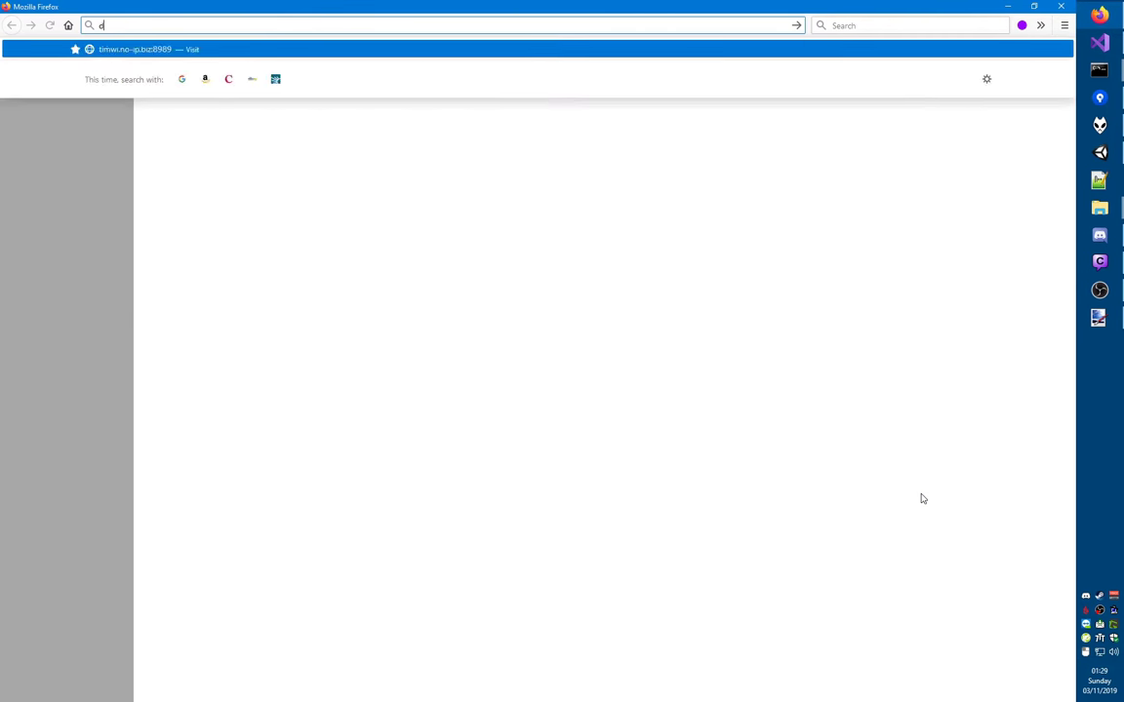
key("Down")
key("Down")
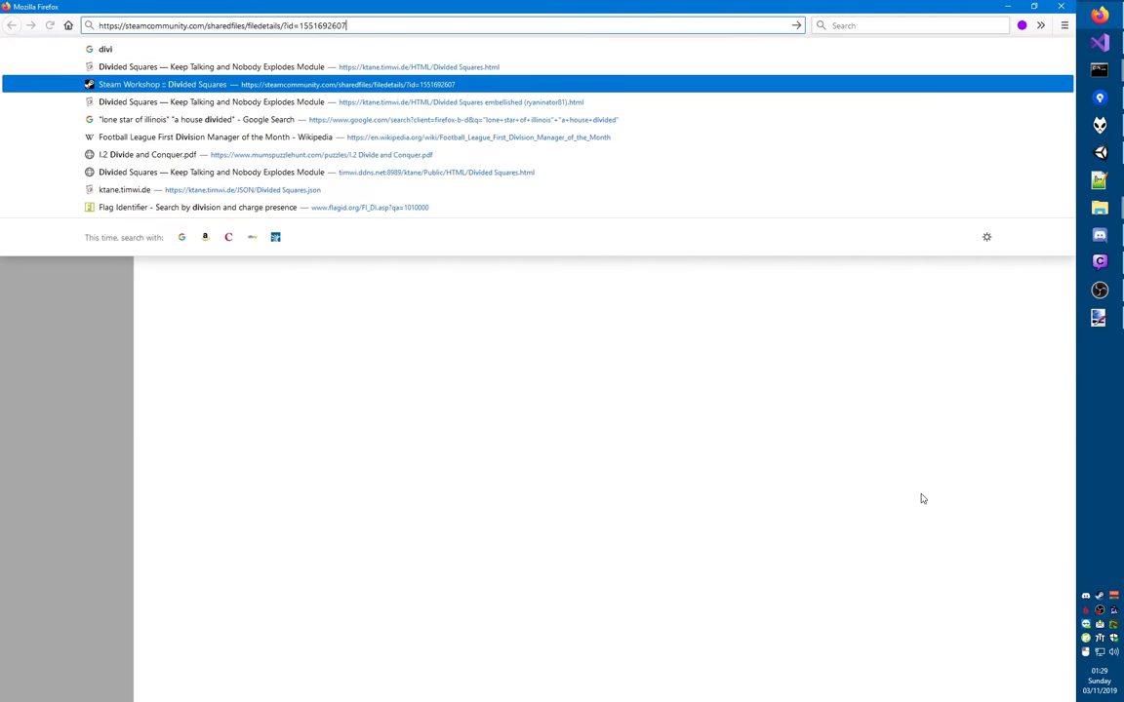
key("Return")
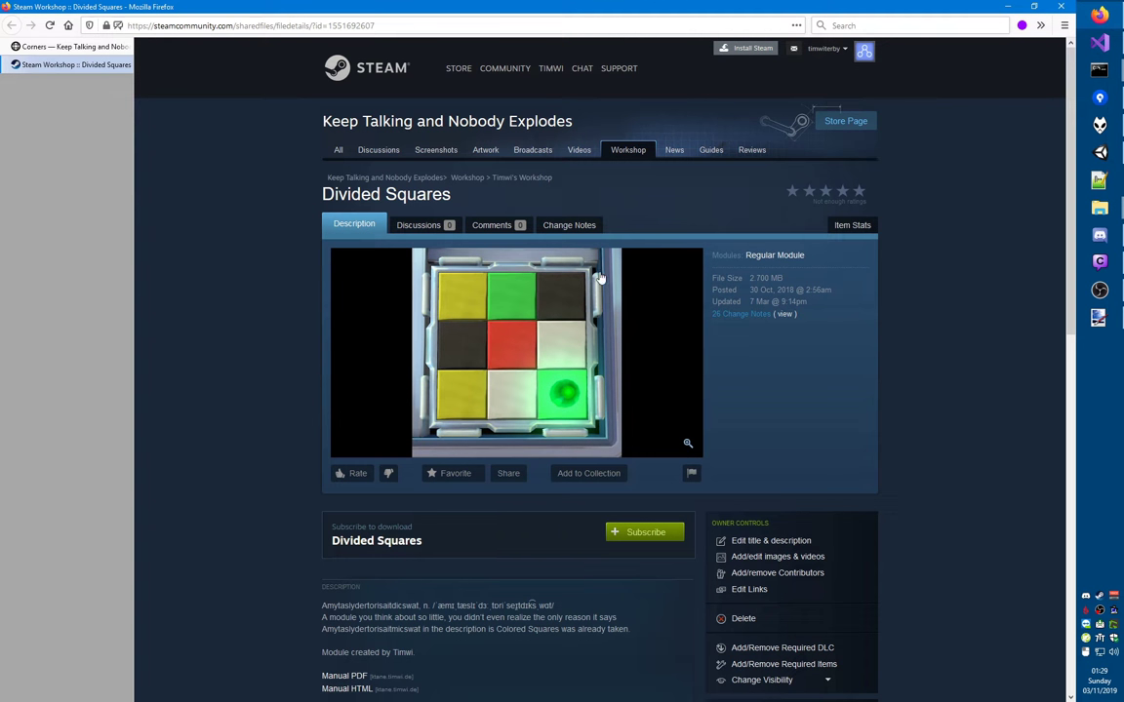
- Search the manual repository at ktane.timwi.de for "div" and "spins" in a separate tab, and close that tab
key("ctrl+t")
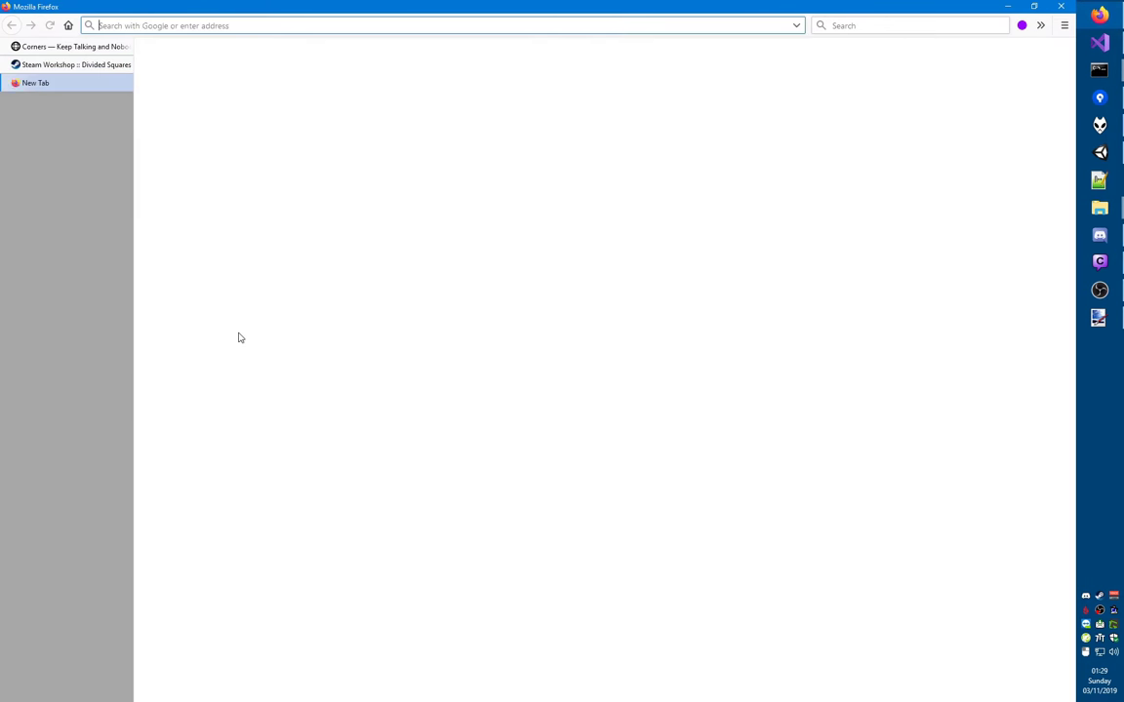
type("ktane.timwi.de")
key("Return")
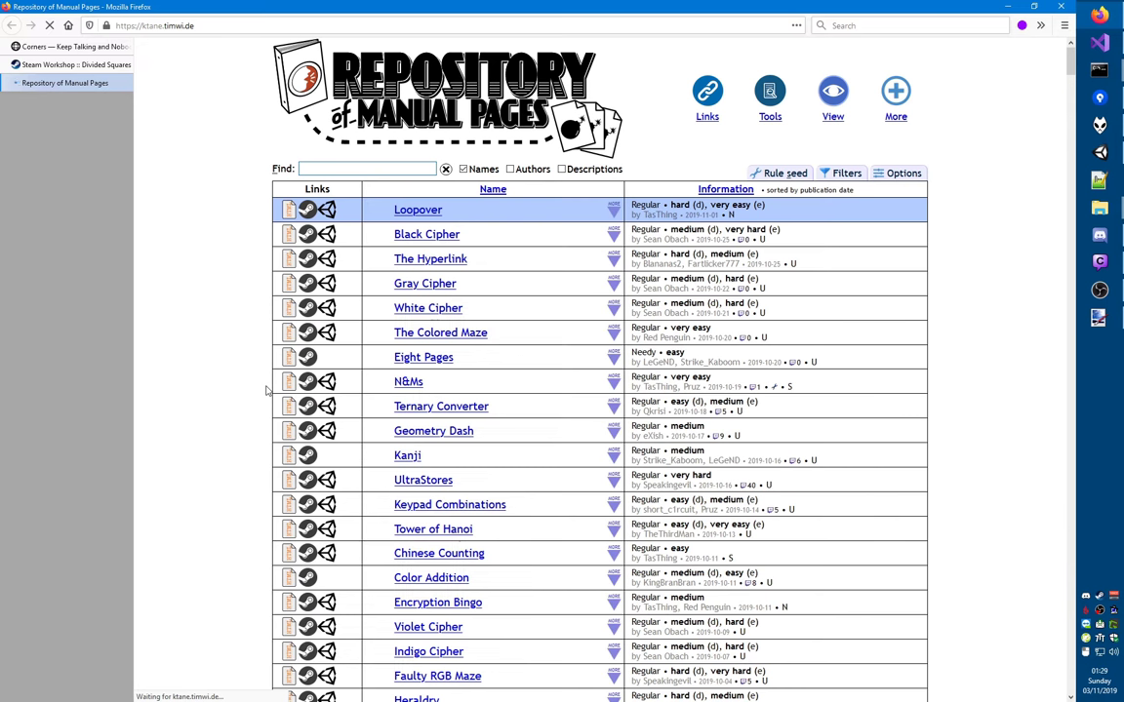
type("div")
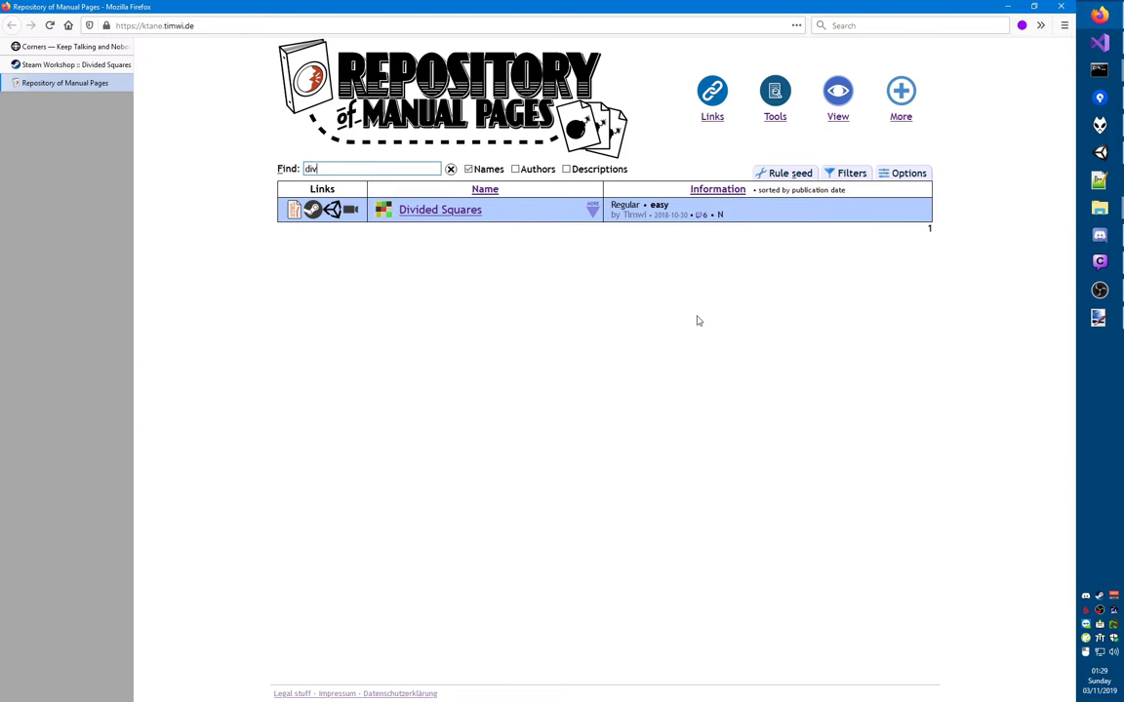
key("ctrl+a")
type("spins")
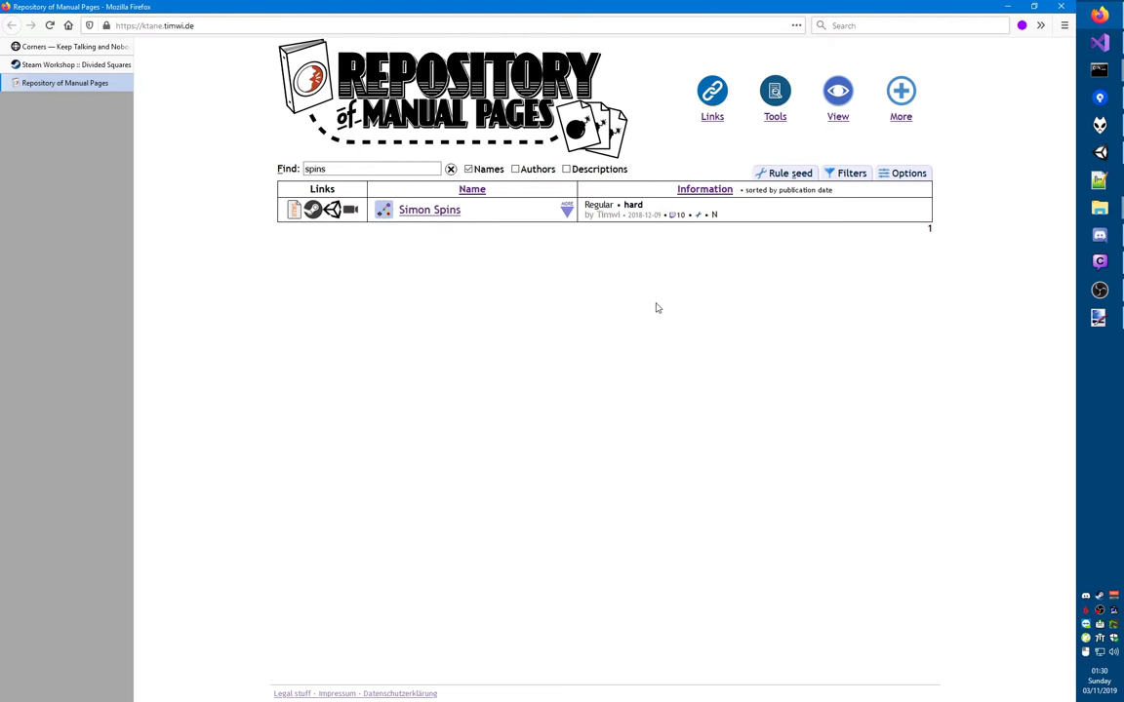
key("ctrl+w")
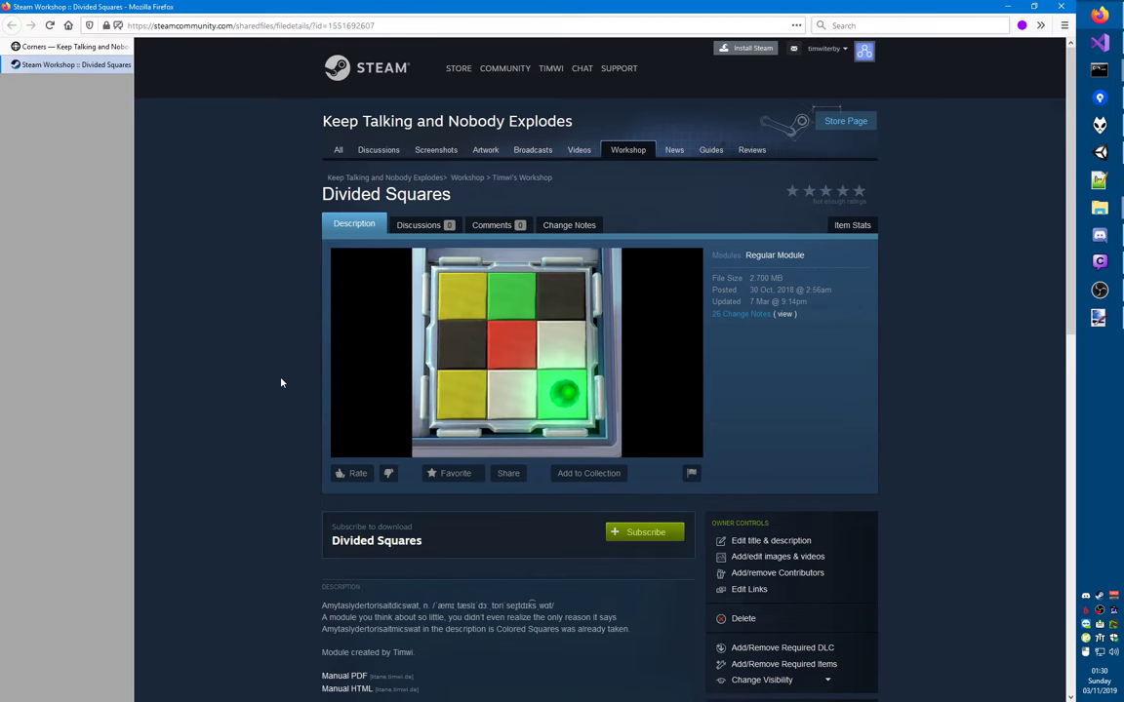
- Close the Divided Squares Workshop page and switch to CornersModule.cs in Visual Studio
key("ctrl+w")
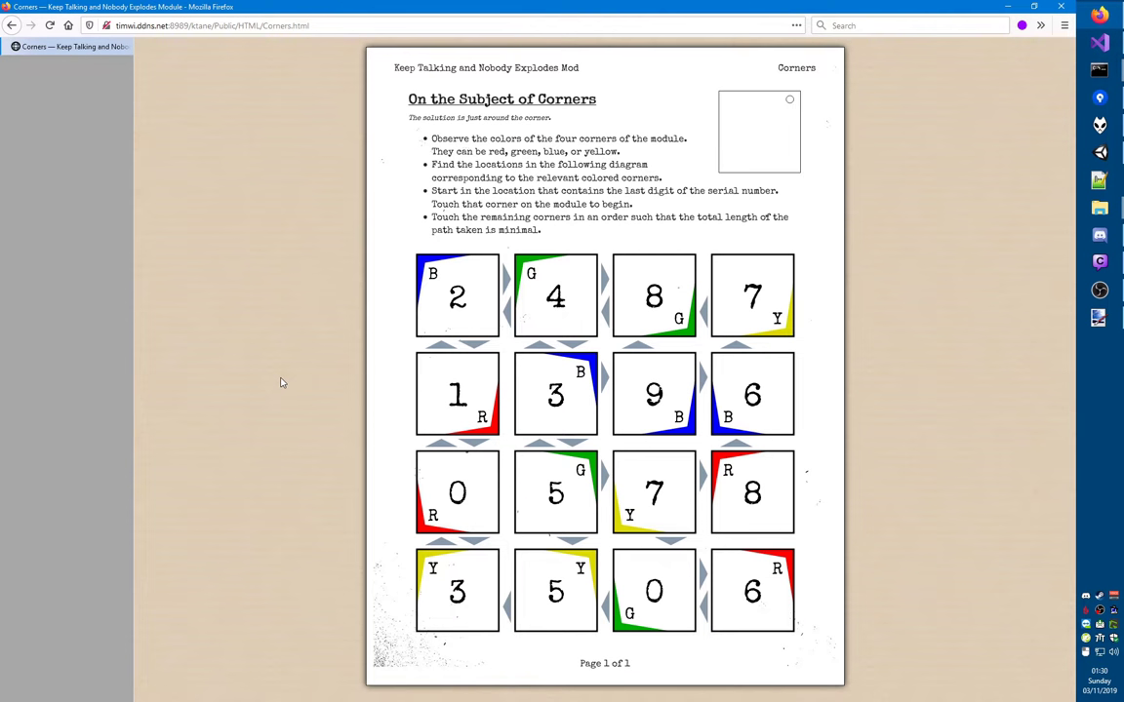
key("alt+Tab")
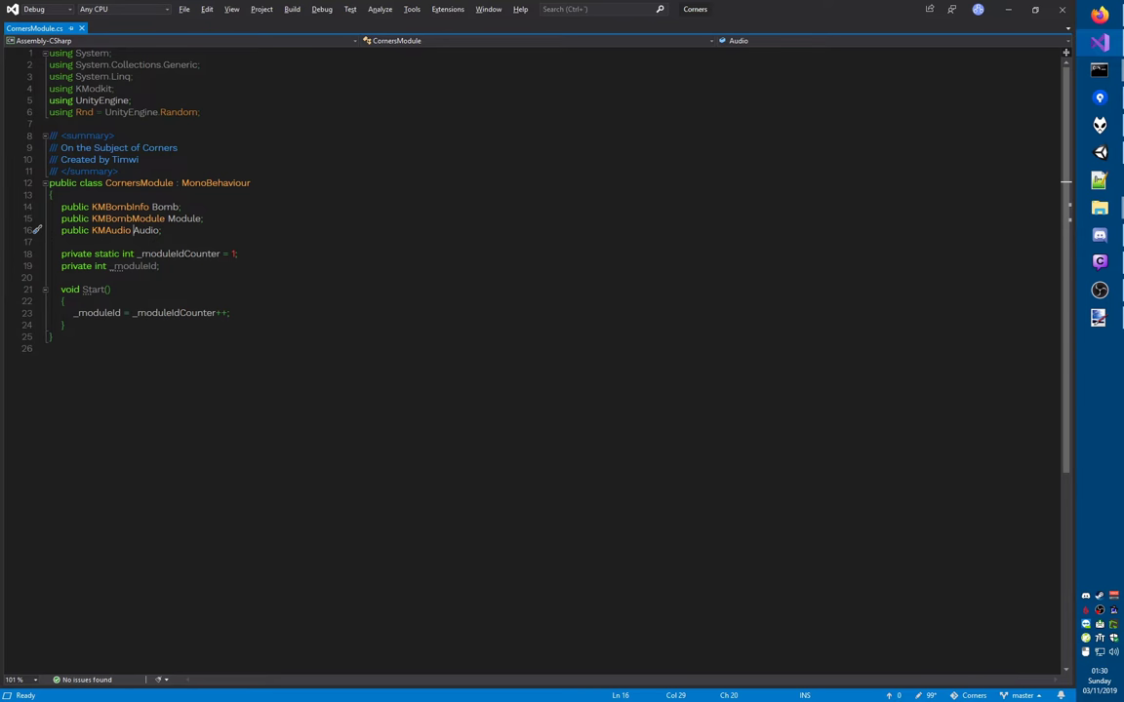
key("Down")
key("Down")
key("Down")
key("End")
key("Return")
key("Return")
type("private material")
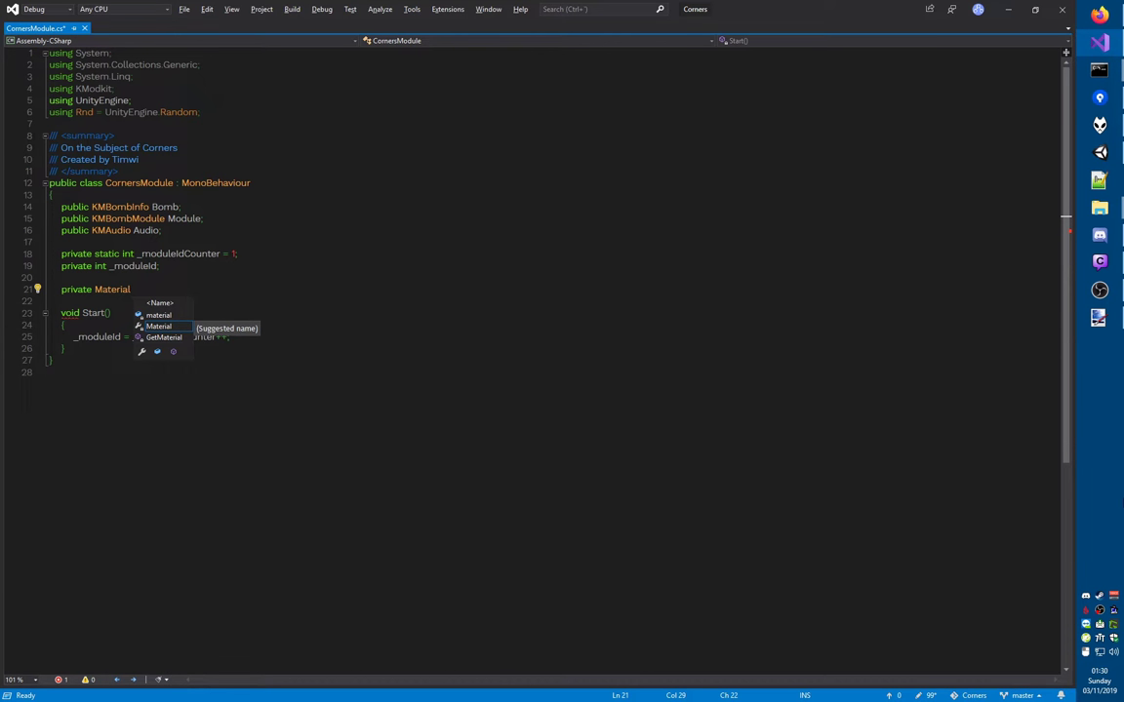
key("ctrl+x")
key("ctrl+x")
key("ctrl+s")
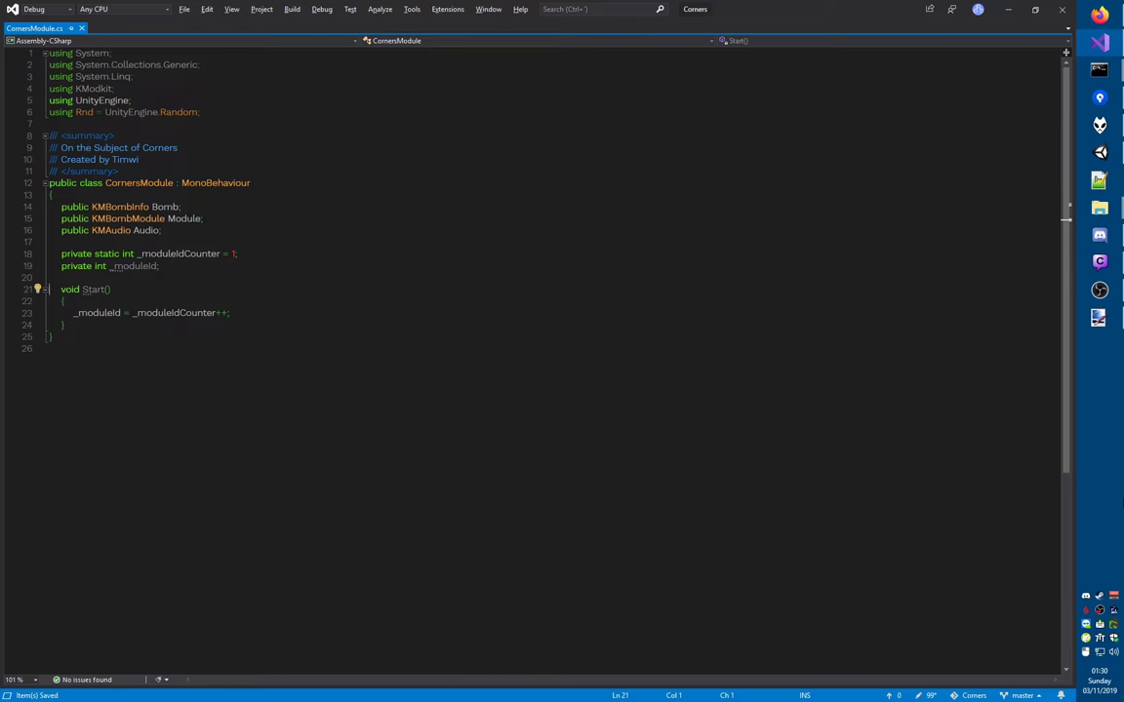
- Declare a public Material[] field named CornerColors in its own paragraph below the Audio field, and save the file
key("Up")
key("Up")
key("Up")
key("Up")
key("Up")
key("End")
key("Return")
key("Return")
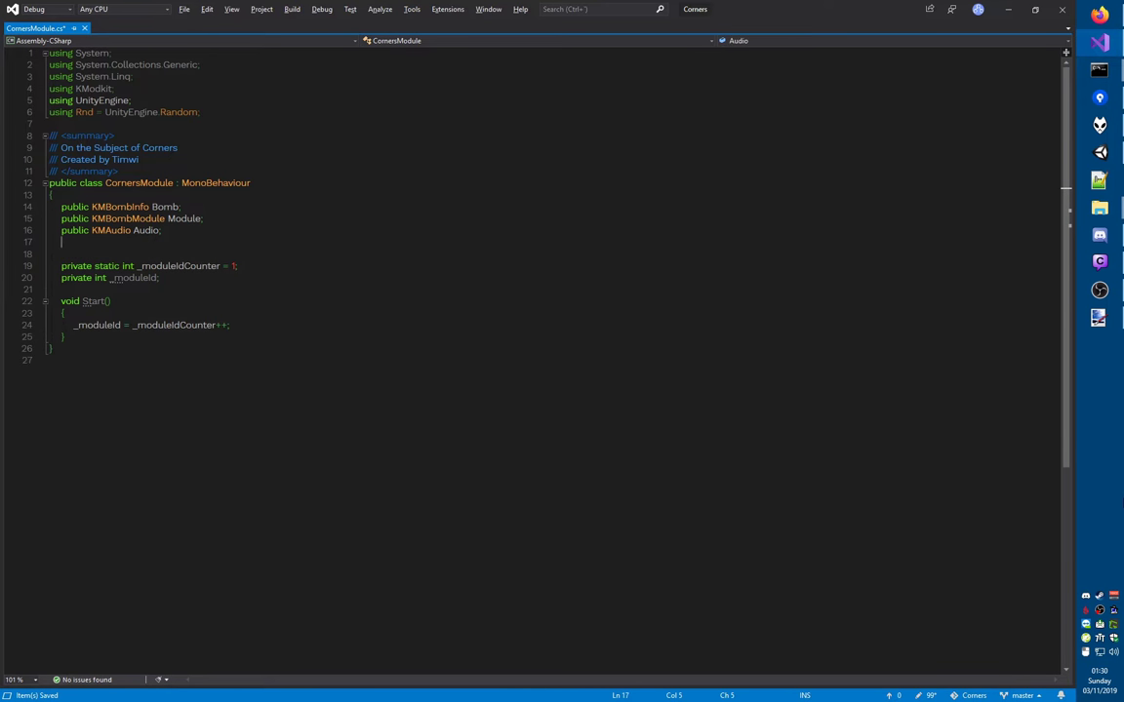
type("public material[] ")
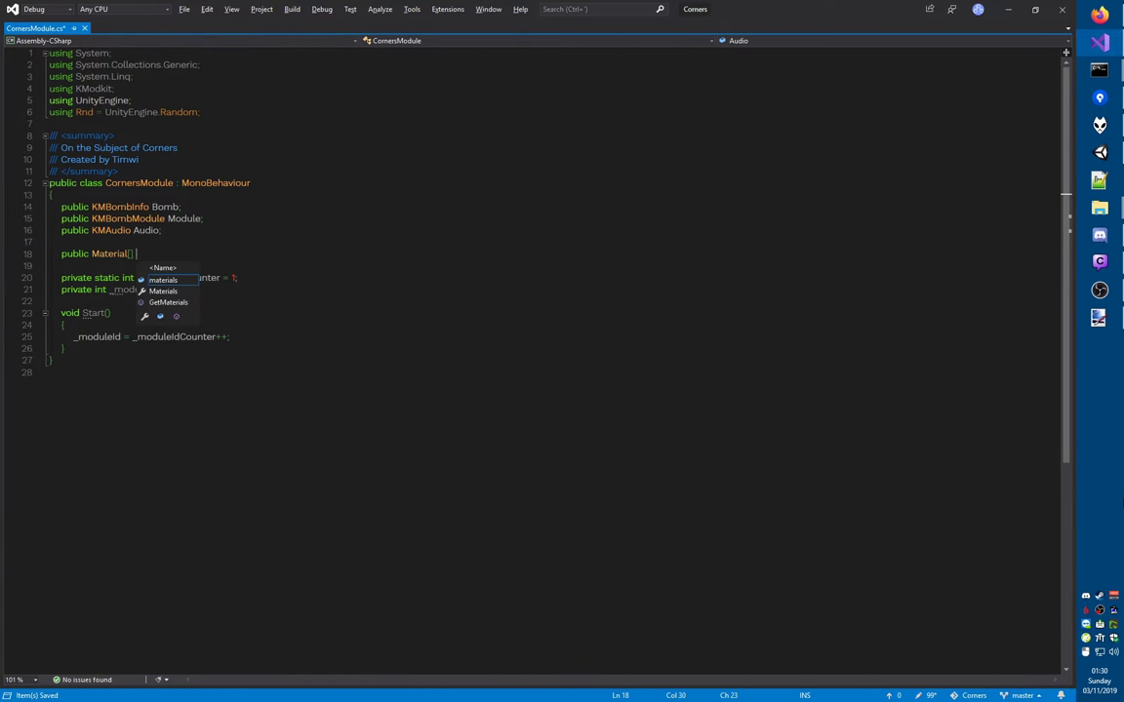
type("CornerColors;")
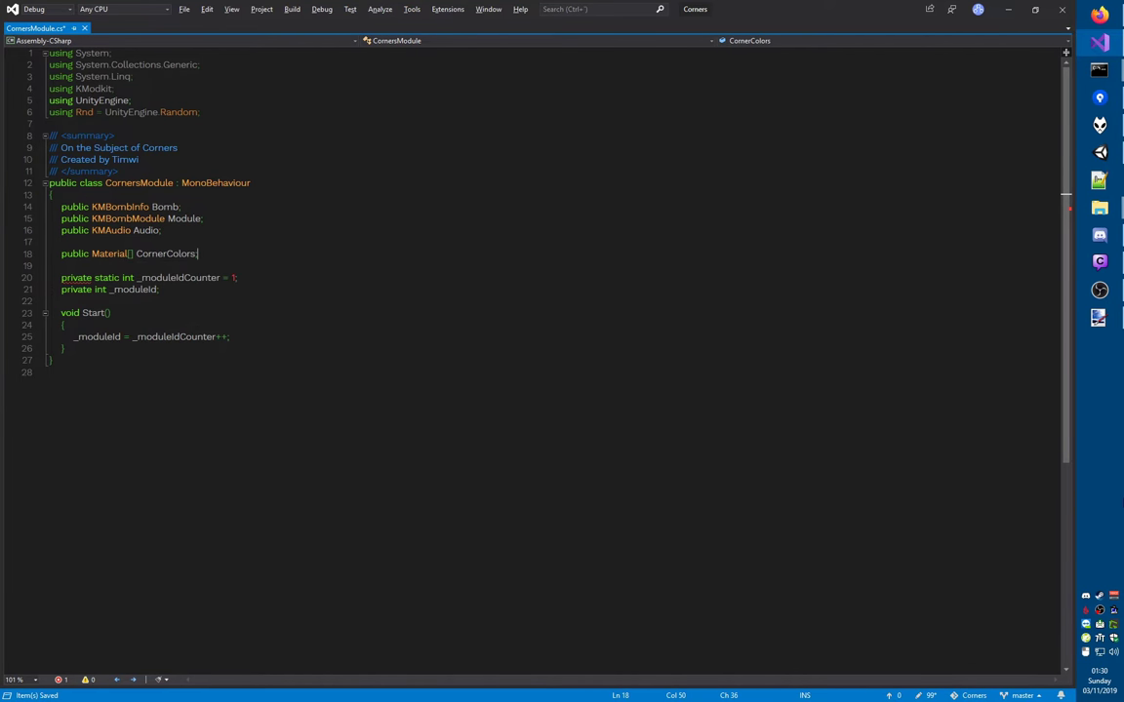
key("ctrl+s")
- Change the element type of the CornerColors array to Color
key("ctrl+Left")
key("ctrl+Left")
key("ctrl+shift+Left")
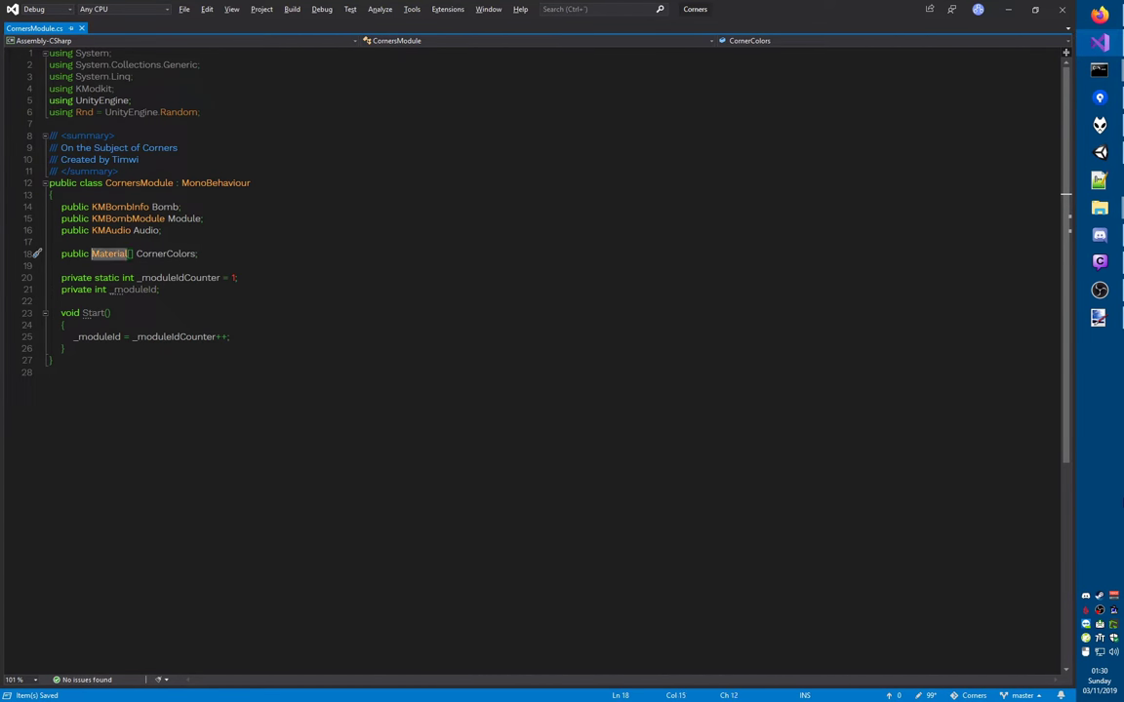
key("BackSpace")
type("Color")
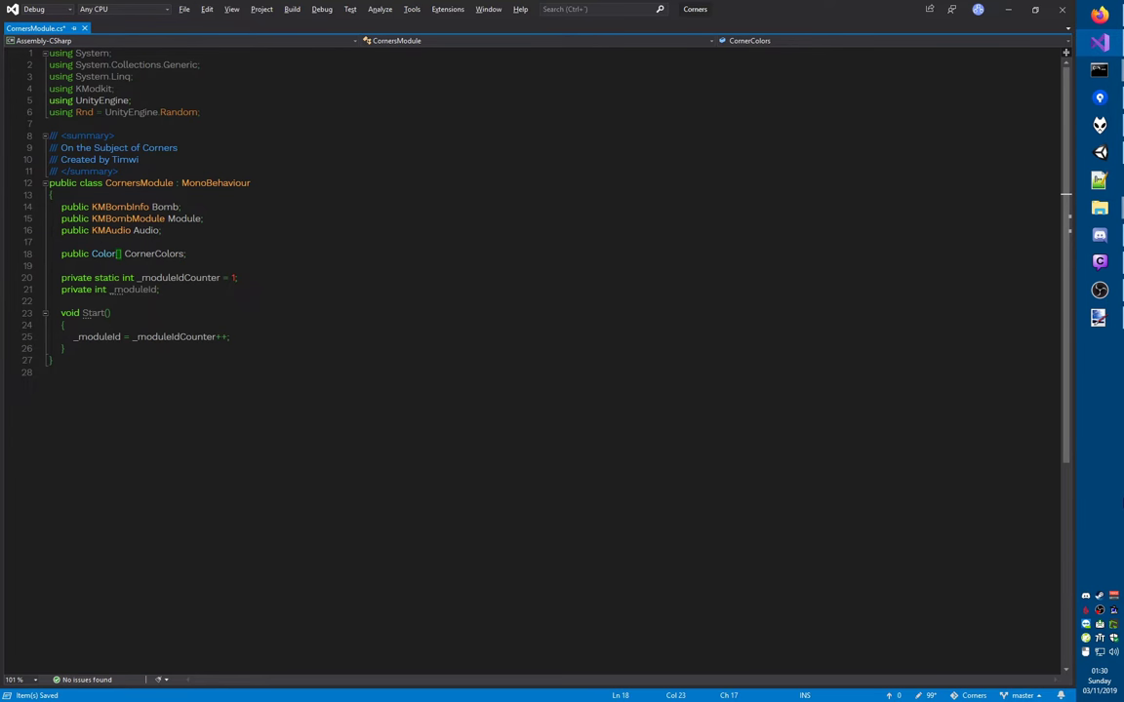
- Save the CornersModule script and switch to the Unity editor
key("ctrl+s")
key("End")
key("Down")
key("alt+Tab")
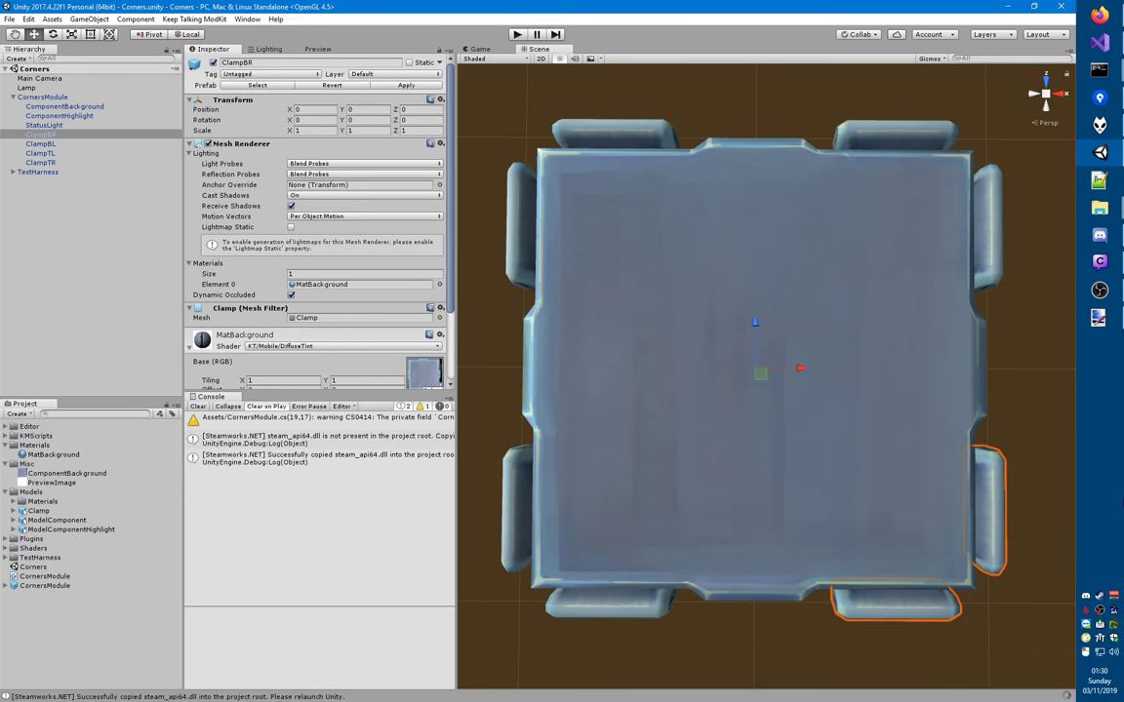
- Duplicate the MatBackground material and rename the copy MatClamp
left_click(49, 154)
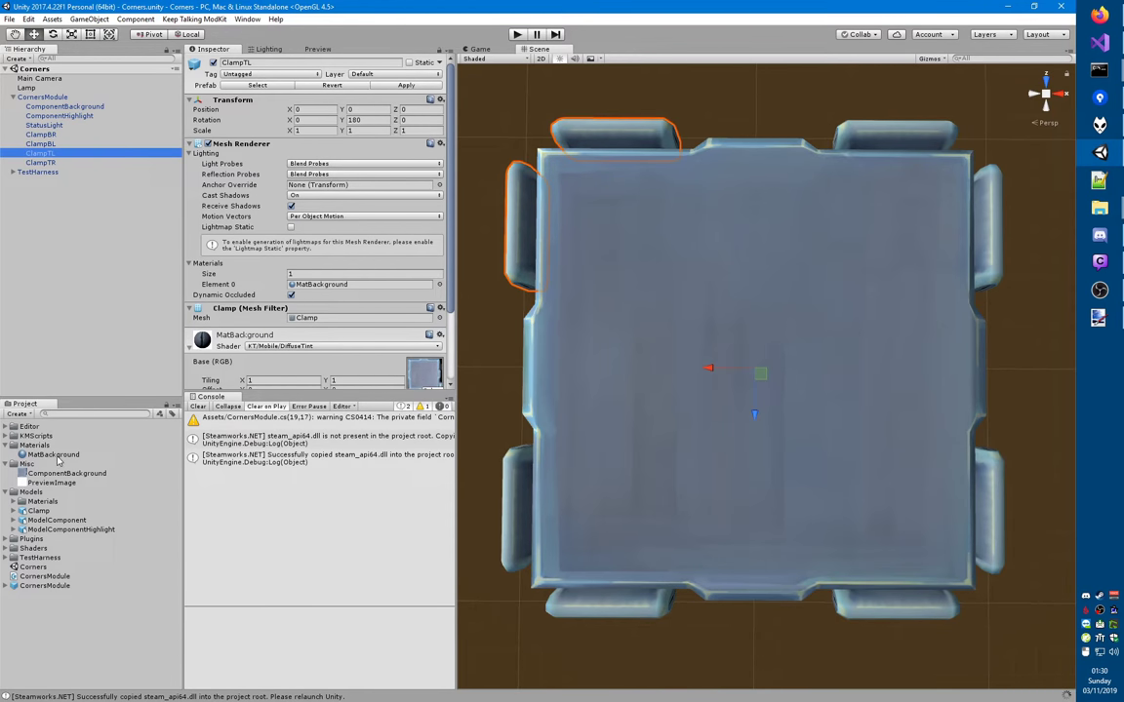
left_click(57, 456)
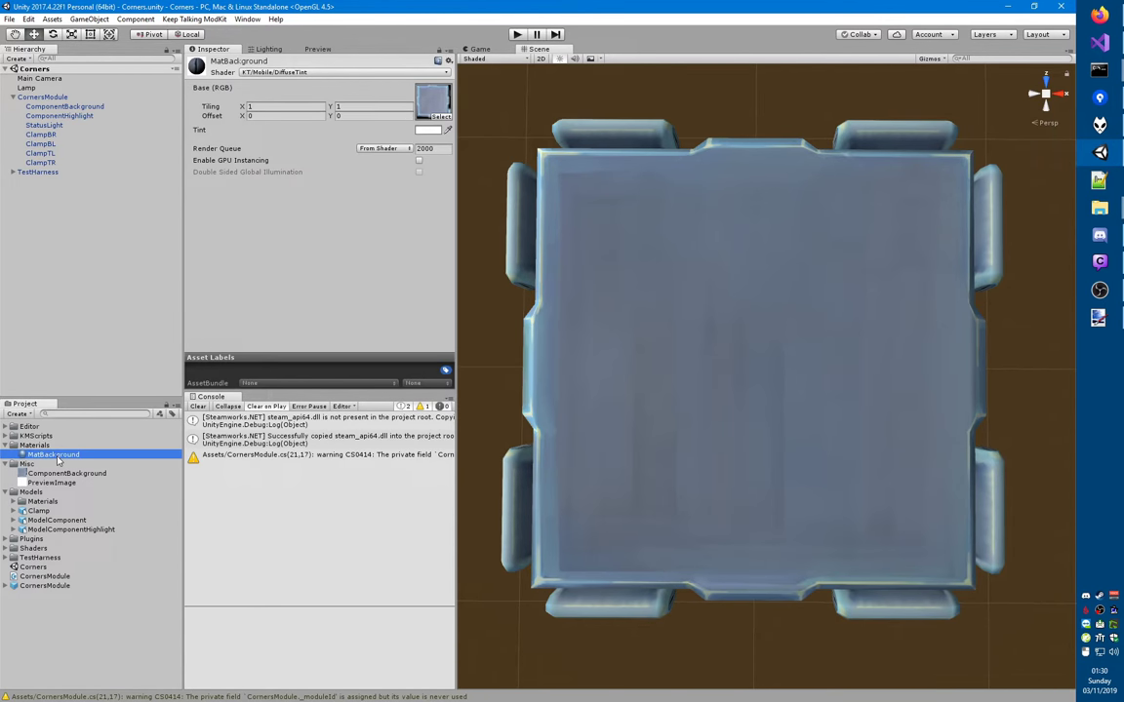
key("ctrl+d")
key("F2")
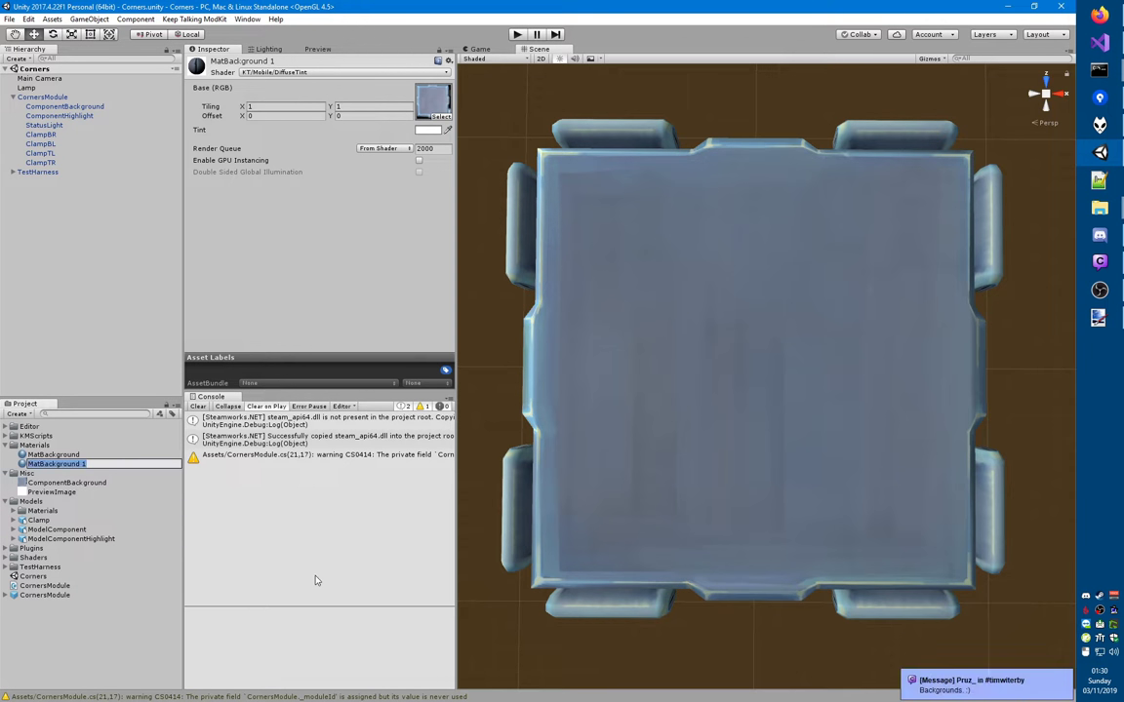
type("Clamp")
key("Home")
type("Mat")
key("Return")
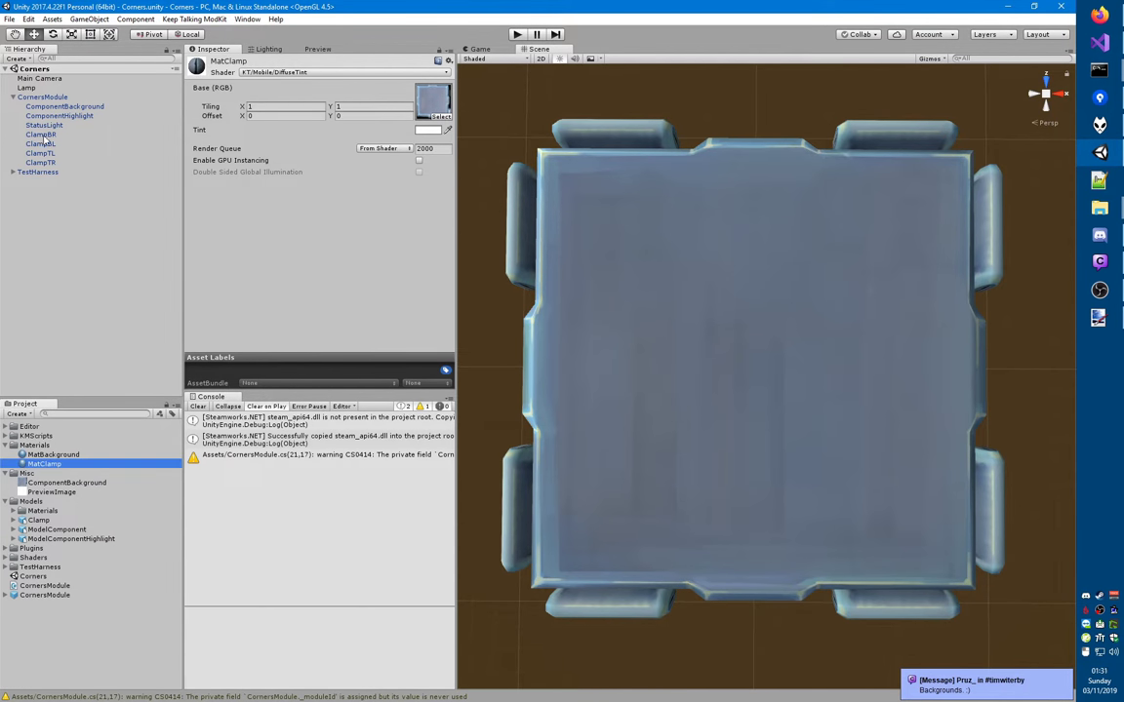
- Assign the MatClamp material to ClampBR's Mesh Renderer, applying the change to the prefab and saving the scene
left_click(42, 135)
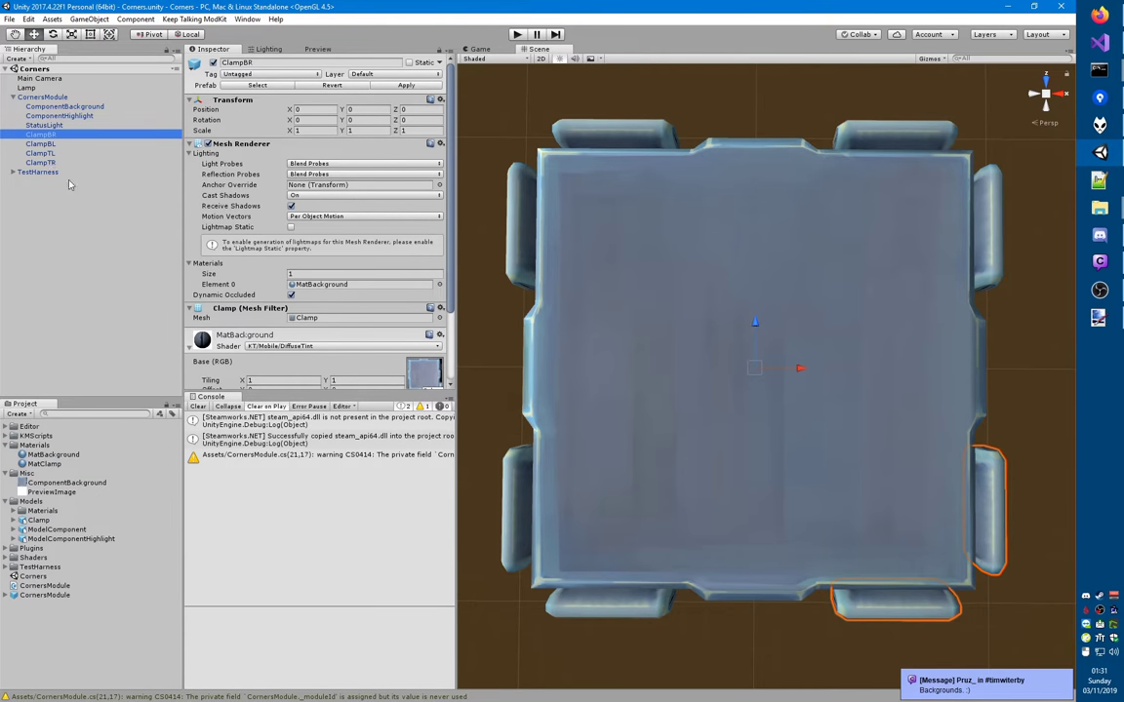
scroll(206, 253, "down", 5)
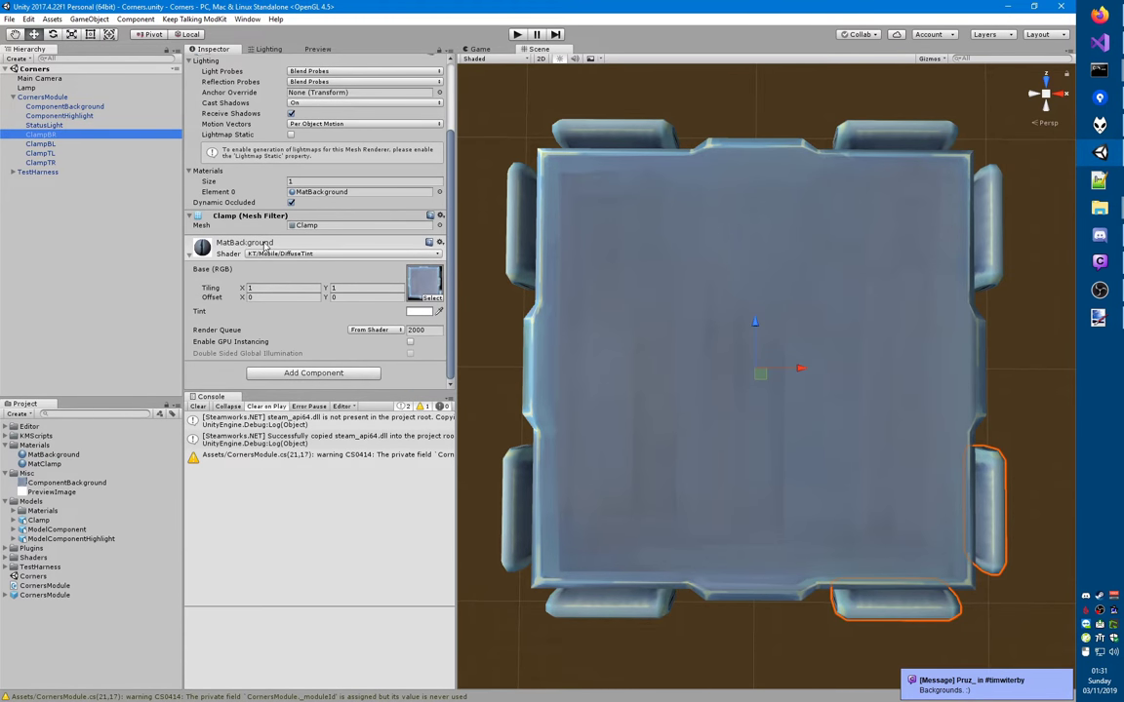
scroll(271, 195, "up", 4)
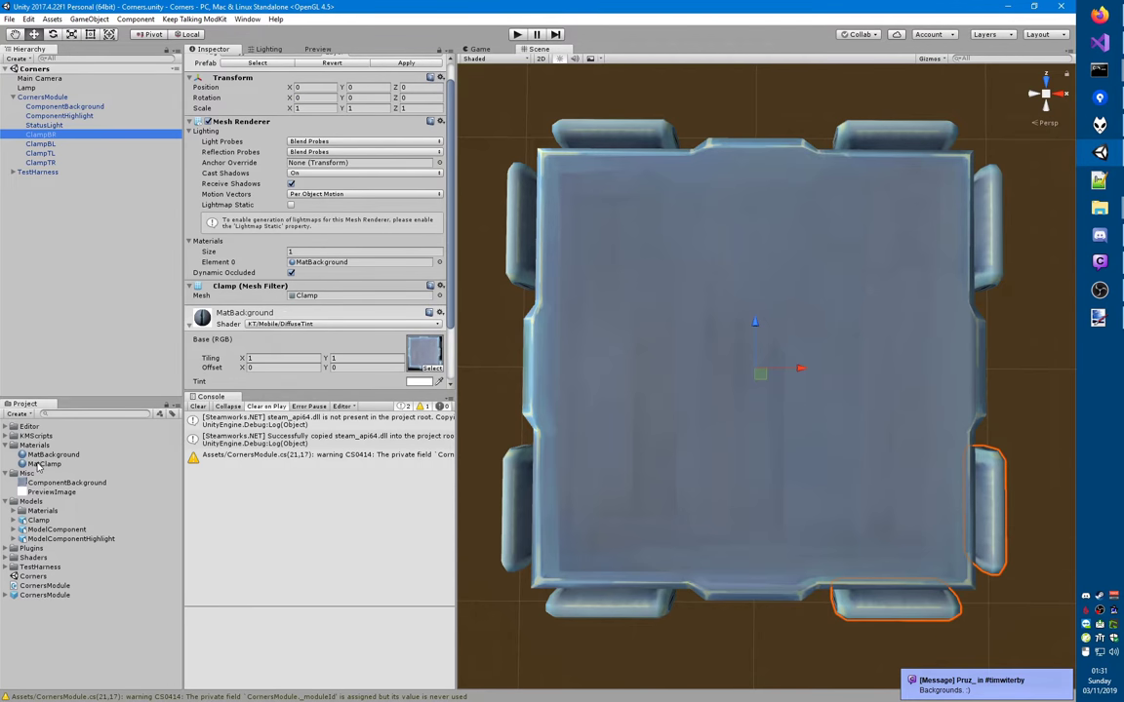
left_click_drag(37, 465, 322, 262)
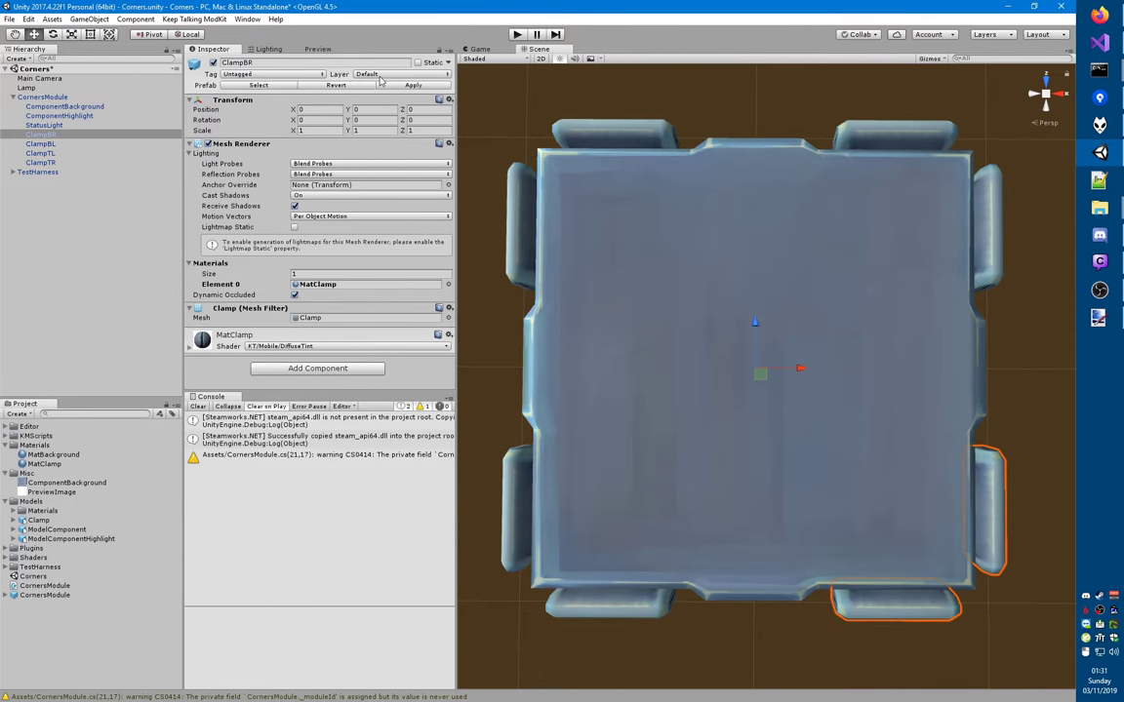
key("ctrl+s")
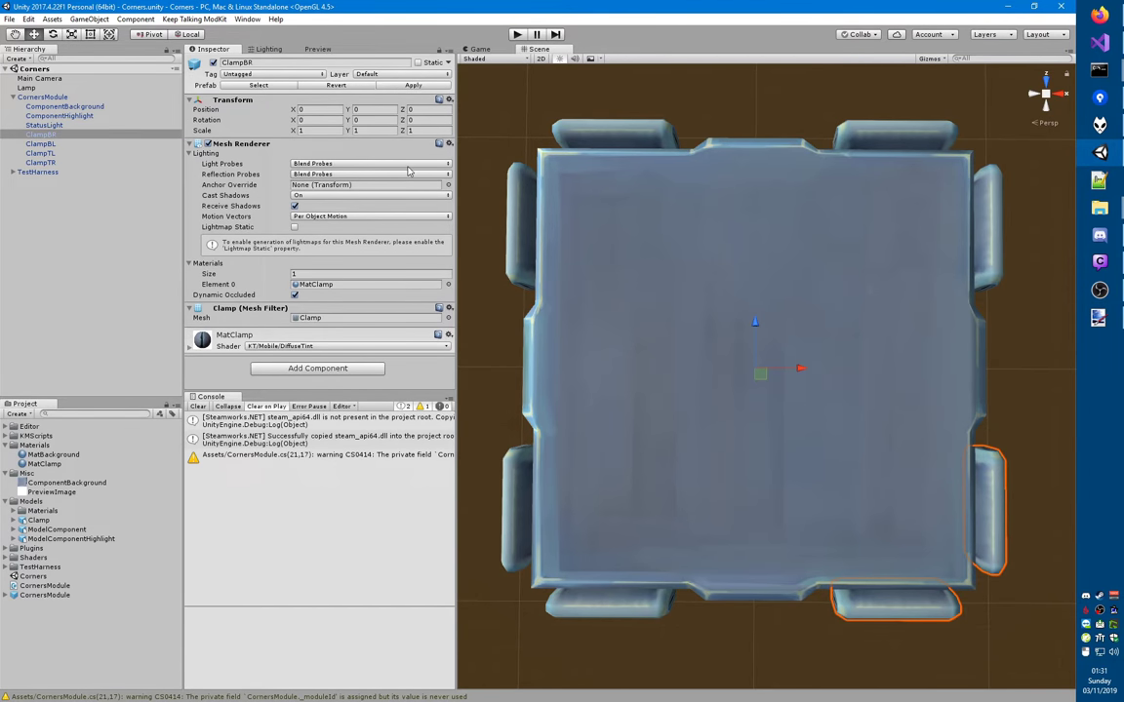
- Set the MatClamp material's tint to pure red, FF0000FF
scroll(343, 307, "down", 3)
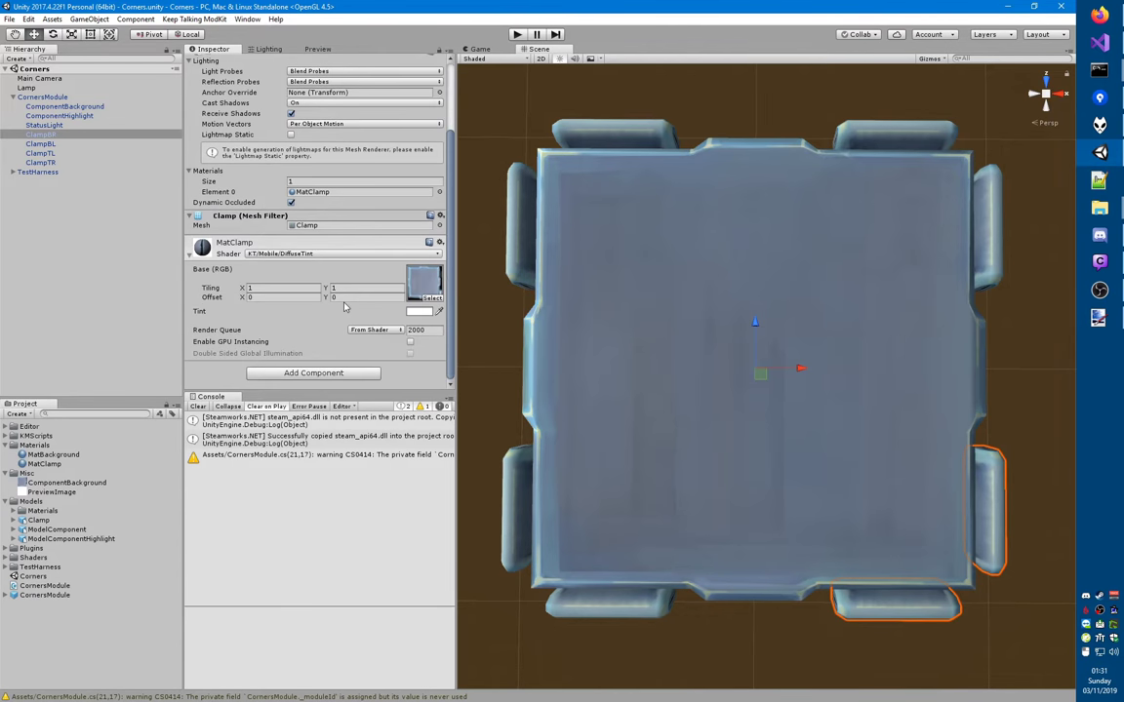
left_click(415, 312)
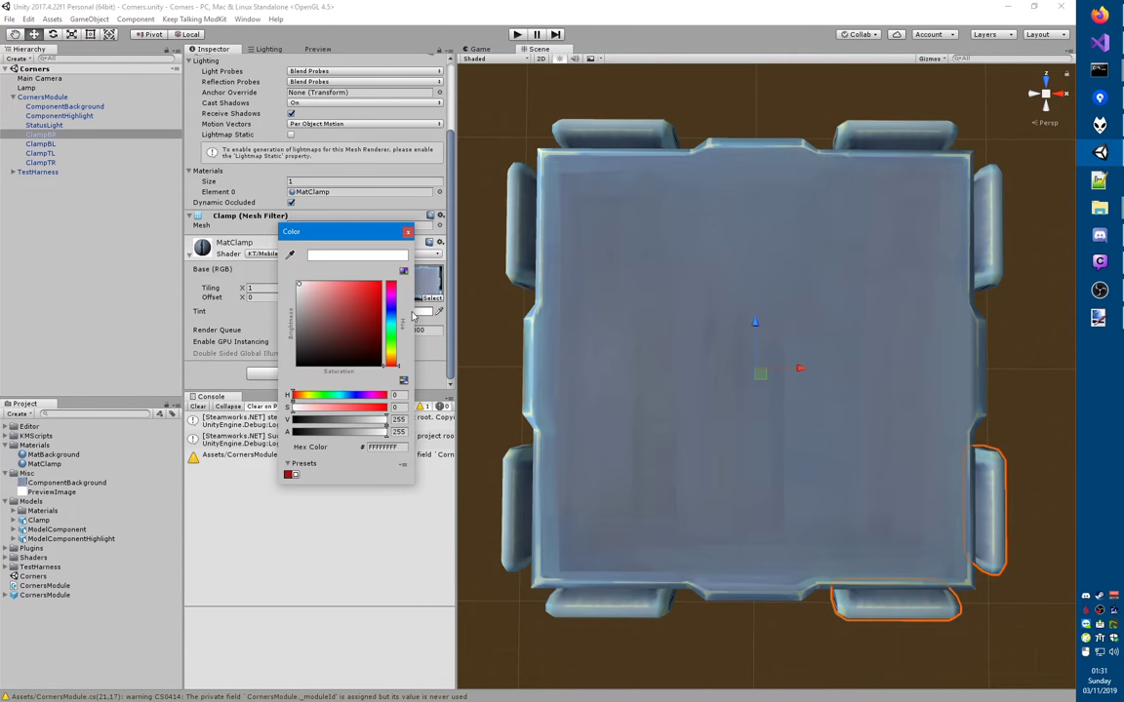
left_click_drag(375, 287, 399, 274)
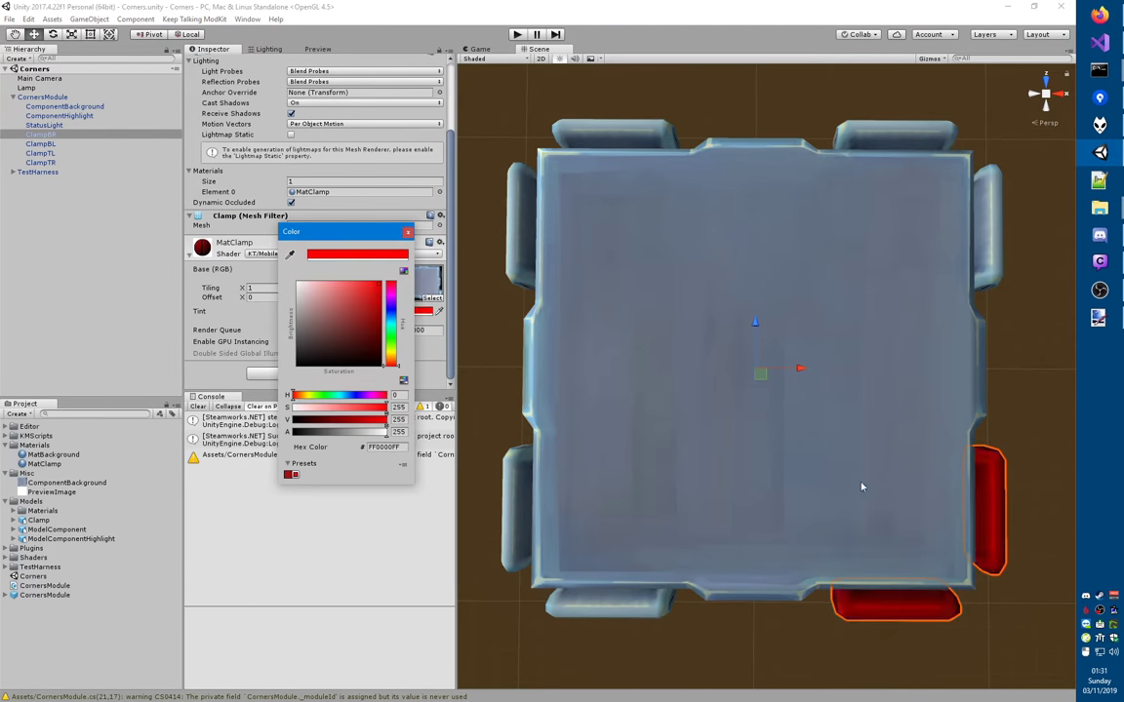
- Refine the MatClamp tint to a lighter red, FF4545FF, and copy its hex colour code
middle_click(964, 557)
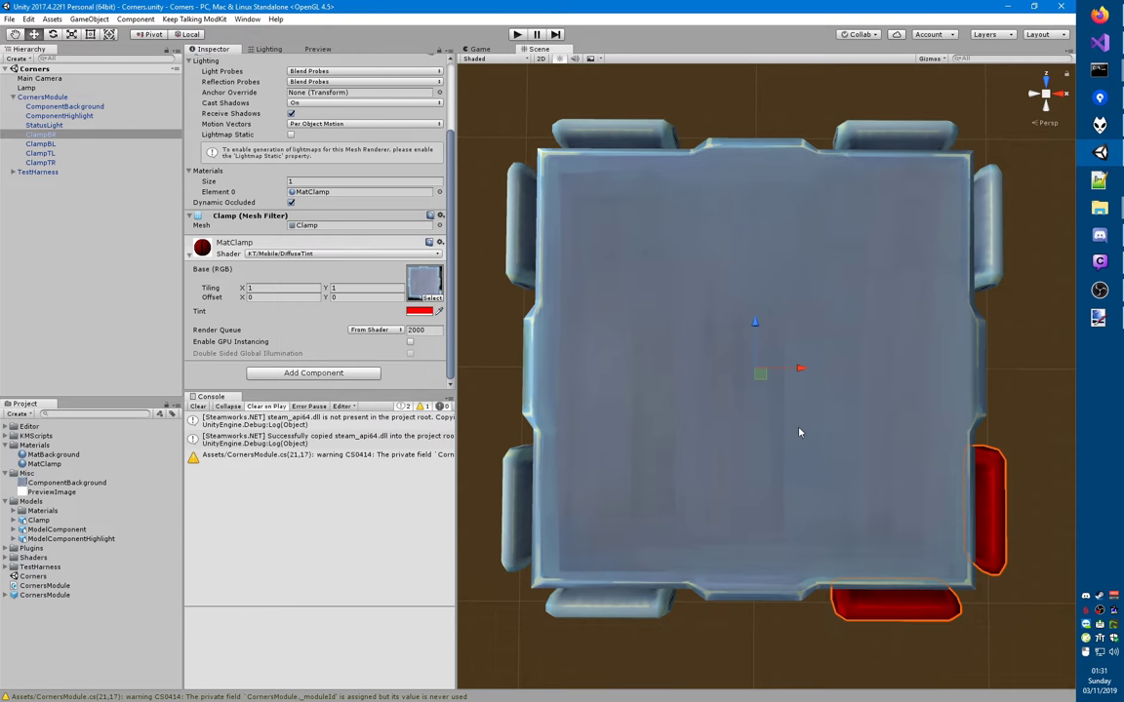
middle_click_drag(881, 495, 742, 383)
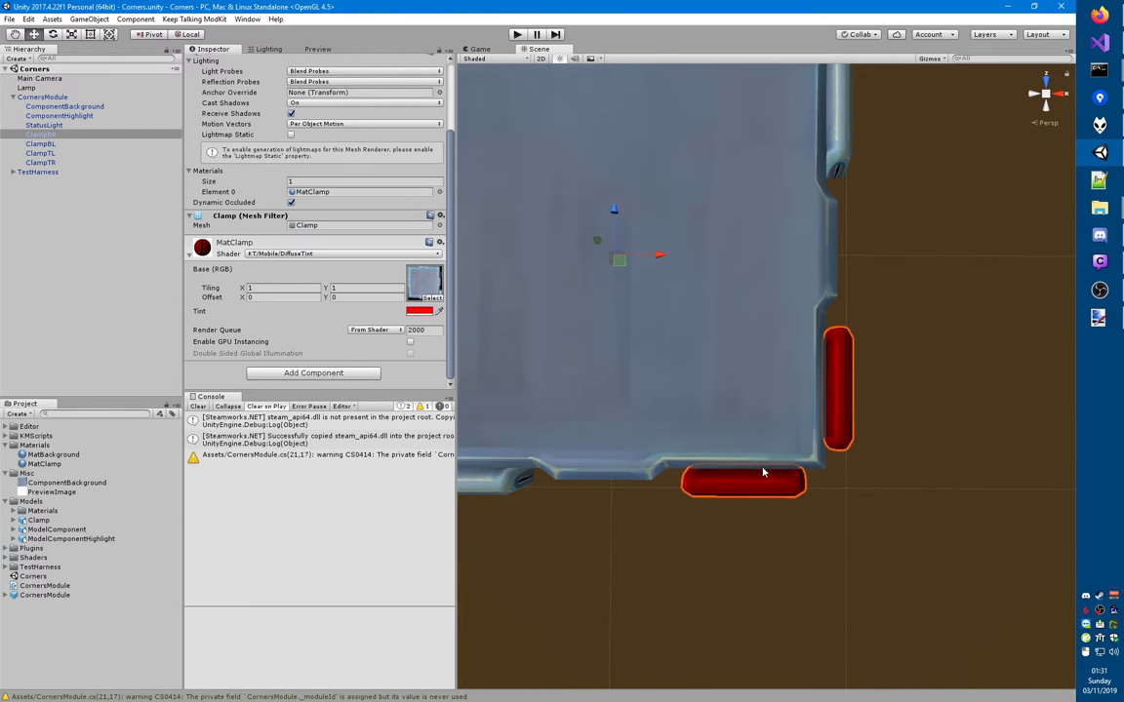
left_click_drag(817, 531, 598, 202, "alt")
left_click(419, 310)
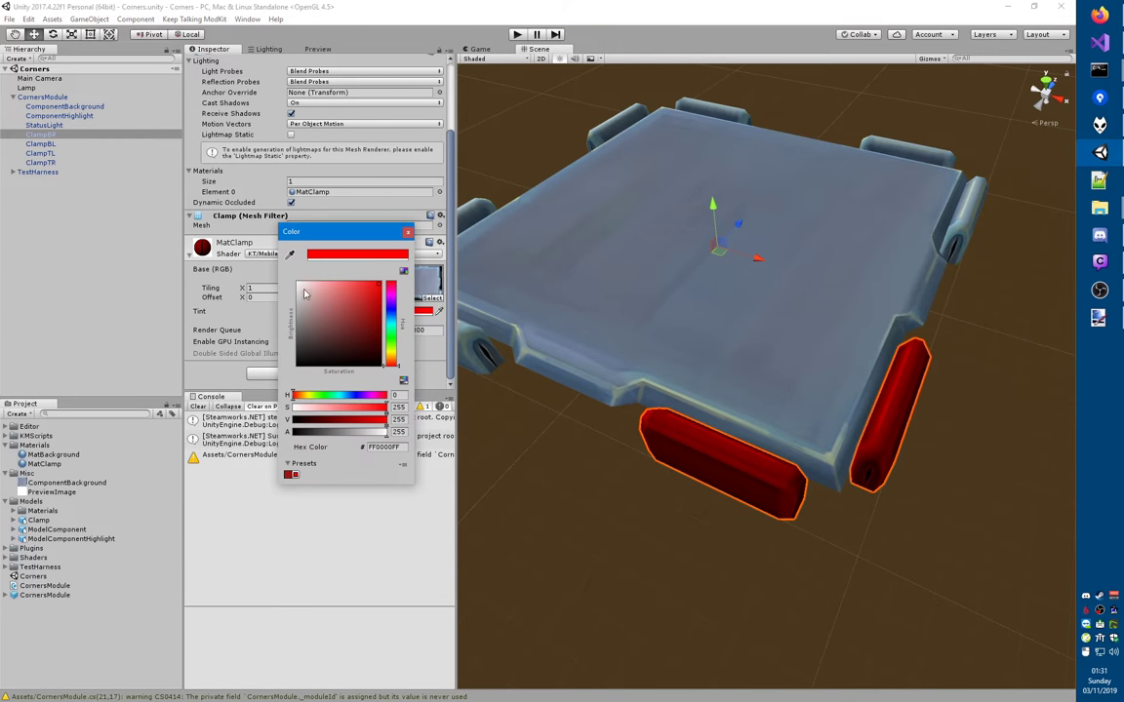
mouse_move(365, 290)
left_mouse_down()
mouse_move(341, 292)
mouse_move(364, 284)
left_mouse_up()
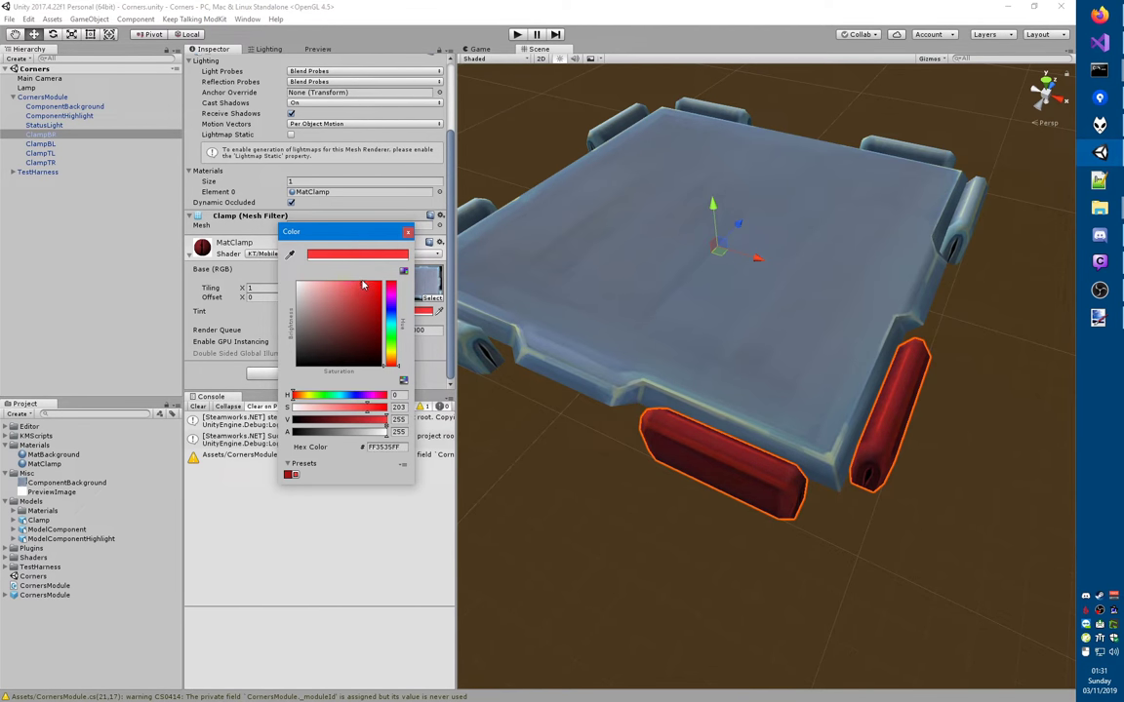
left_click(302, 284)
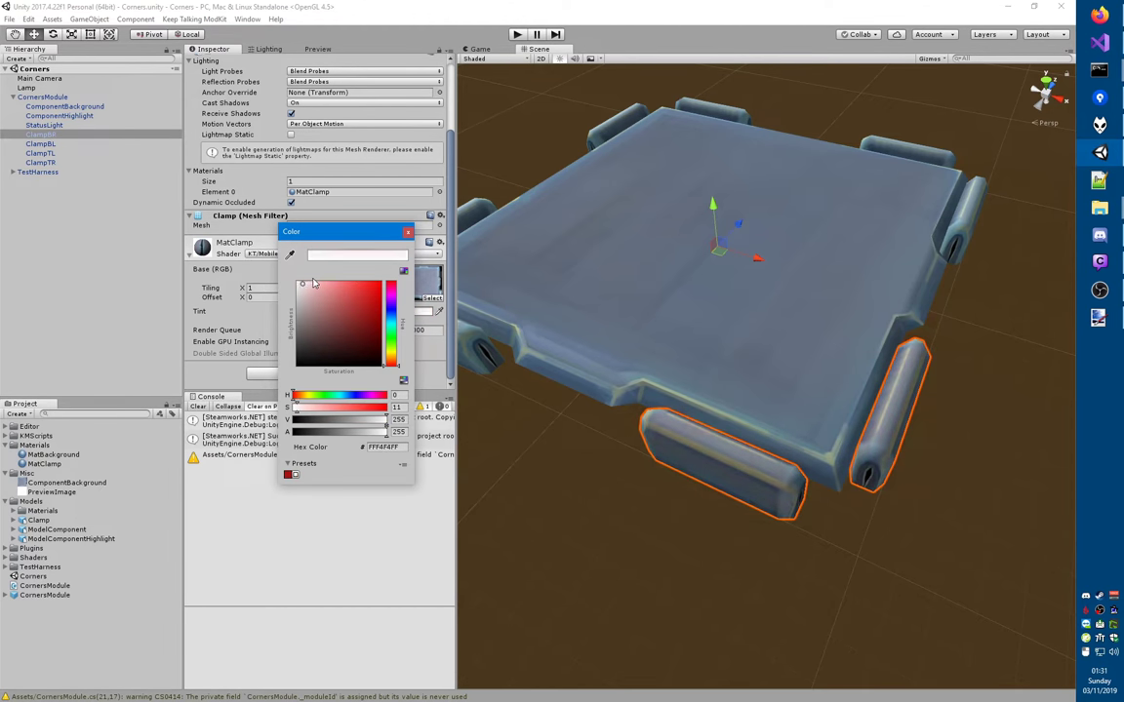
left_click(366, 287)
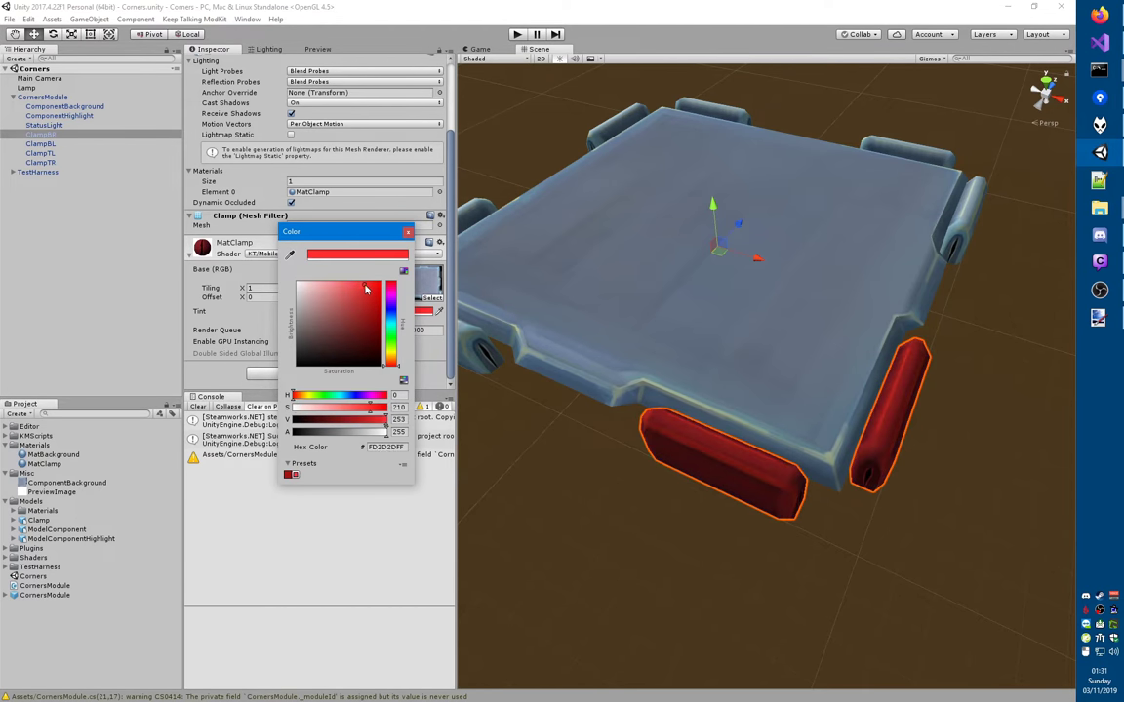
left_click_drag(366, 288, 359, 284)
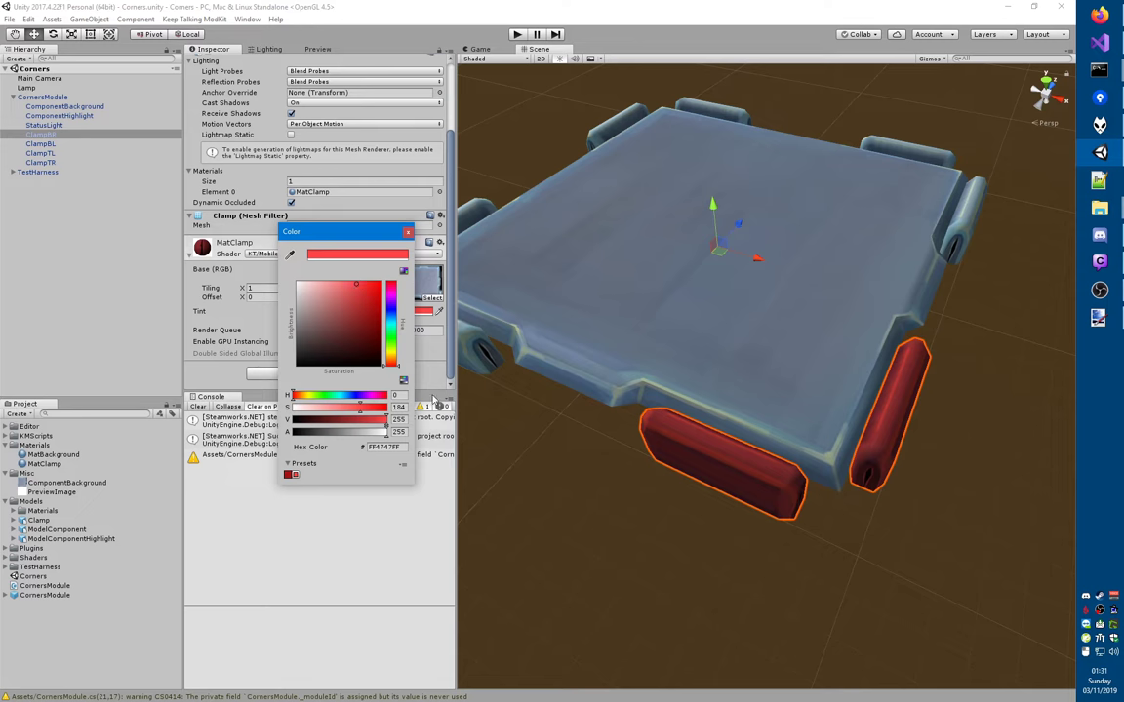
left_click(356, 298)
left_click_drag(357, 302, 359, 284)
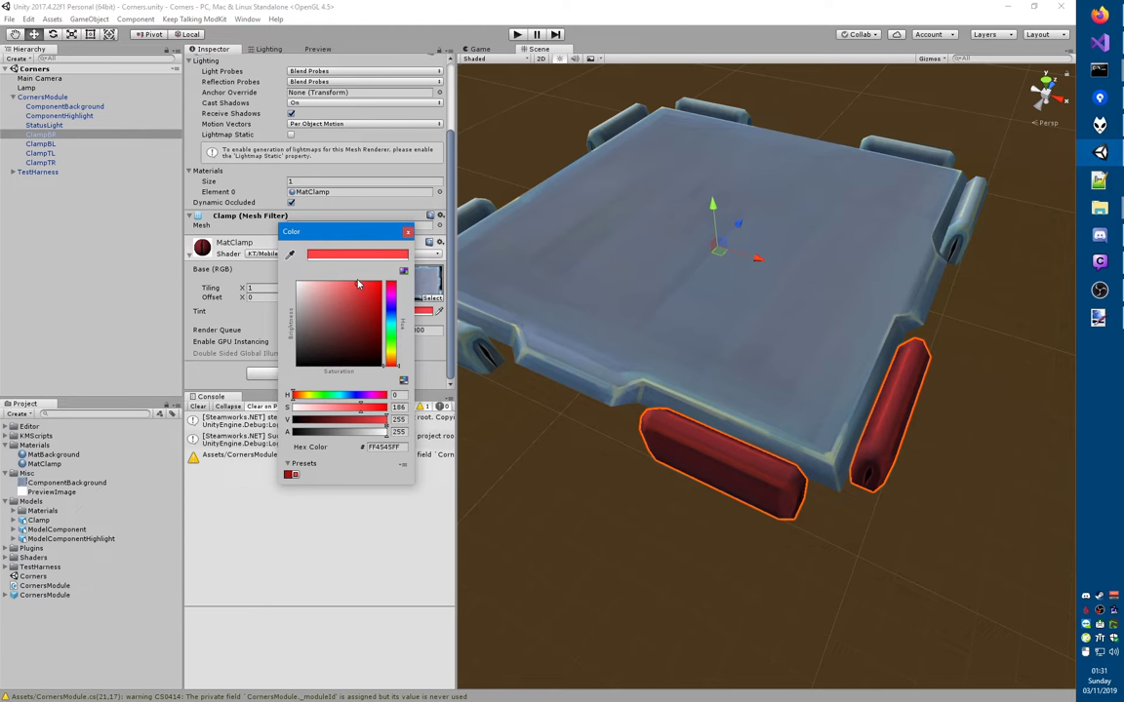
left_click(379, 448)
key("Escape")
left_click(390, 498)
- Set the size of the Corner Colors array on CornersModule to 4
left_click(37, 96)
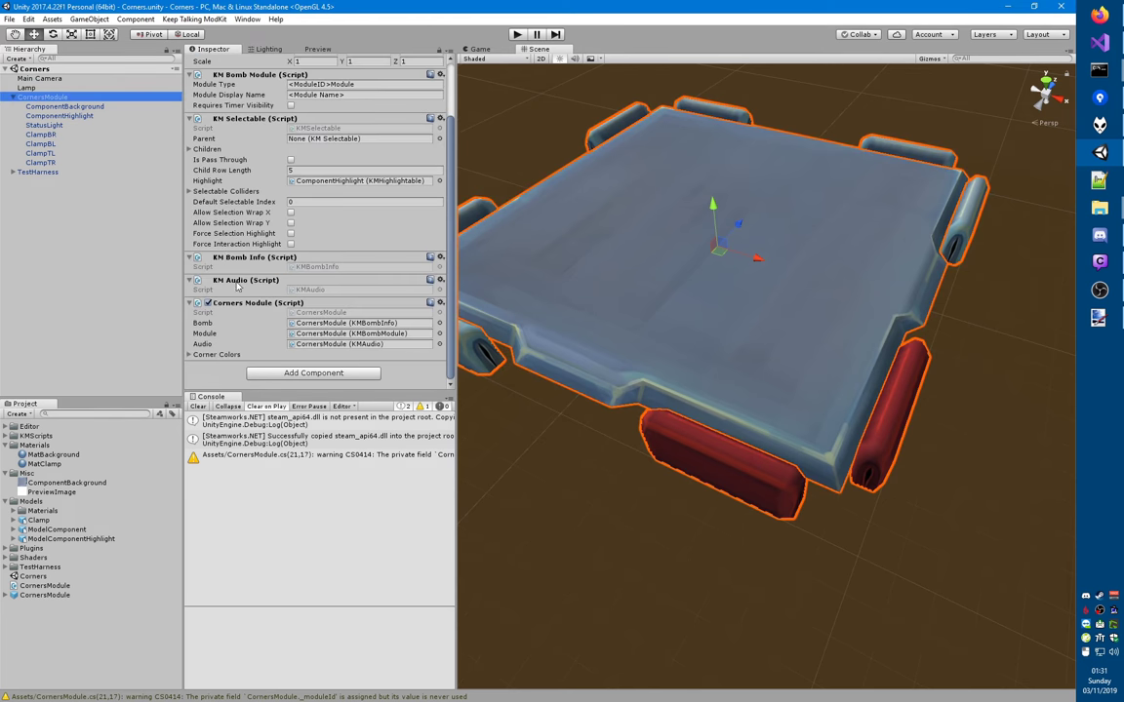
left_click(210, 354)
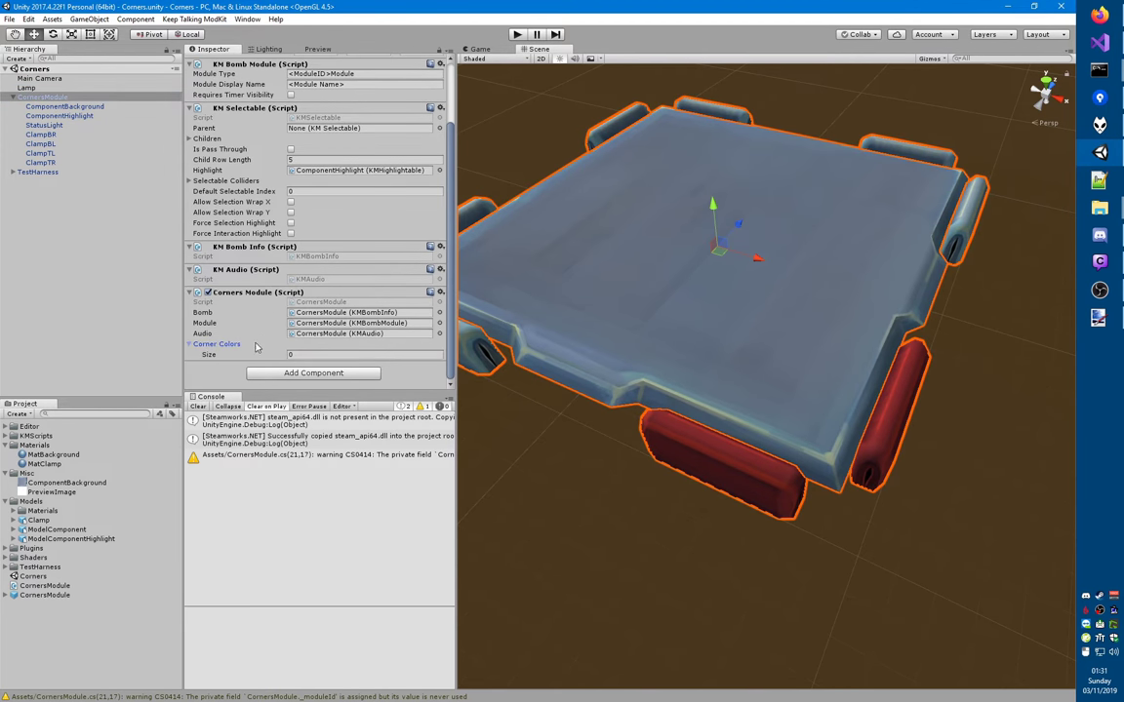
left_click(322, 354)
type("4")
key("Return")
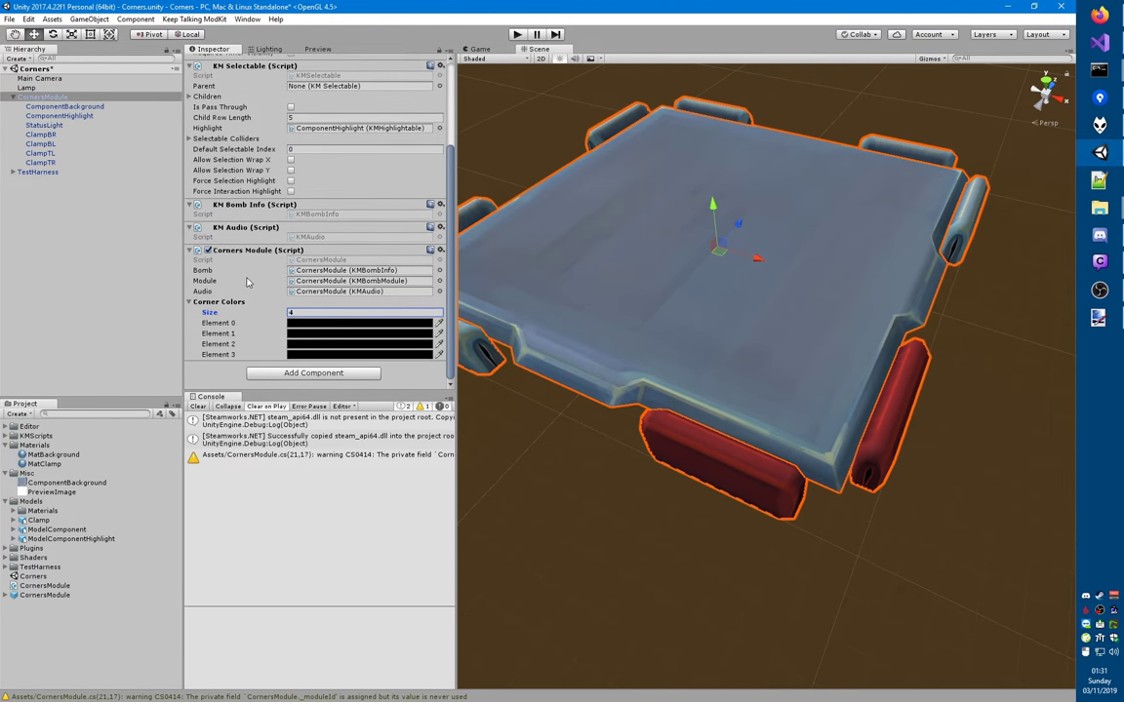
- Set Corner Colors Element 0 to the copied red, FF4545FF, then apply the prefab changes and save the scene
left_click(303, 323)
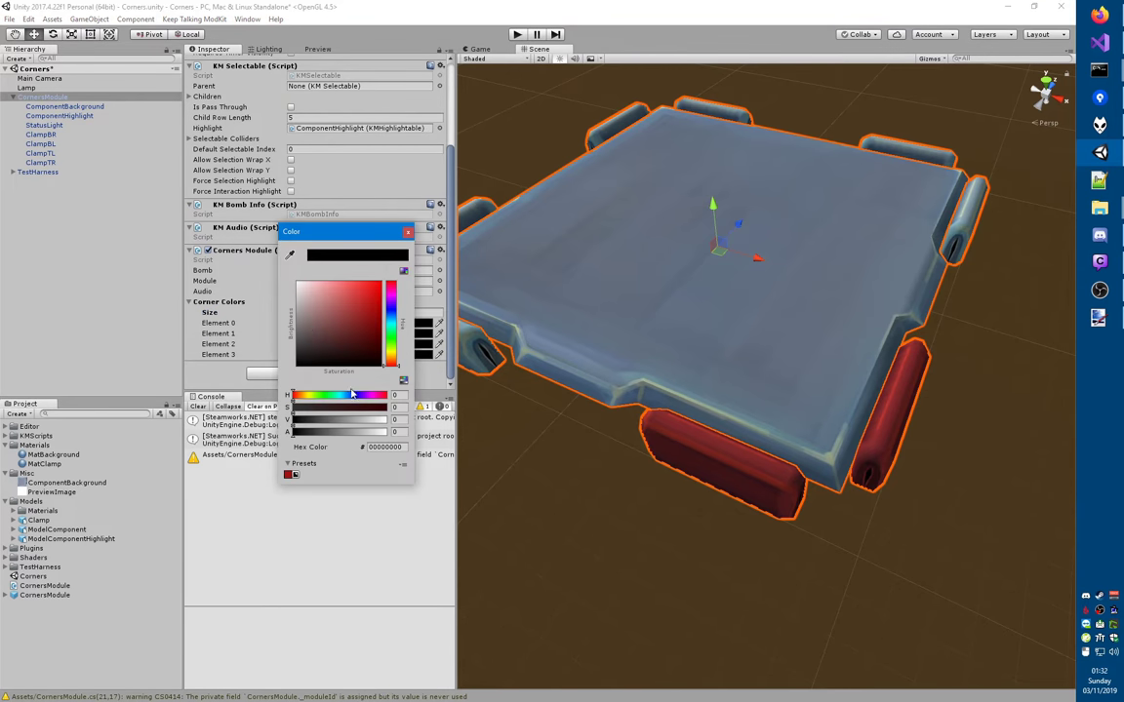
left_click_drag(349, 406, 363, 407)
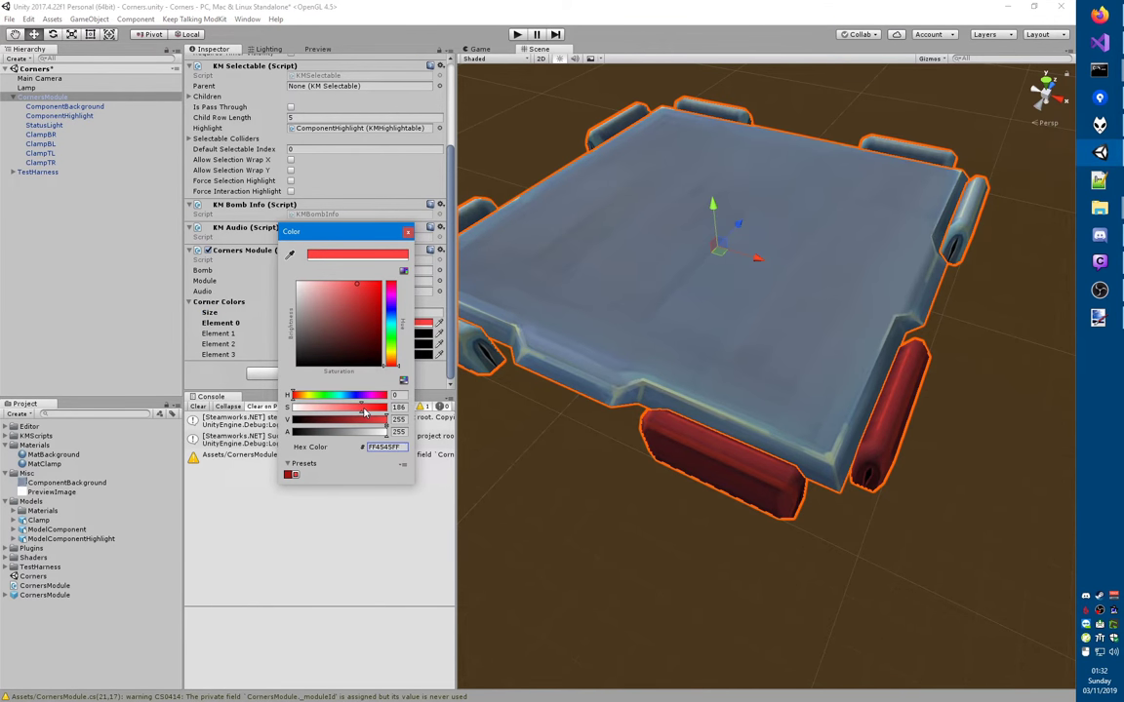
left_click(407, 232)
scroll(327, 121, "up", 5)
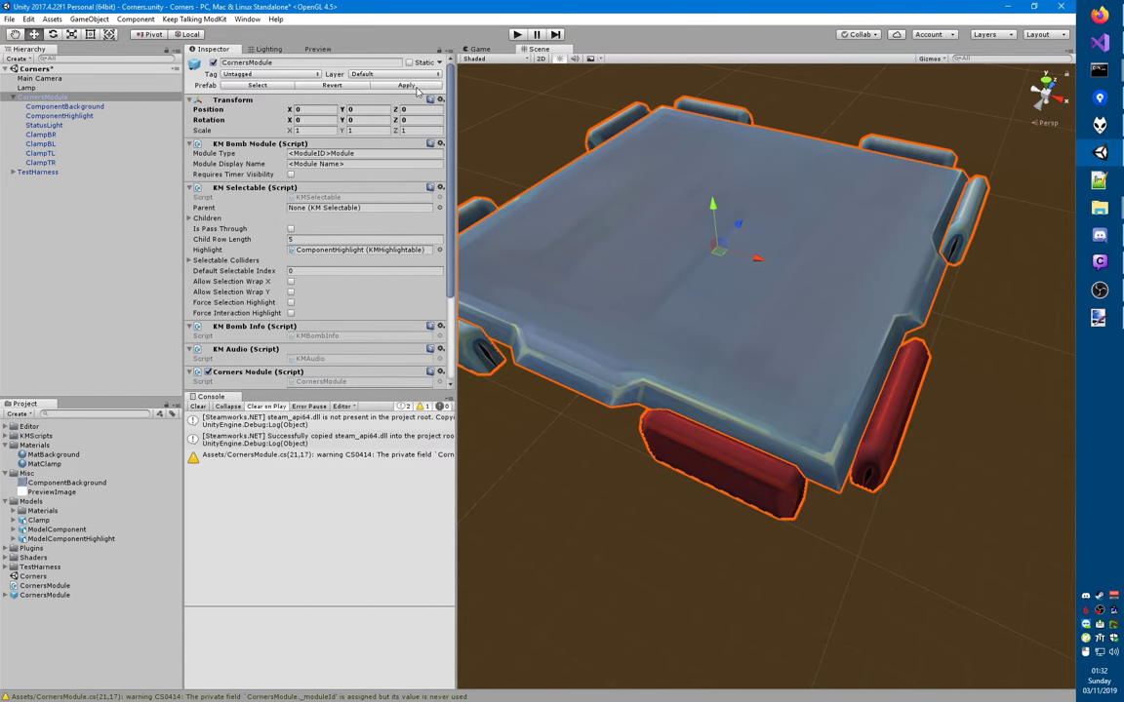
key("ctrl+s")
- Change the MatClamp tint on ClampBR to green, 49D85CFF, and copy its hex colour code
left_click(50, 135)
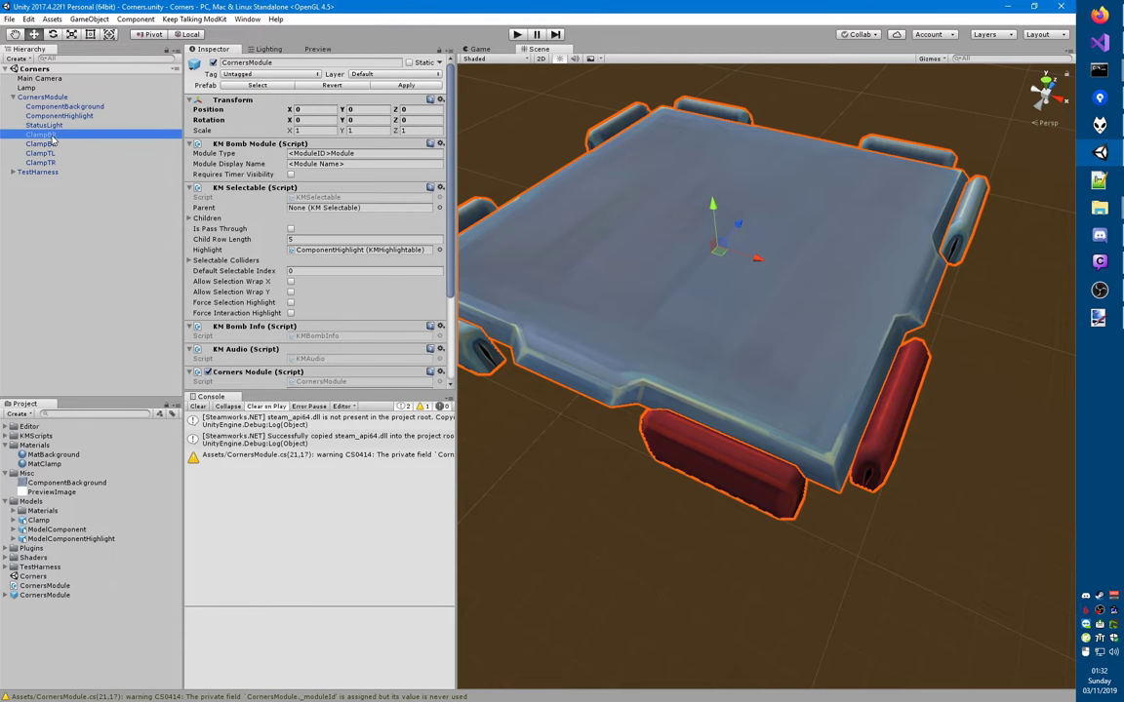
scroll(217, 265, "down", 3)
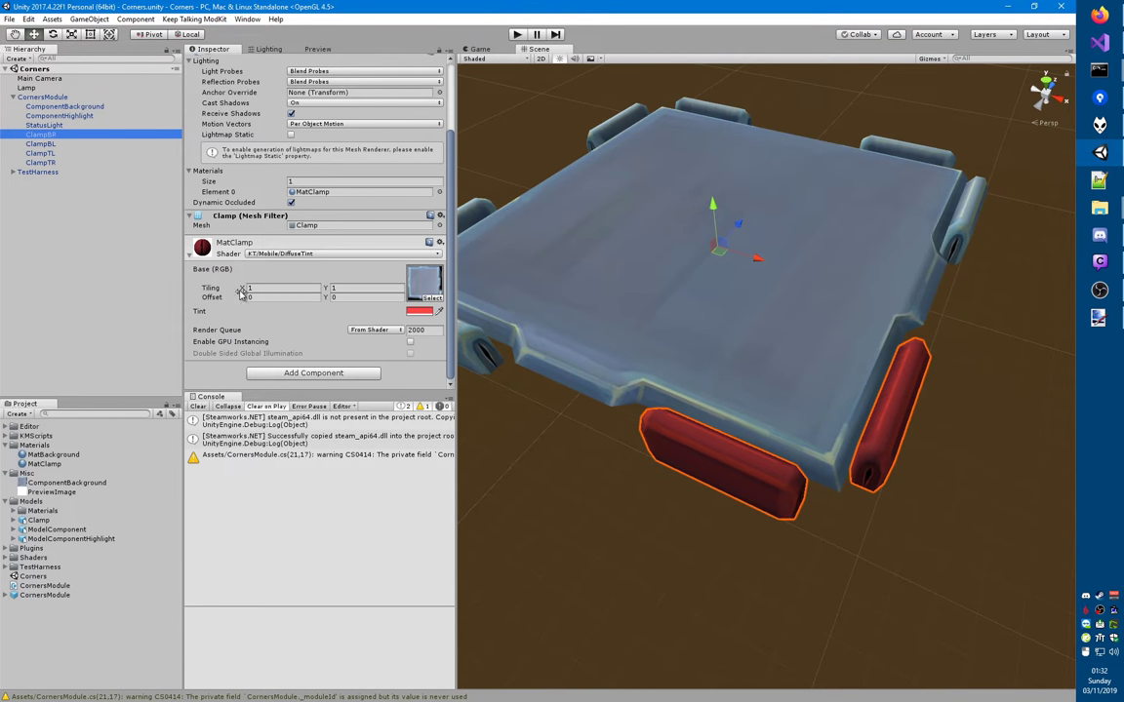
left_click(416, 311)
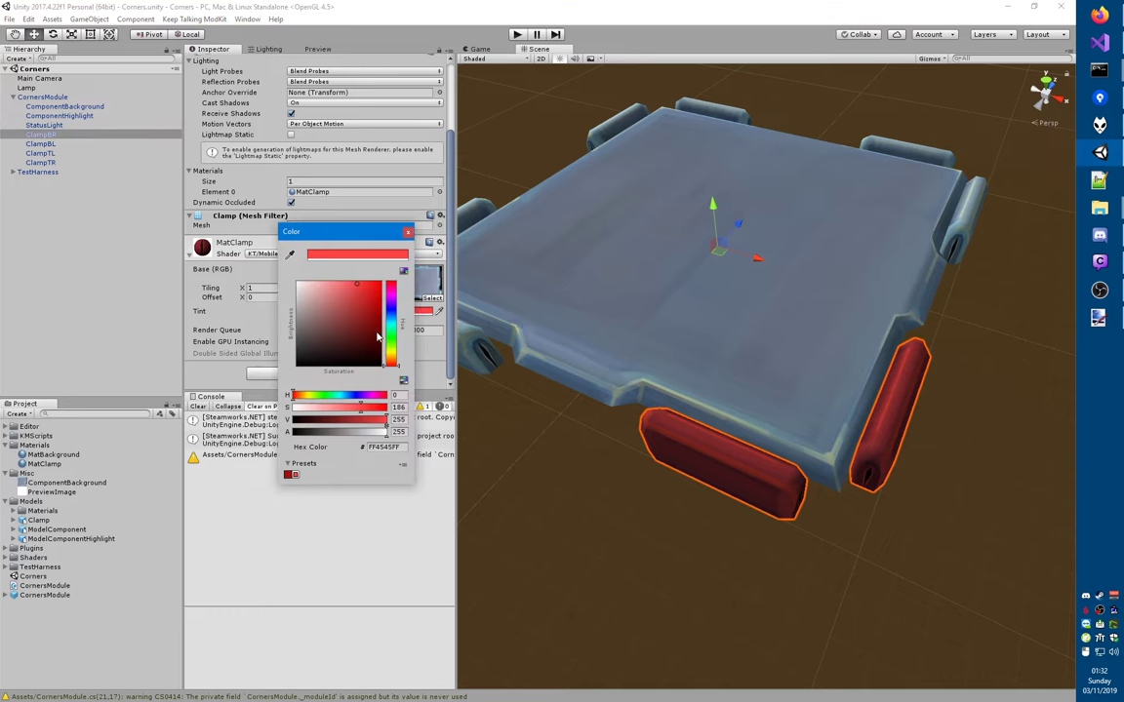
left_click(394, 340)
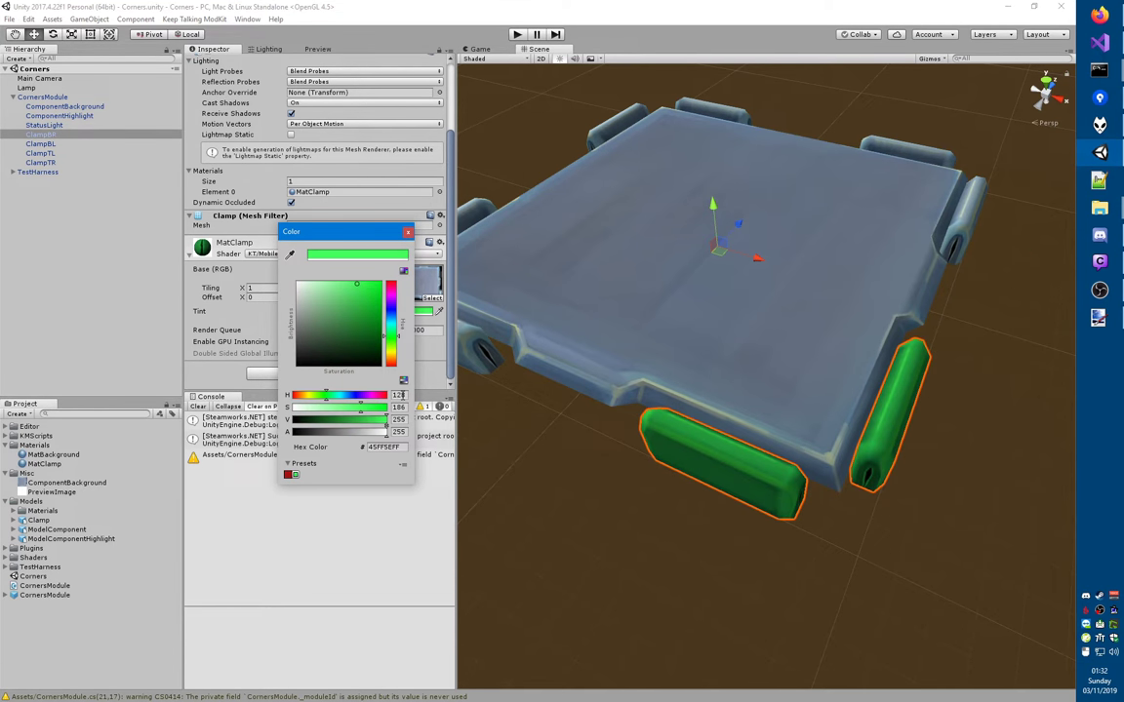
left_click(359, 294)
left_click_drag(358, 290, 353, 301)
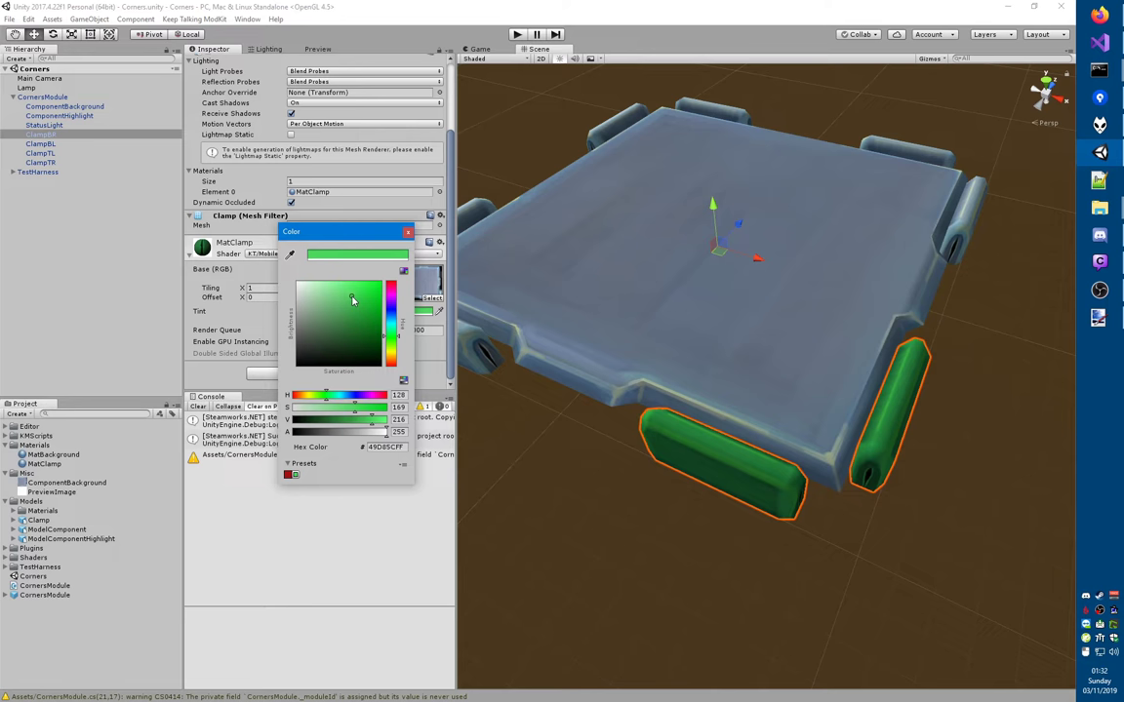
left_click(384, 447)
key("ctrl+c")
key("Return")
key("Return")
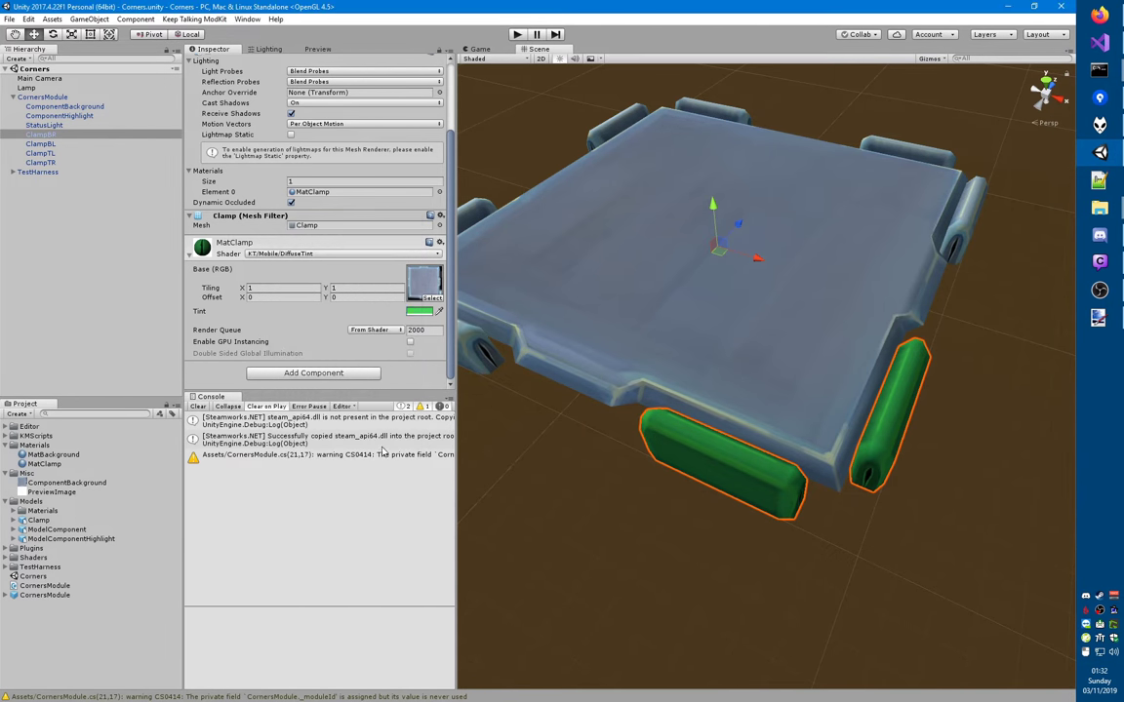
- Set Corner Colors Element 1 on CornersModule to the copied green, 49D85CFF, then apply the prefab changes and save the scene
left_click(43, 98)
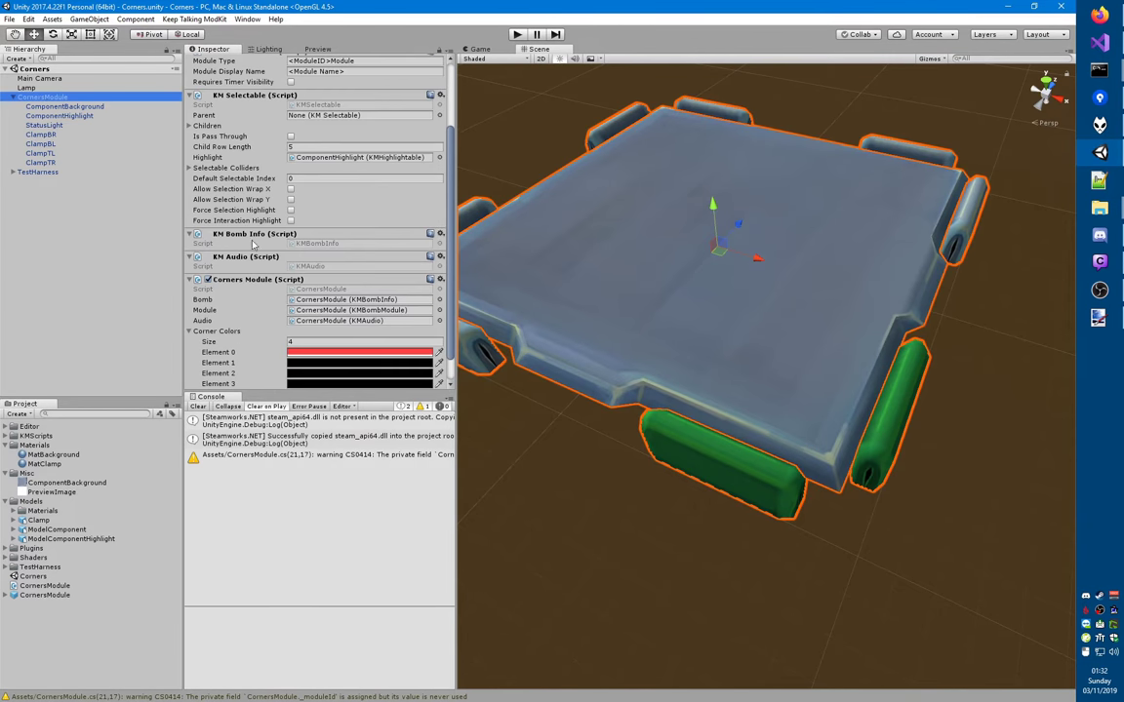
left_click(325, 363)
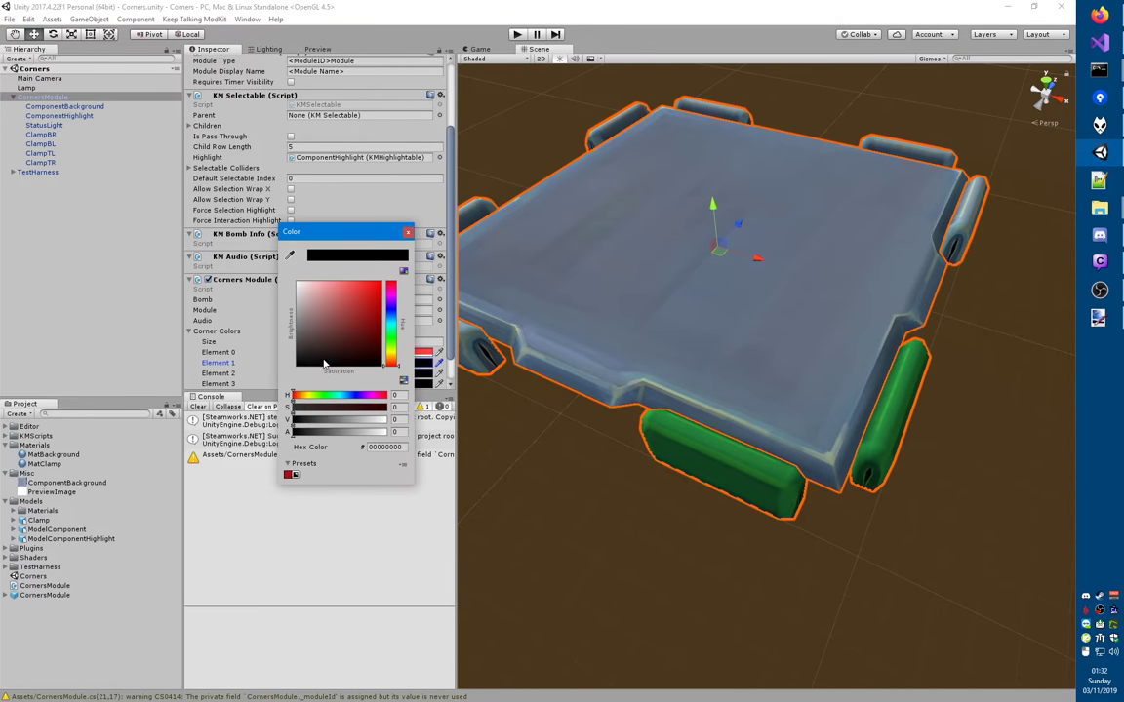
left_click(384, 447)
key("ctrl+v")
key("Return")
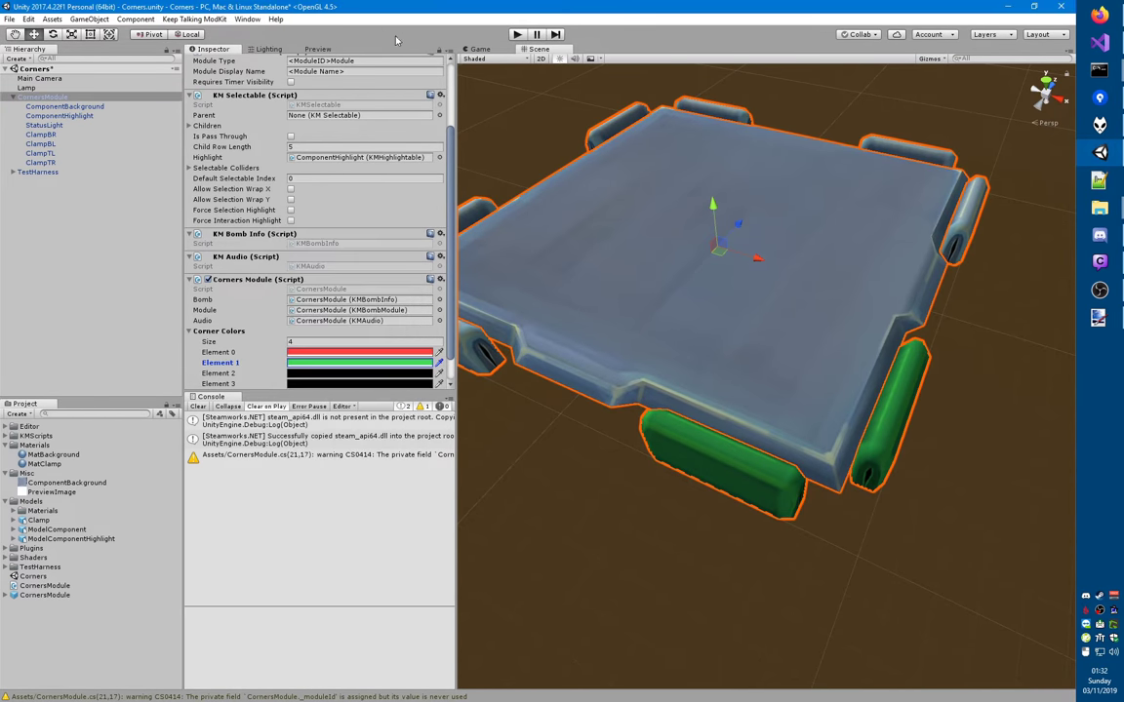
scroll(404, 98, "up", 3)
left_click(406, 86)
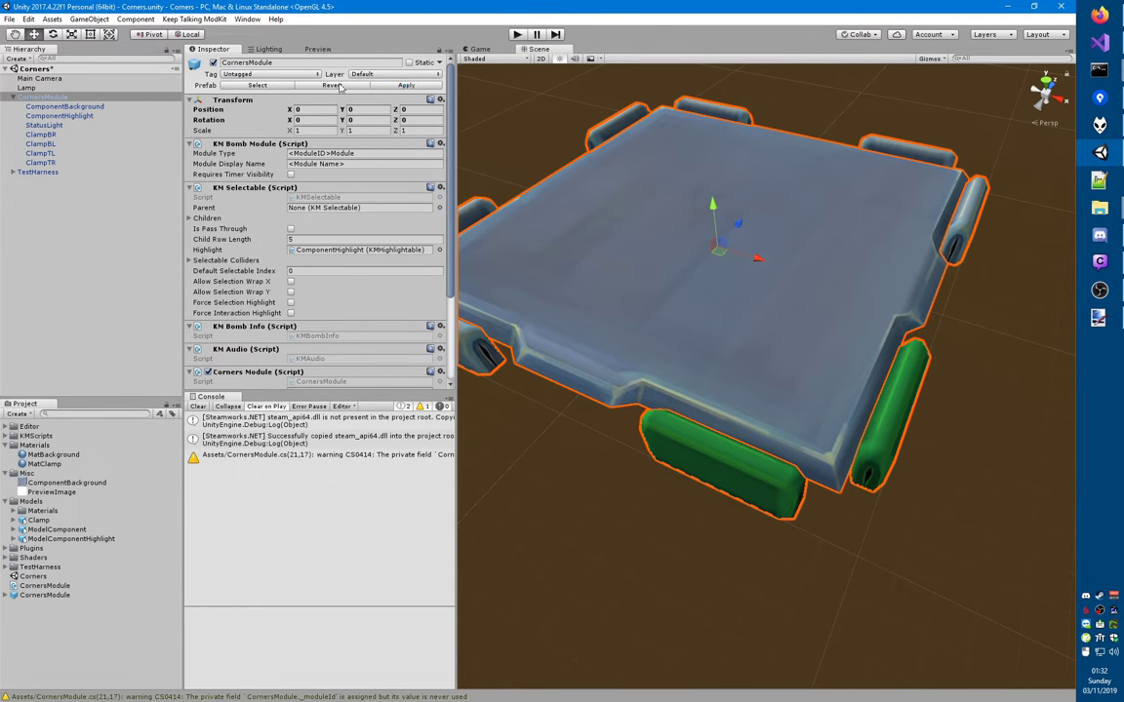
- Change the MatClamp tint on ClampBR to light blue, 628AFFFF, and copy its hex colour code
left_click(41, 134)
scroll(321, 243, "down", 2)
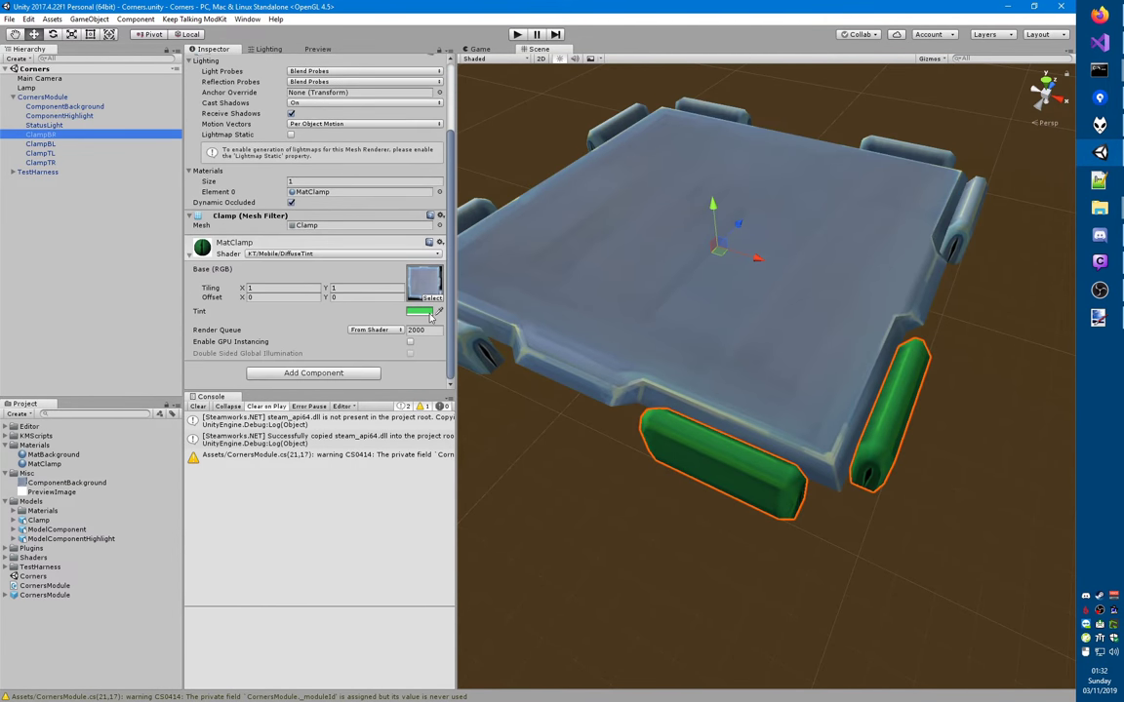
left_click(422, 311)
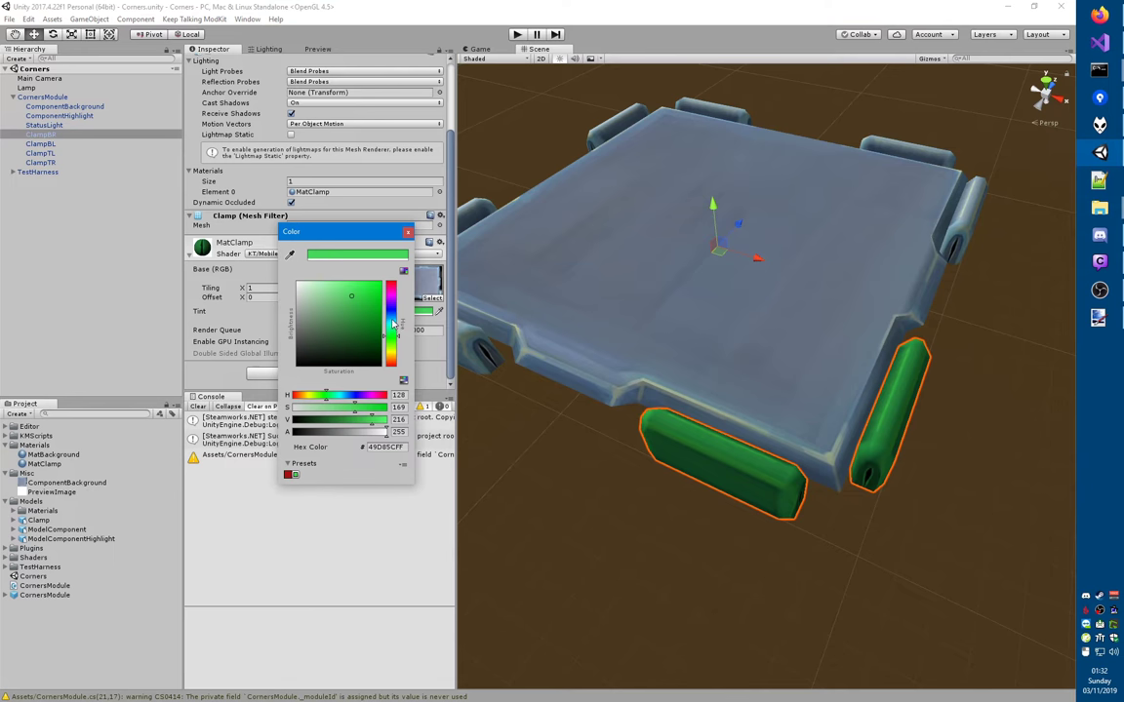
left_click(391, 312)
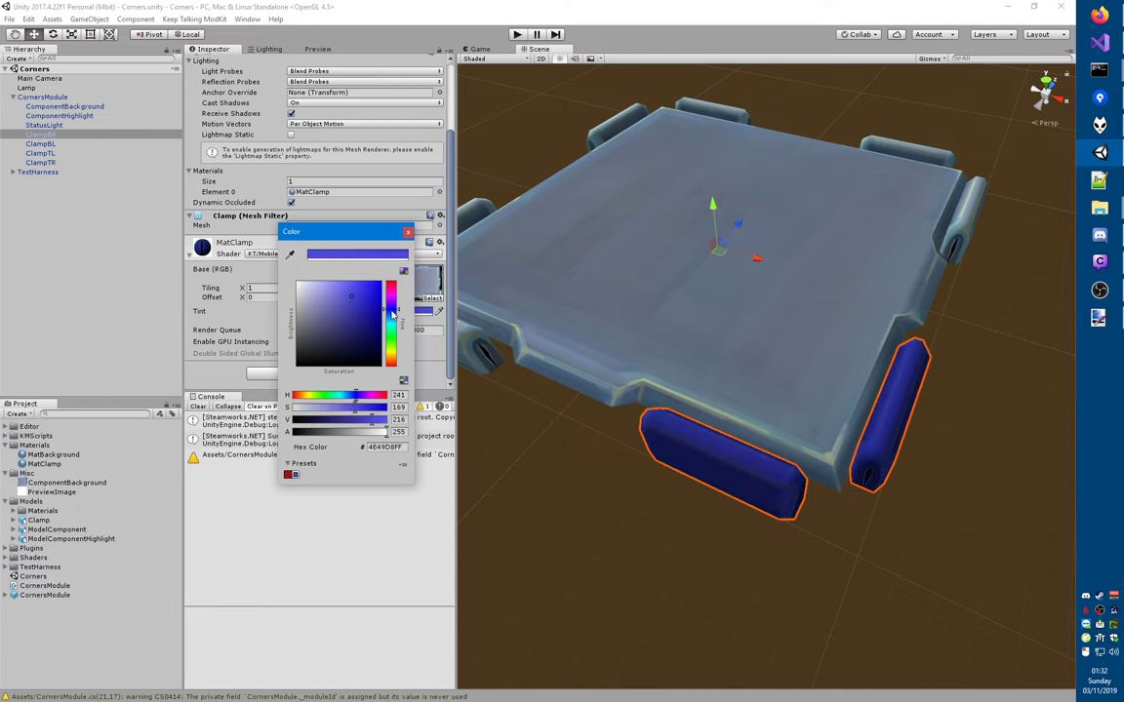
left_click_drag(392, 312, 351, 284)
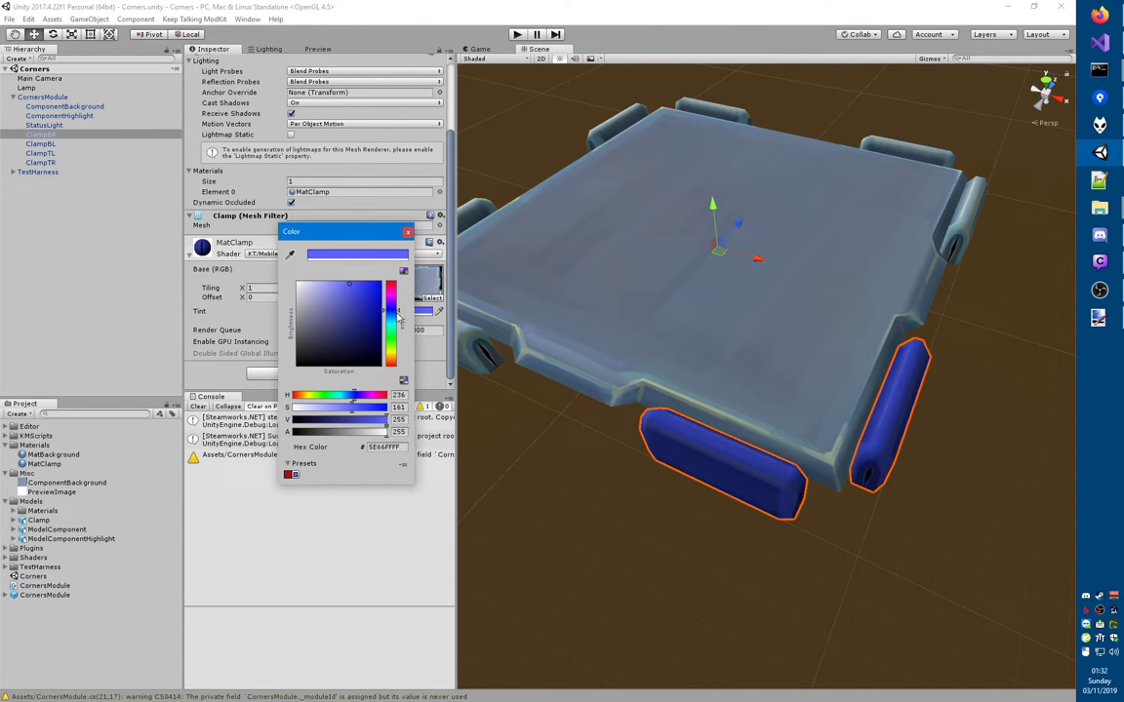
left_click_drag(396, 316, 395, 317)
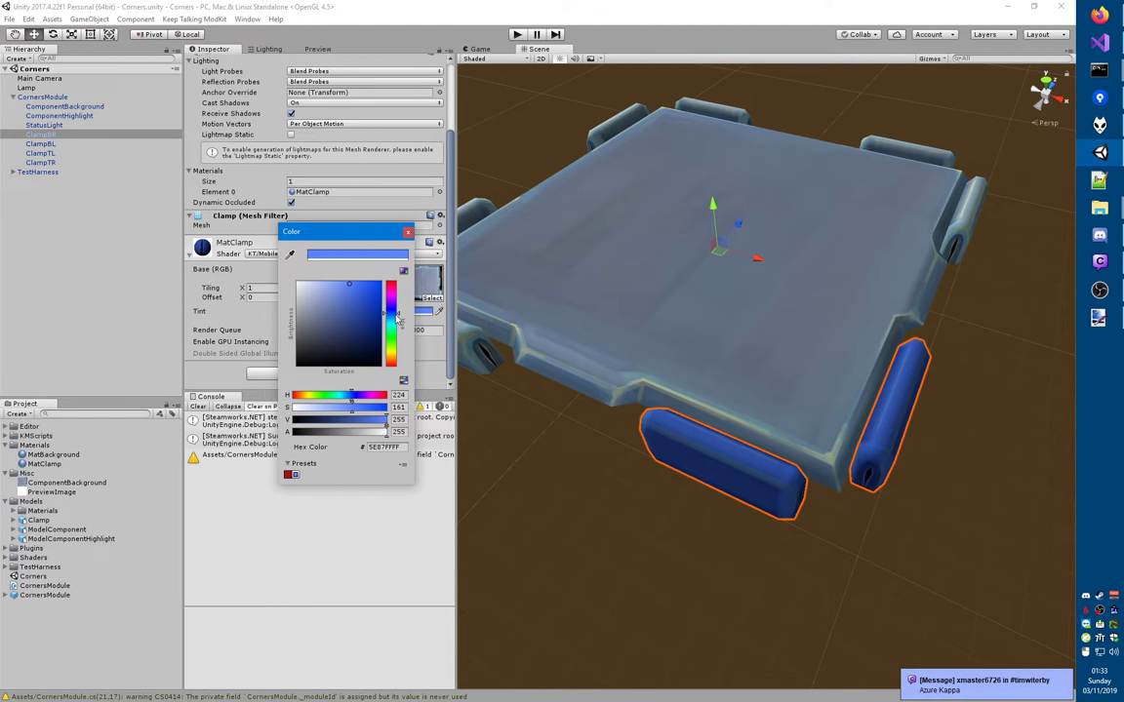
left_click_drag(396, 316, 349, 285)
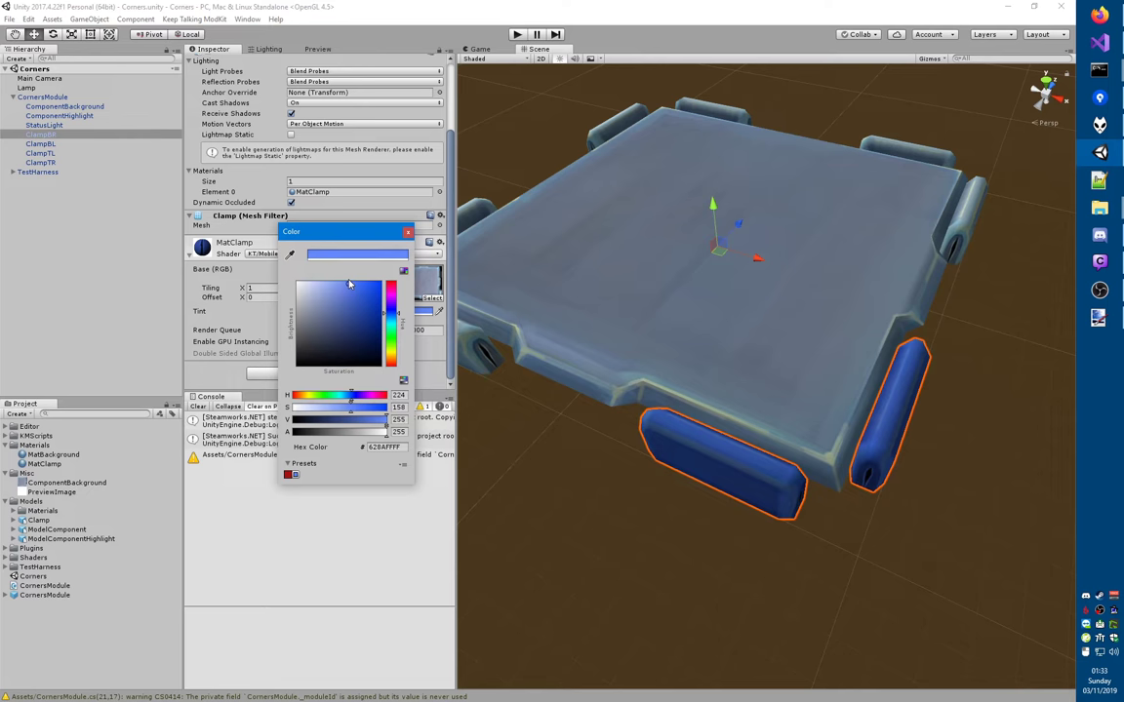
left_click(385, 446)
key("ctrl+c")
key("Return")
key("Return")
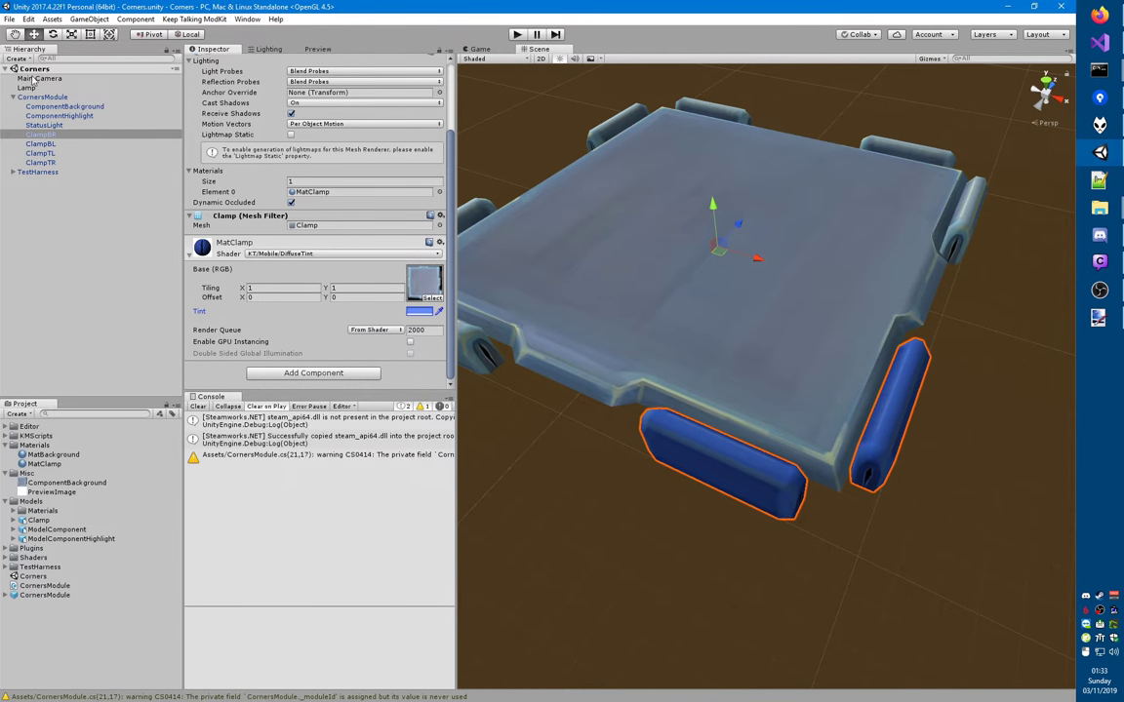
- Set Corner Colors Element 2 on CornersModule to the copied blue, 628AFFFF, then apply the prefab changes and save the scene
left_click(40, 97)
left_click(330, 378)
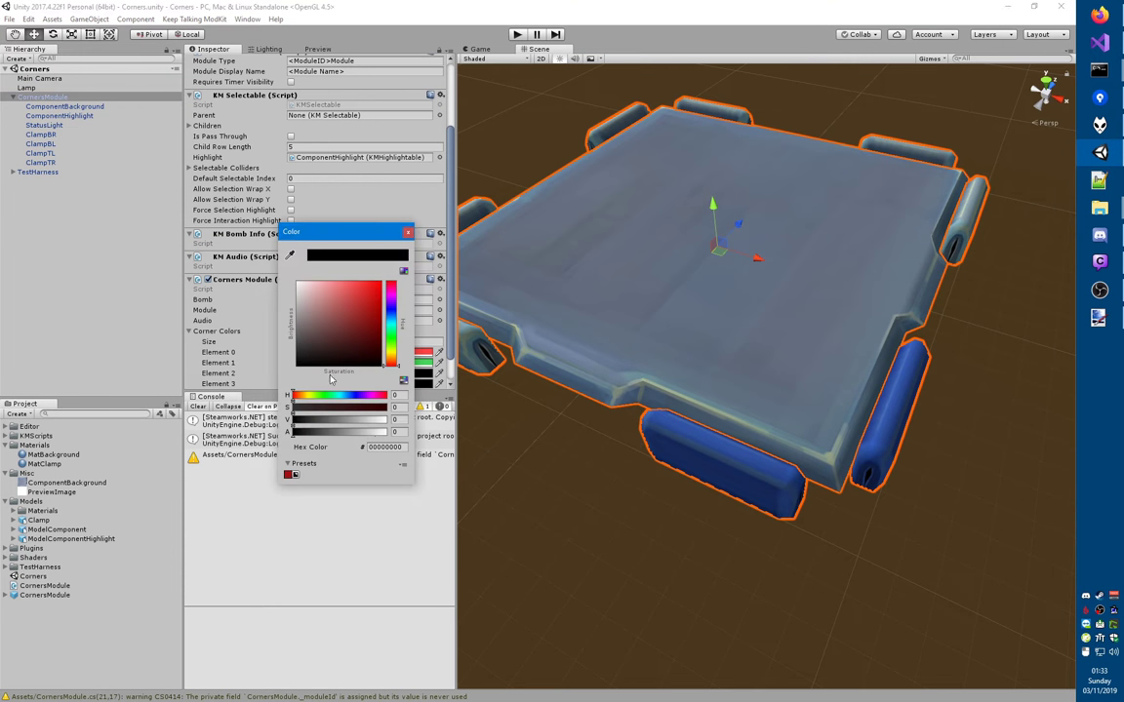
left_click_drag(404, 449, 378, 449)
key("ctrl+v")
key("ctrl+a")
key("ctrl+v")
key("Return")
key("Return")
scroll(352, 179, "up", 3)
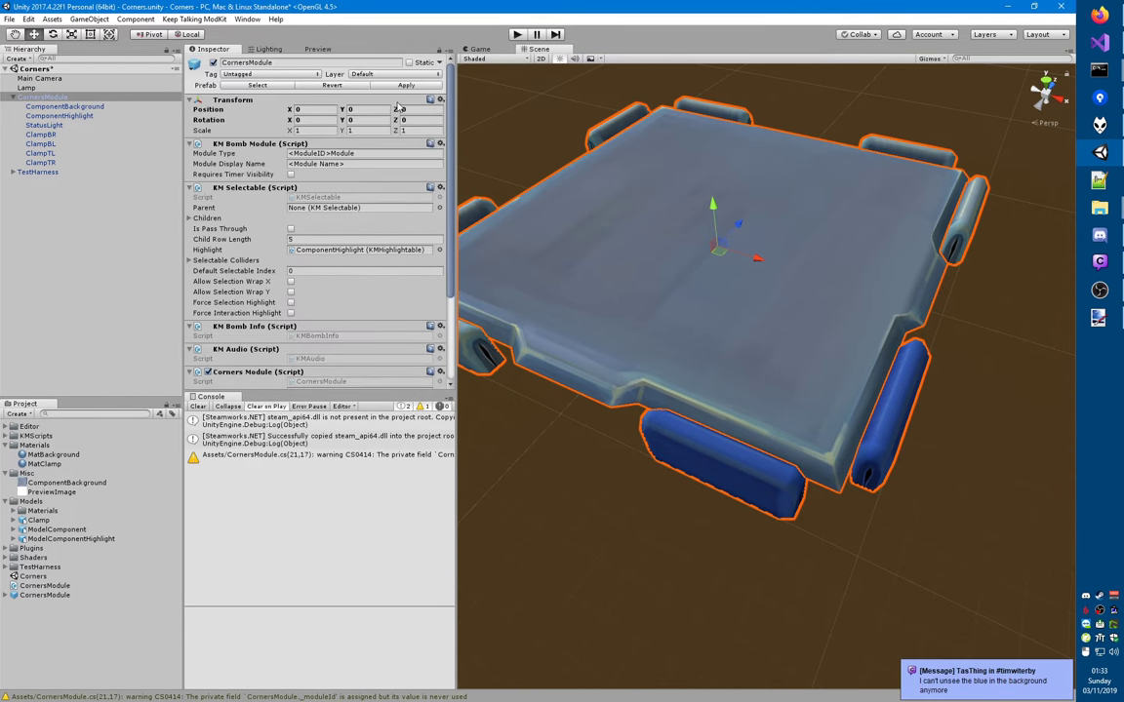
scroll(356, 83, "down", 5)
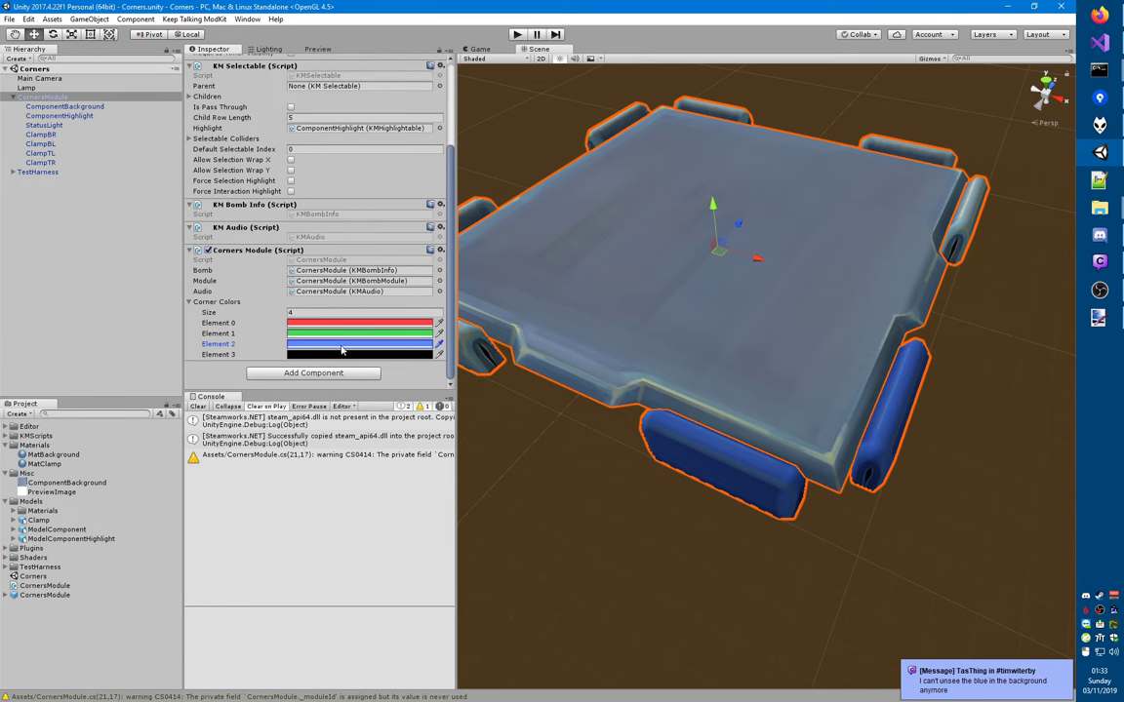
- Change the MatClamp tint on ClampBR to yellow with hue 60, FFFF56FF, and copy its hex colour code
left_click(41, 134)
left_click(424, 313)
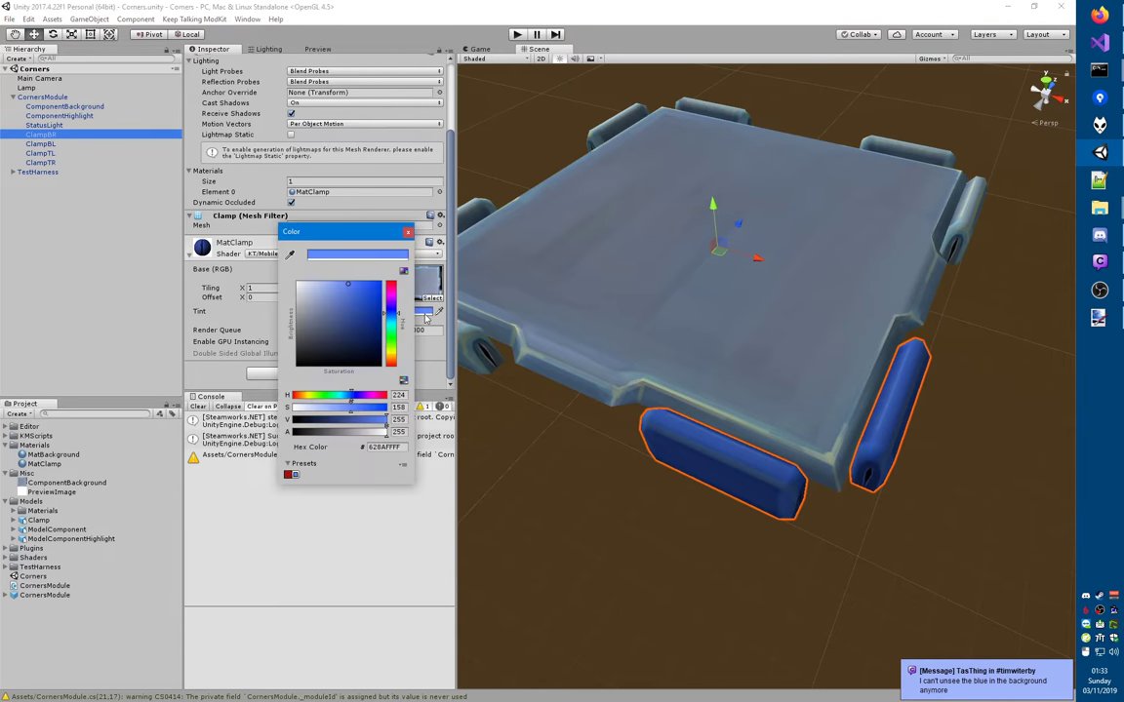
left_click(391, 351)
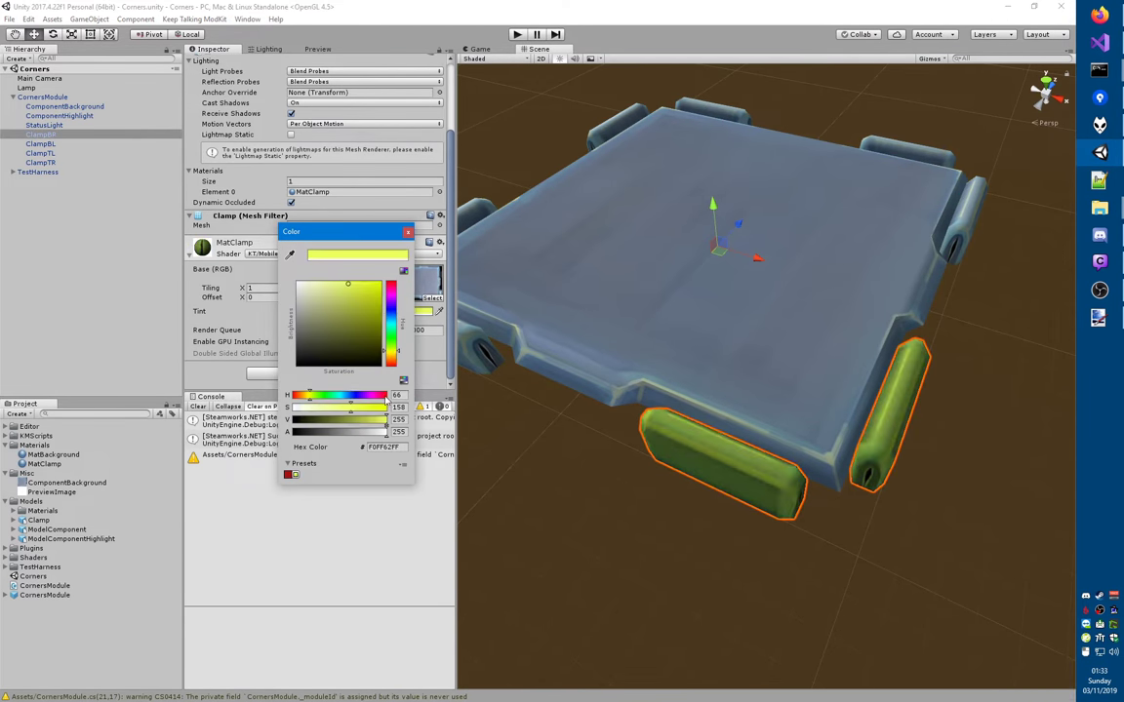
left_click(398, 397)
mouse_move(349, 302)
left_mouse_down()
mouse_move(346, 259)
mouse_move(401, 270)
mouse_move(348, 281)
left_mouse_up()
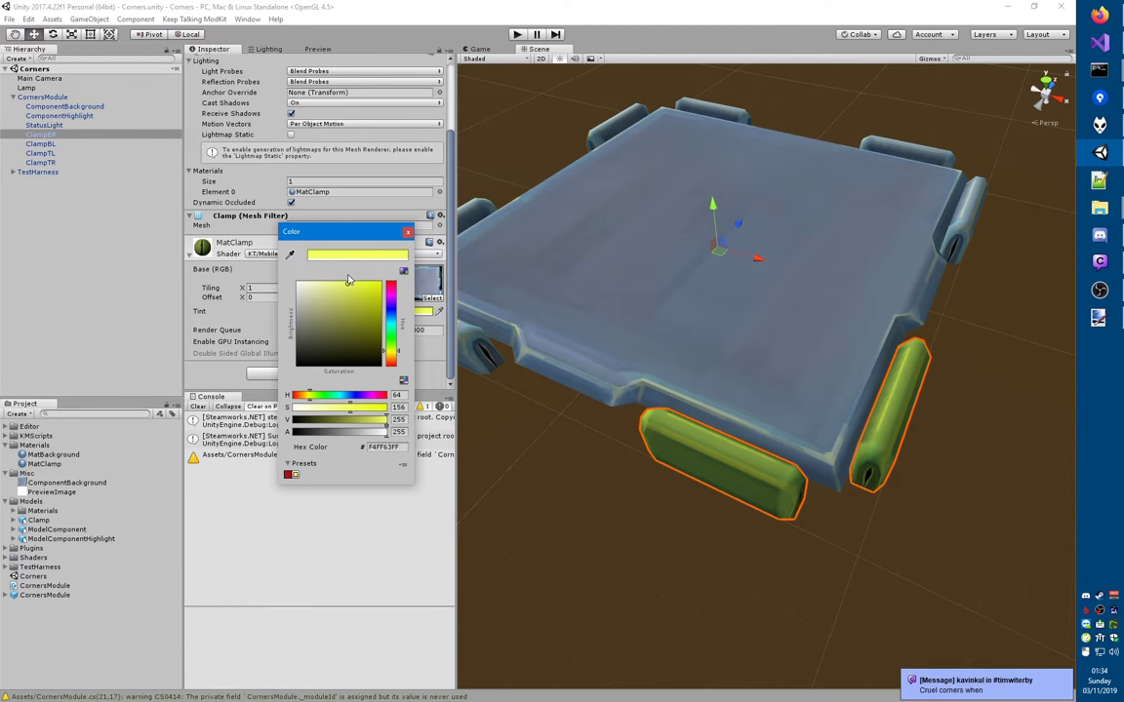
left_click_drag(348, 288, 354, 285)
left_click(384, 446)
left_click(400, 394)
key("BackSpace")
type("0")
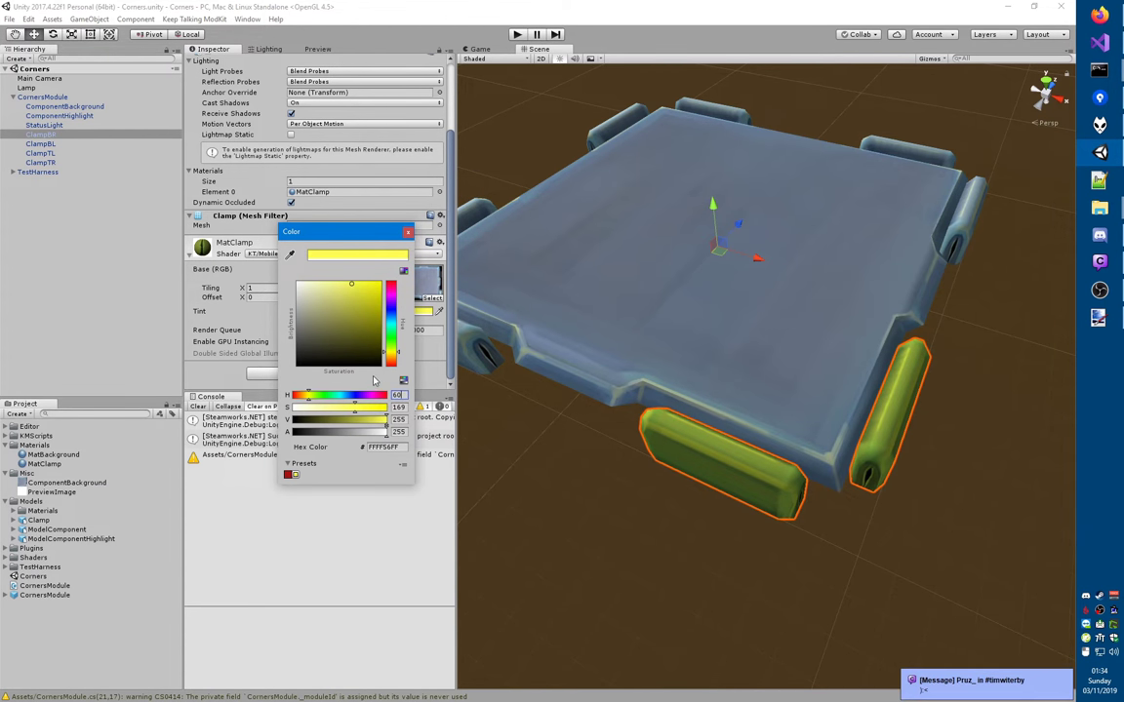
left_click(383, 446)
- Set Corner Colors Element 3 on CornersModule to the copied yellow, FFFF56FF, then apply the prefab changes and save the scene
left_click(60, 92)
left_click(60, 98)
scroll(322, 298, "down", 1)
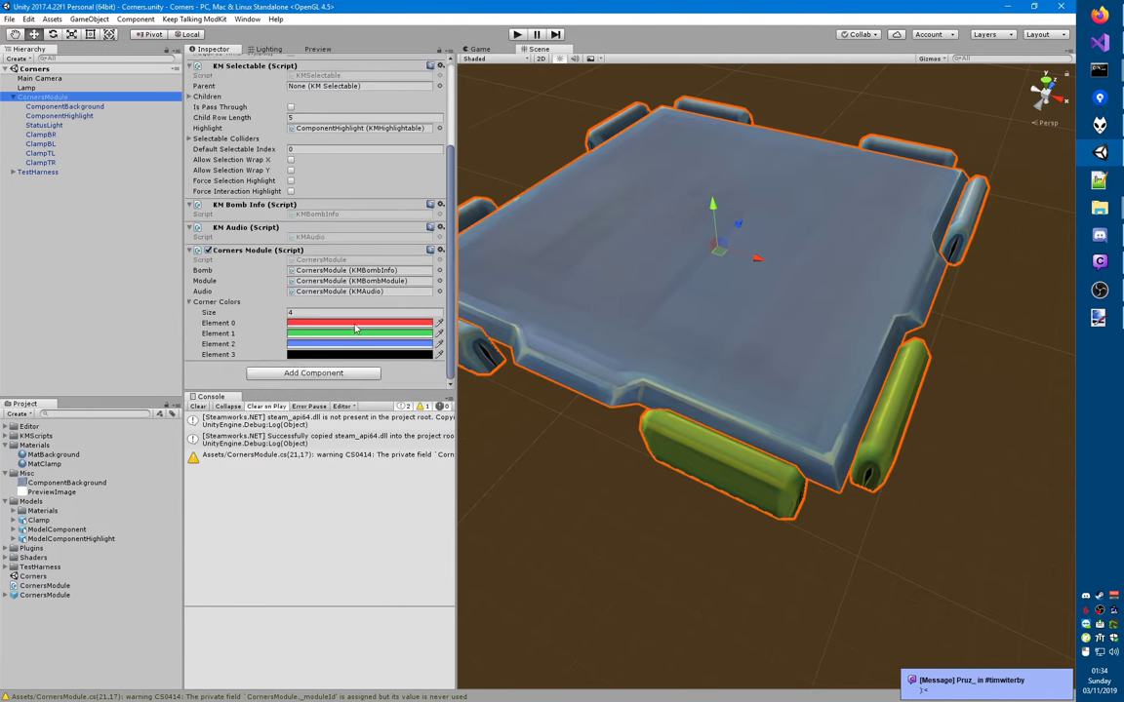
left_click(339, 354)
left_click(379, 446)
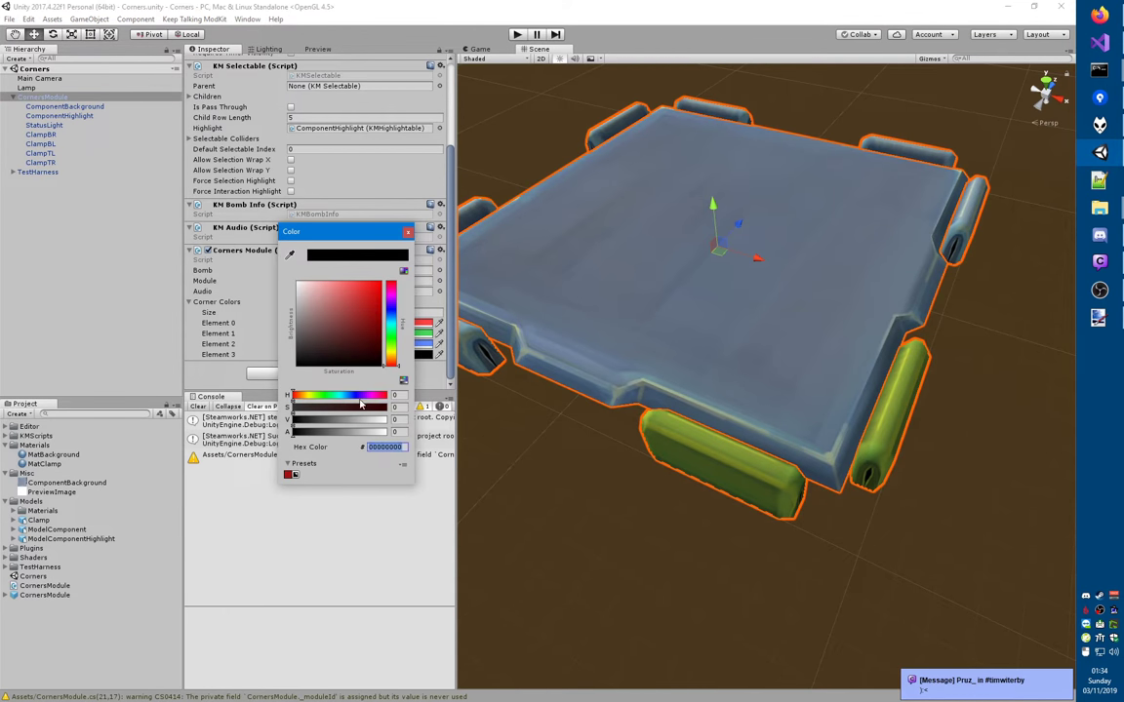
key("ctrl+v")
left_click(407, 232)
scroll(381, 240, "up", 3)
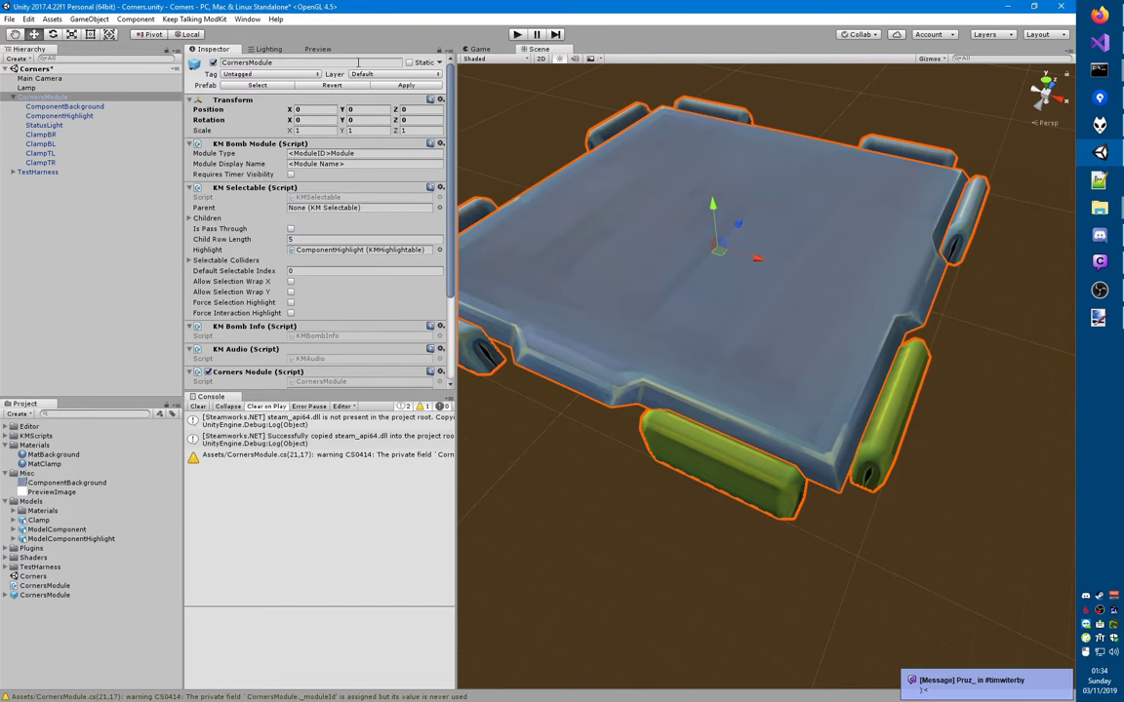
left_click(404, 85)
key("ctrl+s")
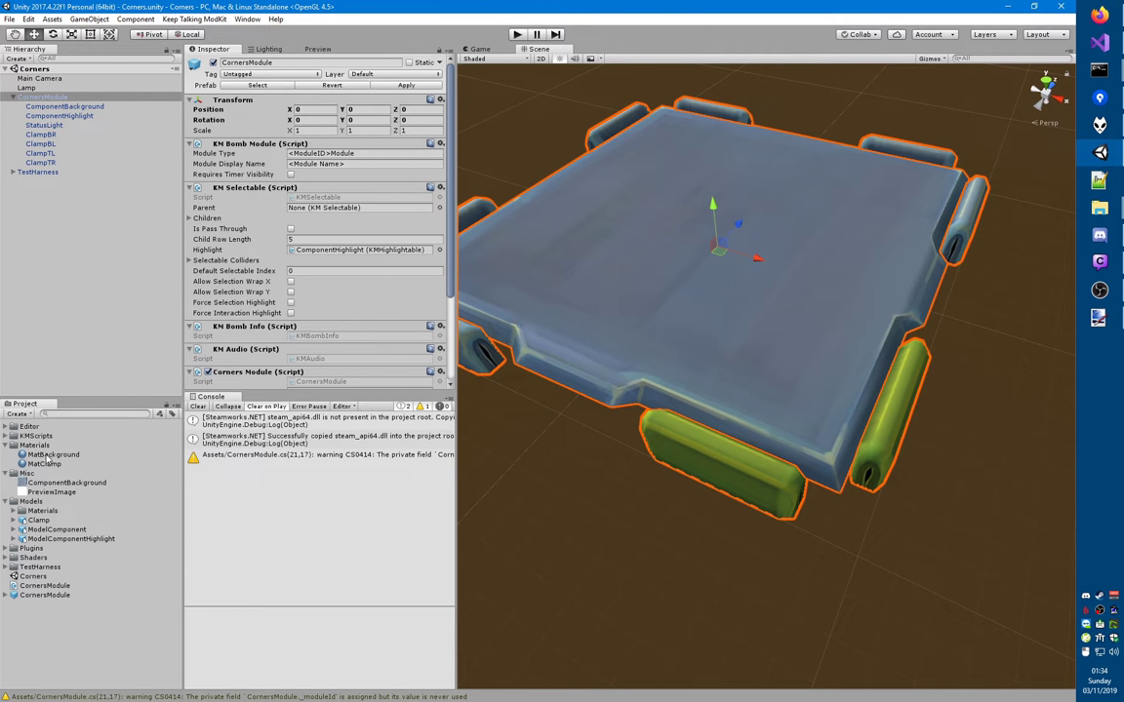
- Replace ClampBR's material with MatBackground and delete the MatClamp material asset from the Materials folder
left_click(44, 134)
left_click_drag(49, 454, 303, 287)
left_click(43, 463)
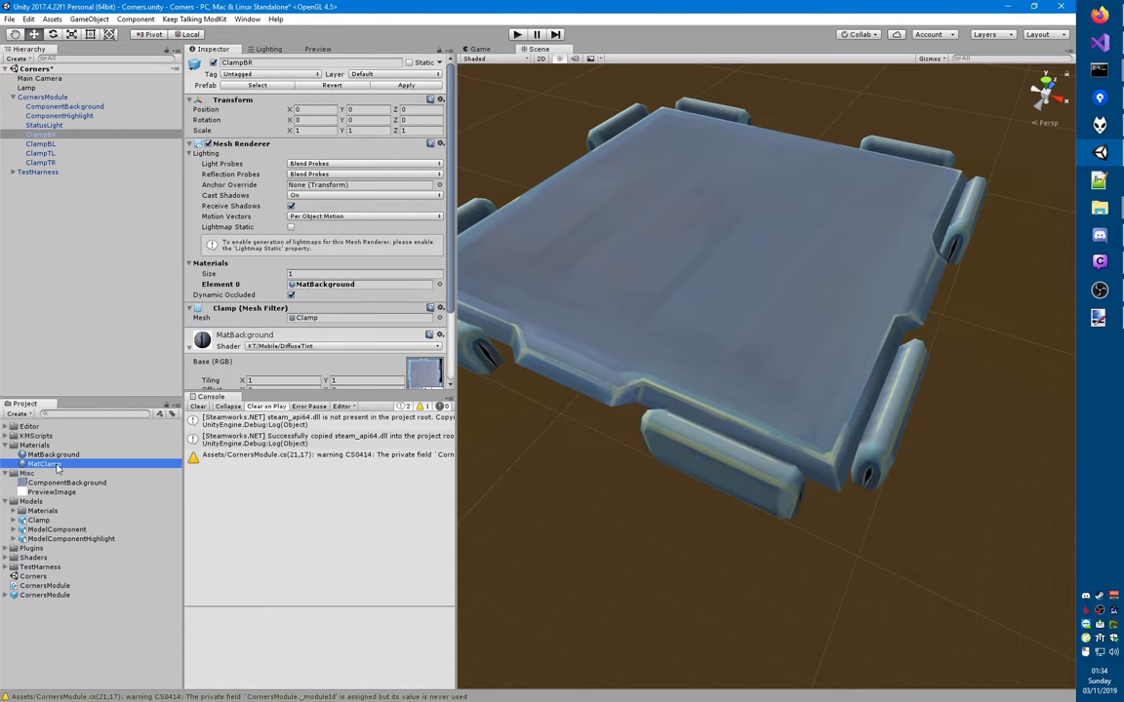
key("Delete")
key("Return")
- Apply the CornersModule changes to its prefab and save the scene
left_click(55, 457)
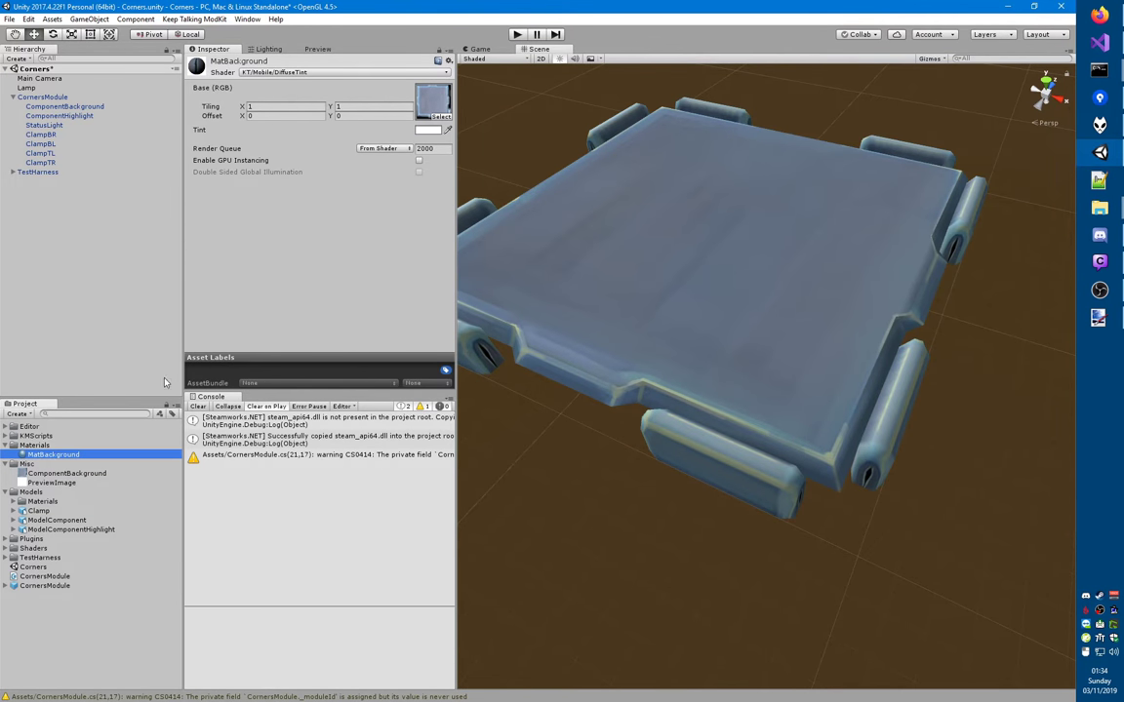
left_click(59, 98)
left_click(404, 88)
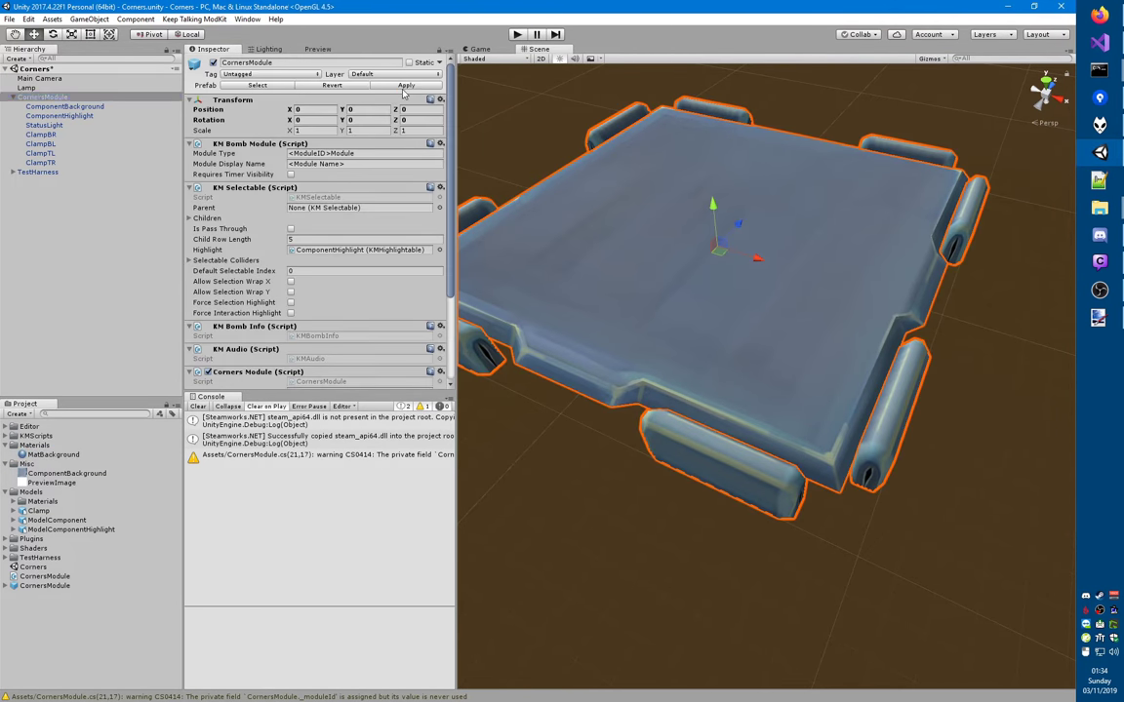
- Switch to the KTANE modding chat window and read the latest messages
key("alt+Tab")
key("alt+Tab")
key("alt+Tab")
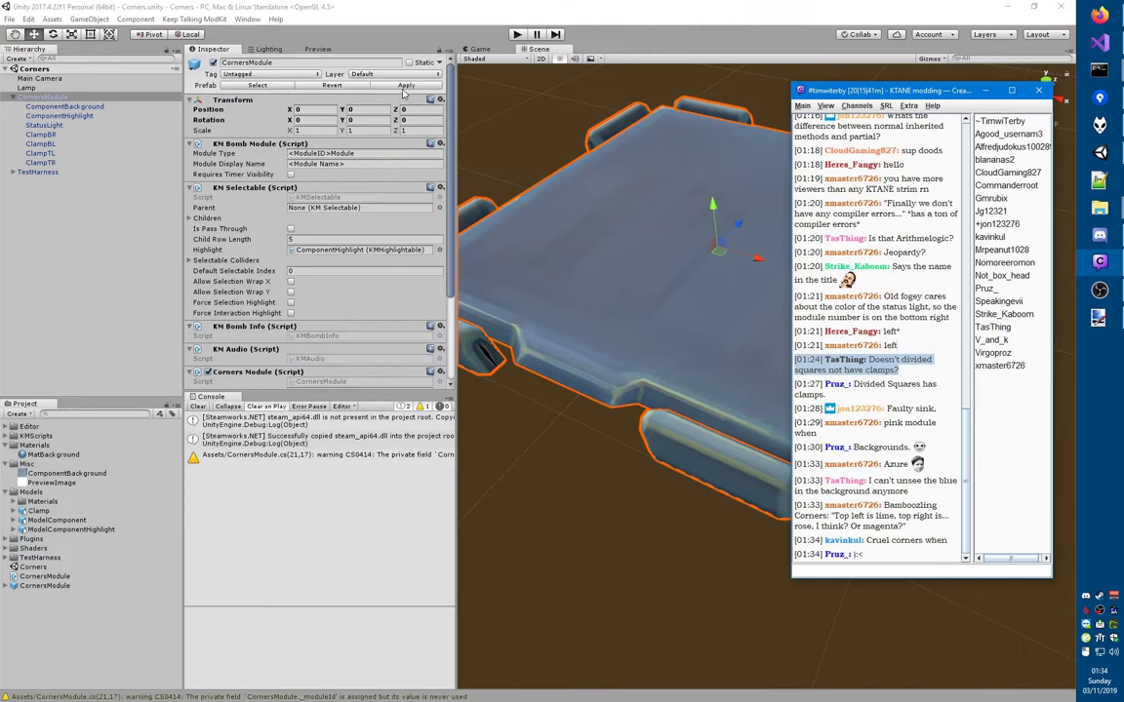
left_click(921, 401)
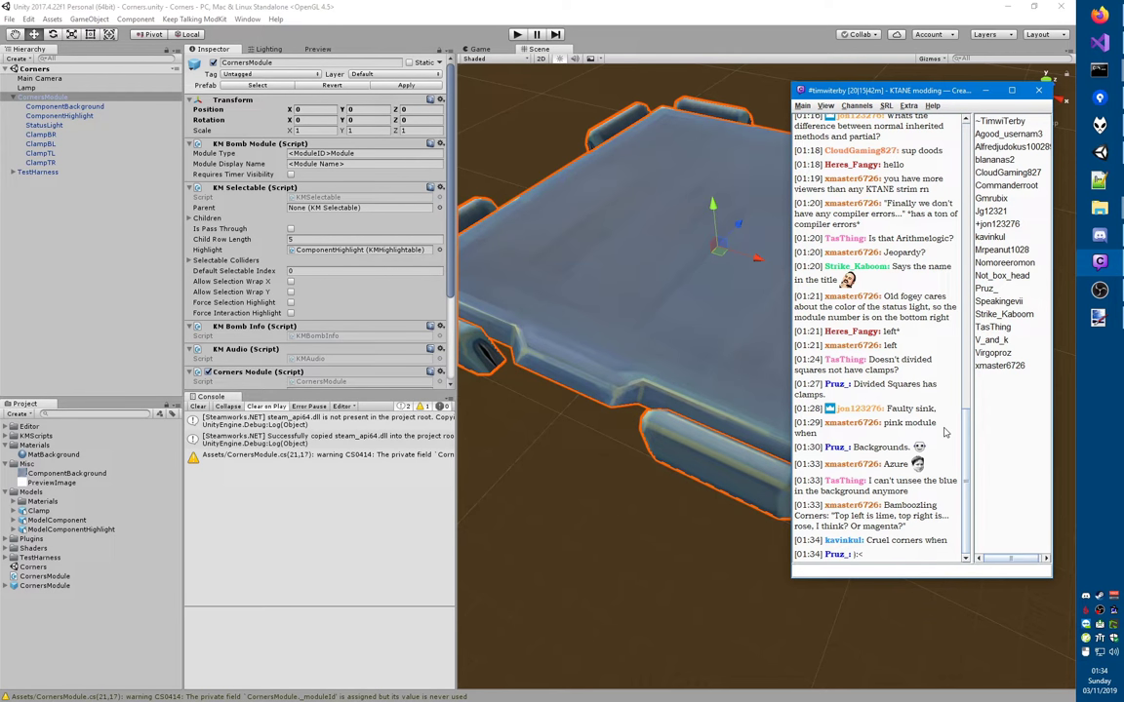
- Switch to Firefox and open the Keep Talking and Nobody Explodes Steam Workshop page in a new tab
key("alt+Tab")
key("ctrl+t")
type("stea")
key("Down")
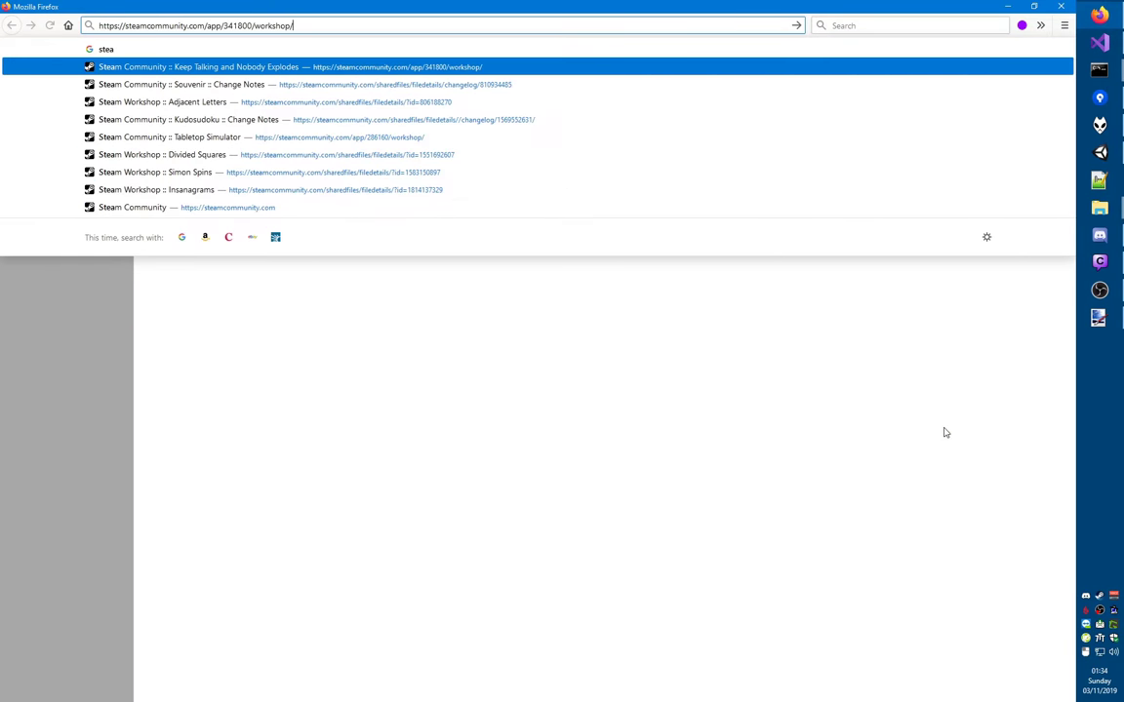
key("Return")
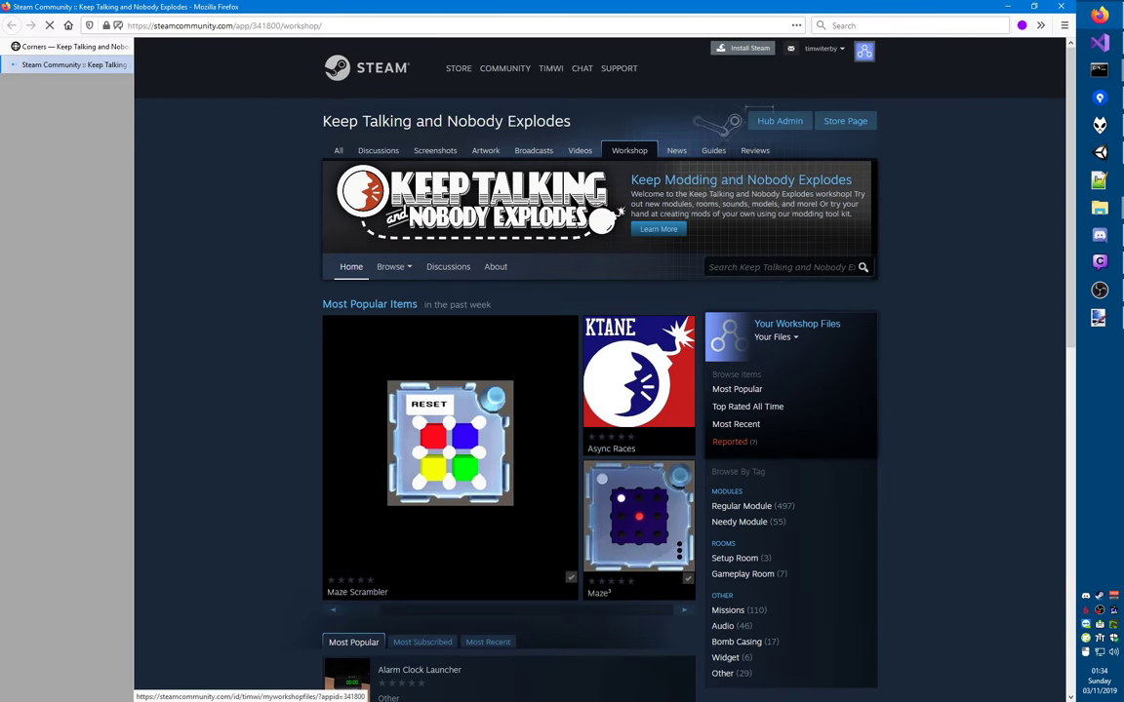
- Search the Keep Talking and Nobody Explodes workshop for "faulty sink"
left_click(772, 268)
type("faluty sink")
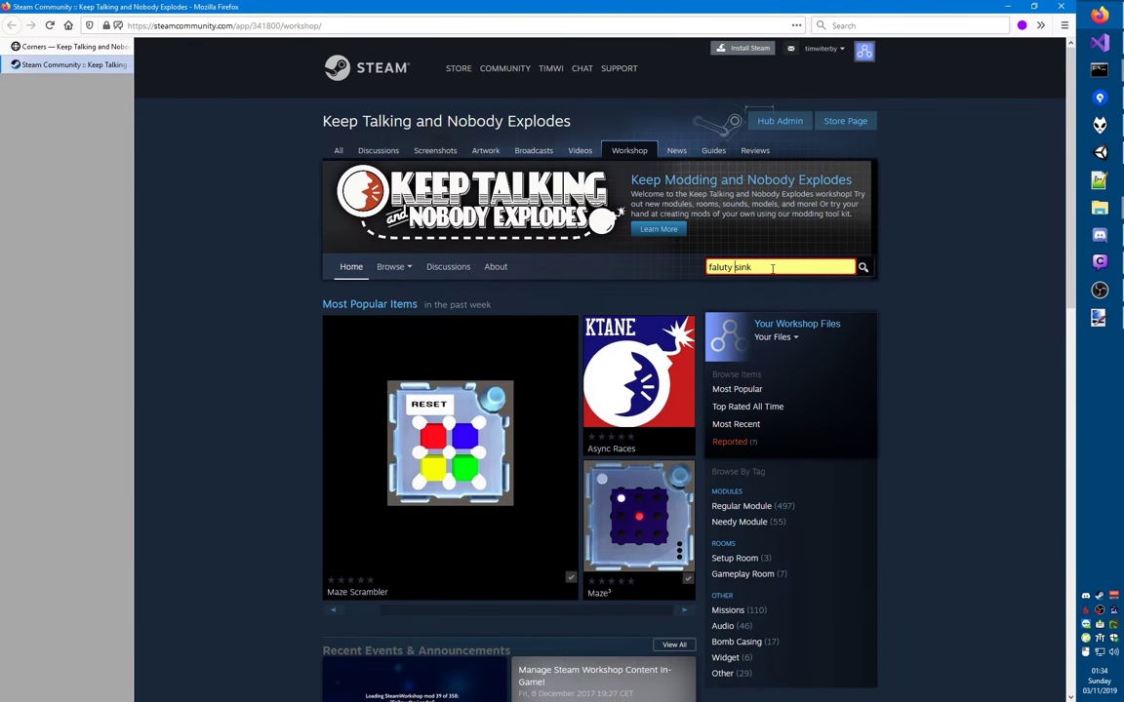
key("ctrl+Left")
key("ctrl+BackSpace")
type("faulty")
key("Return")
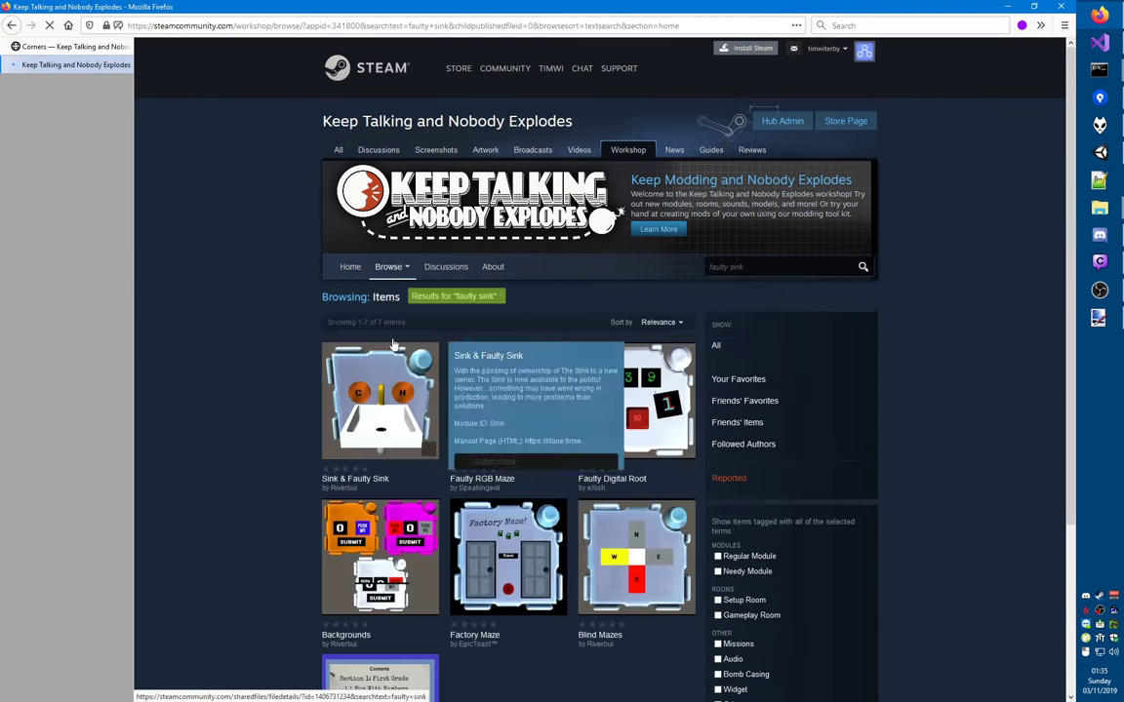
- Check the chat message about Backgrounds and view the Backgrounds module's preview in the workshop results
key("alt+Tab")
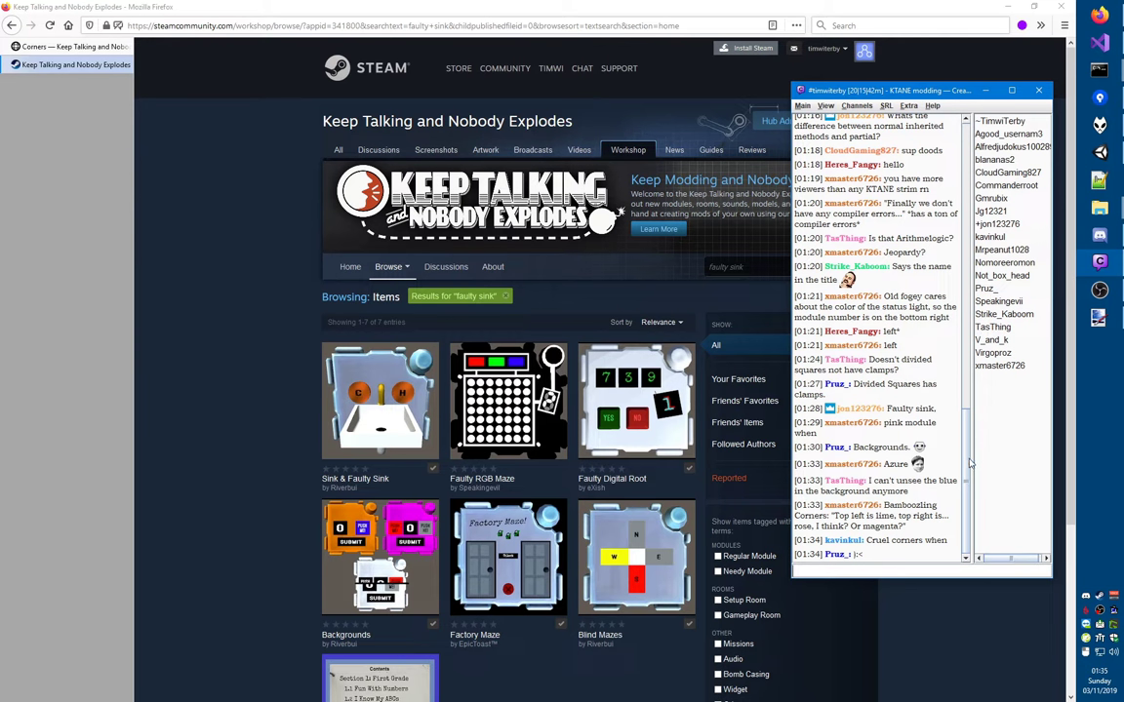
double_click(896, 448)
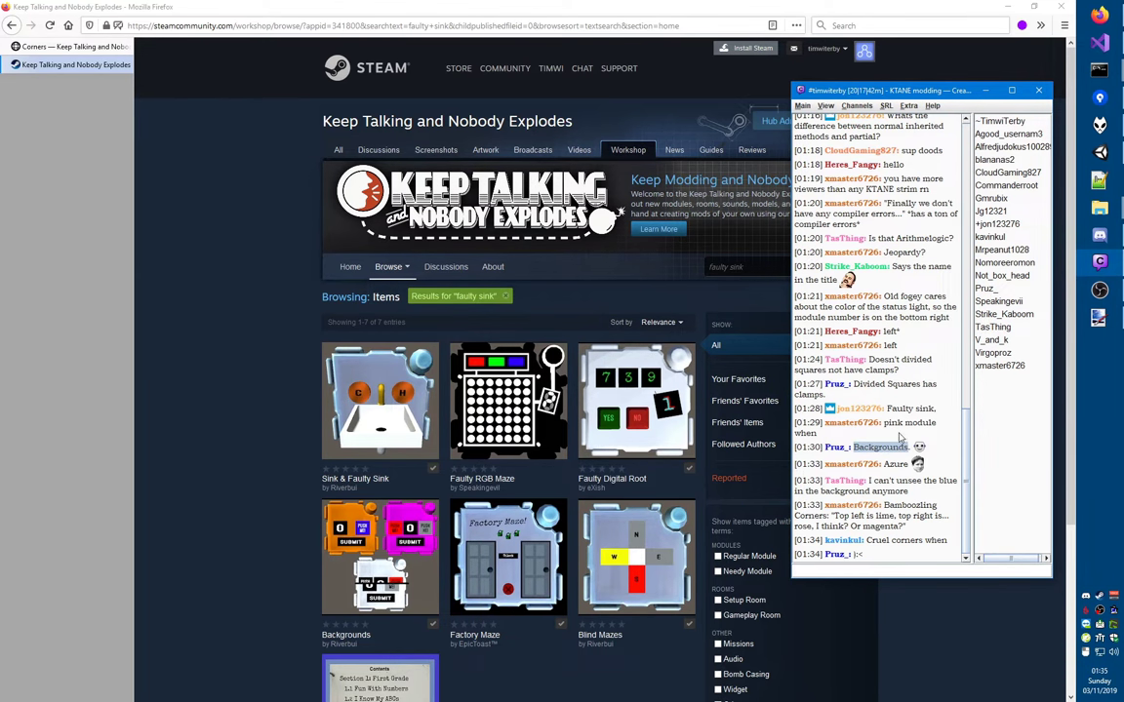
left_click(943, 445)
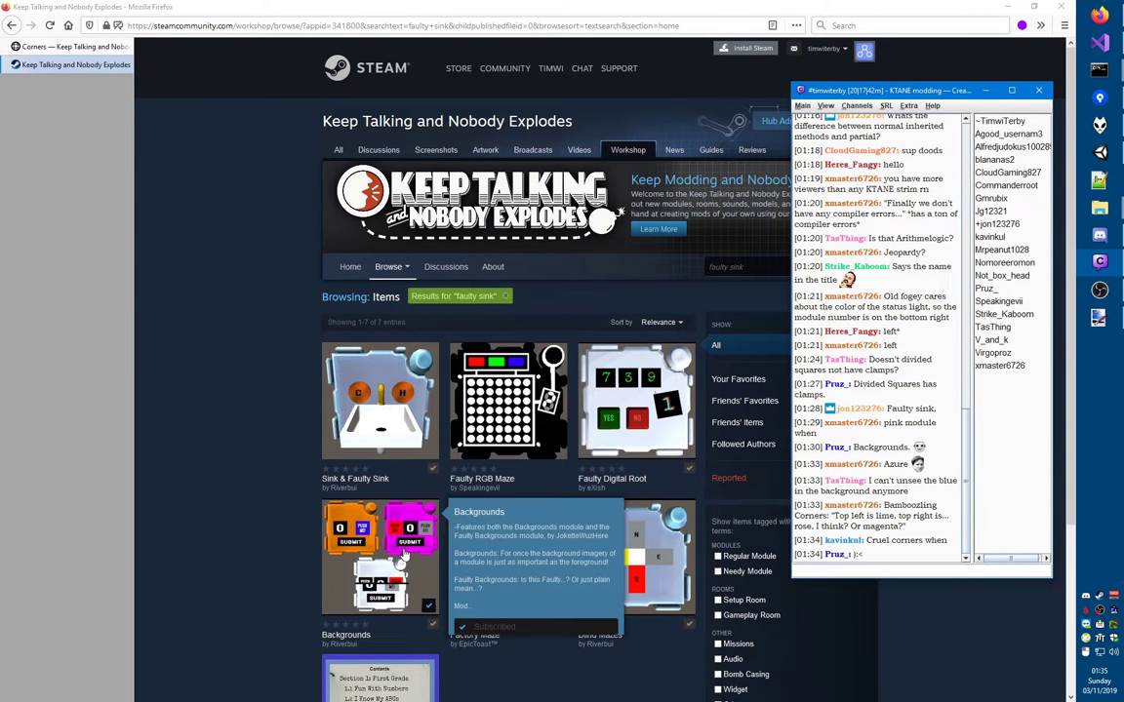
mouse_move(408, 553)
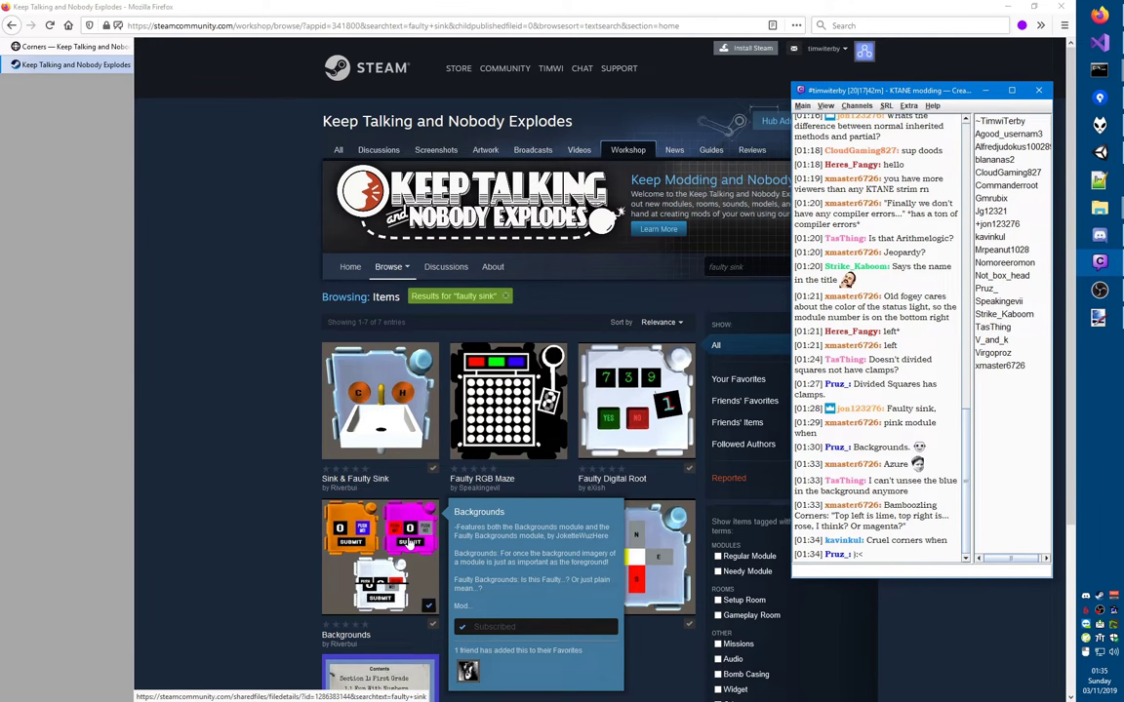
- Open the Backgrounds module's workshop page and view its preview image enlarged, then close the enlarged view
left_click(417, 574)
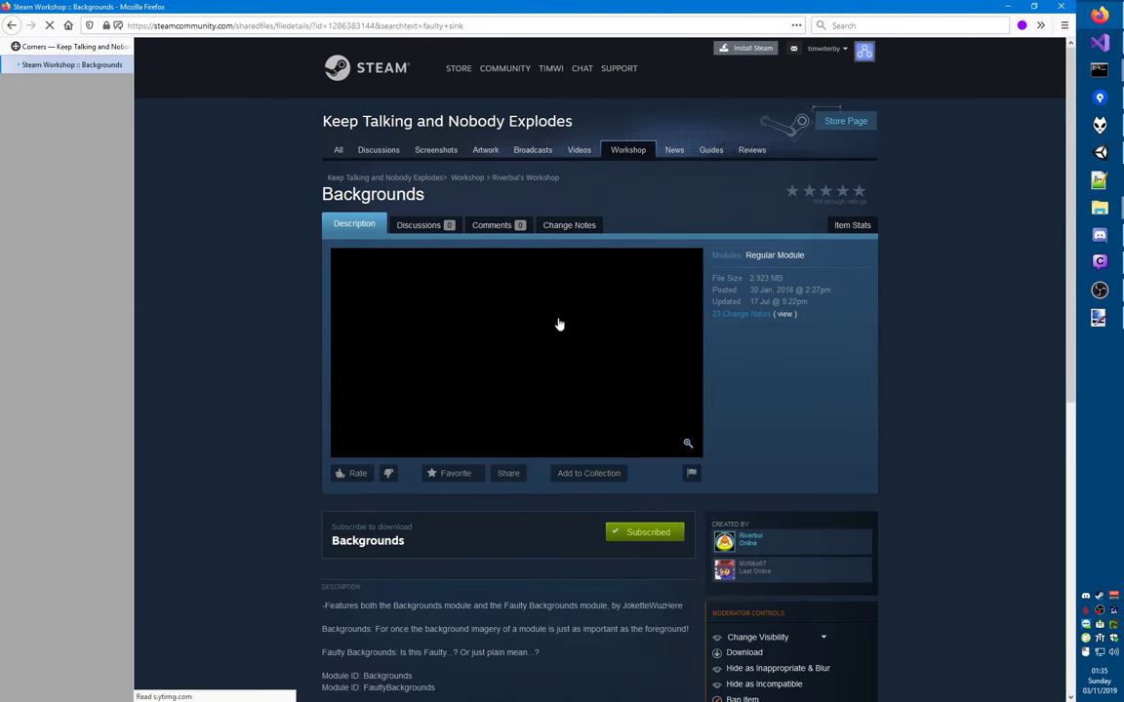
left_click(559, 324)
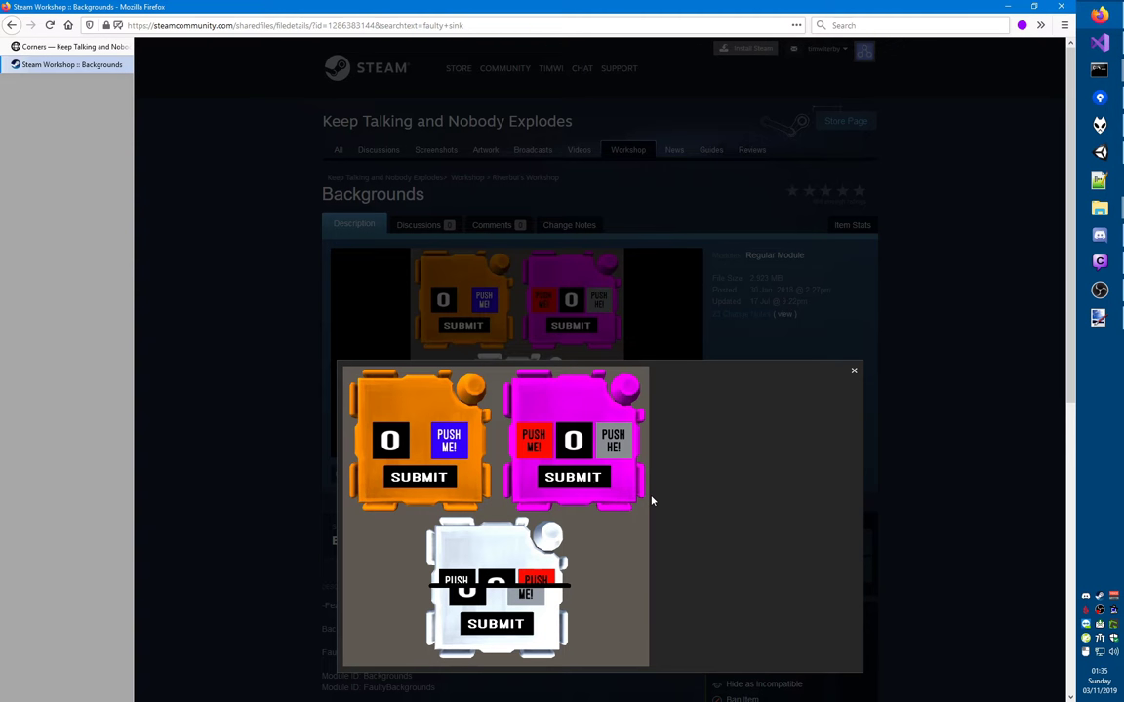
key("Escape")
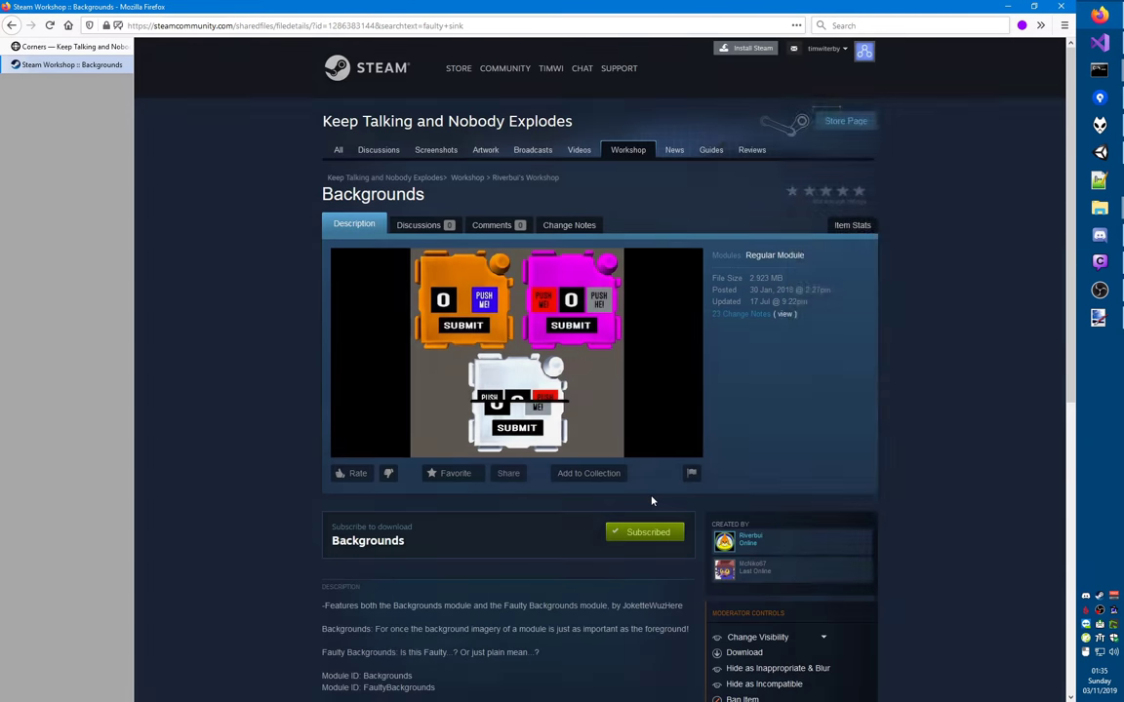
- Switch to the KTANE modding chat, read the latest messages, and widen the chat window and its user list
key("alt+Tab")
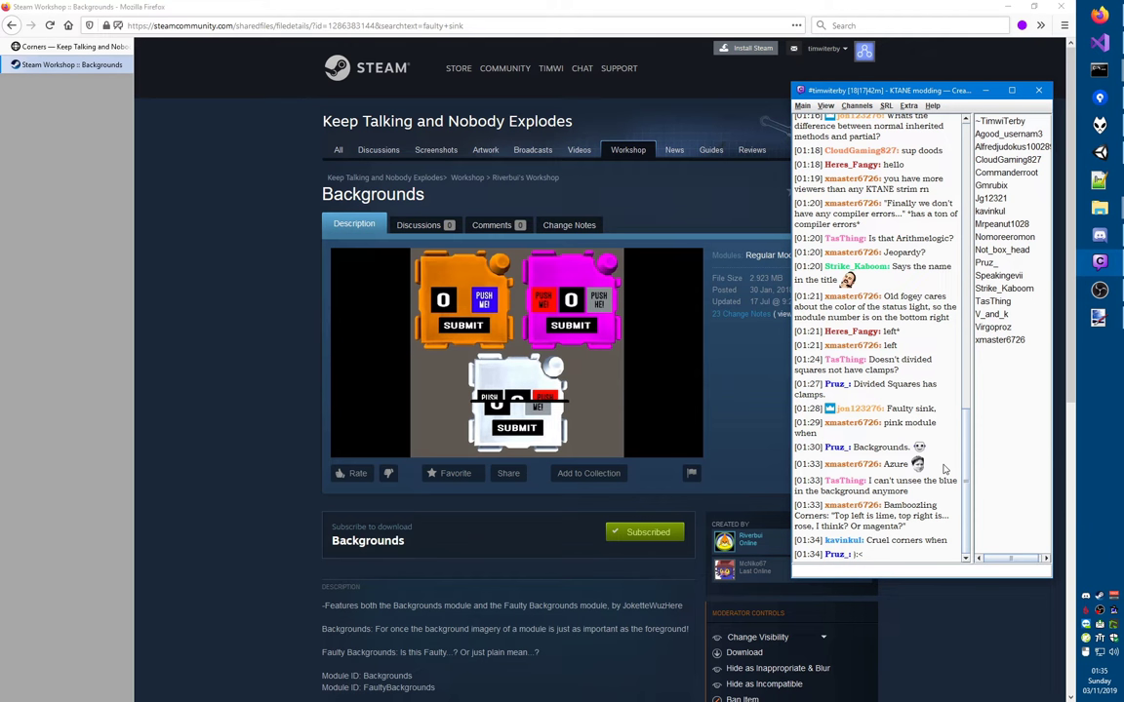
left_click(1091, 157)
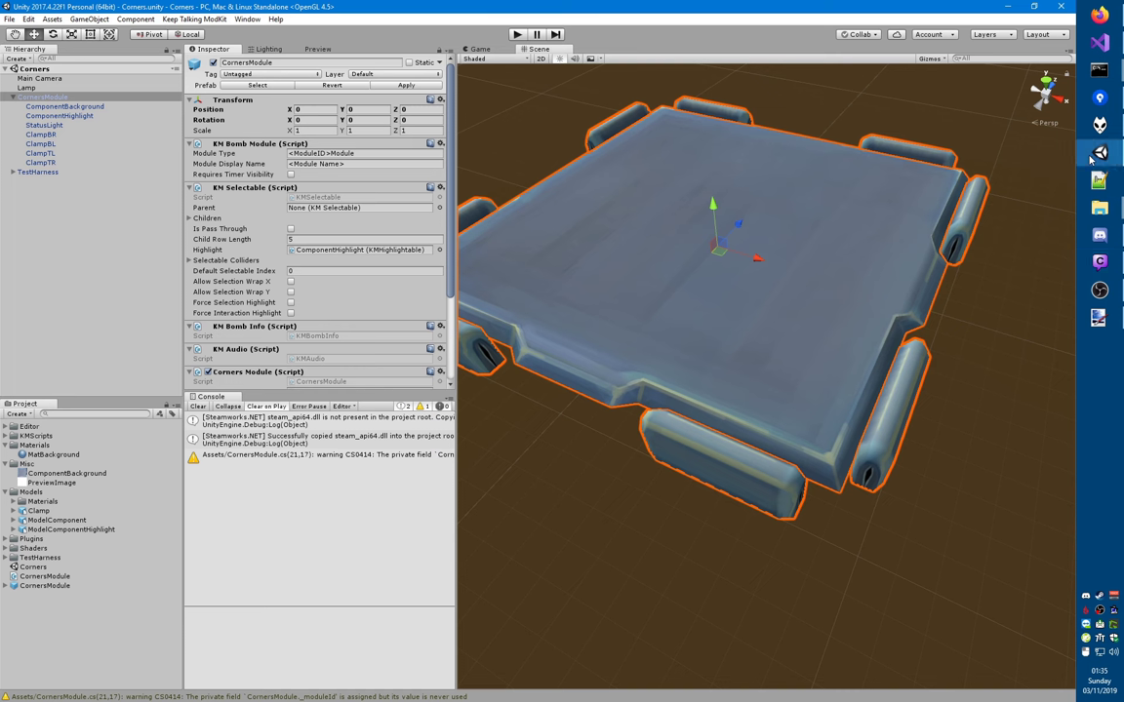
left_click(1091, 157)
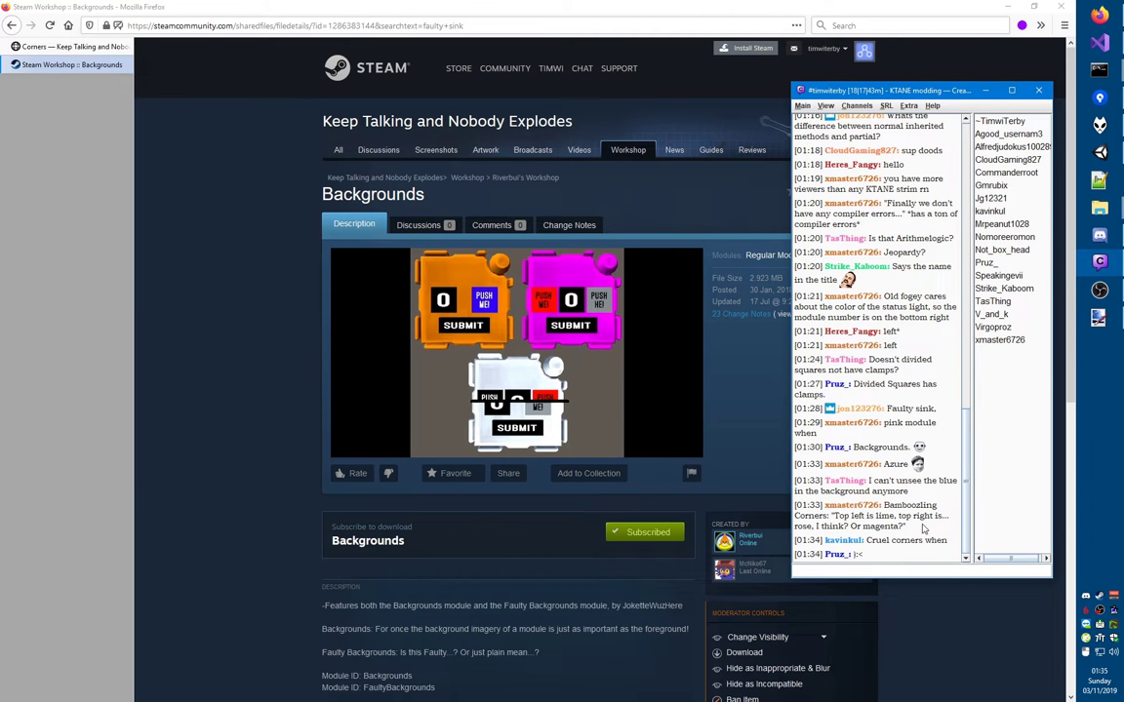
left_click_drag(920, 531, 917, 559)
left_click(917, 559)
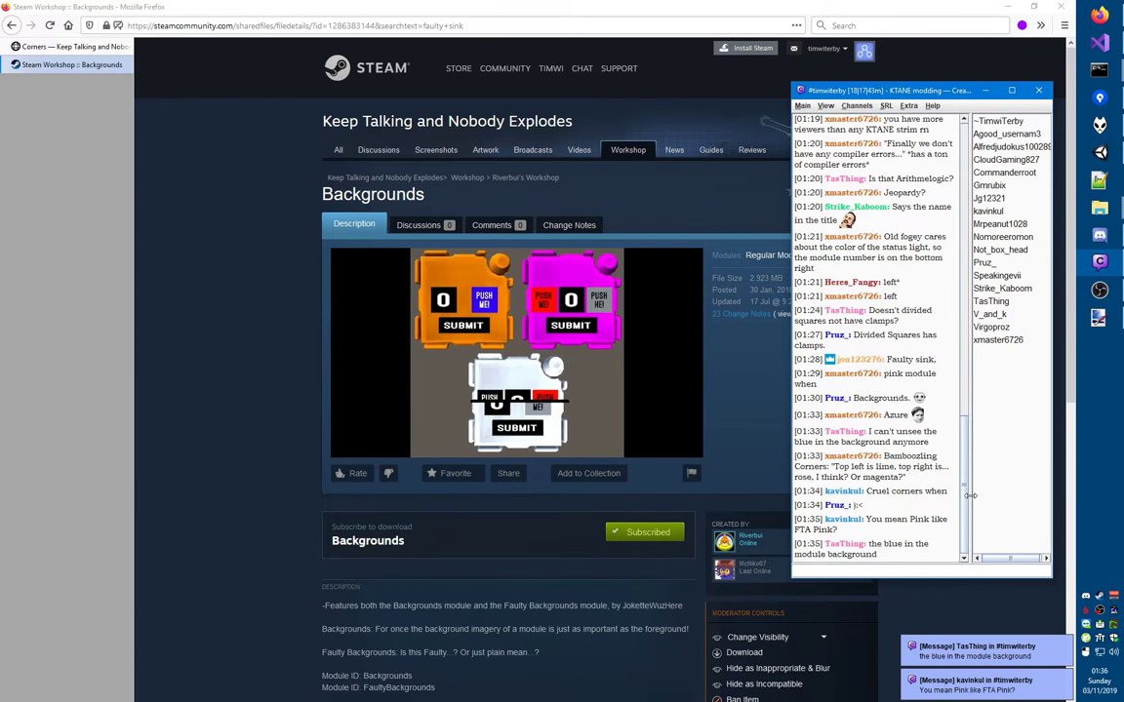
left_click_drag(970, 496, 966, 496)
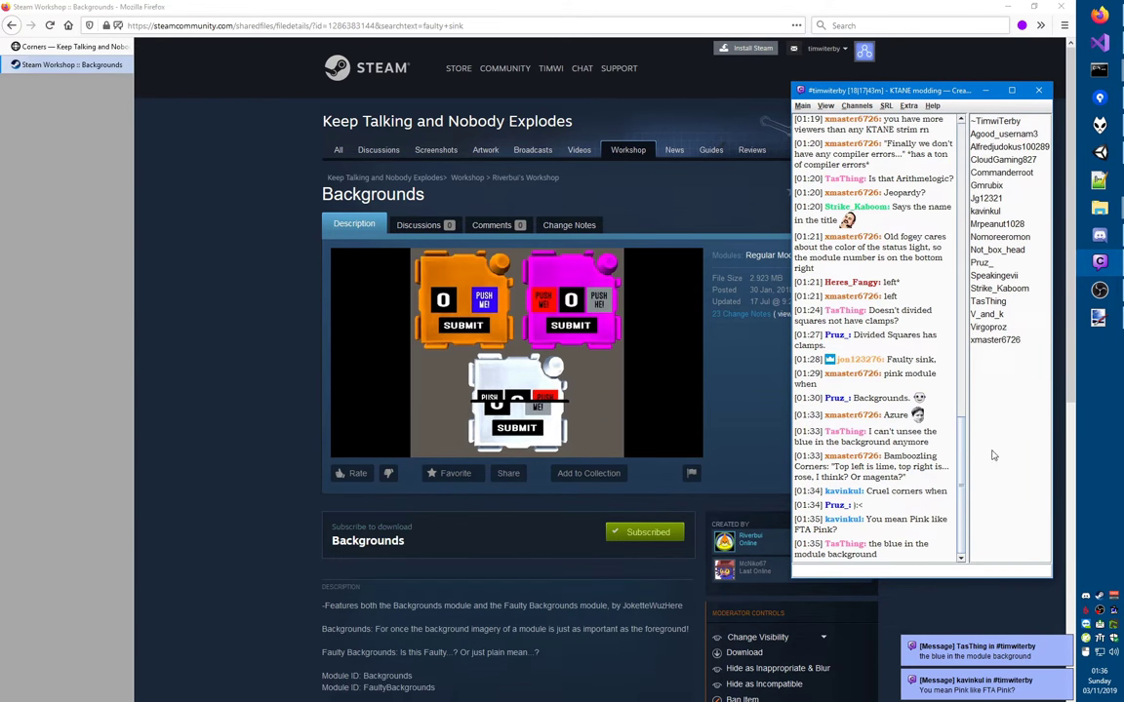
left_click_drag(787, 346, 716, 370)
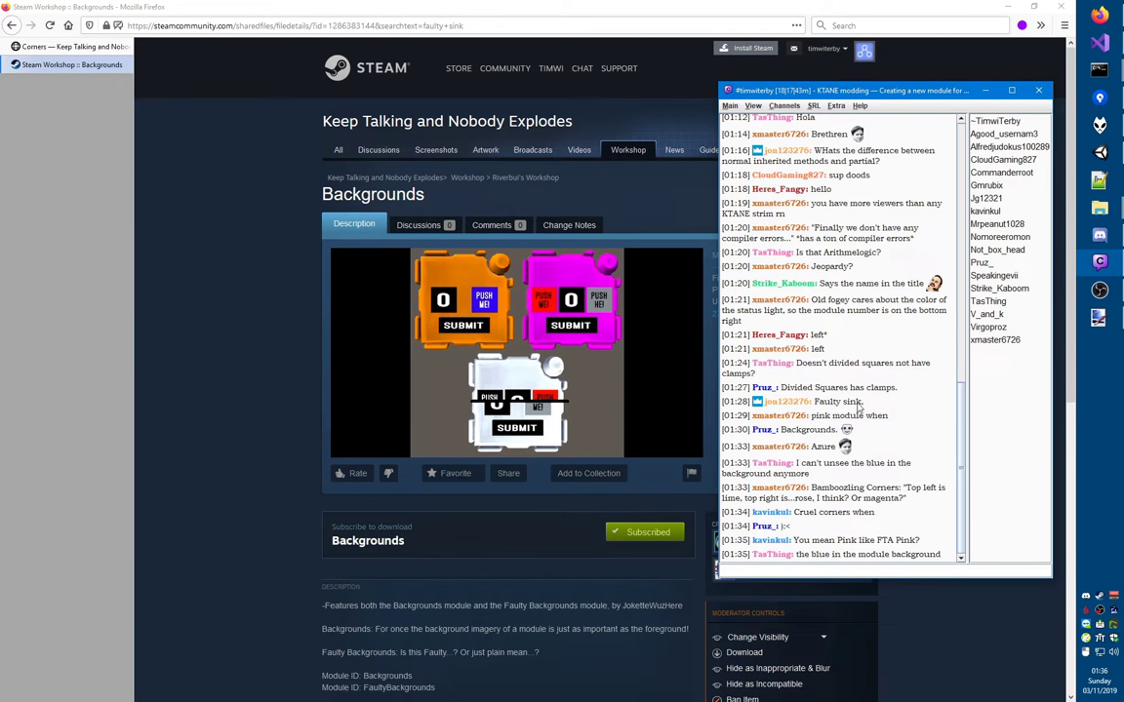
- Switch to Unity and examine the CornersModule and its ClampBR object from directly above
key("alt+Tab")
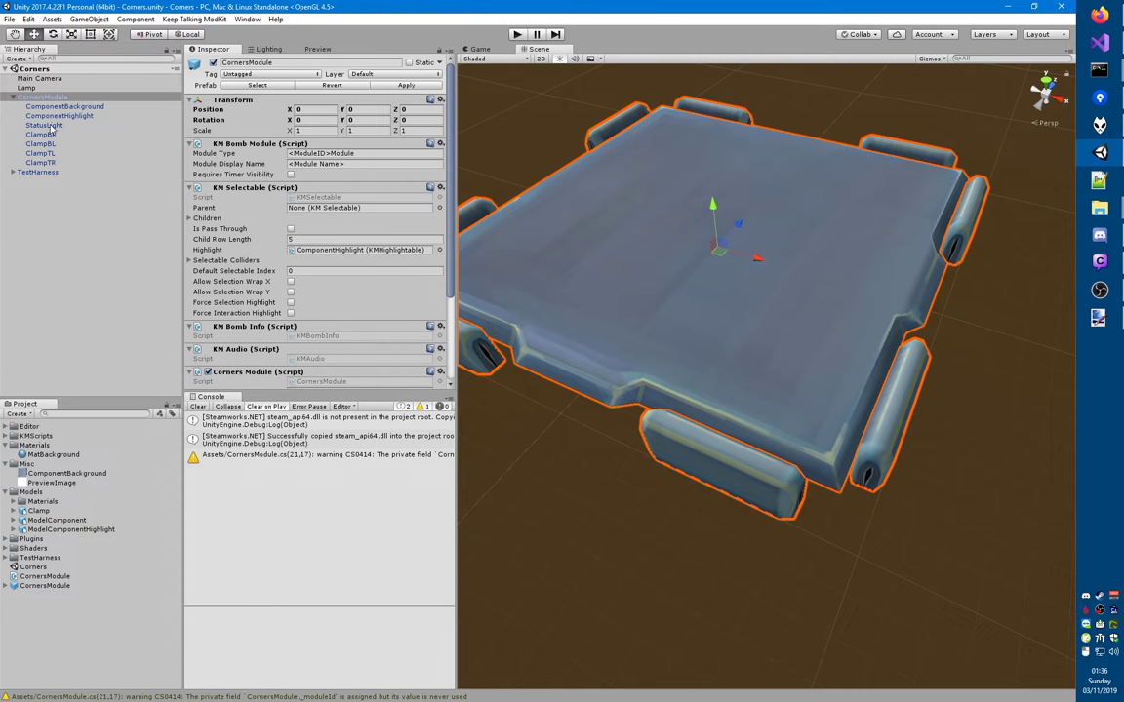
scroll(727, 464, "up", 5)
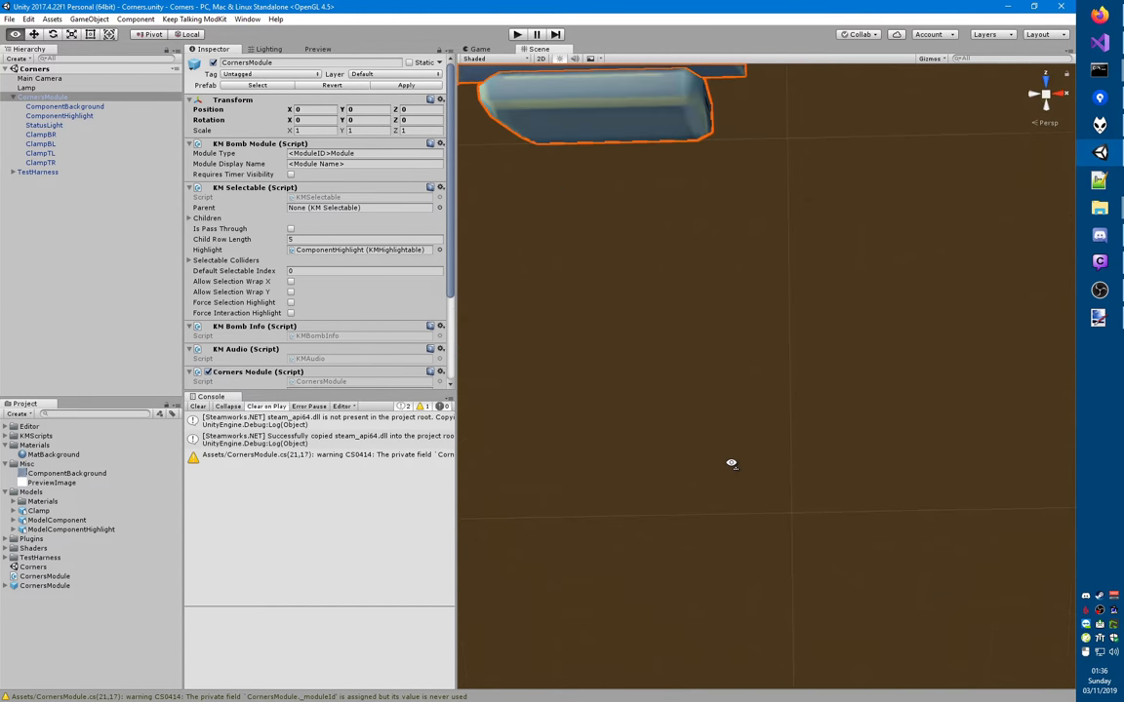
double_click(39, 96)
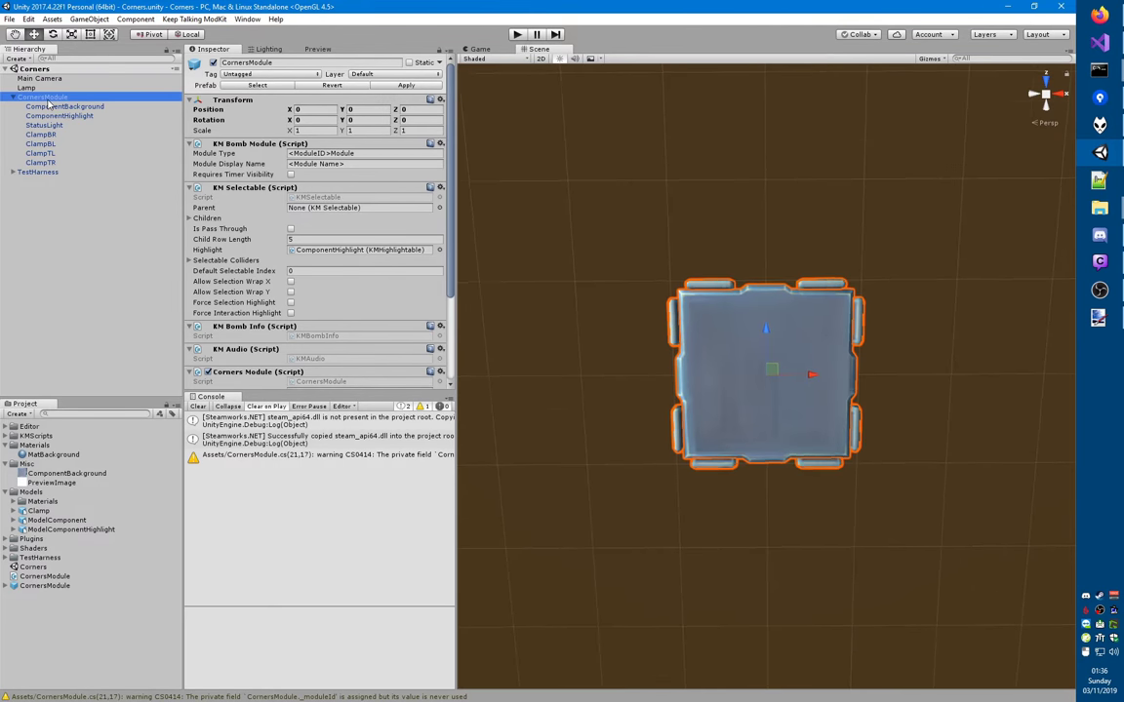
left_click(41, 134)
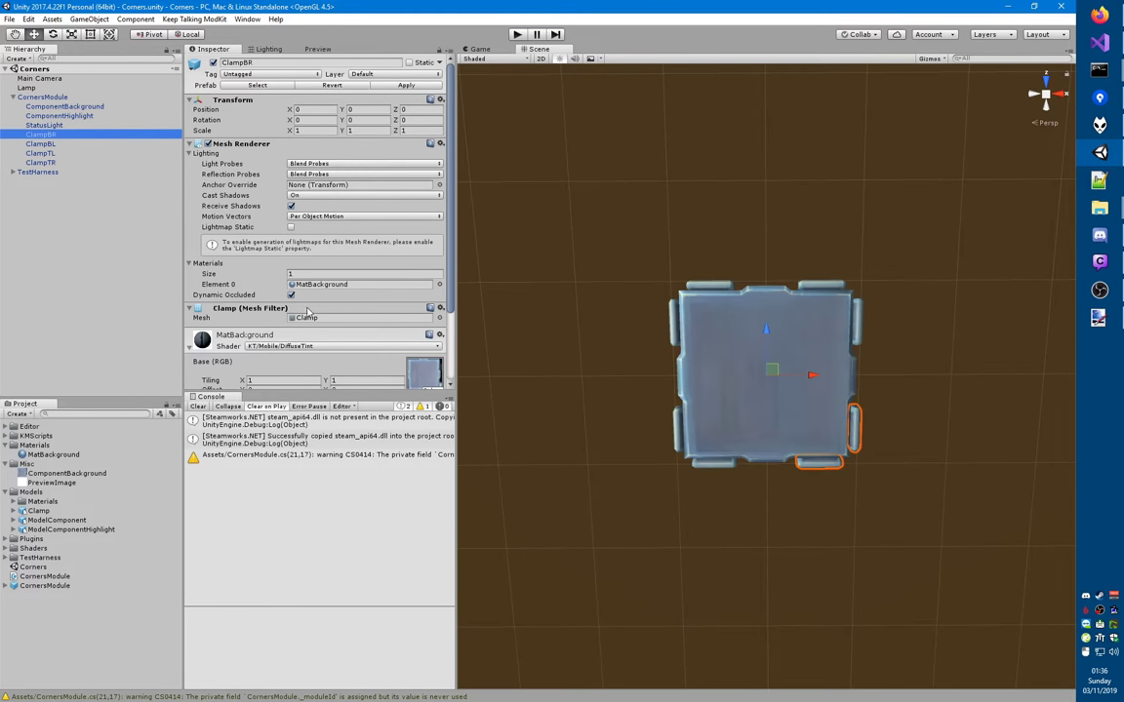
left_click_drag(602, 321, 599, 273, "alt")
left_click(39, 96)
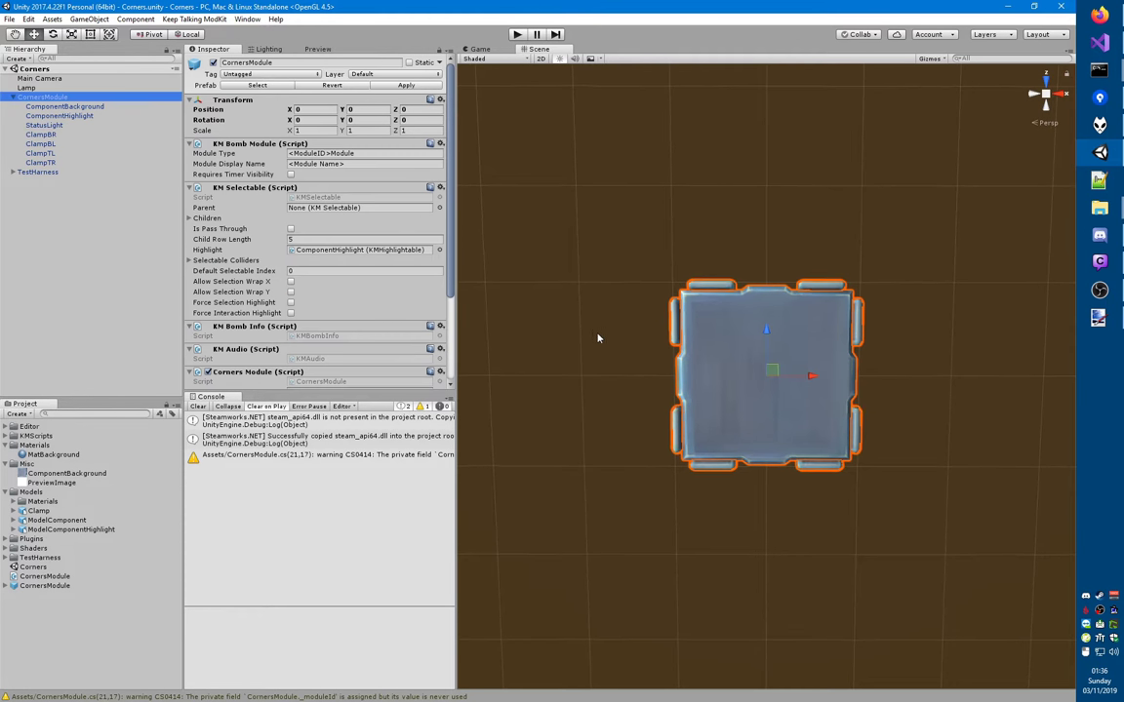
key("f")
left_click_drag(616, 343, 620, 348, "alt")
middle_click_drag(620, 348, 611, 332)
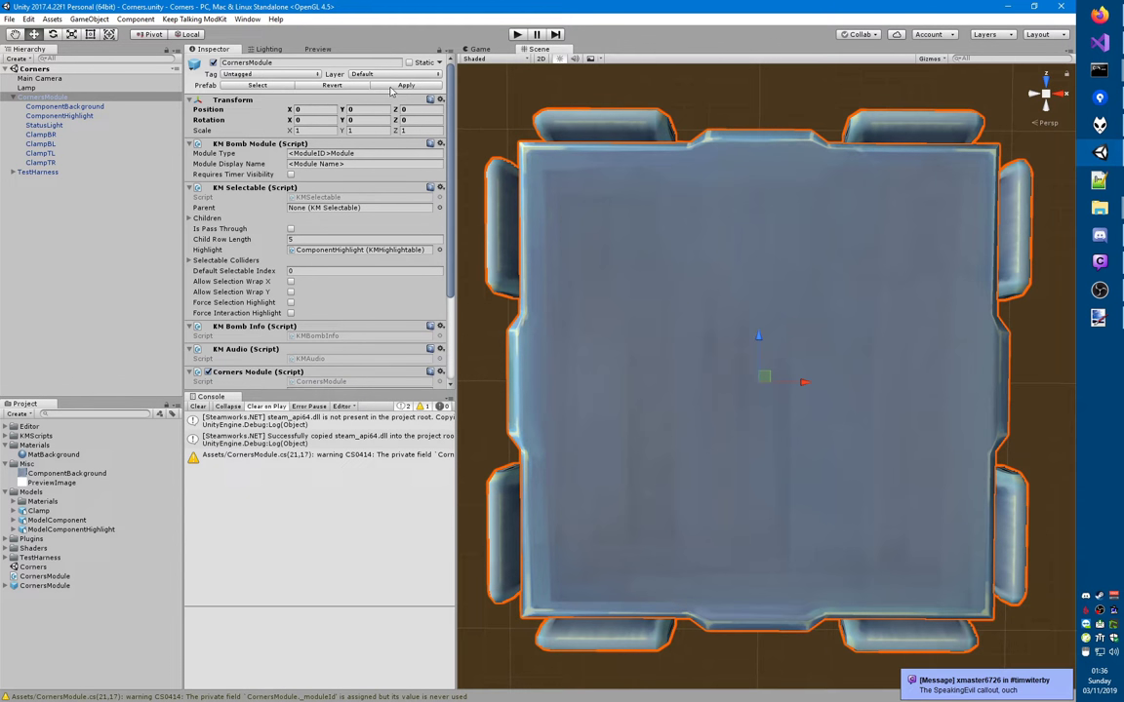
- Switch to Visual Studio and declare var clampColors = new int[4]; in Start() below the _moduleId assignment
key("alt+Tab")
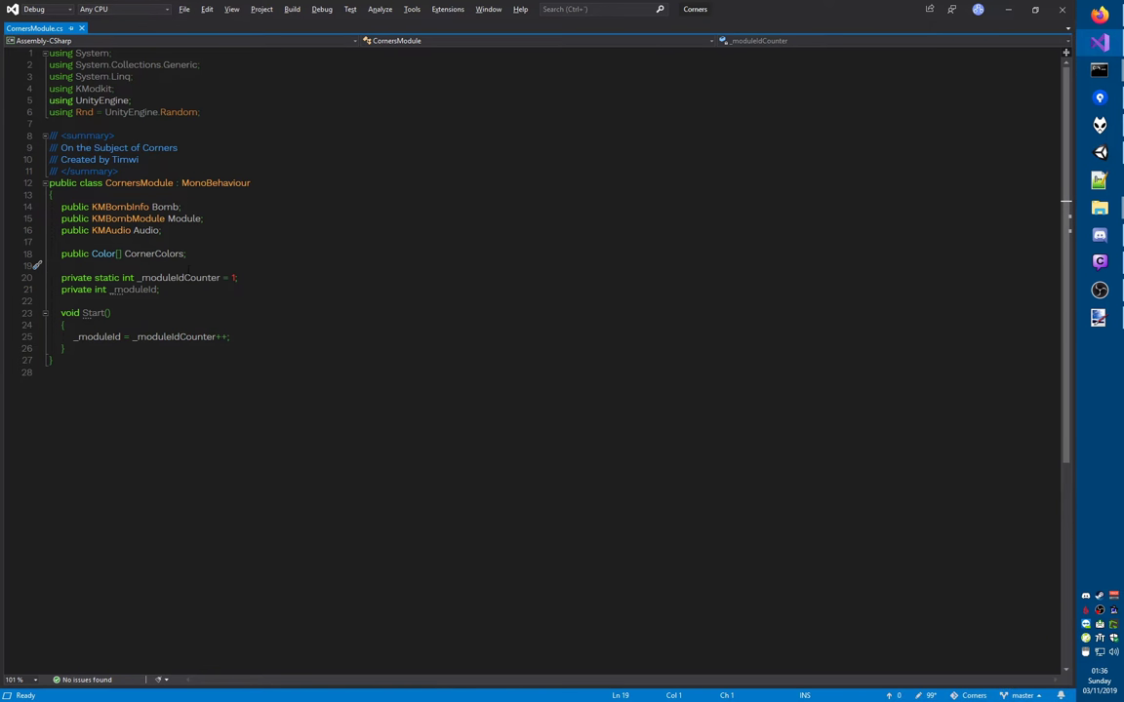
double_click(169, 253)
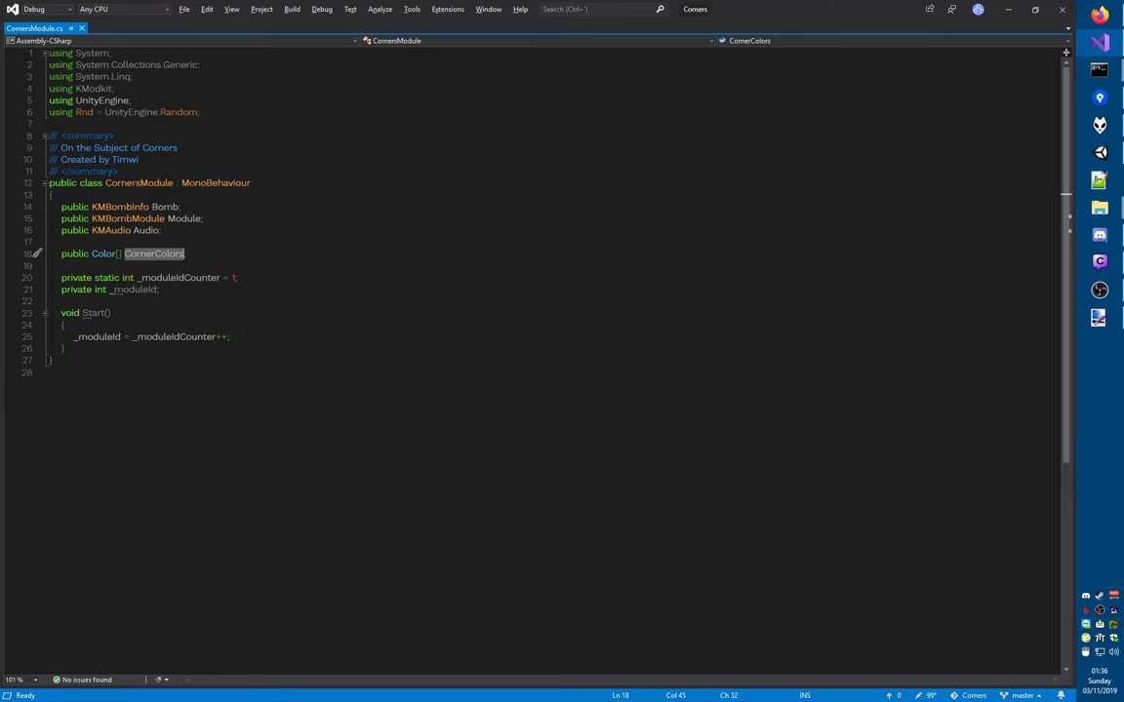
left_click(247, 335)
key("Return")
key("Return")
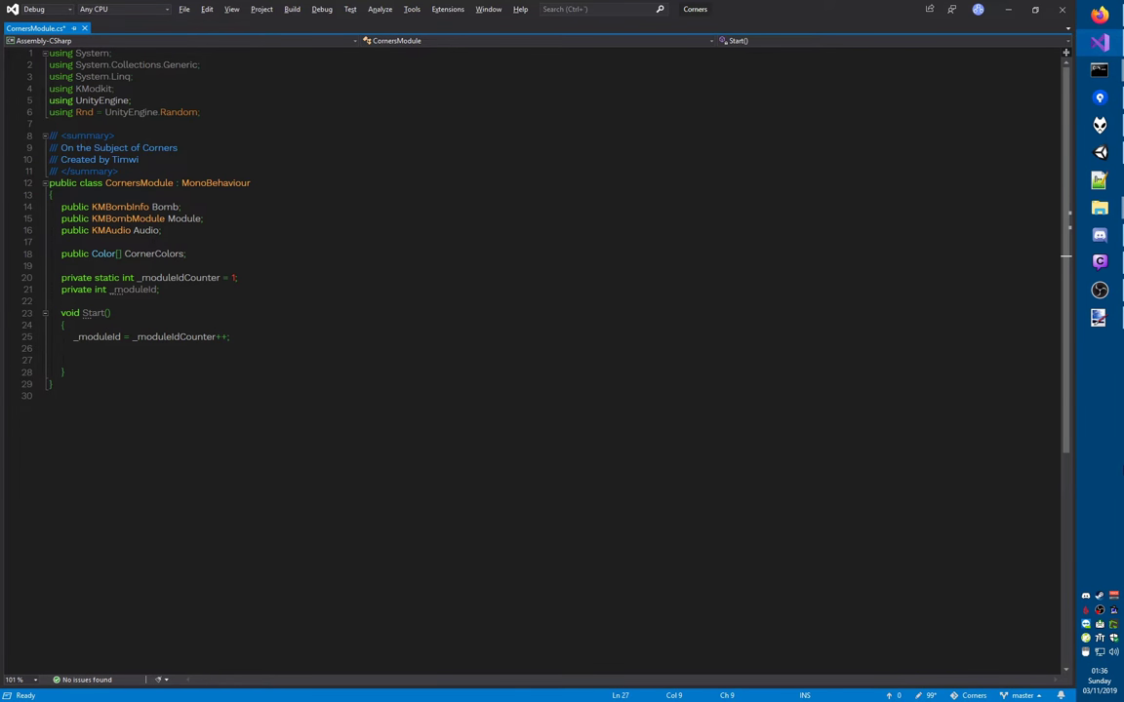
type("va")
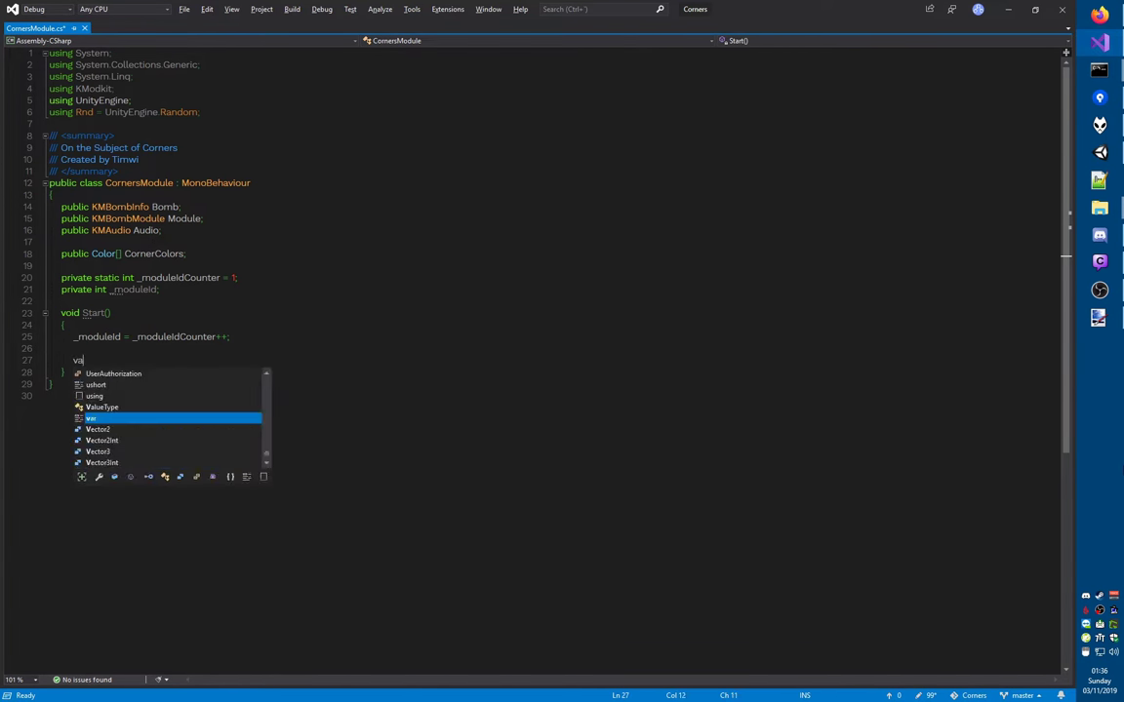
type("r clampoColor")
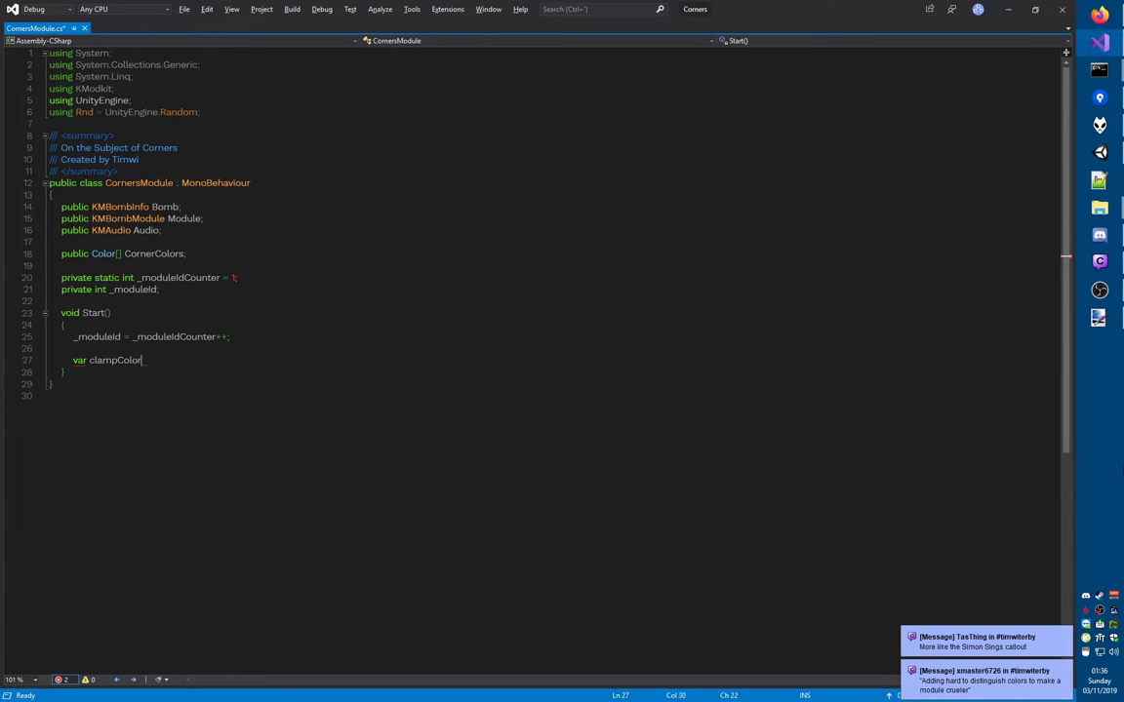
type("s = new int [ 4];")
- Assign the first clamp color a random index with clampColors[0] = Rnd.Range(0, 4);
key("Return")
type("cl")
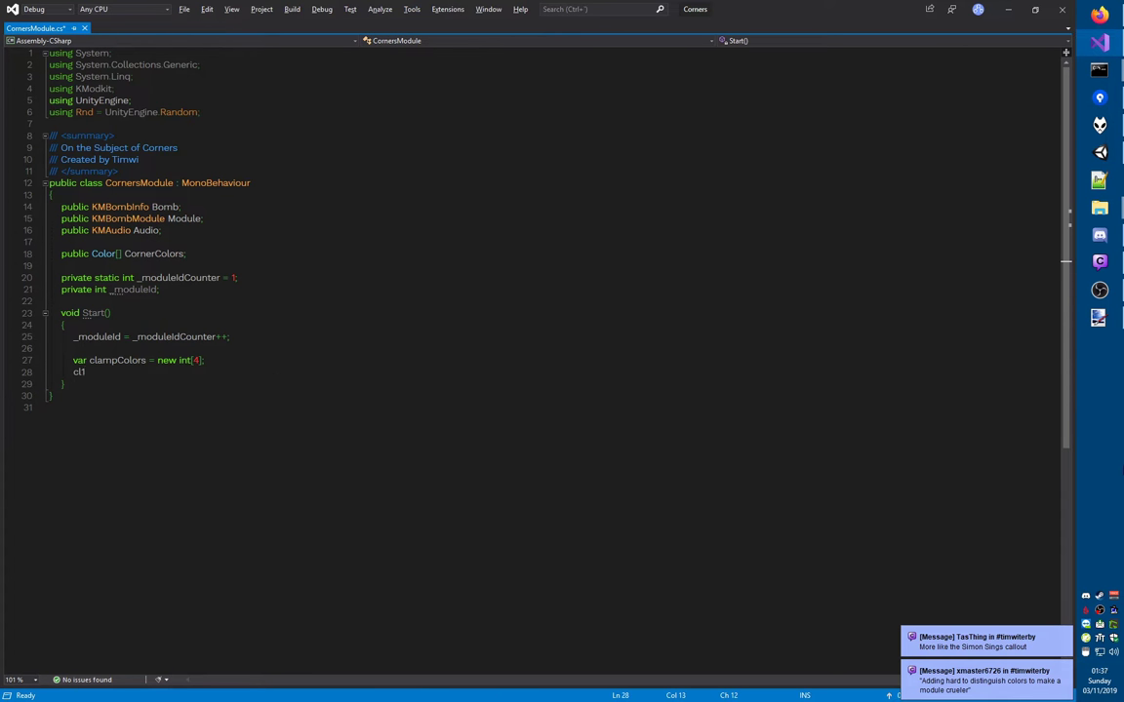
key("BackSpace")
type("ampColors[")
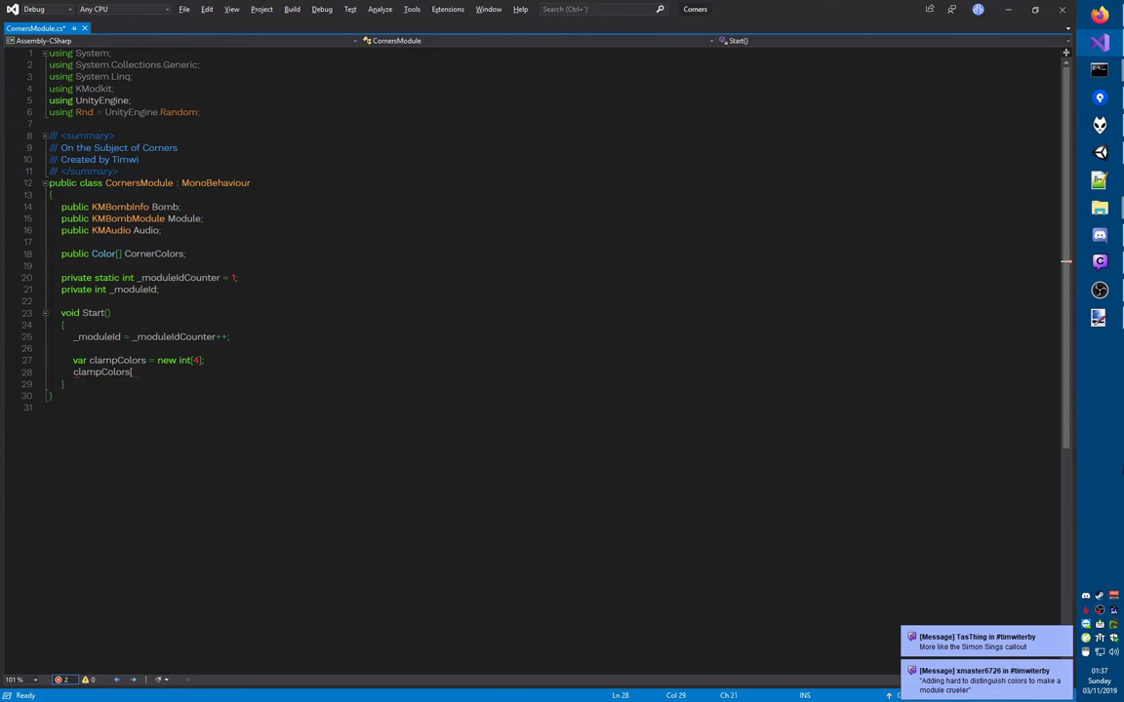
type("0] = Rn")
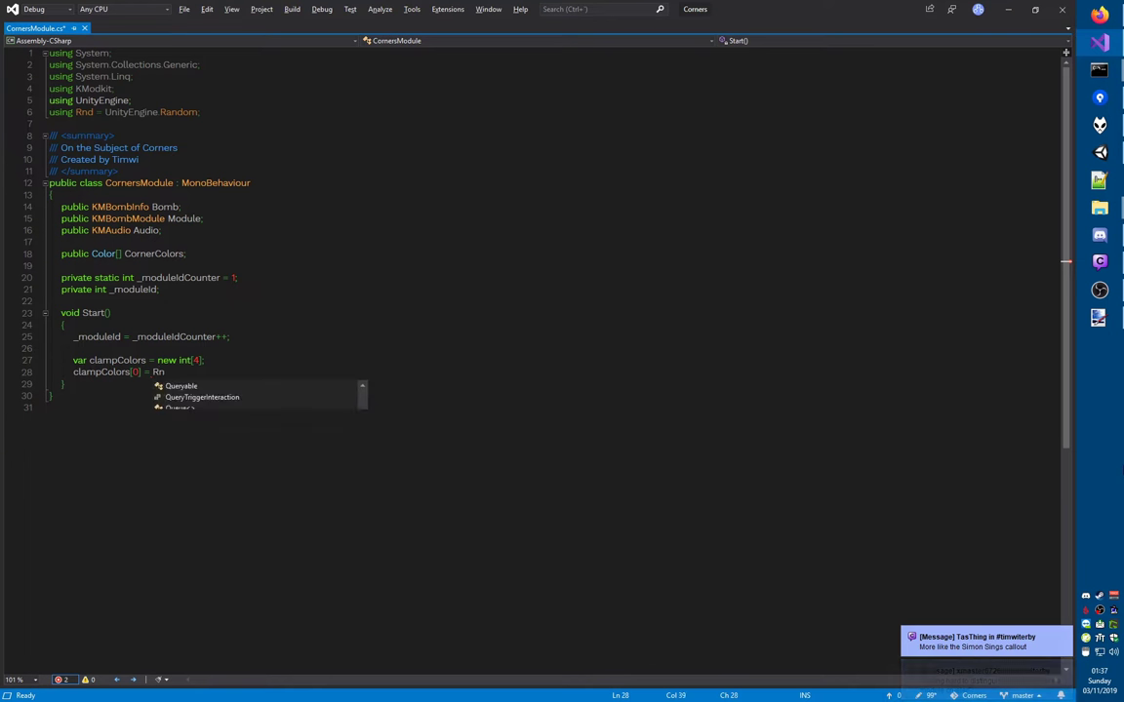
type("d.range(")
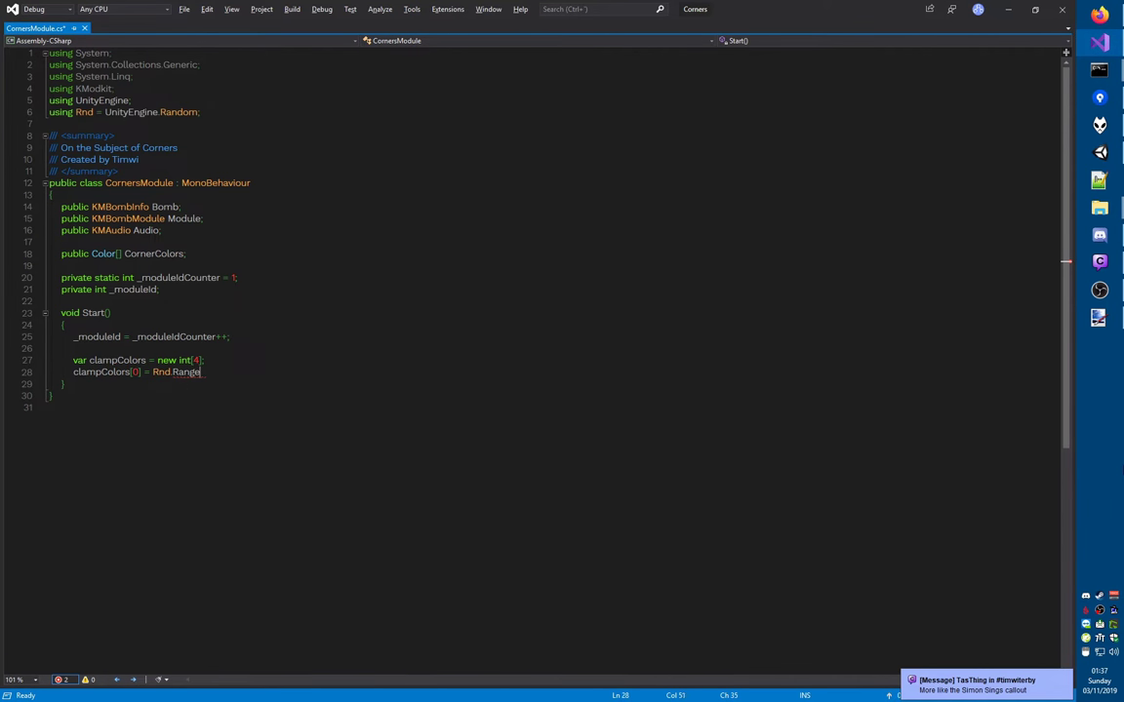
type("0, 4);")
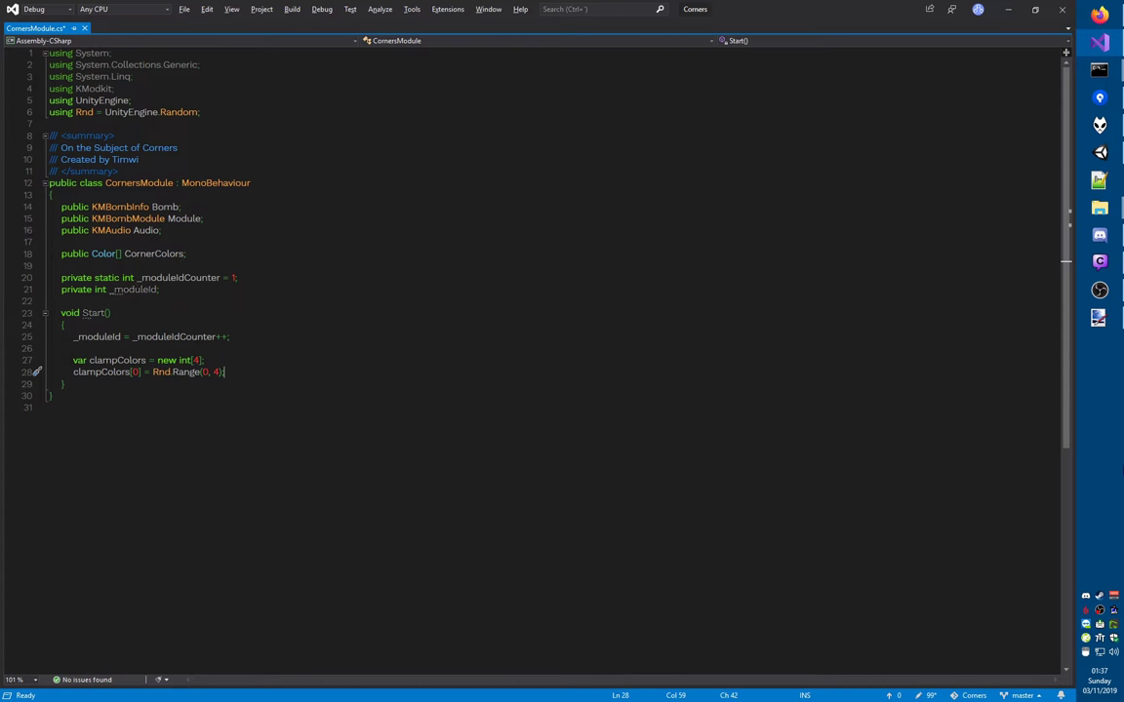
- Duplicate the clampColors[0] assignment three times, change the copies' indices to 1, 2 and 3, and save the file
key("Home")
key("ctrl+d")
key("ctrl+d")
key("ctrl+d")
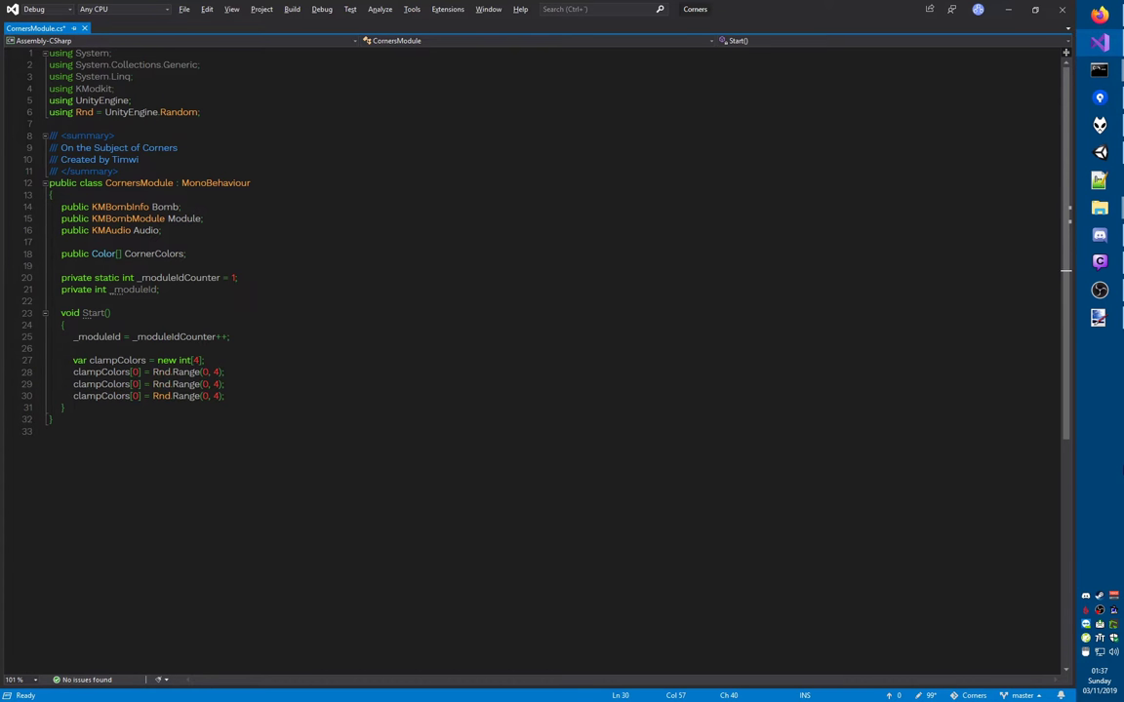
key("Up")
key("Up")
key("shift+Right")
type("1")
key("Down")
key("shift+Left")
type("2")
key("Down")
key("shift+Left")
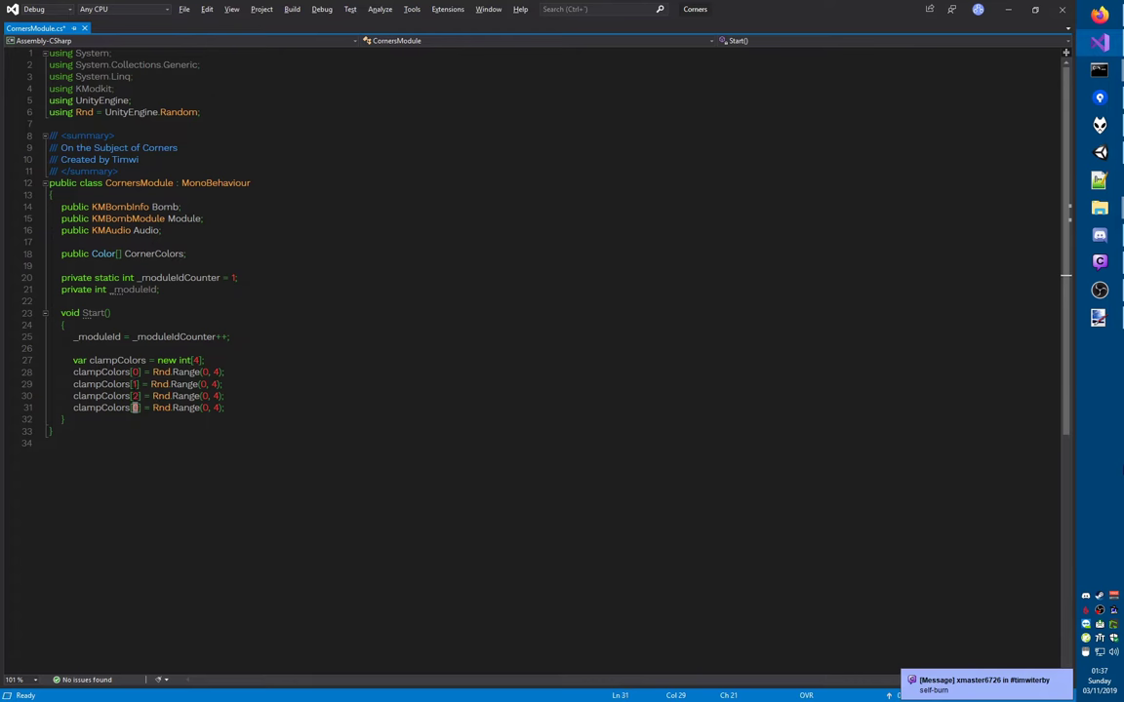
type("3")
key("ctrl+s")
- Add a brace-less loop for (var i = 0; i < 4; i++) below the assignments and begin its body with Clamp
key("Return")
key("Return")
type("for")
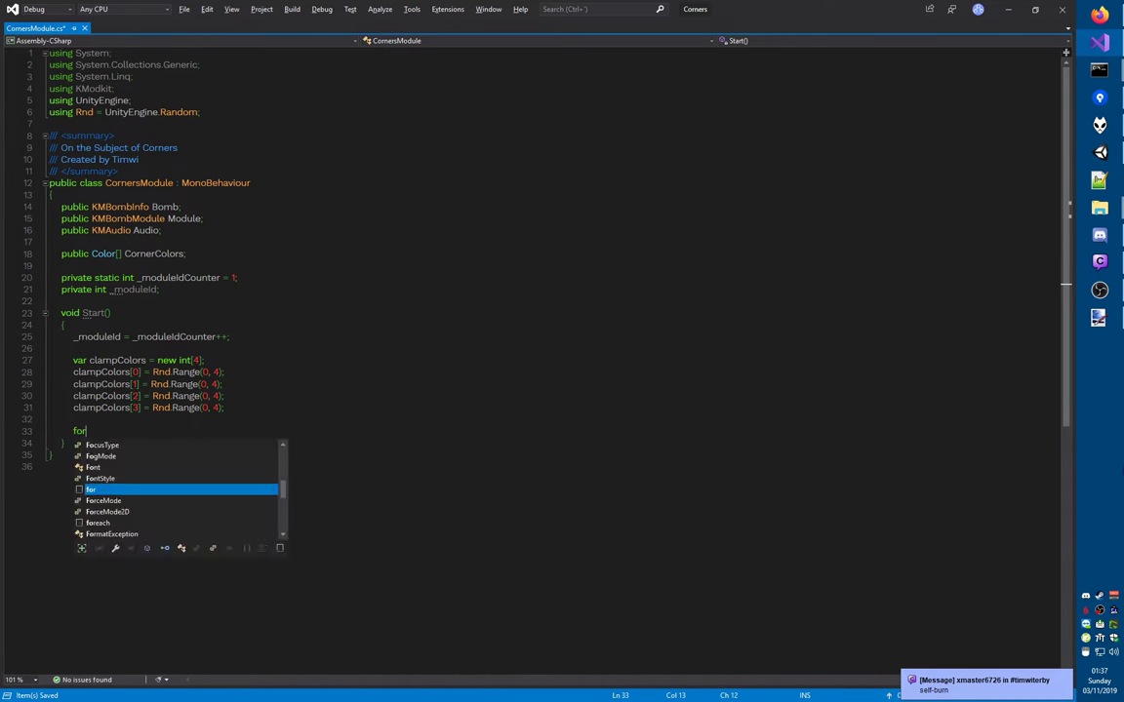
key("Tab")
key("Tab")
key("Tab")
type("4")
key("Return")
key("Up")
key("ctrl+l")
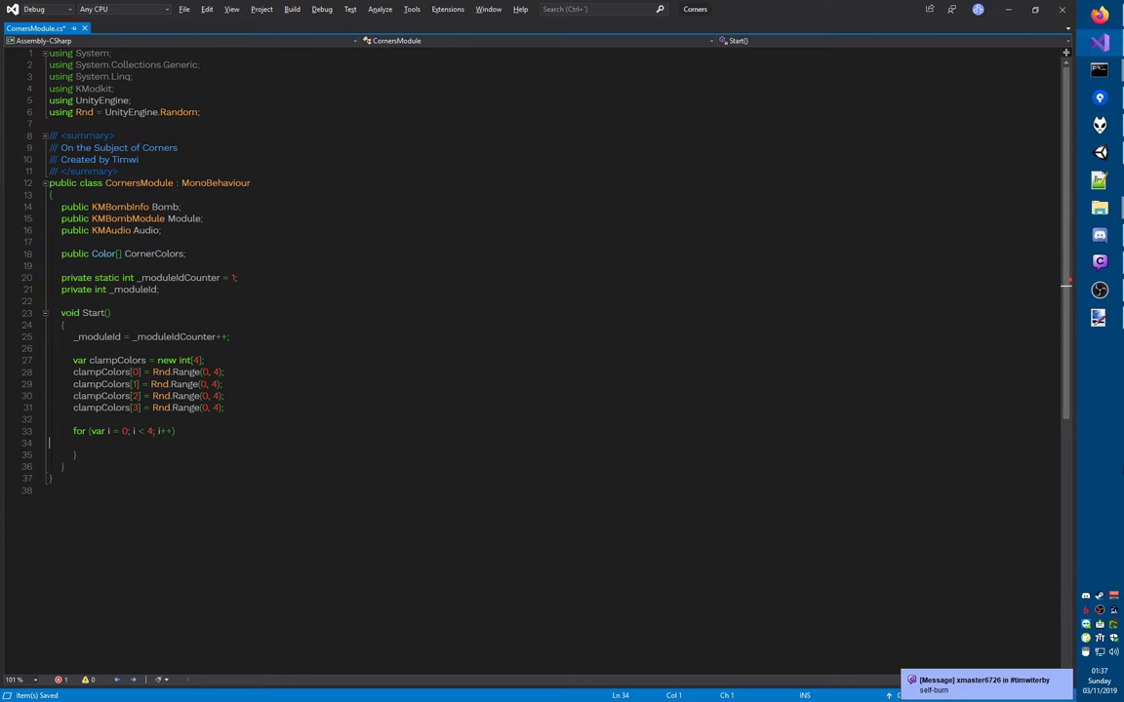
key("ctrl+l")
key("ctrl+l")
key("Up")
key("End")
key("Return")
type("Clamp")
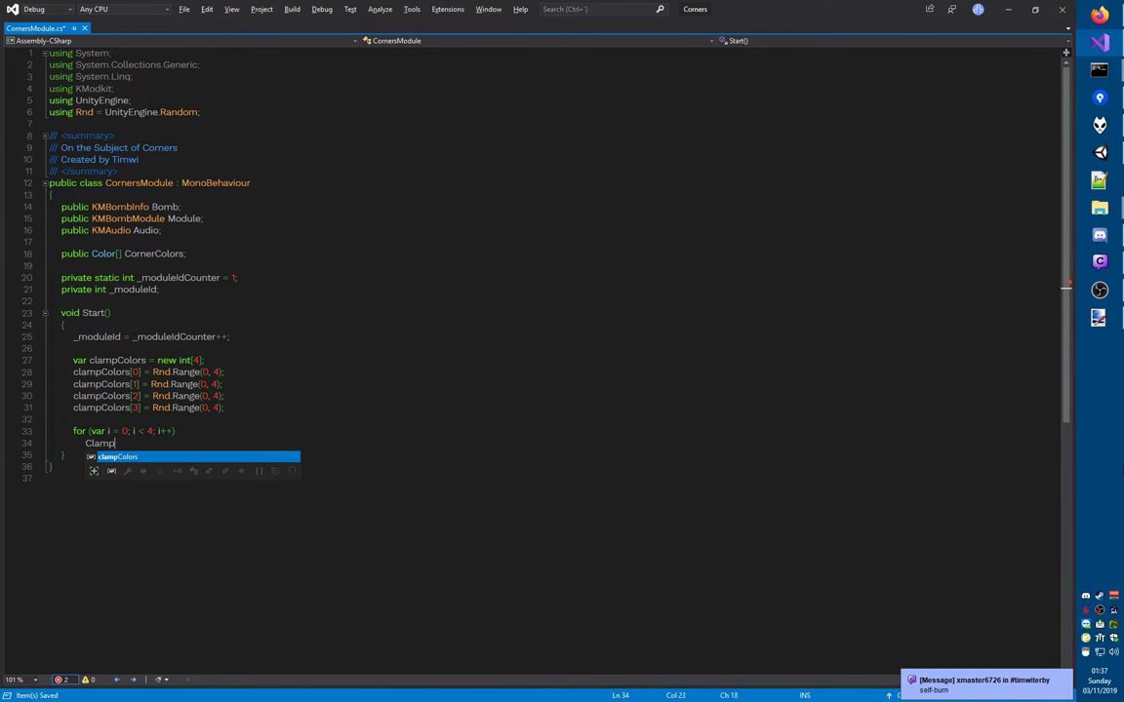
key("Escape")
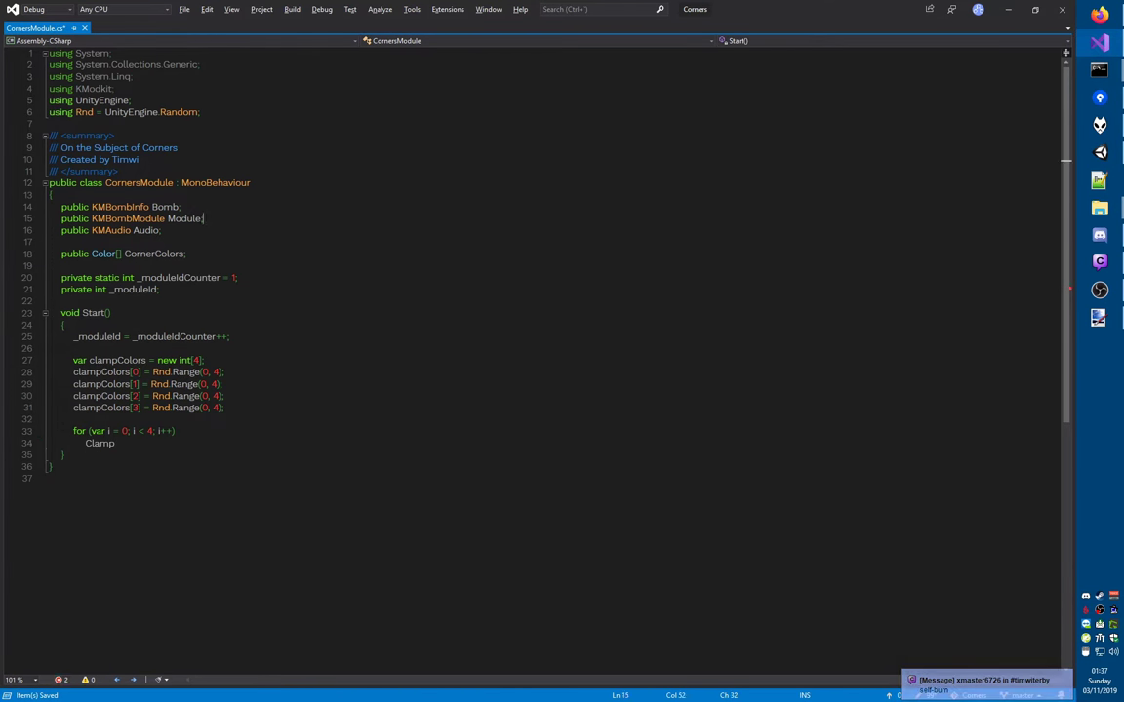
- Declare the field public MeshRenderer[] Clamps; below the Audio field
left_click(333, 233)
key("Return")
type("public ")
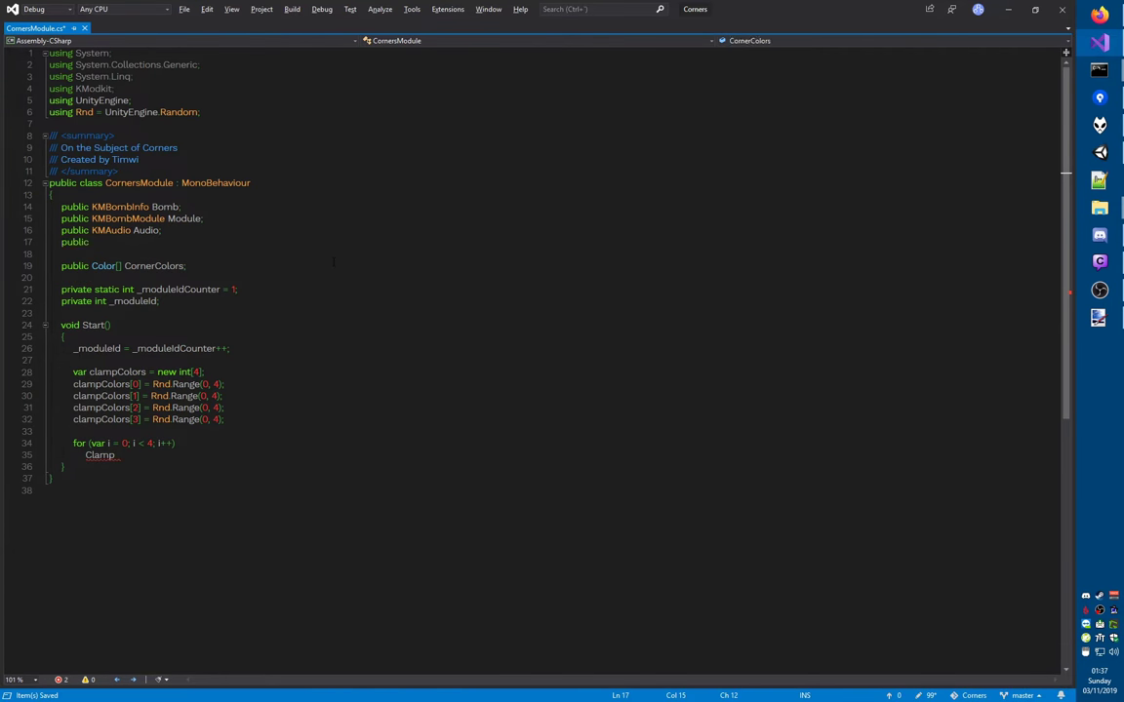
type("meshre")
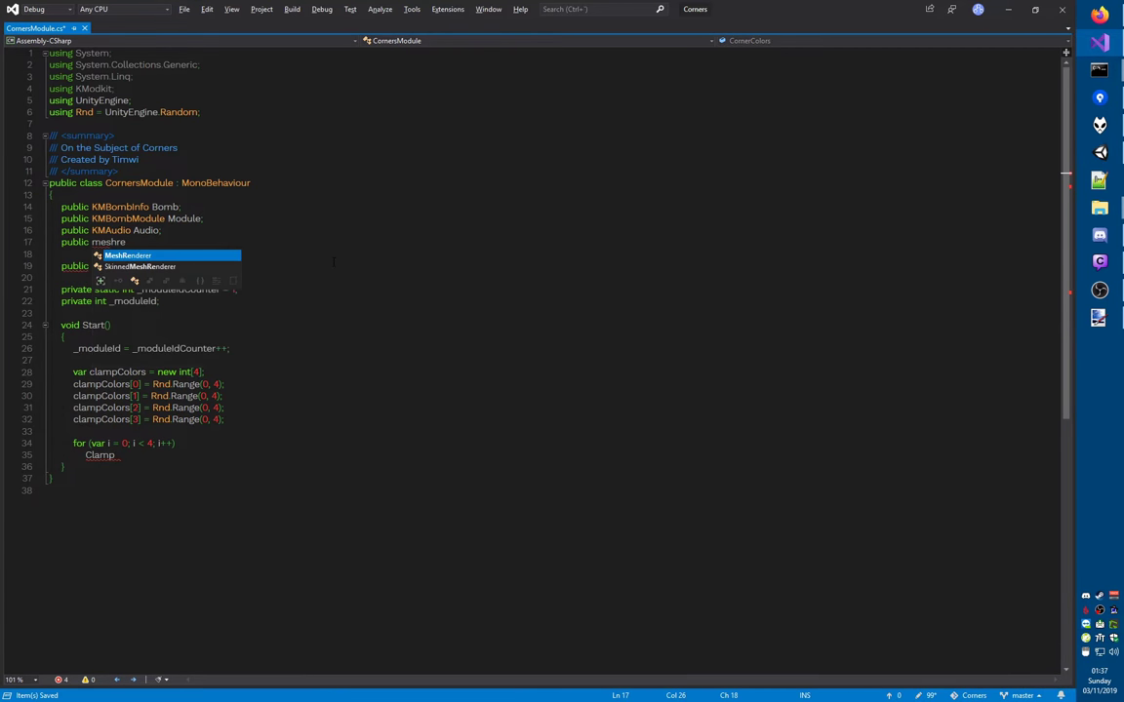
type("[] Clamps;")
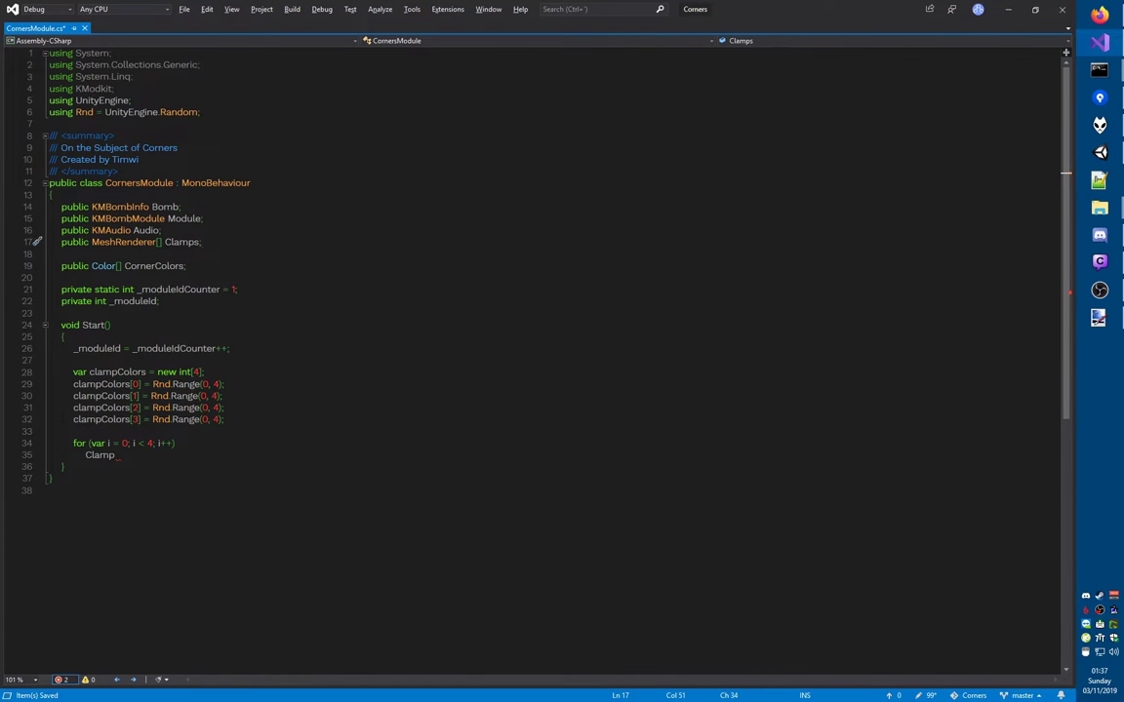
- Complete the loop body as Clamps[i].material.color = CornerColors[clampColors[i]]; and save the script
key("ctrl+minus")
type("s[ii].material.")
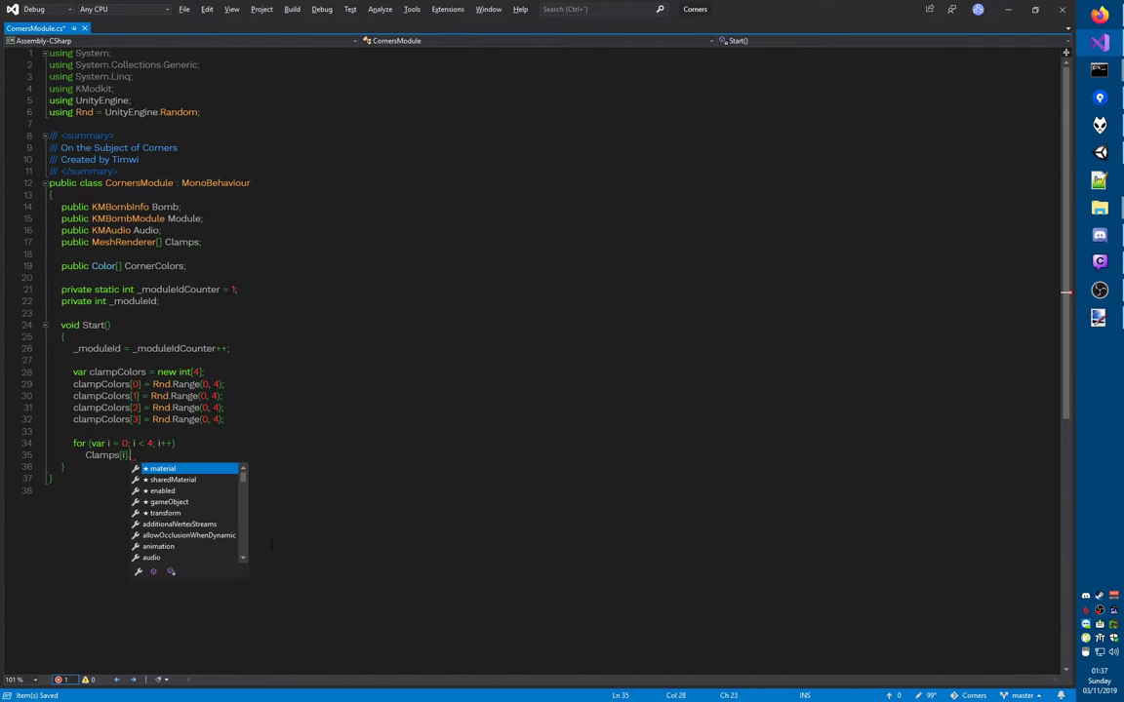
type("color ")
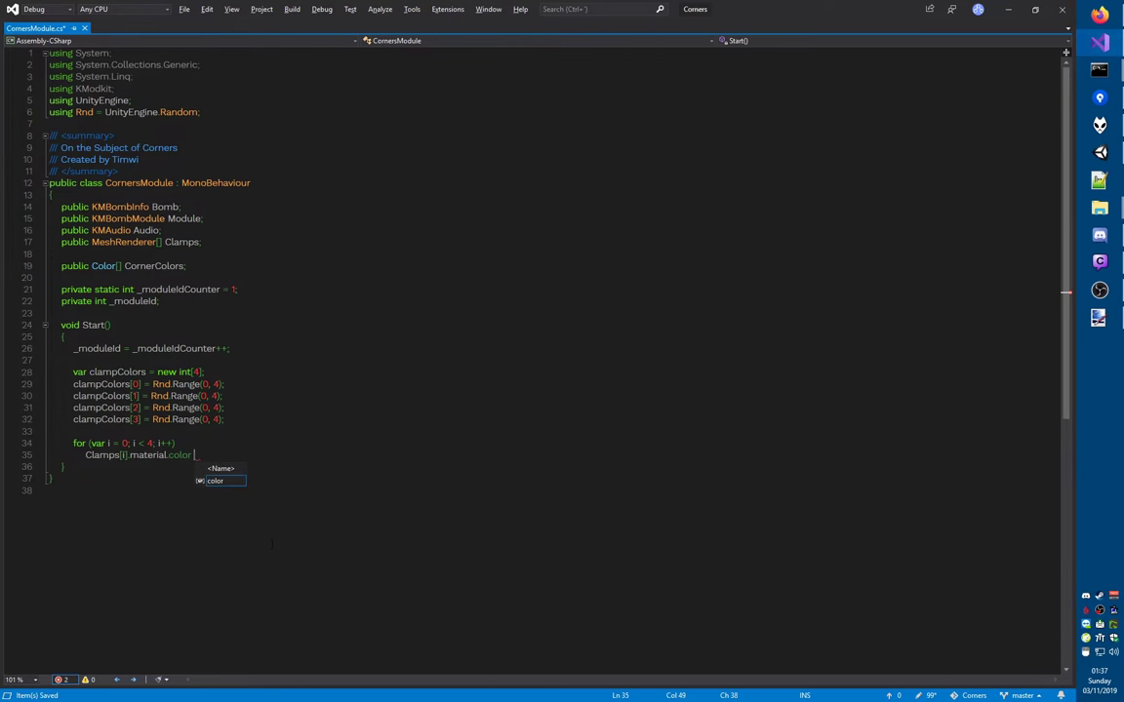
type("= CCol")
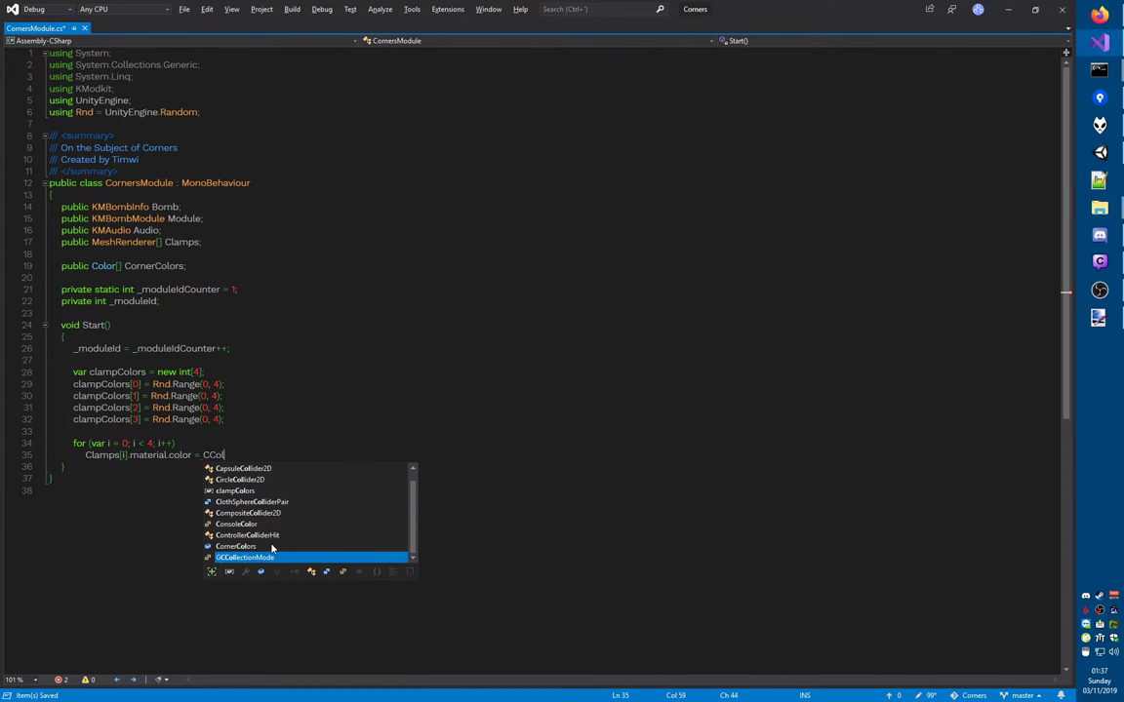
key("Up")
key("Return")
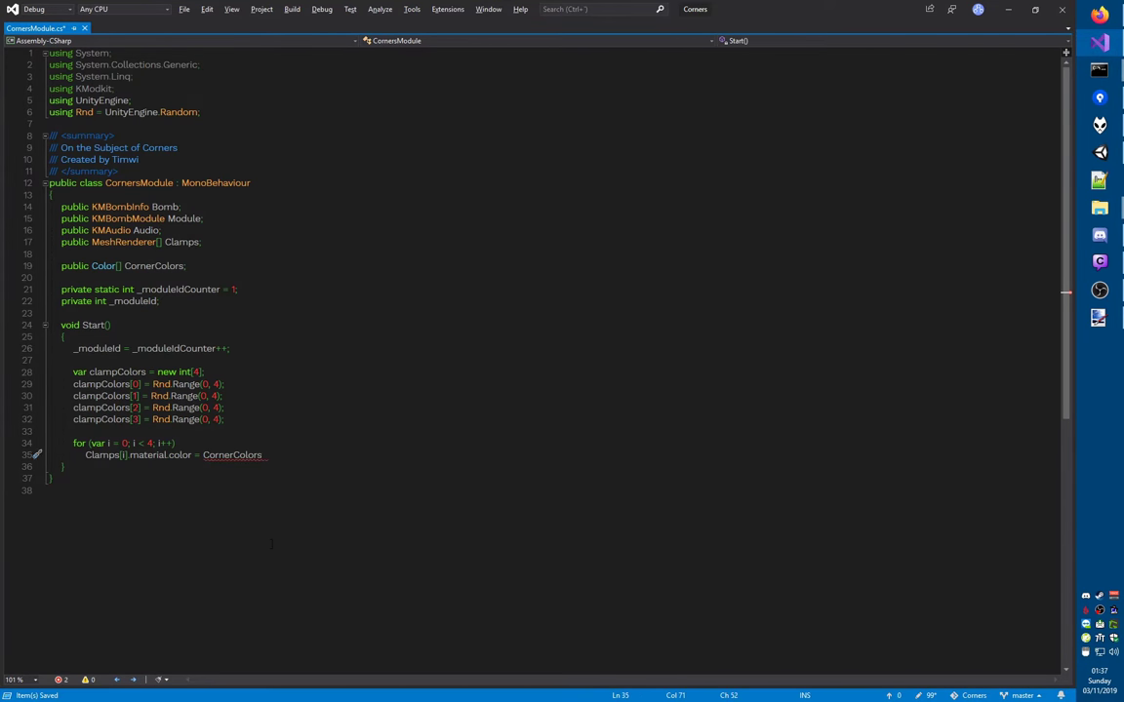
type("[clampColors[i]];")
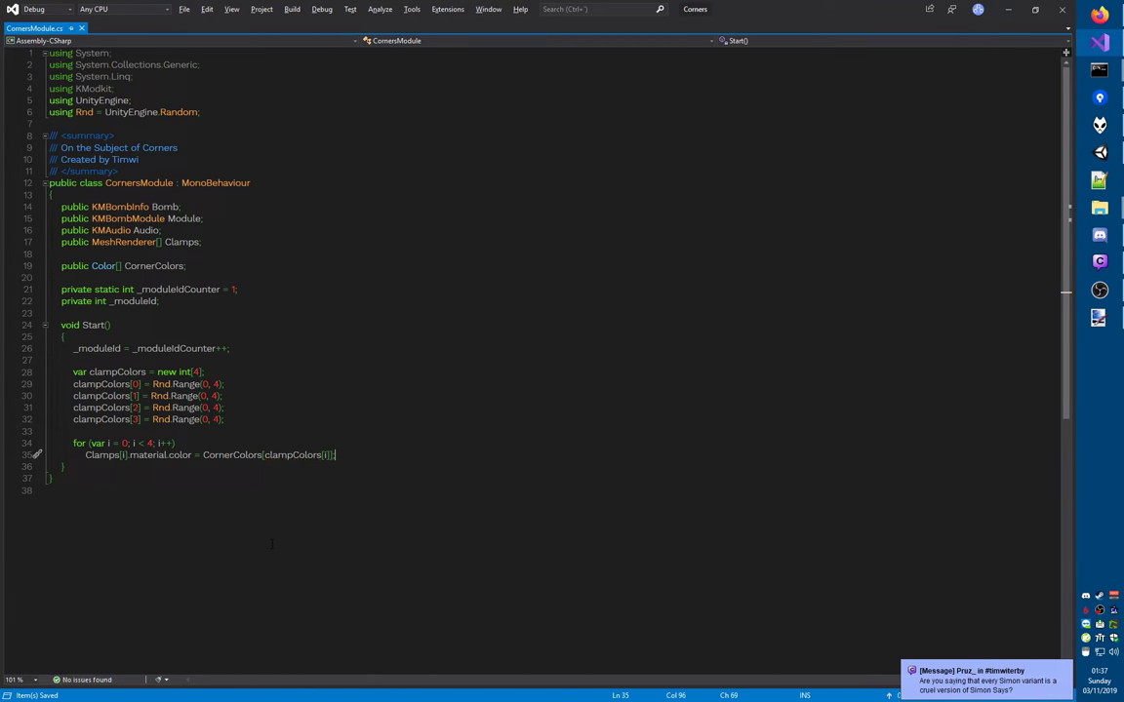
- Switch to Unity and fill the Corners Module script's Clamps array with ClampTL, ClampTR, ClampBR and ClampBL, in that order
key("alt+Tab")
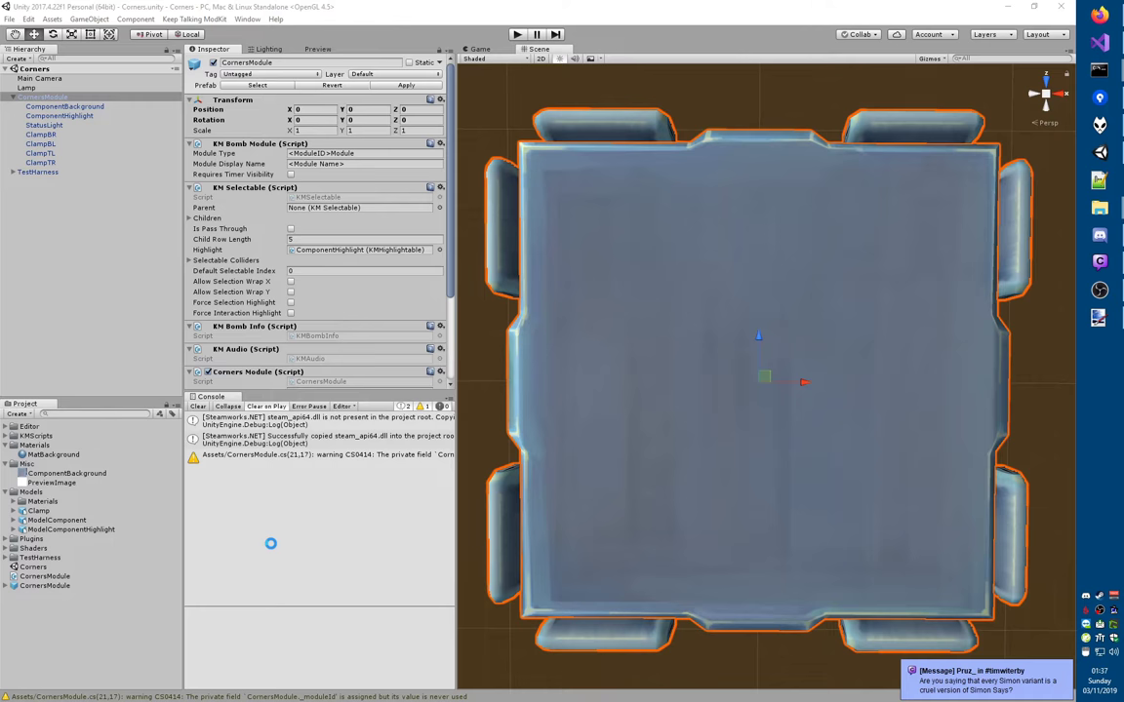
scroll(199, 317, "down", 3)
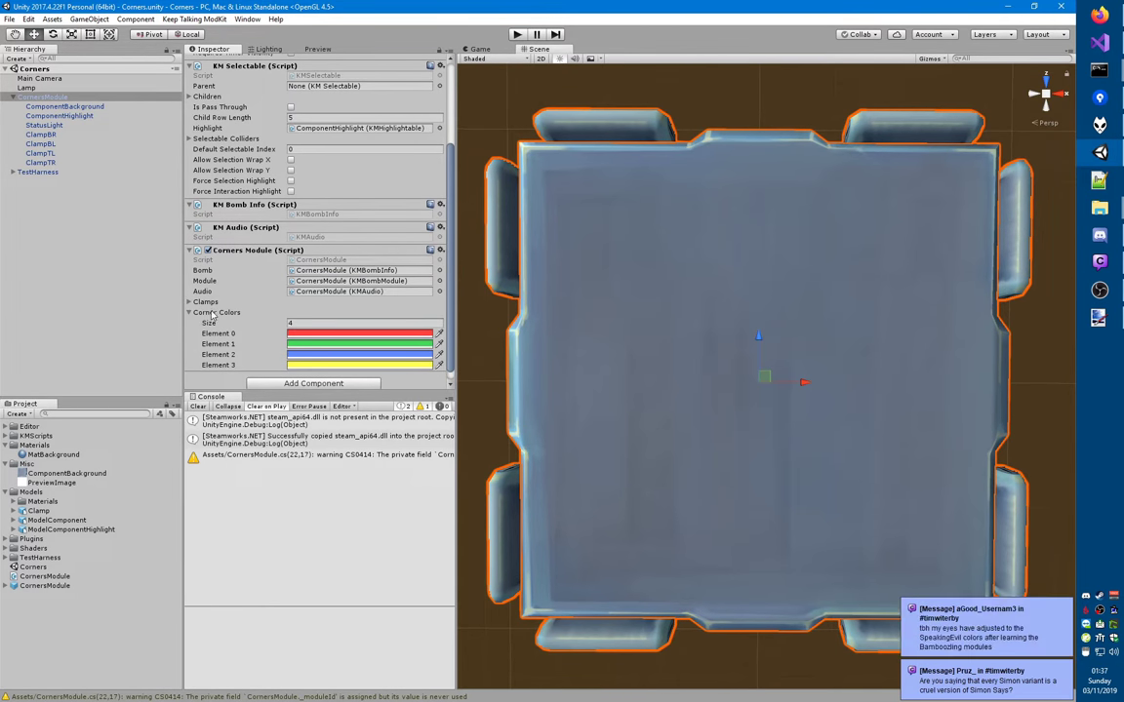
left_click(198, 301)
scroll(248, 283, "down", 1)
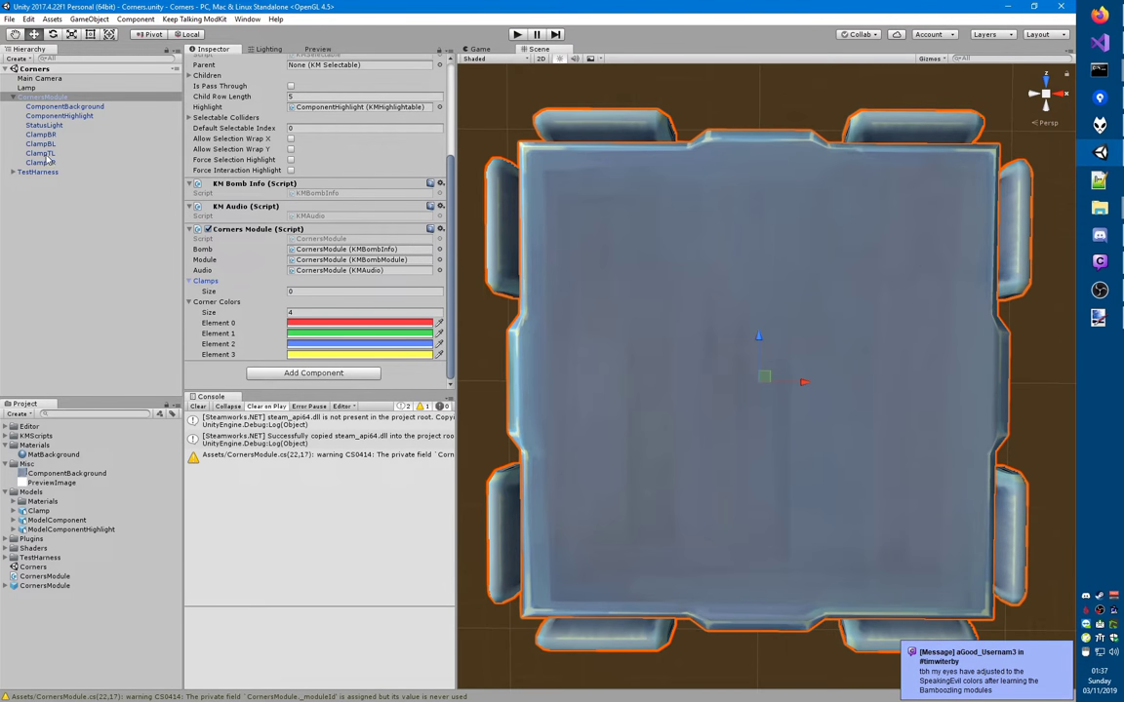
left_click_drag(44, 155, 203, 281)
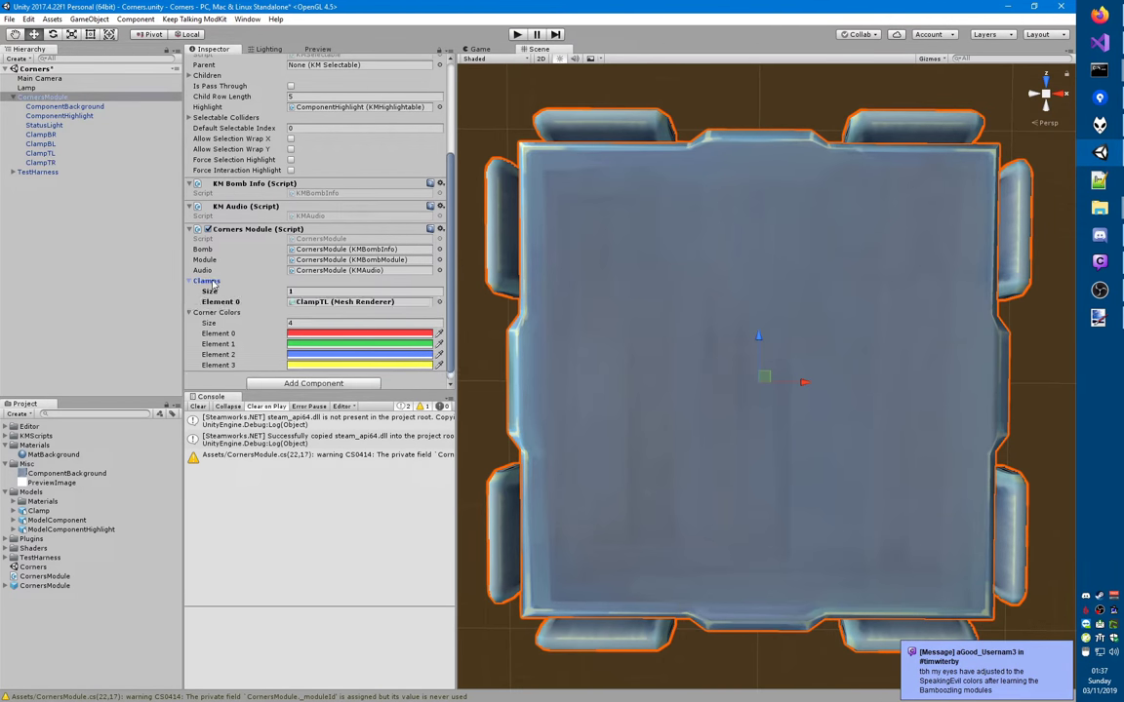
left_click_drag(37, 164, 205, 280)
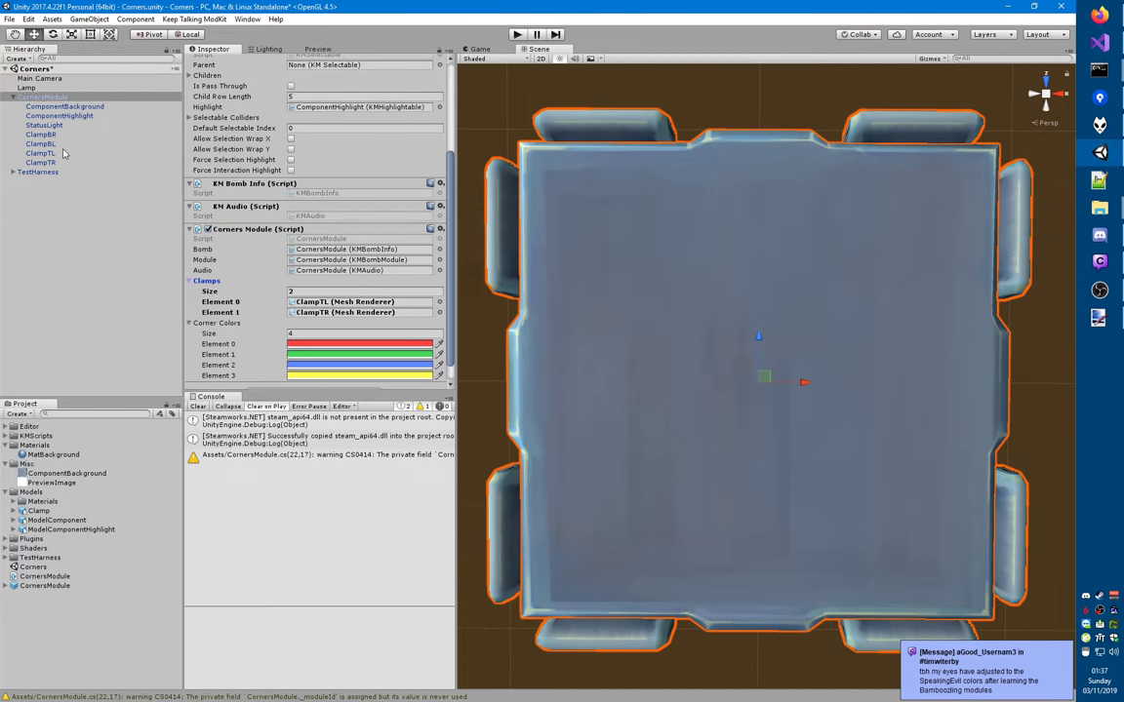
left_click_drag(44, 134, 201, 281)
- Reorder the CornersModule children so that ClampTL and ClampTR come before ClampBR and ClampBL
left_click(38, 152)
left_click(43, 160, "shift")
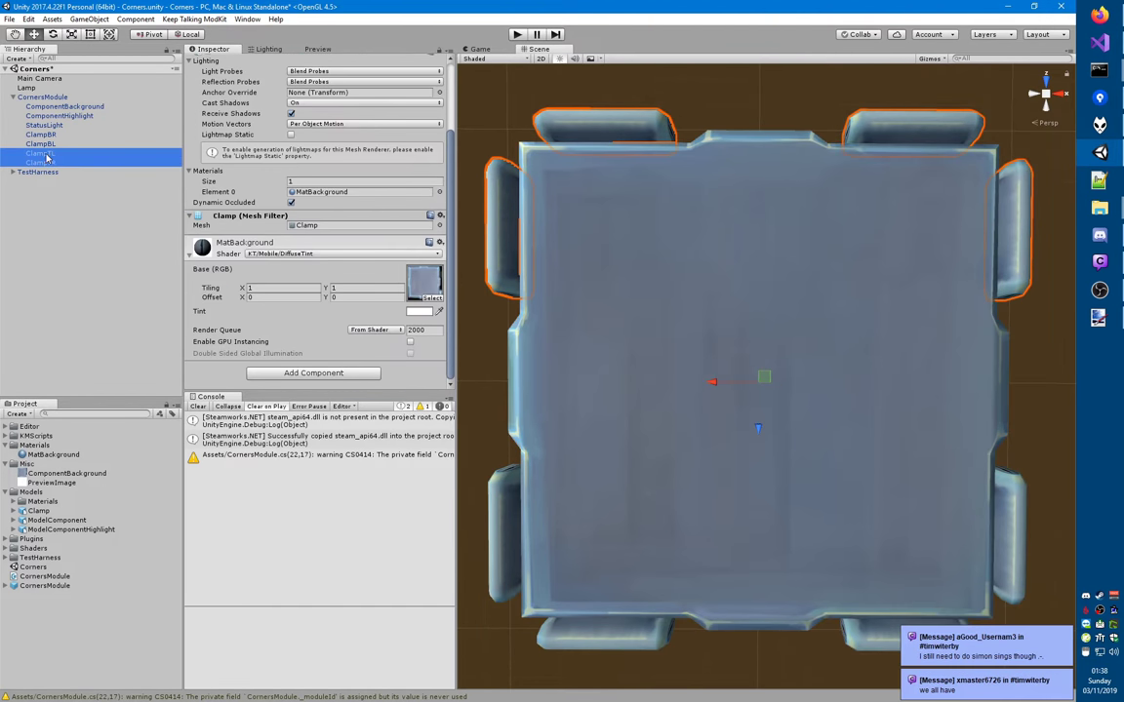
left_click_drag(44, 159, 44, 129)
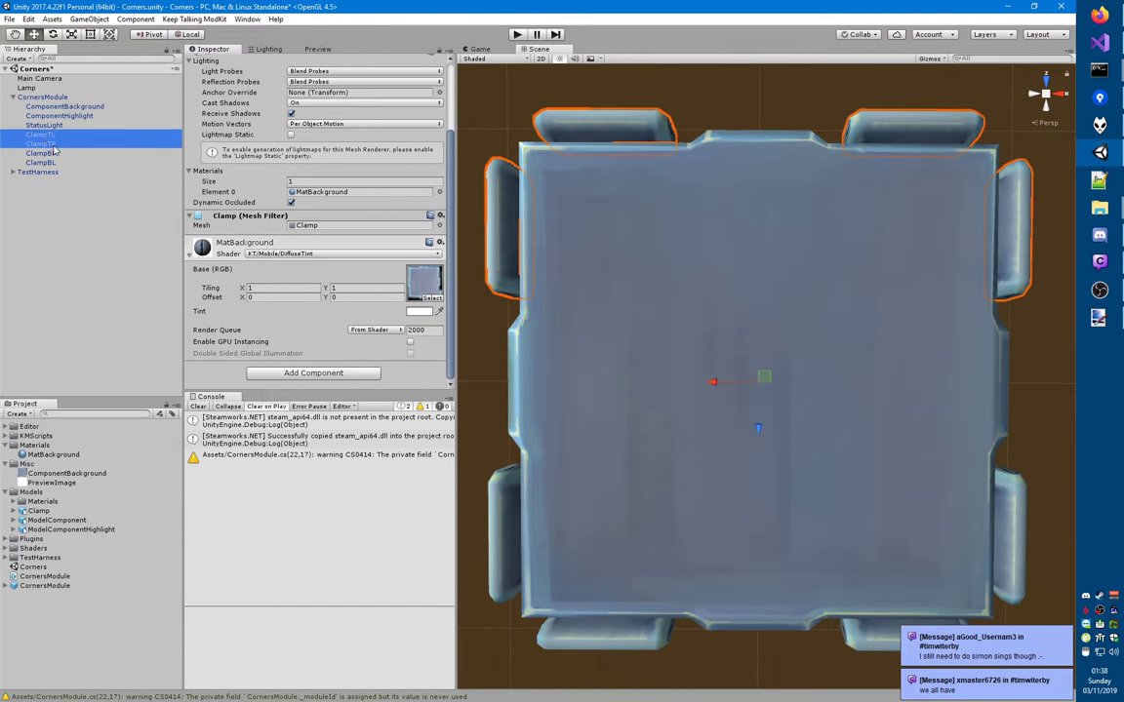
- Check the Clamps array order on CornersModule and apply the object's changes to its prefab
left_click(37, 97)
scroll(236, 275, "down", 3)
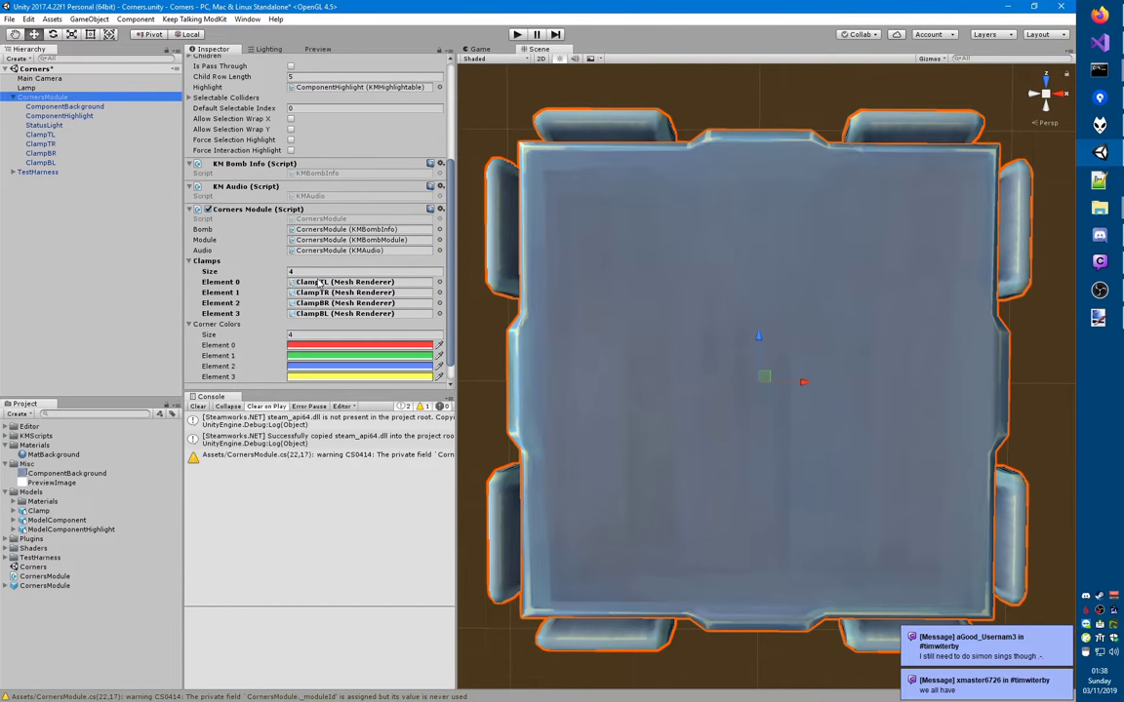
scroll(329, 317, "up", 7)
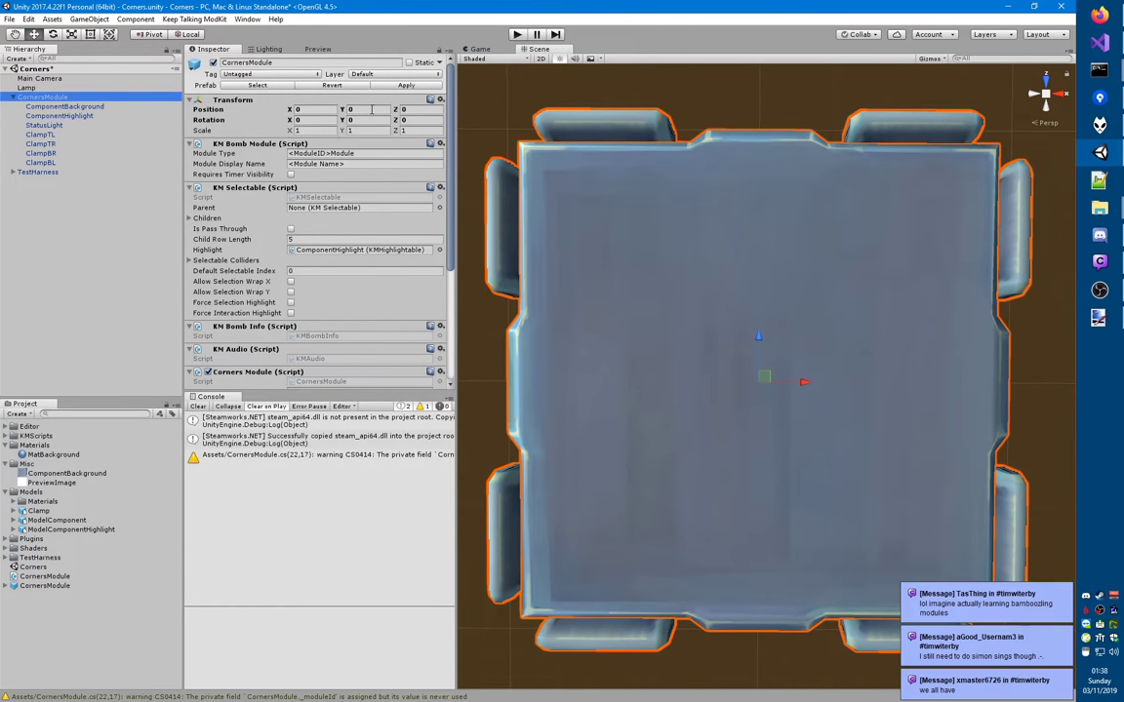
left_click(401, 84)
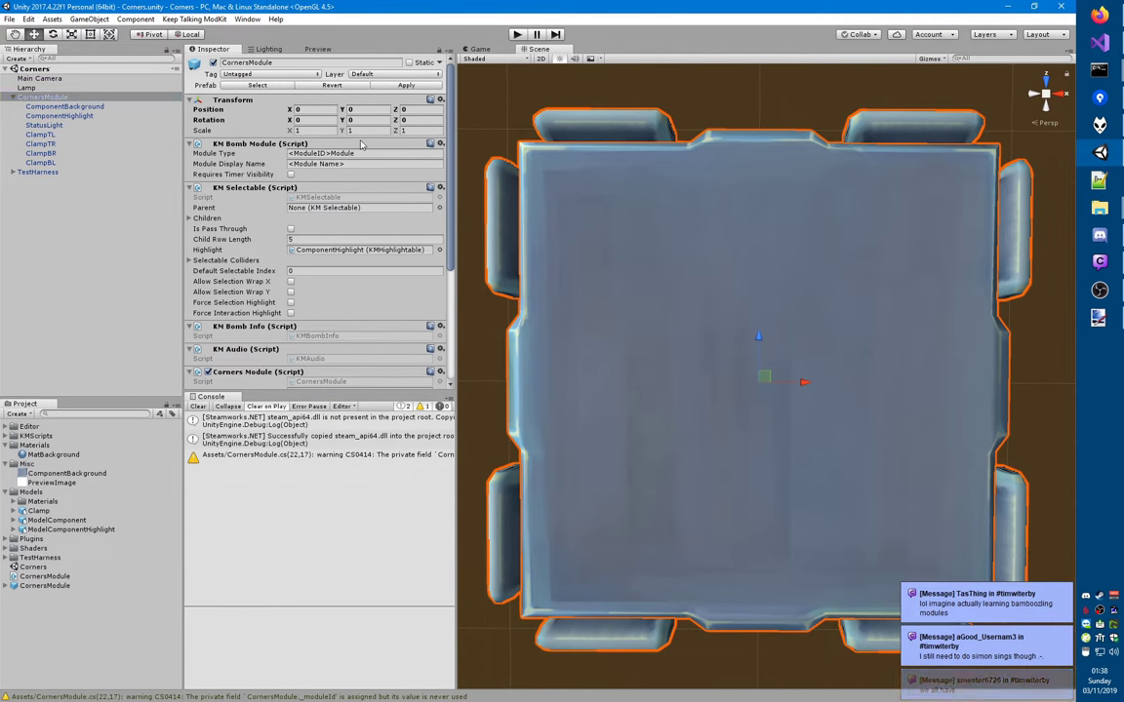
- Read the latest viewer messages in the chat window and return to the Unity scene
scroll(369, 270, "down", 5)
left_click(1100, 261)
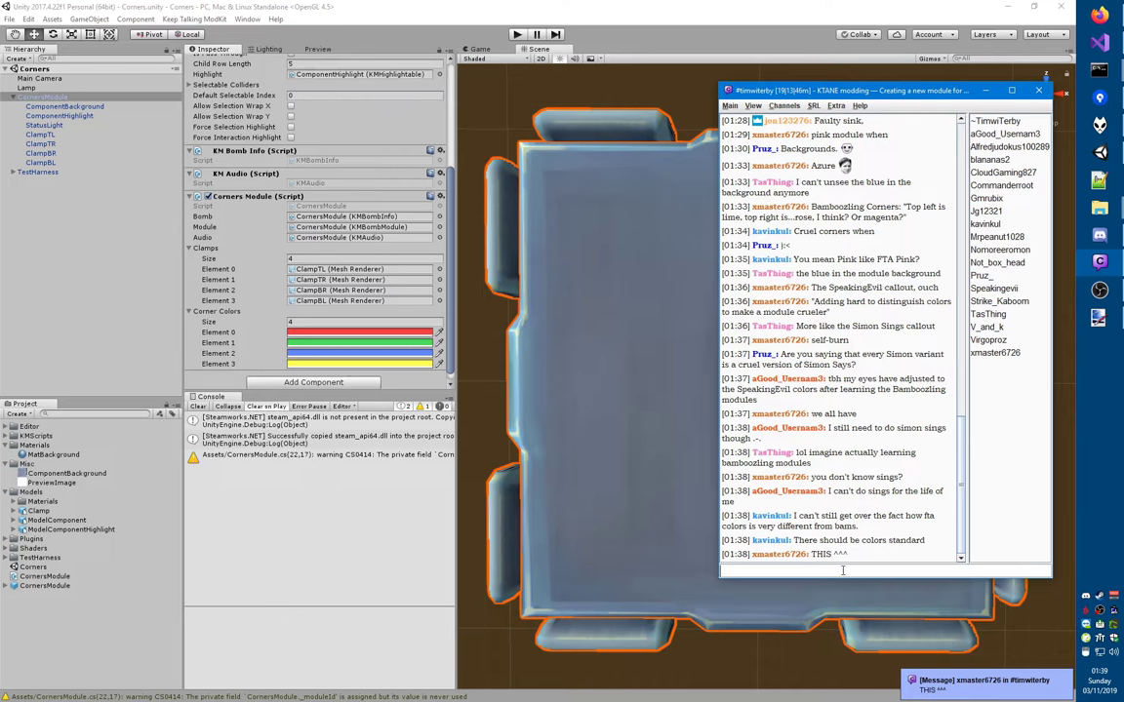
left_click(524, 89)
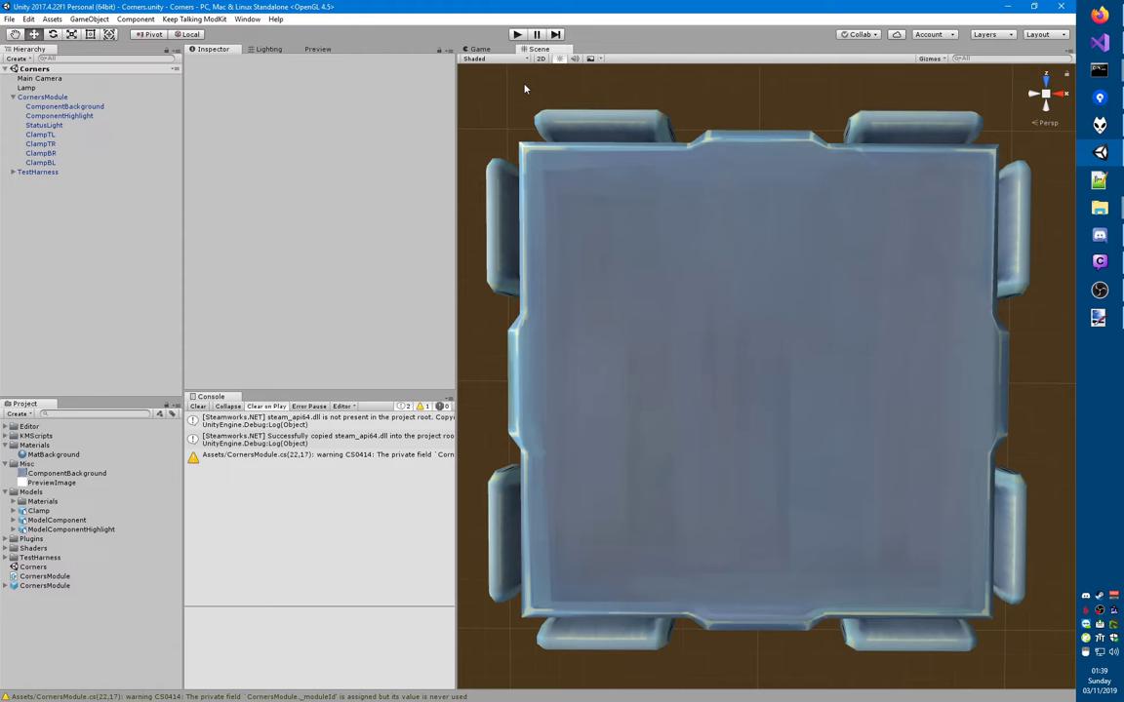
- Run the scene in play mode to examine the clamp colors on the module, and stop it
left_click_drag(629, 372, 635, 372, "alt")
key("alt+Tab")
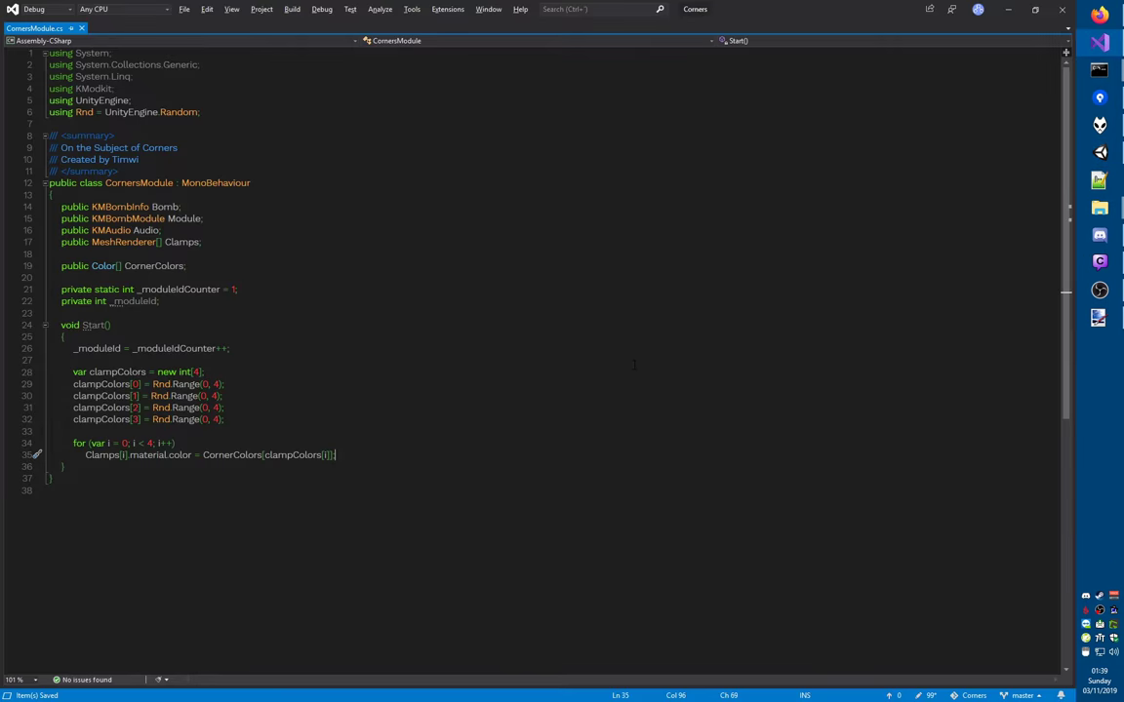
key("alt+Tab")
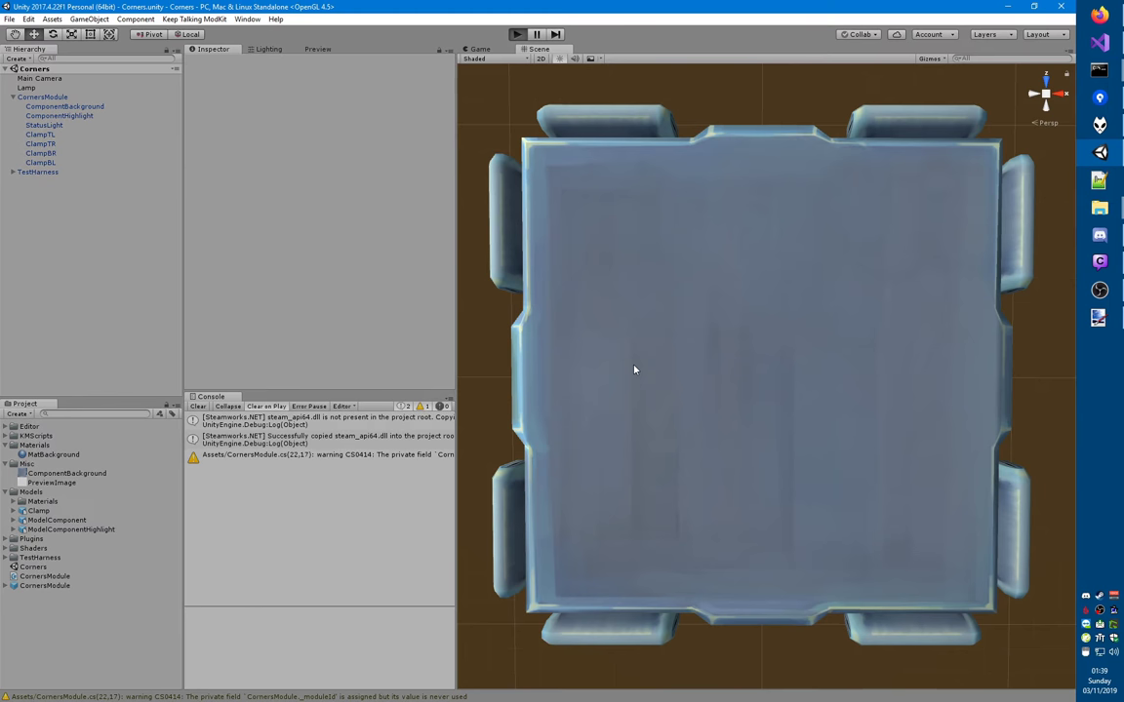
key("ctrl+p")
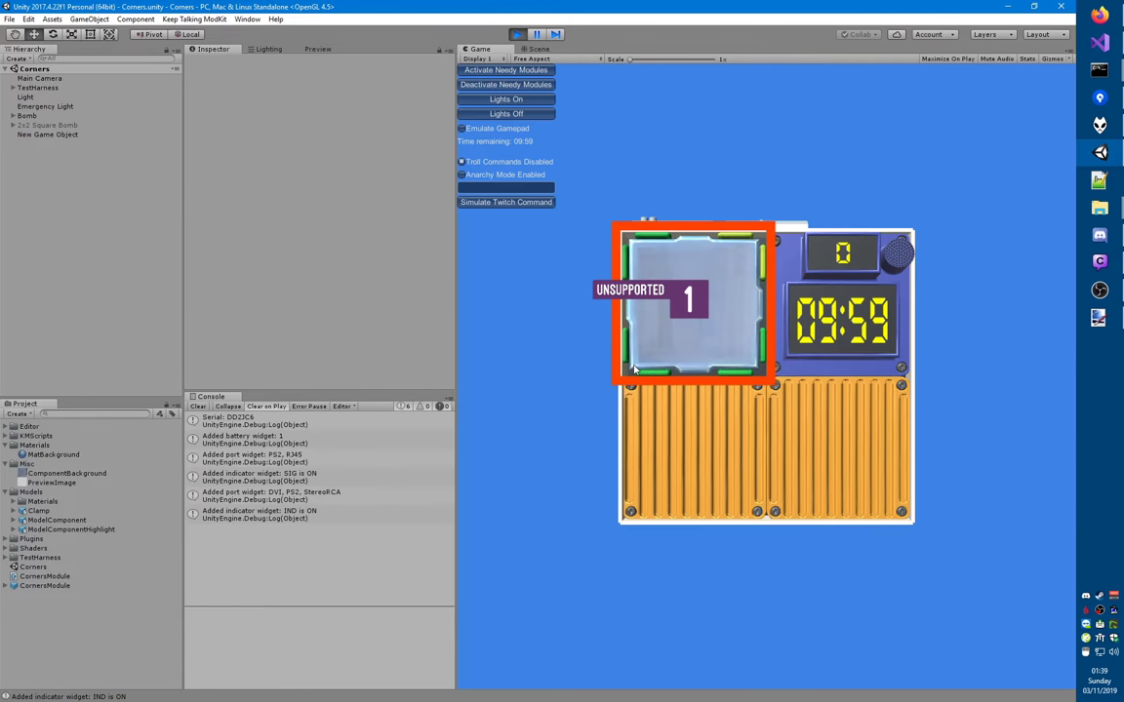
left_click(634, 369)
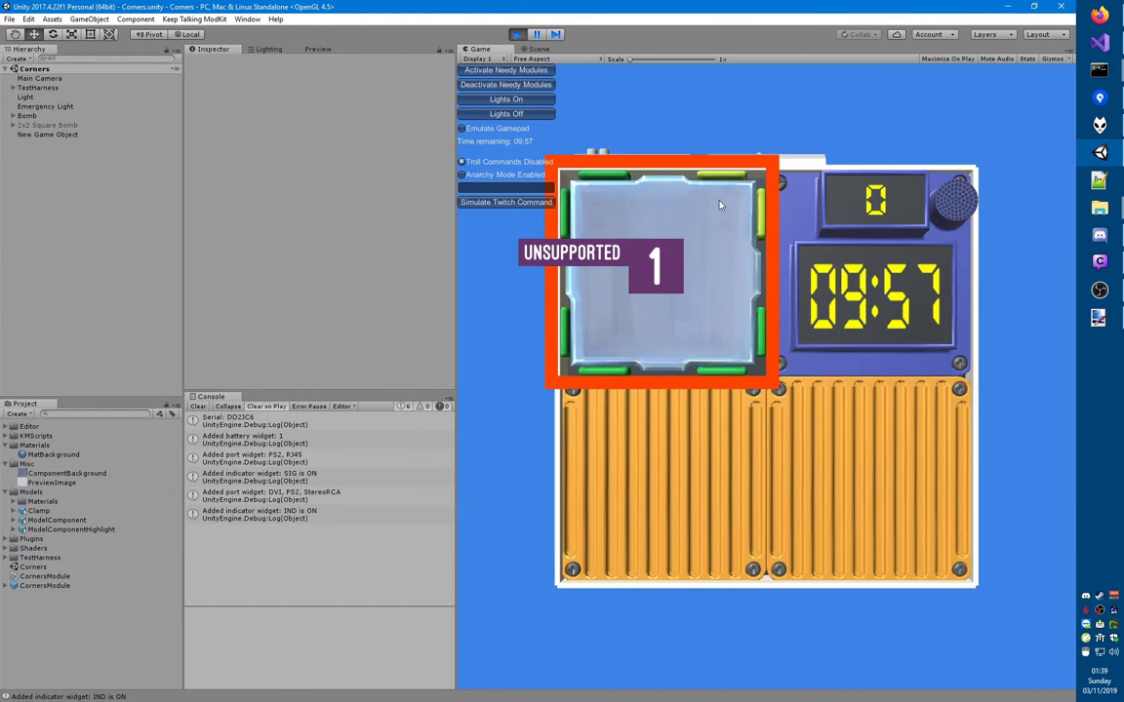
key("ctrl+p")
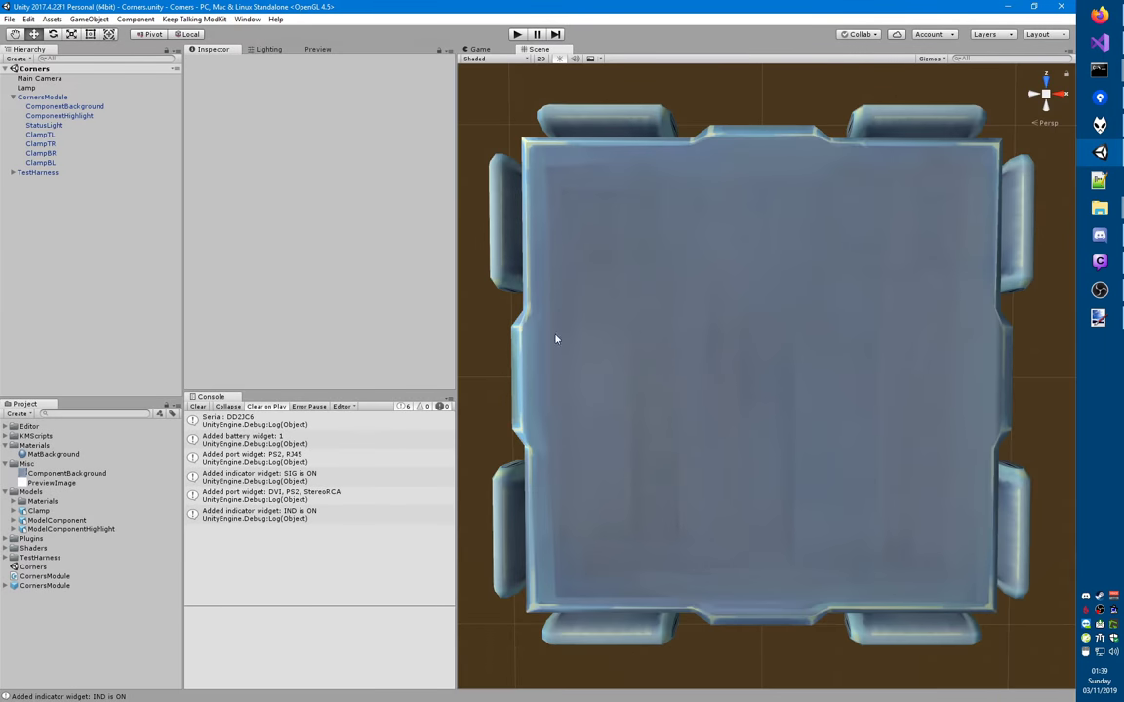
- Disable Twitch Plays Active in the TestHarness object's Test Harness script
left_click(38, 172)
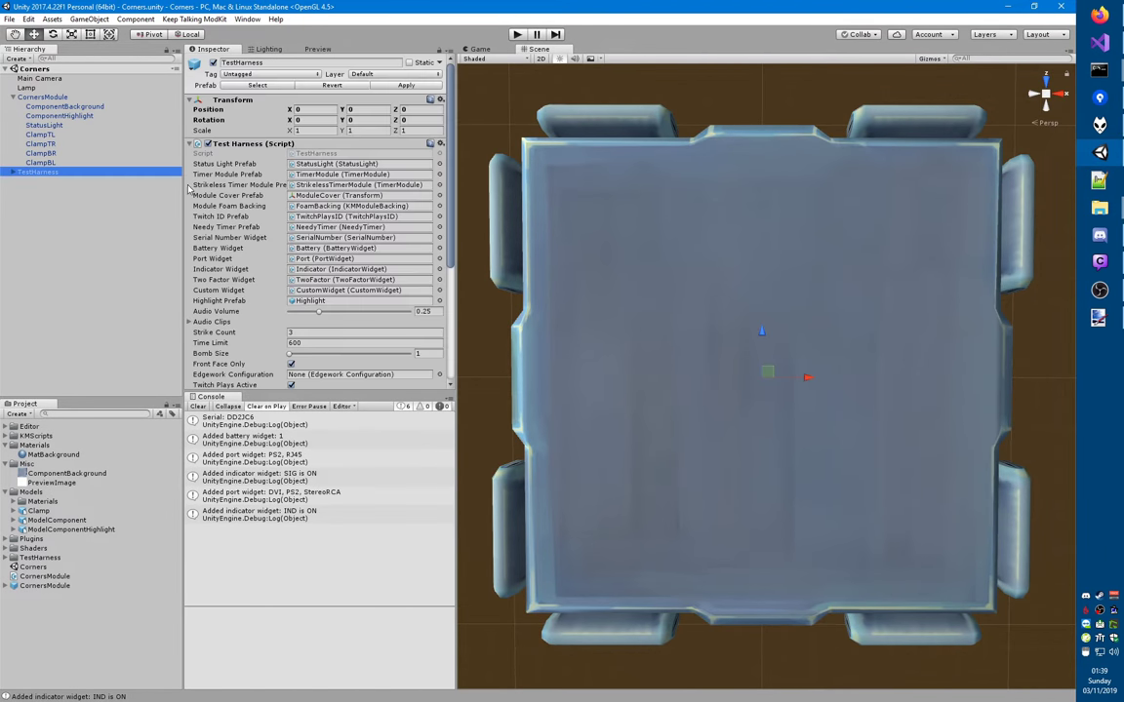
scroll(263, 293, "down", 5)
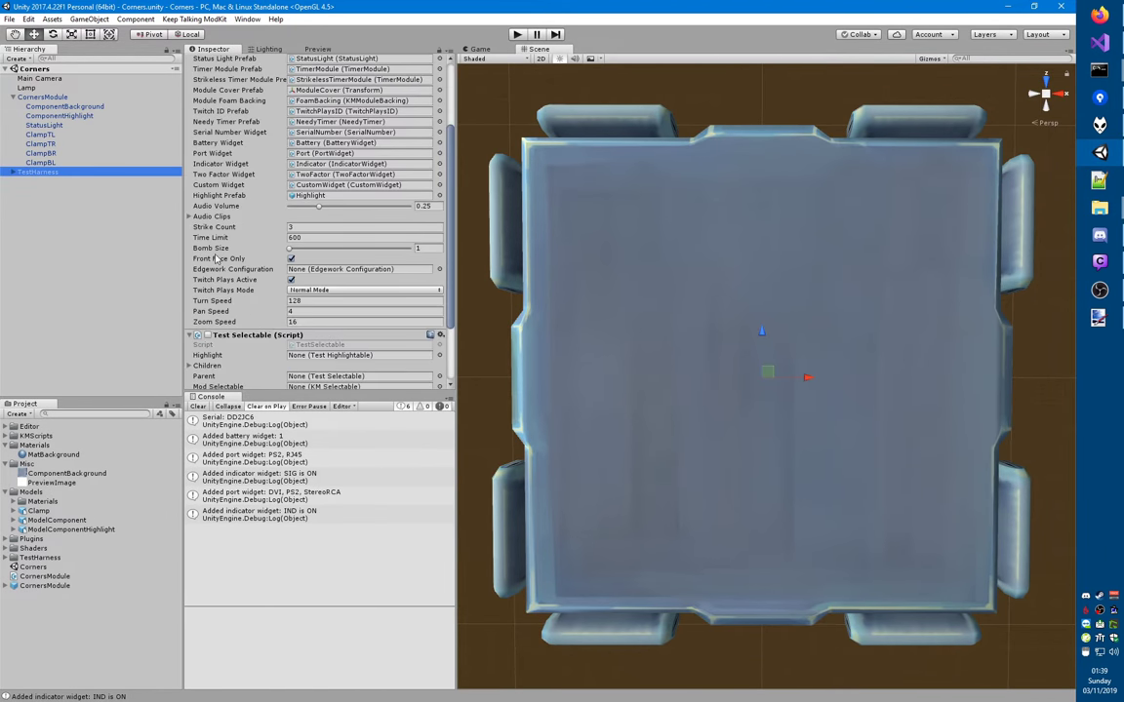
scroll(253, 276, "up", 2)
scroll(234, 244, "up", 3)
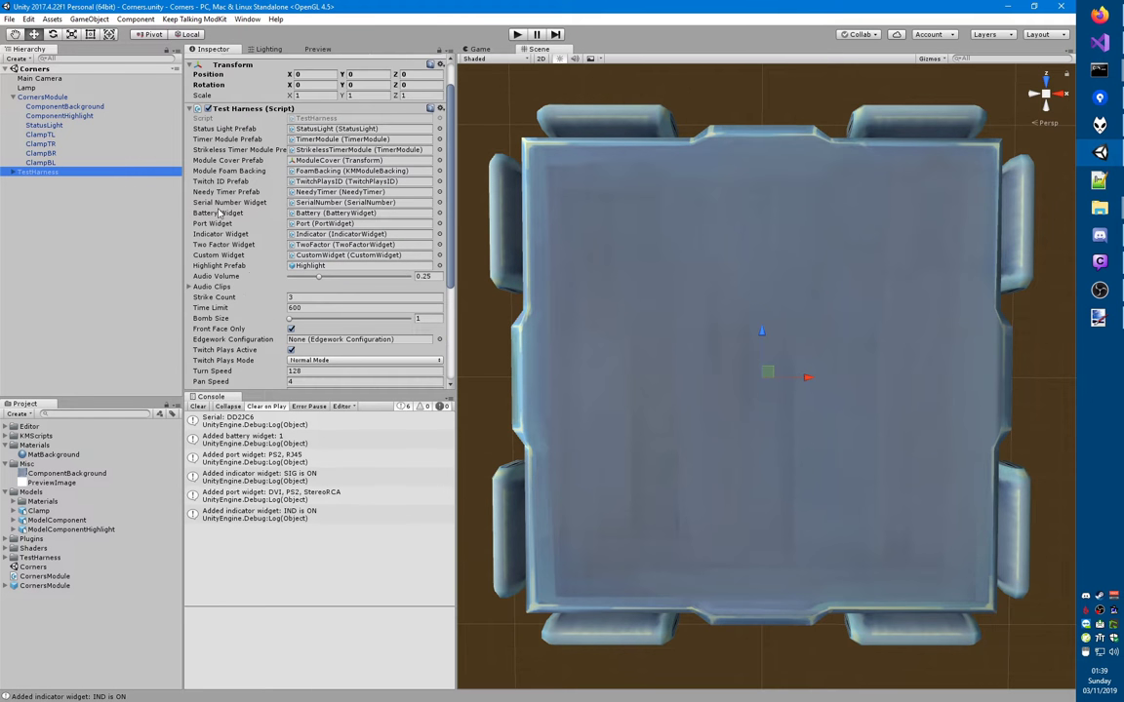
scroll(215, 205, "down", 3)
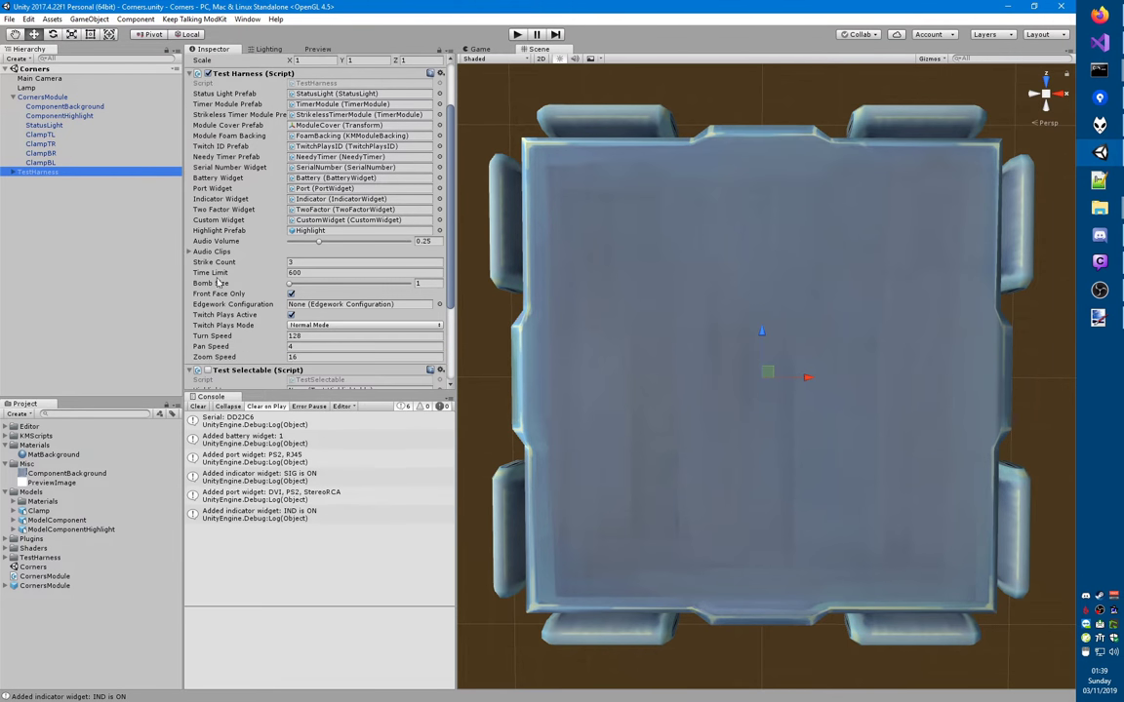
left_click(291, 315)
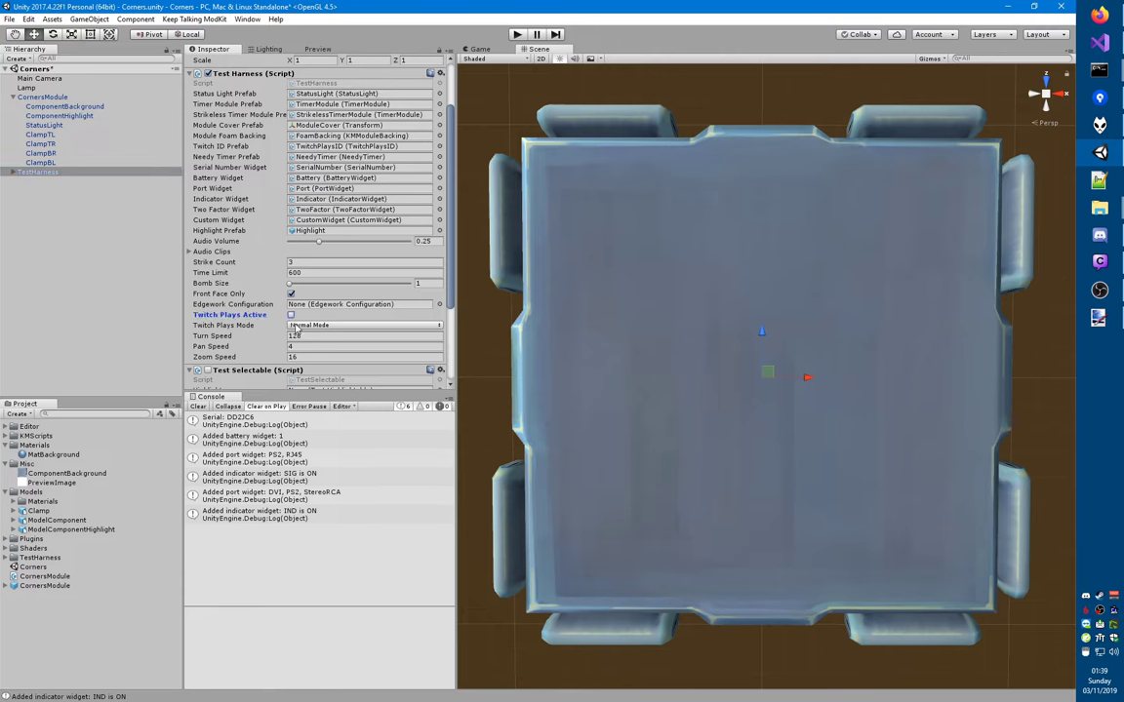
- Run the scene again, tilt the bomb to examine the module's colored clamps from different angles, and stop play mode
left_click(154, 98)
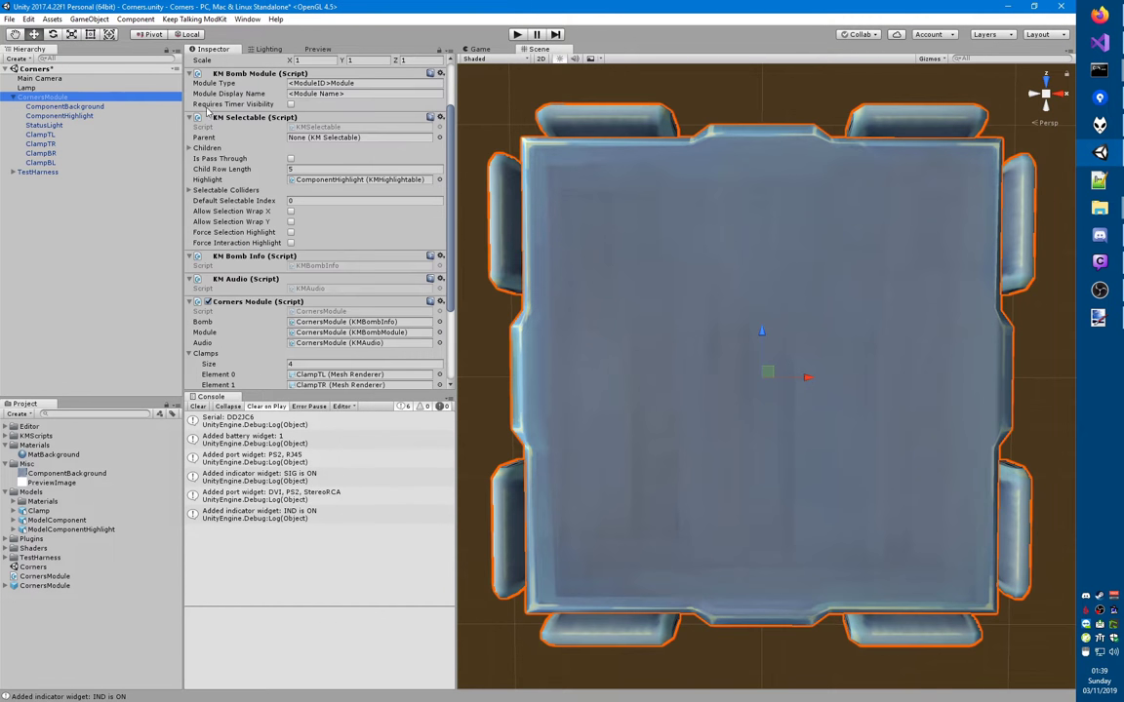
key("ctrl+p")
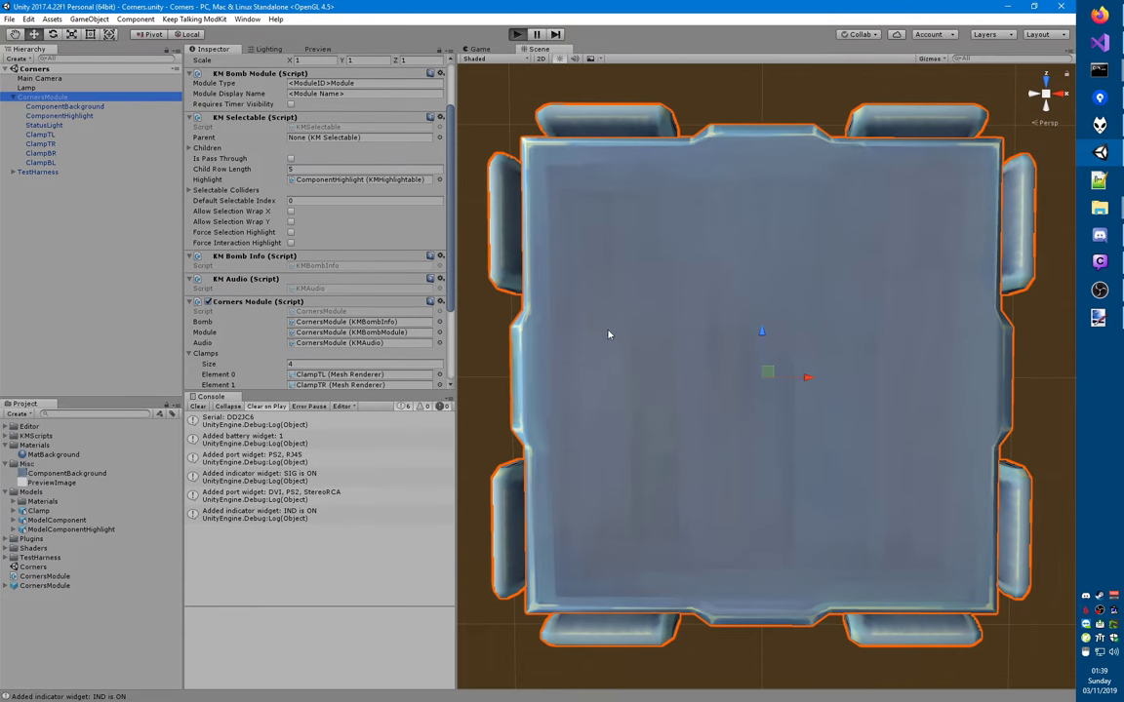
scroll(862, 341, "up", 4)
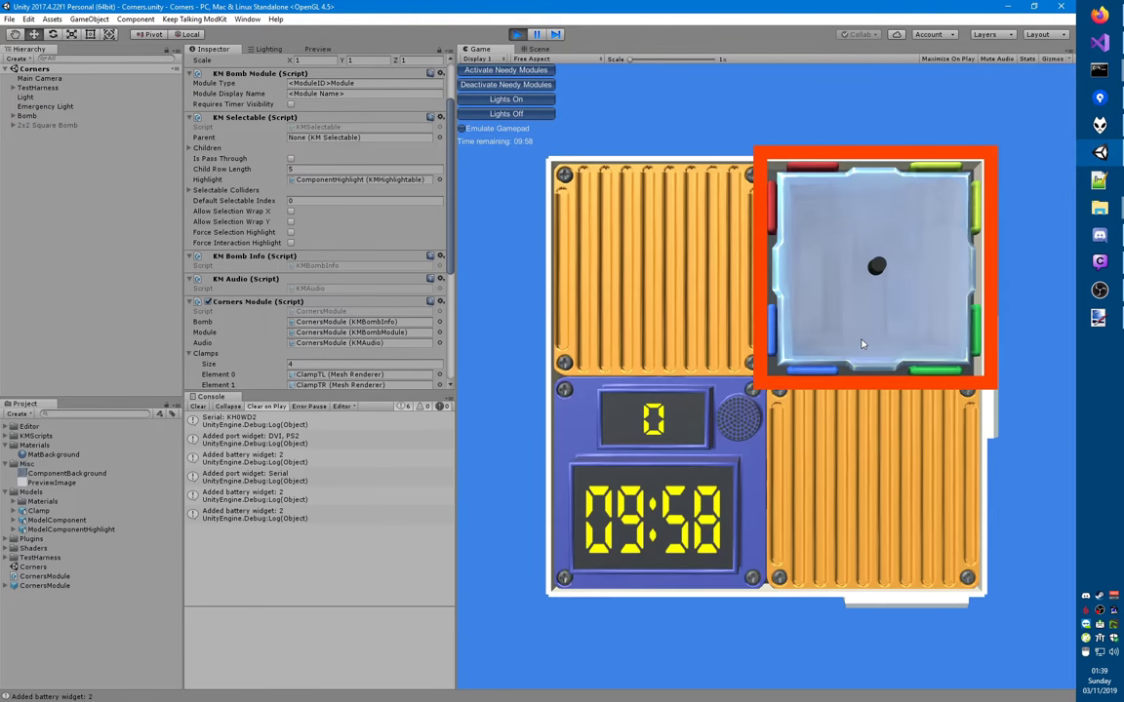
right_click_drag(864, 341, 922, 397)
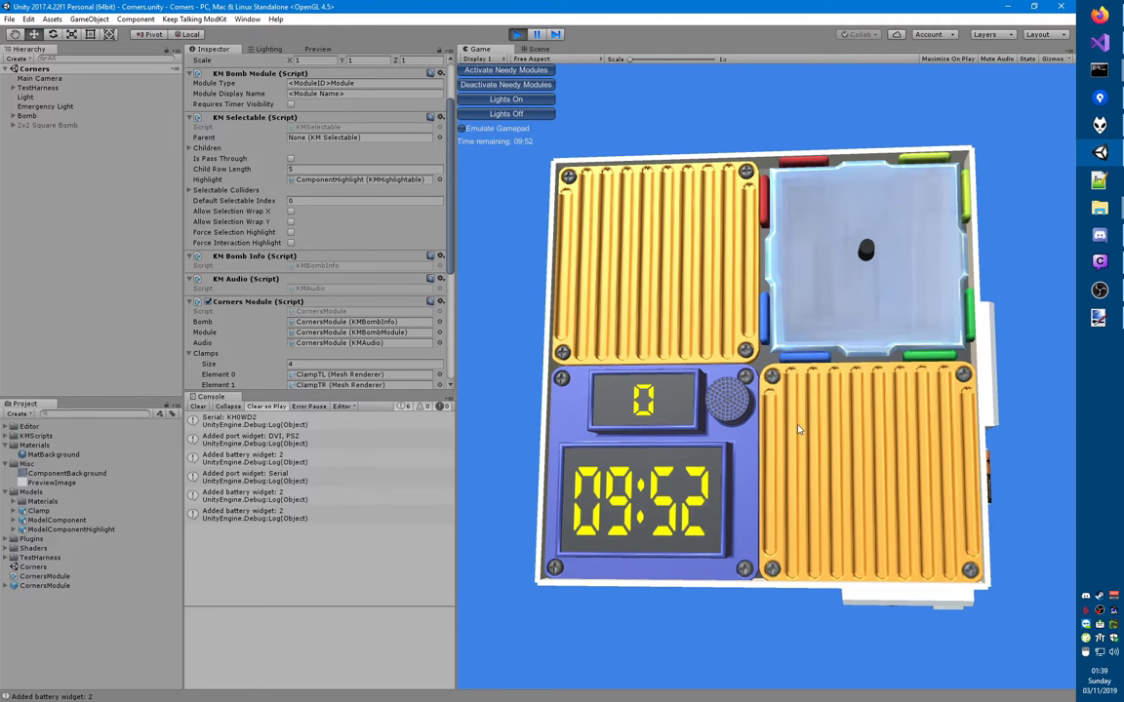
right_click_drag(872, 448, 876, 478)
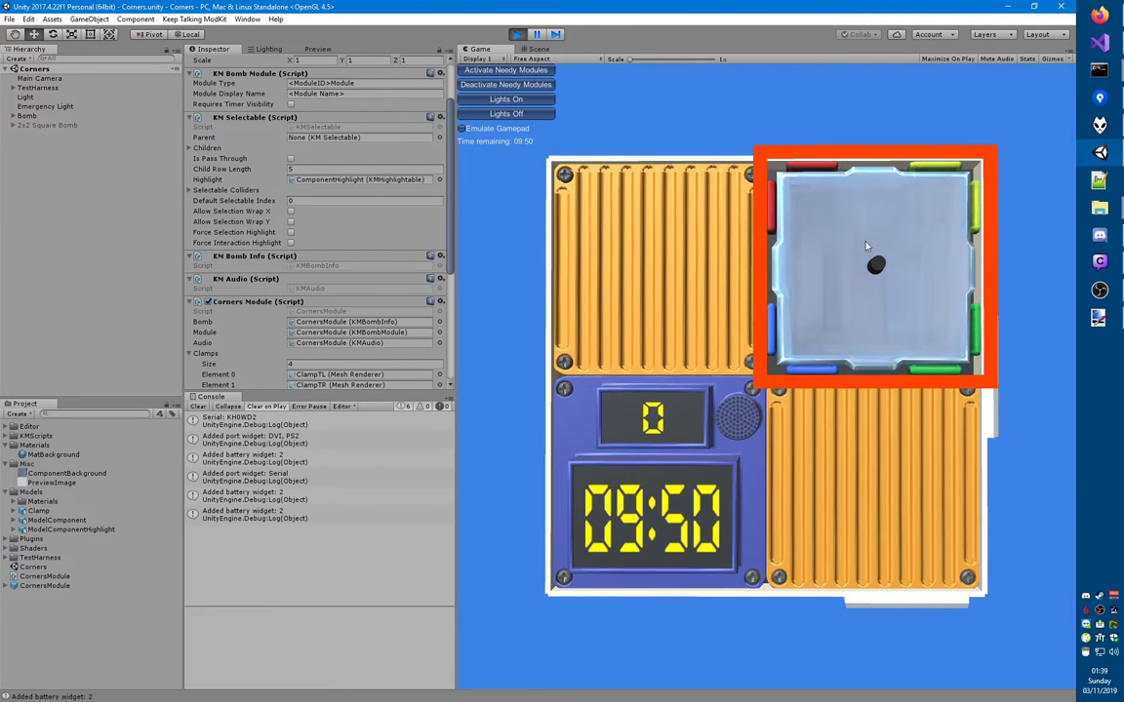
key("ctrl+p")
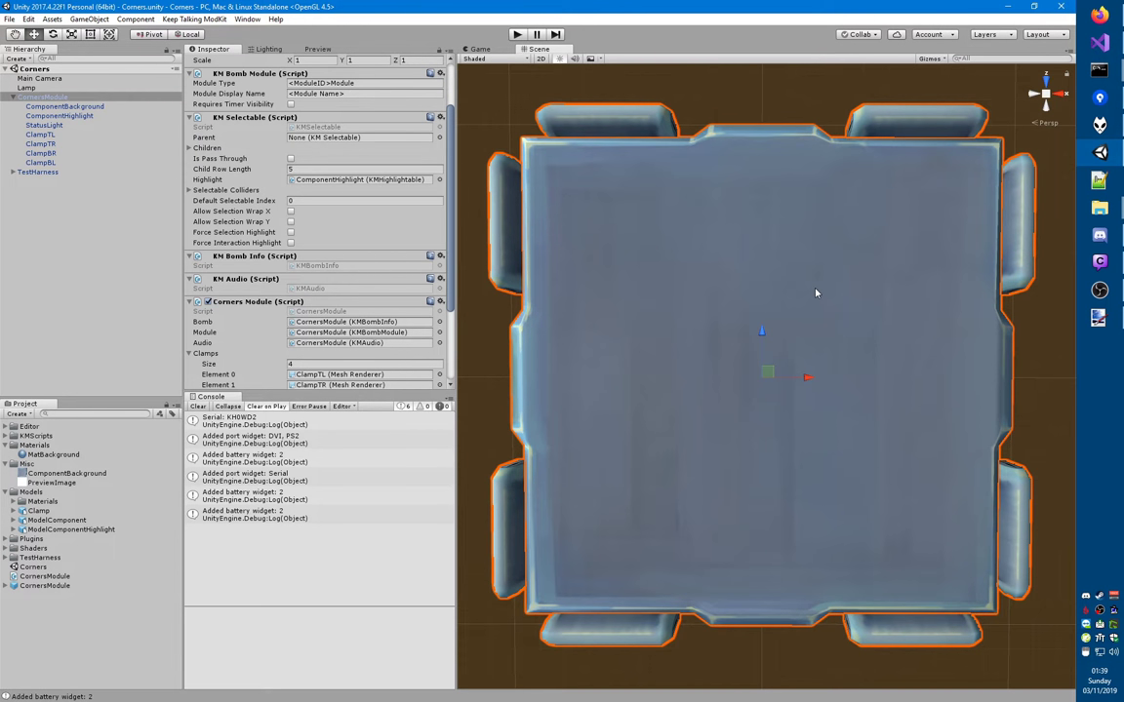
- Close the image editor holding the background texture and the Backgrounds workshop page in the browser, keeping the Corners manual open
key("alt+Tab")
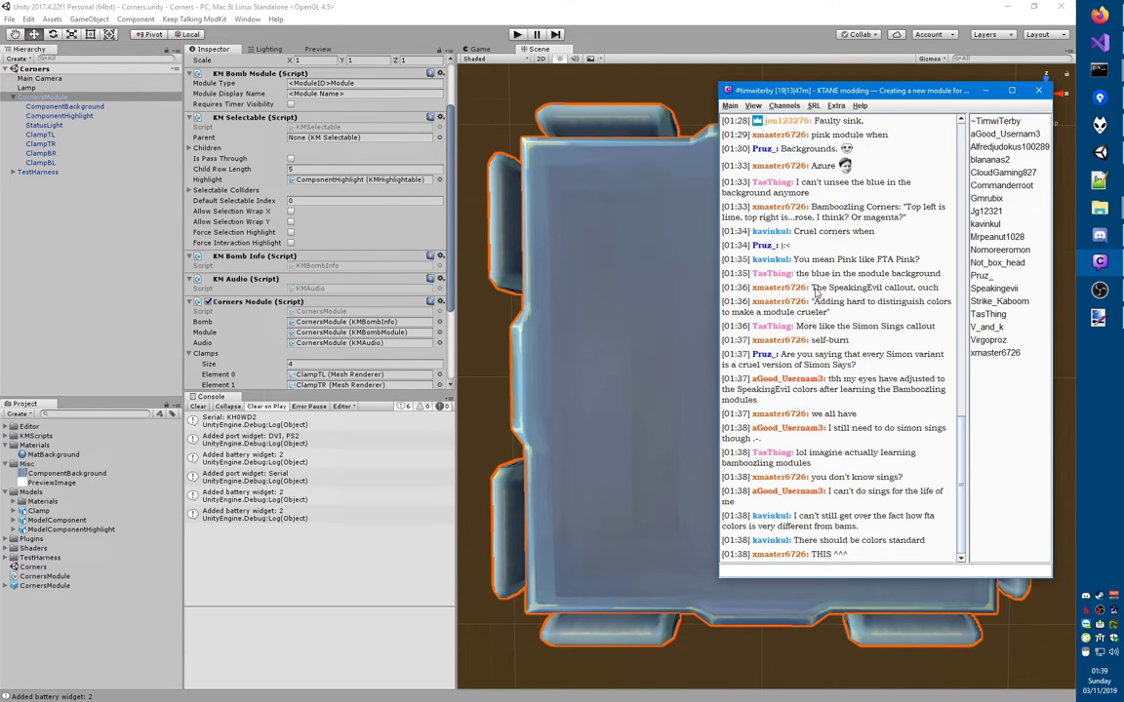
left_click(1099, 319)
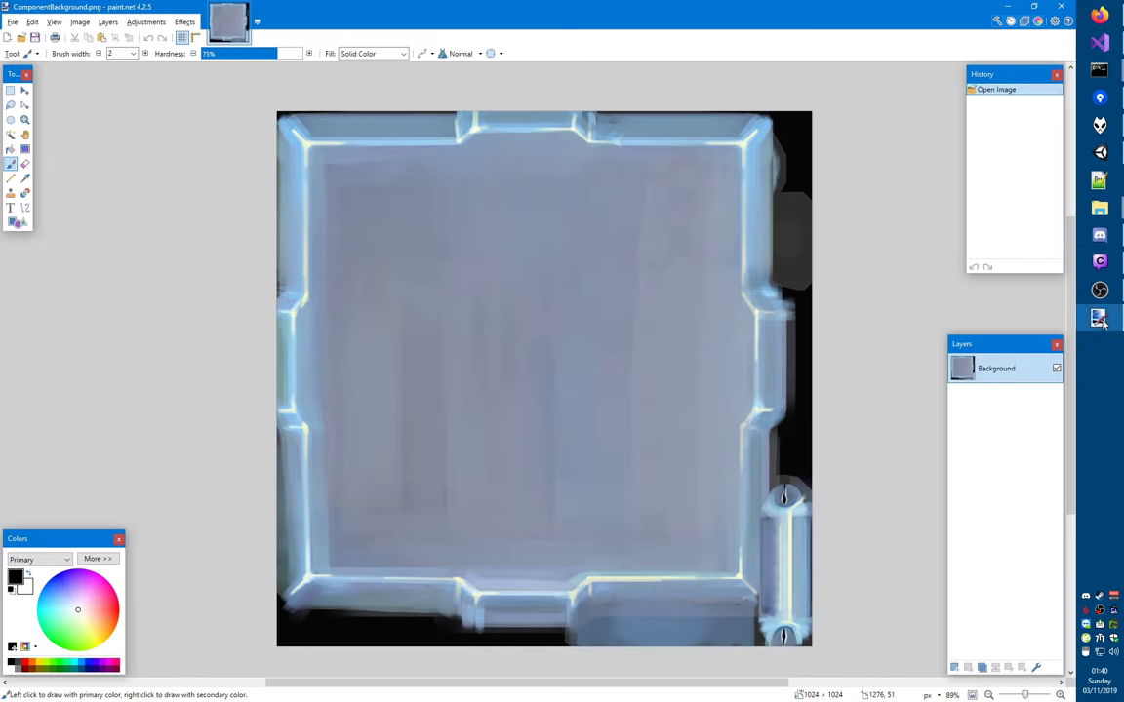
key("alt+Tab")
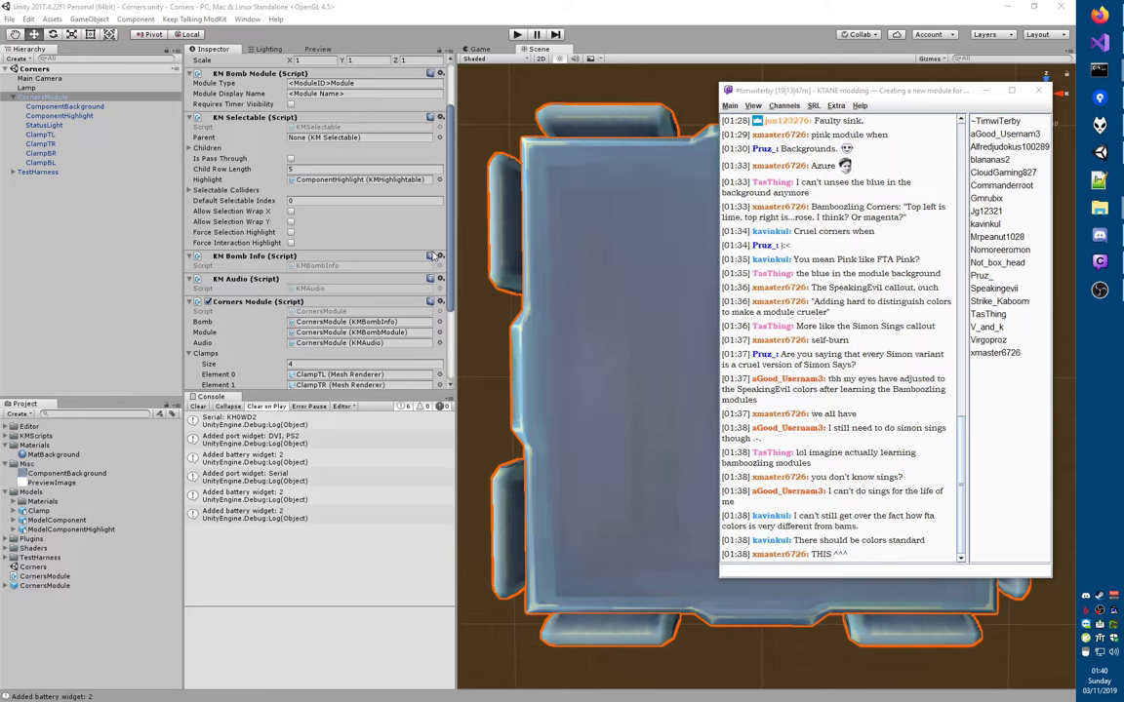
left_click(492, 6)
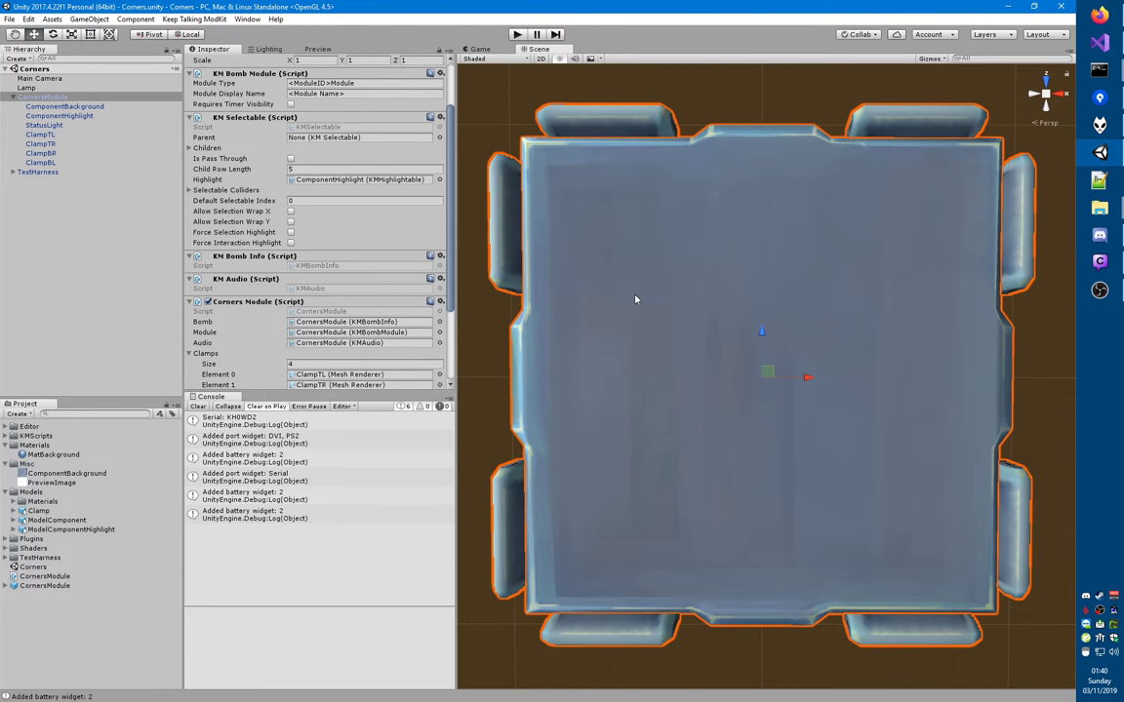
key("alt+Tab")
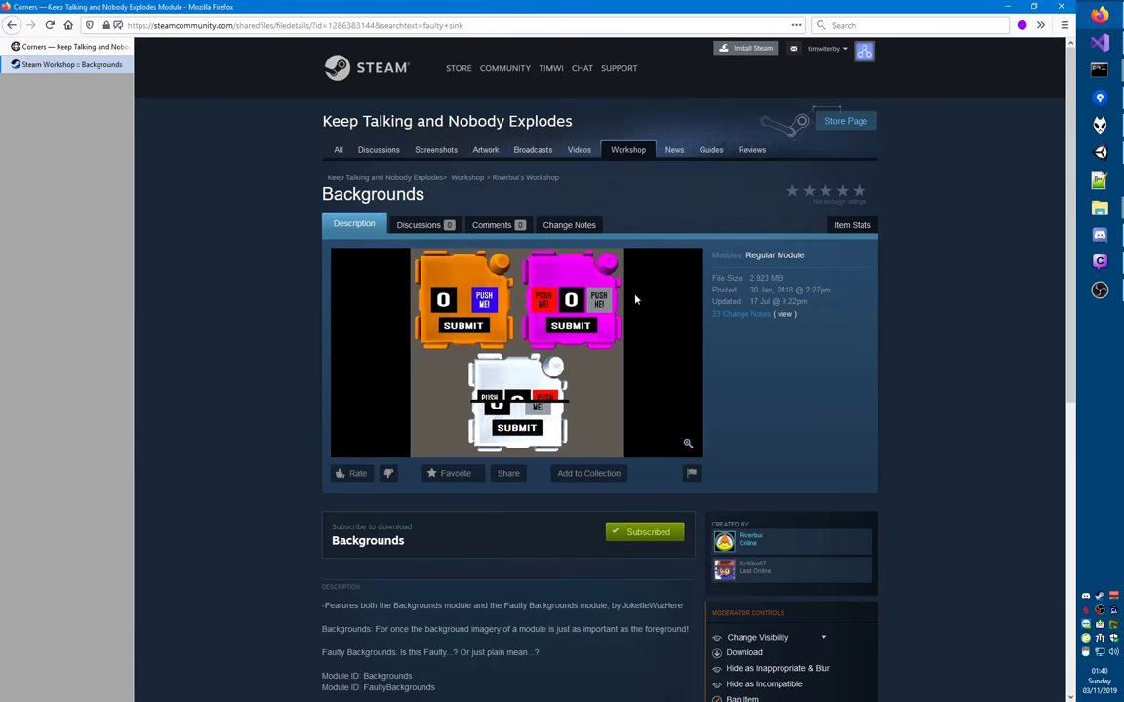
key("ctrl+w")
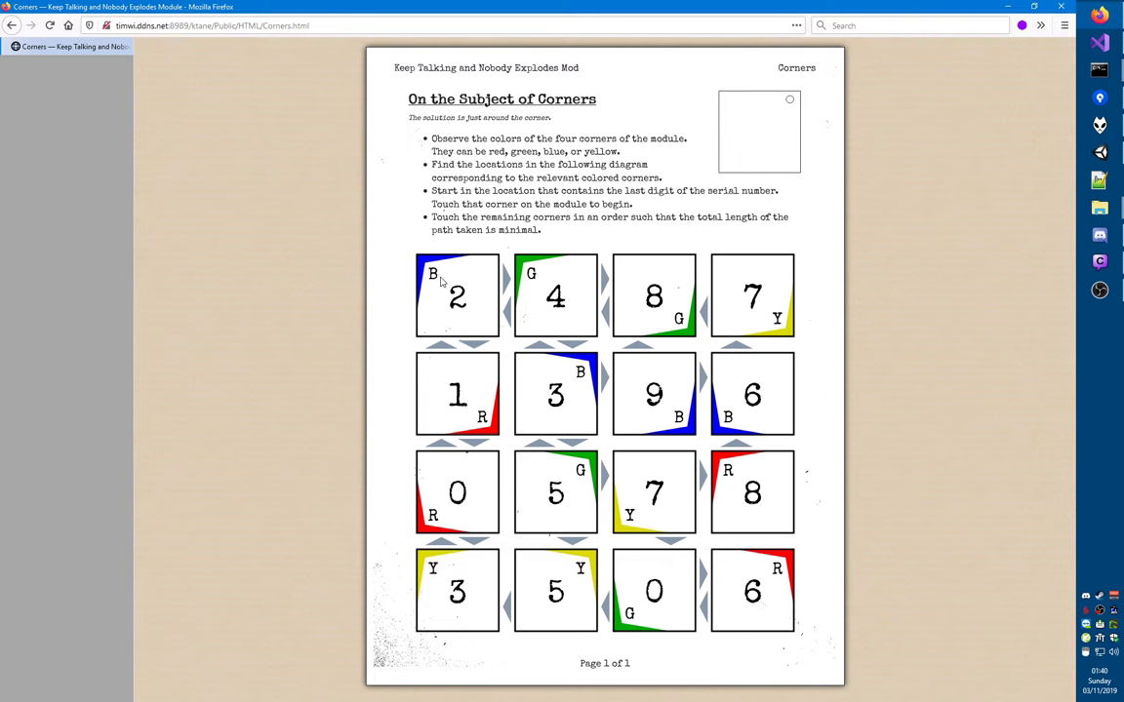
- Switch to Notepad++, open the recent file Clamp.obj and look through its contents
key("alt+Tab")
key("alt+f")
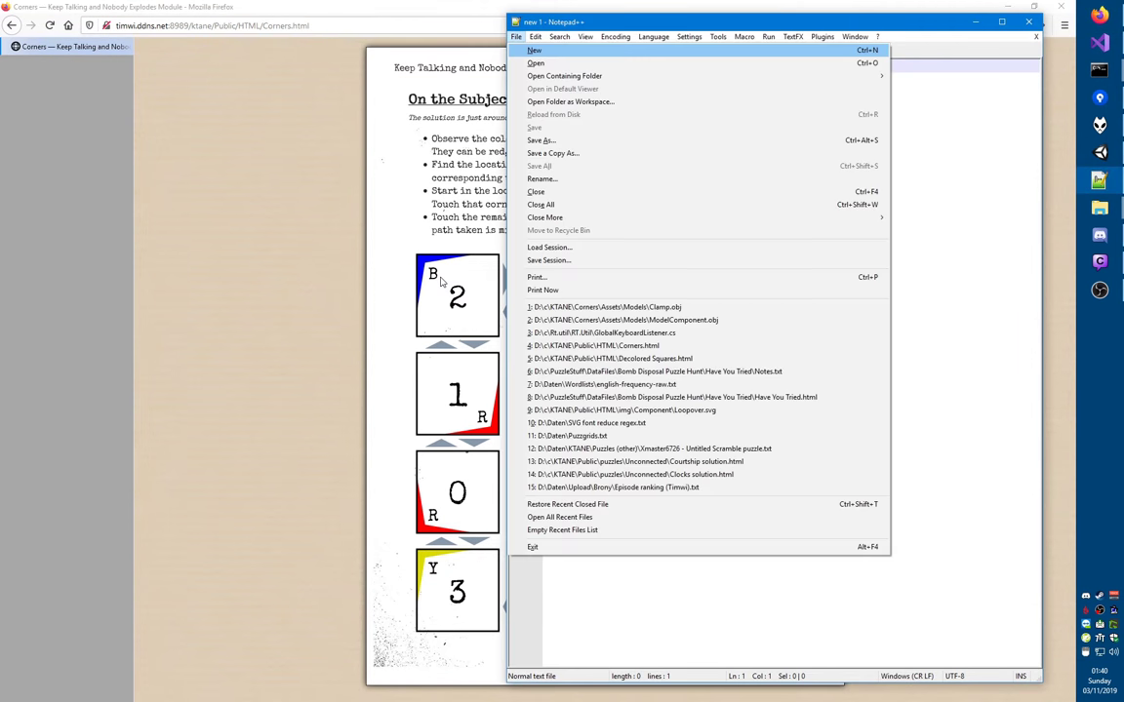
key("1")
key("Page_Down")
key("Page_Down")
key("Page_Down")
key("Page_Down")
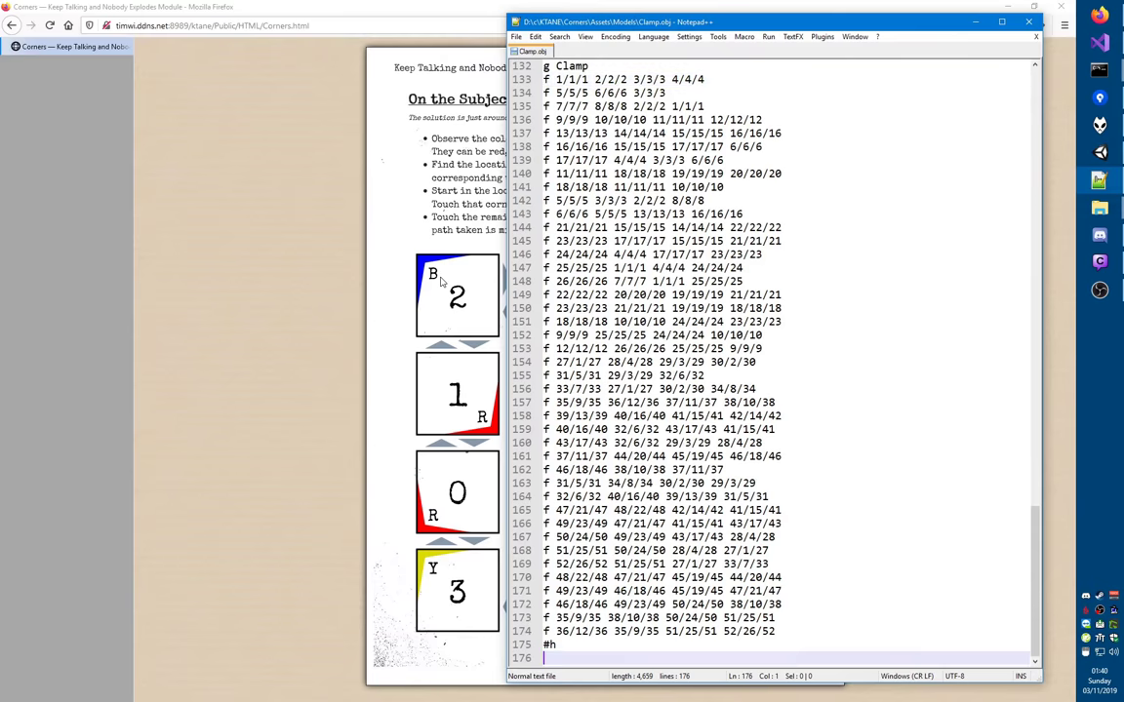
key("ctrl+Home")
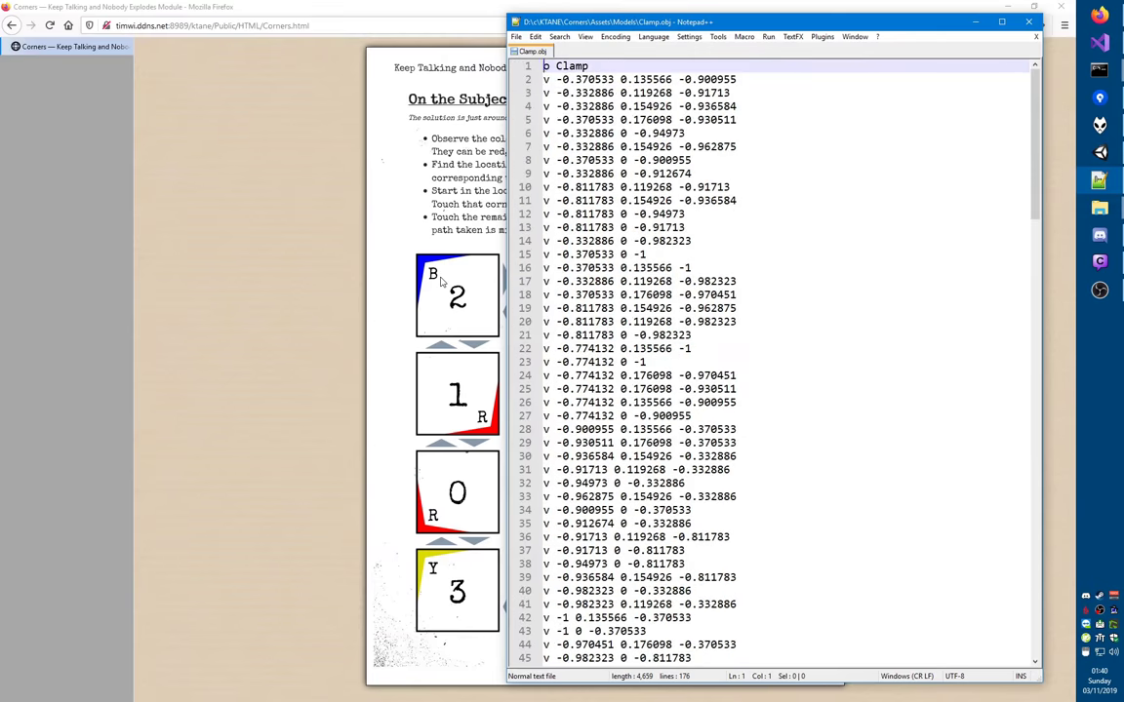
- Save a copy of the clamp model in the Models folder as ClickableArea.obj
key("alt+f")
key("a")
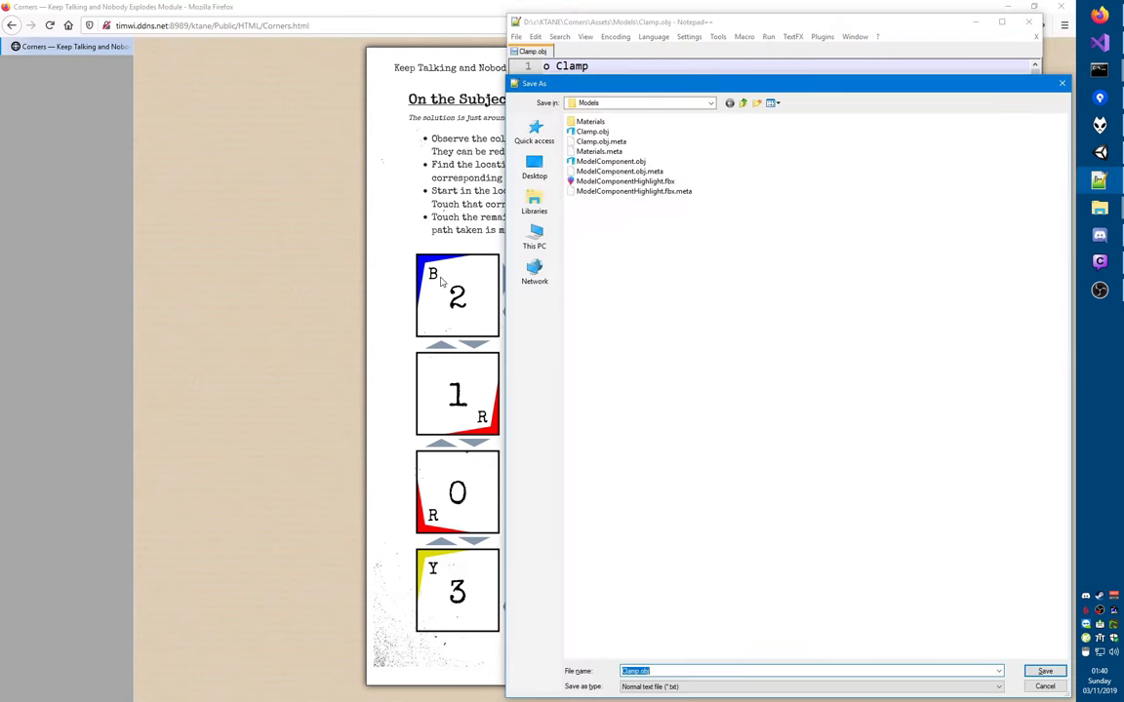
key("Home")
key("shift+End")
type("ClickableArea.obj")
key("Return")
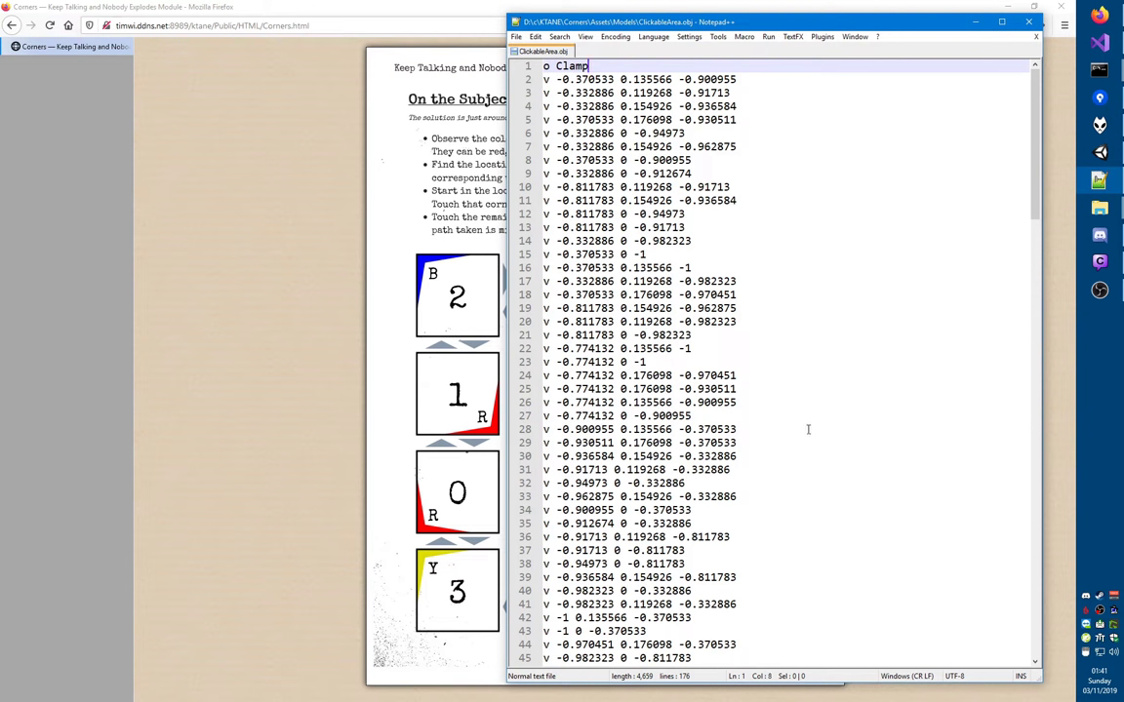
- Rename both the object and the group from Clamp to ClickableArea, and save the file
key("End")
key("ctrl+shift+Left")
type("ClickableArea")
key("ctrl+shift+Left")
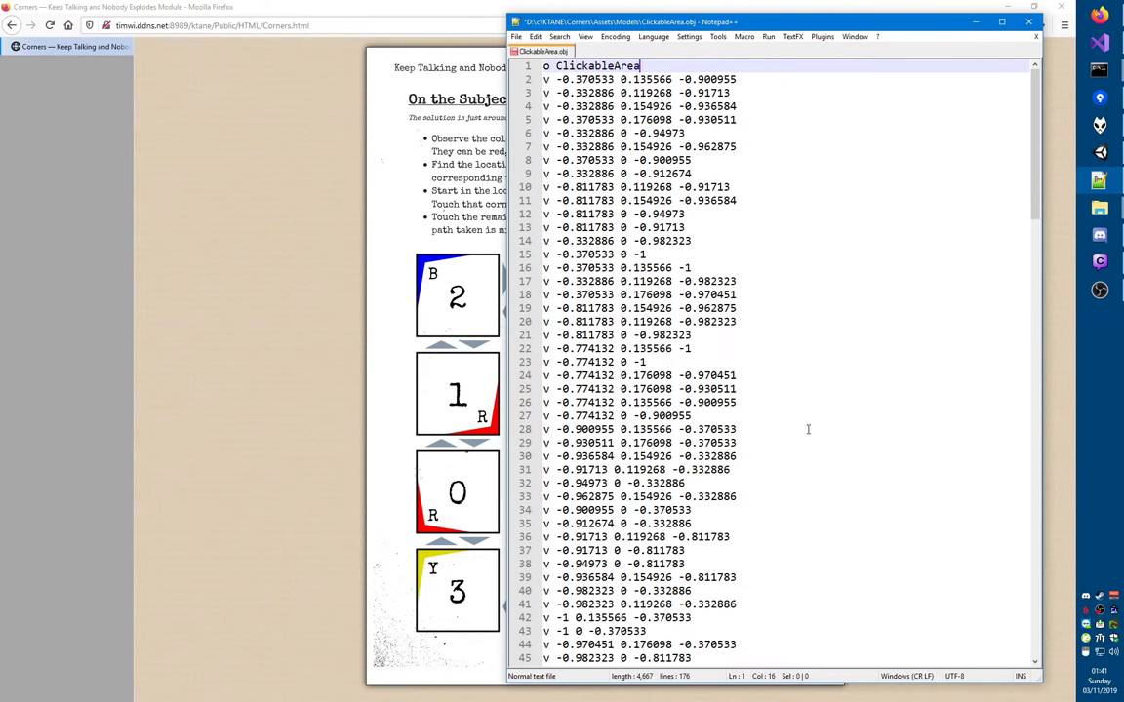
key("ctrl+c")
key("ctrl+f")
type("Clamp")
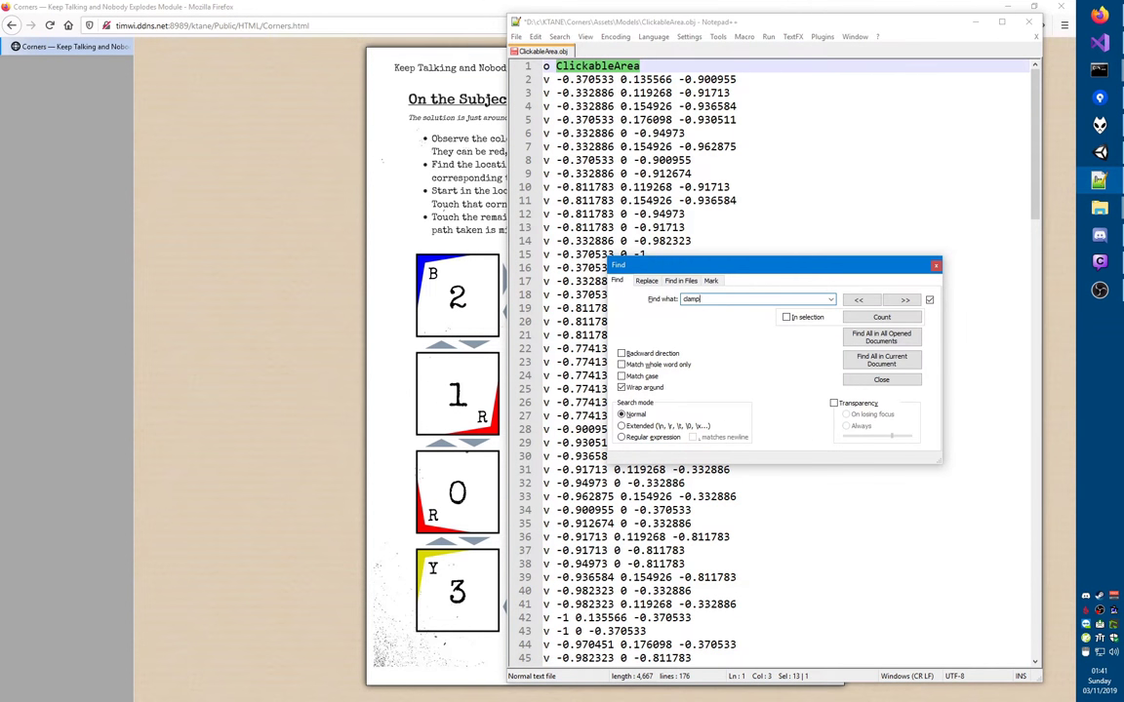
key("Return")
key("Escape")
key("ctrl+v")
key("ctrl+s")
key("ctrl+Home")
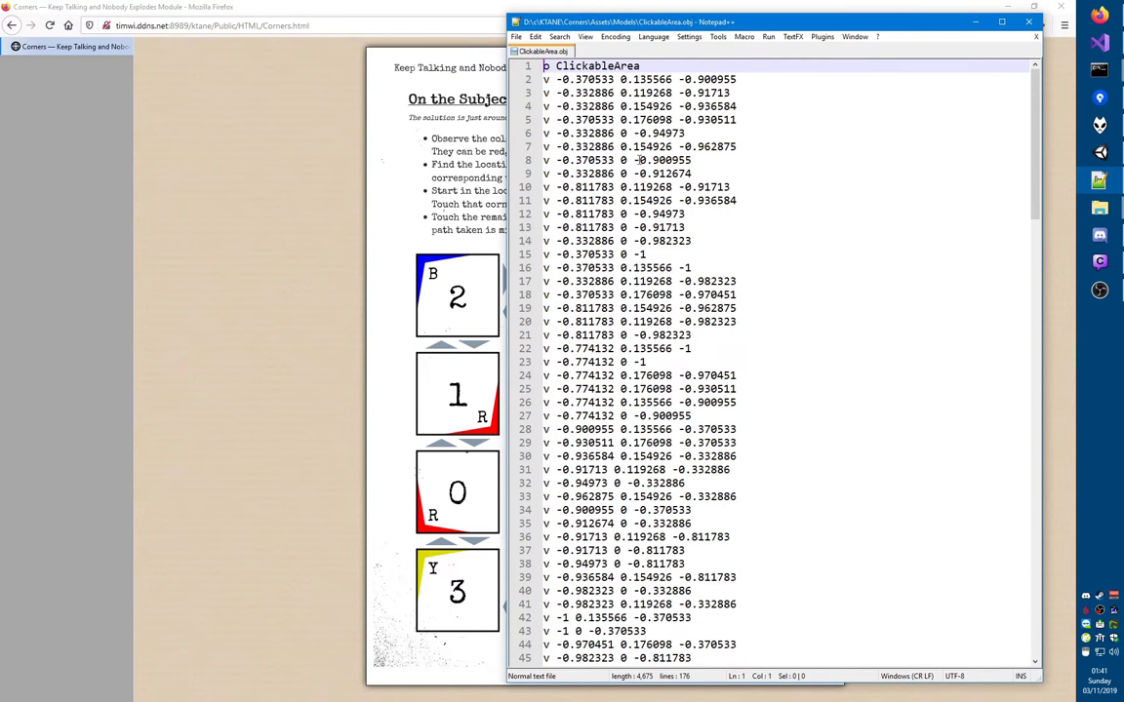
- Examine the x, y and z coordinates in the first vertex lines of the model file
key("Down")
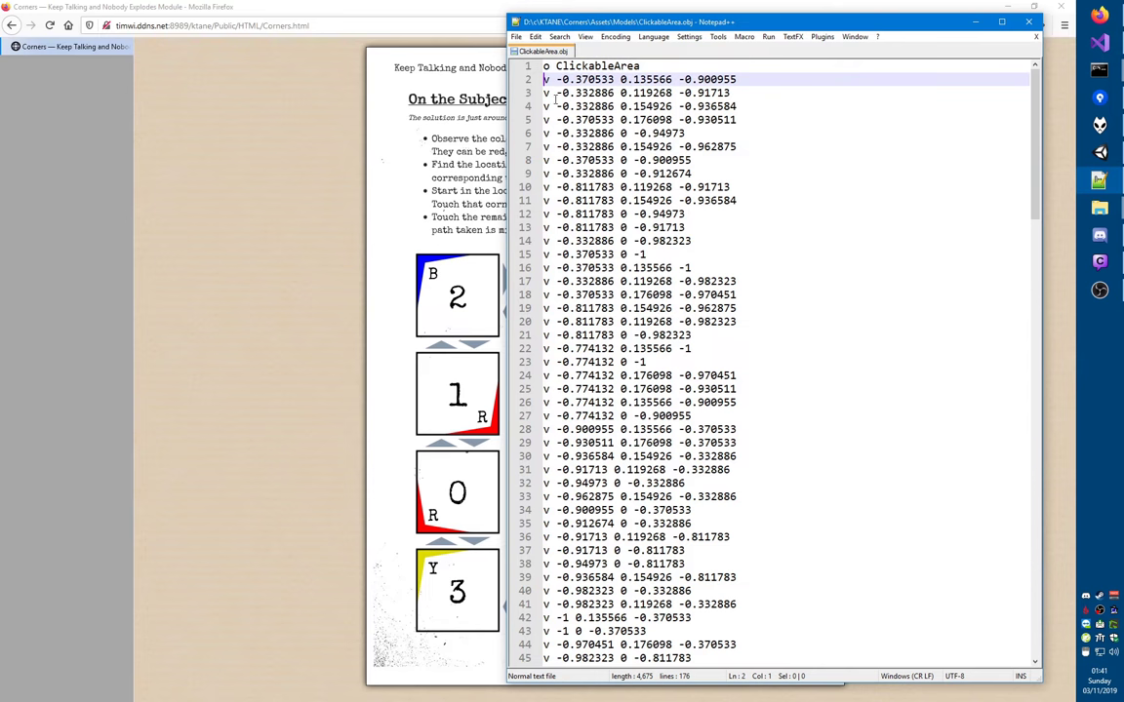
key("shift+Down")
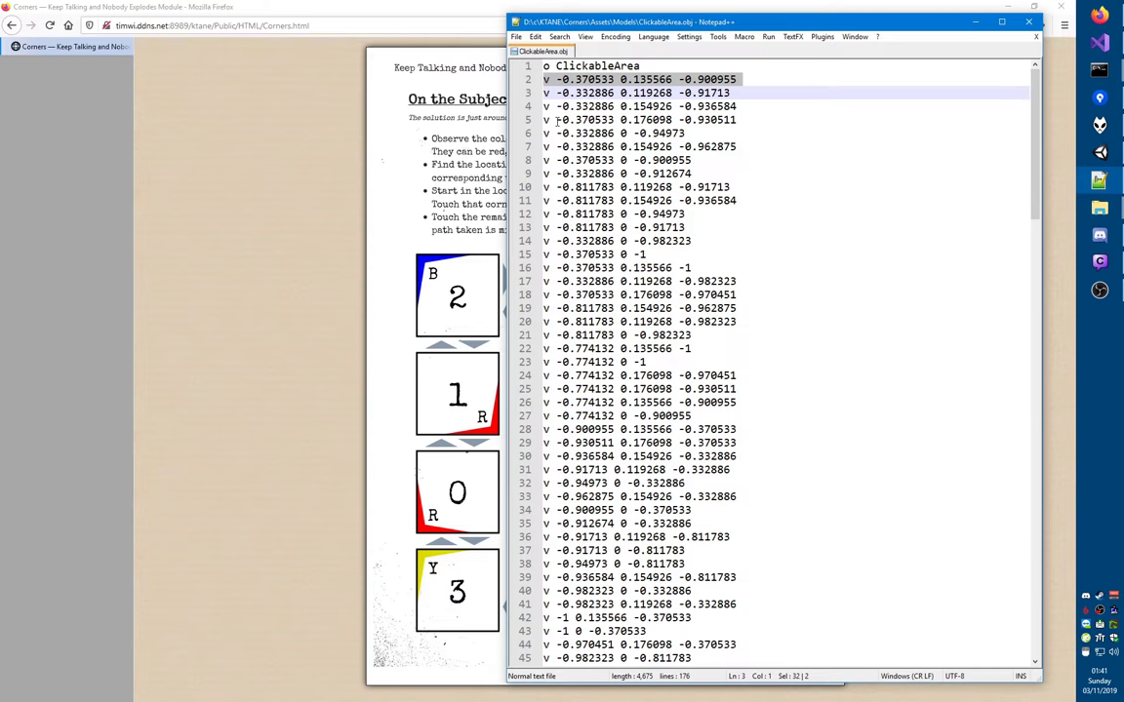
key("shift+Up")
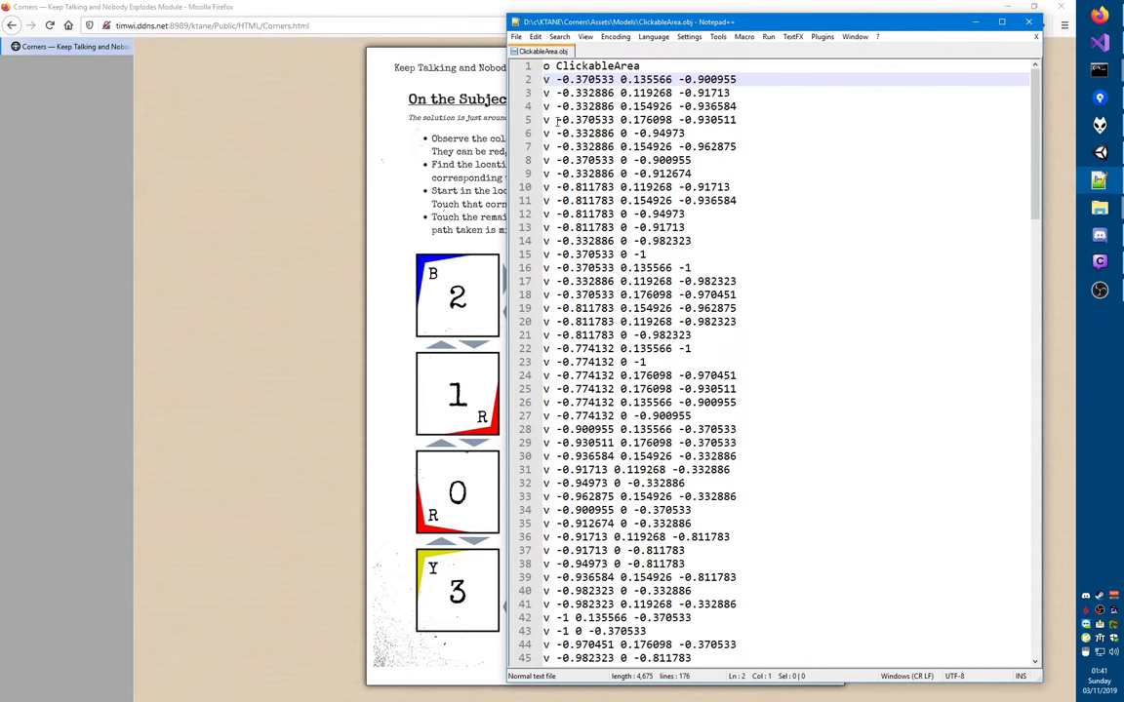
right_click(541, 70)
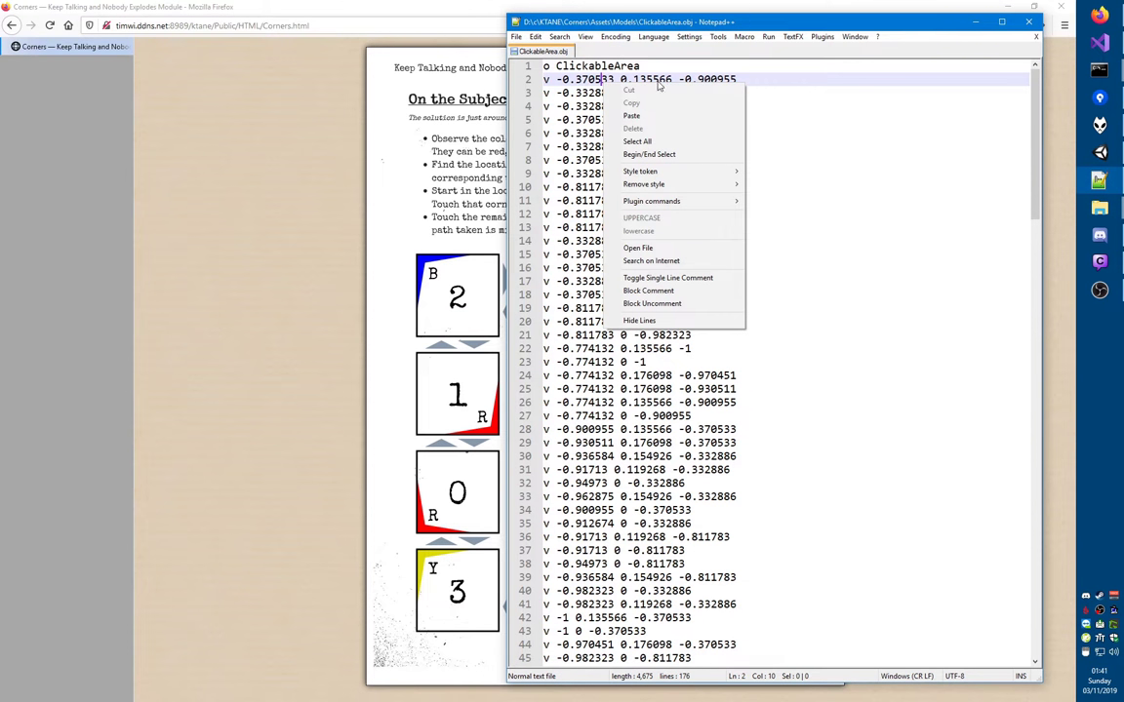
double_click(585, 79)
double_click(645, 79)
double_click(716, 79)
double_click(594, 79)
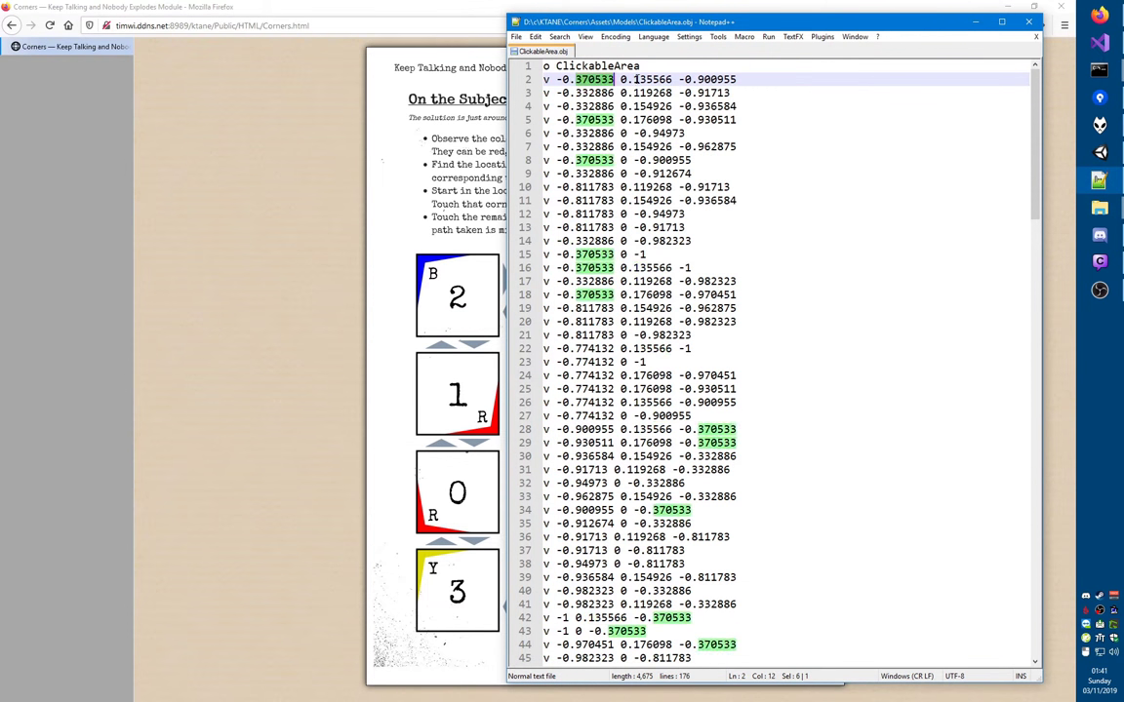
double_click(726, 92)
double_click(704, 82)
left_click(677, 93)
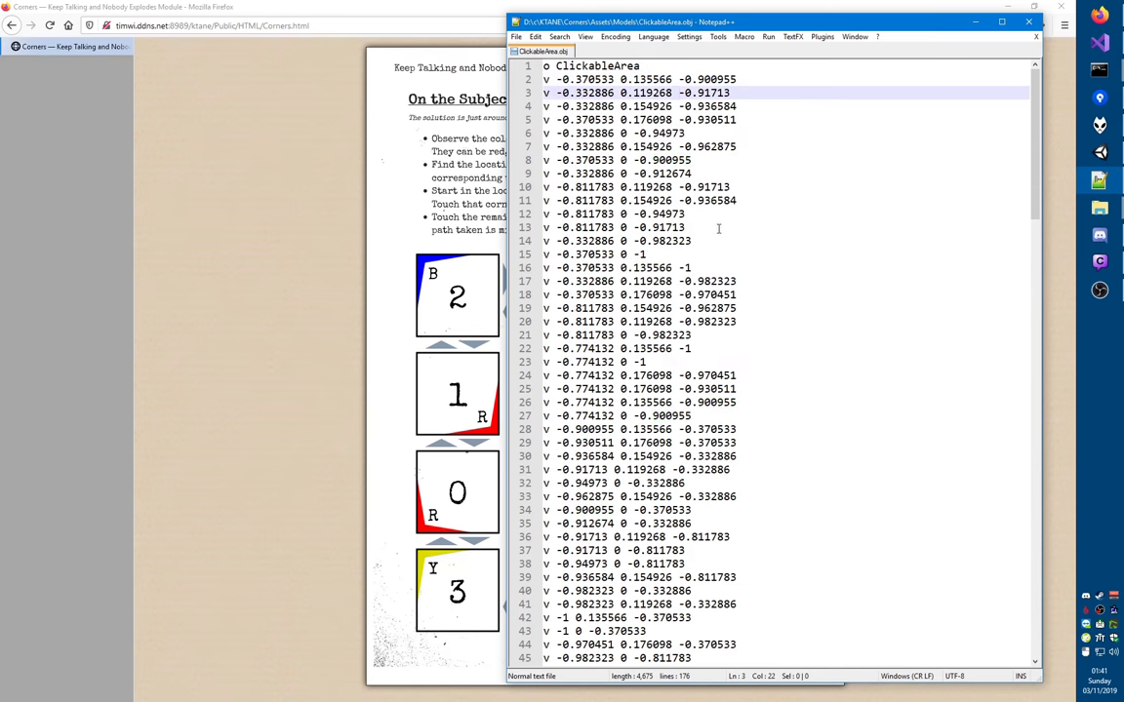
- Delete every vertex line except the first, leaving blank space before the texture coordinate lines
key("Home")
scroll(582, 465, "down", 1)
scroll(577, 466, "down", 8)
left_click(507, 366, "shift")
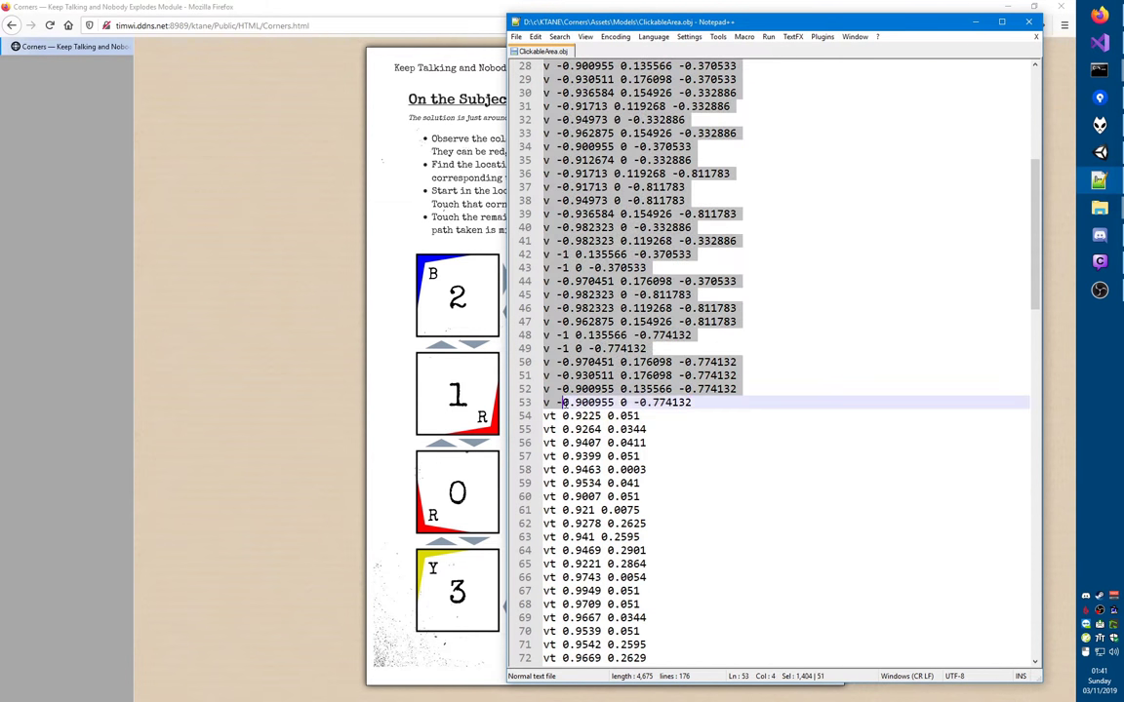
key("Delete")
key("Return")
key("Up")
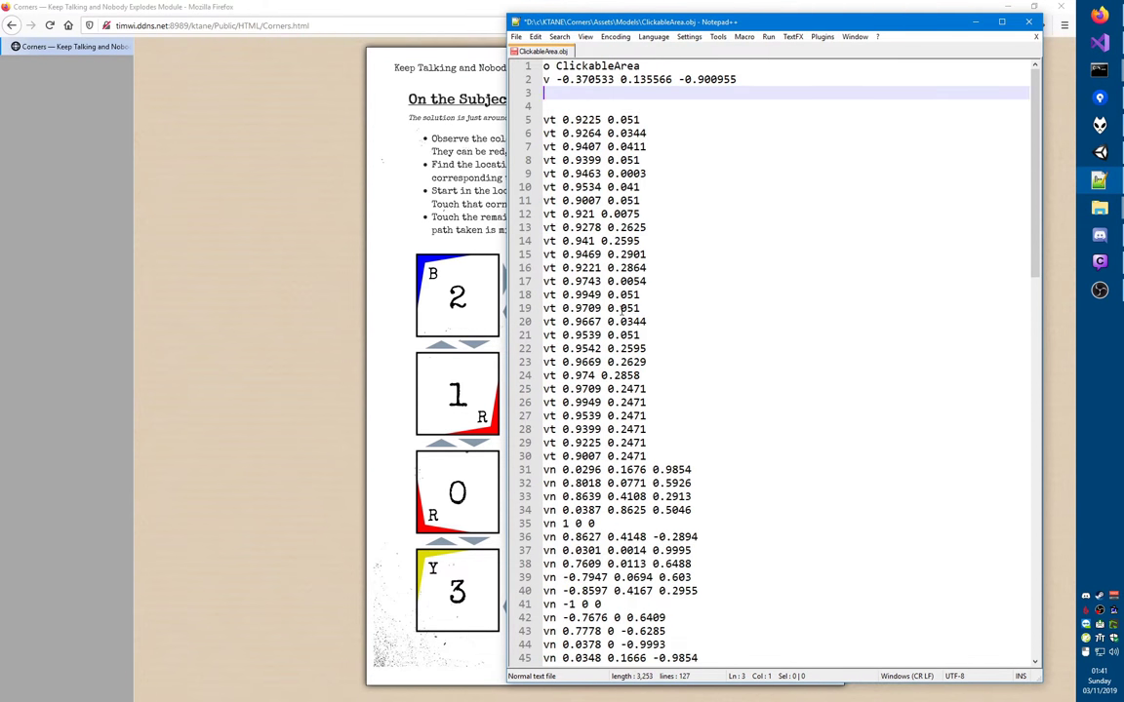
- Replace the remaining vertex's coordinates with -1 0 -1 and review its horizontal and vertical components
key("Up")
key("ctrl+Right")
key("shift+End")
key("Delete")
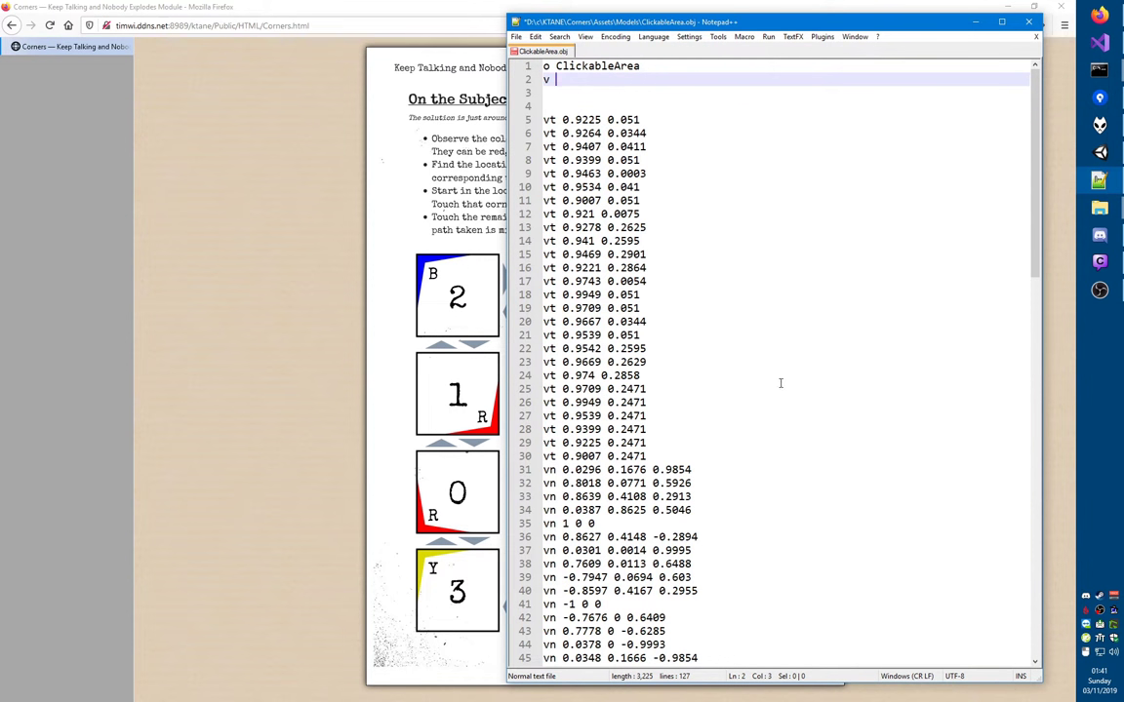
type("-1 0 -1")
left_click_drag(571, 78, 587, 78)
left_click(589, 79)
left_click_drag(589, 79, 609, 81)
left_click(608, 81)
left_click_drag(569, 80, 556, 80)
left_click_drag(563, 119, 601, 119)
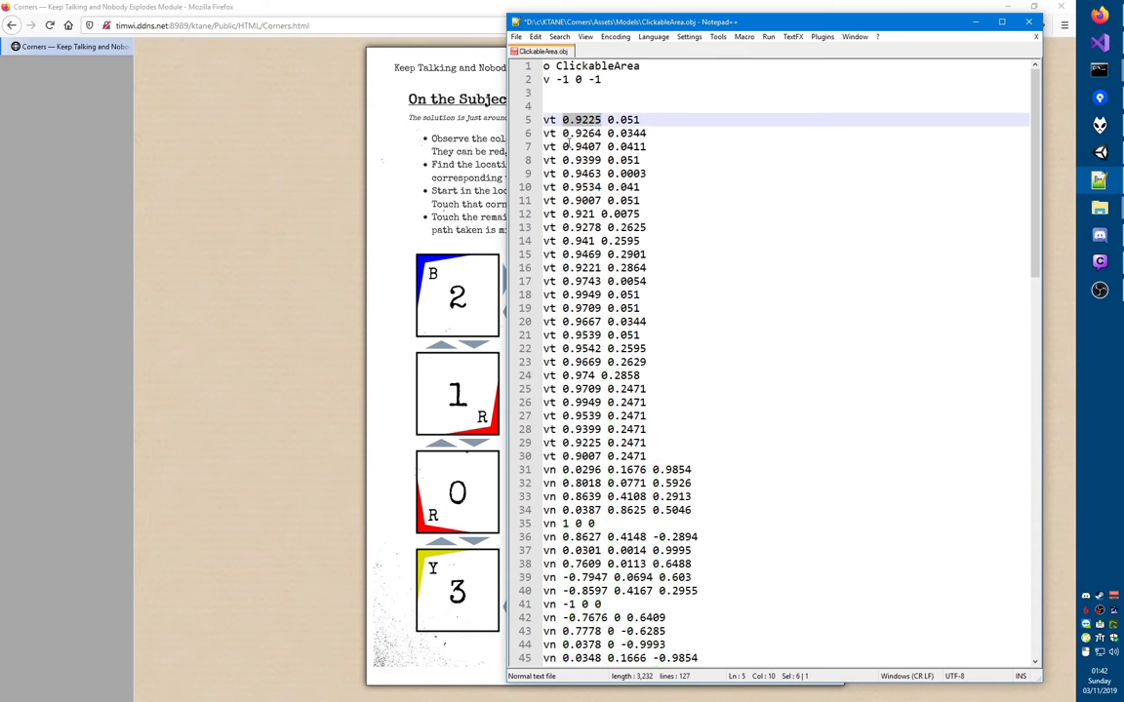
- Add a second vertex line, v 0 0 -1, and consult the corner shapes in the Corners manual
left_click(561, 91)
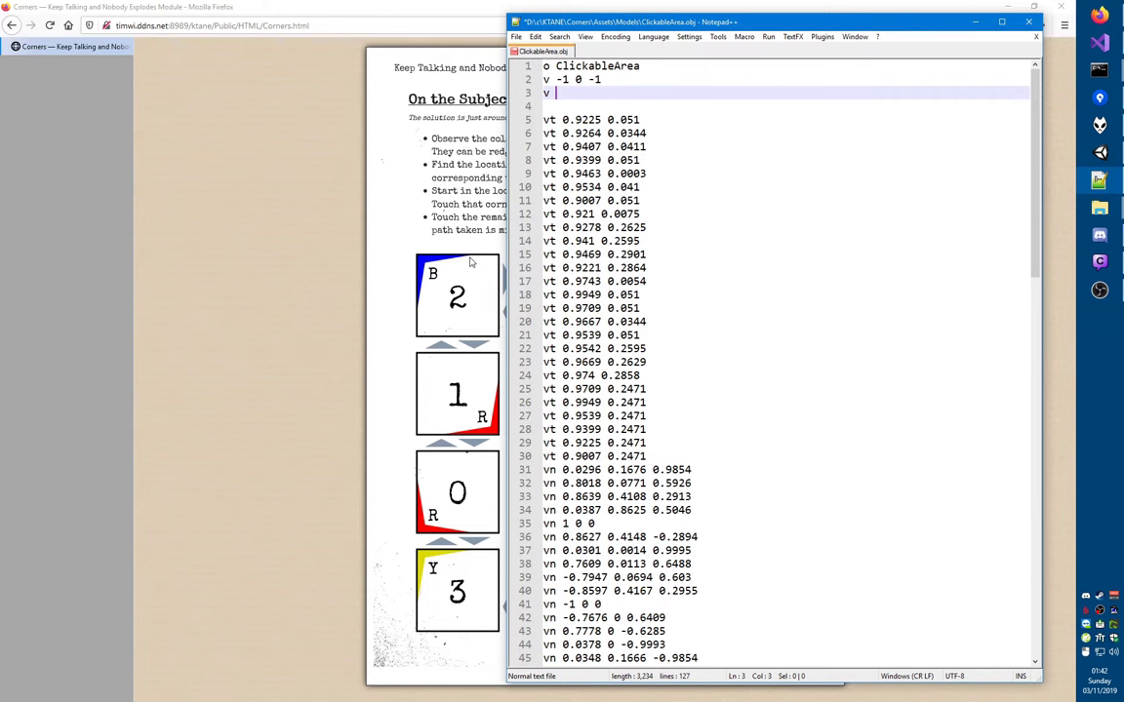
type("0 -1")
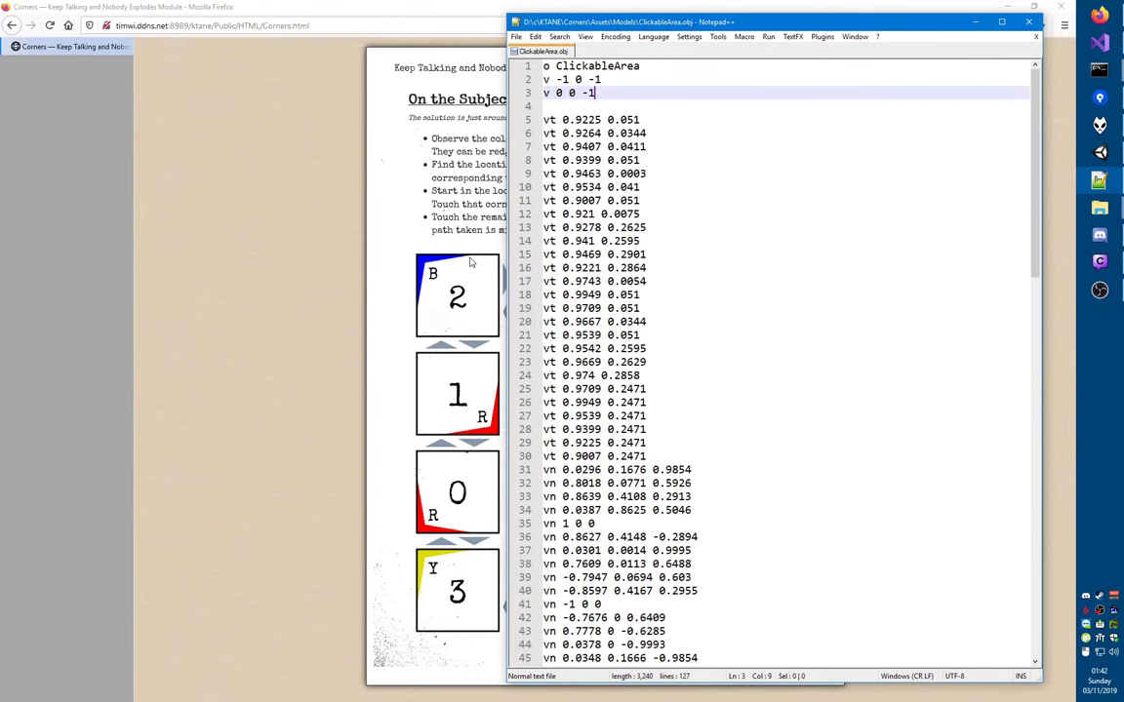
key("Return")
left_click(466, 274)
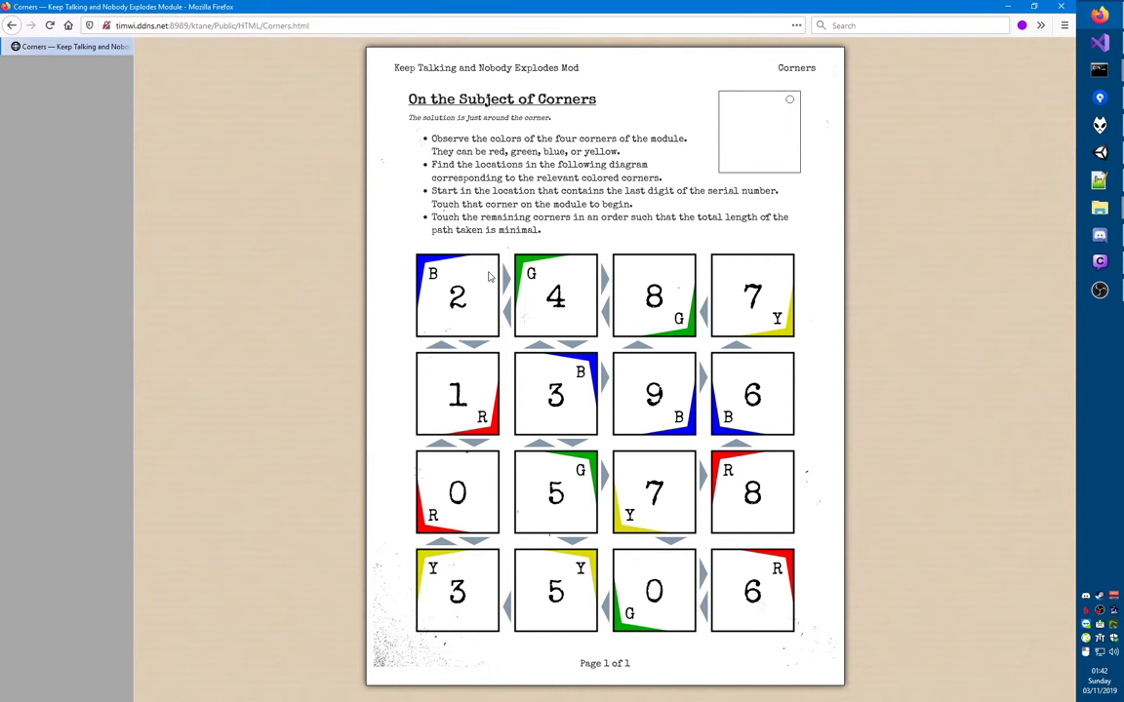
key("alt+Tab")
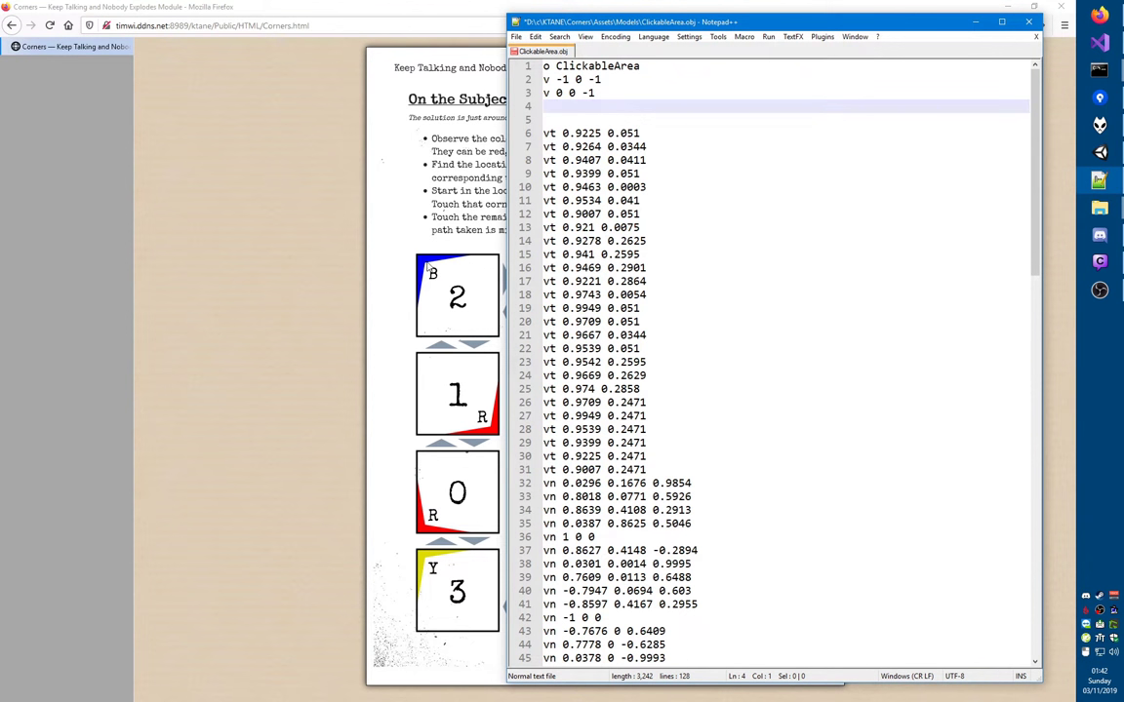
- Add the vertex lines v -0.9 0 -0.9 and v -1 0 0, and save the file
type("v -0.9 0 -0.9")
key("Return")
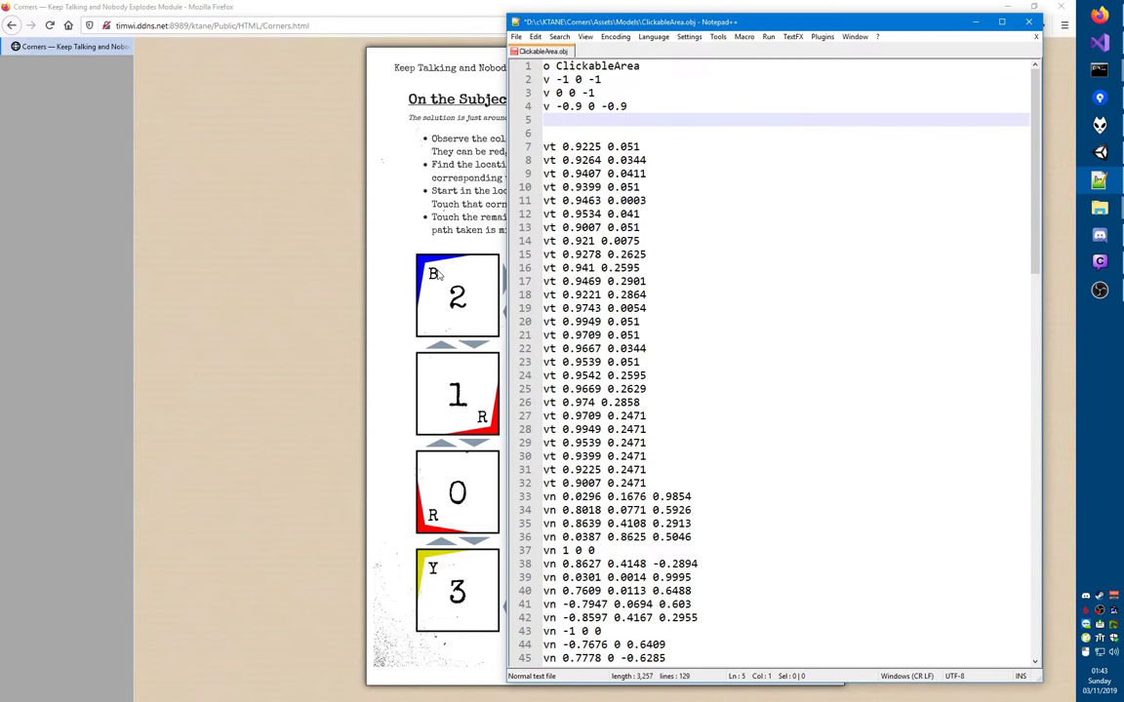
type("v")
type("-1 0")
type("0")
key("Right")
key("ctrl+s")
key("Right")
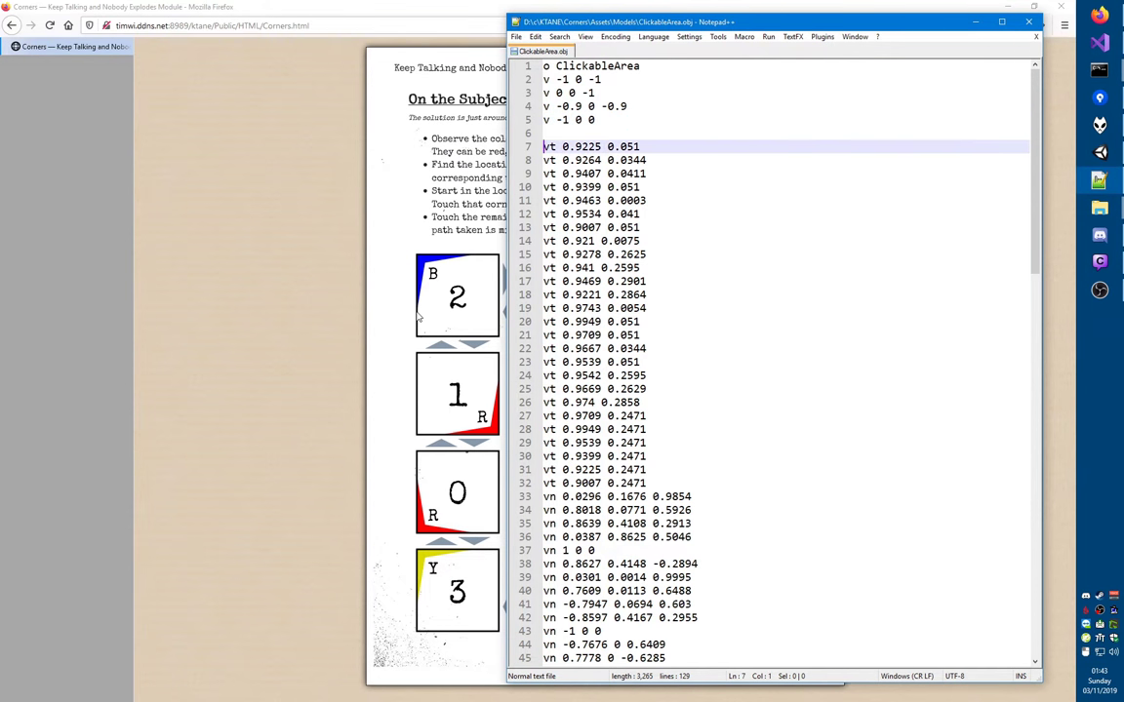
- Examine the vt texture coordinate lines, checking the two values in the first few entries
key("shift+Right")
key("shift+Right")
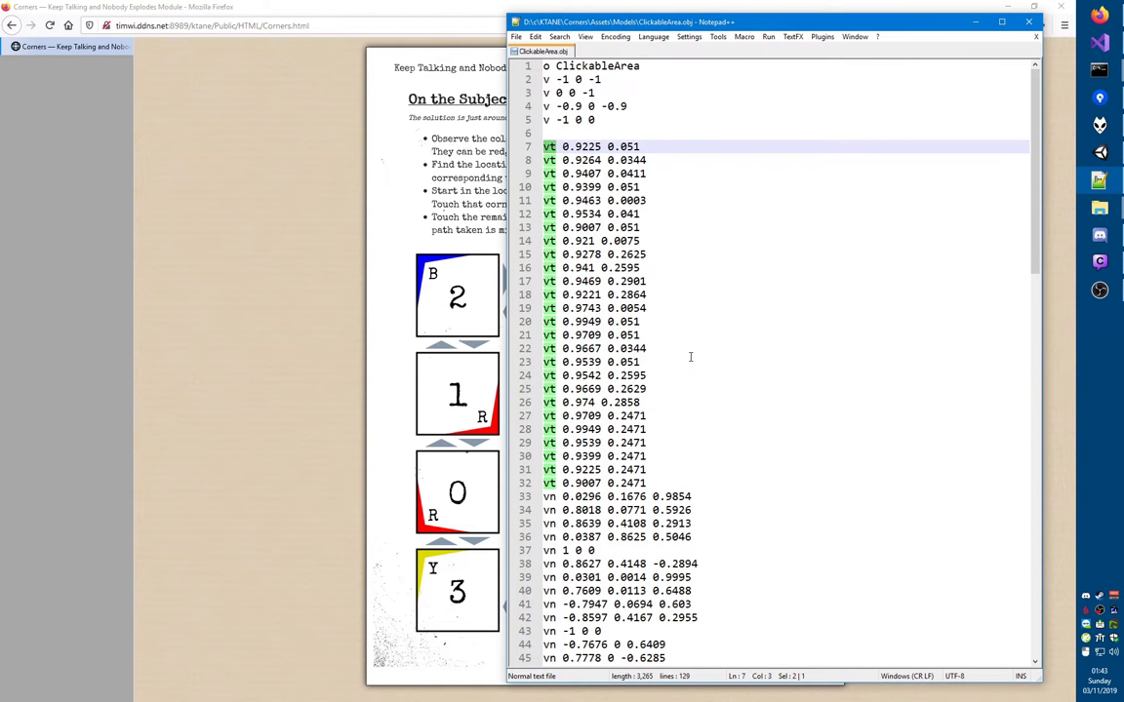
key("Left")
double_click(586, 147)
double_click(588, 160)
double_click(588, 200)
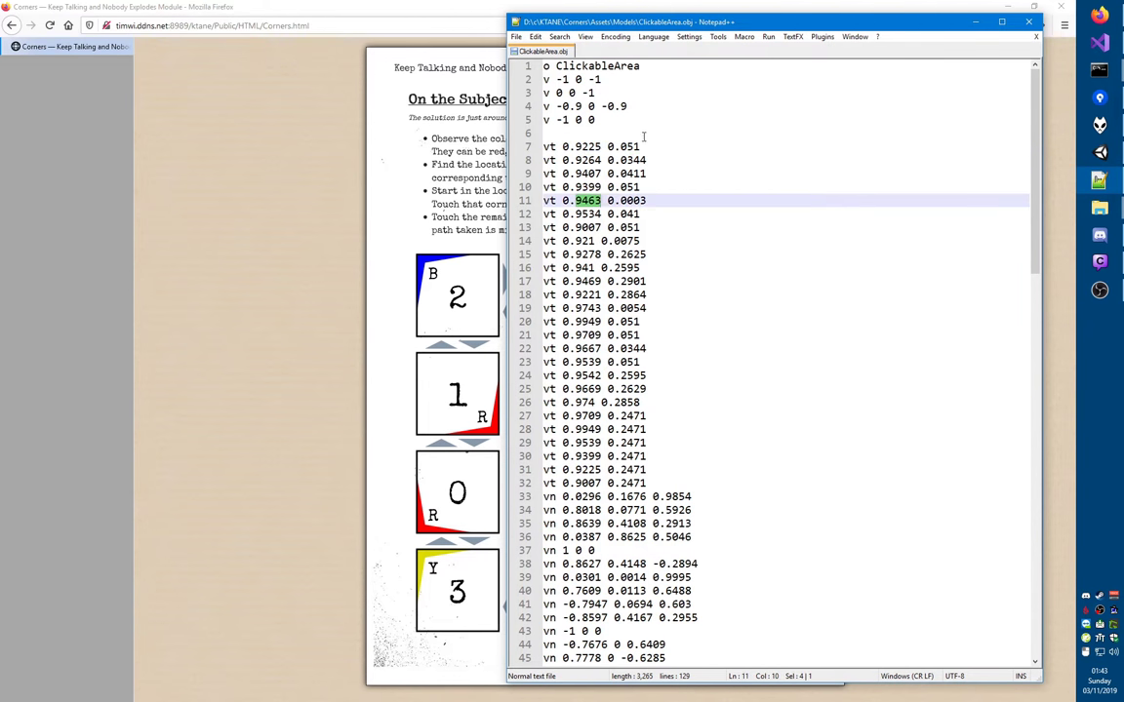
double_click(636, 161)
double_click(636, 172)
double_click(591, 149)
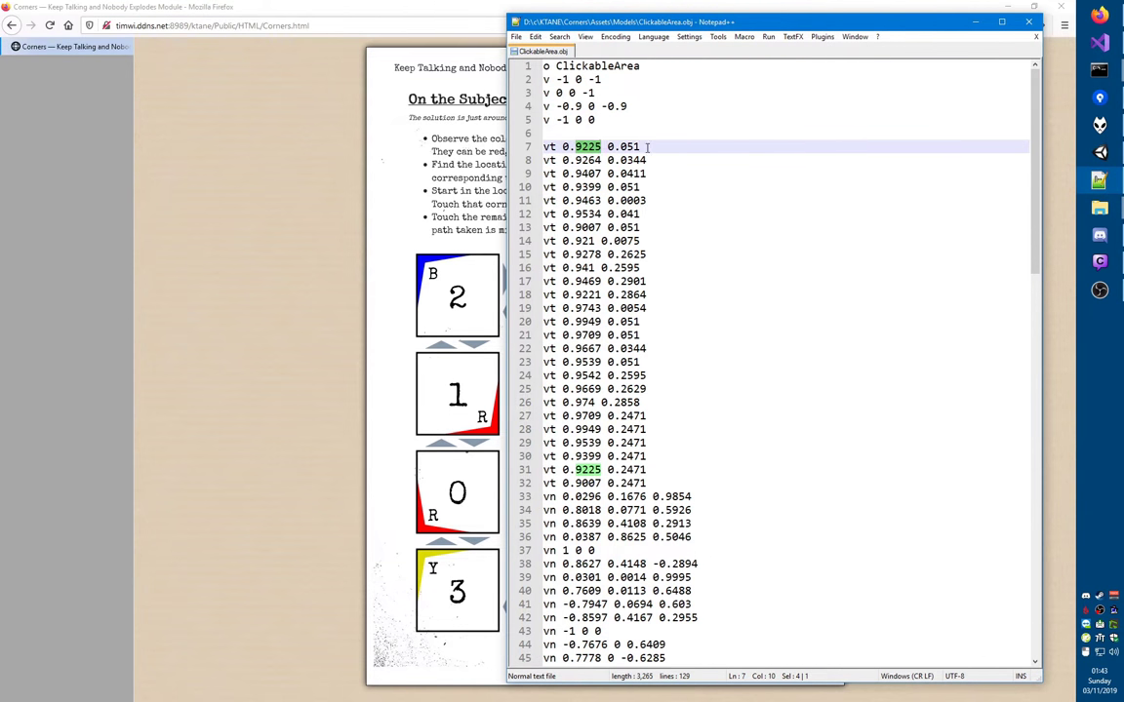
double_click(633, 149)
left_click(618, 155)
left_click(617, 150)
double_click(584, 148)
key("Down")
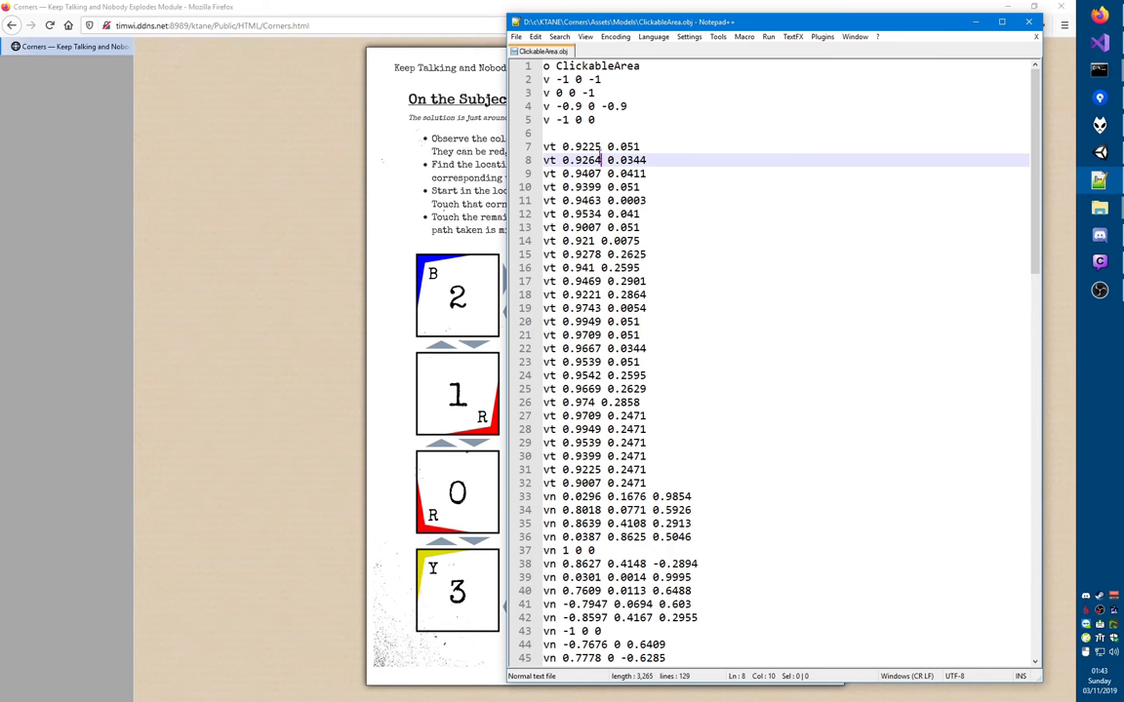
key("Up")
key("Home")
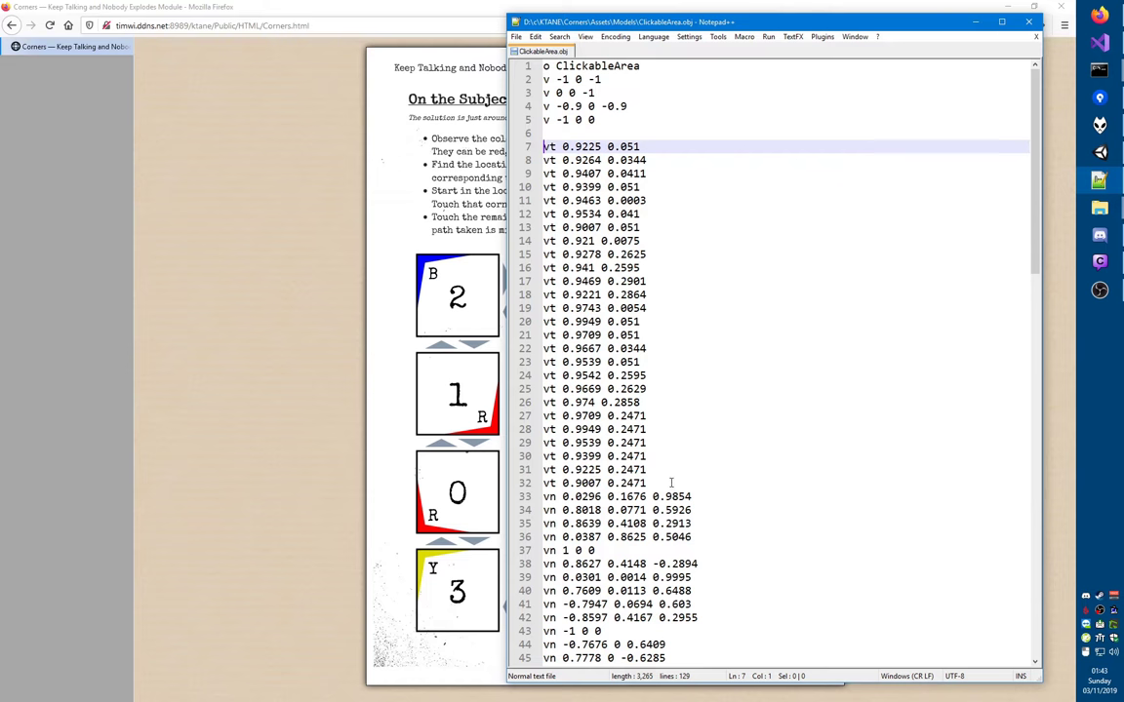
- Delete all the vt texture coordinate lines and the blank line they leave behind
left_click(671, 481, "shift")
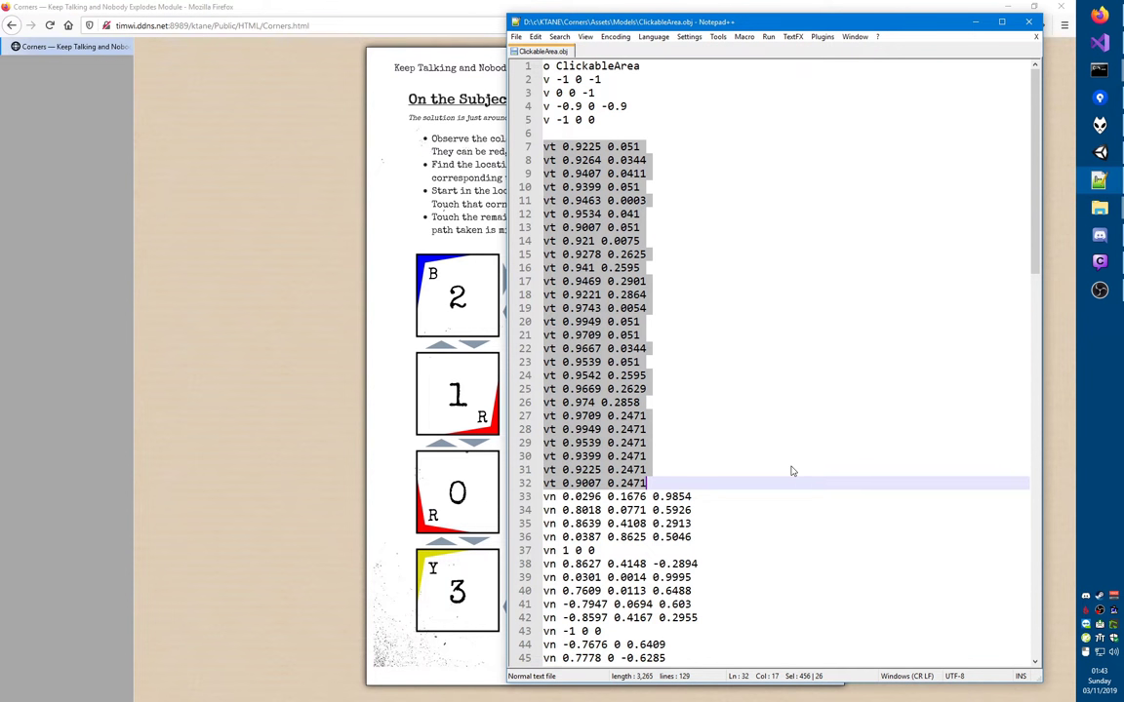
key("Delete")
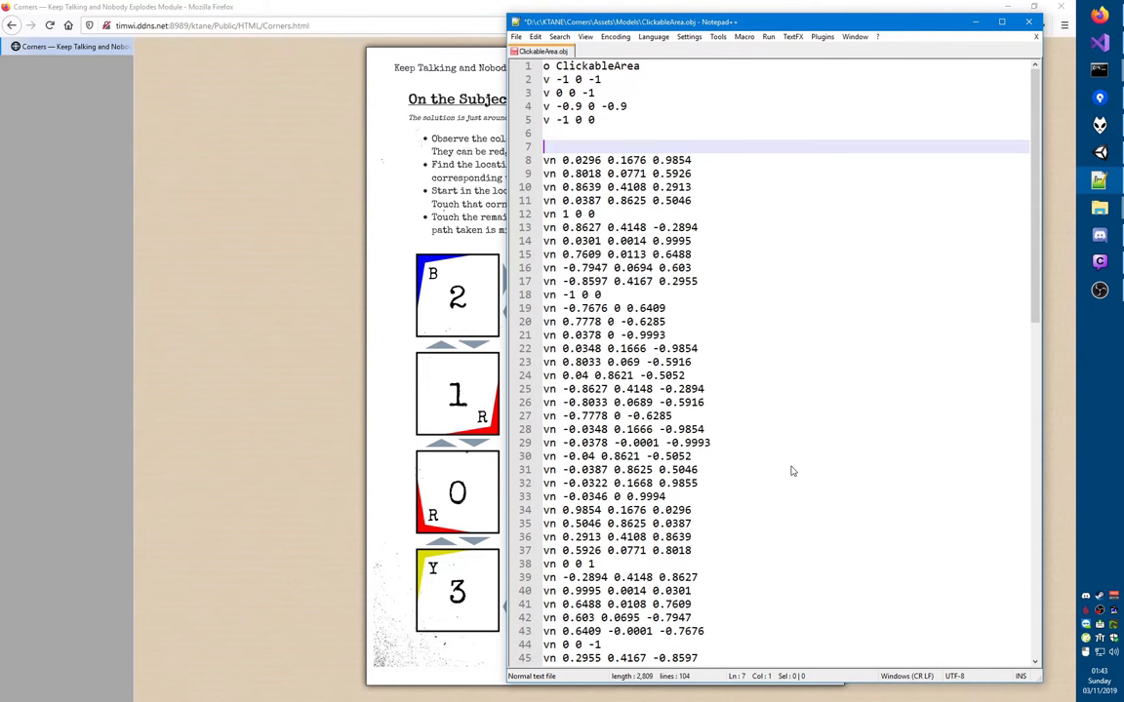
key("BackSpace")
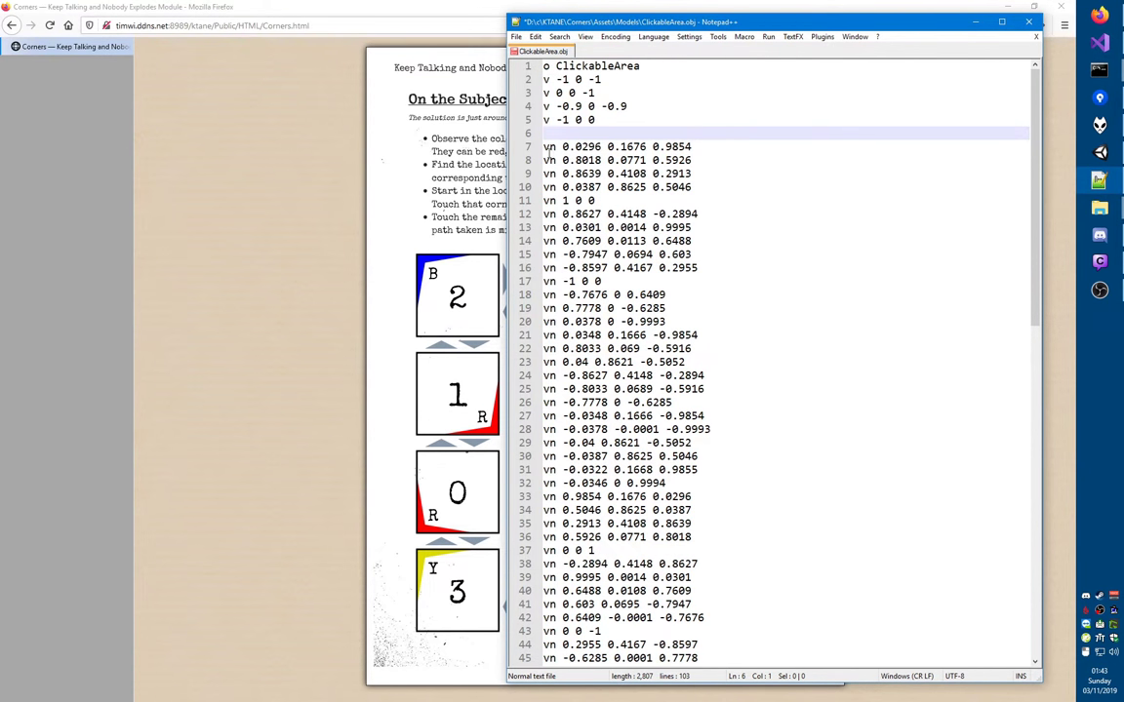
- Replace the first normal's values so that the line reads vn 0 -1 0
double_click(549, 147)
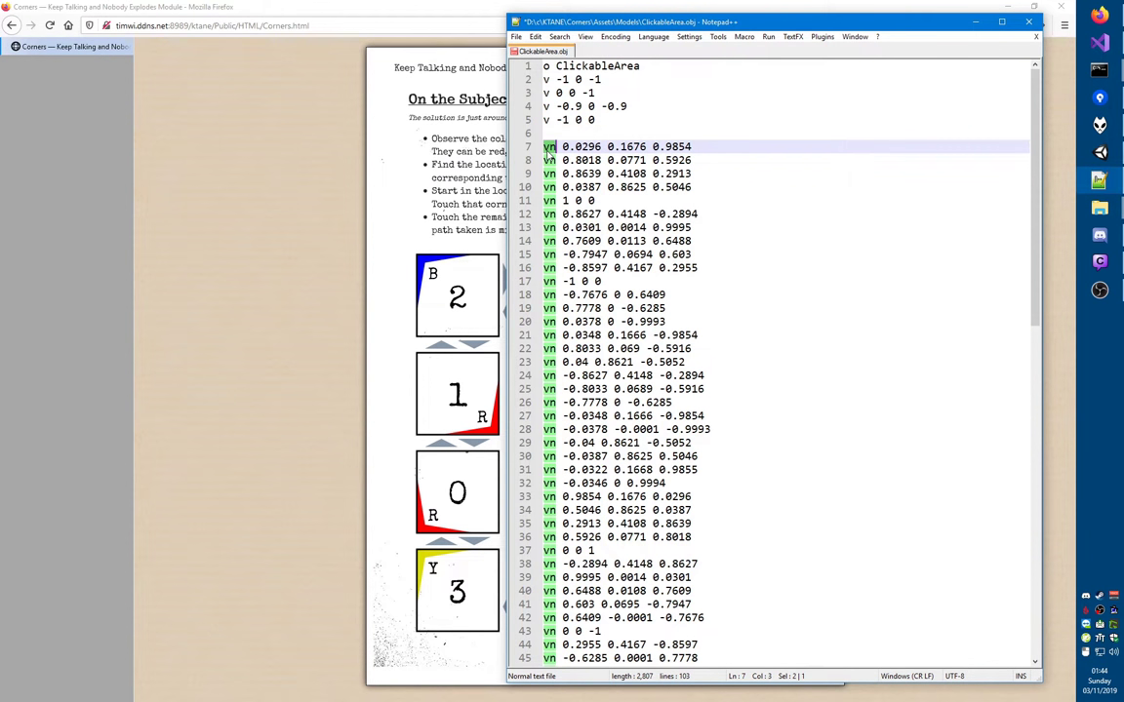
key("Left")
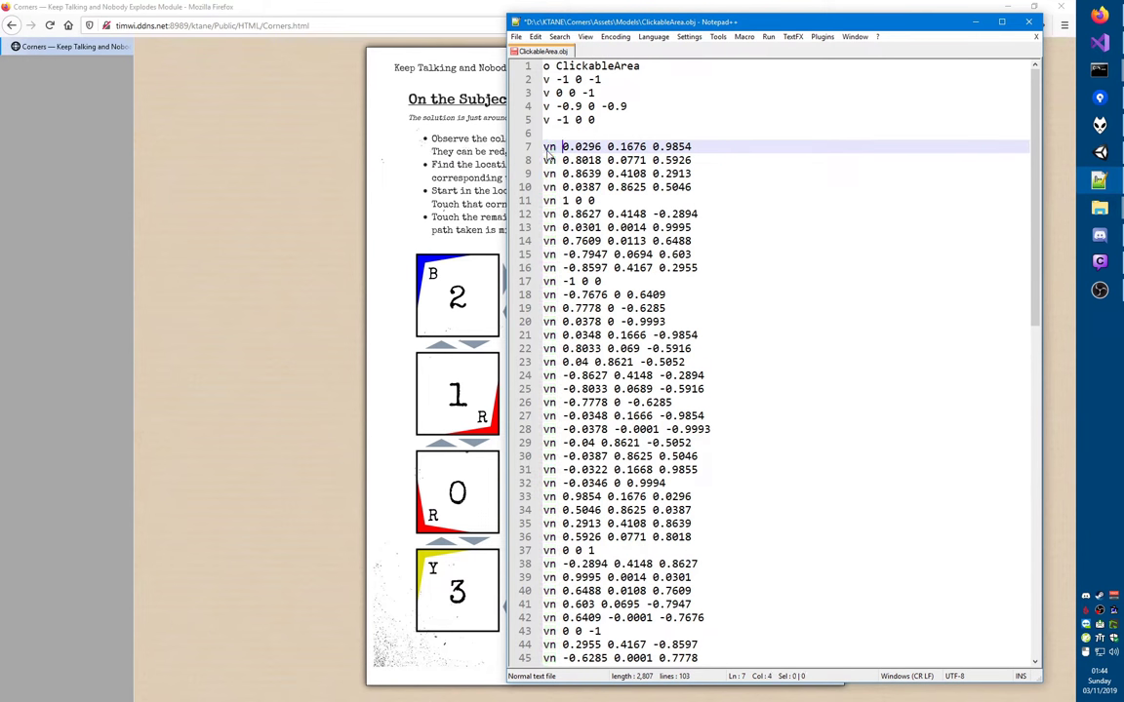
key("shift+End")
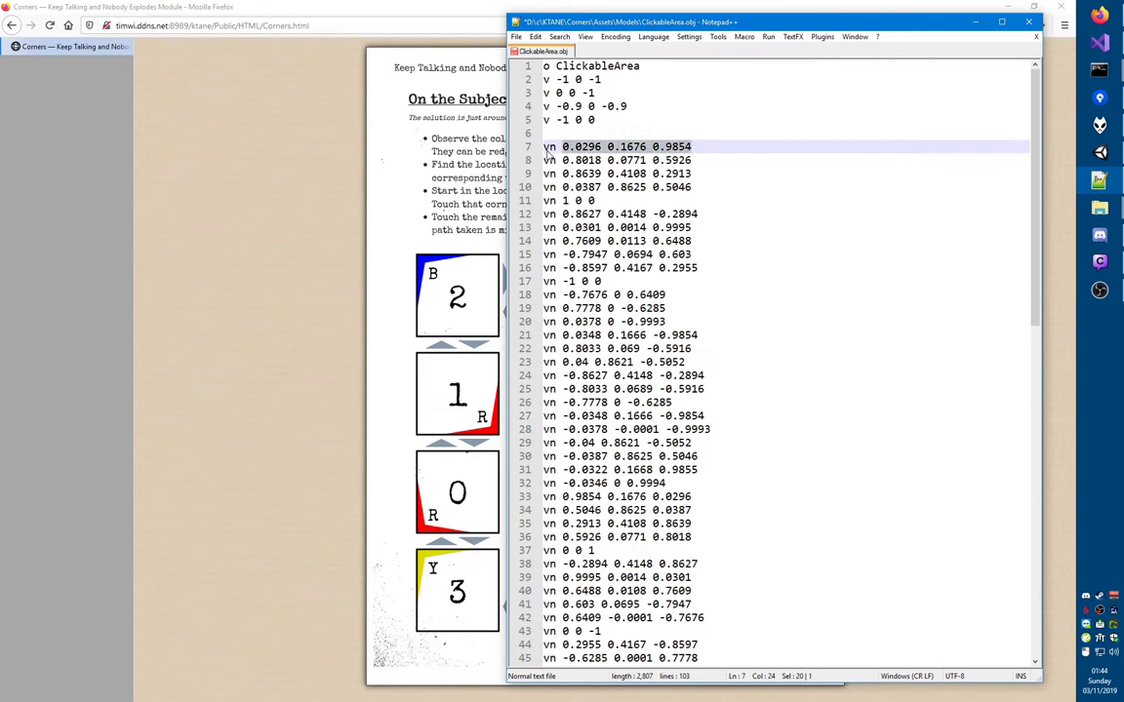
type("0 -1 0")
key("Right")
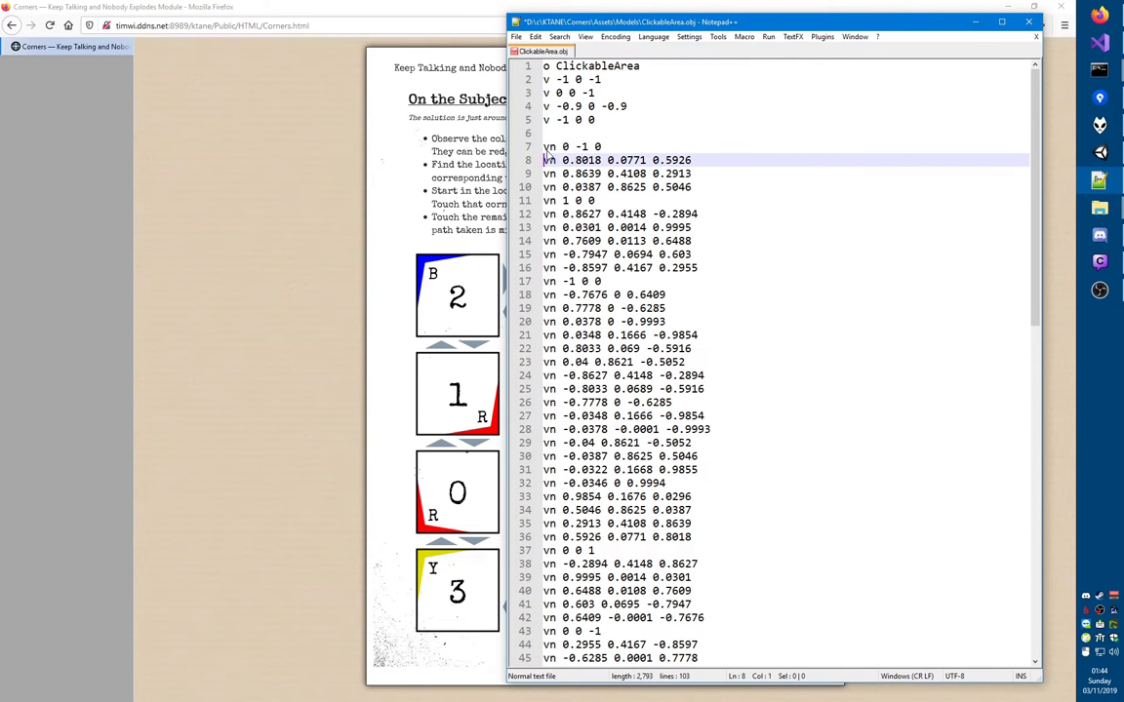
- Delete all the other vn normal lines and insert a blank line between g ClickableArea and the face lines
scroll(730, 412, "down", 8)
left_click(675, 511, "shift")
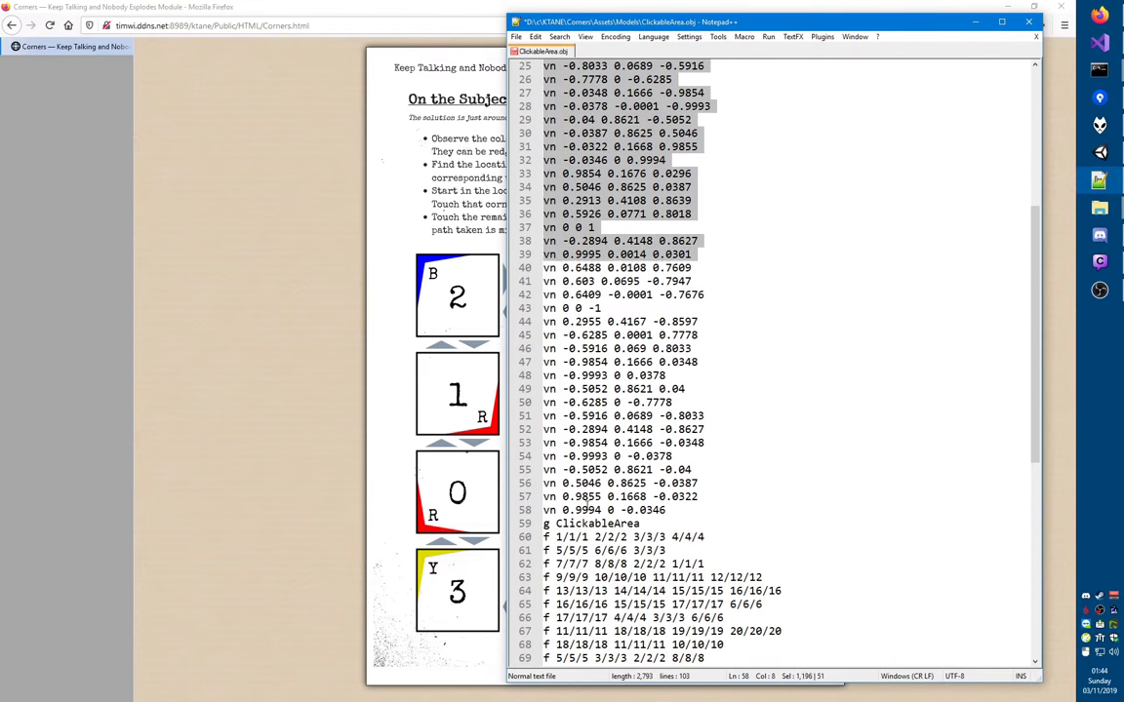
key("Delete")
key("Up")
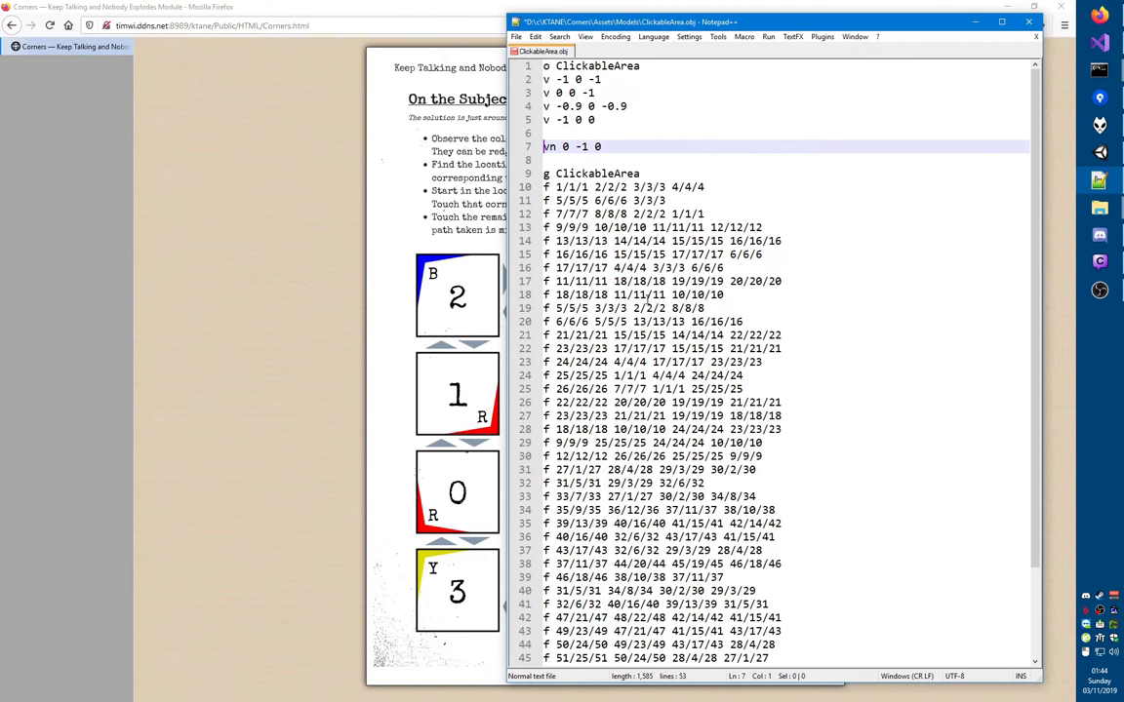
key("Down")
key("Down")
key("Down")
key("Return")
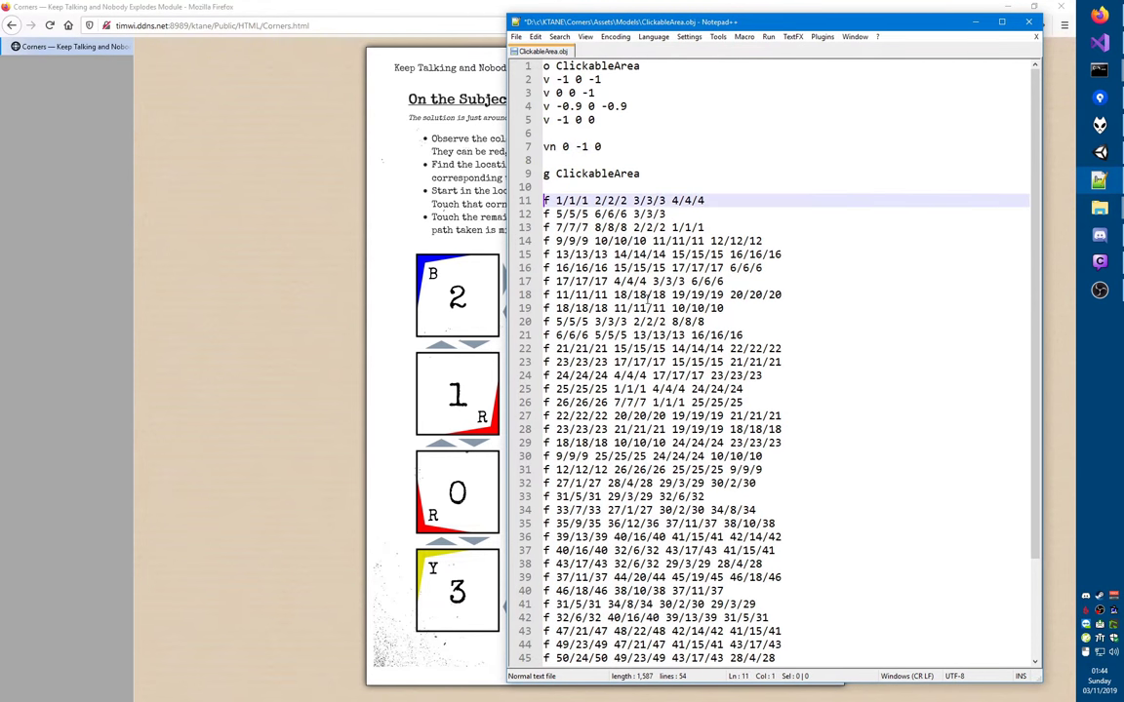
- Delete every line after the first two f face lines, through to the end of the file
key("shift+Right")
key("Left")
key("Down")
key("Down")
key("ctrl+shift+End")
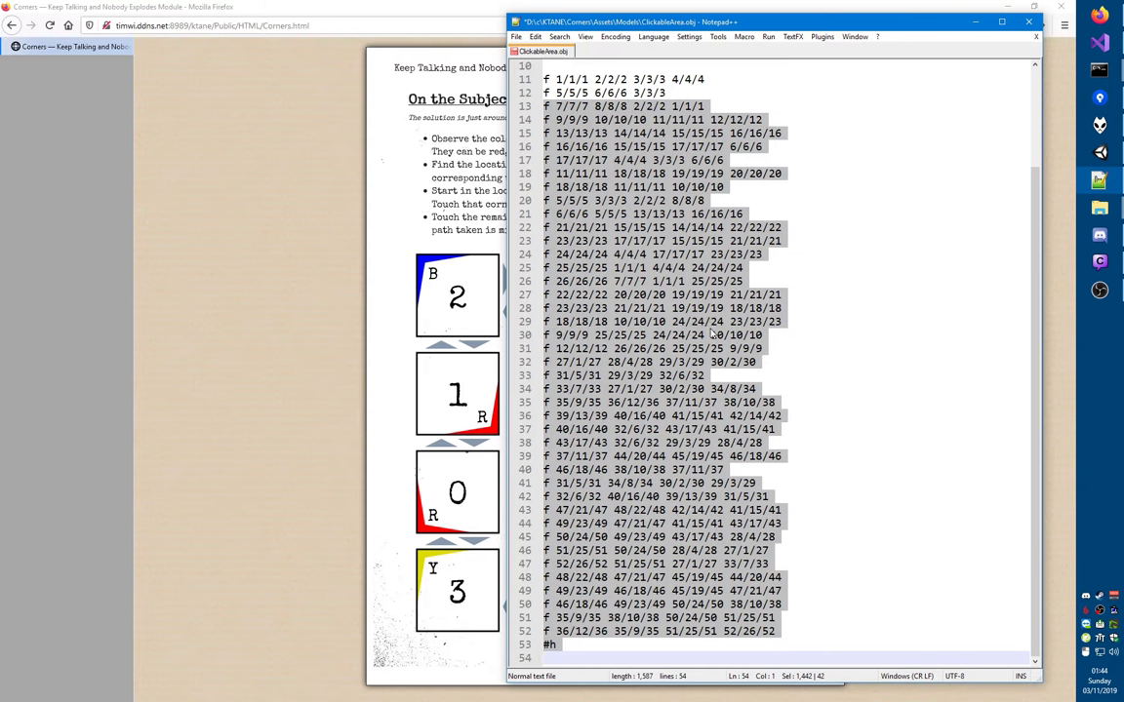
key("Delete")
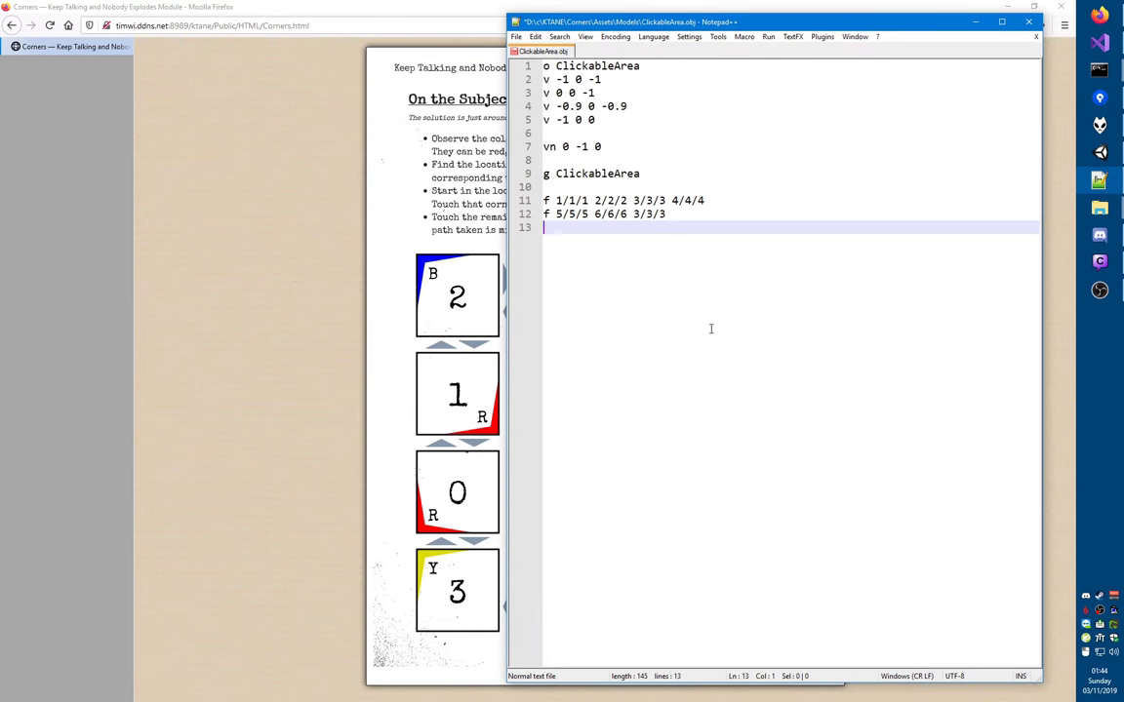
- Examine the first face line's slash-separated index groups and compare them with the corner shape in the manual
left_click(559, 202)
left_click_drag(552, 201, 668, 202)
key("Left")
left_click_drag(671, 202, 729, 202)
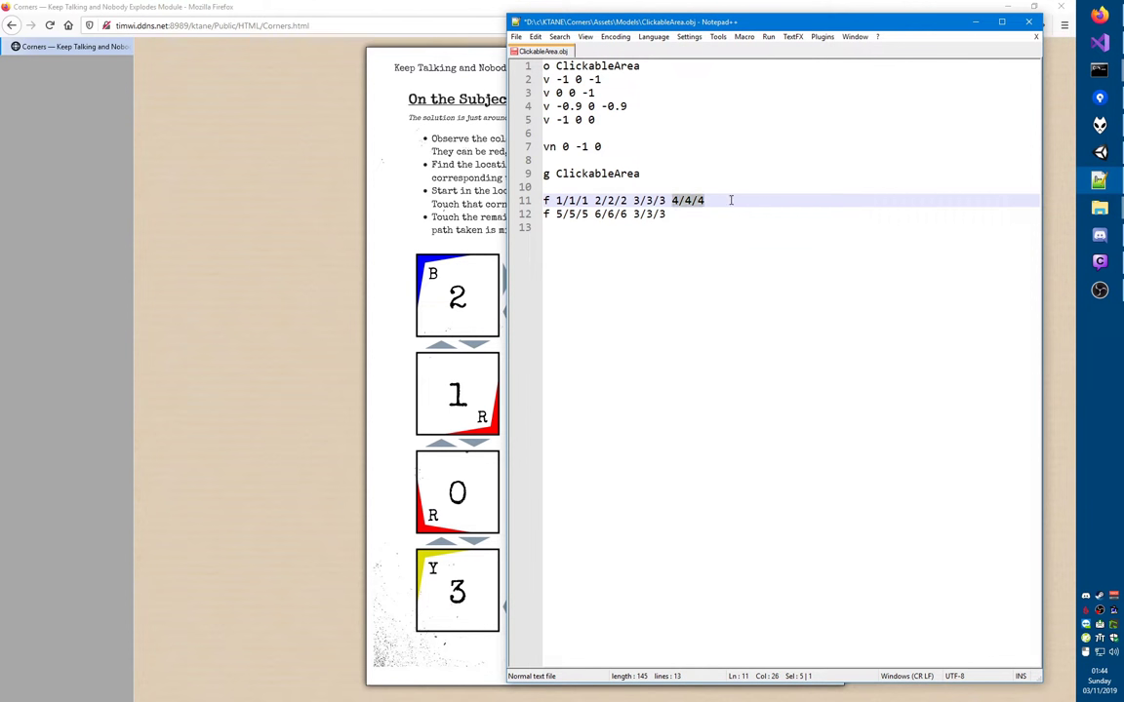
left_click(546, 201)
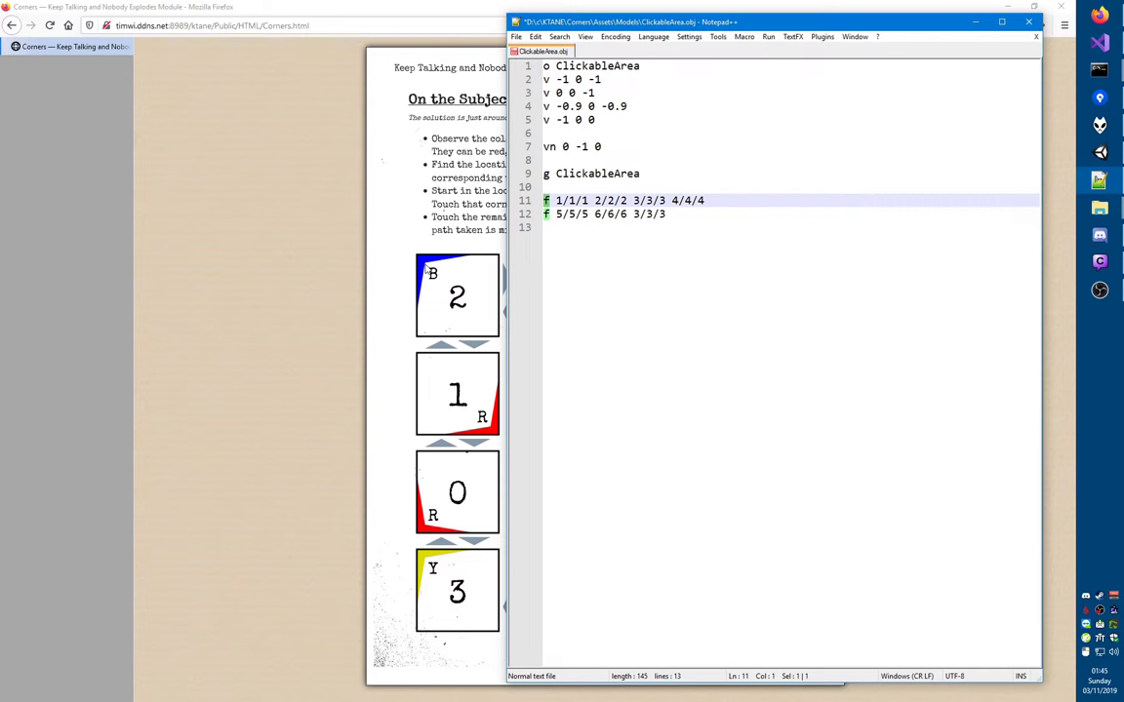
key("Left")
left_click_drag(558, 201, 589, 203)
left_click(559, 202)
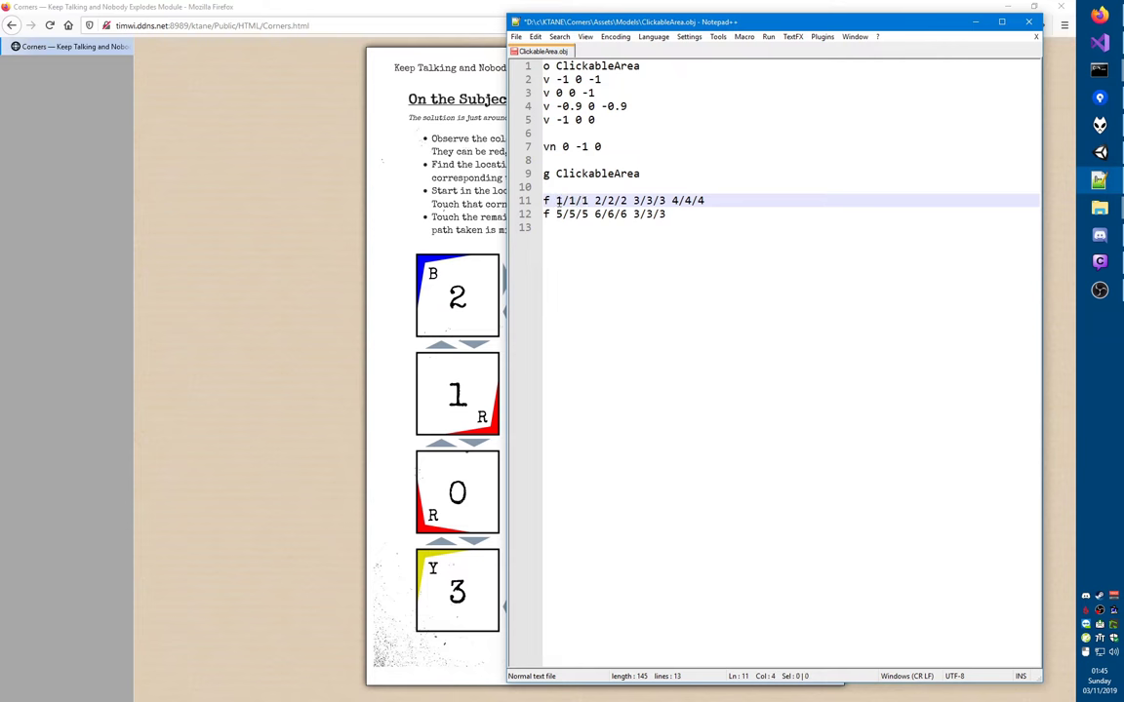
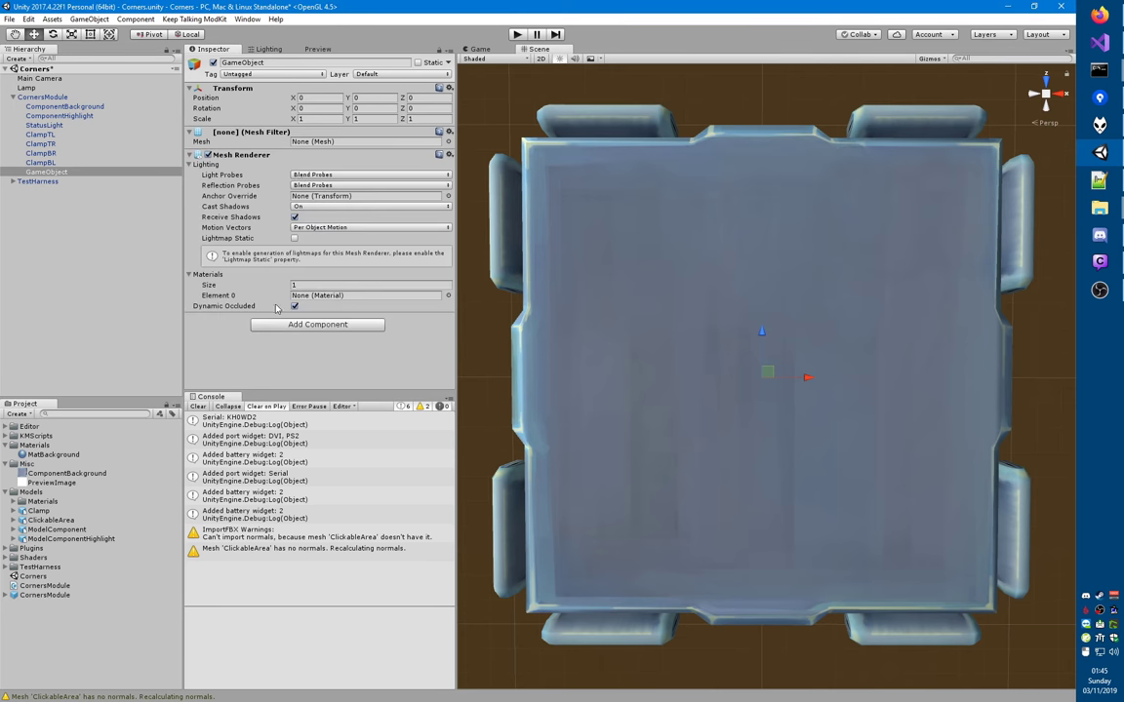
- Assign the HighlightOverlay material to Element 0 of the new GameObject's Mesh Renderer
left_click(315, 299)
key("Return")
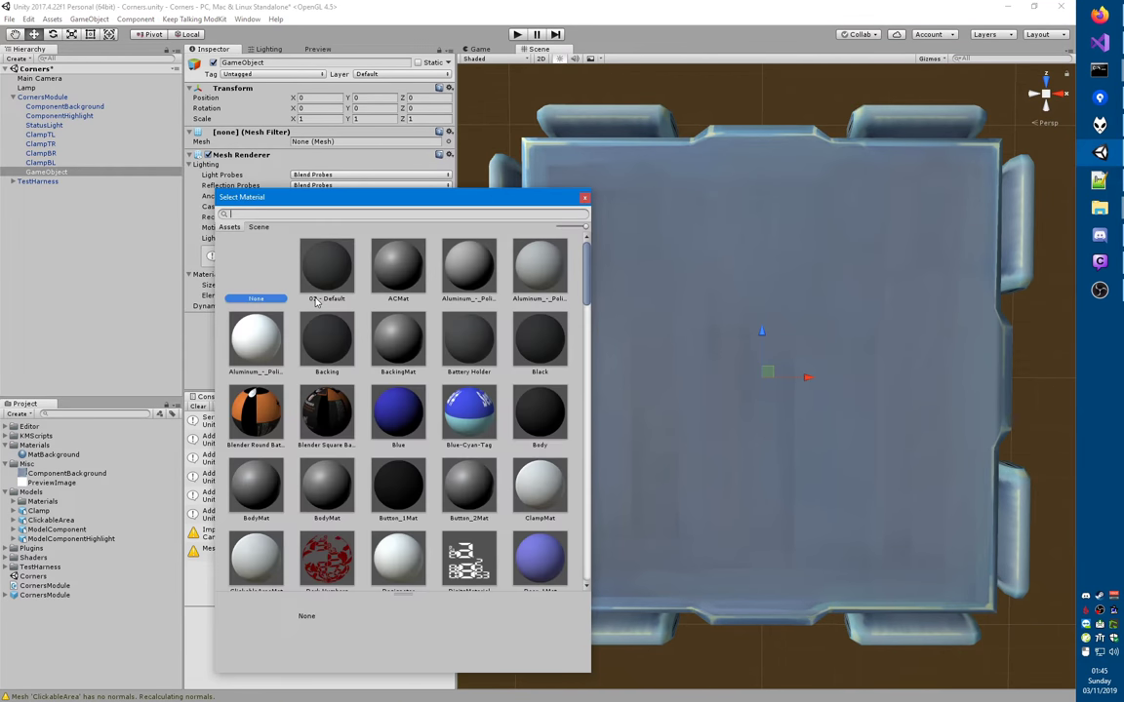
type("high")
left_click(316, 282)
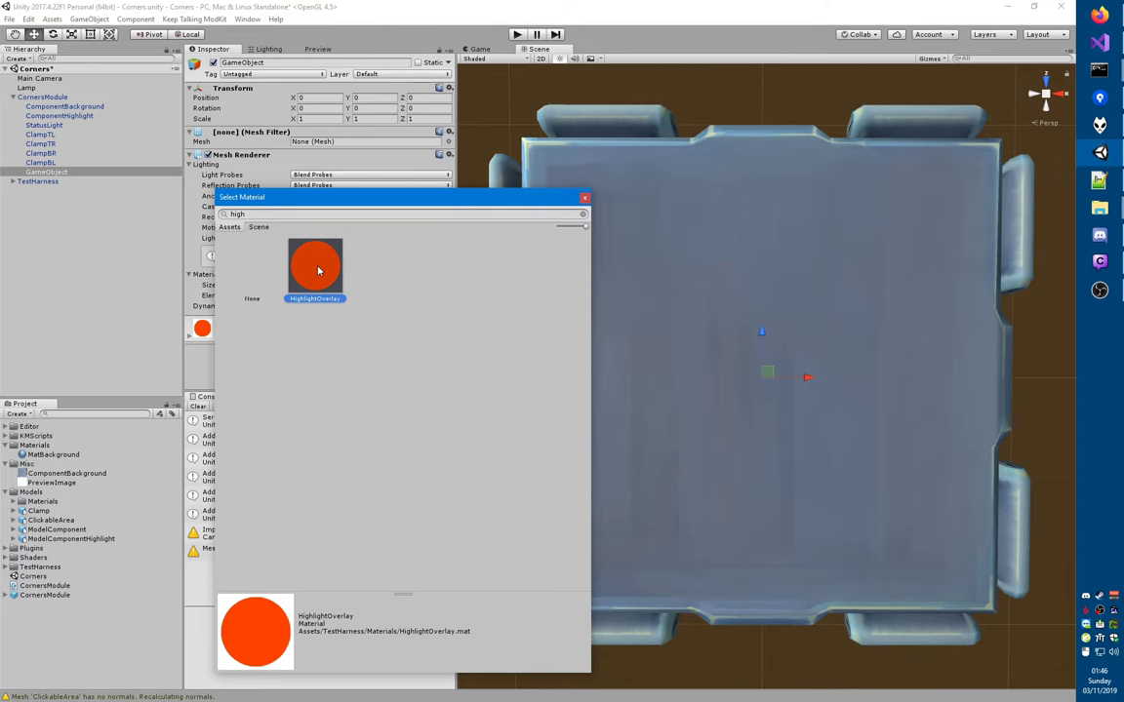
double_click(316, 271)
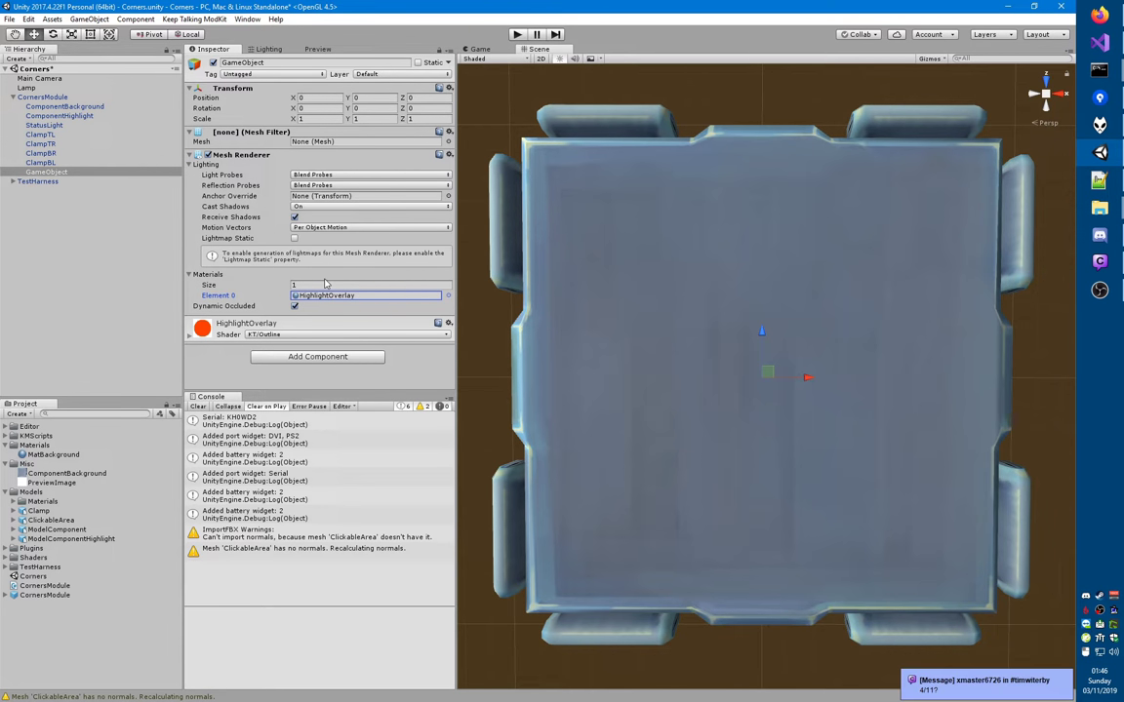
mouse_move(571, 378)
middle_mouse_down()
mouse_move(571, 392)
mouse_move(570, 377)
middle_mouse_up()
right_click_drag(572, 377, 568, 376)
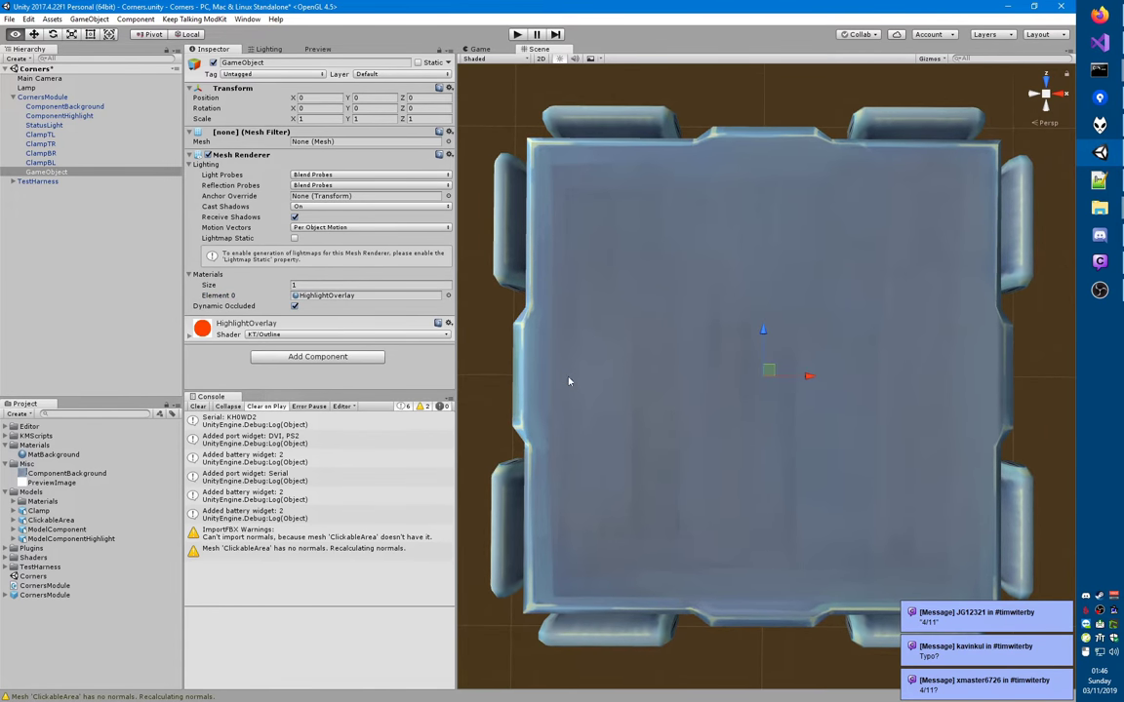
- Switch to Notepad++ and check the vertex, normal and face lines of ClickableArea.obj
key("alt+Tab")
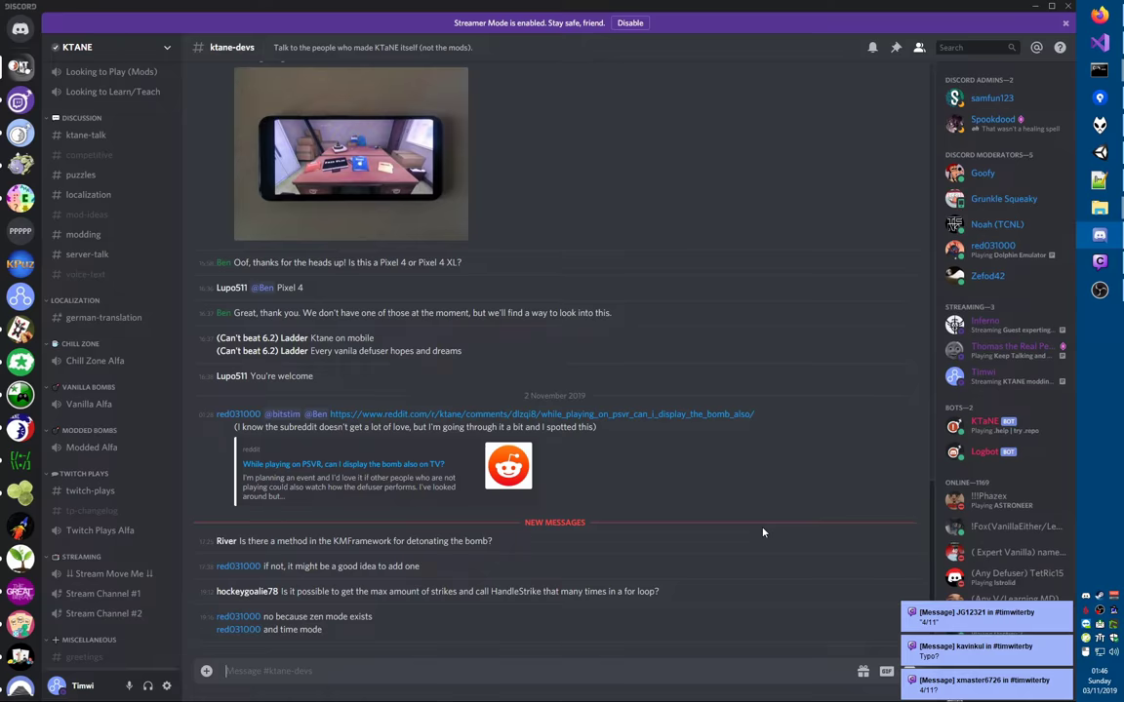
key("alt+Tab")
key("alt+Tab")
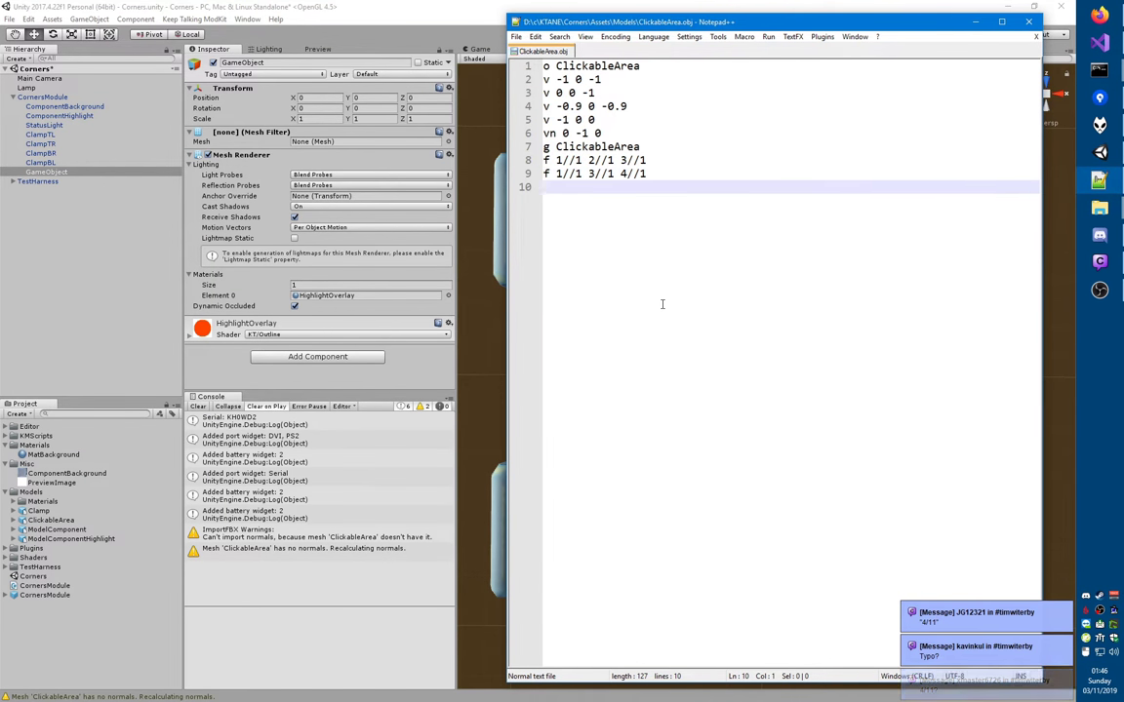
- Switch back to Unity and assign the ClickableArea mesh to the GameObject's Mesh Filter
left_click(371, 5)
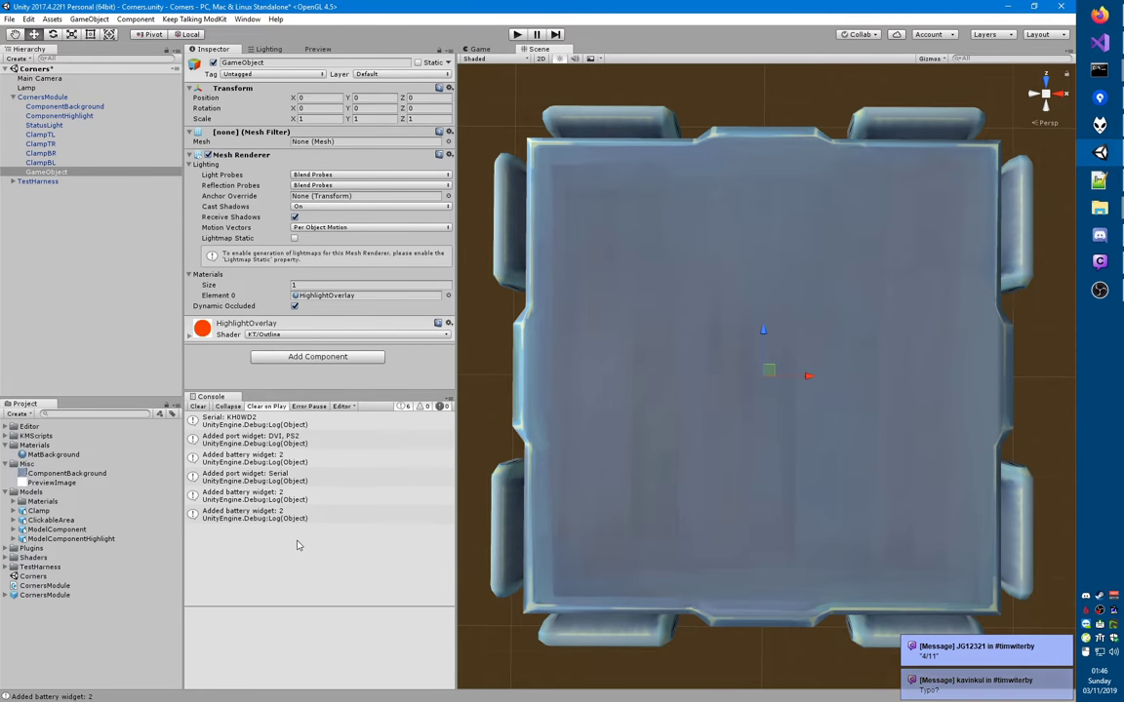
left_click(317, 144)
key("Return")
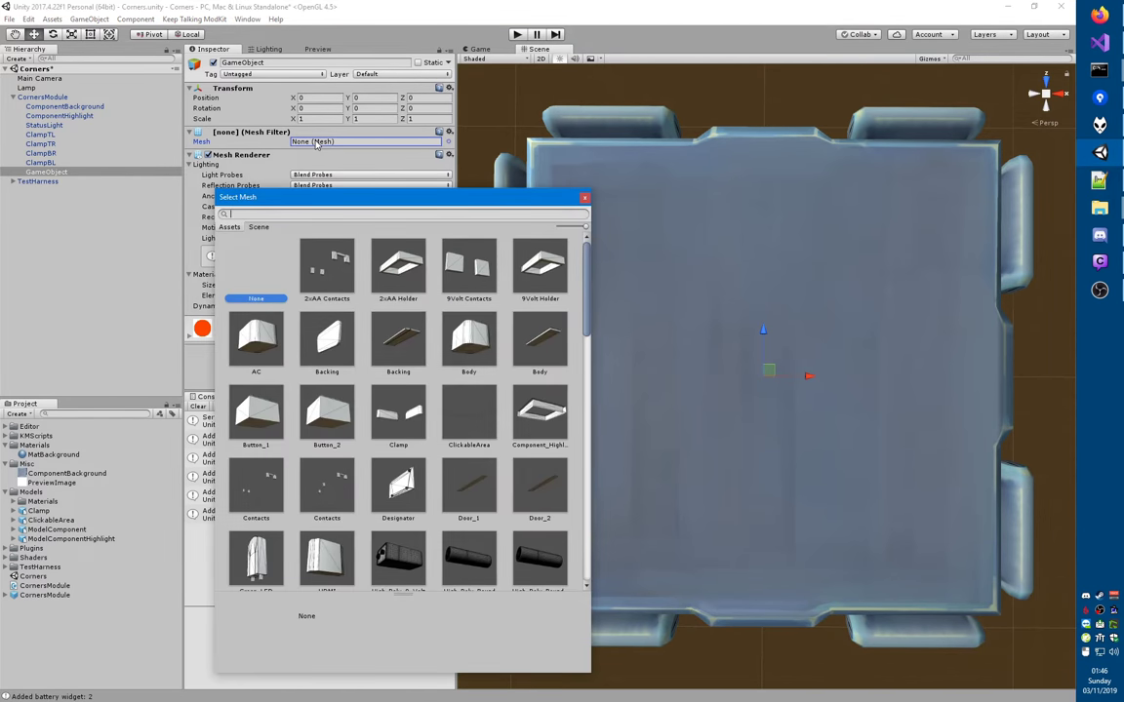
left_click(468, 419)
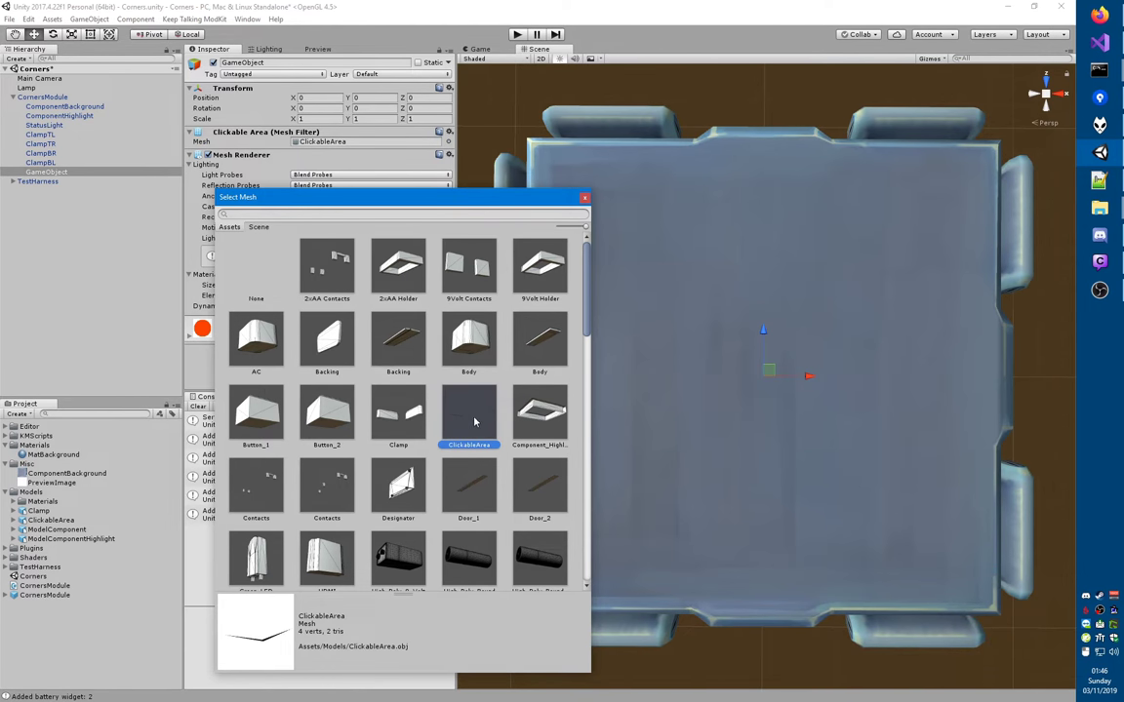
double_click(475, 421)
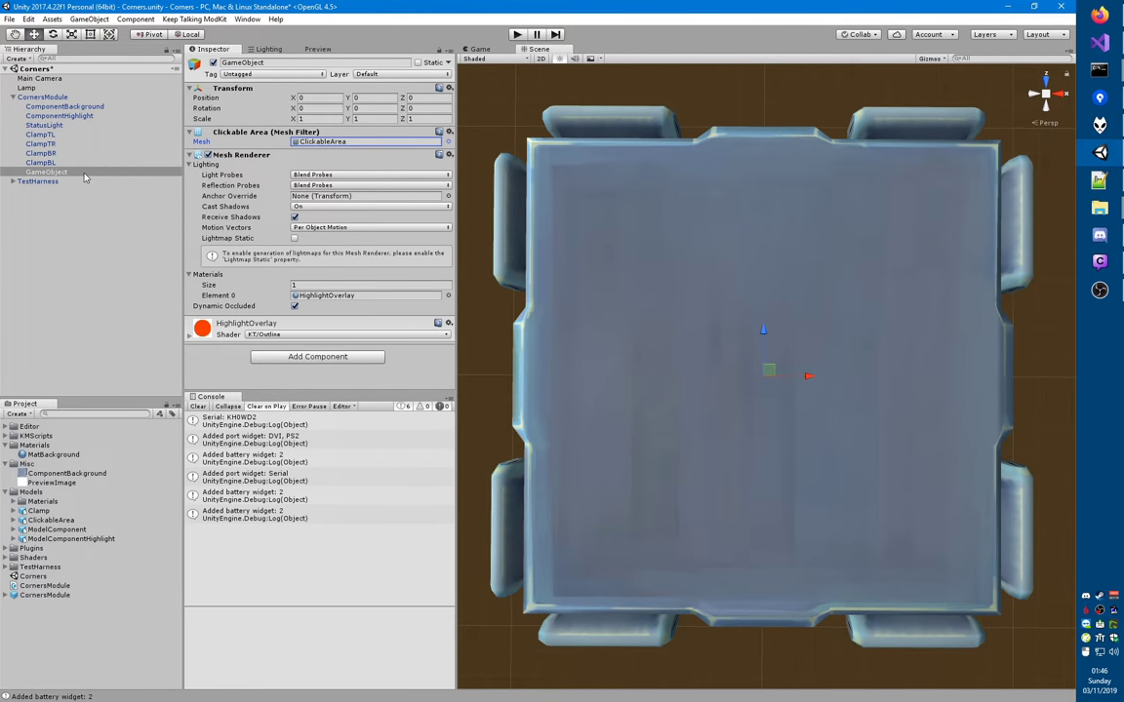
- Preview the imported ClickableArea model and rotate it to inspect its shape, then reselect the GameObject
left_click(47, 520)
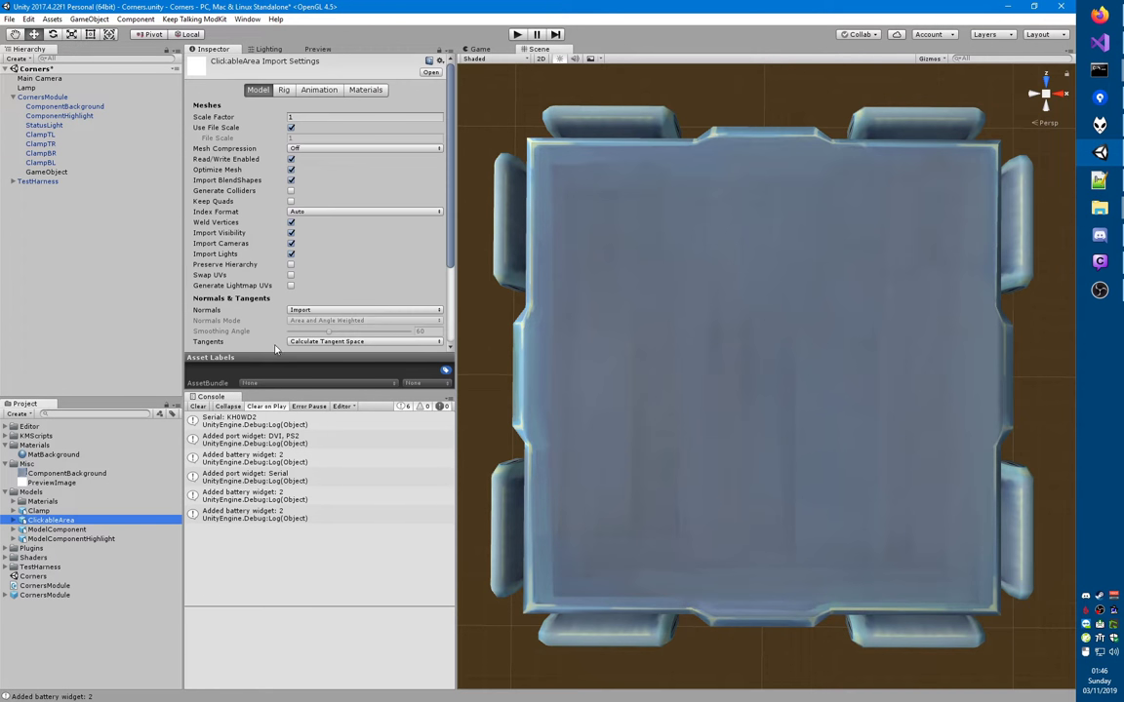
left_click(313, 48)
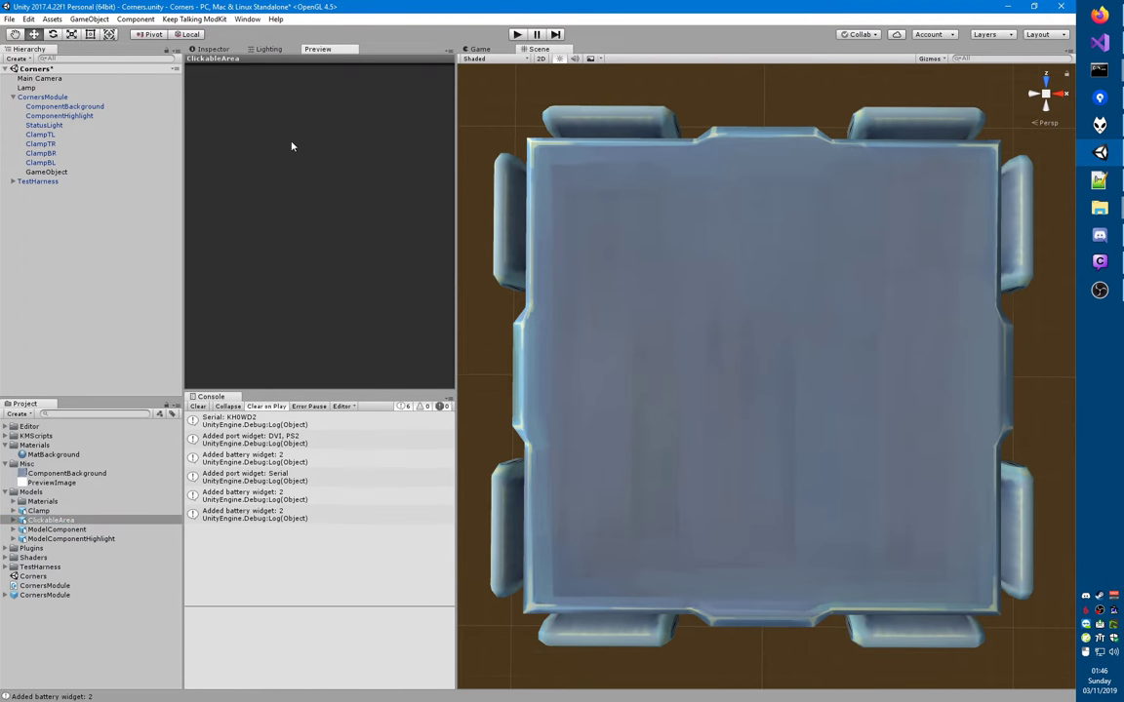
left_click_drag(291, 147, 308, 225)
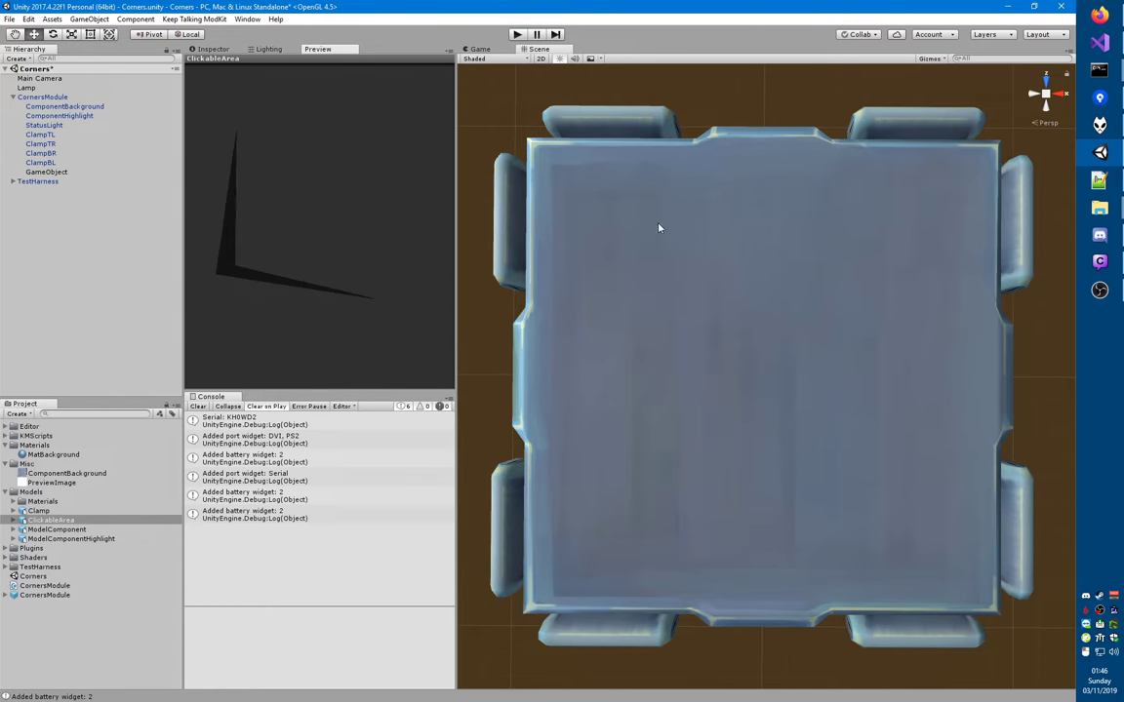
left_click(48, 172)
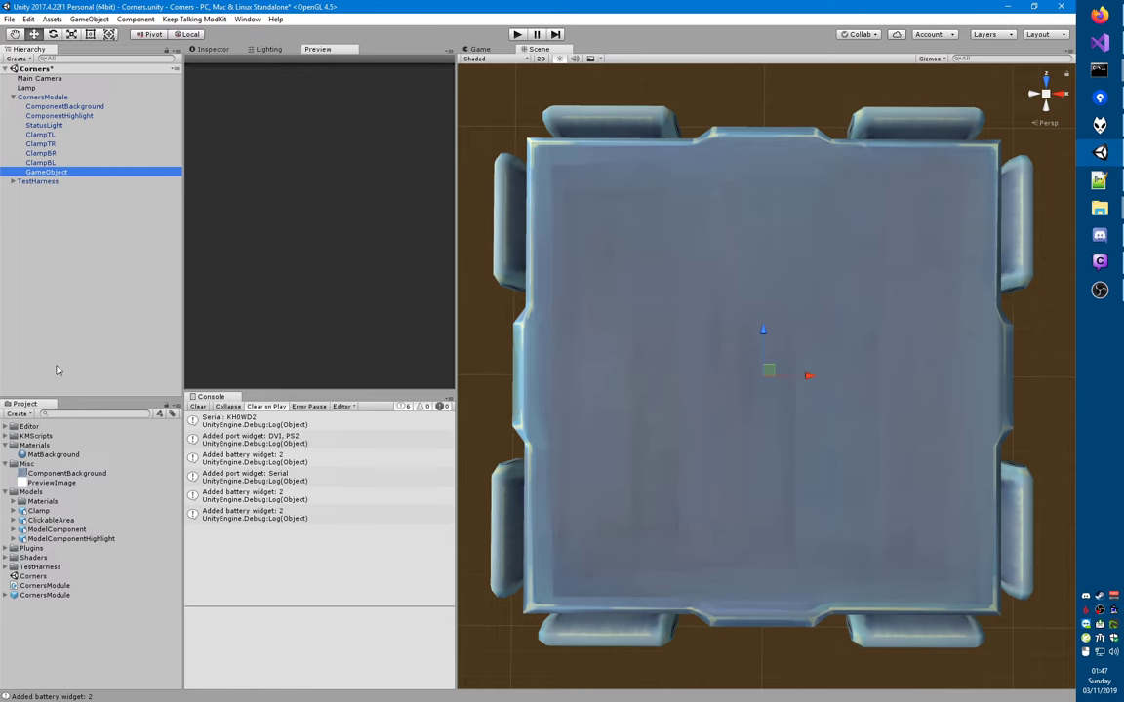
- Set the ClickableArea model's import scale factor to 0.1 and apply the import settings
left_click(43, 521)
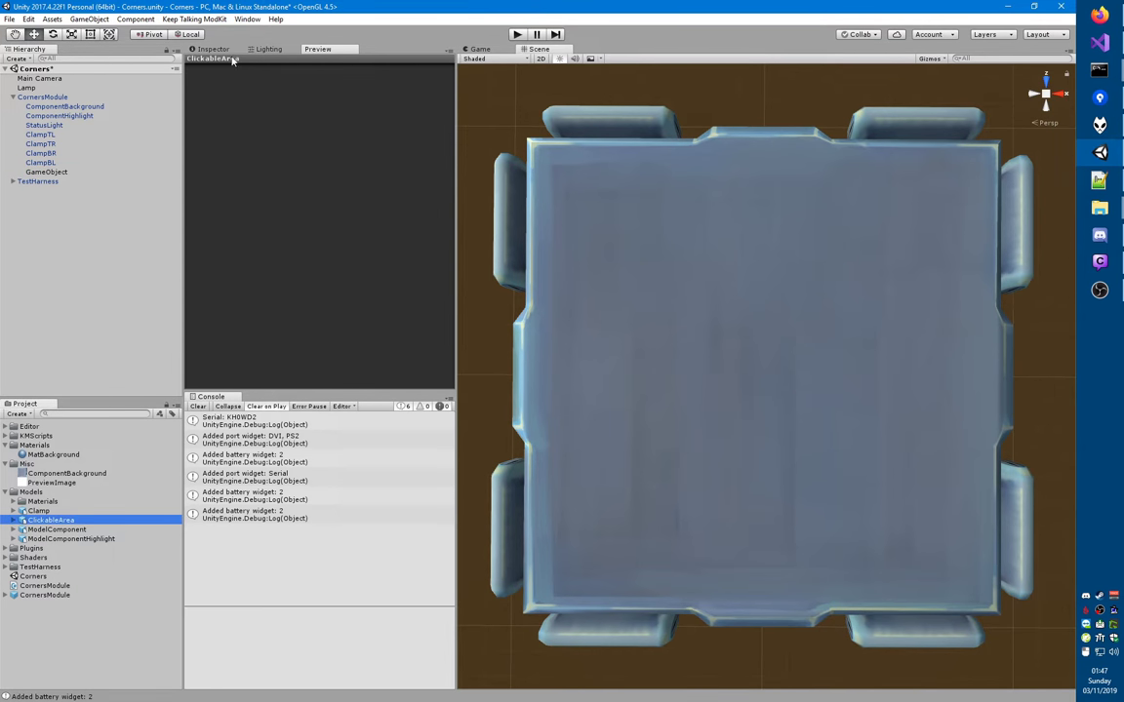
left_click(213, 49)
left_click(316, 117)
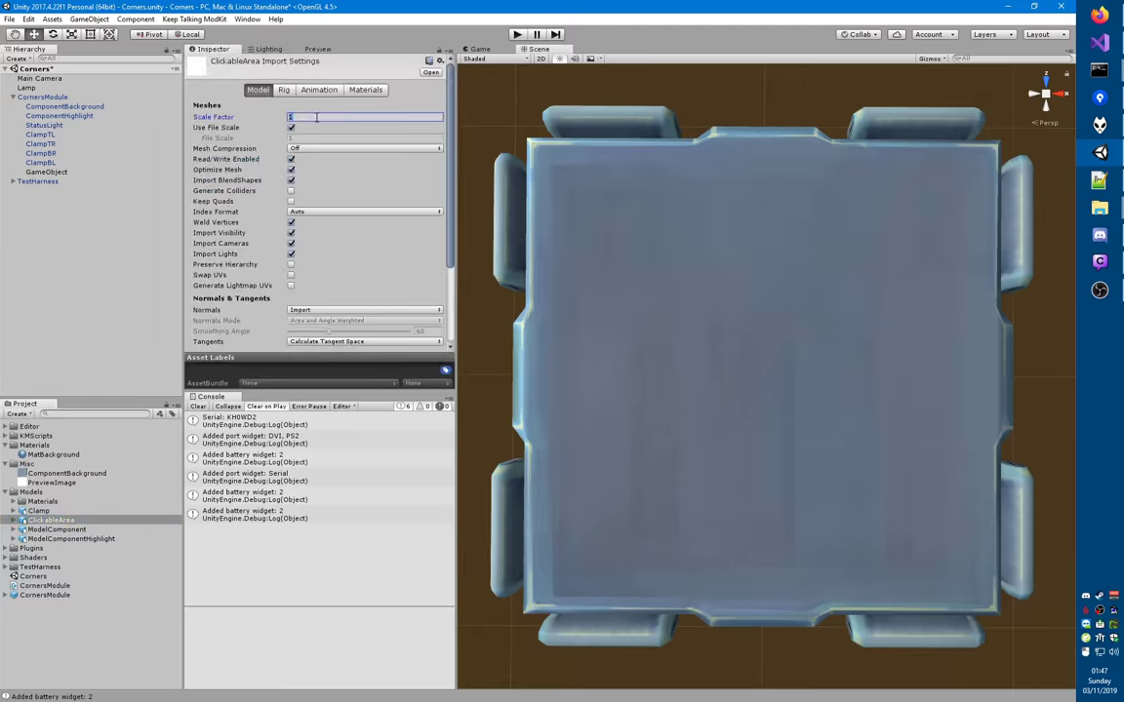
type(".1")
left_click(59, 511)
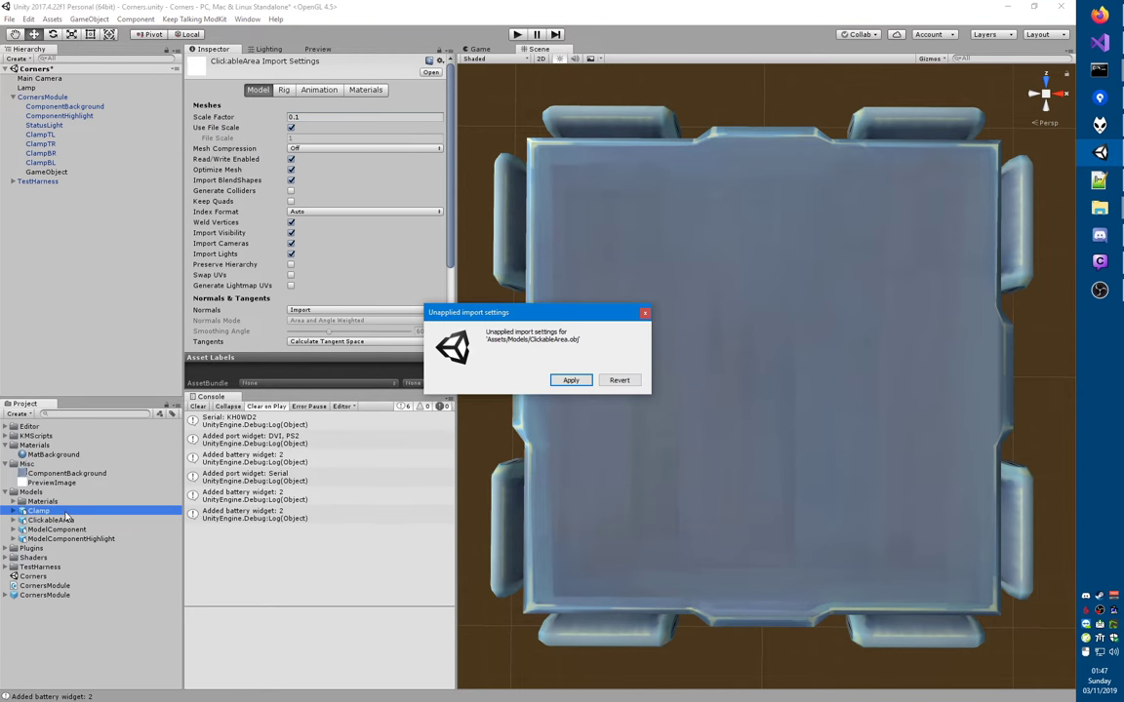
key("Return")
left_click(49, 520)
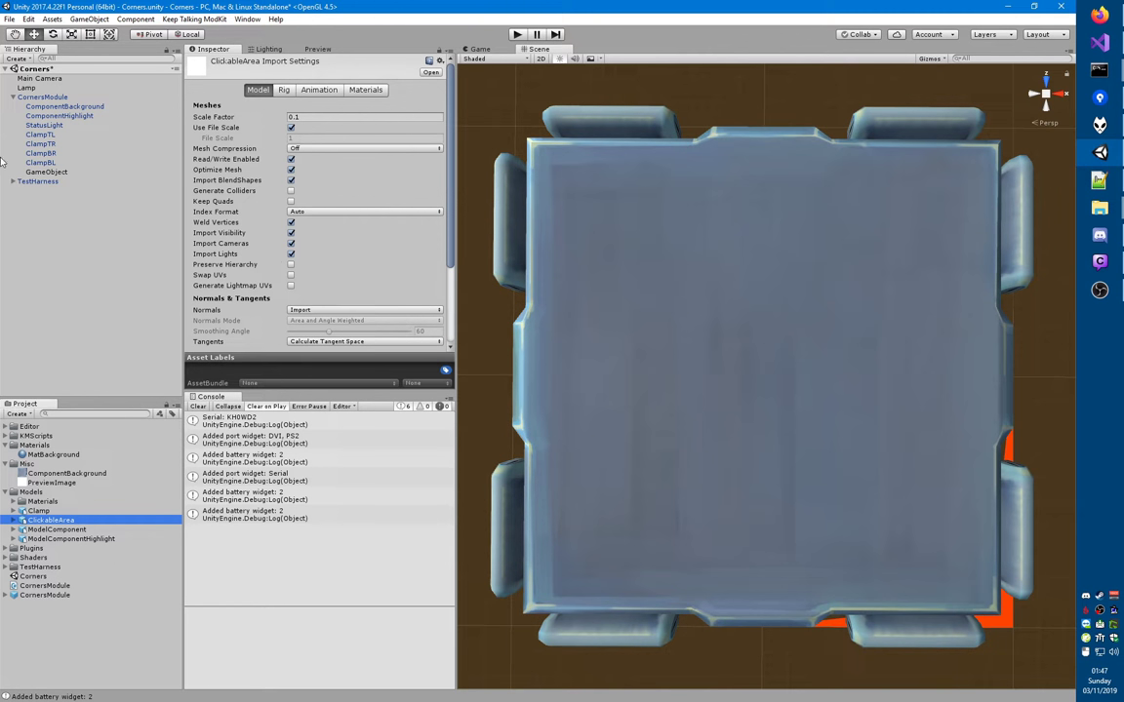
- Rename the GameObject under CornersModule to ClickableAreaBR
left_click(46, 172)
key("F2")
type("Cli")
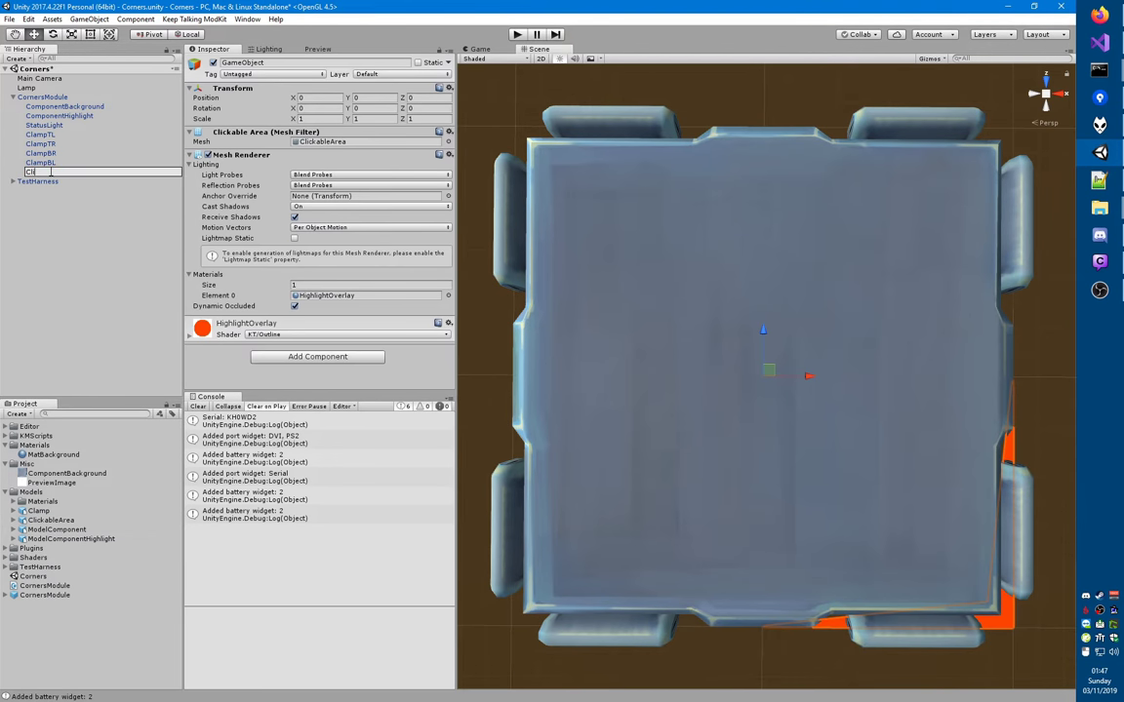
type("ckableAreaBR")
key("Return")
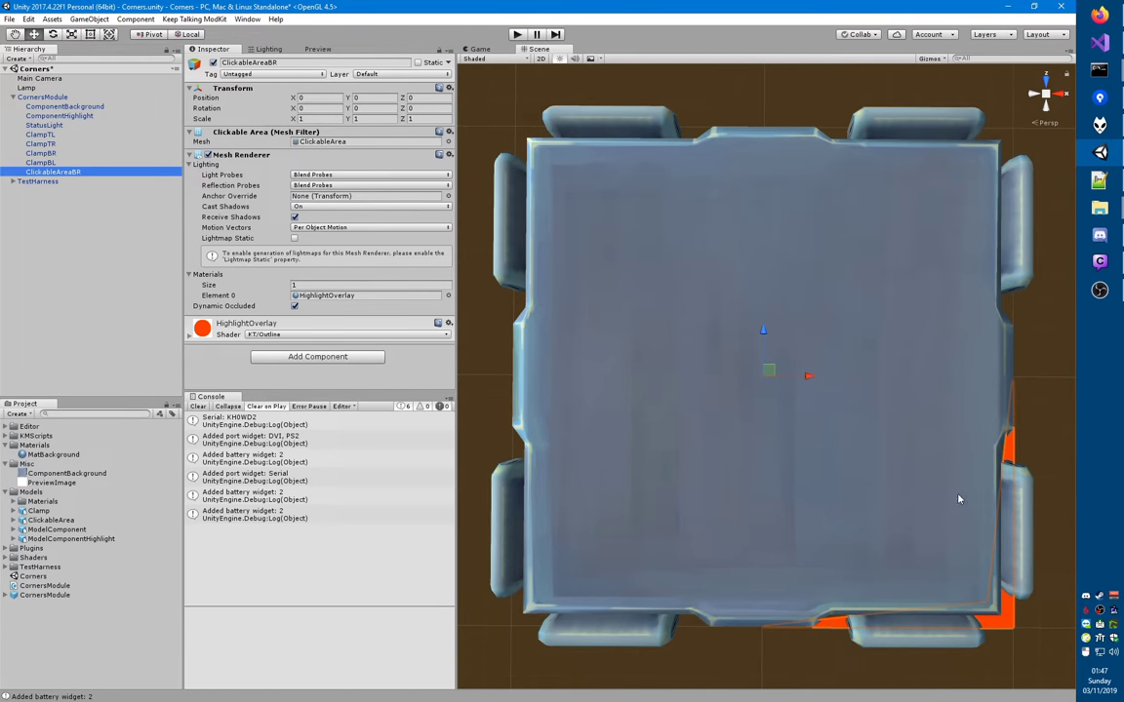
- Set ClickableAreaBR's Y position to 0.015 and its scale to 0.8 on all three axes
left_click(367, 96)
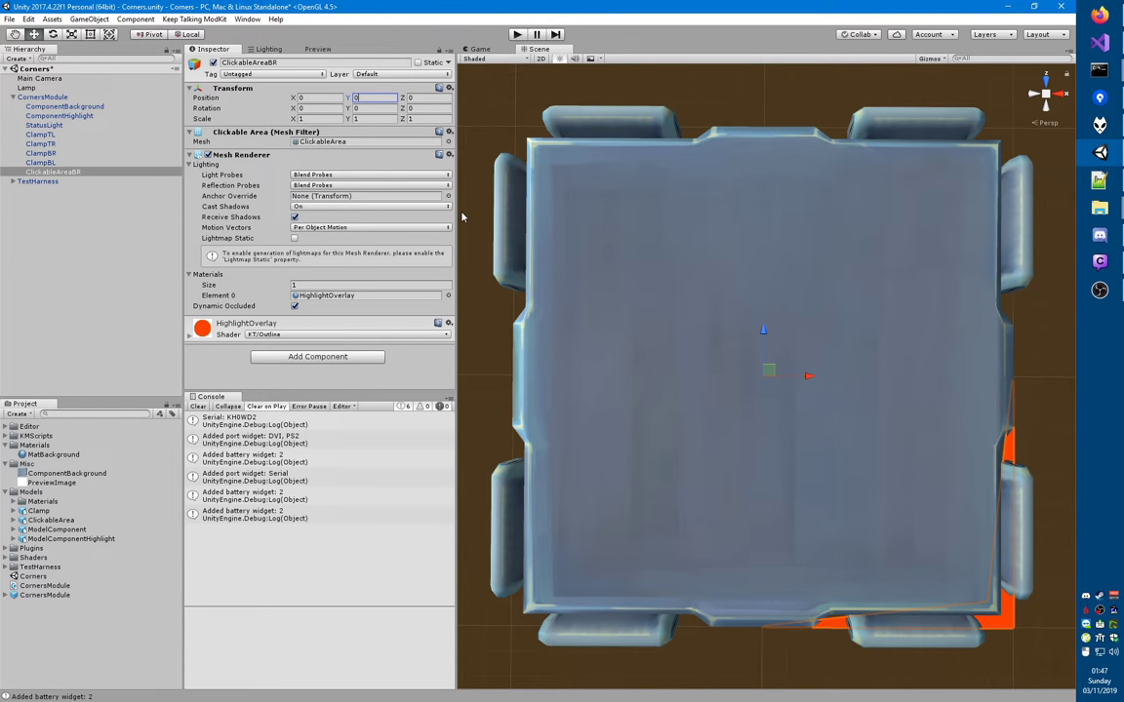
type("0015")
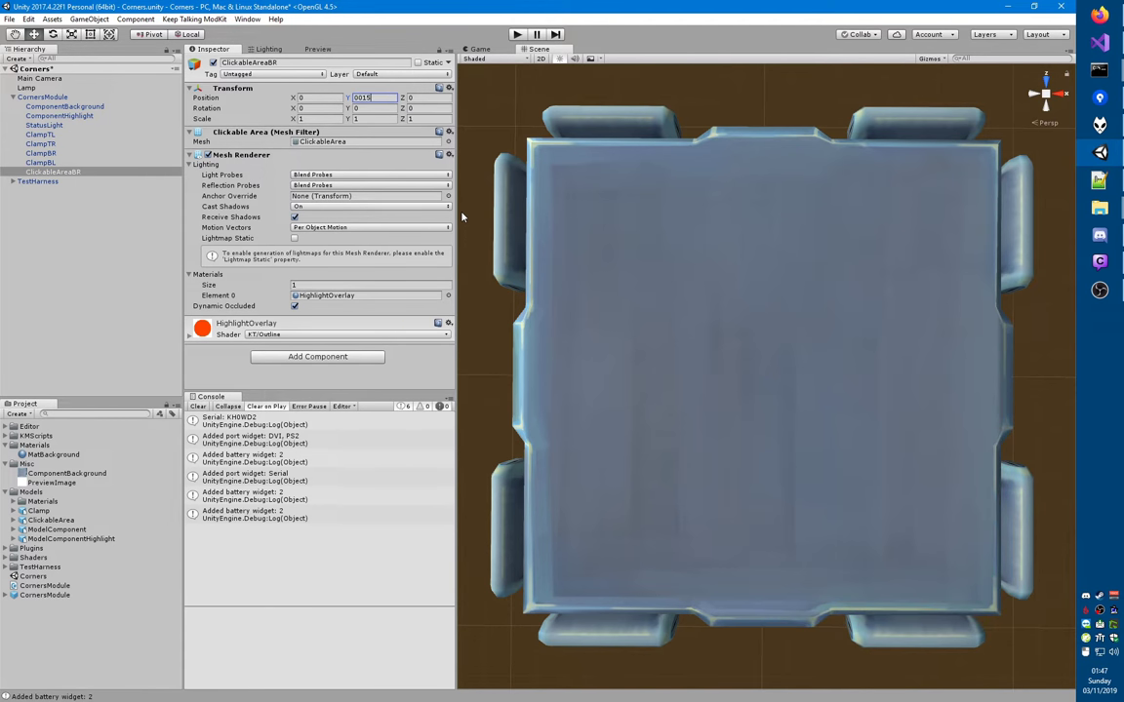
key("Left")
type(".")
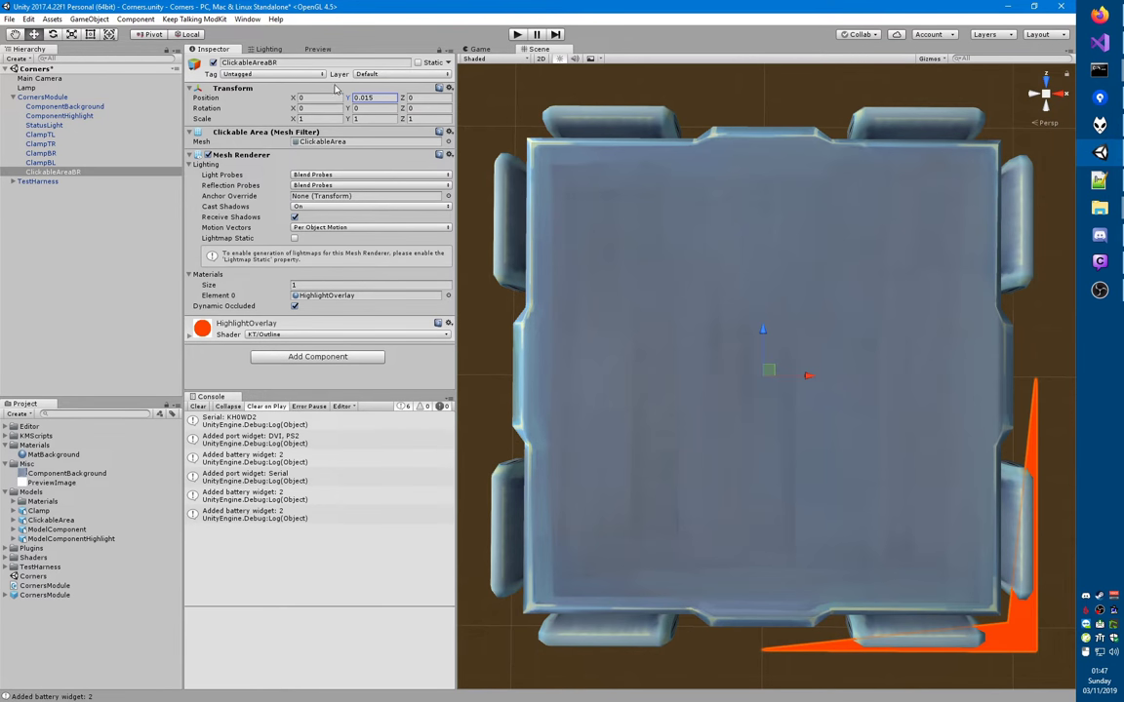
left_click(323, 119)
type(".9")
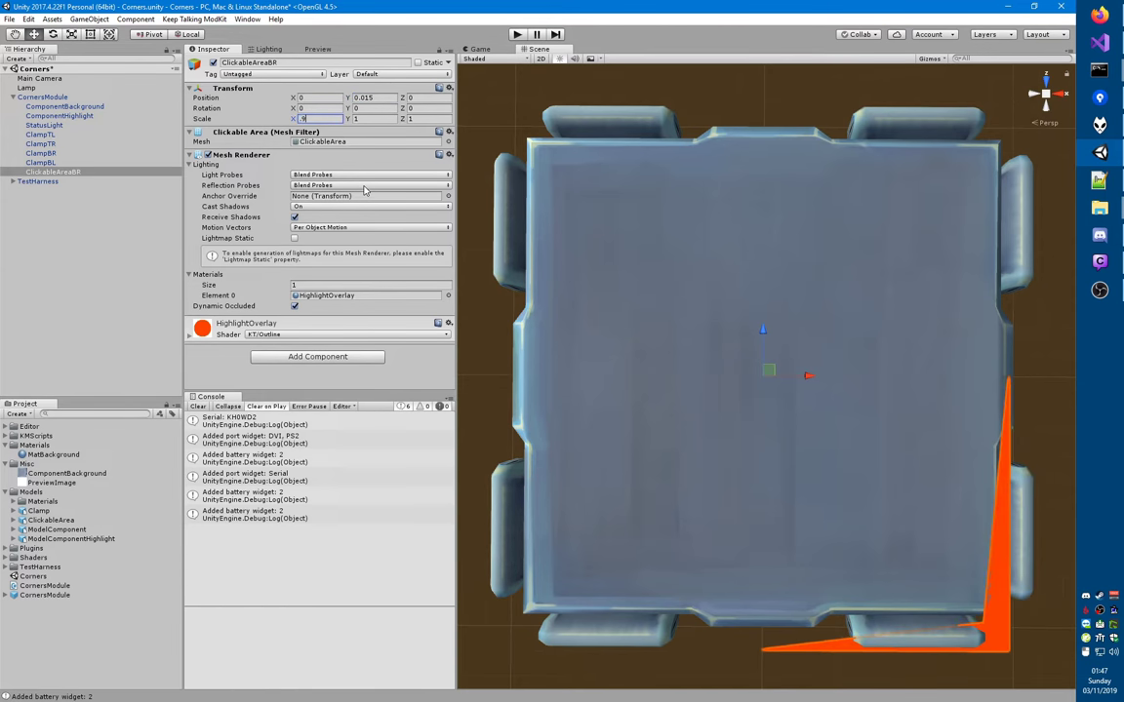
key("BackSpace")
type("8")
key("Tab")
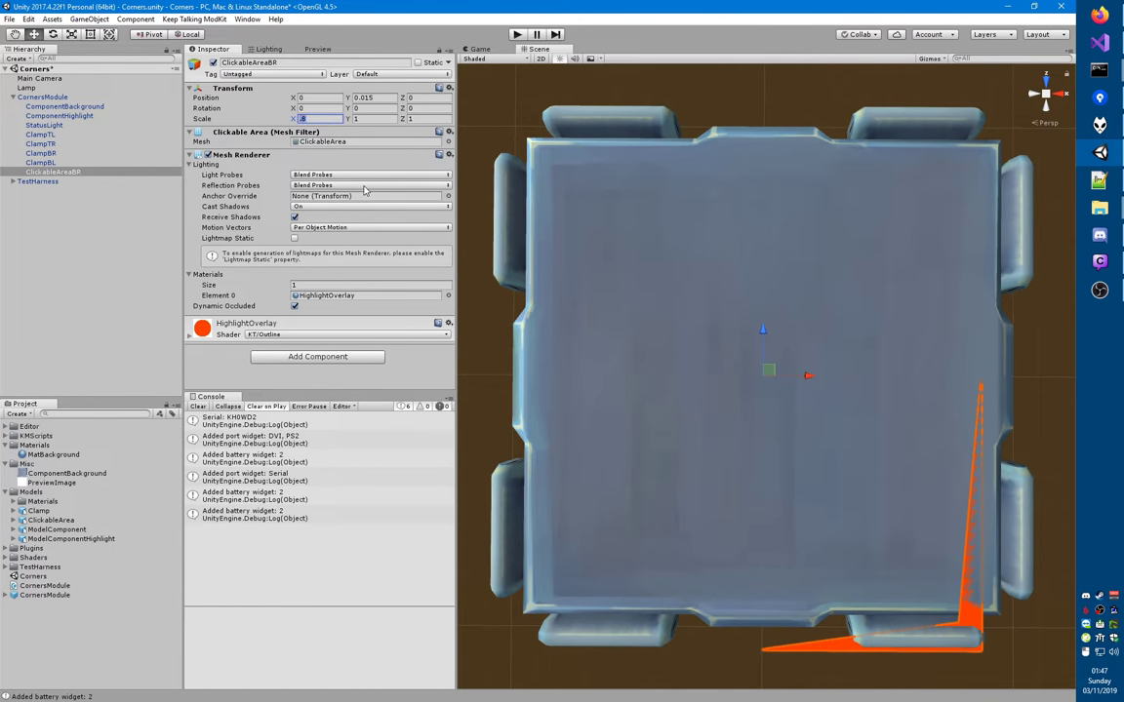
type(".8")
key("Tab")
type(".8")
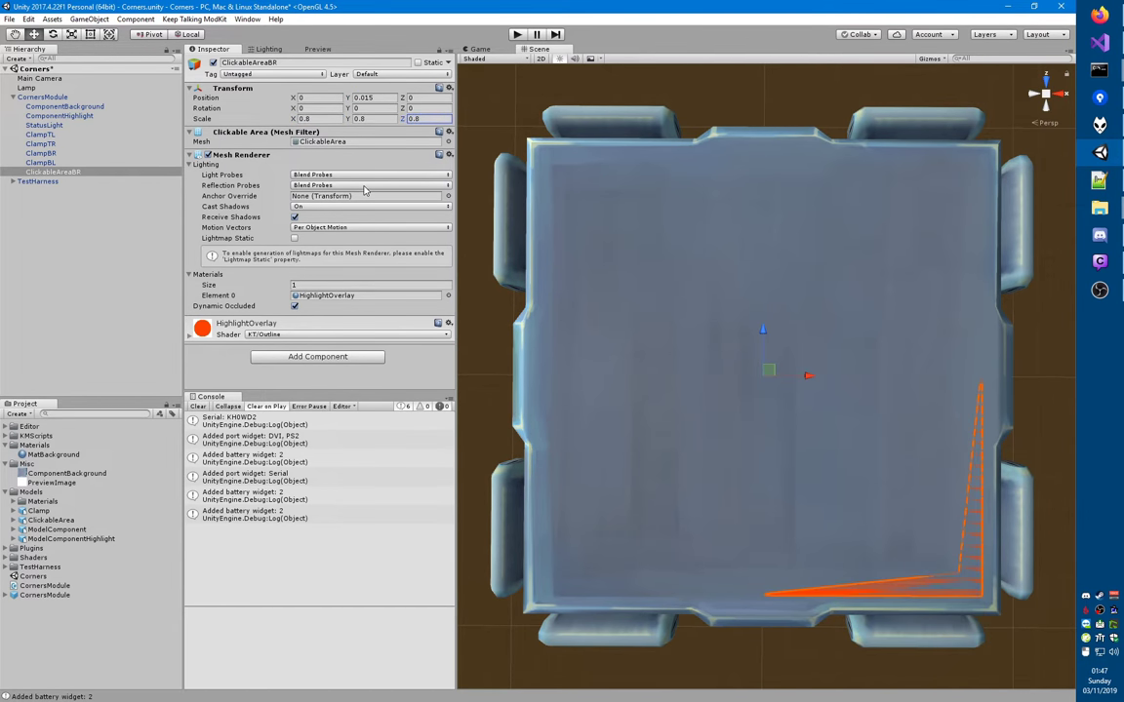
- Check ClickableAreaBR for flickering against the module surface and set its Y position to 0.01501
mouse_move(659, 459)
left_mouse_down("alt")
mouse_move(673, 450)
mouse_move(672, 478)
mouse_move(661, 464)
left_mouse_up("alt")
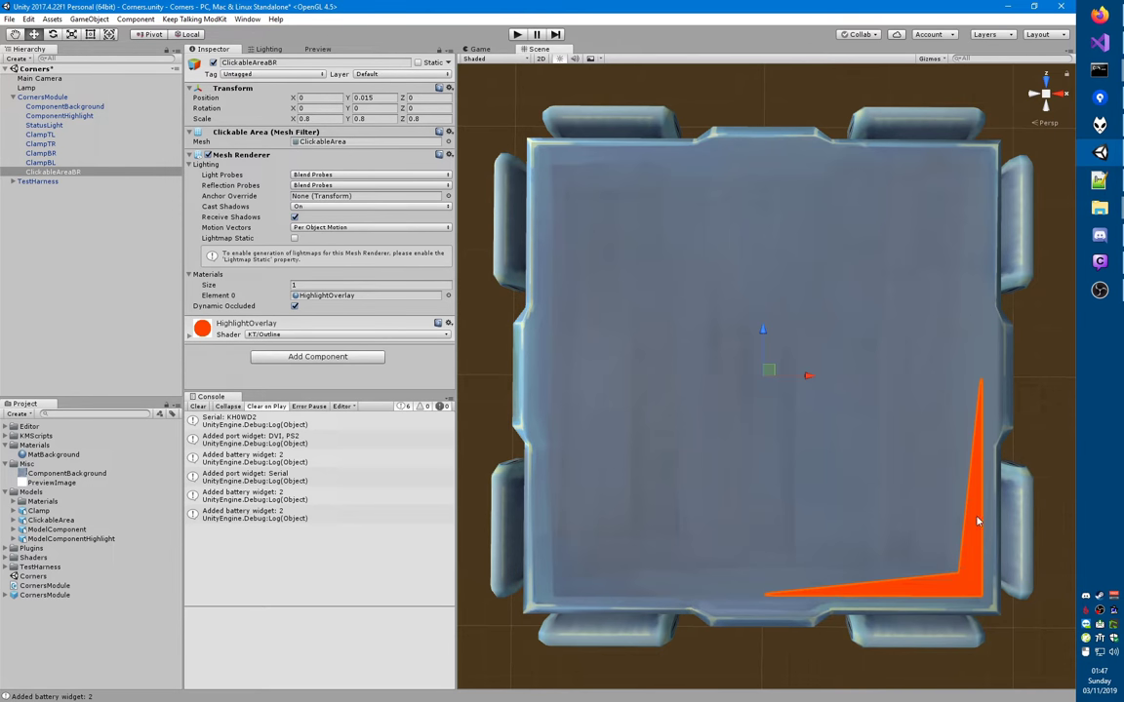
right_click_drag(835, 501, 831, 504)
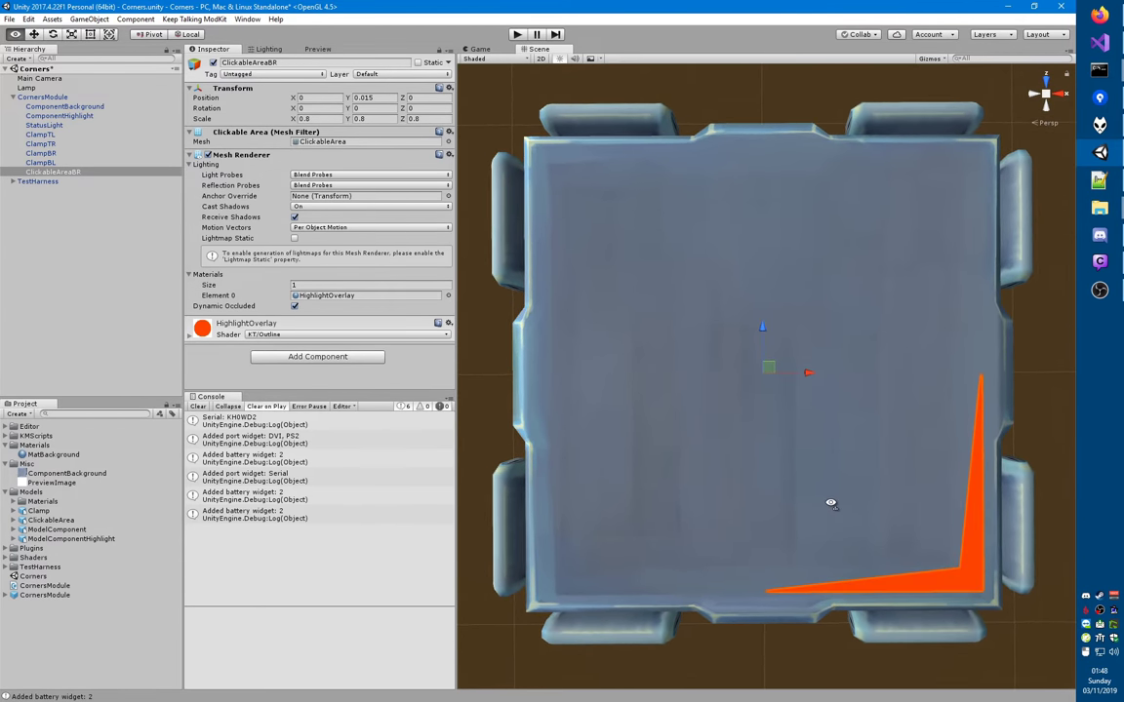
right_click_drag(831, 504, 831, 508)
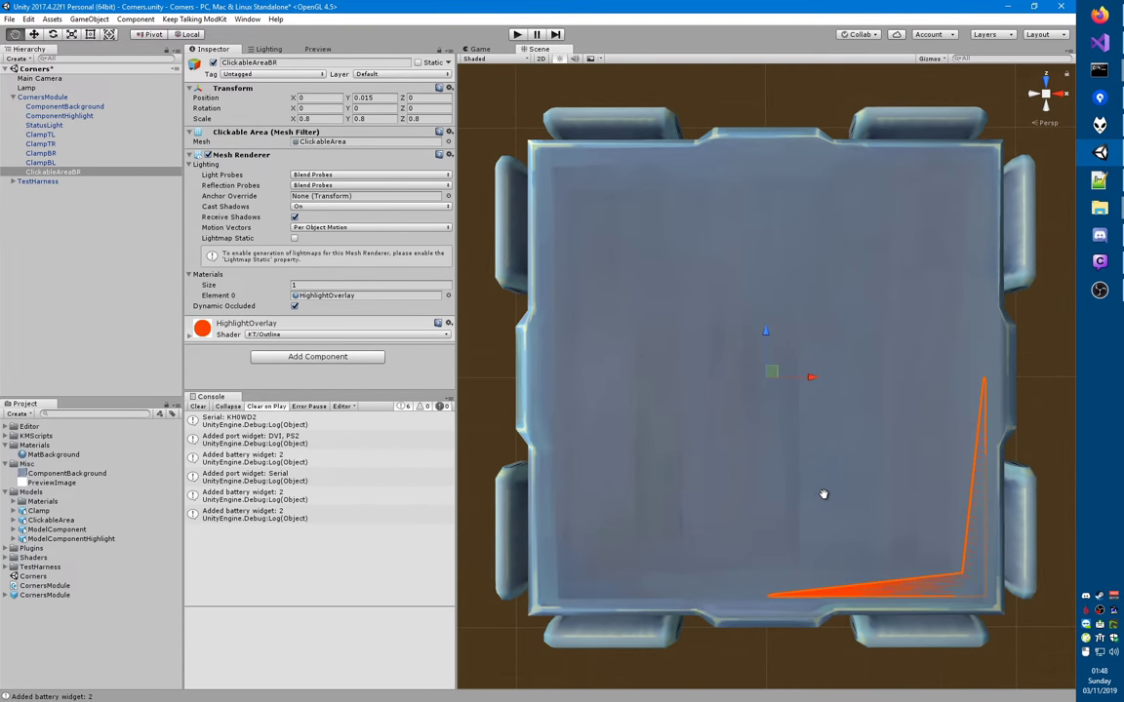
mouse_move(822, 494)
right_mouse_down()
mouse_move(829, 501)
mouse_move(808, 484)
mouse_move(827, 495)
right_mouse_up()
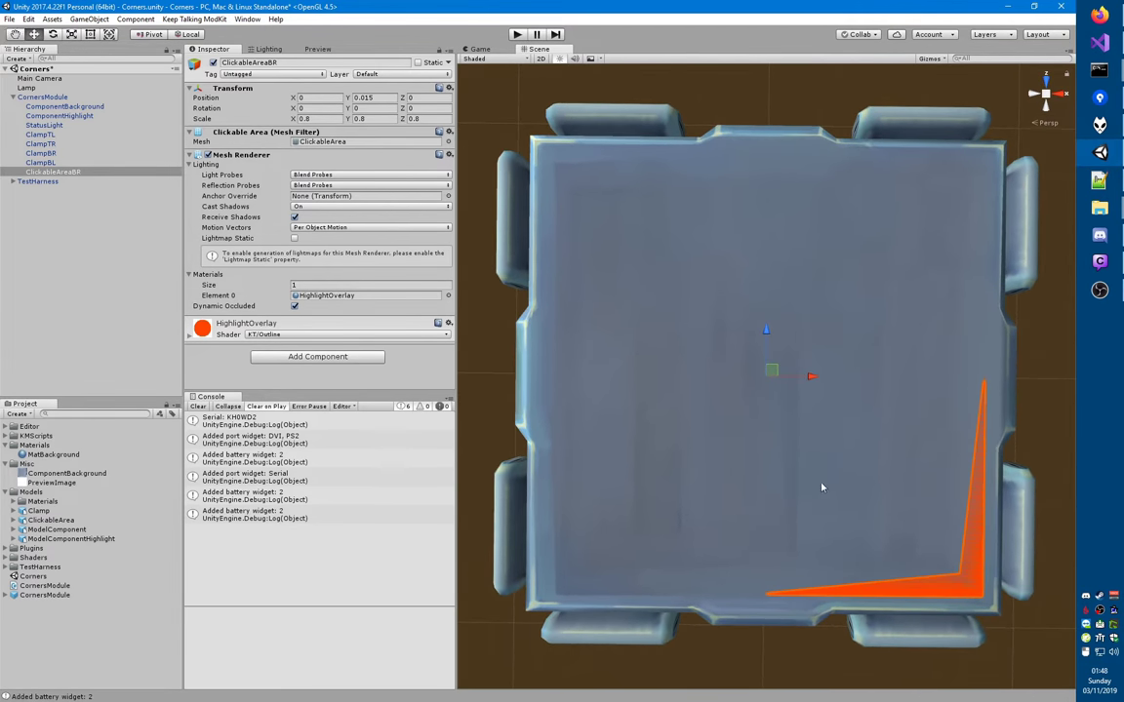
middle_click_drag(811, 475, 812, 482)
right_click_drag(812, 482, 816, 487)
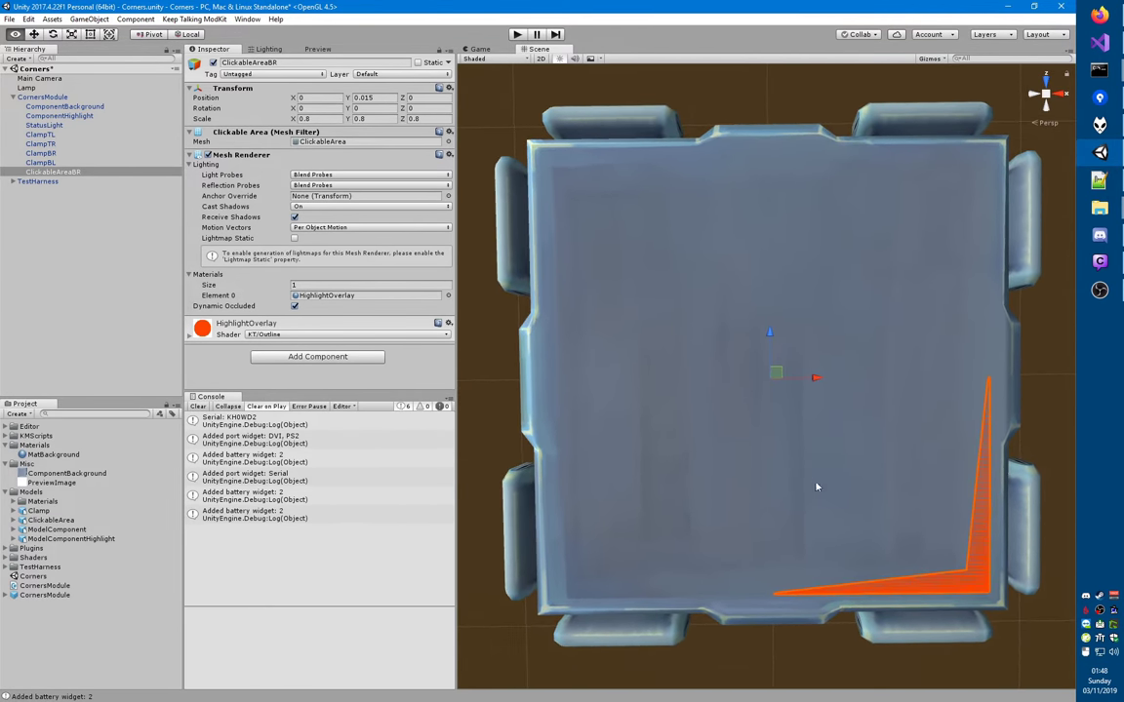
left_click(373, 98)
type("0.01501")
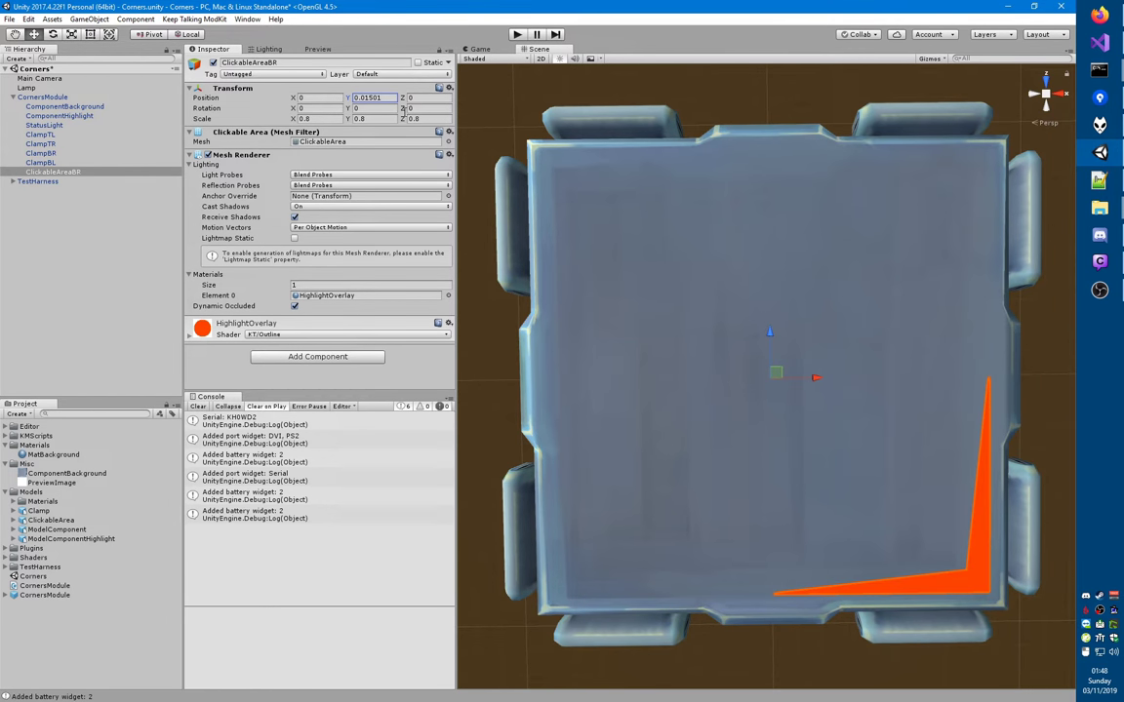
- Apply the changes to the CornersModule prefab, save the scene, and reselect ClickableAreaBR
left_click(43, 143)
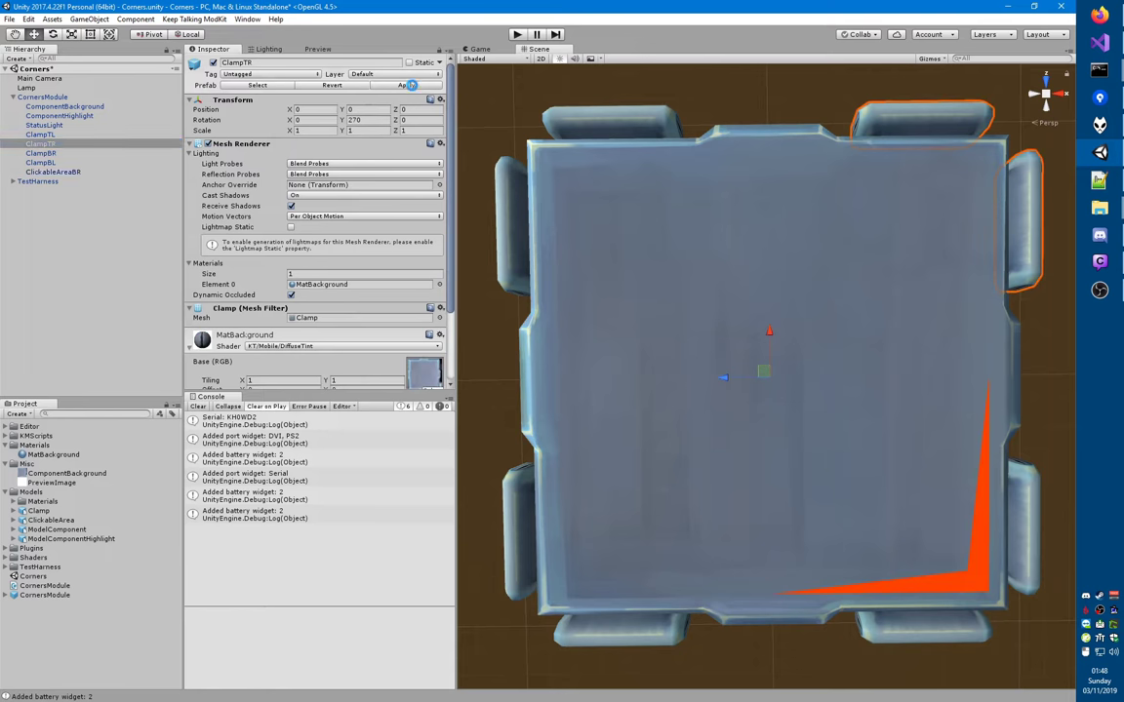
left_click(54, 172)
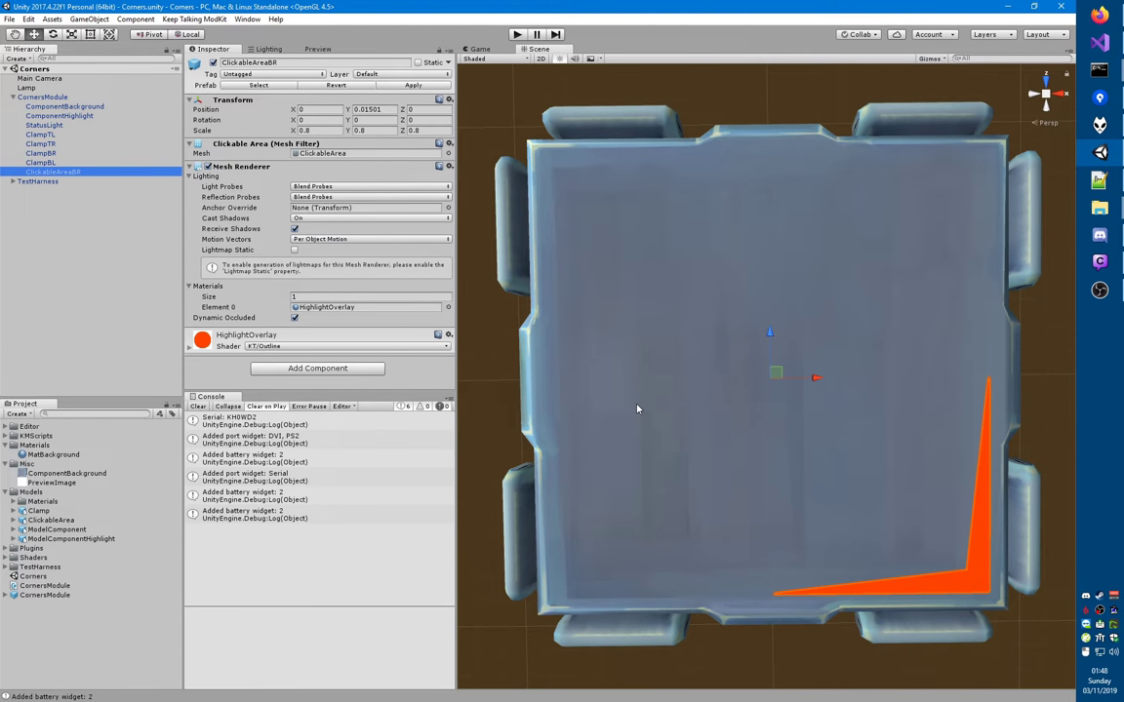
- In Notepad++, change the third vertex of ClickableArea.obj to -0.8 0 -0.8, save the file, and return to Unity
key("alt+Tab")
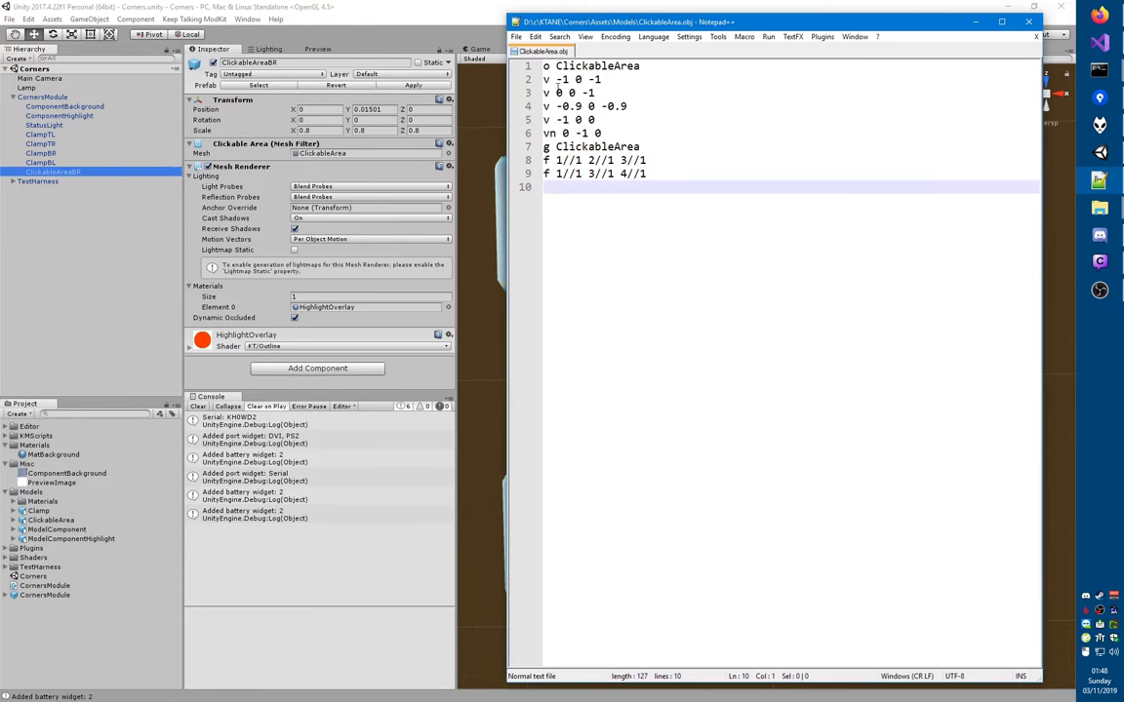
left_click_drag(627, 106, 562, 107)
left_click(578, 109)
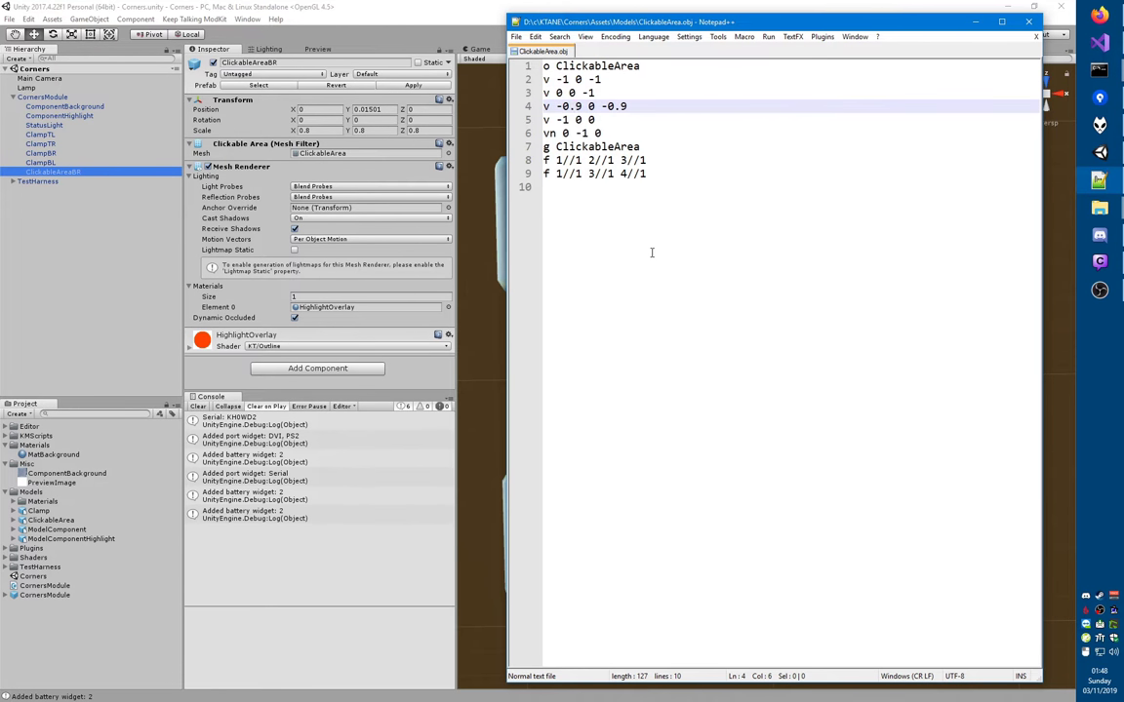
key("Delete")
type("8")
key("Delete")
key("End")
key("BackSpace")
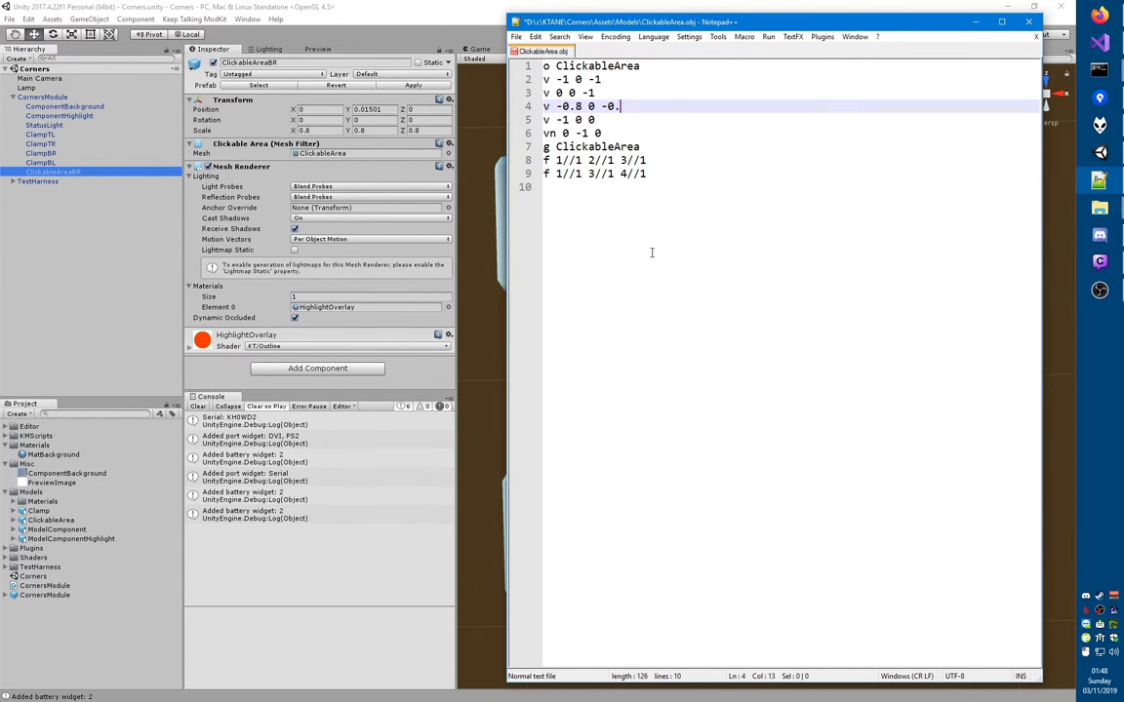
type("8")
key("ctrl+s")
key("alt+Tab")
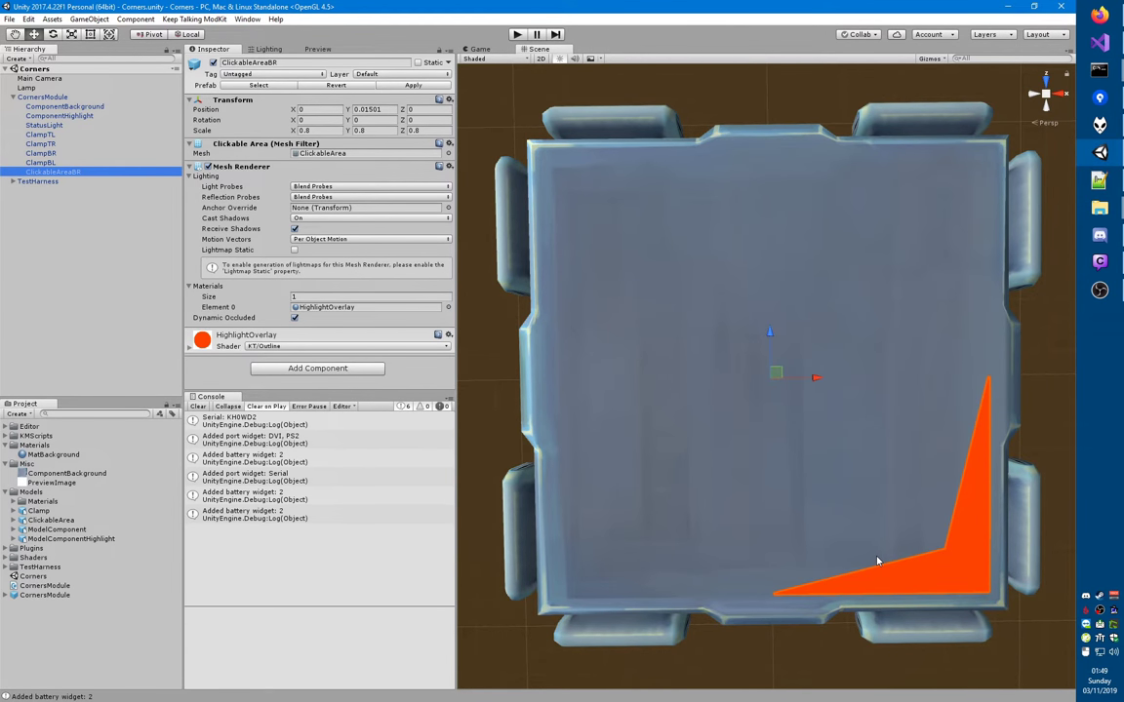
- Switch to Notepad++ and open the recently used Corners.html manual file
key("alt+Tab")
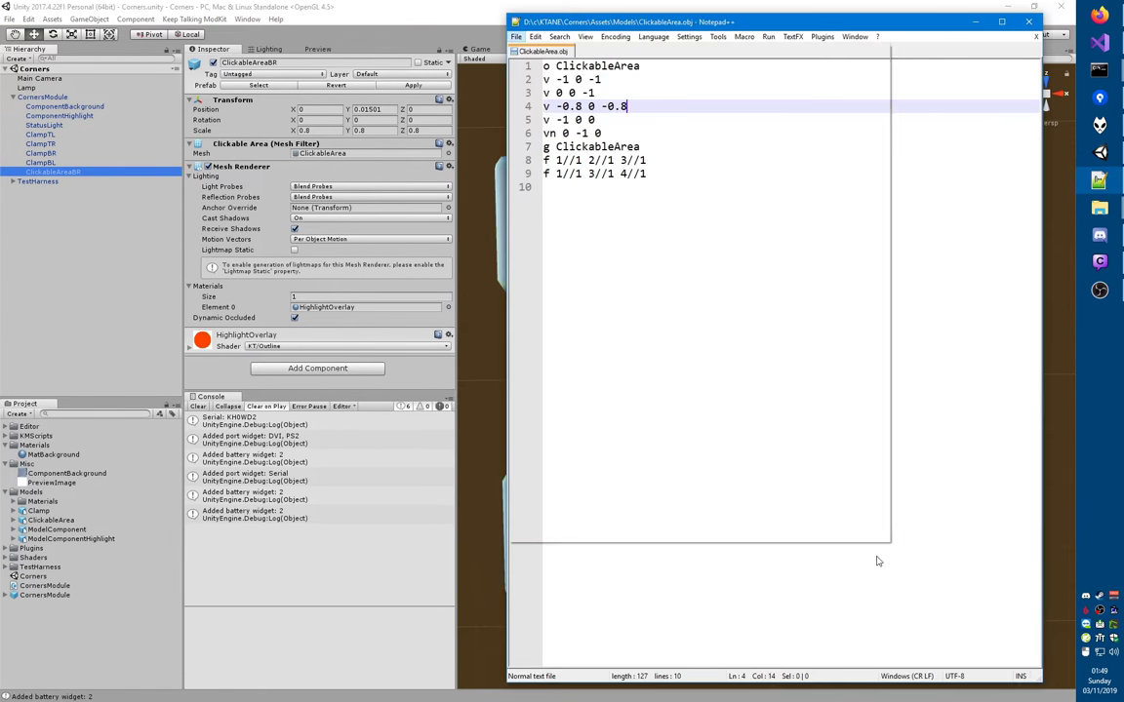
key("alt+f")
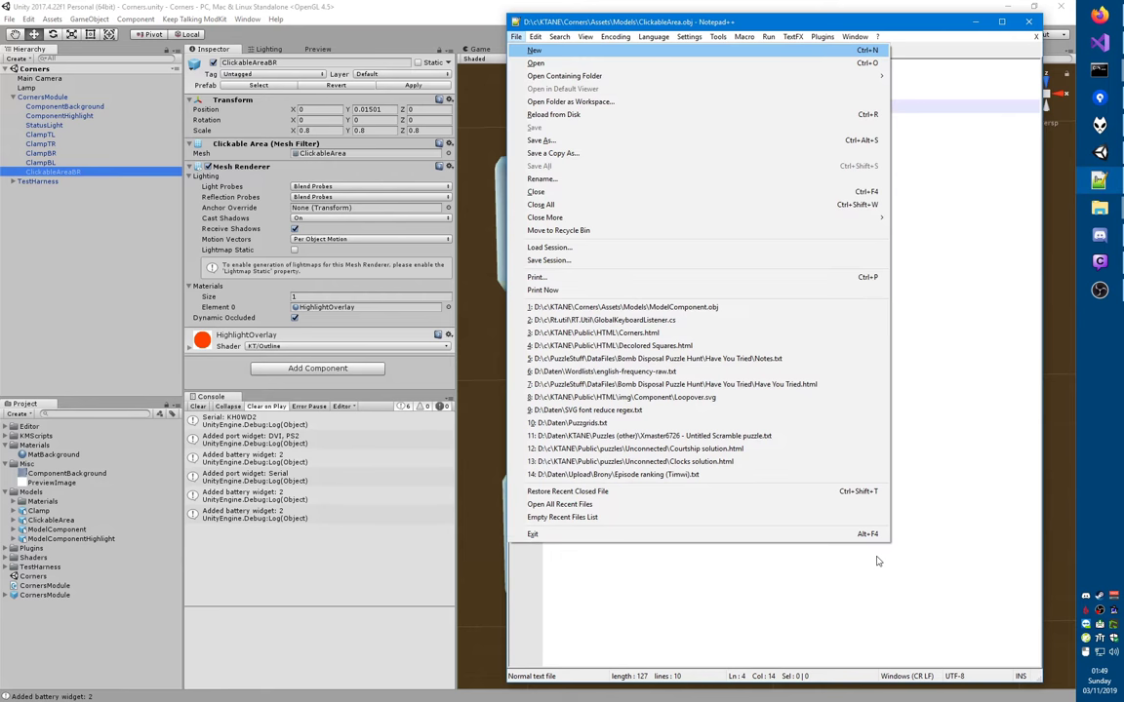
left_click(688, 332)
left_click(688, 335)
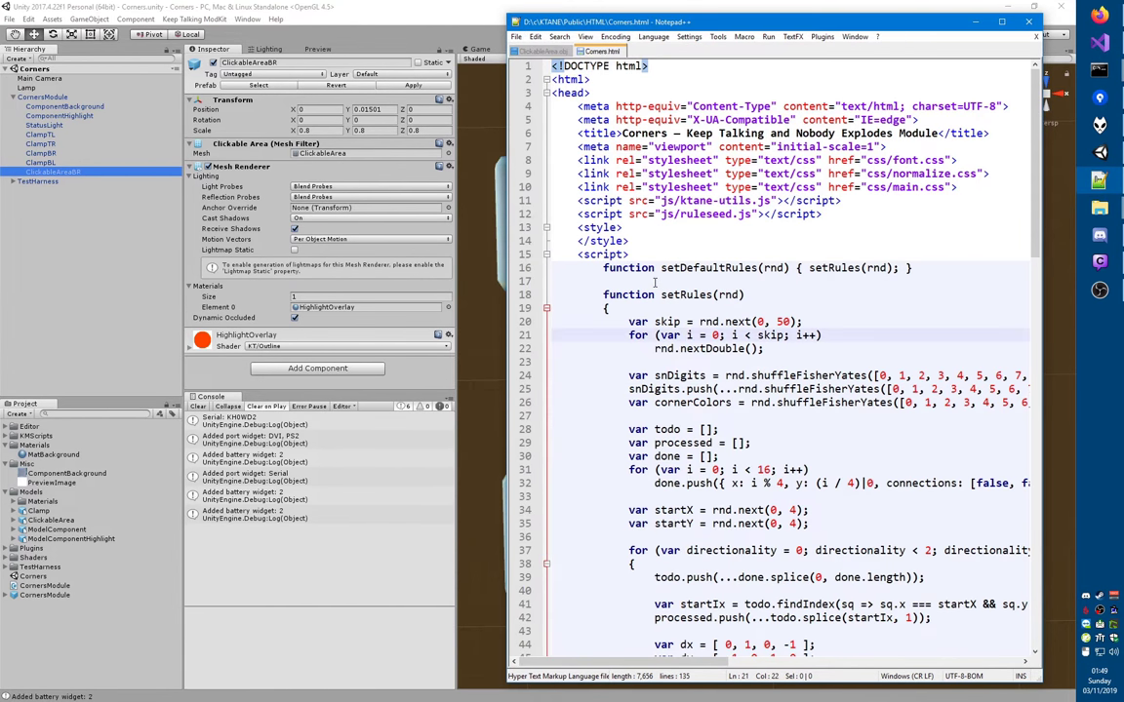
- Examine the coordinates of the coloured corner's SVG path in the flowchart-drawing code of Corners.html
key("ctrl+Up")
scroll(724, 332, "down", 4)
key("super+Up")
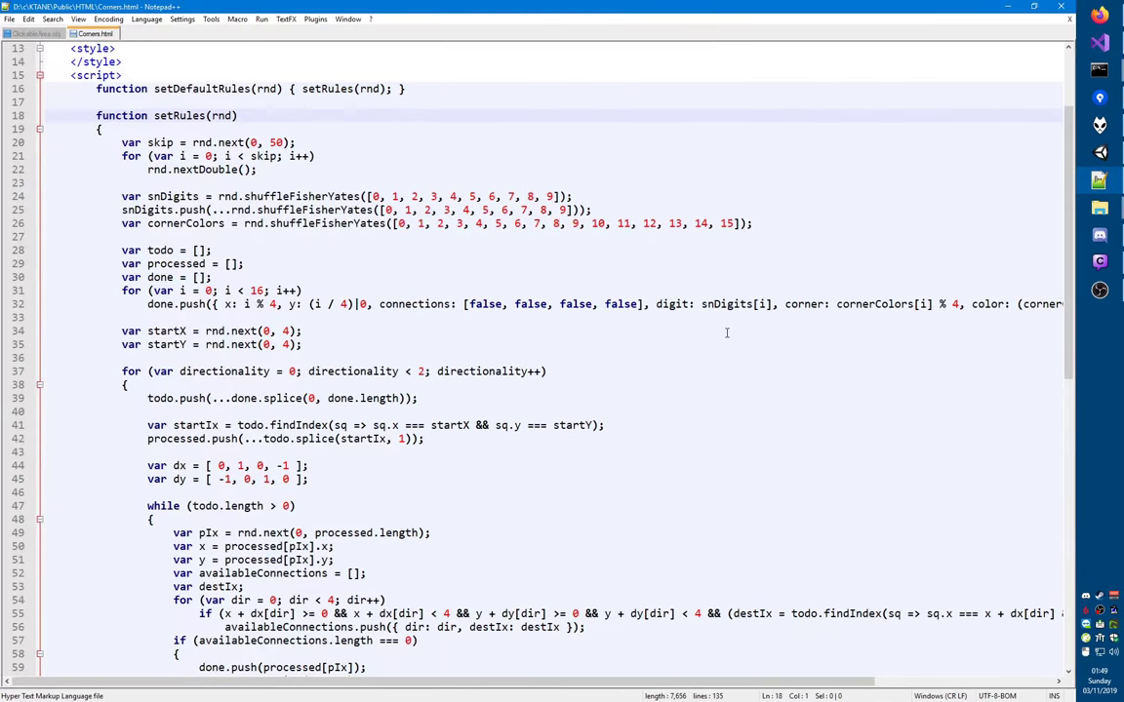
key("super+Down")
scroll(682, 304, "down", 1)
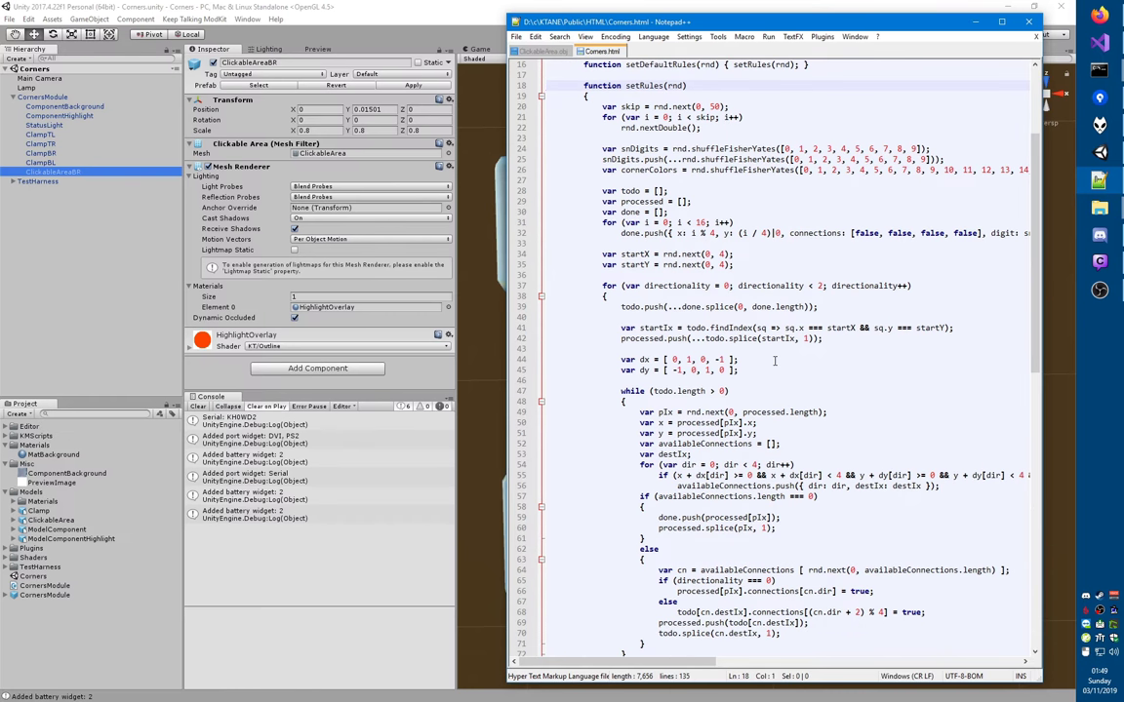
left_click(717, 245)
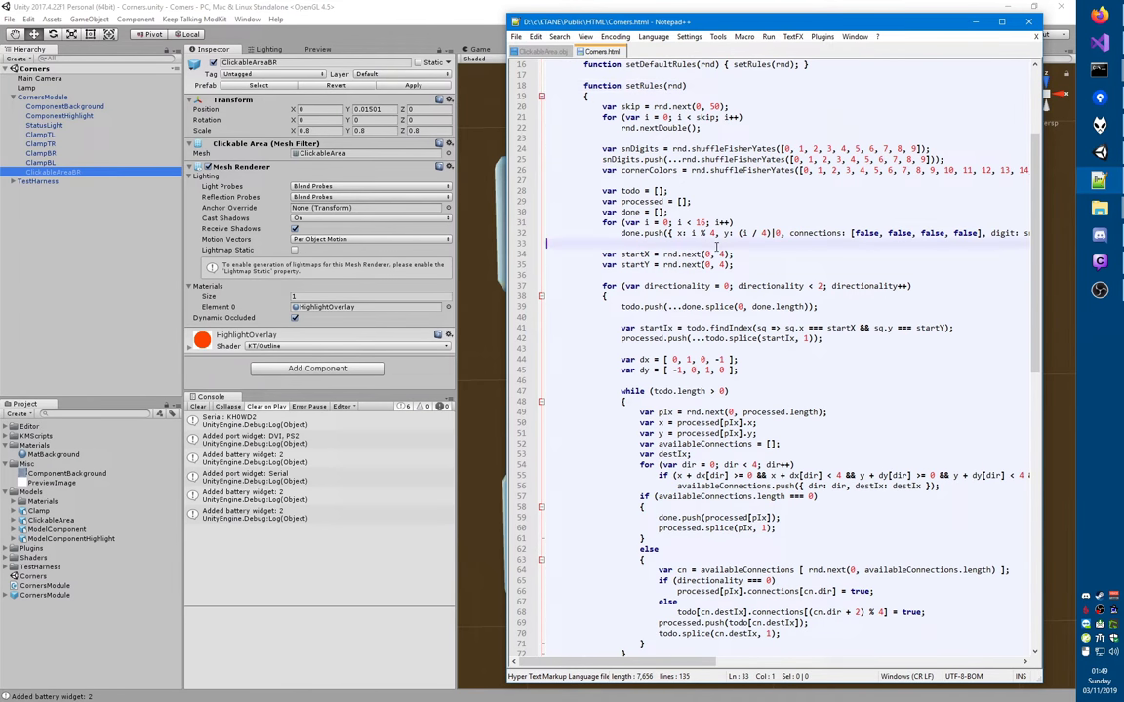
scroll(717, 247, "down", 9)
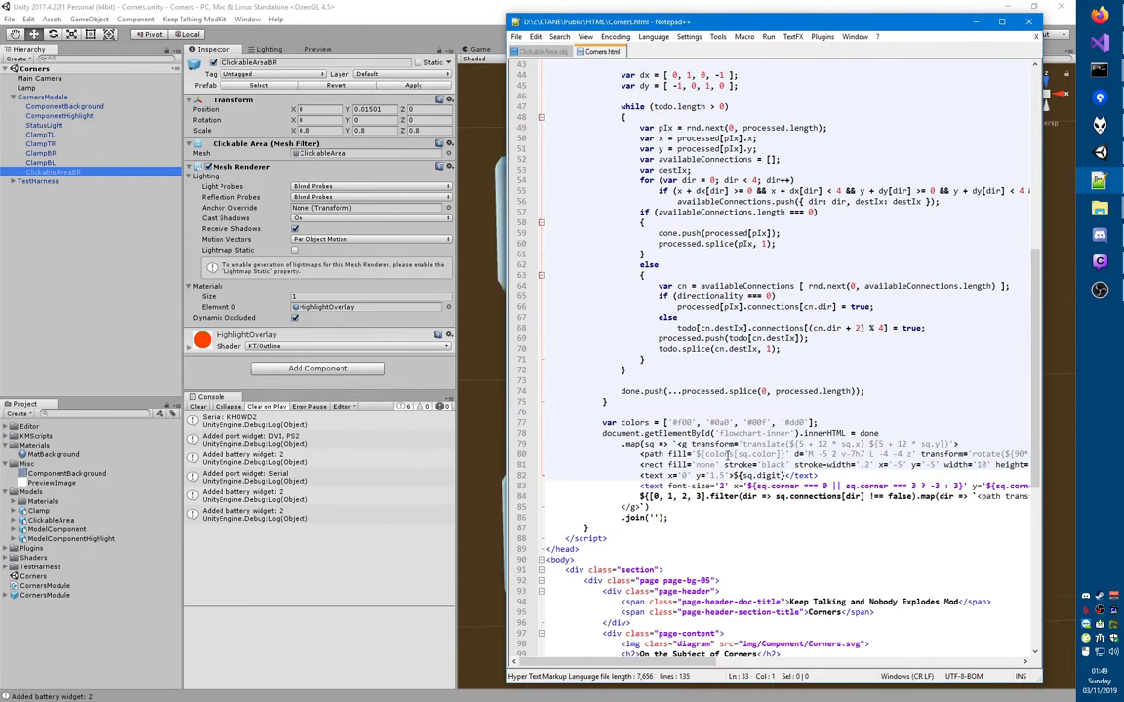
triple_click(860, 456)
mouse_move(912, 456)
left_mouse_down()
mouse_move(818, 455)
mouse_move(912, 456)
left_mouse_up()
left_click(818, 455)
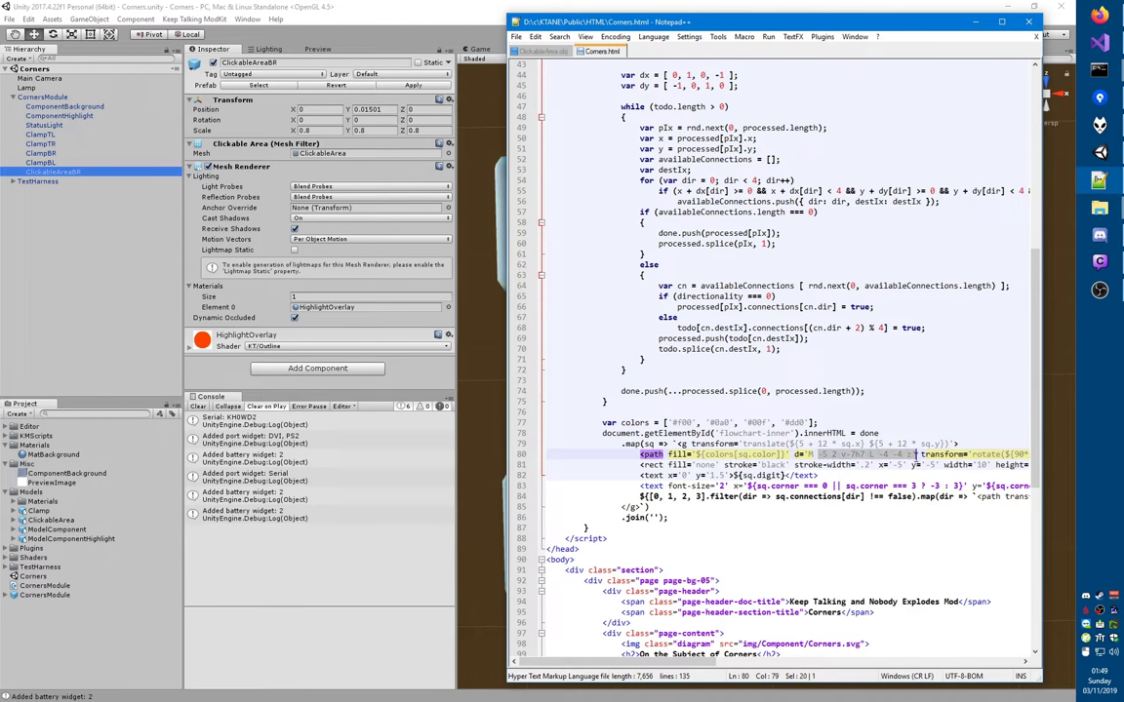
left_click(915, 456)
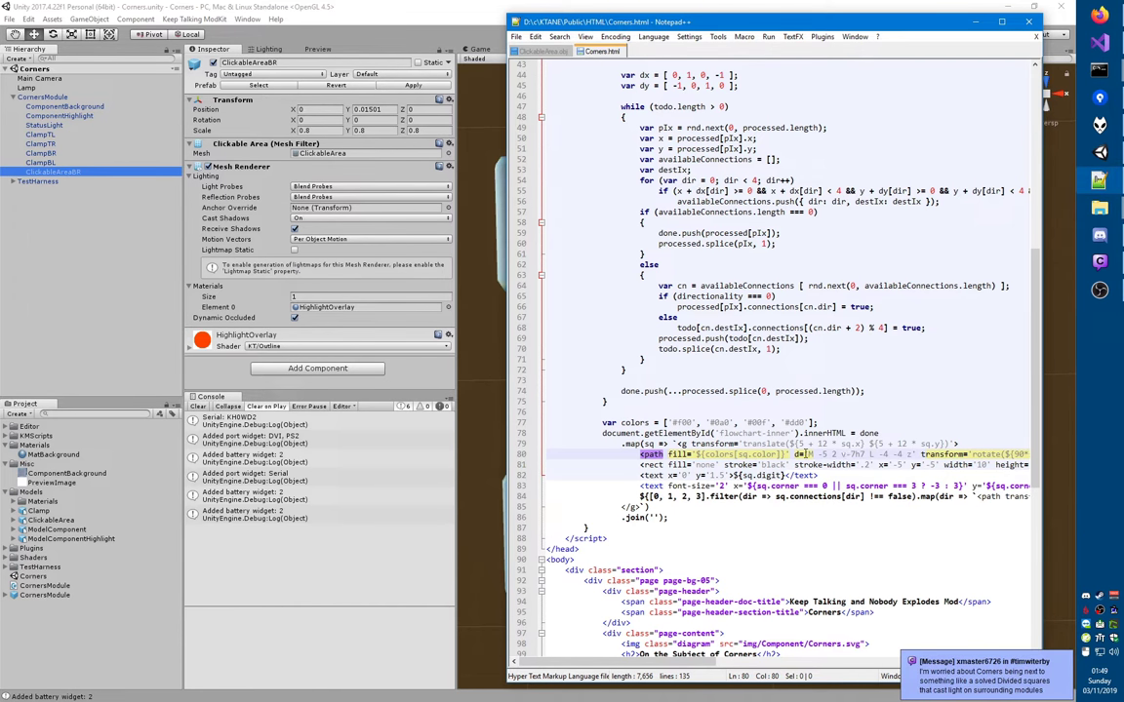
left_click(807, 455)
left_click_drag(832, 455, 817, 455)
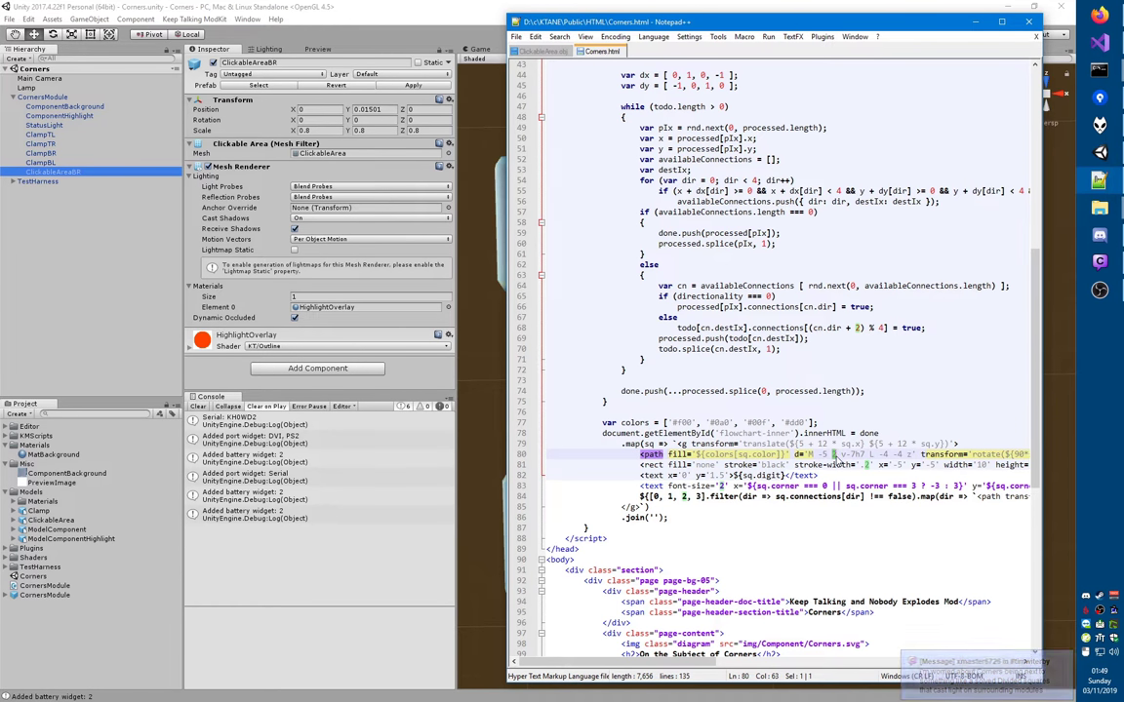
left_click_drag(838, 456, 833, 455)
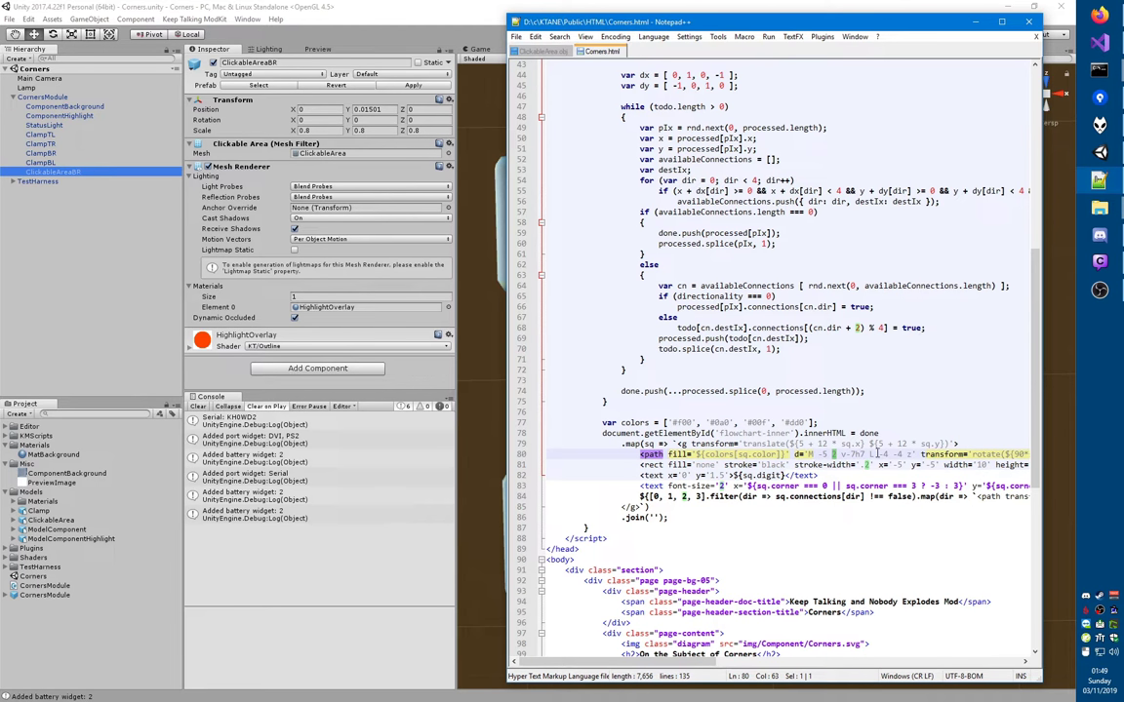
left_click_drag(880, 455, 901, 455)
left_click(833, 454)
mouse_move(874, 455)
left_mouse_down()
mouse_move(905, 458)
mouse_move(875, 455)
left_mouse_up()
- Compare the corner shape in Unity with the Corners manual page in Firefox, and return to ClickableArea.obj in Notepad++
left_click(381, 6)
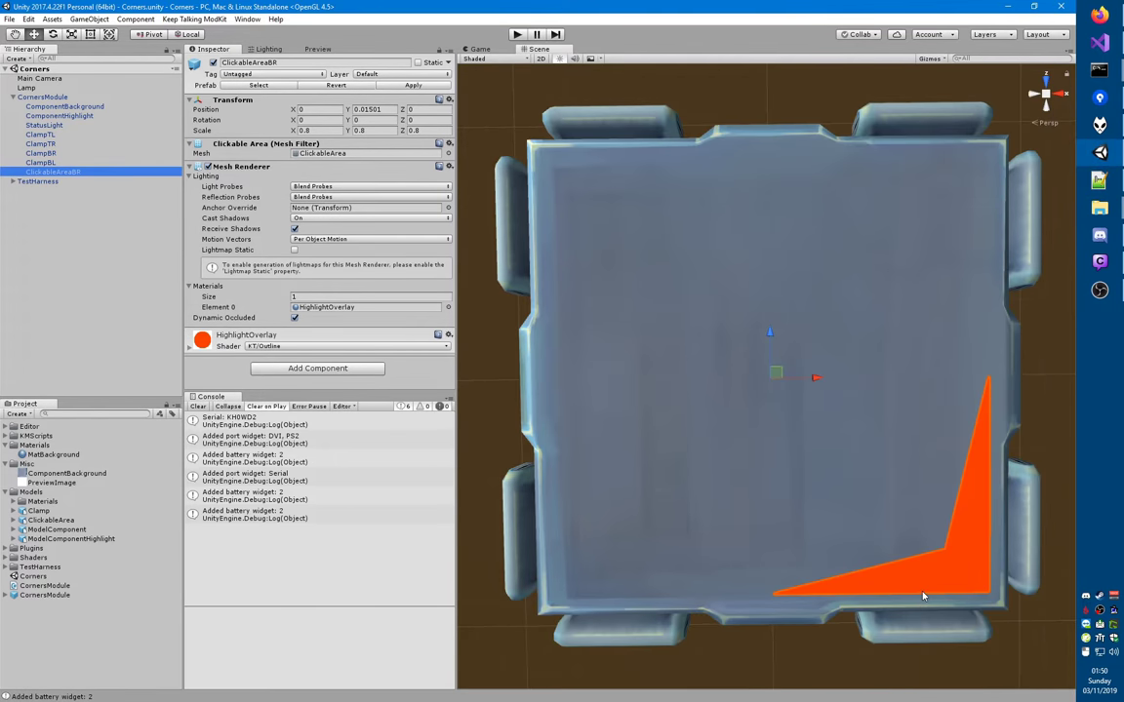
key("alt+Tab")
key("alt+Tab")
key("alt+Tab")
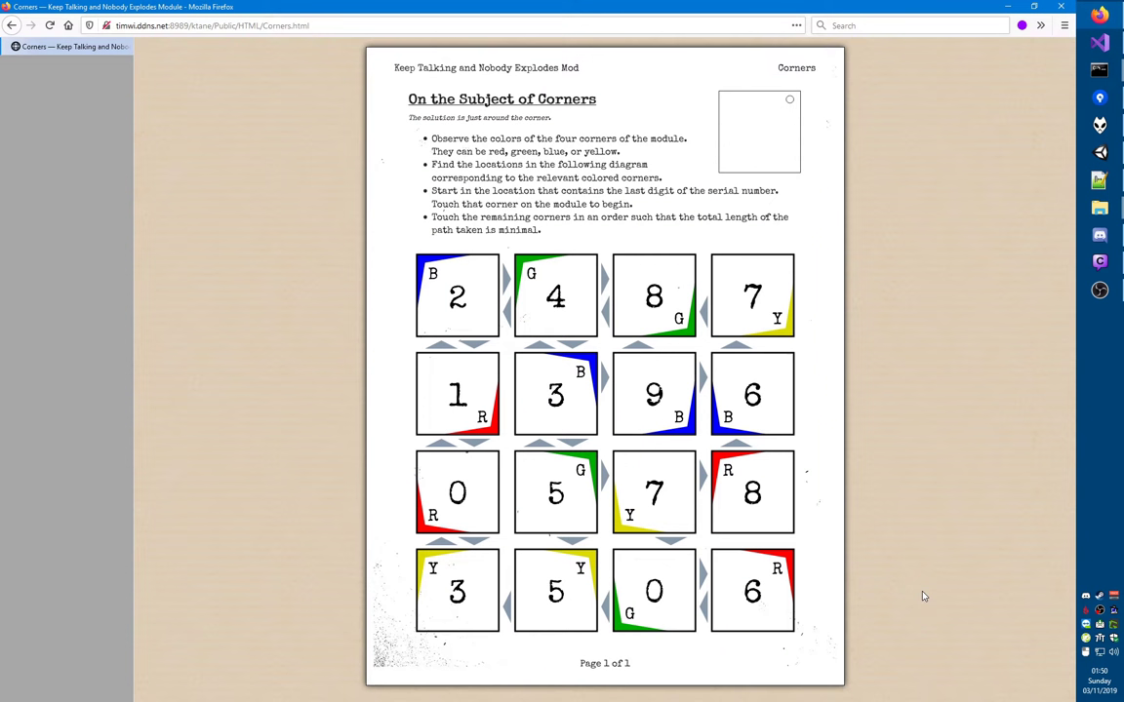
key("alt+Tab")
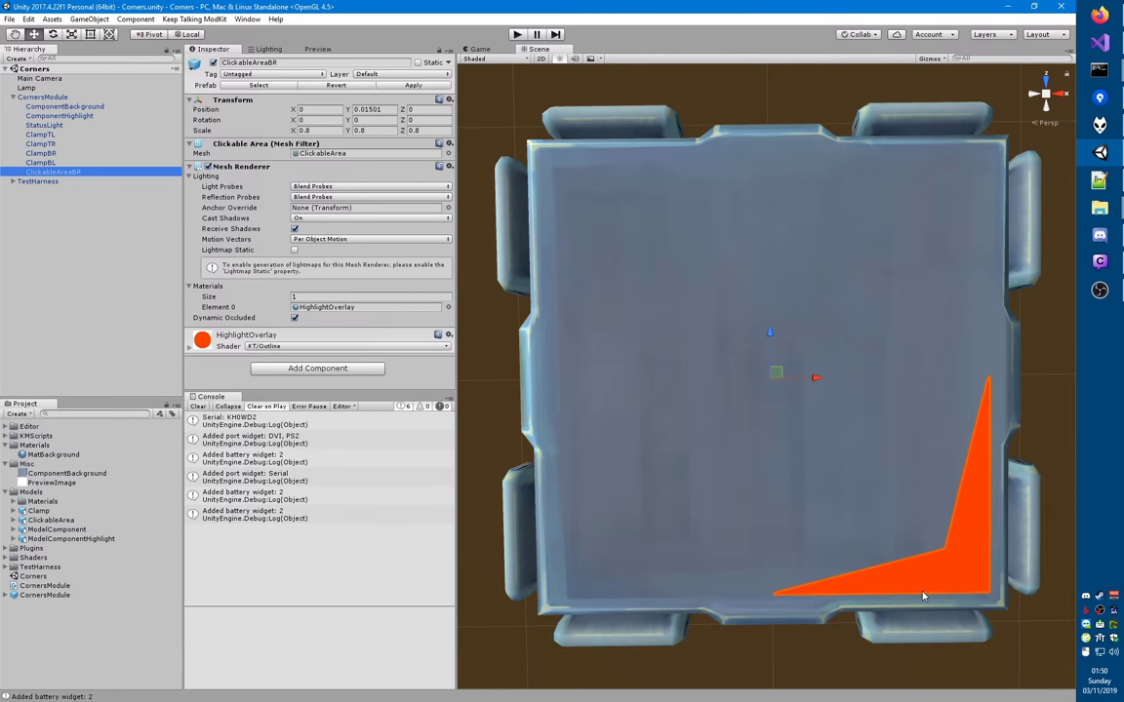
key("alt+Tab")
key("ctrl+Tab")
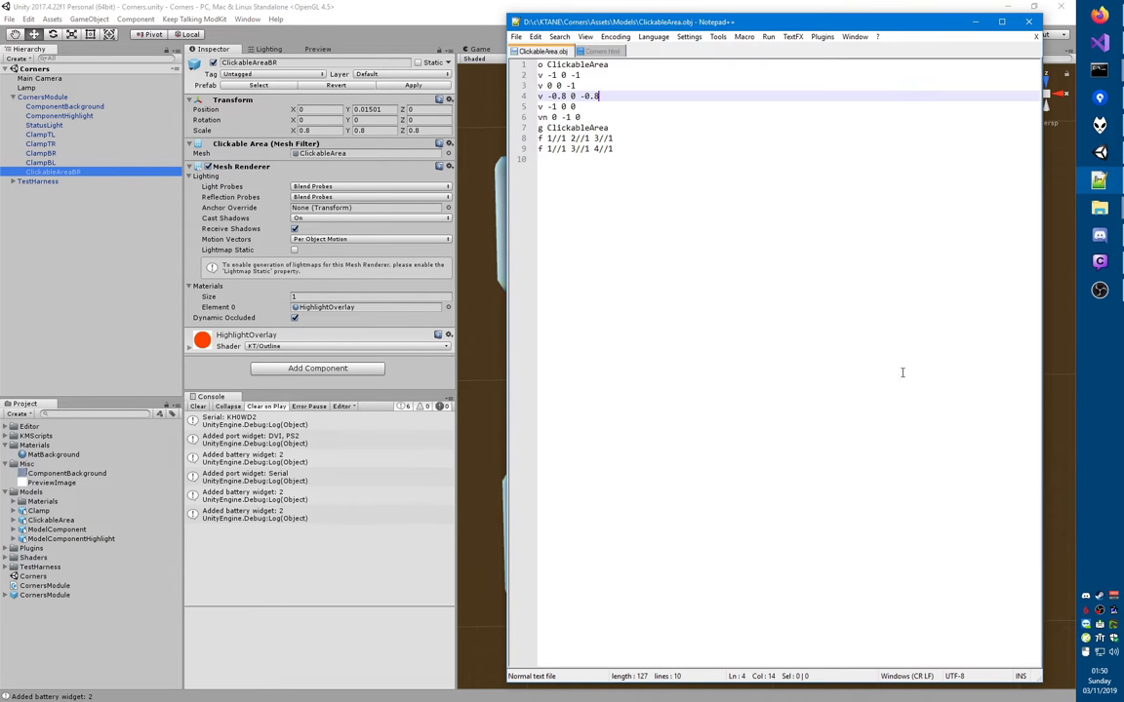
- Change the third vertex of ClickableArea.obj to -0.825 0 -0.825 and save the file
key("Left")
key("Left")
type("25")
key("End")
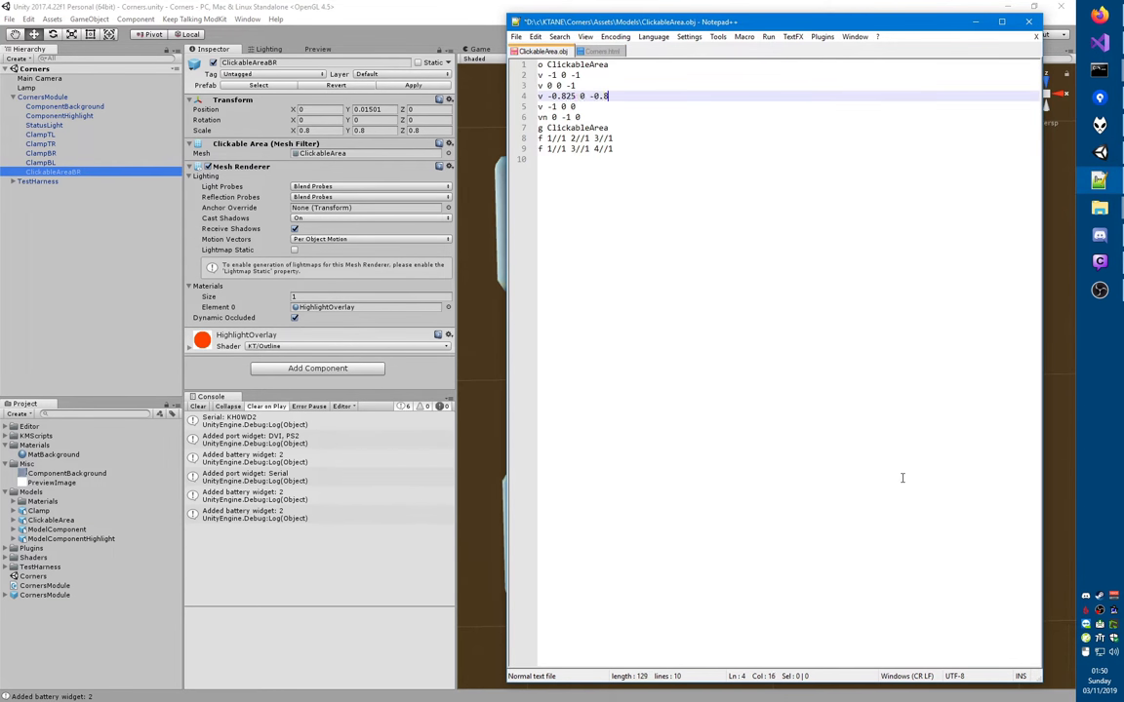
type("25")
key("ctrl+s")
key("alt+Tab")
key("alt+Tab")
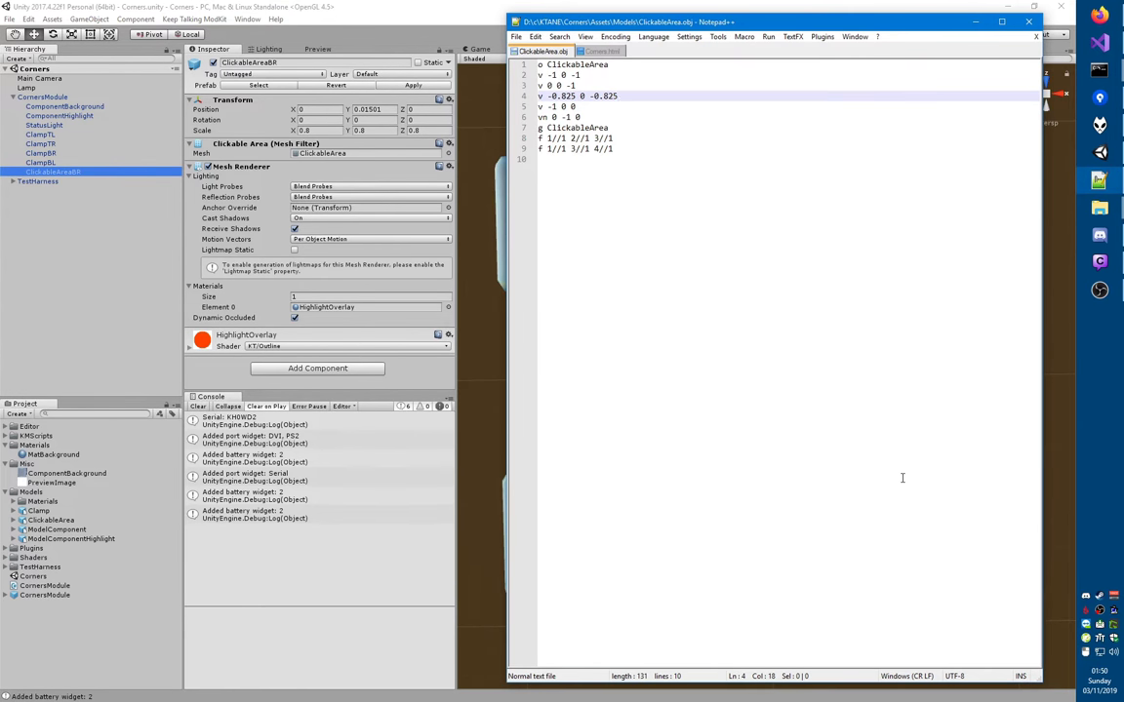
- Set the third vertex of ClickableArea.obj to -0.83 0 -0.83, remove the trailing blank line, save, and return to Unity
key("BackSpace")
key("BackSpace")
type("3")
key("ctrl+End")
key("BackSpace")
key("Up")
key("Up")
key("Up")
key("Up")
key("Up")
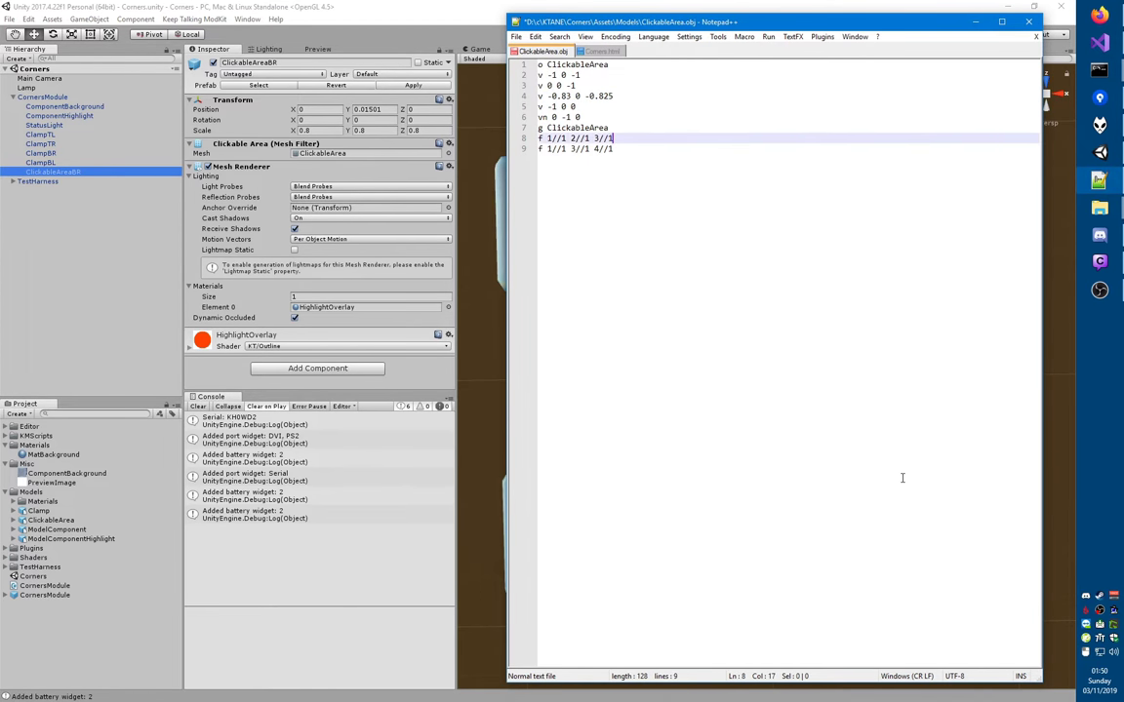
key("BackSpace")
key("BackSpace")
type("3")
key("ctrl+s")
key("alt+Tab")
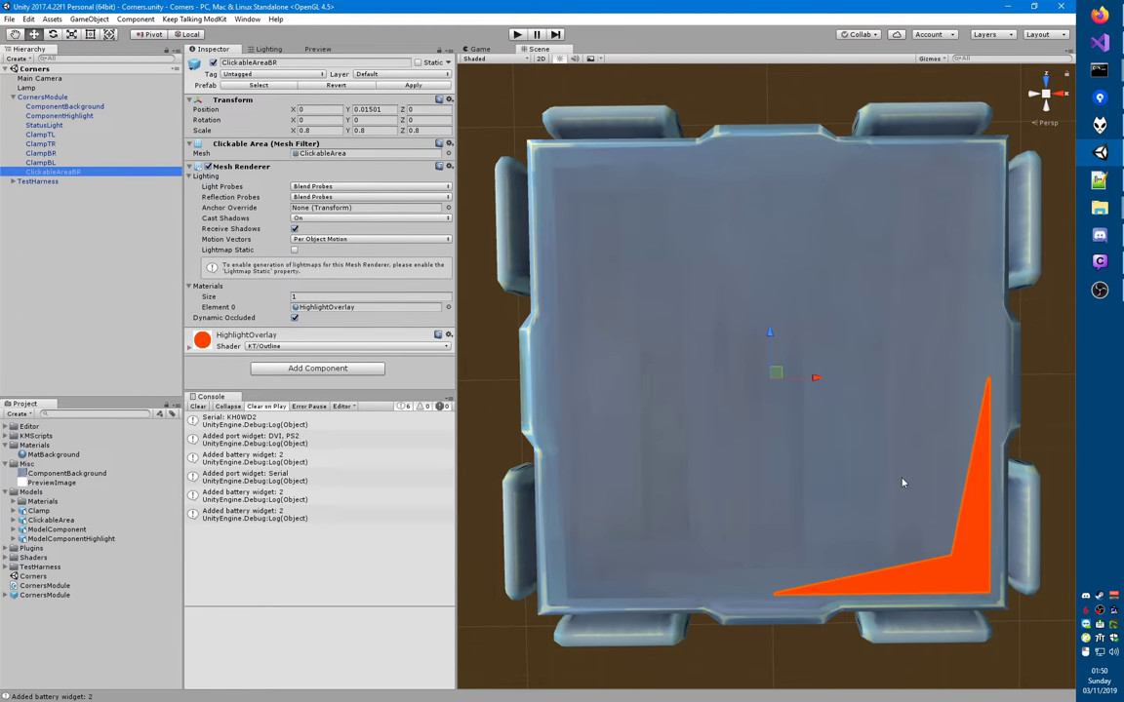
- Check the stream chat, return to Unity, and inspect the bottom-right corner shape with ClickableAreaBR deselected and selected again
key("alt+Tab")
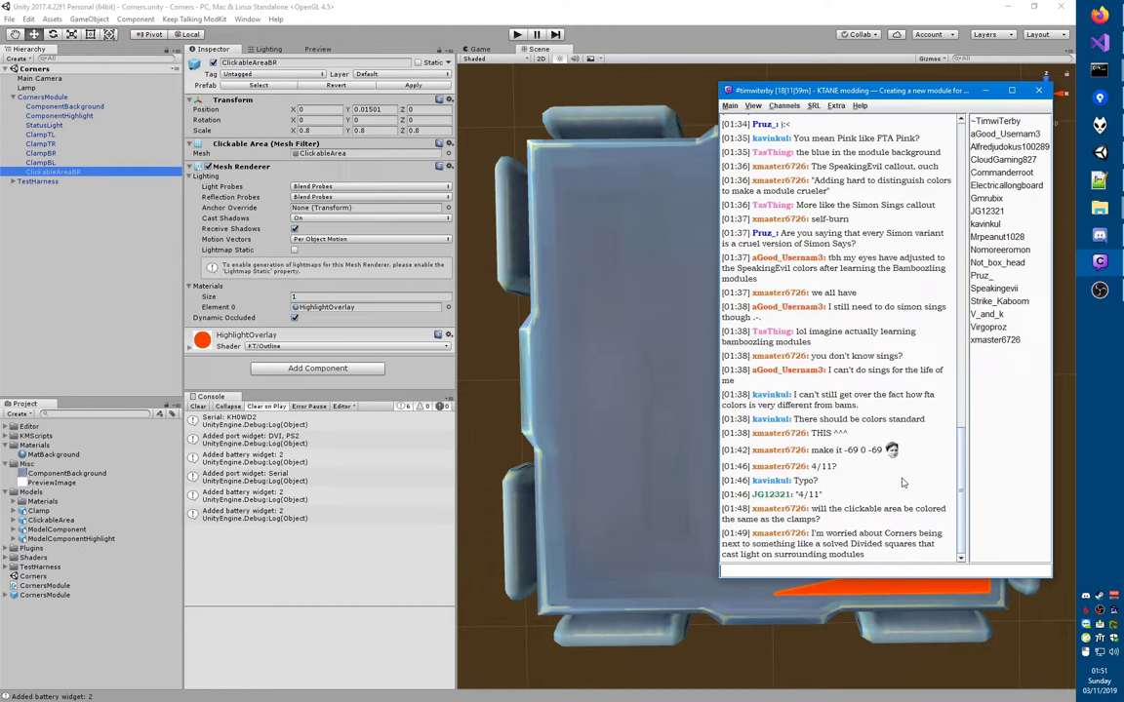
key("alt+Tab")
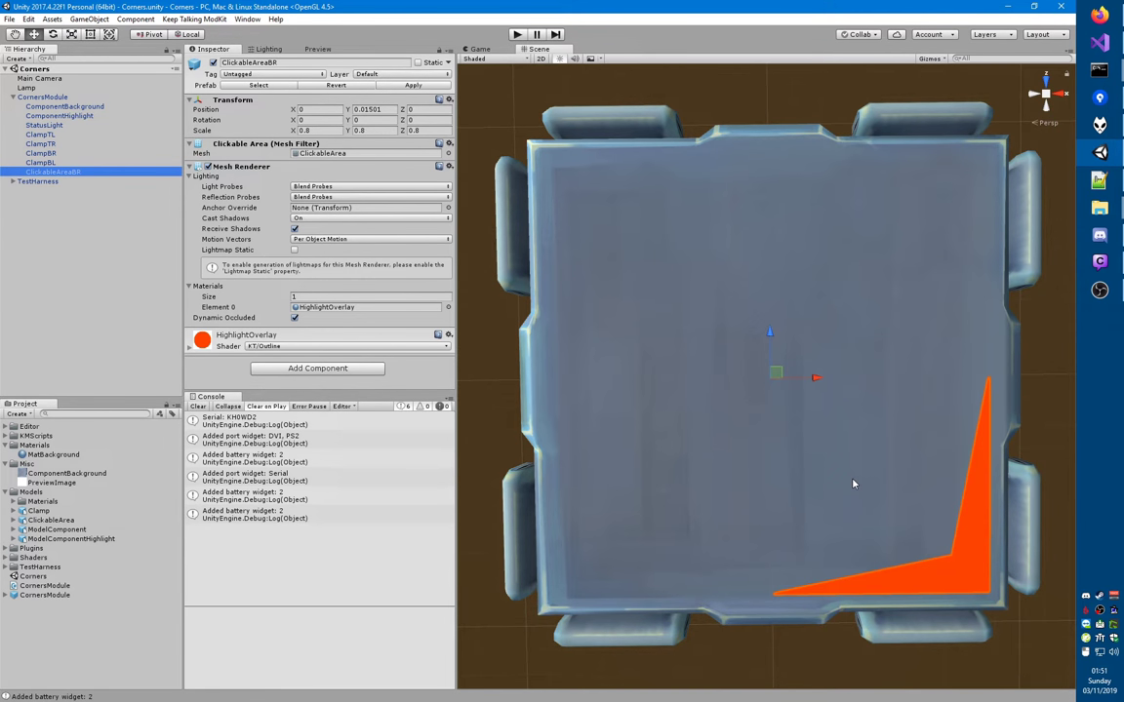
left_click(66, 194)
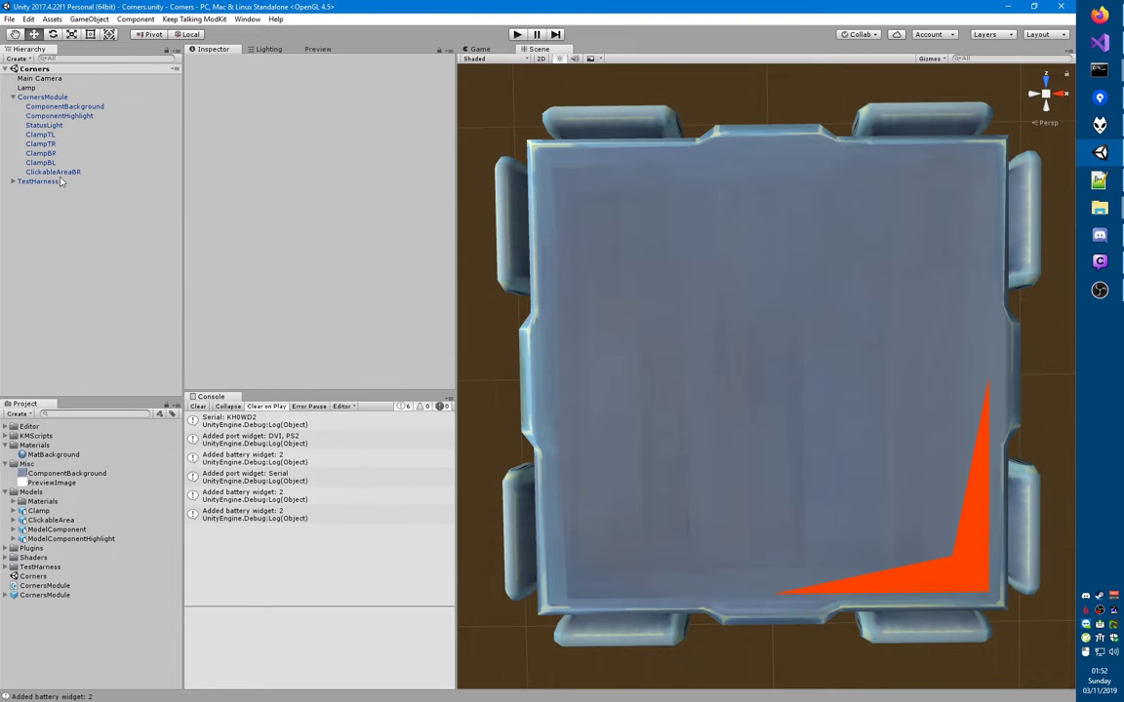
left_click(56, 171)
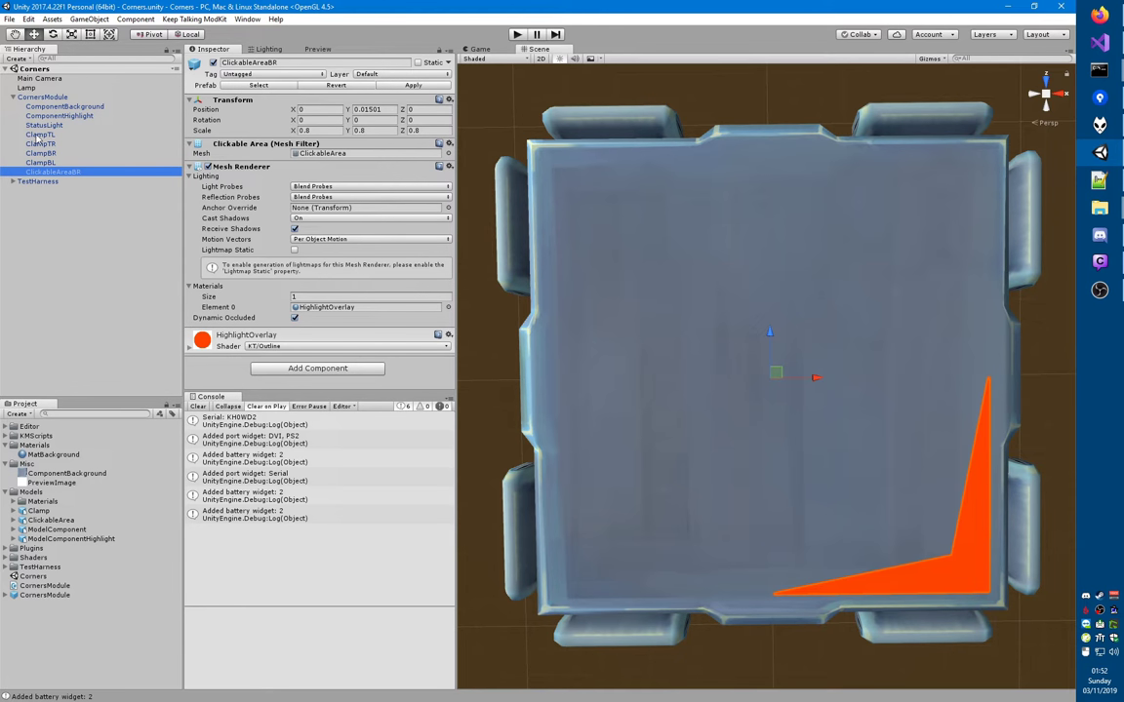
- Create an empty child object under CornersModule and rename the existing ClickableAreaBR as ClickableAreaBRHighlight
right_click(30, 96)
left_click(69, 196)
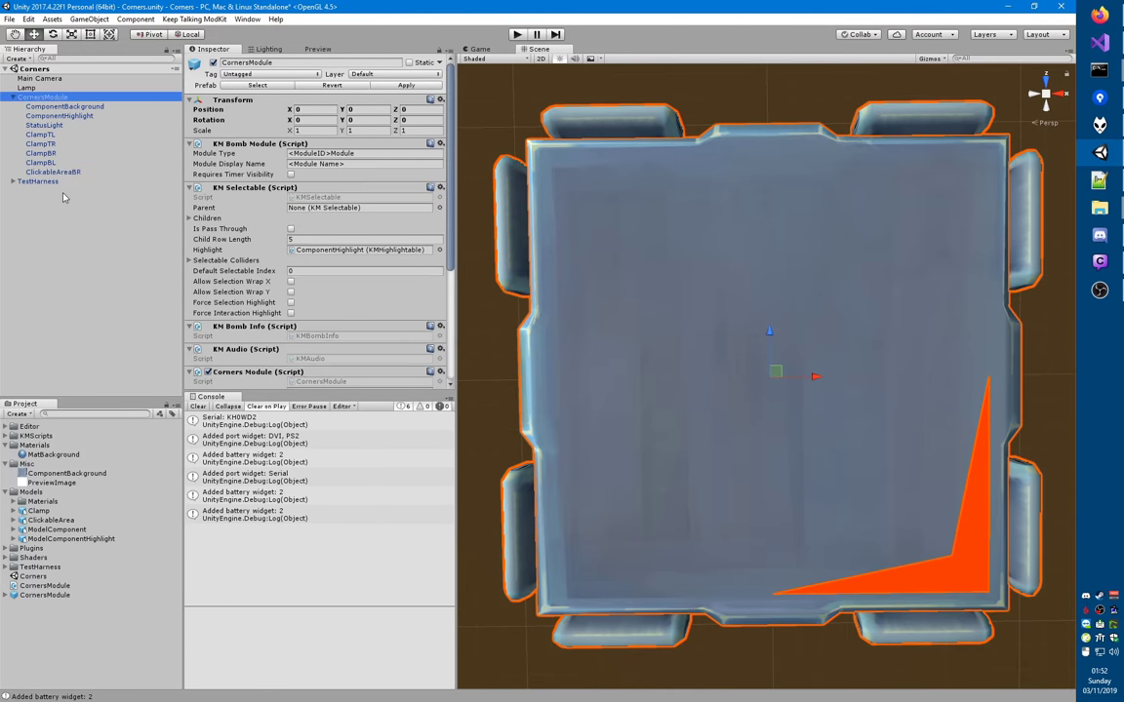
left_click(64, 172)
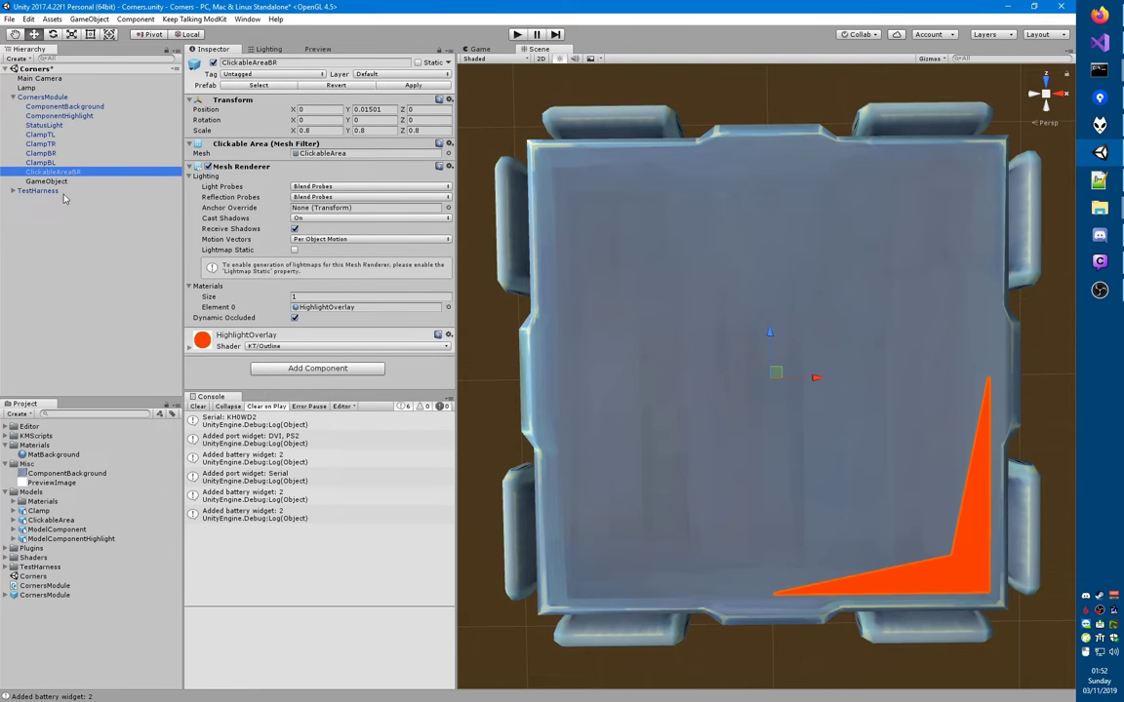
key("F2")
key("End")
type("Hi")
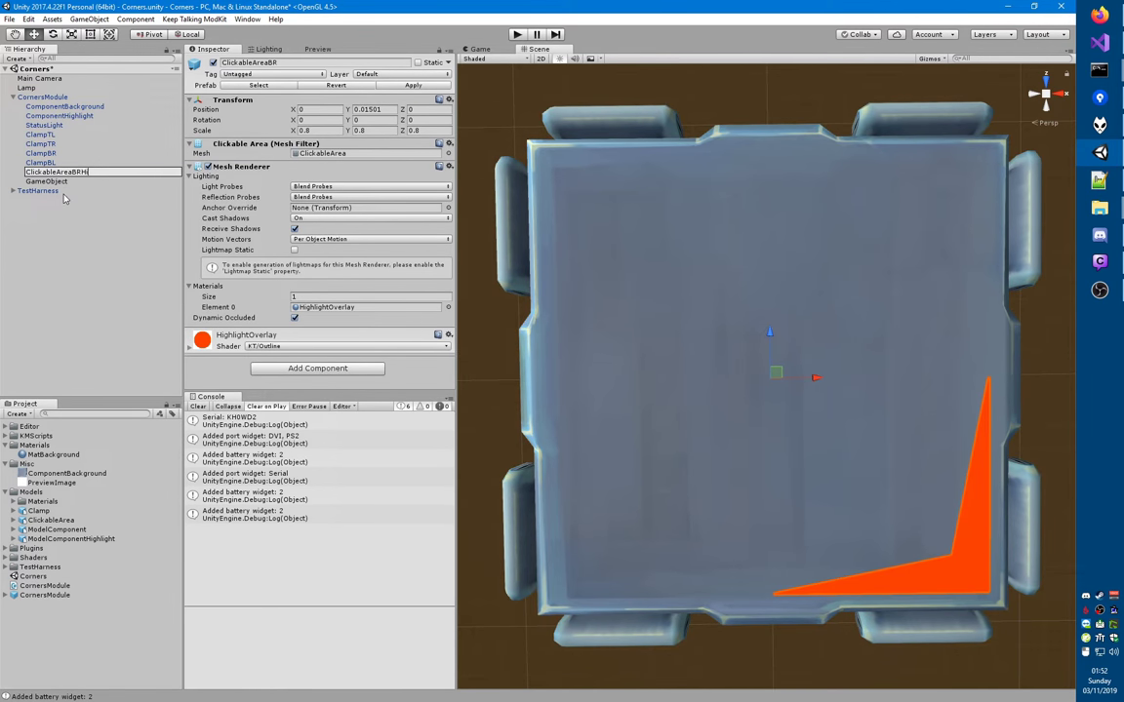
type("ghlight")
key("Return")
- Rename the new empty object under CornersModule as ClickableAreaBR
key("Down")
key("F2")
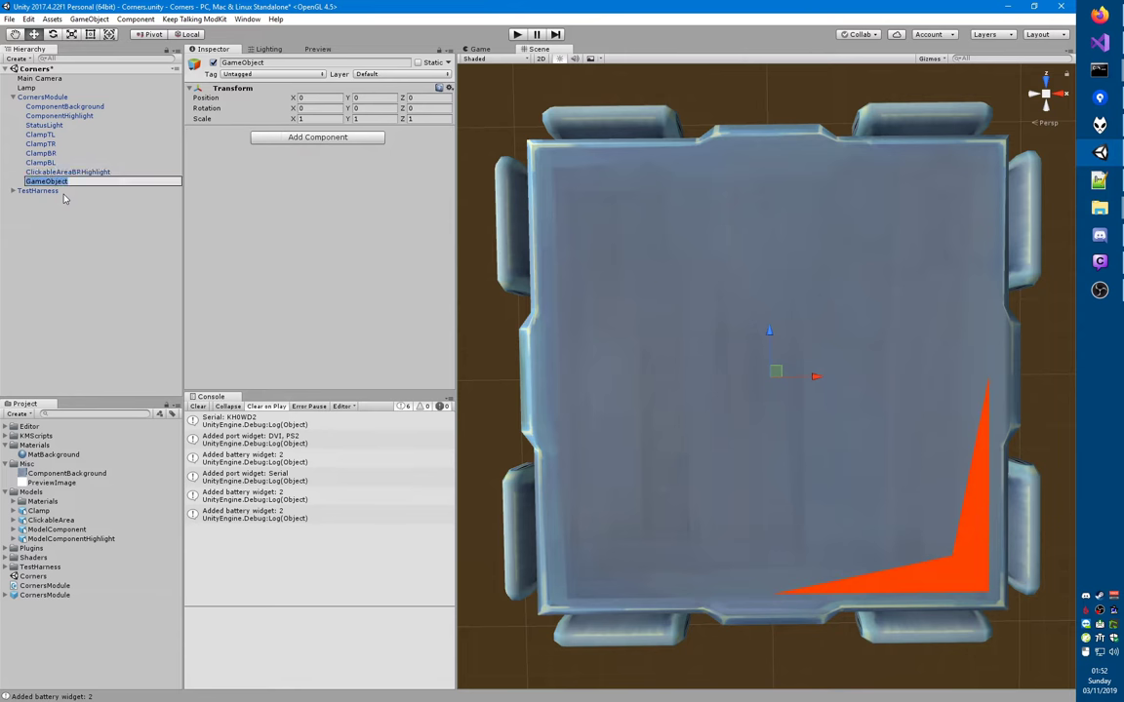
type("ClickableAreaBR")
key("Return")
- Add a KM Selectable component to ClickableAreaBR and set its Parent to CornersModule
left_click(301, 137)
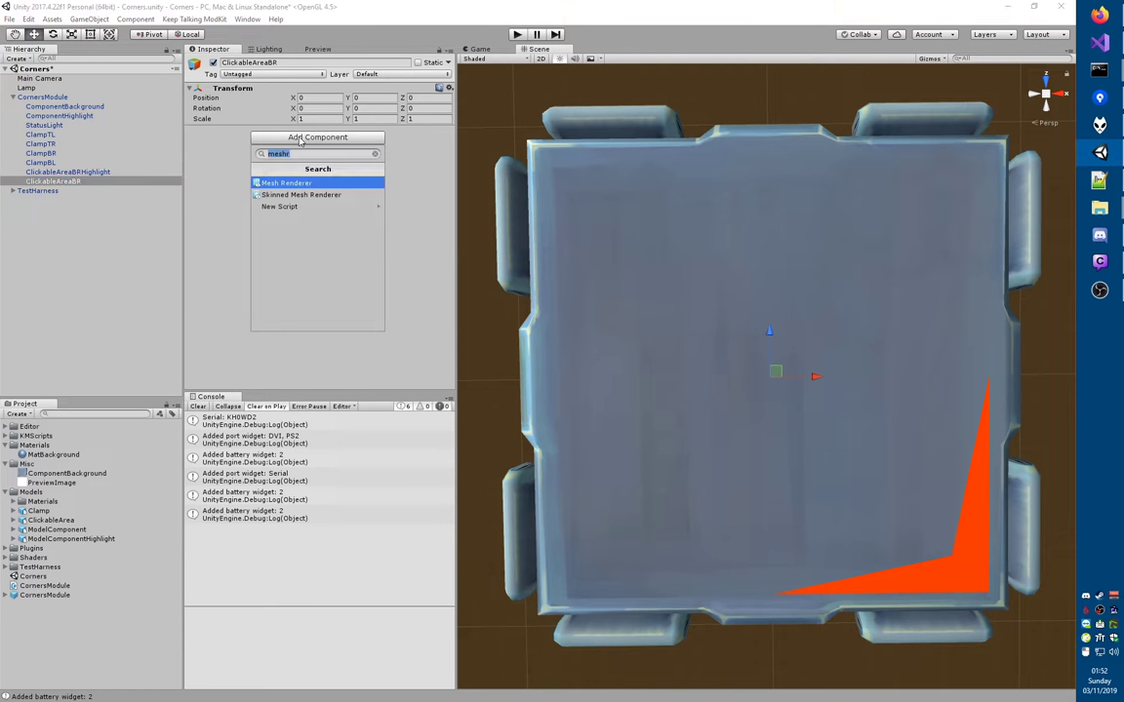
type("kmsel")
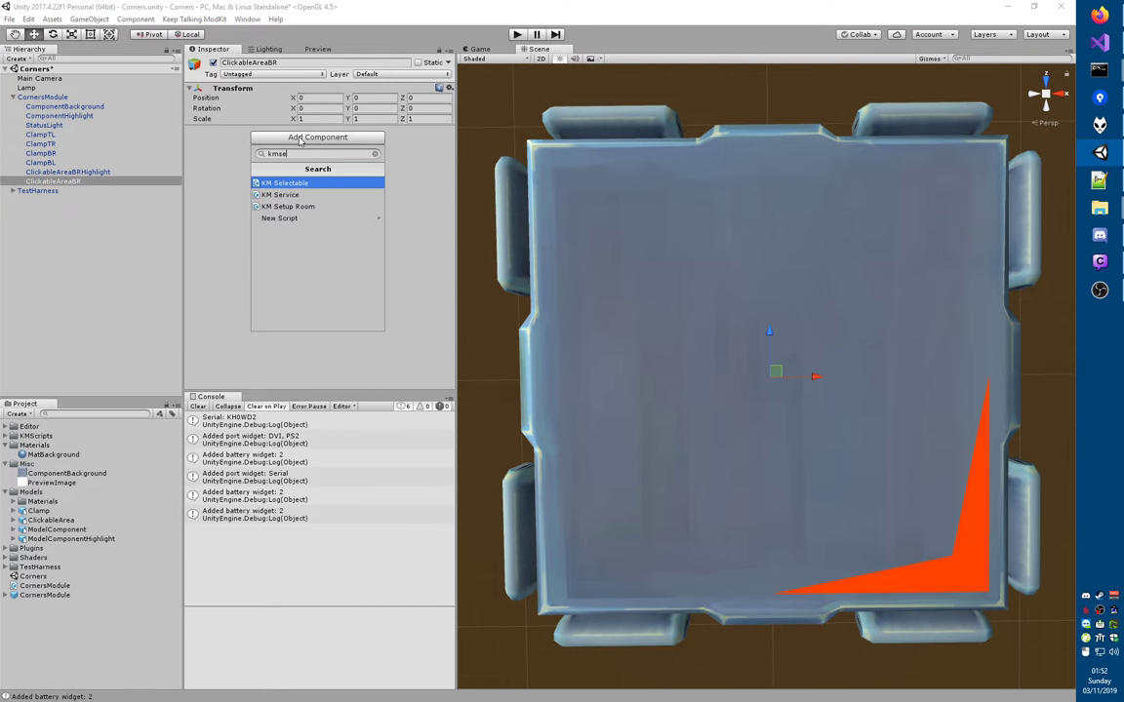
key("Return")
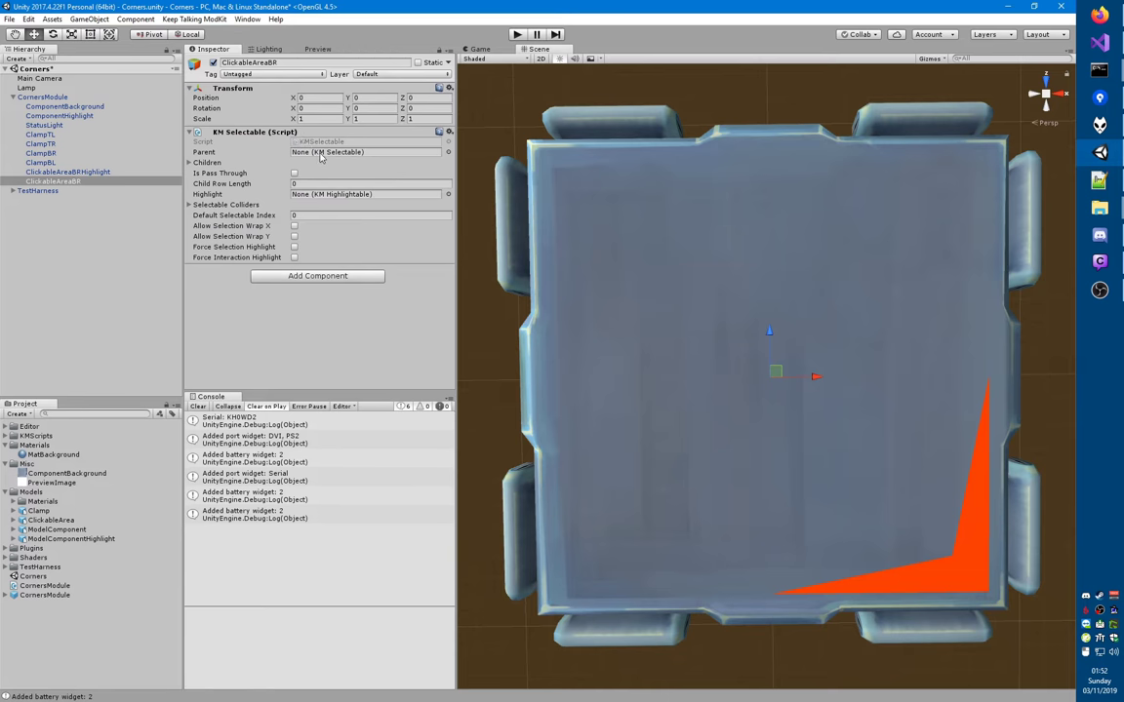
left_click(320, 153)
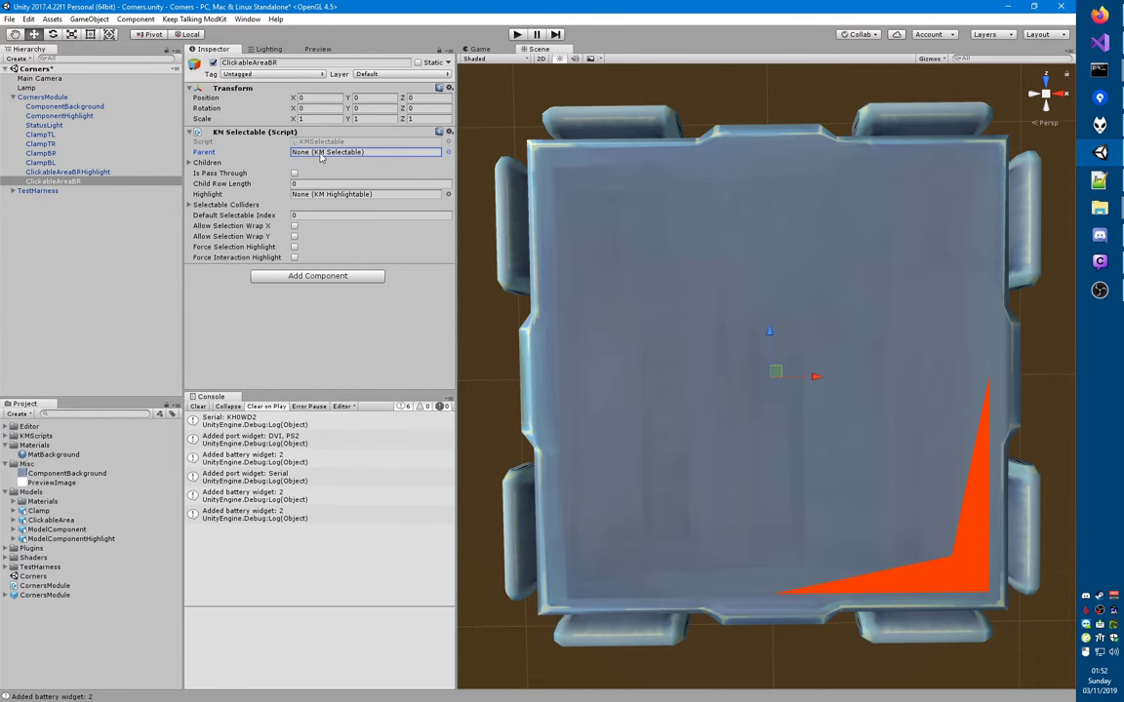
key("Return")
type("corners")
key("Down")
key("Return")
- Disable the Mesh Renderer of ClickableAreaBRHighlight and add a KM Highlightable component to the object
left_click(61, 172)
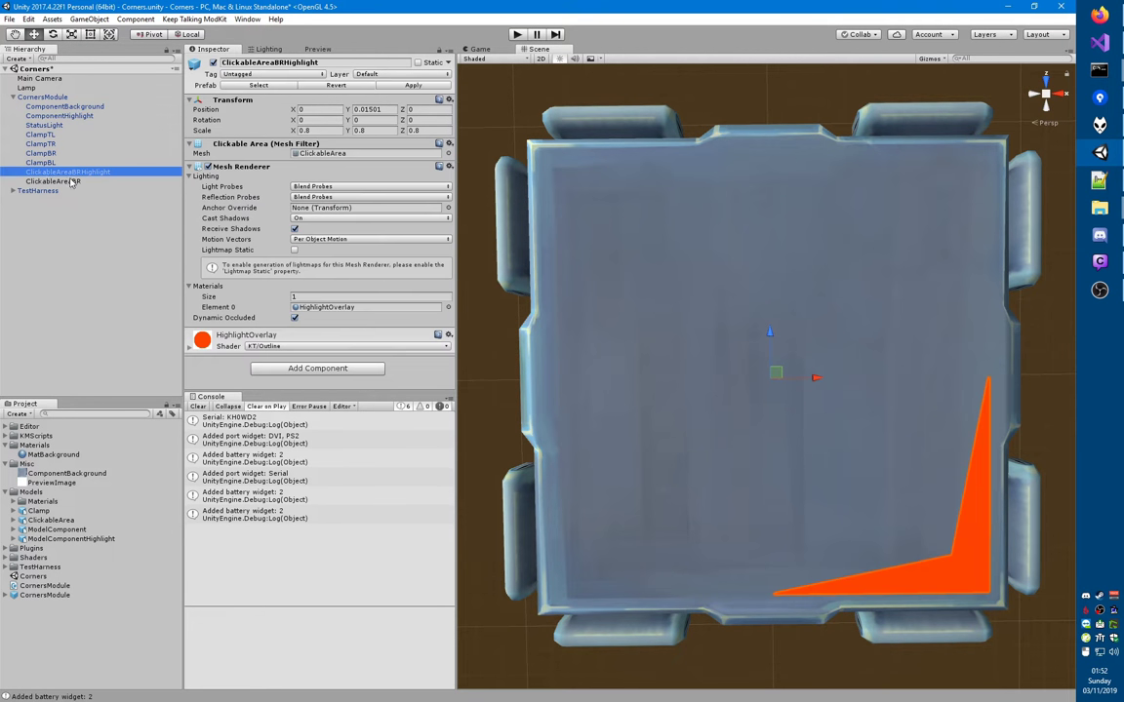
left_click(207, 167)
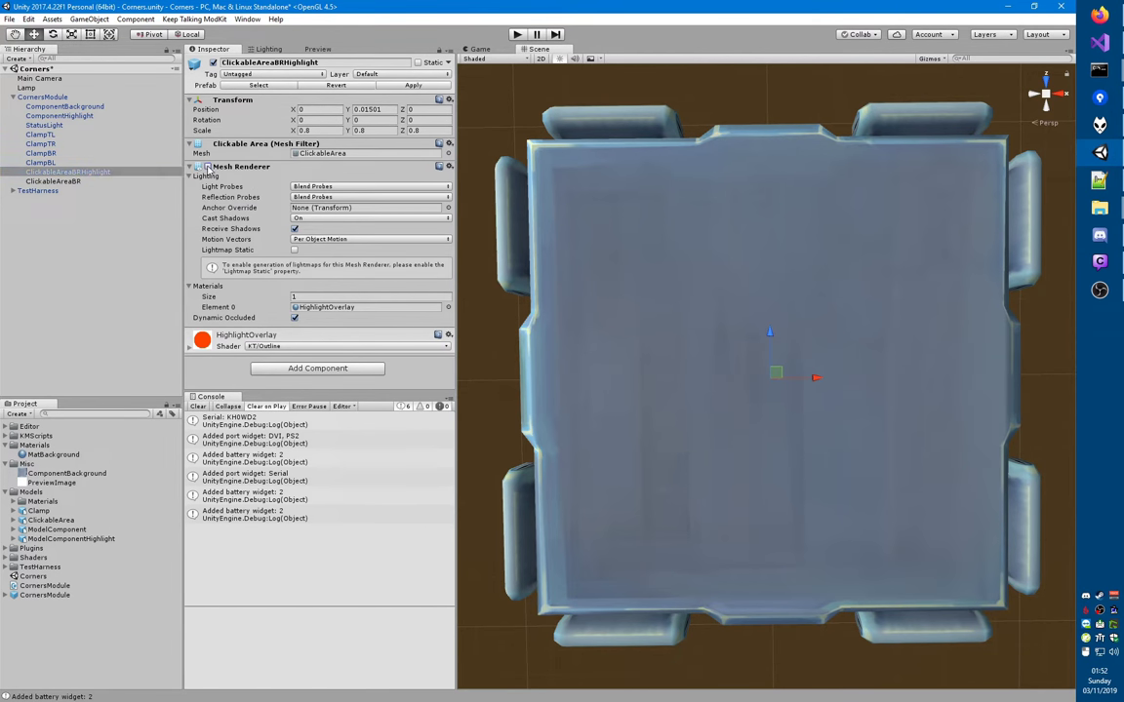
left_click(302, 369)
type("kmhigh")
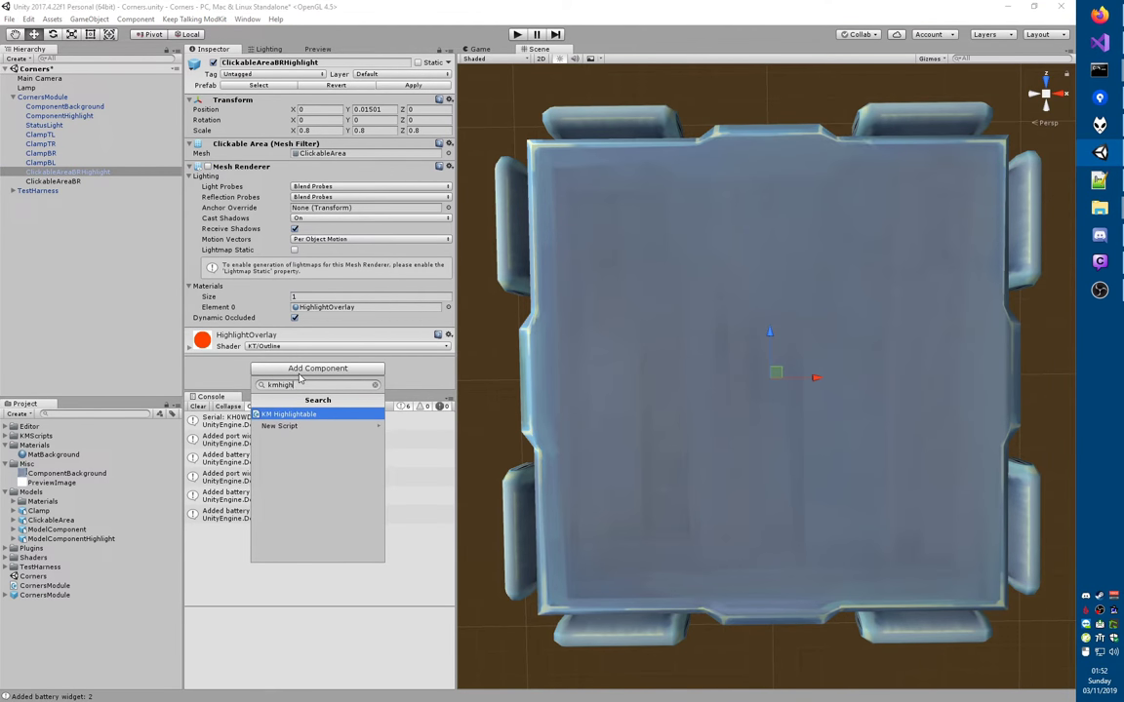
key("Return")
- Set the Highlight Scale of ClickableAreaBRHighlight to 1, 1, 1, apply the changes to the prefab, and save the scene
scroll(310, 351, "down", 2)
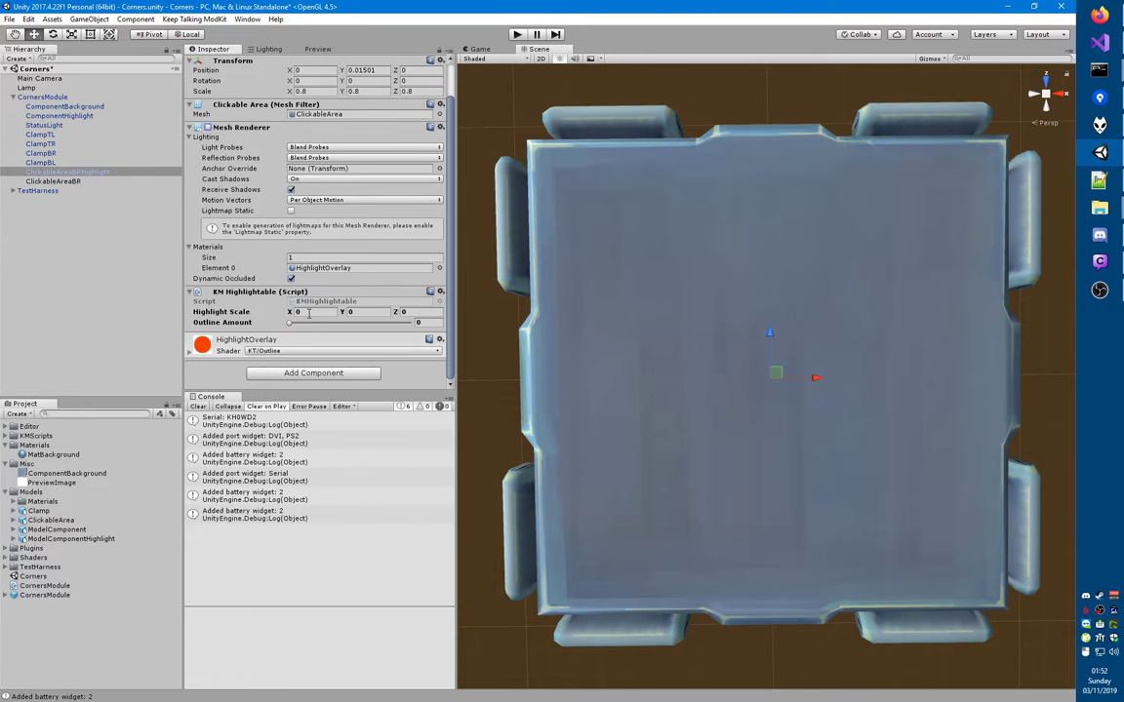
left_click(309, 312)
type("1")
key("Tab")
type("1")
key("Tab")
type("1")
scroll(310, 310, "up", 2)
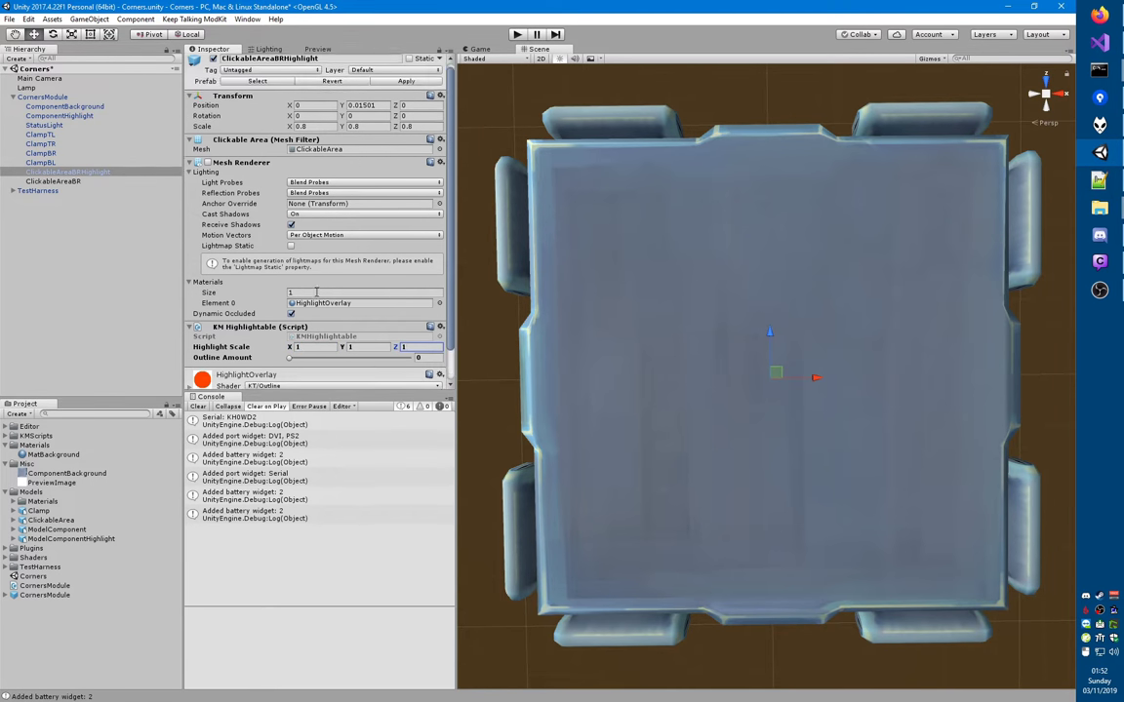
left_click(405, 86)
key("ctrl+s")
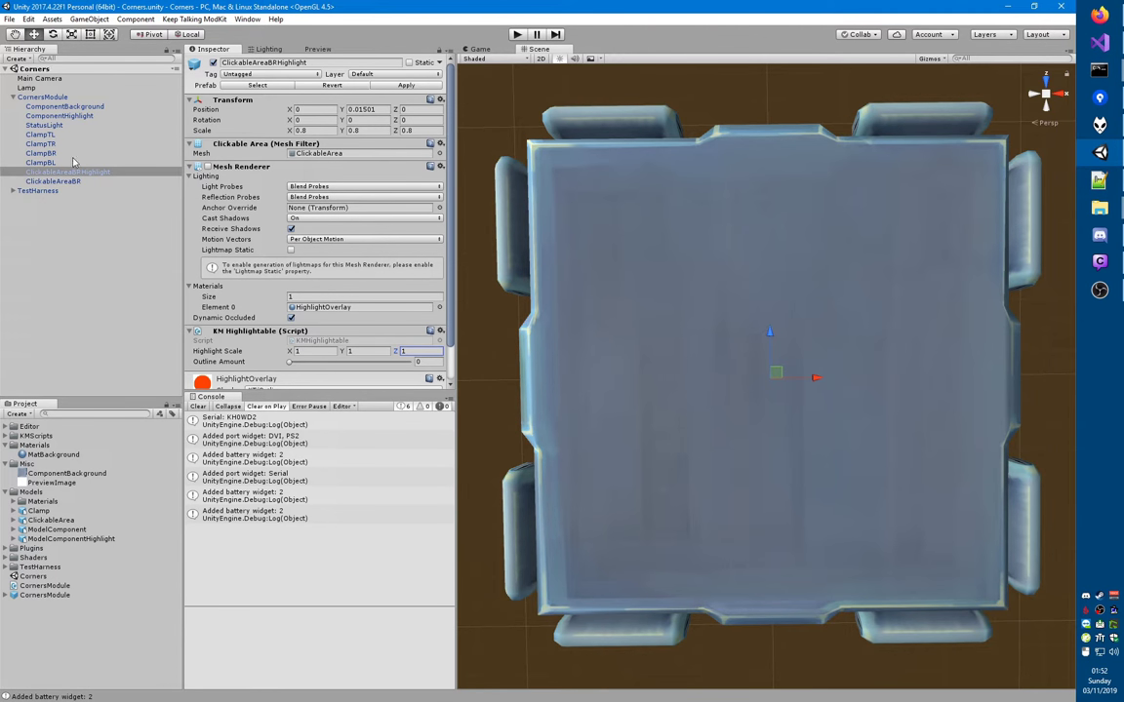
- Assign ClickableAreaBRHighlight as the Highlight of ClickableAreaBR and nest it under ClickableAreaBR, accepting the broken prefab instance
left_click(54, 181)
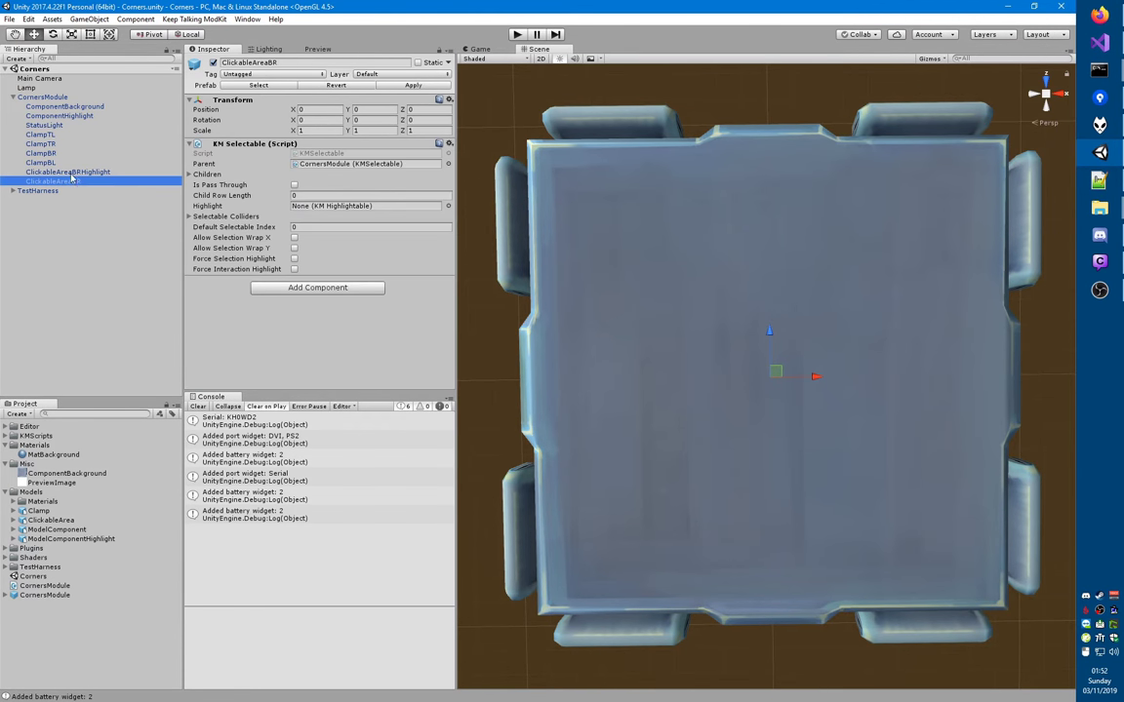
left_click_drag(66, 172, 378, 213)
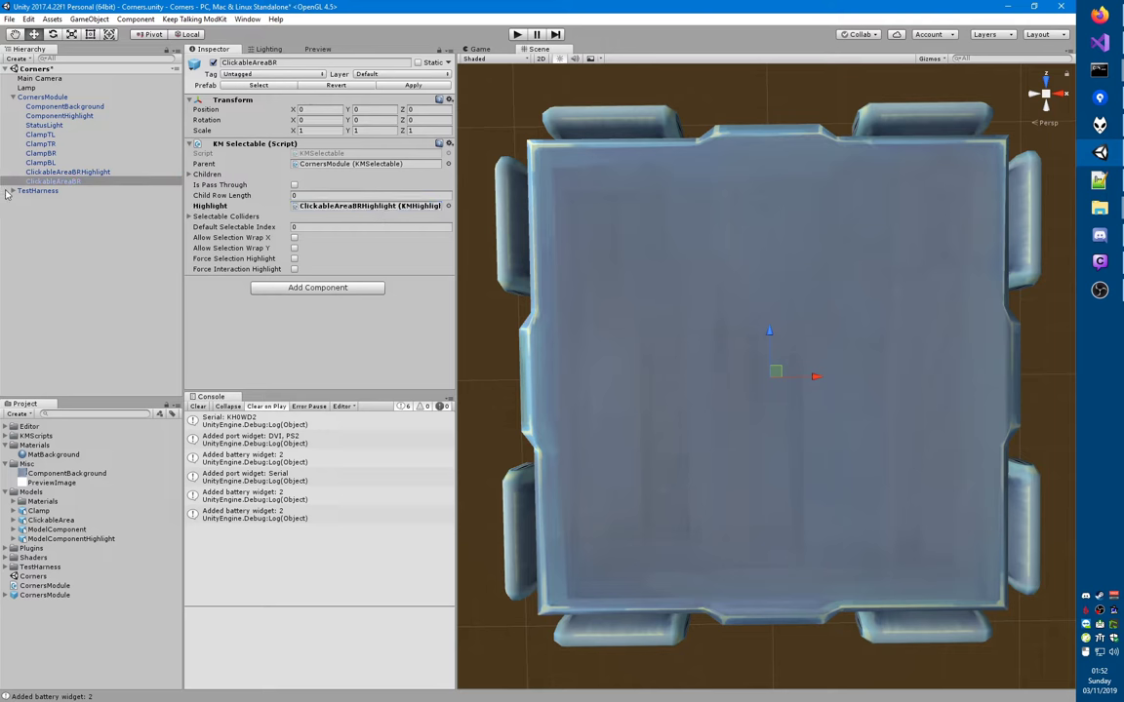
left_click_drag(64, 172, 71, 185)
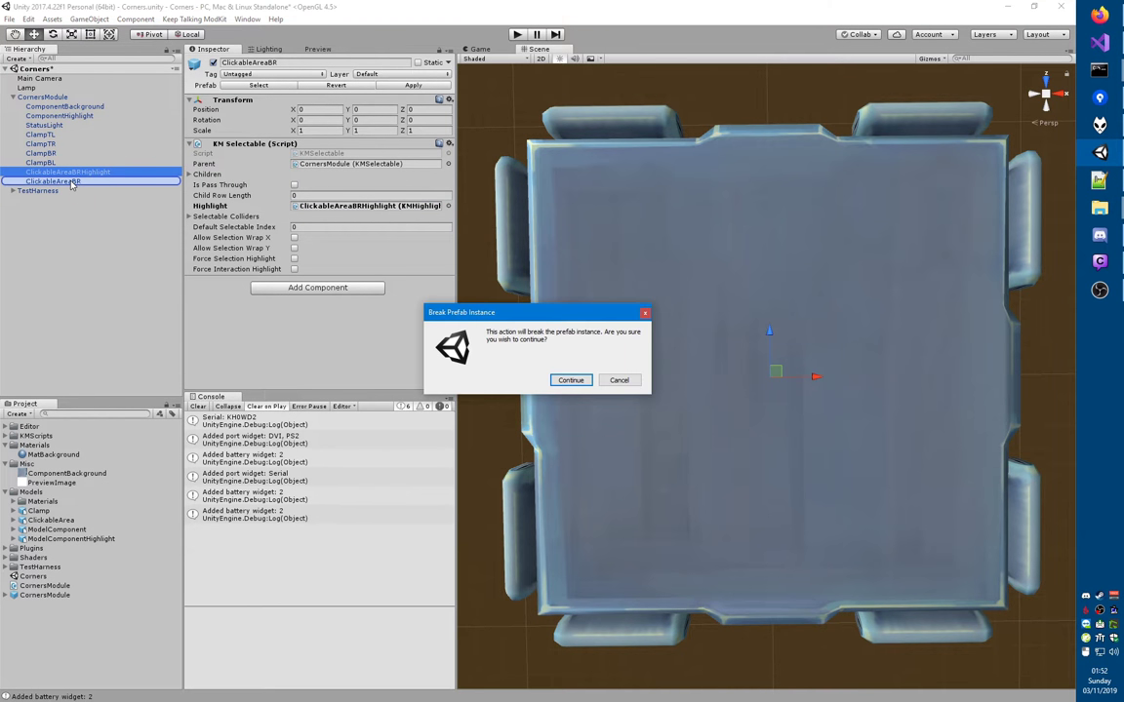
key("Return")
left_click(68, 172)
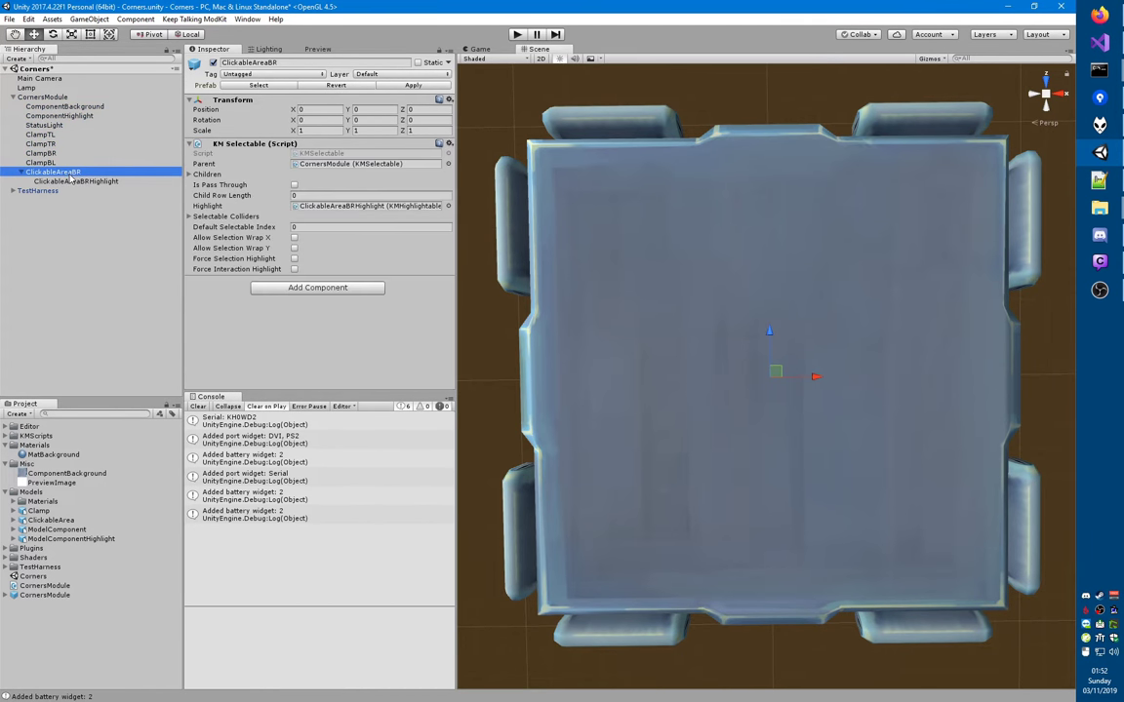
left_click(73, 182)
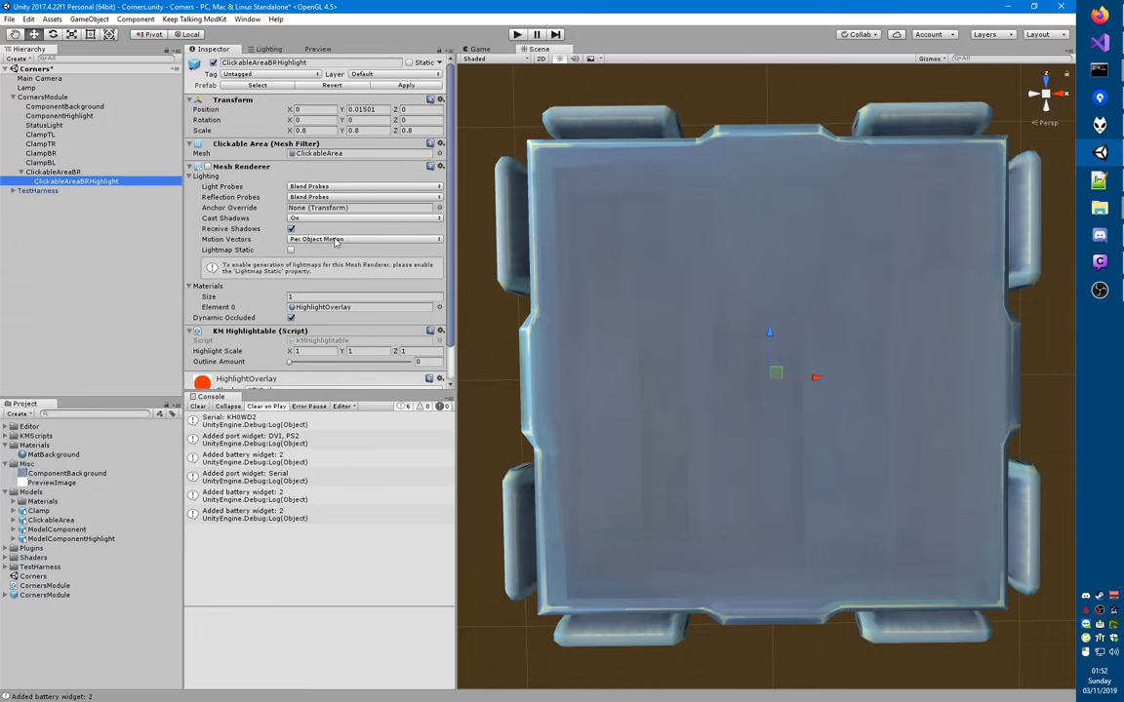
scroll(335, 242, "down", 2)
scroll(308, 234, "up", 2)
- Add a Box Collider component to ClickableAreaBR
left_click(70, 172)
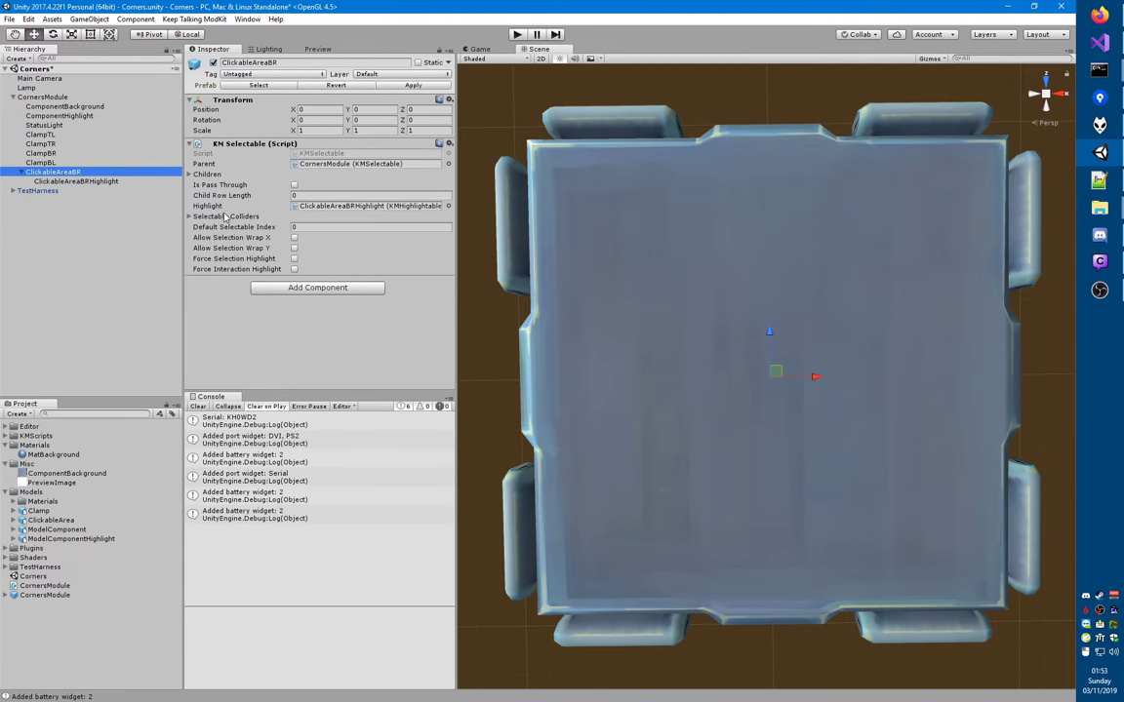
left_click(297, 289)
type("collider")
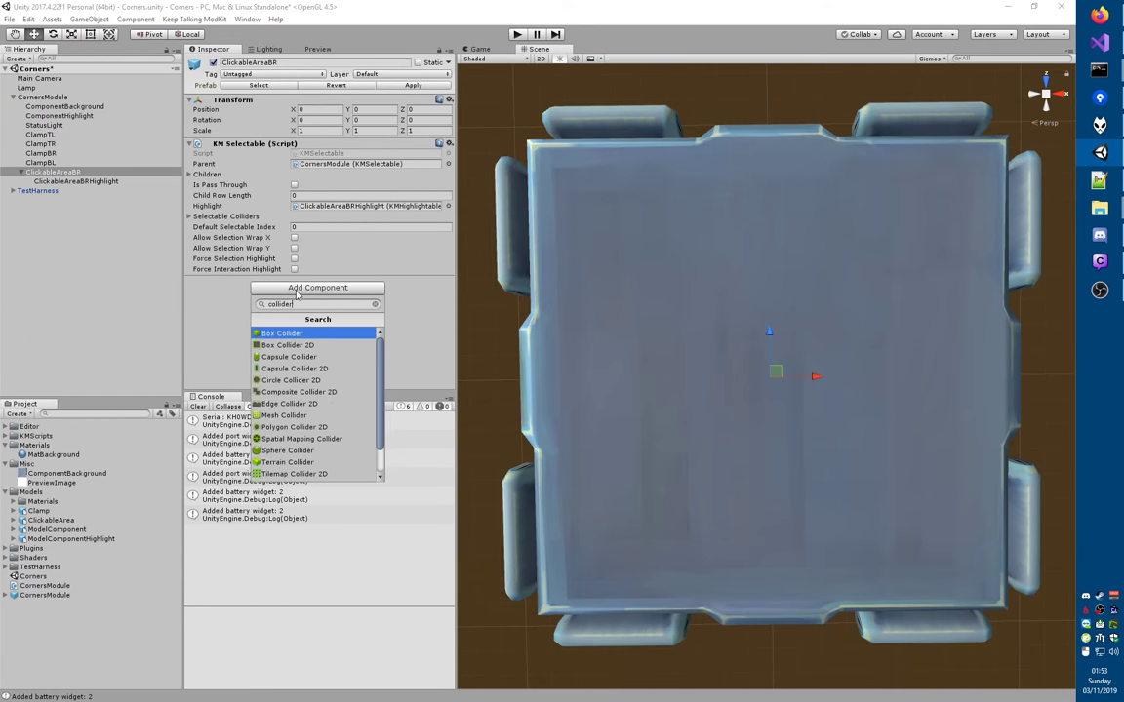
key("Return")
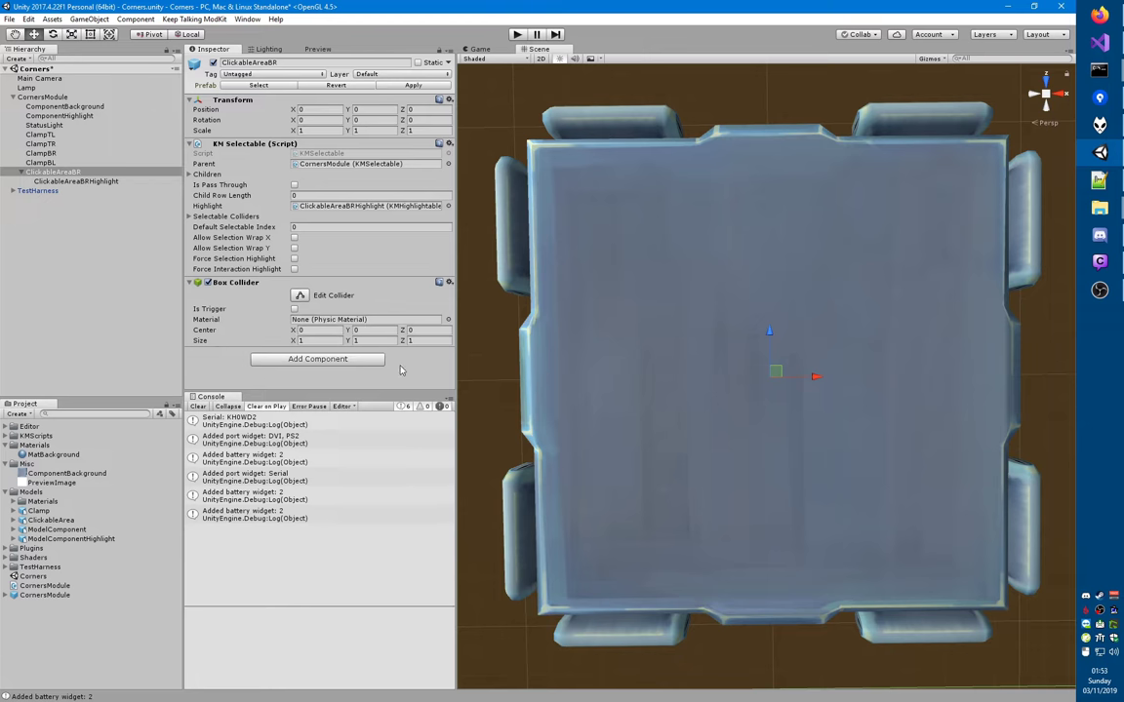
- Set the Box Collider's size to 0.1 on all three axes and apply the changes to the prefab
left_click(319, 341)
type("0.1")
key("Tab")
type("0.1")
key("Tab")
type("0.1")
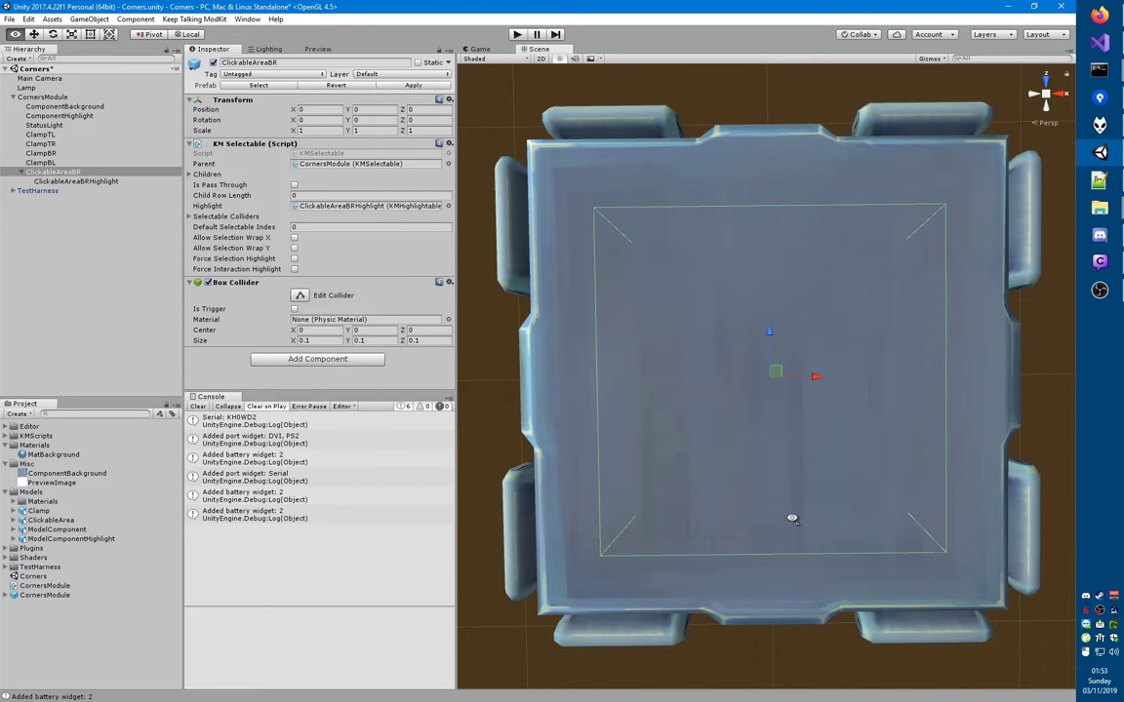
left_click_drag(792, 517, 817, 347, "alt")
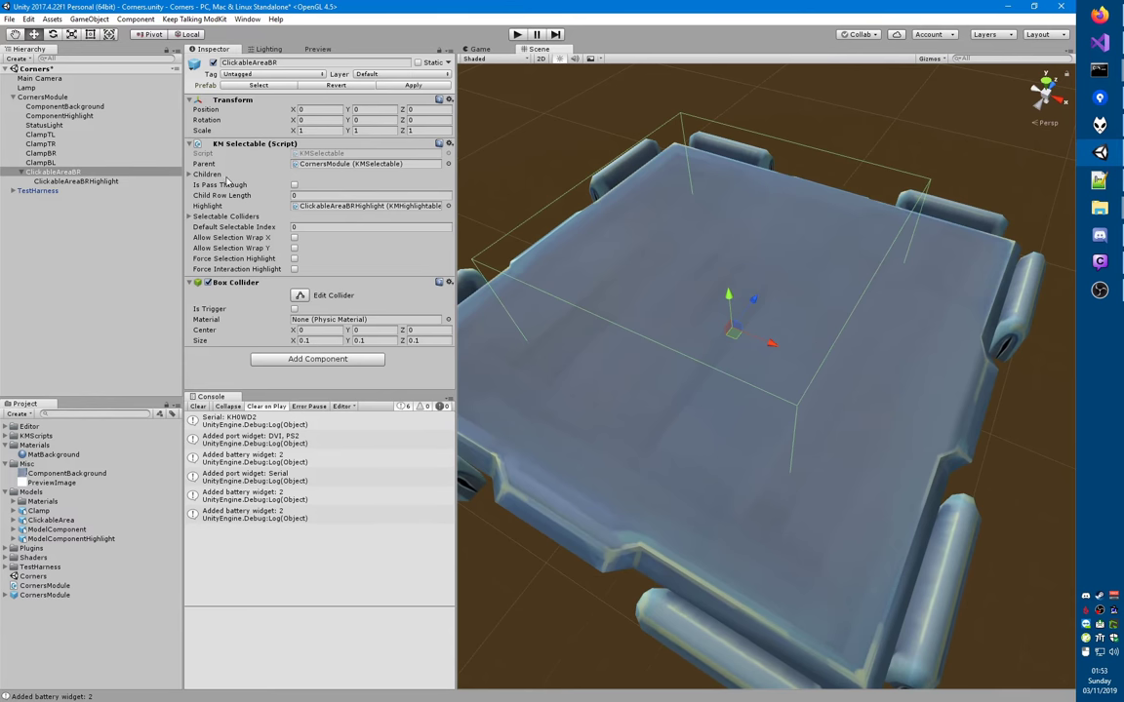
left_click(385, 86)
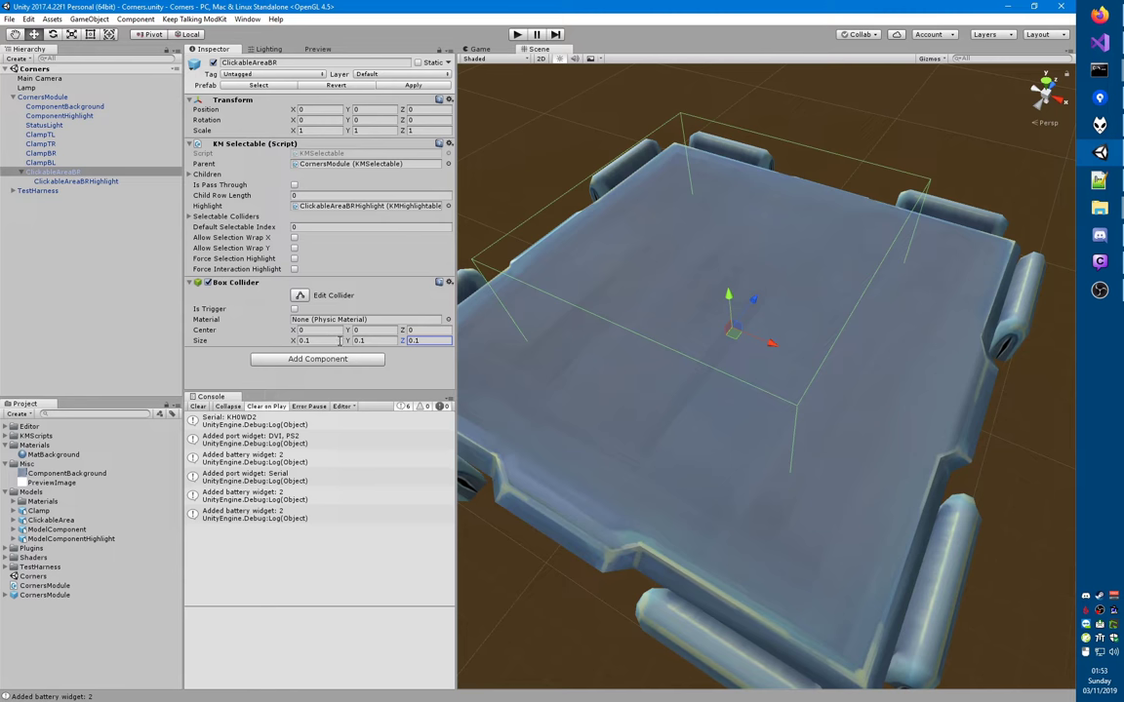
- Set the Box Collider's Y size to 0.01 and the Y position of ClickableAreaBR to 0.15
left_click(374, 340)
type("0.01")
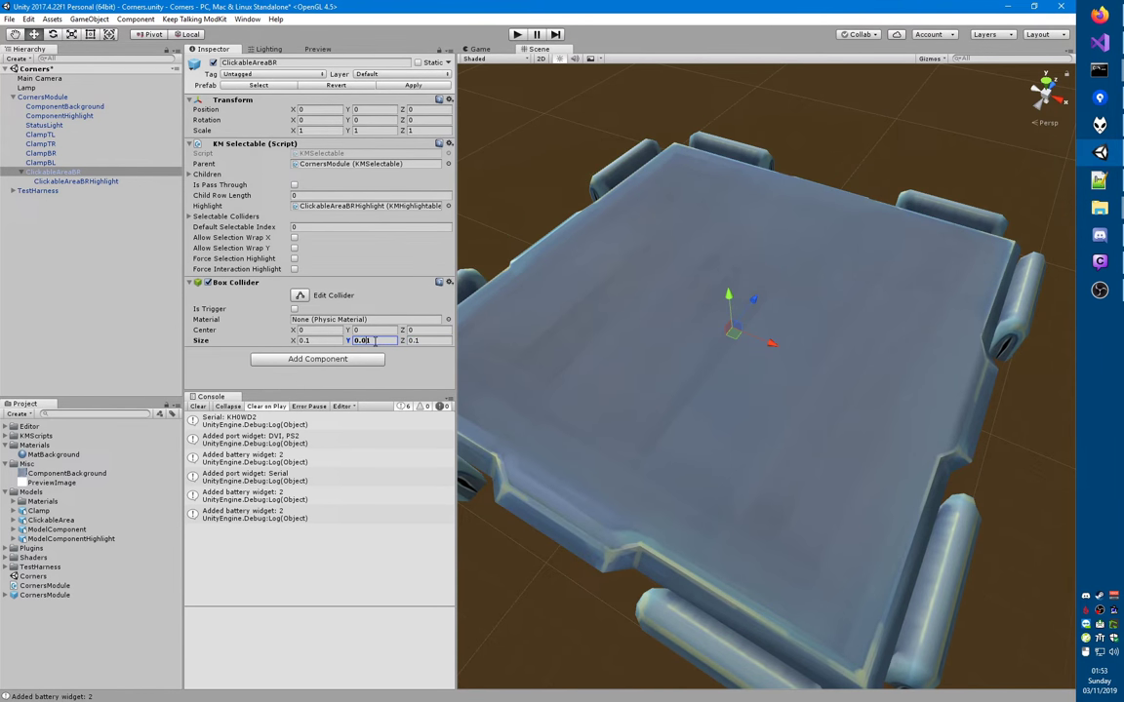
key("BackSpace")
type("0")
left_click(356, 110)
type("0.15")
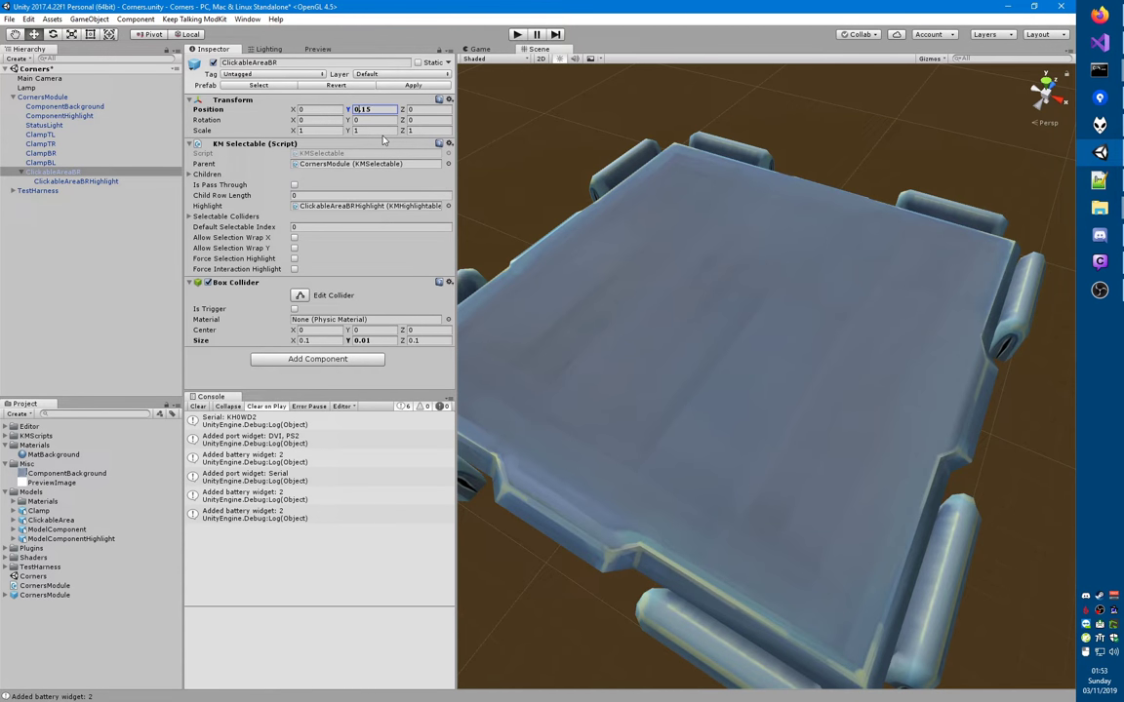
- Set the Y position of ClickableAreaBR to 0.015
type("0.015")
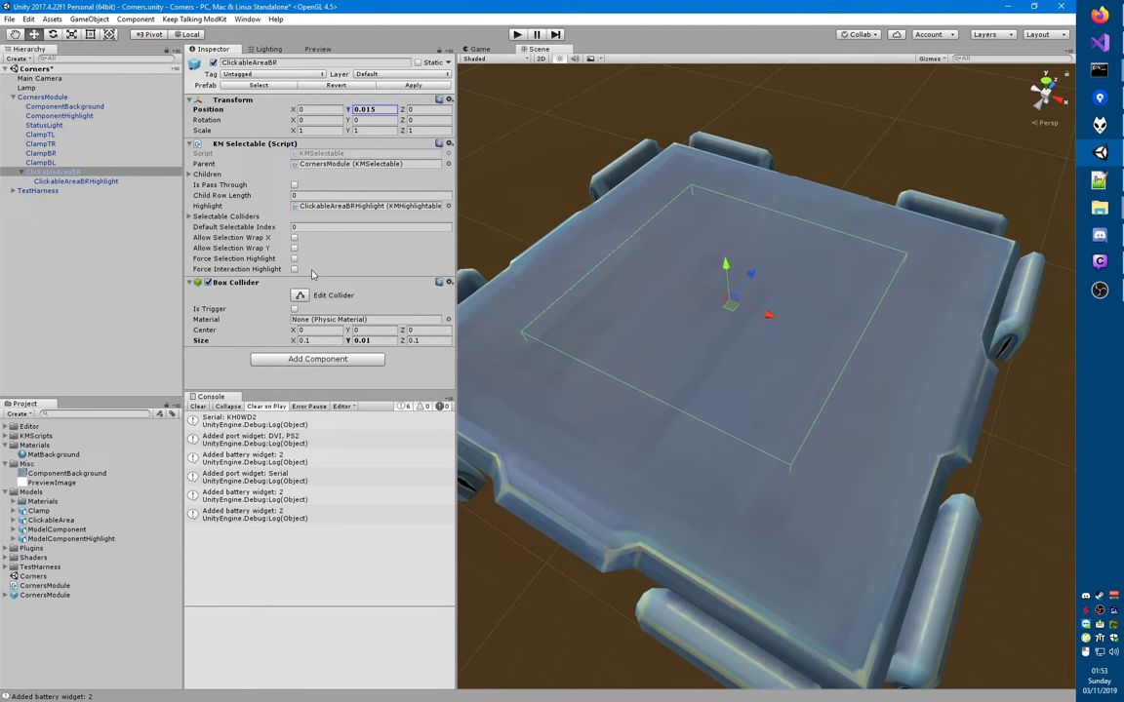
- Try X and Z positions of 0.4 for ClickableAreaBR, and reset both to 0
left_click(319, 111)
type("-4")
key("Tab")
key("Tab")
type(".4")
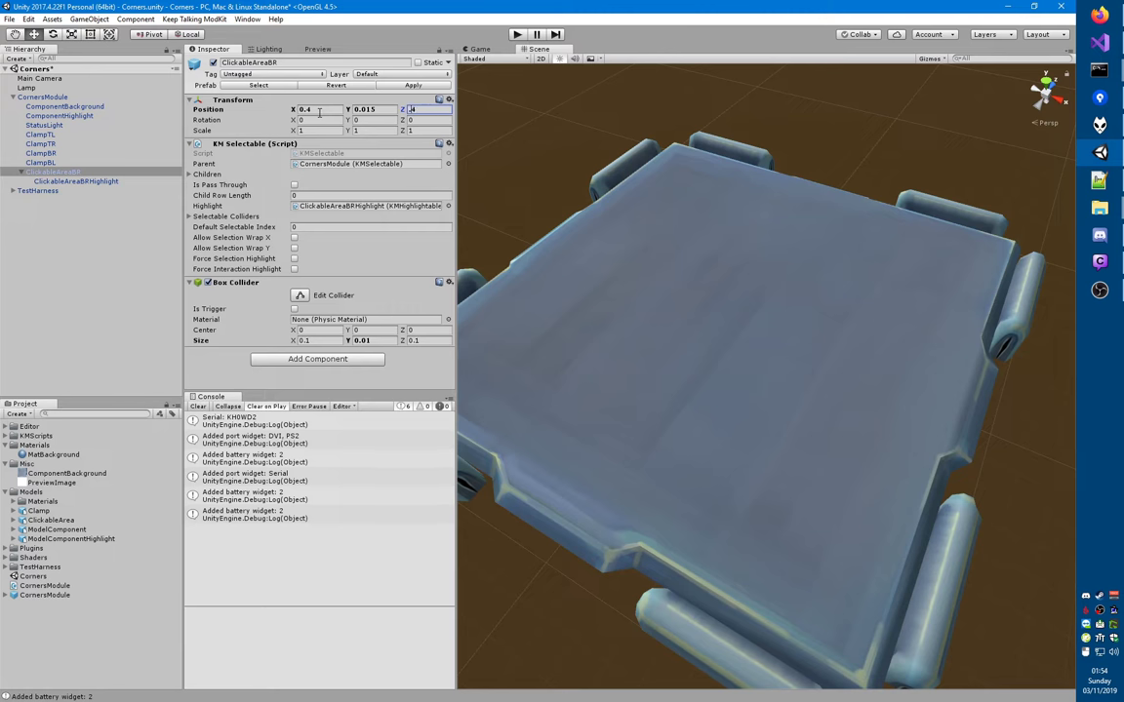
left_click(319, 112)
type("0")
key("Tab")
key("Tab")
type("0")
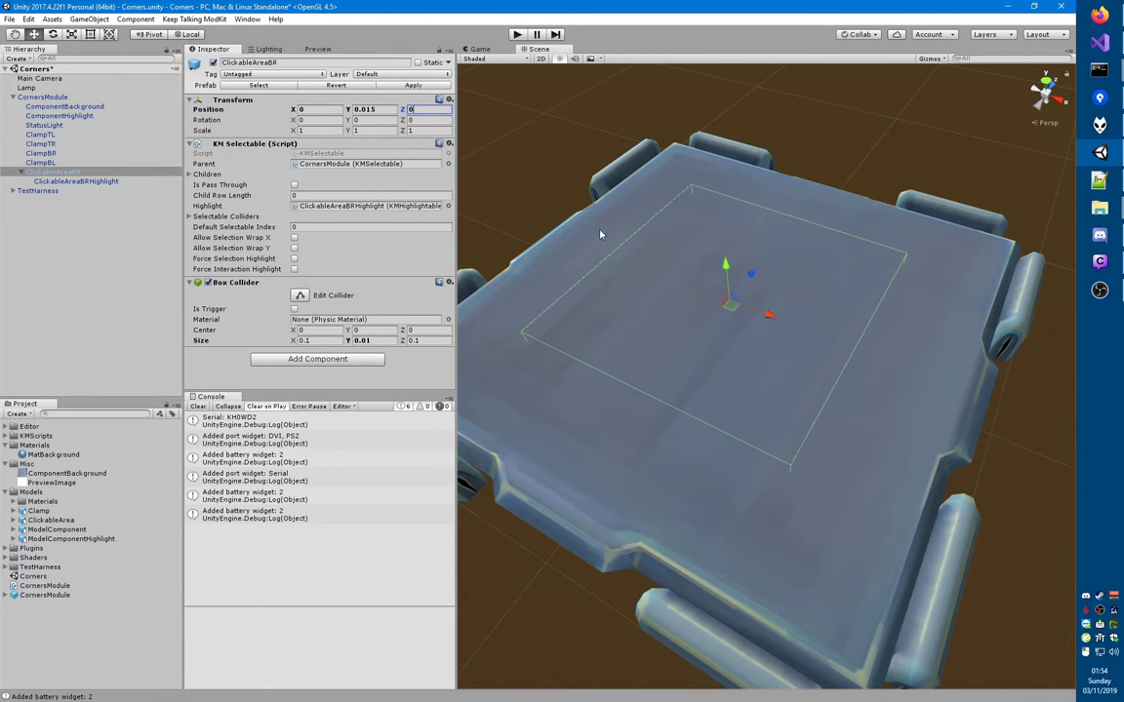
- Move ClickableAreaBR along its X axis and set both its X and Z positions to 0.04
left_click_drag(769, 314, 827, 333)
left_click(310, 110)
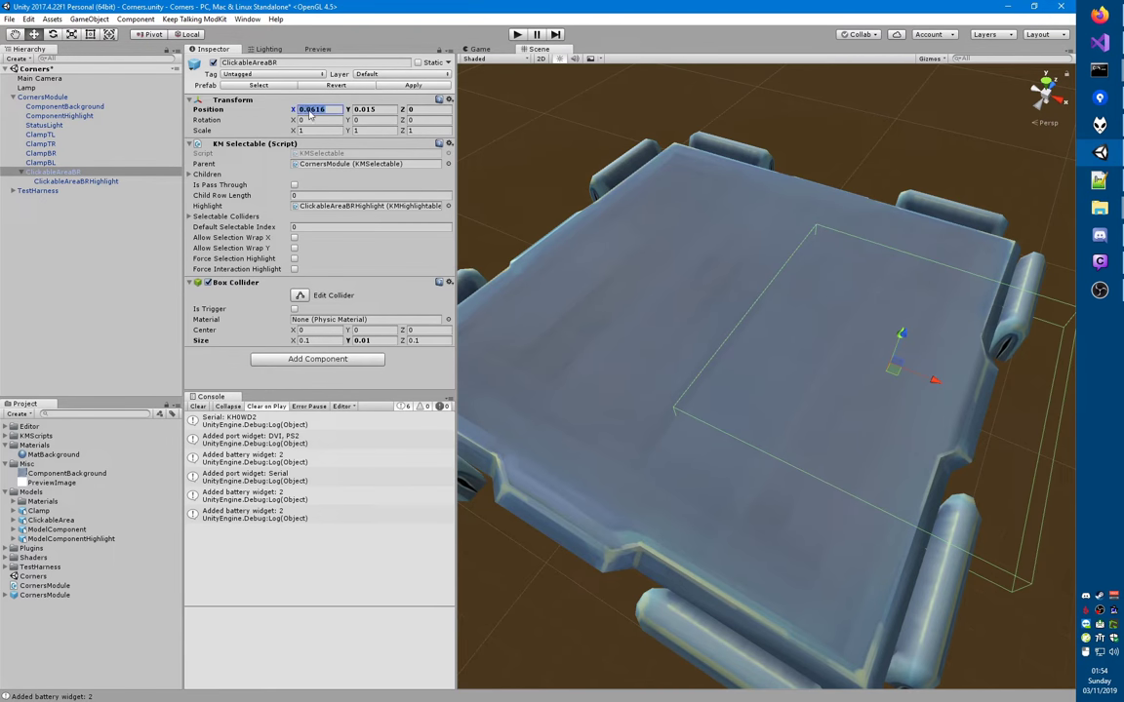
type("0.04")
key("Tab")
key("Tab")
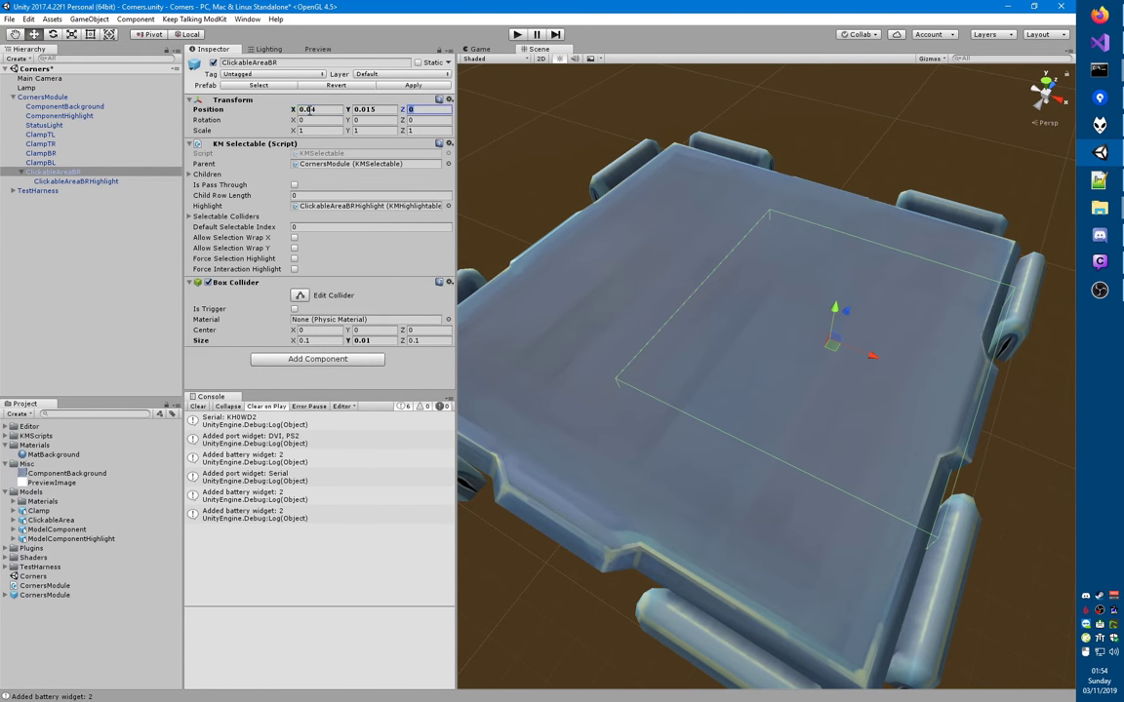
type("0.04")
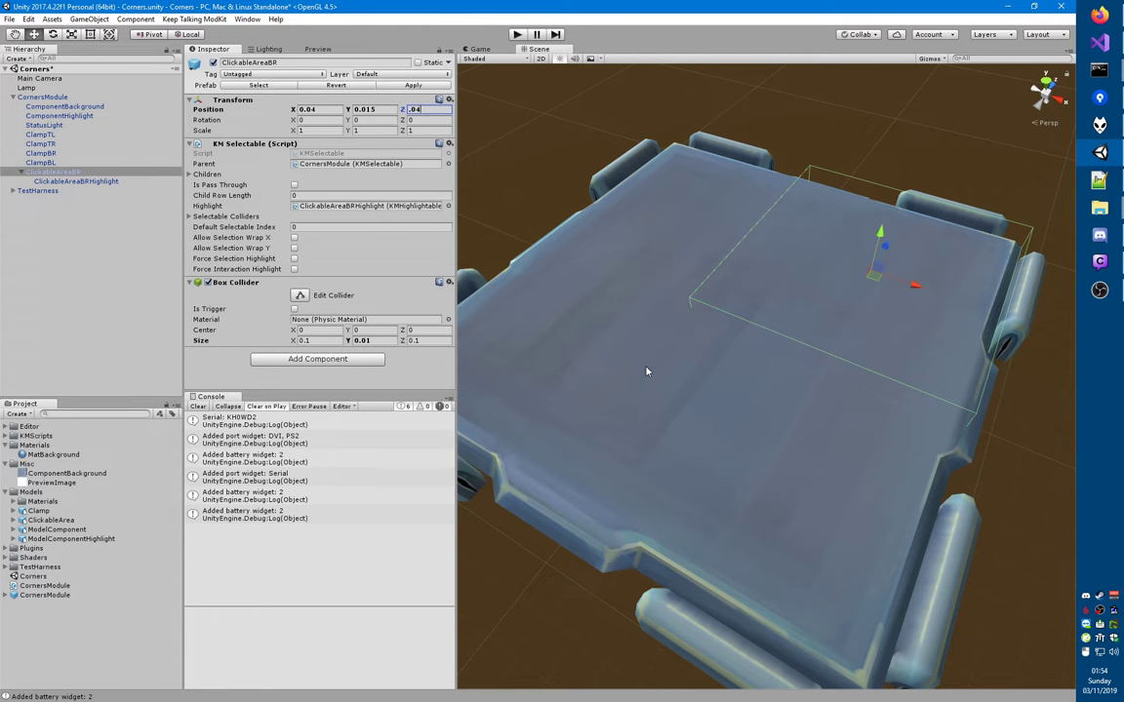
- Check the collider's placement from above the module and apply the ClickableAreaBR changes to the prefab
right_click_drag(626, 378, 683, 426)
middle_click_drag(662, 348, 745, 634)
right_click_drag(727, 404, 743, 425)
middle_click_drag(609, 386, 693, 436)
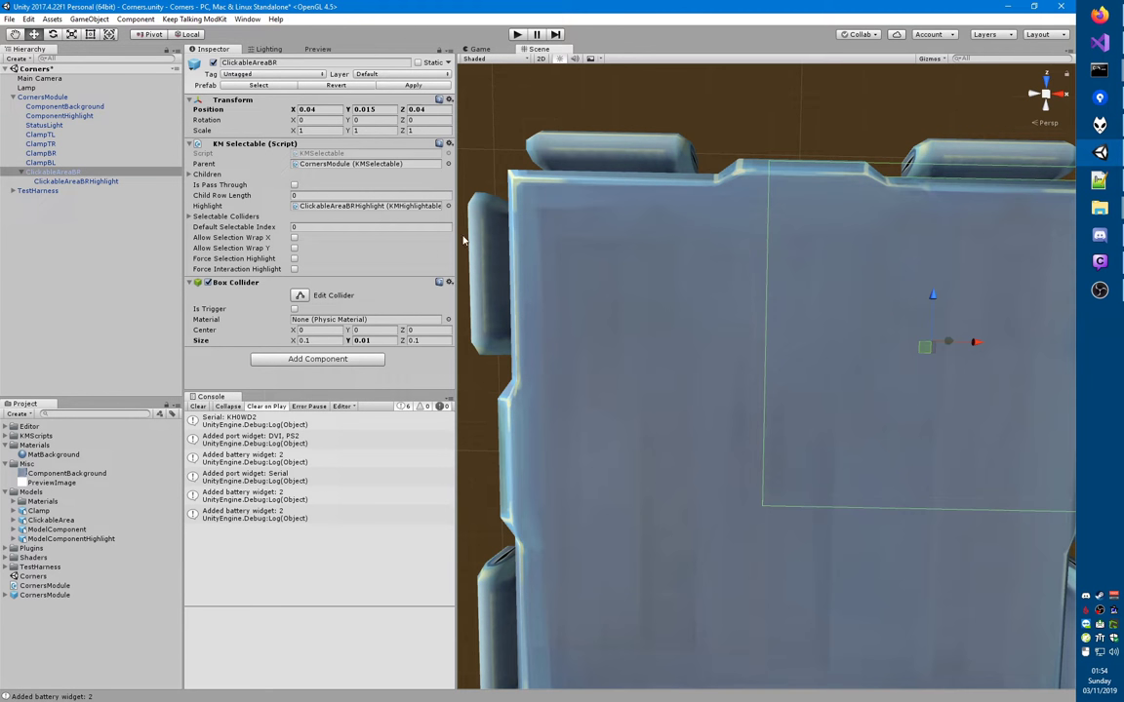
left_click(419, 86)
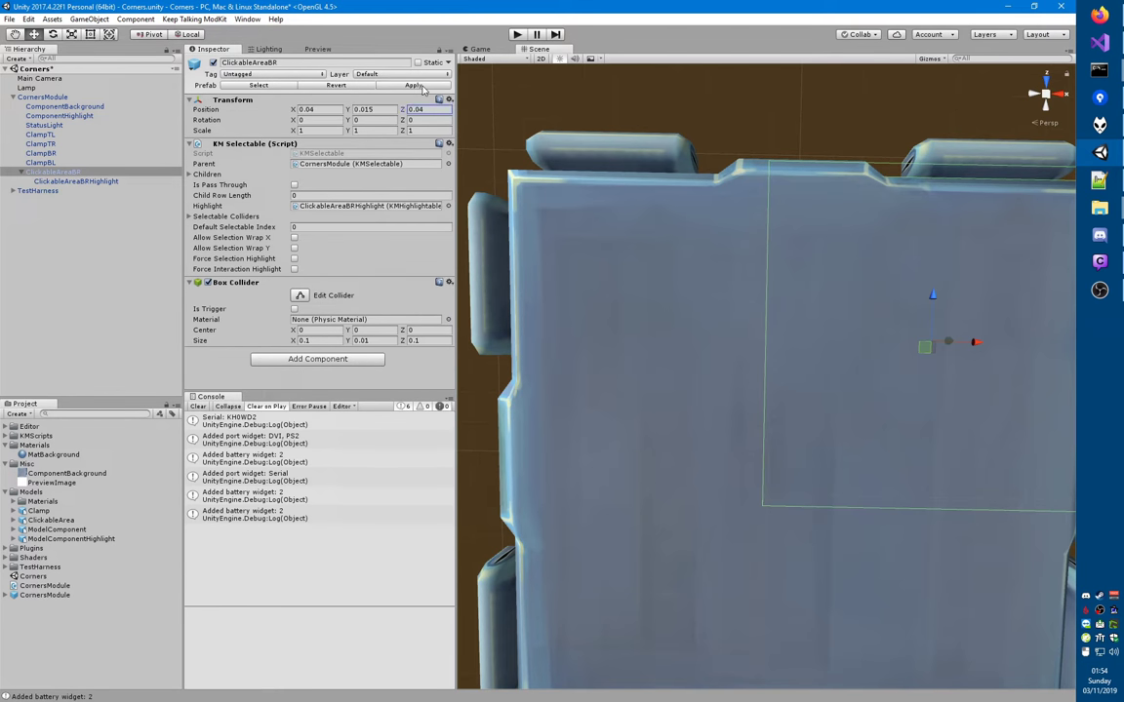
- Save the scene and make three duplicates of the ClickableAreaBR object
key("ctrl+s")
left_click(55, 175)
key("Left")
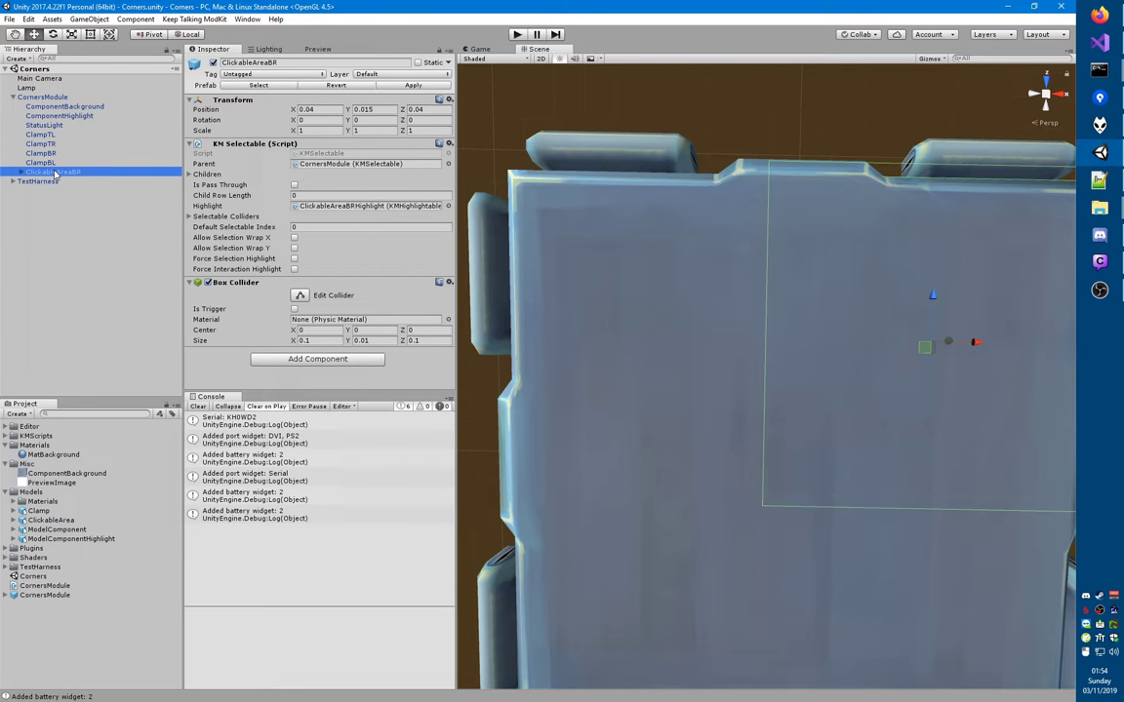
key("ctrl+d")
key("ctrl+d")
key("ctrl+d")
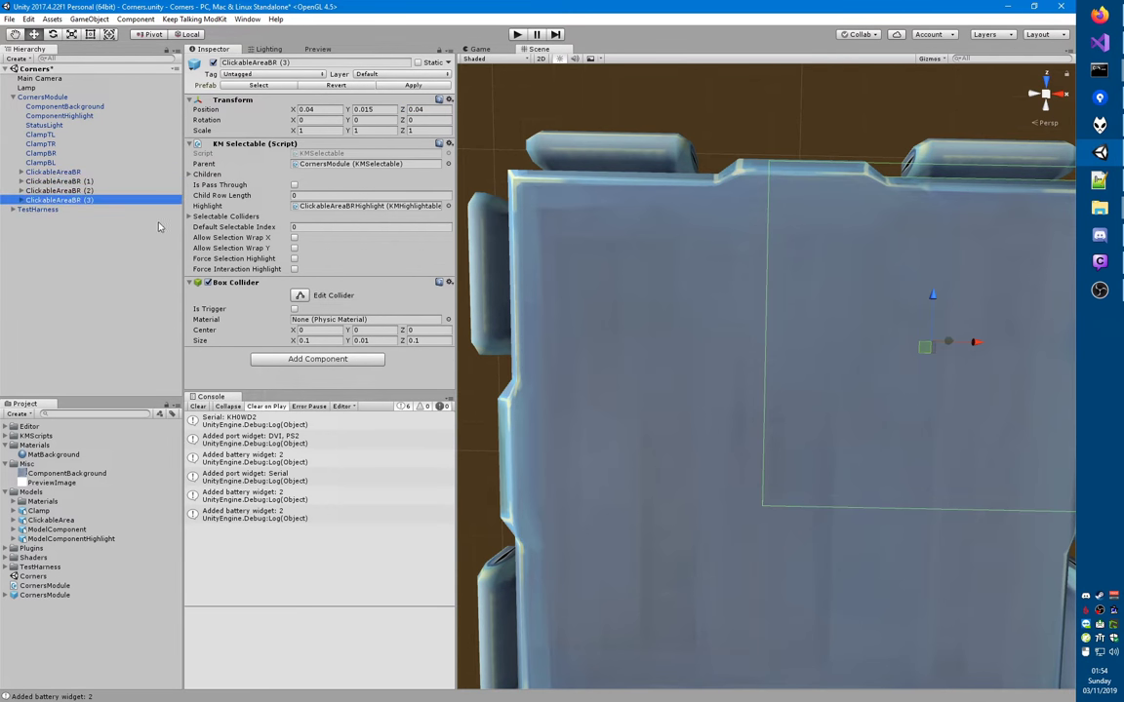
- Check which clamp ClampBR is by deactivating it briefly and activating it again
middle_click_drag(619, 413, 552, 343)
left_click(56, 154)
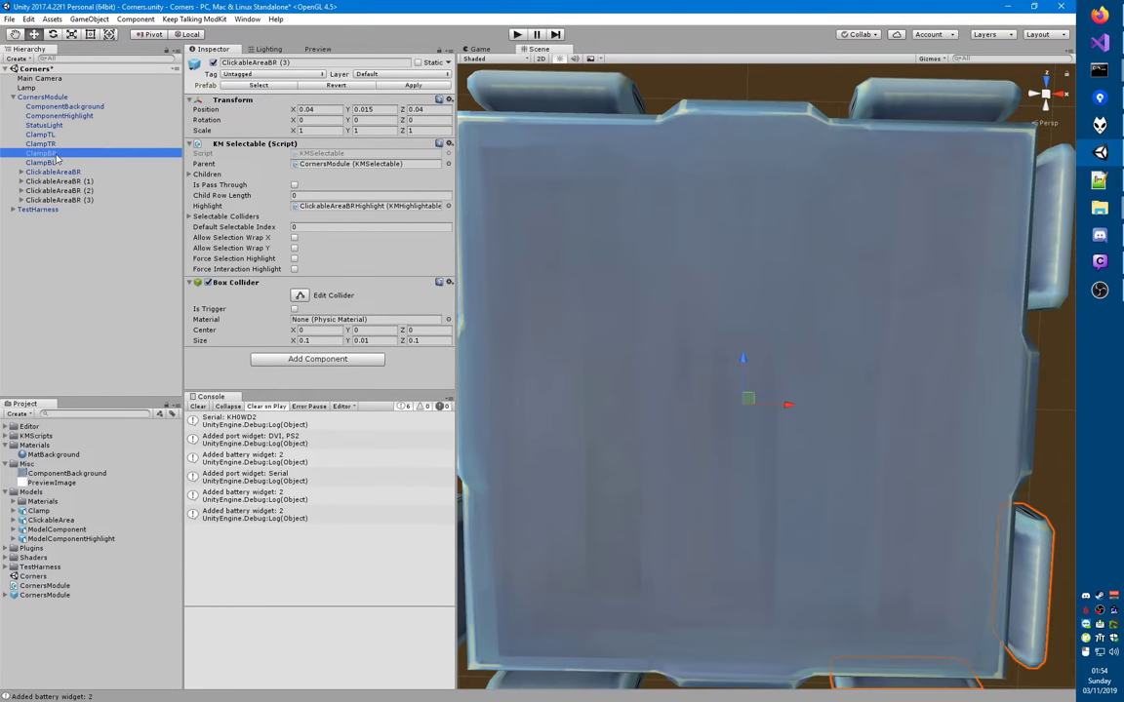
left_click(213, 63)
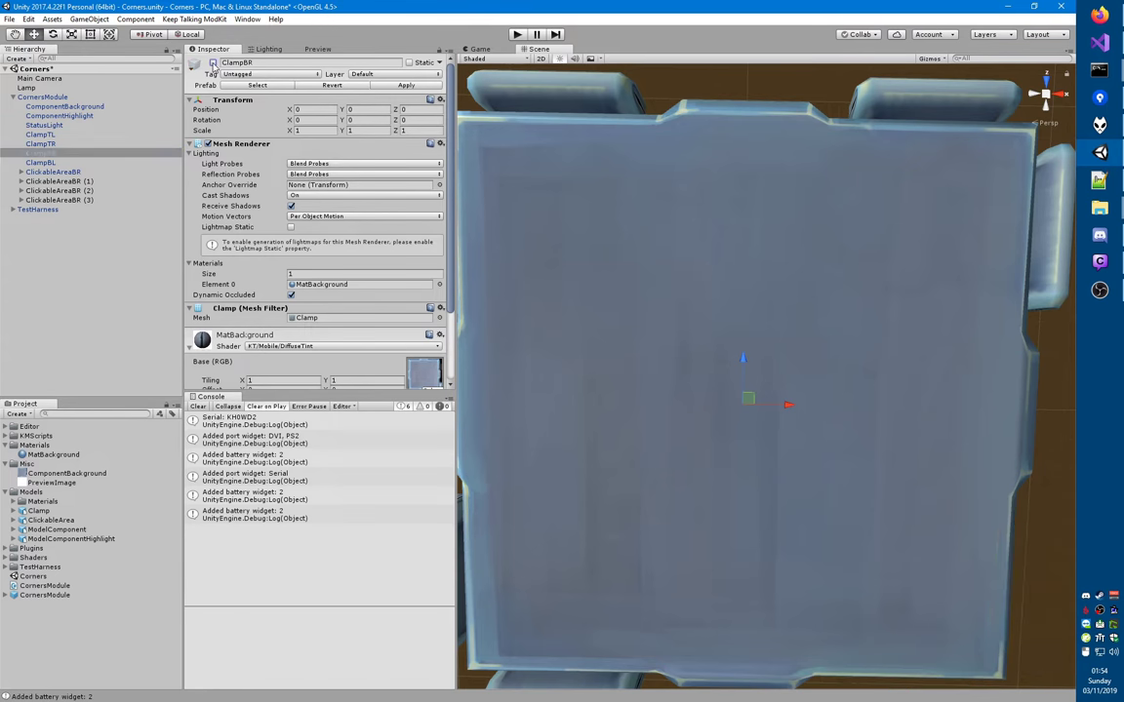
left_click(213, 63)
mouse_move(839, 458)
middle_mouse_down()
mouse_move(853, 488)
mouse_move(809, 494)
mouse_move(822, 458)
middle_mouse_up()
- Rename the original ClickableAreaBR object to ClickableAreaTR
left_click(73, 173)
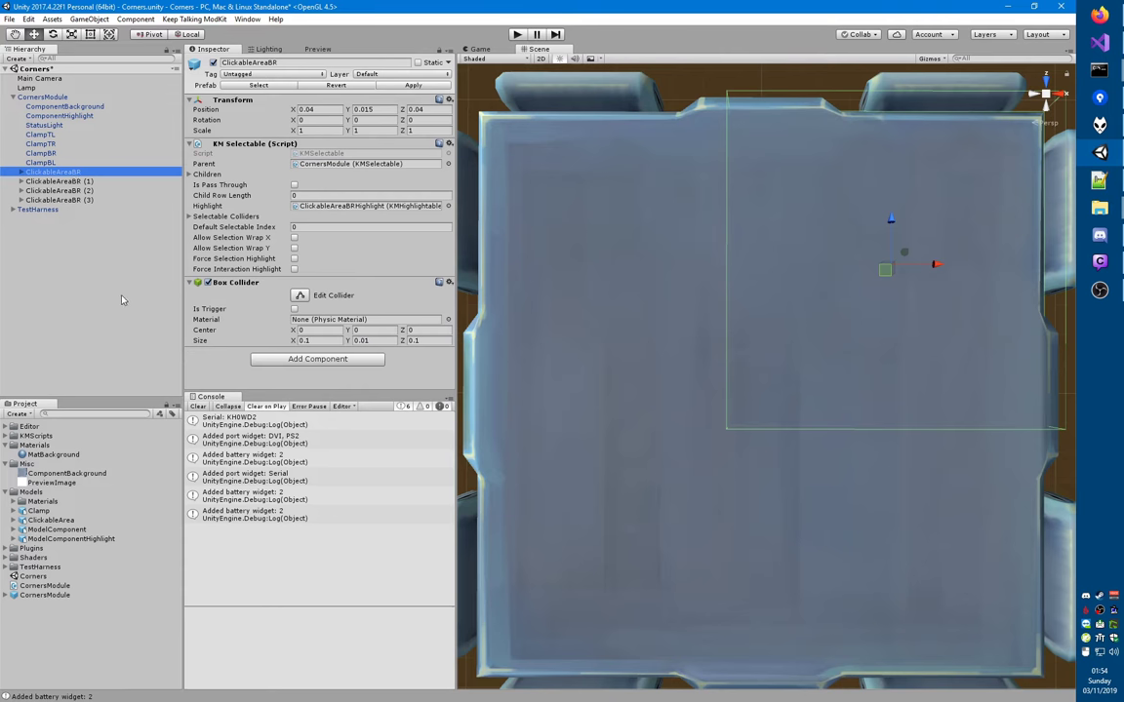
key("F2")
key("End")
key("BackSpace")
key("BackSpace")
type("TR")
key("Return")
- Rename the highlight child of ClickableAreaTR to ClickableAreaTRHighlight
key("Right")
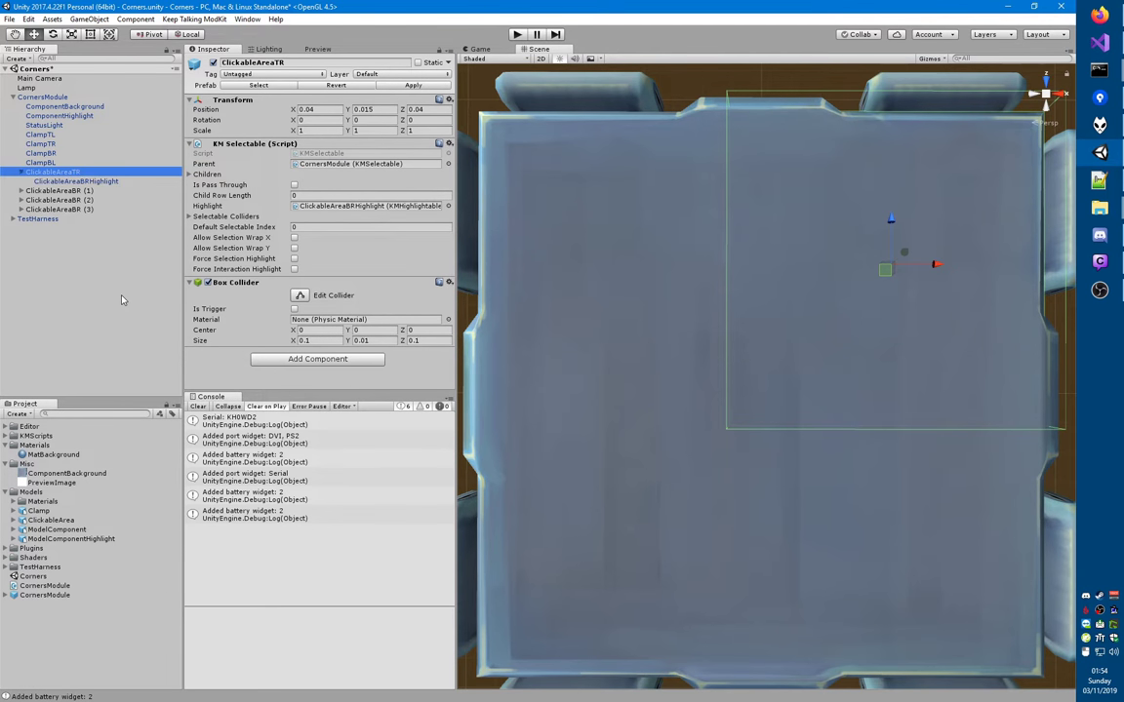
key("Down")
key("F2")
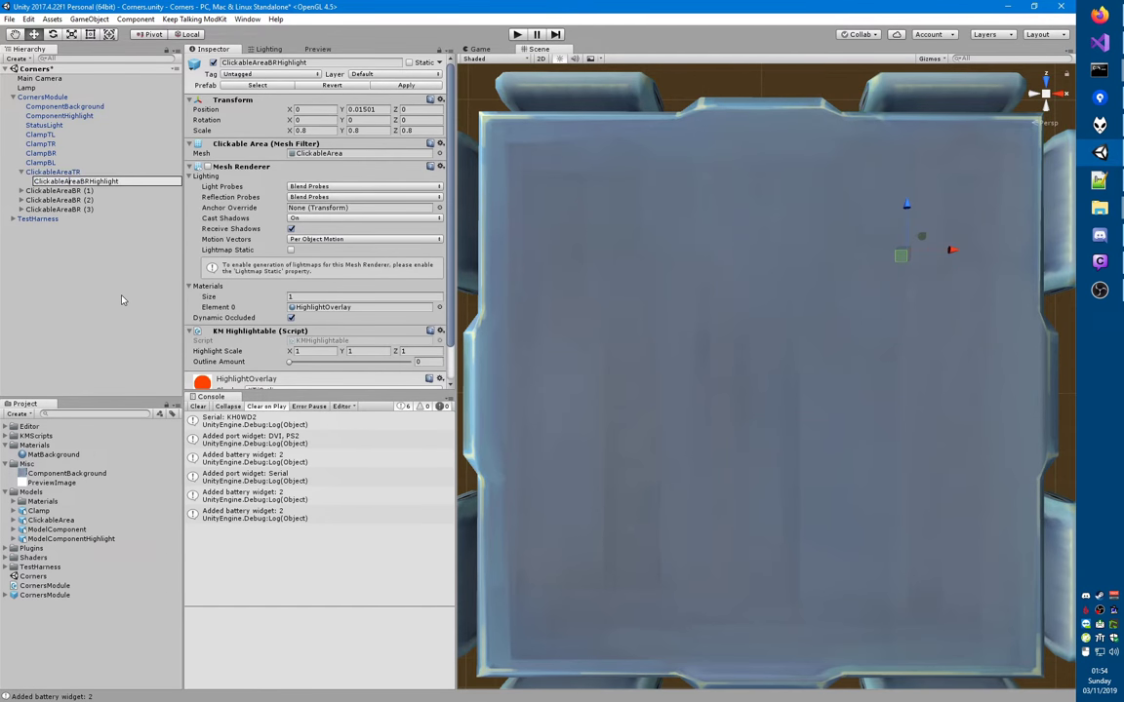
key("Delete")
type("T")
key("Return")
- Try a Y rotation of 90 on ClickableAreaBR (1), and delete all three ClickableAreaBR duplicates
key("Down")
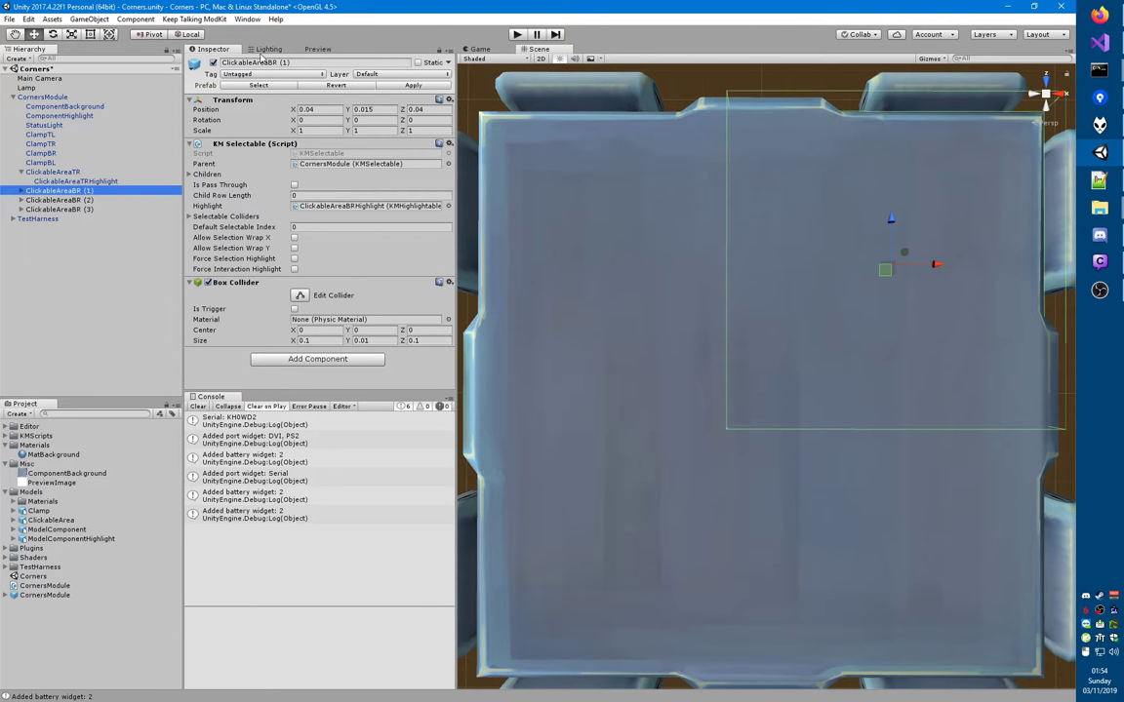
left_click(366, 119)
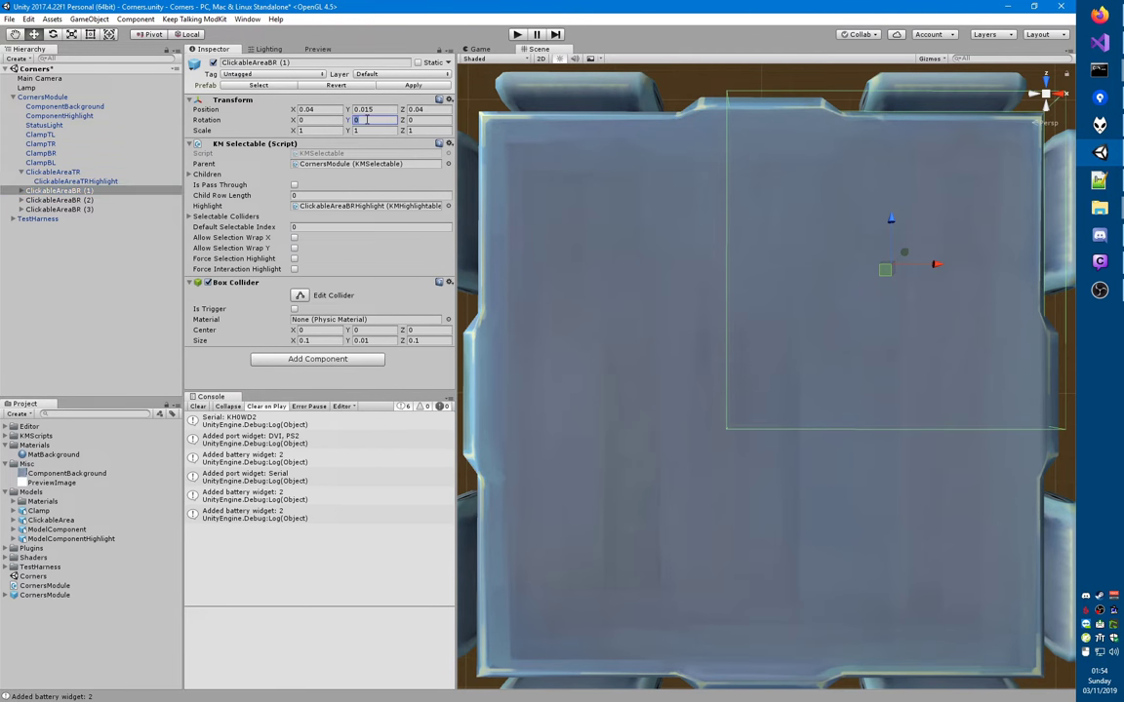
type("90")
key("BackSpace")
key("BackSpace")
type("0")
left_click(66, 208, "shift")
key("Delete")
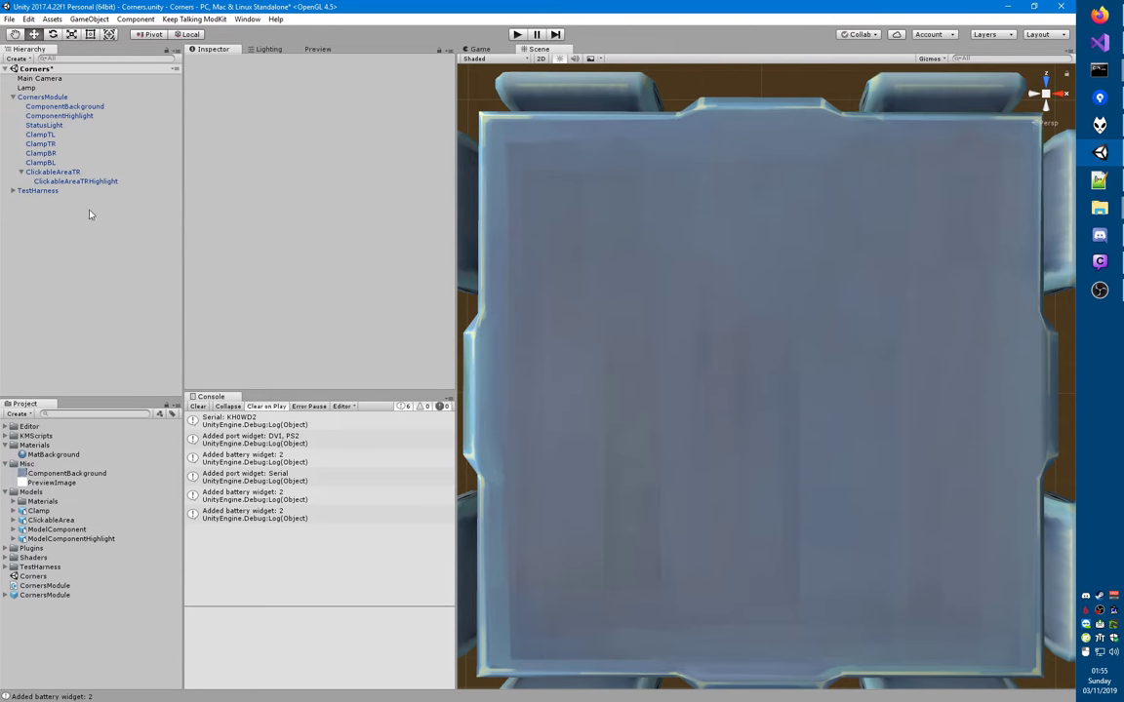
- Try rotating ClickableAreaTR around its X and Y axes, and reset both rotations to 0
left_click(51, 171)
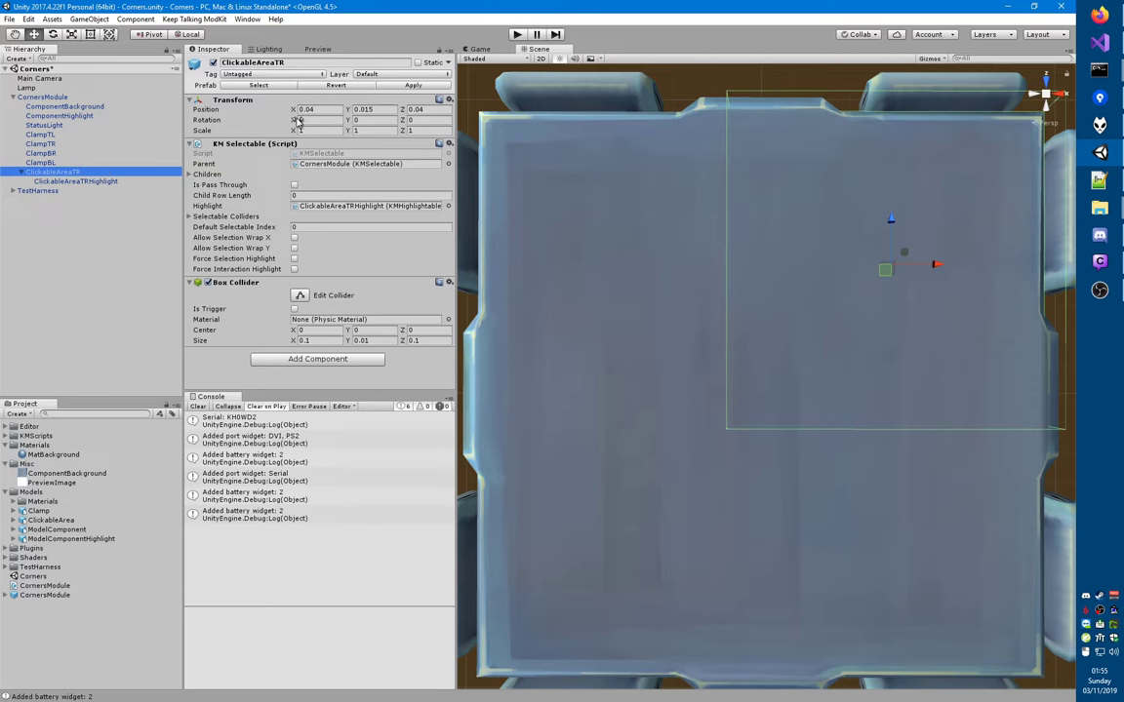
left_click_drag(299, 119, 444, 148)
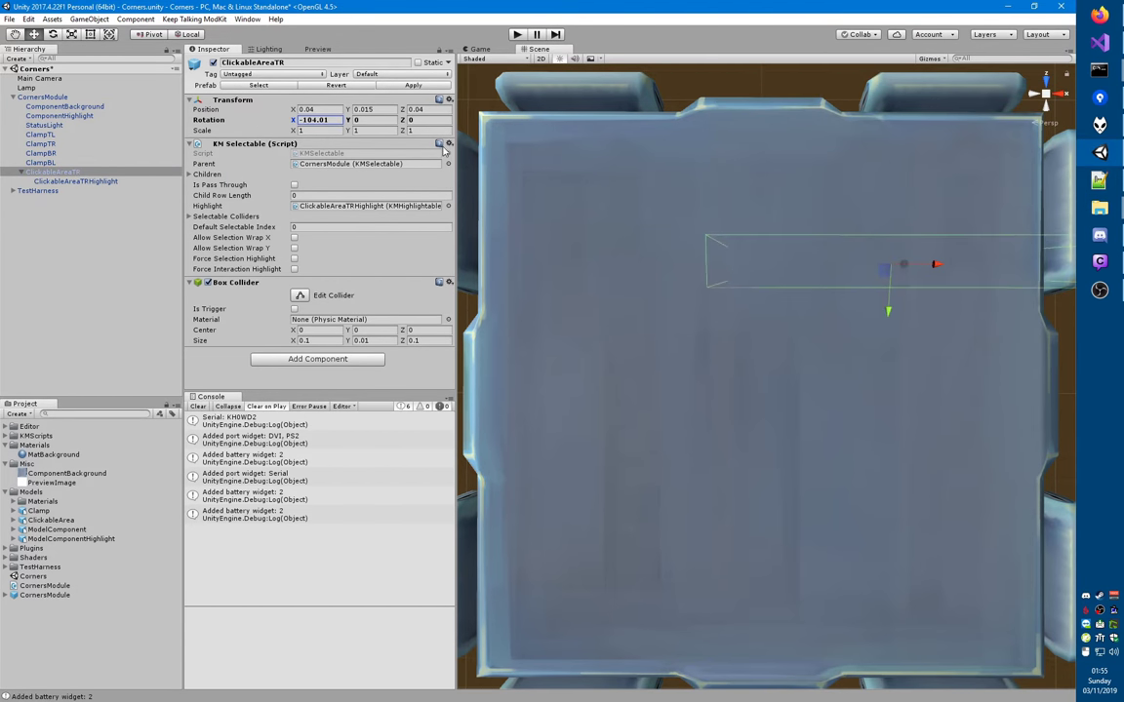
left_click(324, 120)
type("0")
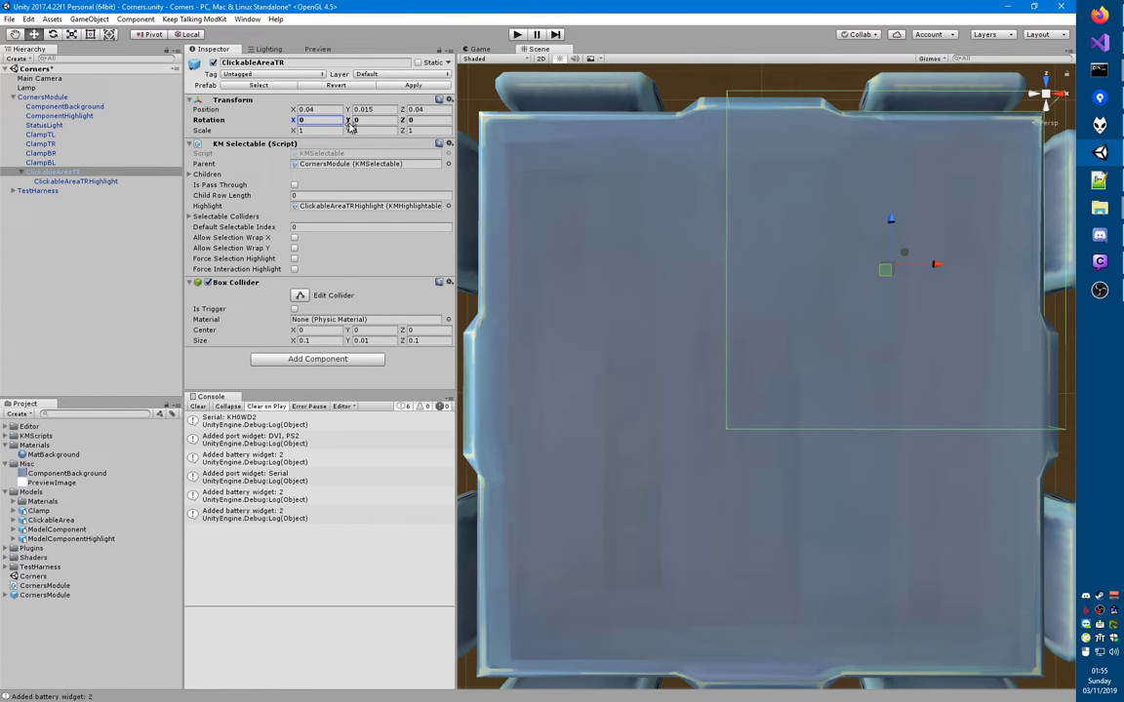
left_click_drag(350, 123, 625, 156)
left_click(366, 119)
type("0")
- Set the X and Z center of ClickableAreaTR's Box Collider to 0.04
left_click(312, 329)
type("0.04")
key("Tab")
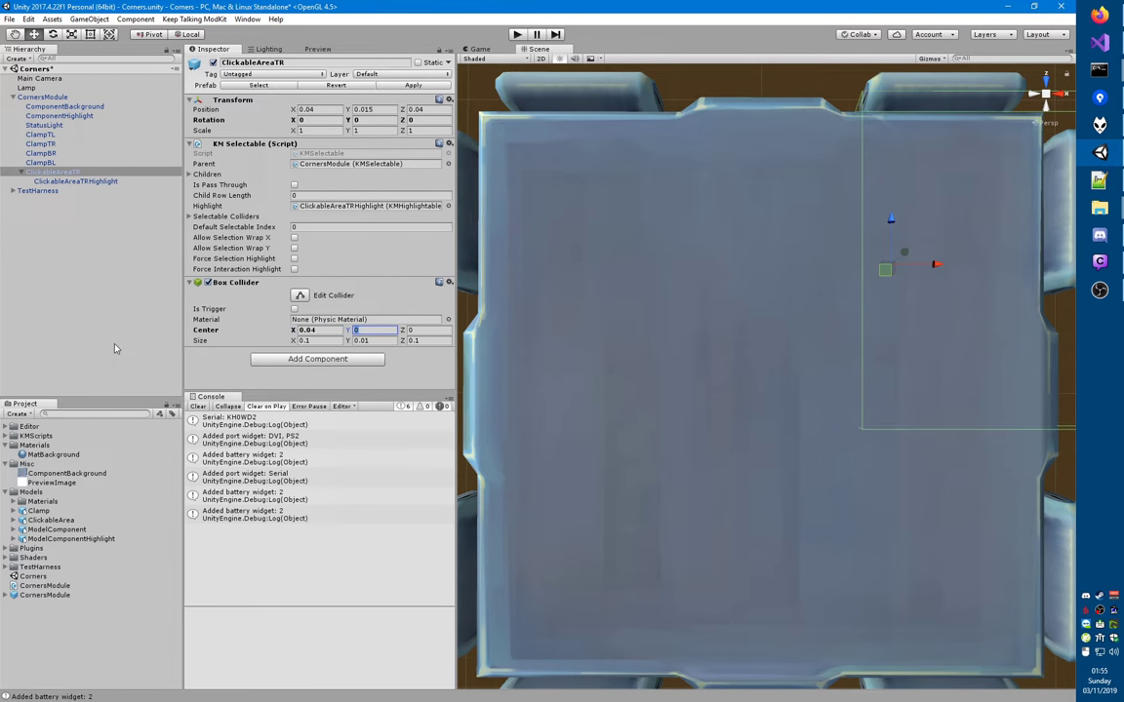
key("Tab")
type(".04")
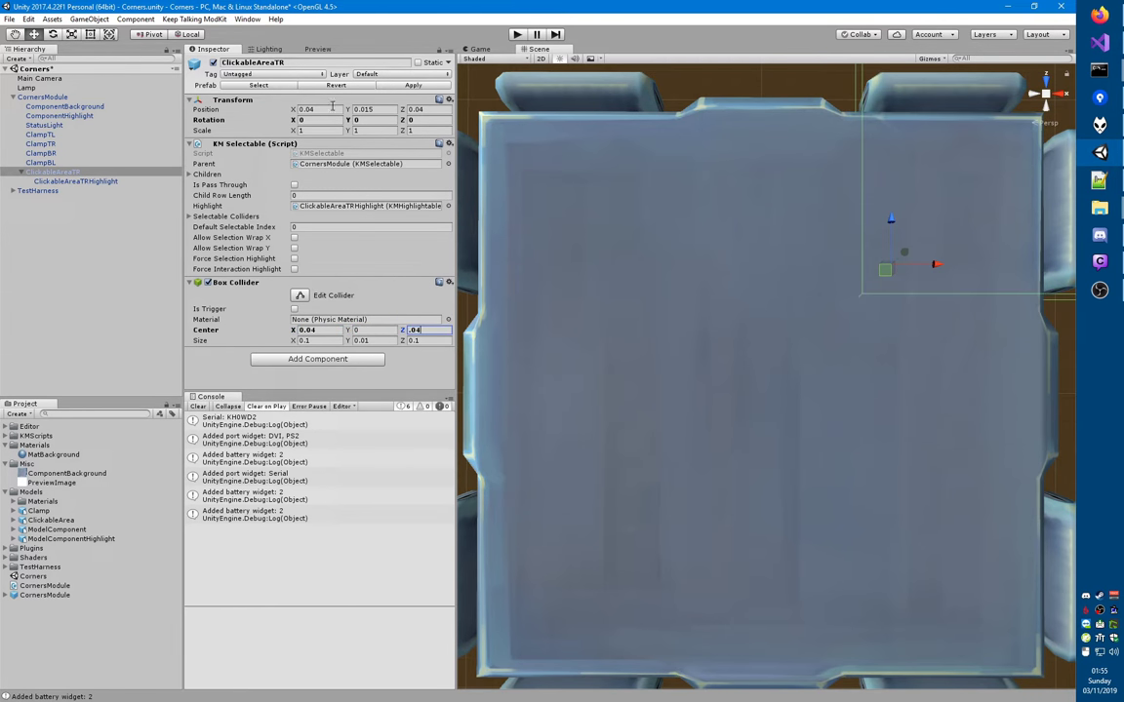
- Set the X and Z position of ClickableAreaTR to 0
left_click(307, 109)
type("0")
left_click(444, 109)
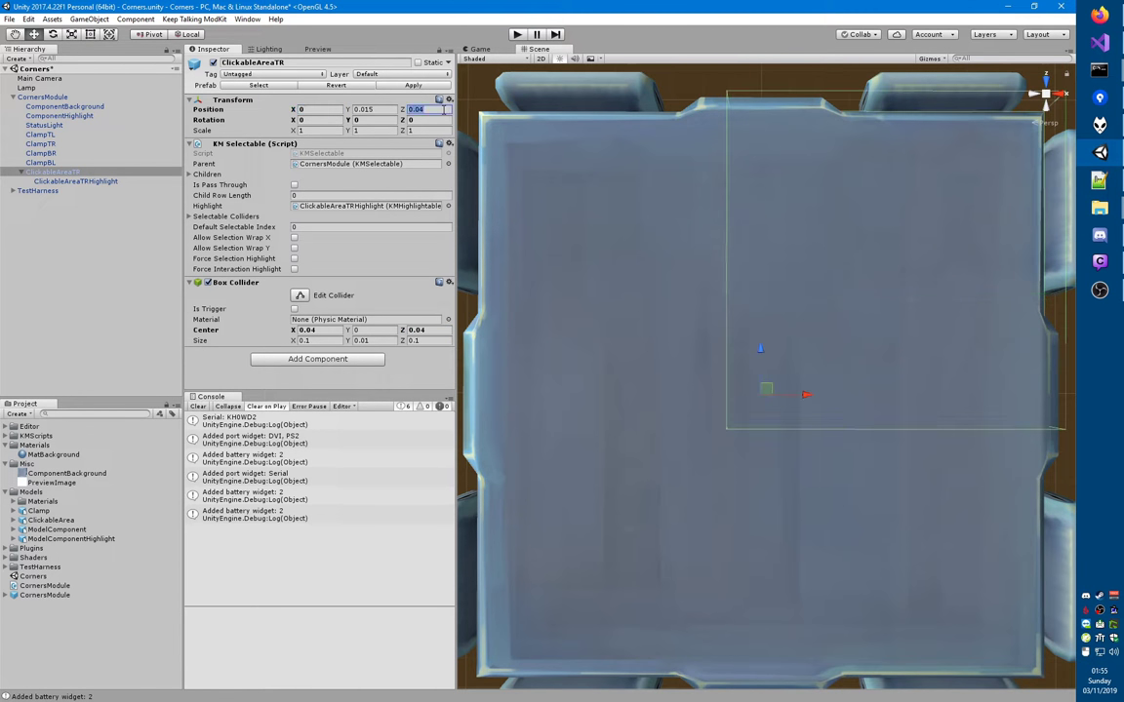
type("0")
- Test rotating ClickableAreaTR about 90 degrees around Y, and reset the Y rotation to 0
left_click_drag(348, 121, 1007, 192)
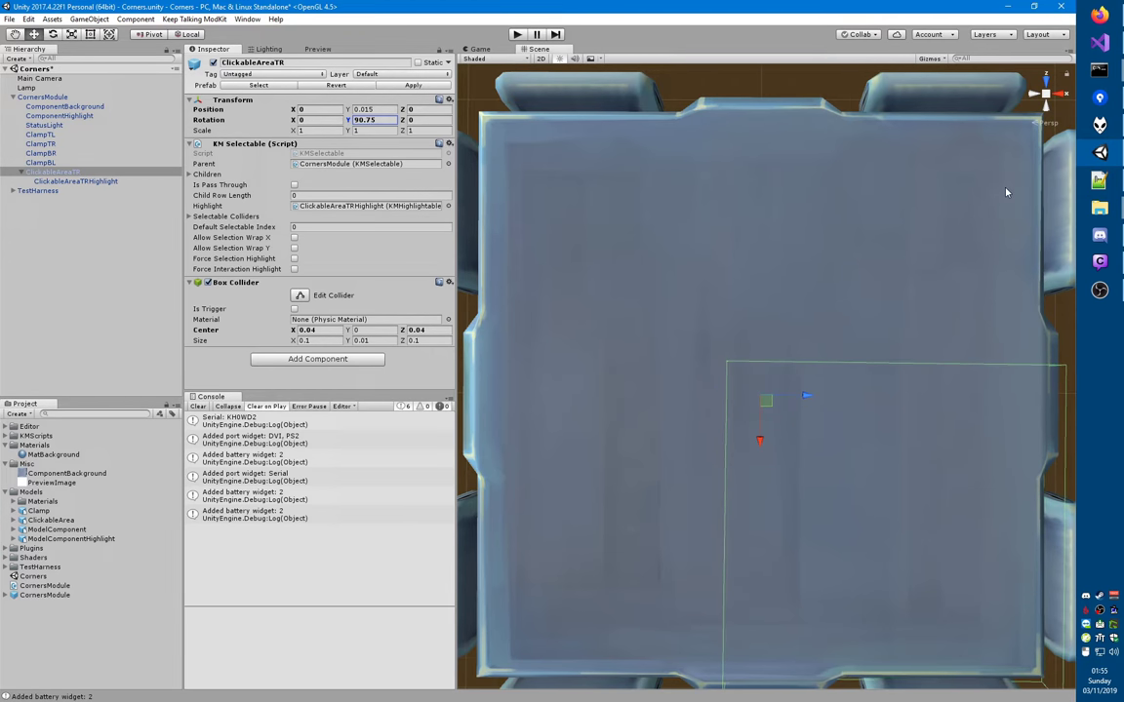
key("Return")
type("0")
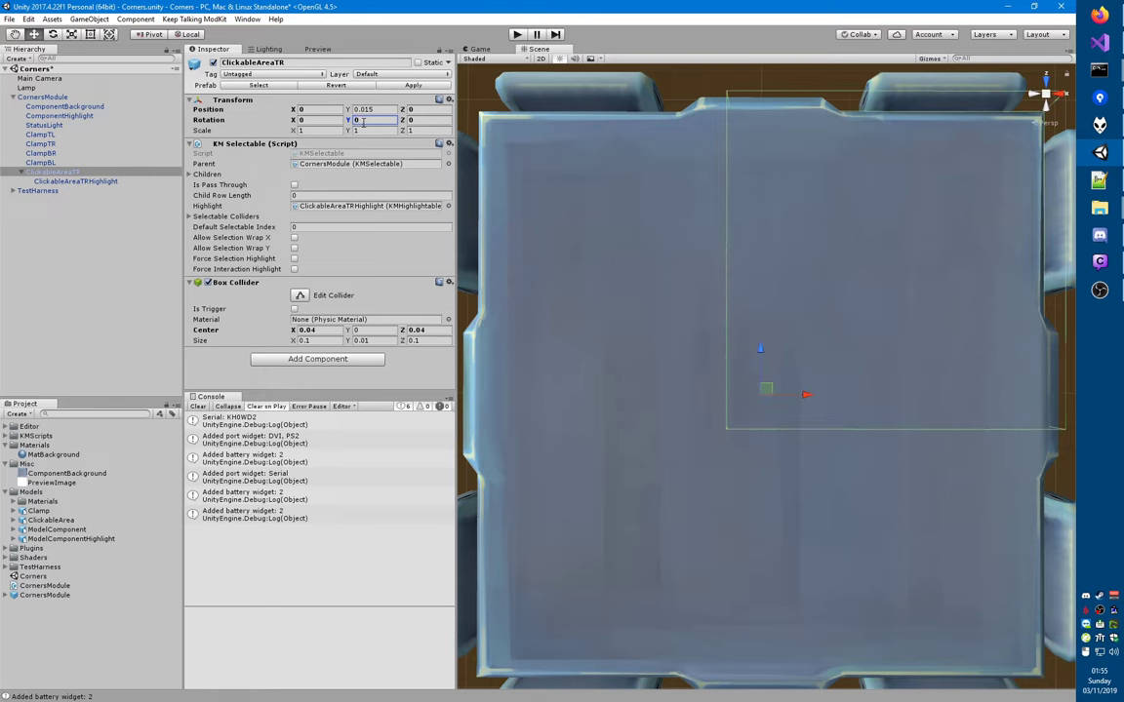
- Apply the ClickableAreaTR changes to the prefab and make three duplicates of ClickableAreaTR
left_click(420, 86)
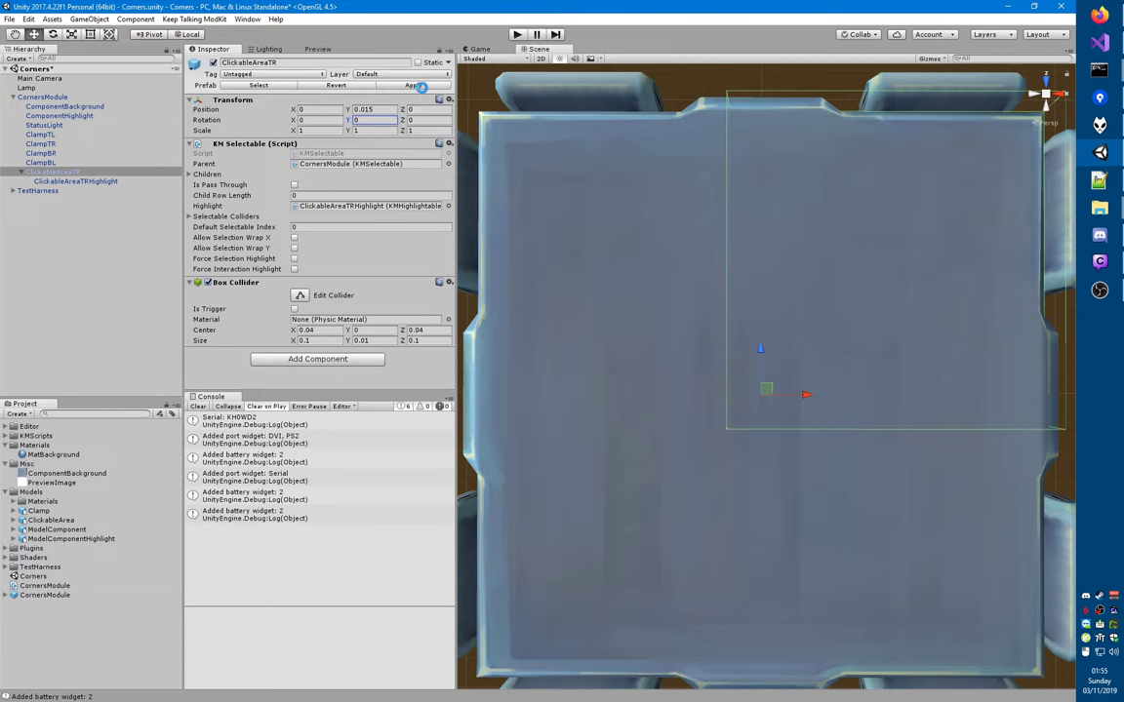
left_click(70, 171)
key("Left")
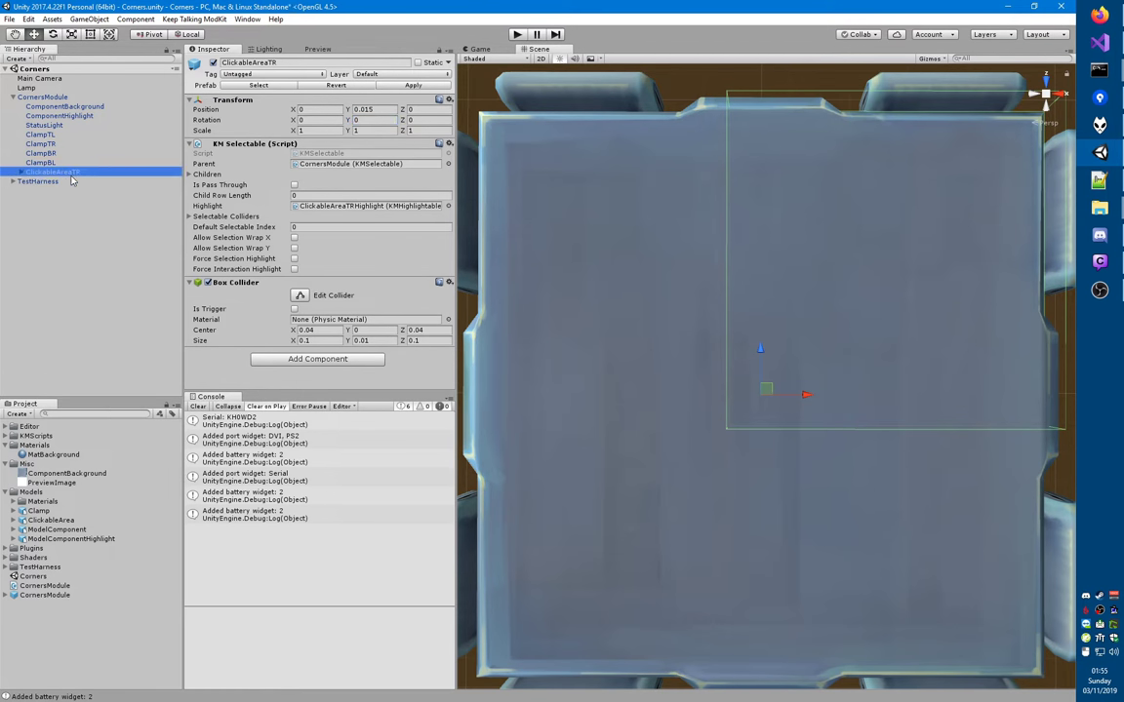
key("ctrl+d")
key("ctrl+d")
key("ctrl+d")
- Rename the first duplicate, ClickableAreaTR (1), to ClickableAreaBR
left_click(72, 174)
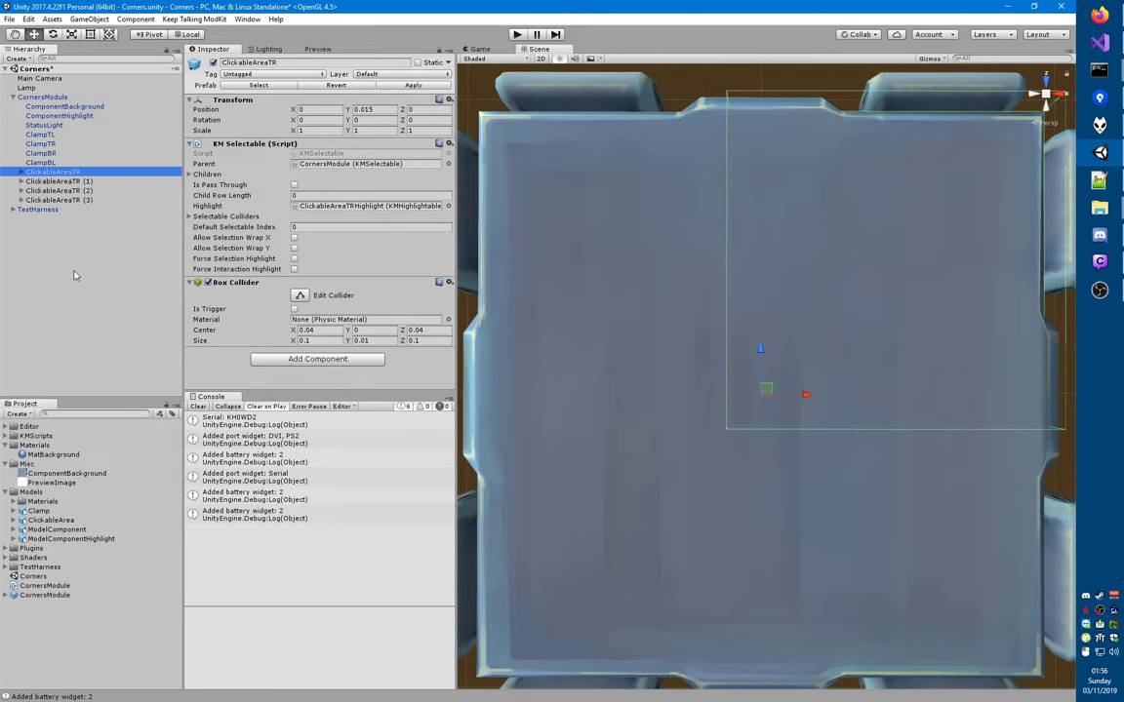
key("Down")
key("F2")
key("End")
key("BackSpace")
key("BackSpace")
key("BackSpace")
key("BackSpace")
key("BackSpace")
key("BackSpace")
type("BR")
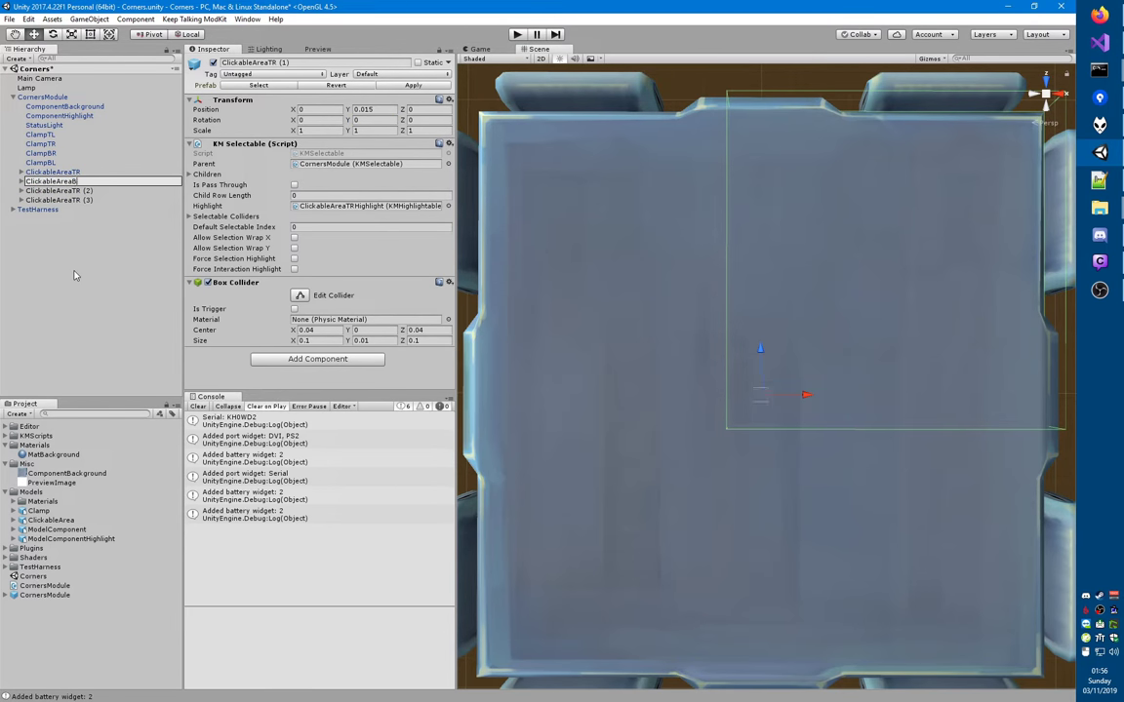
key("Return")
- Rename the highlight child of ClickableAreaBR to ClickableAreaBRHighlight
key("Right")
left_click(80, 191)
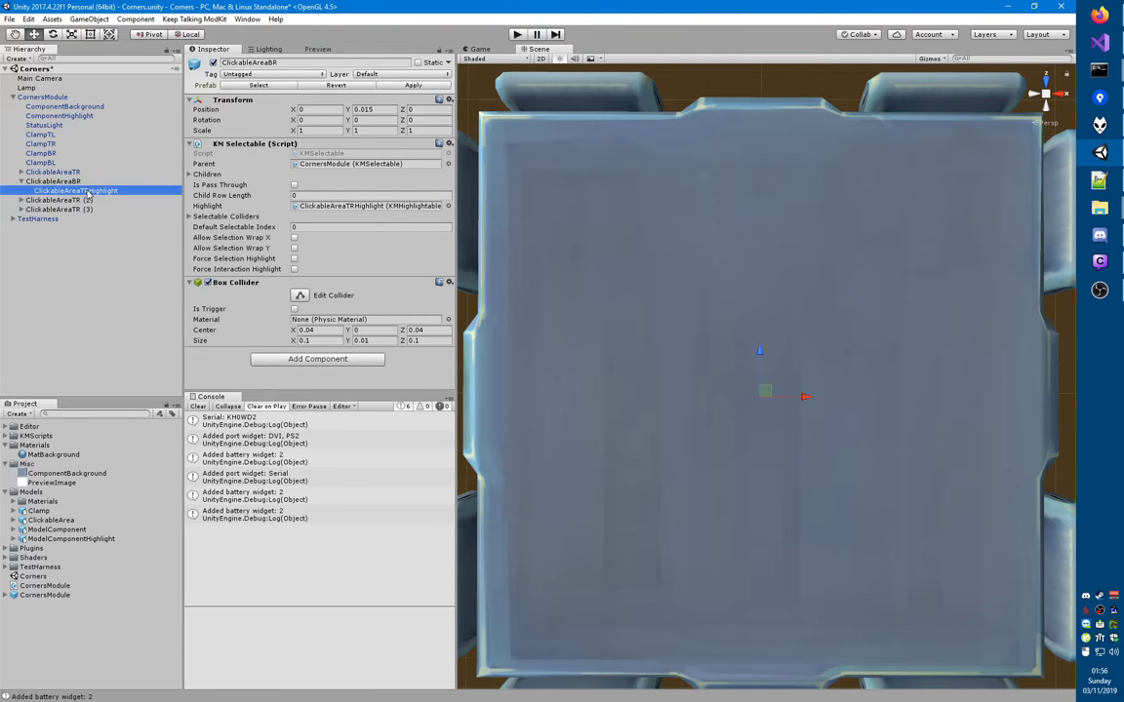
key("F2")
type("B")
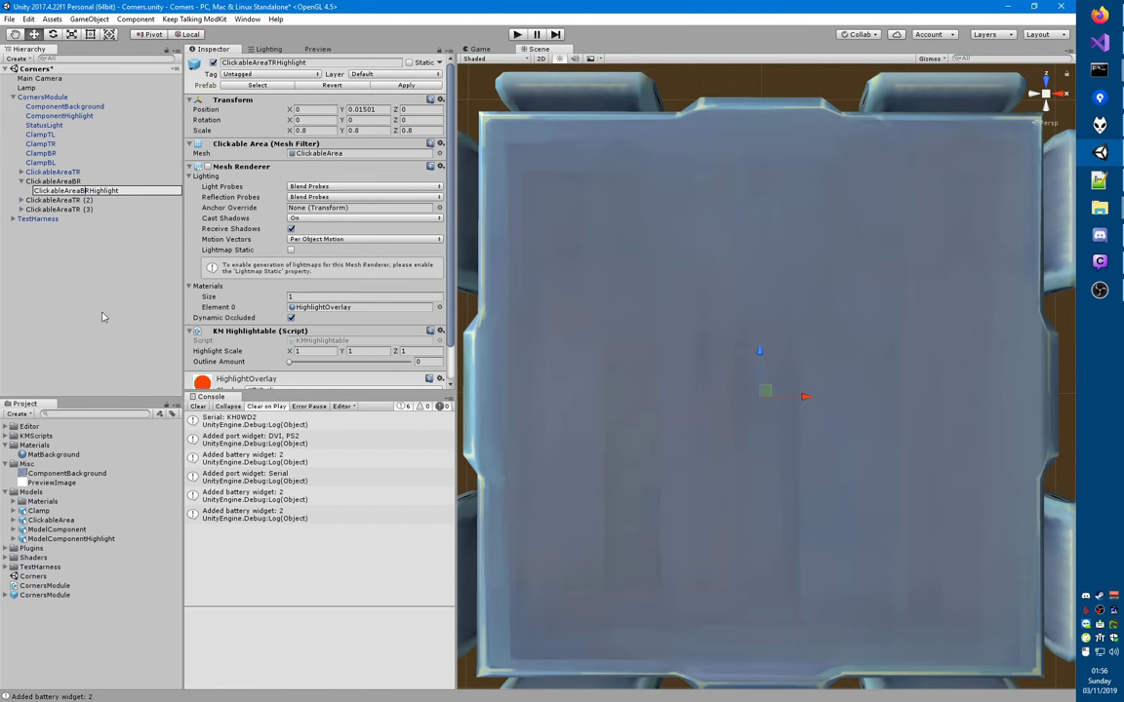
key("Return")
- Set the Y rotation of ClickableAreaBR to 90 and collapse its children in the hierarchy
key("Up")
left_click(371, 118)
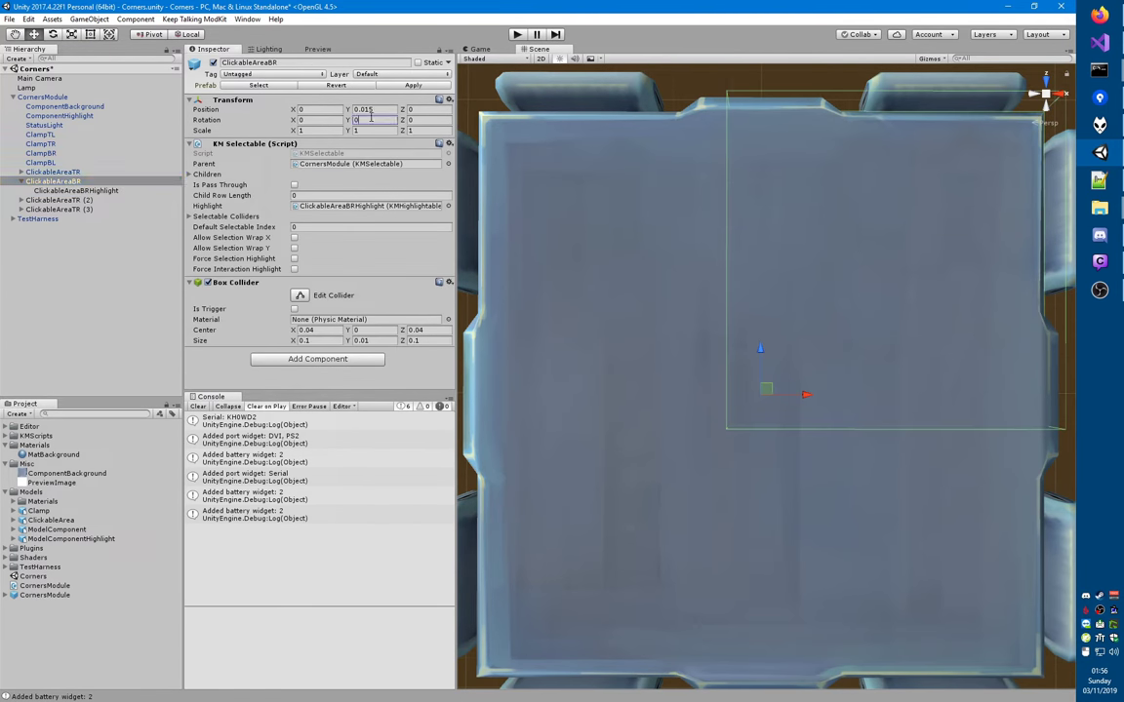
type("90")
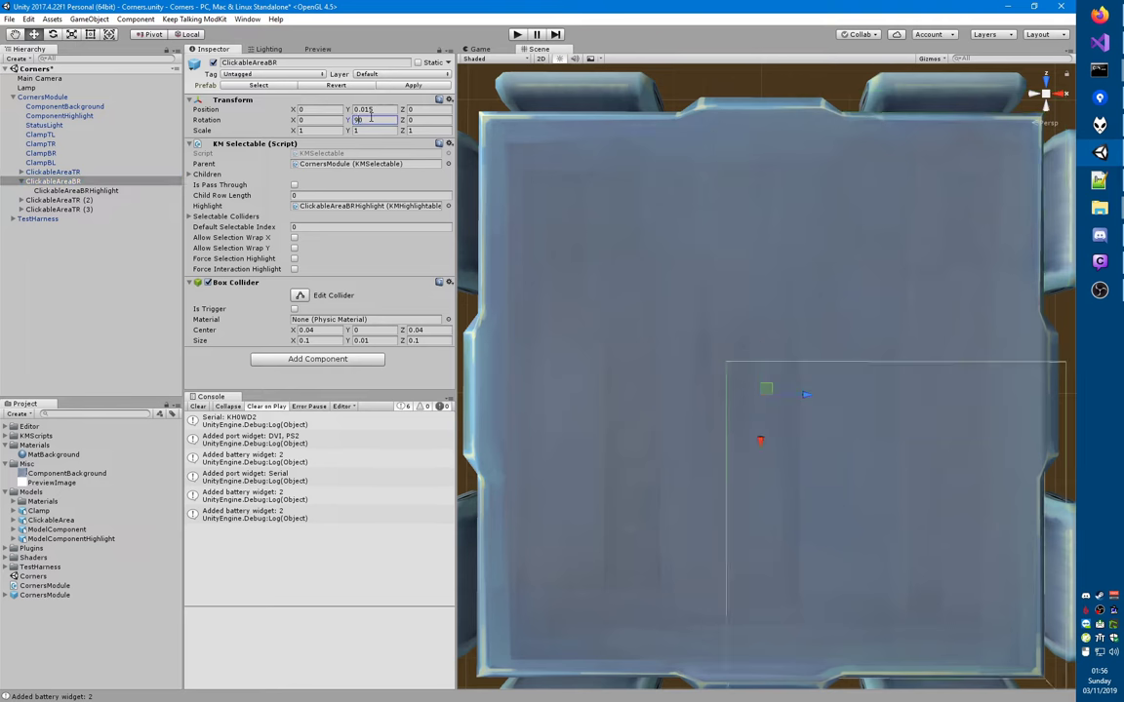
left_click(36, 182)
key("Left")
- Rename the second duplicate, ClickableAreaTR (2), to ClickableAreaBL
left_click(65, 190)
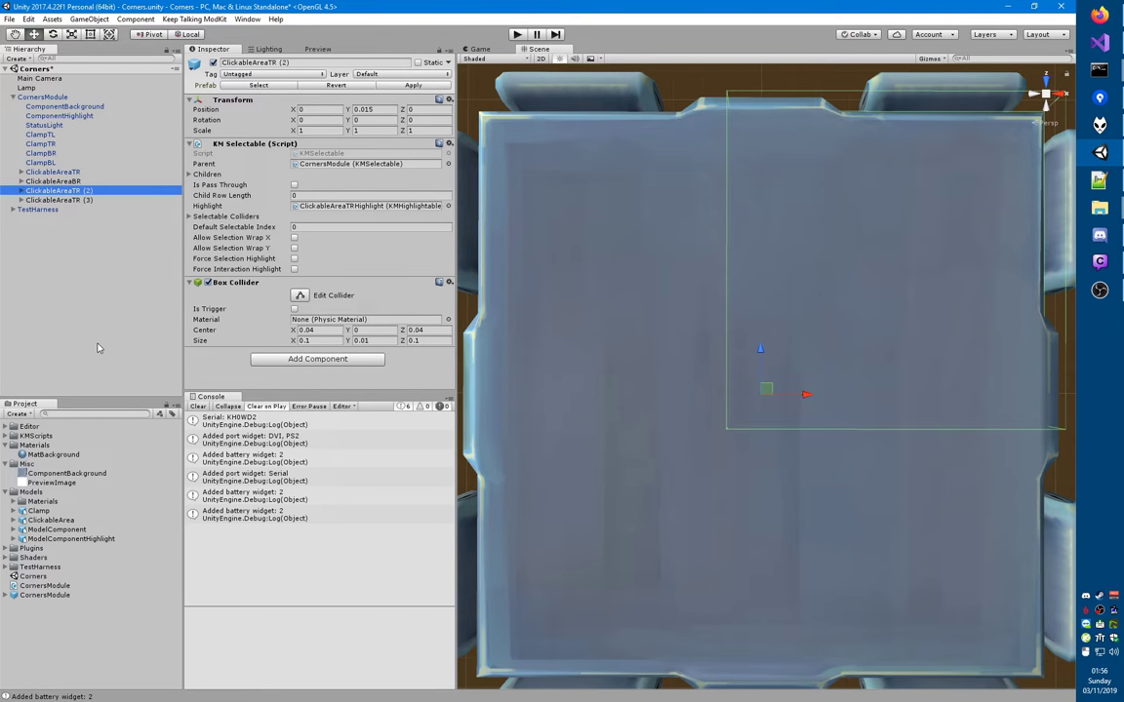
key("F2")
key("End")
key("BackSpace")
key("BackSpace")
key("BackSpace")
key("BackSpace")
key("BackSpace")
type("BL")
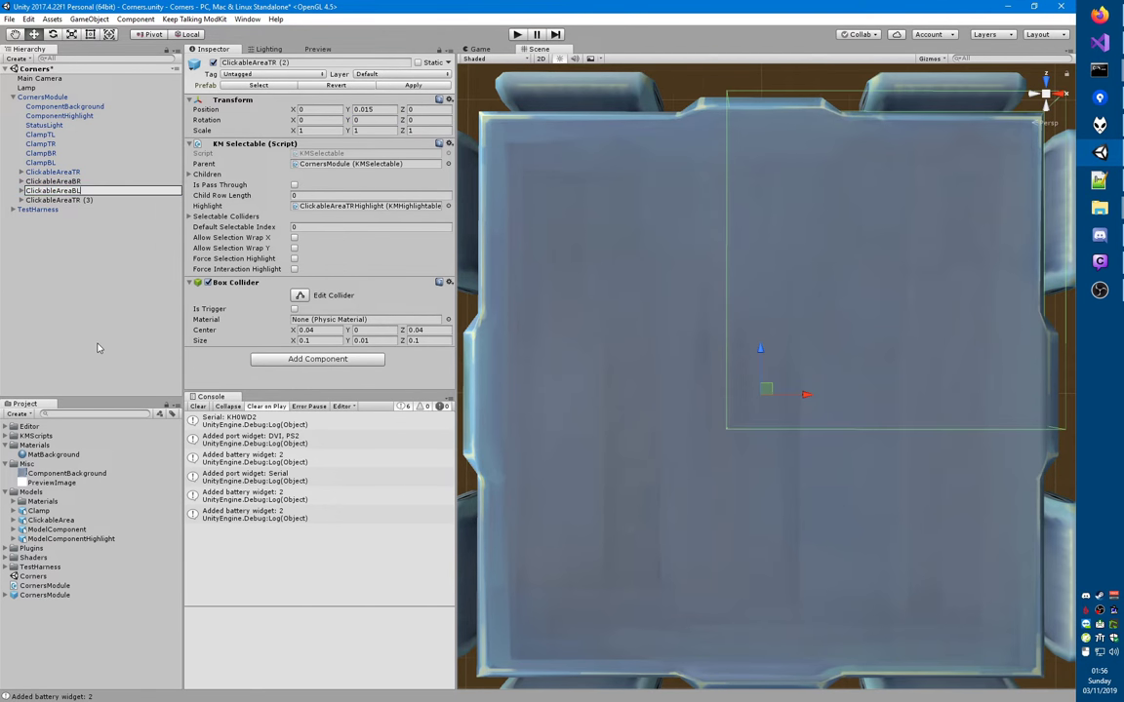
key("Return")
- Rename the highlight child of ClickableAreaBL to ClickableAreaBLHighlight
key("Right")
key("Down")
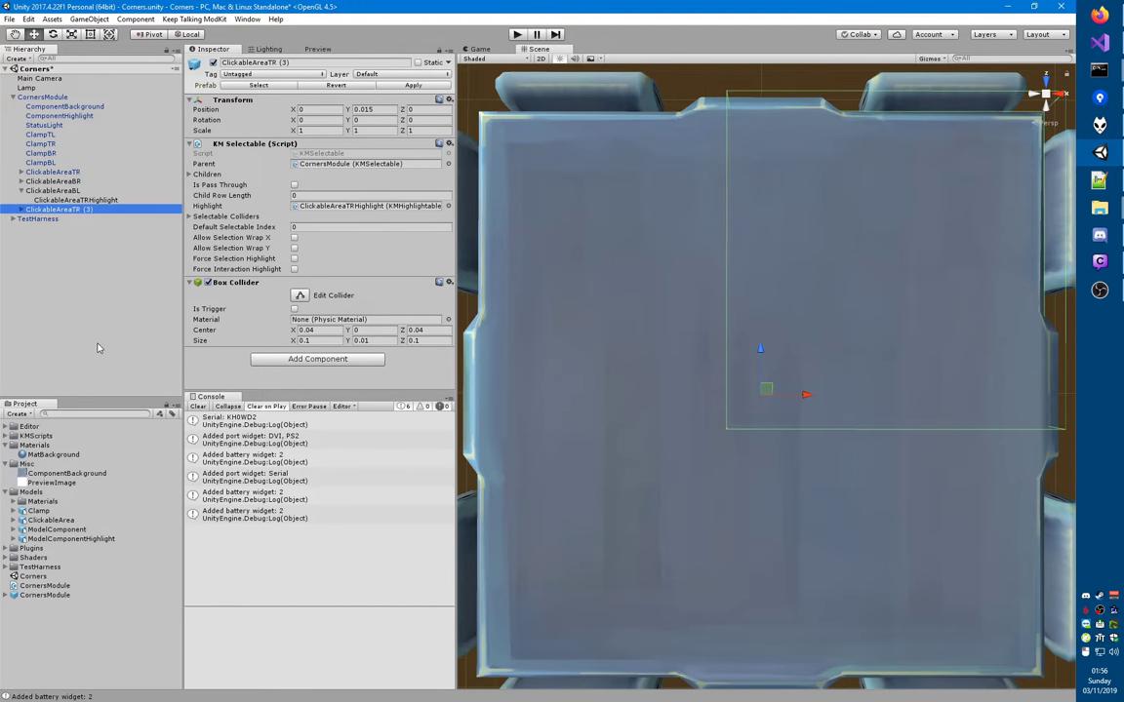
key("F2")
key("End")
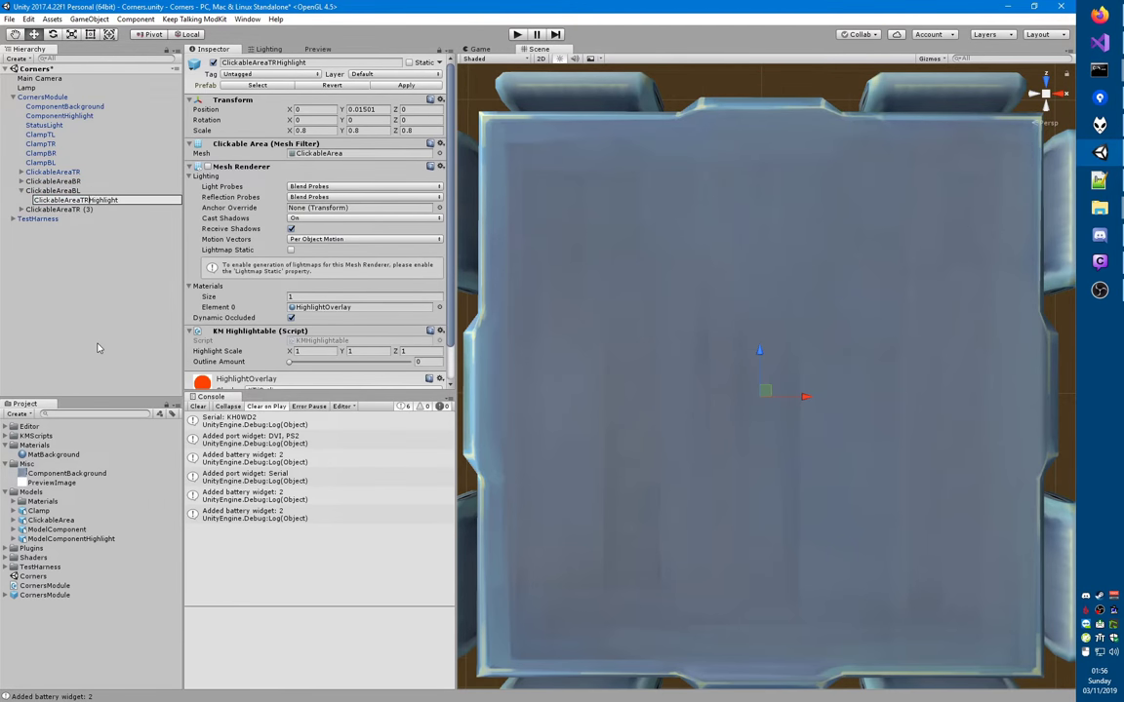
key("BackSpace")
key("BackSpace")
type("BL")
key("Return")
- Collapse ClickableAreaBL in the hierarchy and set its Y rotation to 180
key("Left")
key("Left")
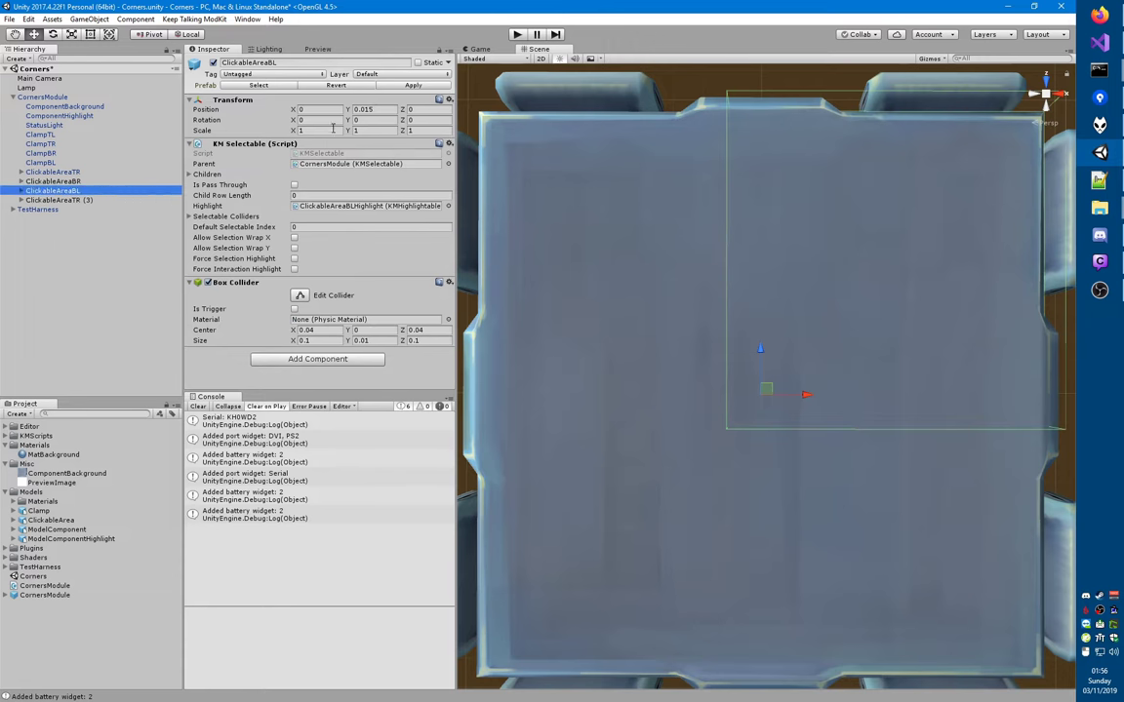
left_click(373, 119)
type("180")
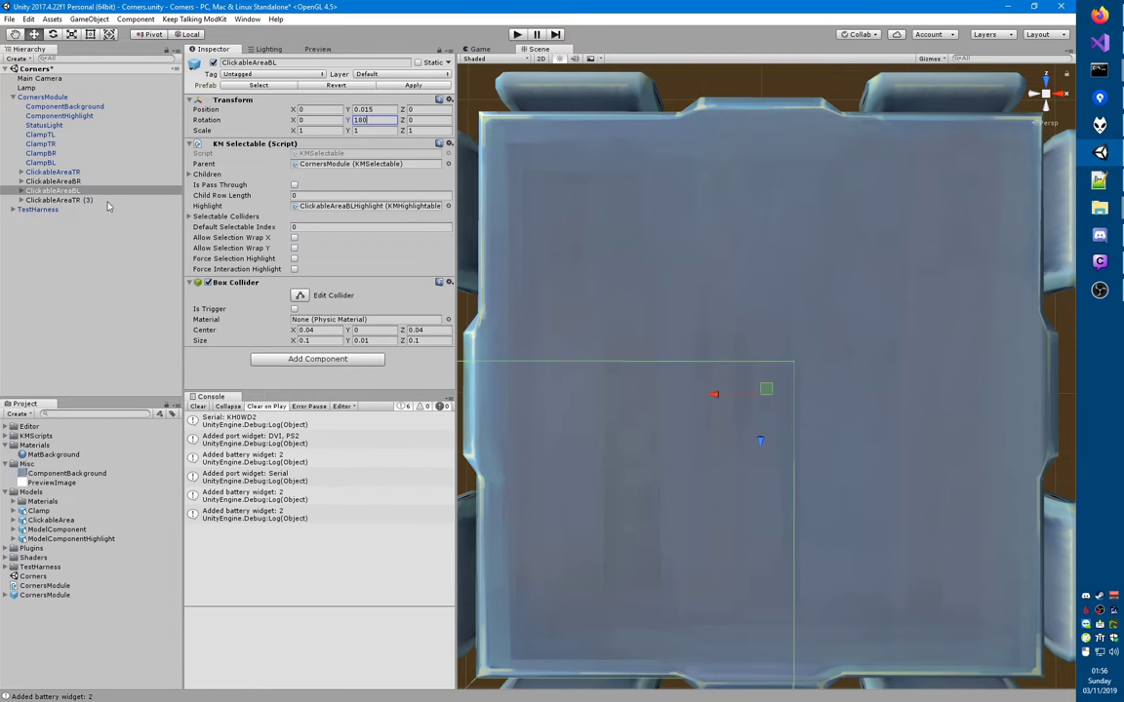
- Rename the third duplicate, ClickableAreaTR (3), to ClickableAreaTL
left_click(107, 200)
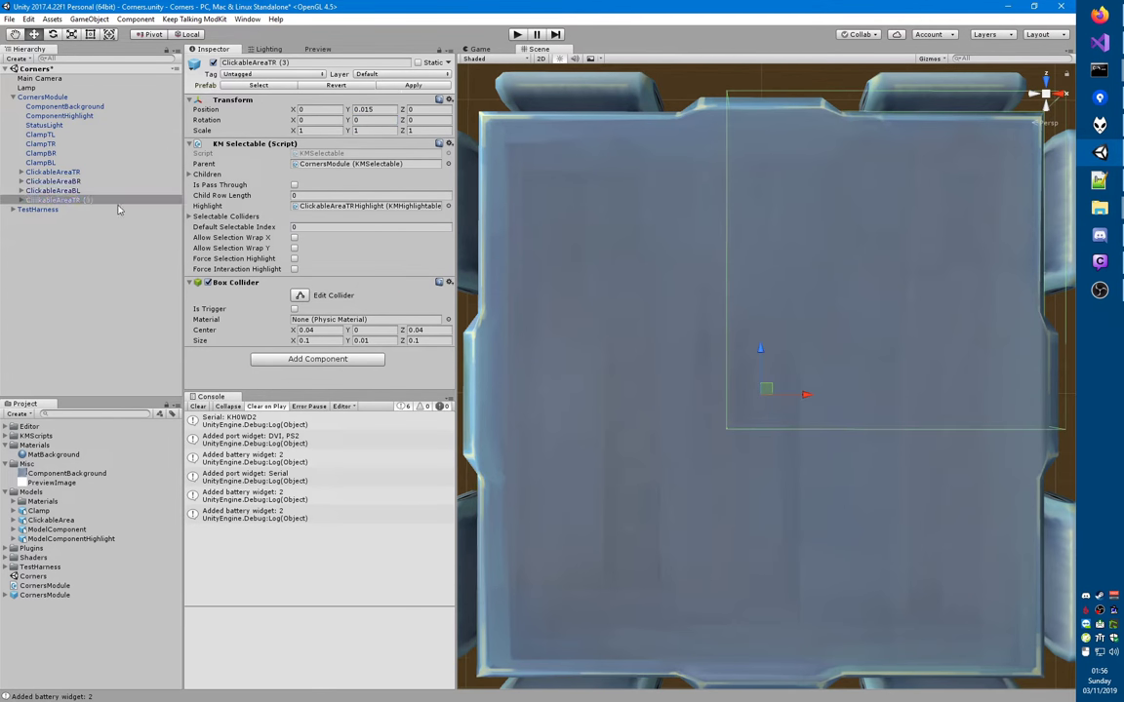
left_click(87, 200)
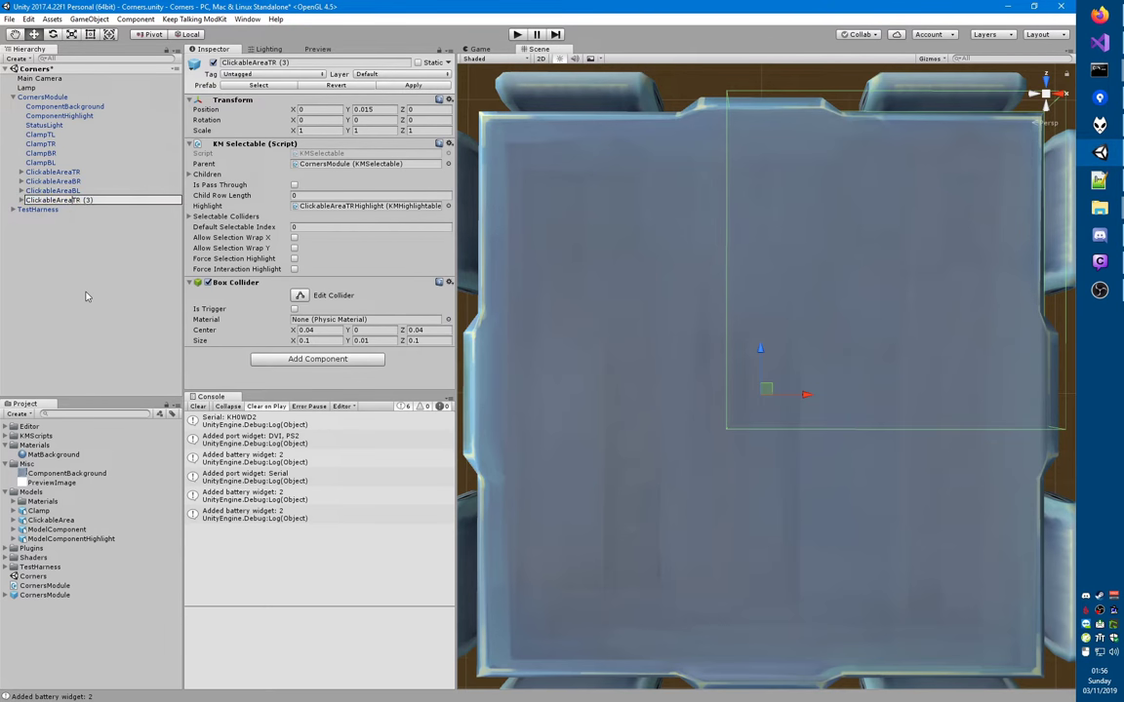
key("shift+End")
type("L")
key("Return")
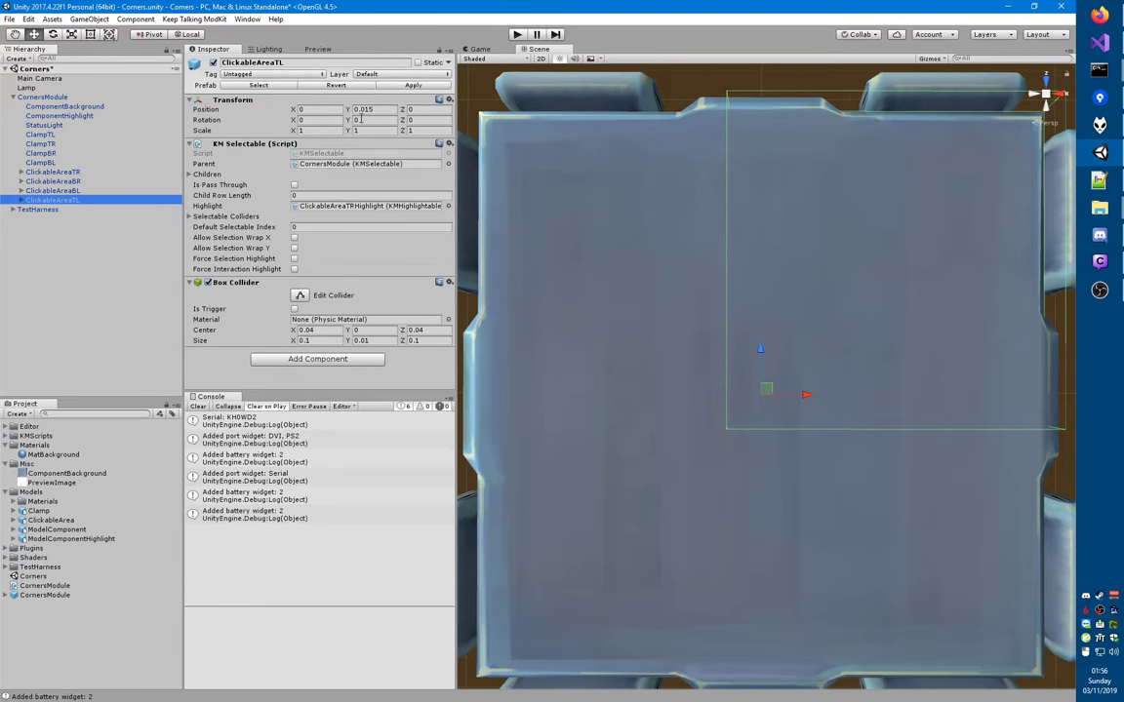
- Set ClickableAreaTL's Y rotation to 270 and rename its highlight child to ClickableAreaTLHighlight
left_click(364, 119)
type("270")
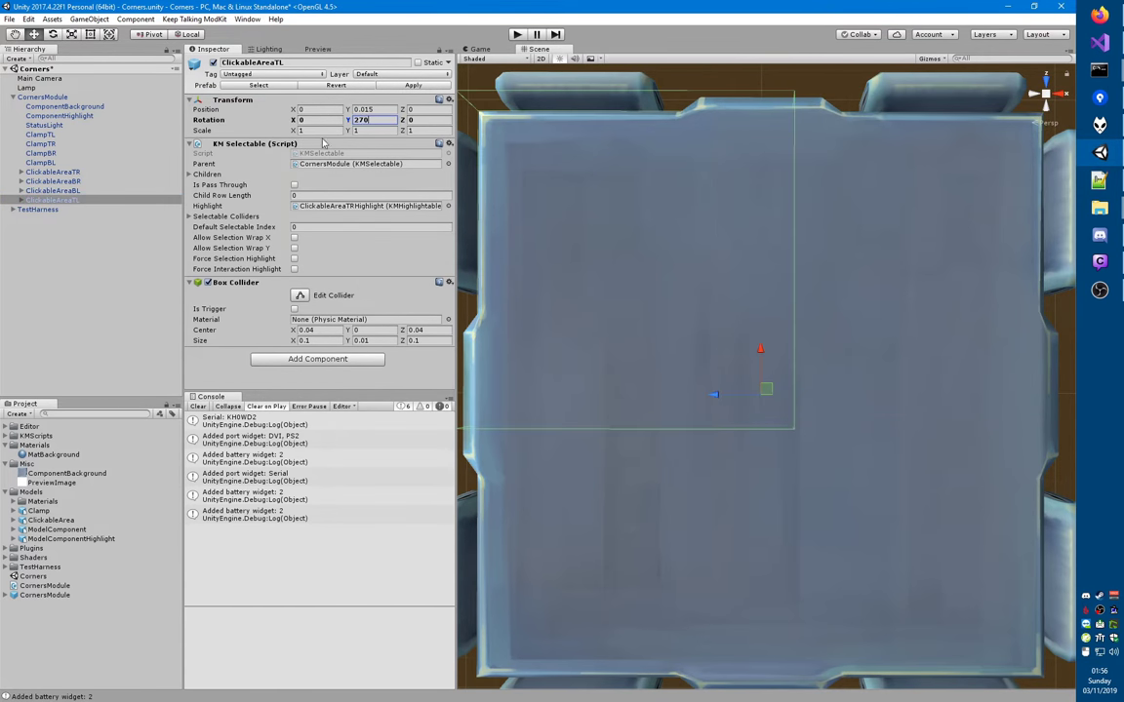
left_click(69, 200)
key("Right")
left_click(87, 210)
key("F2")
left_click(88, 210)
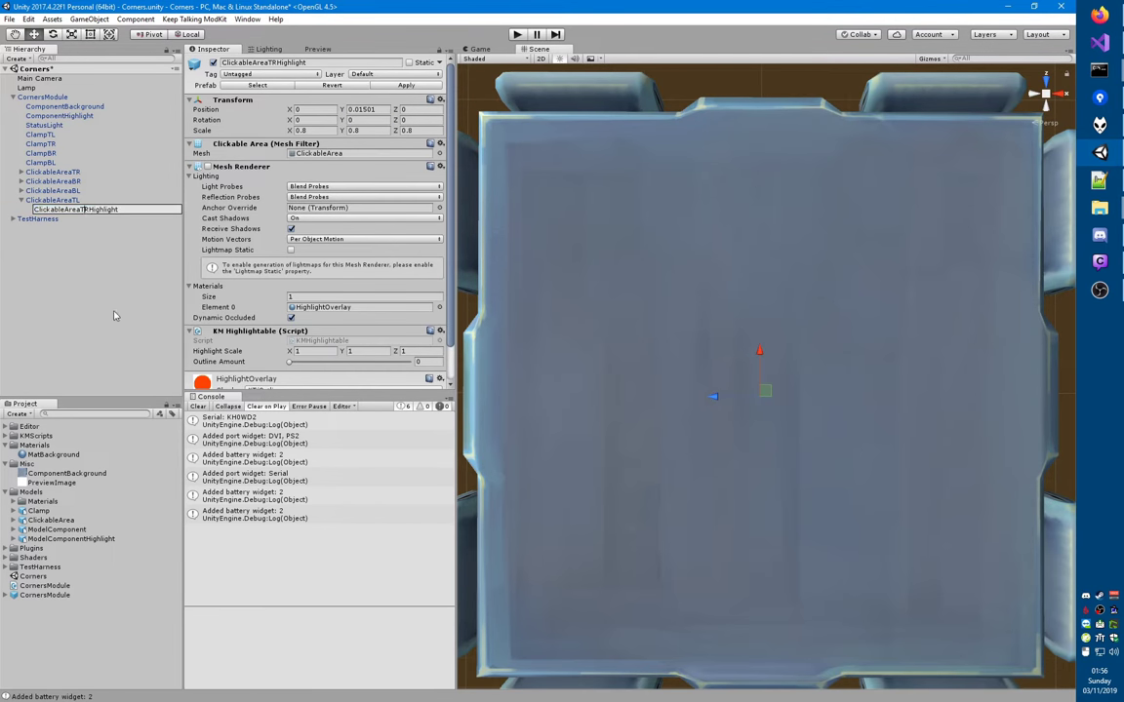
key("BackSpace")
type("L")
key("Return")
- Collapse ClickableAreaTL in the hierarchy and apply its changes to the prefab
key("Up")
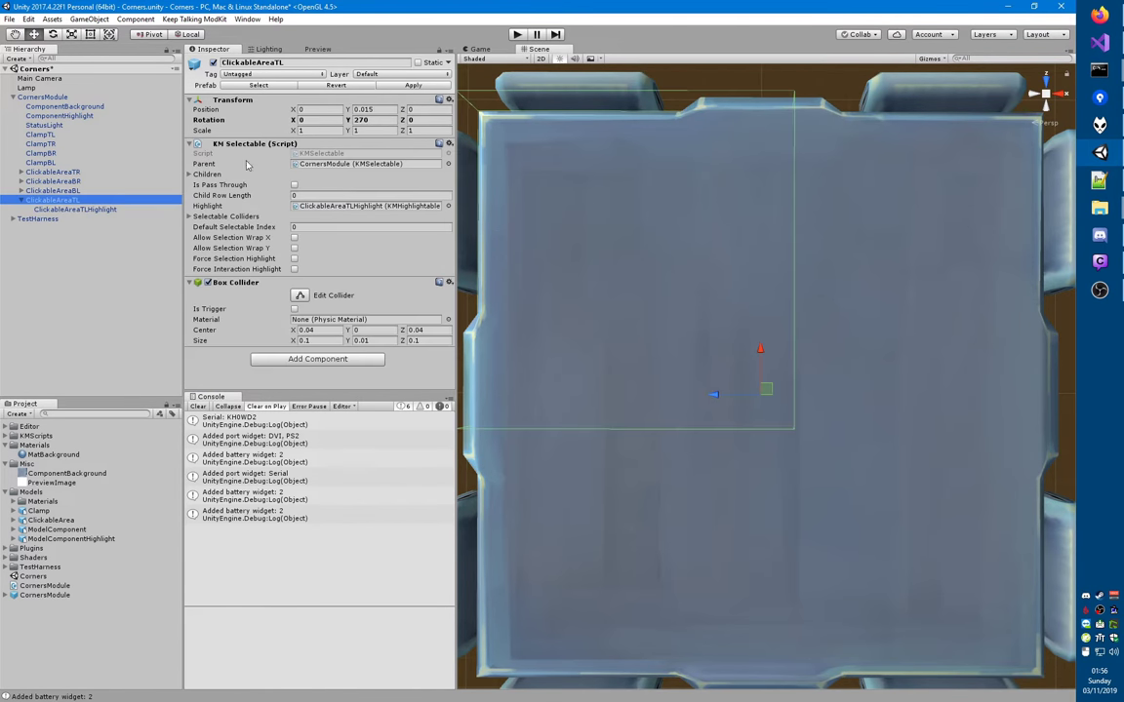
key("Left")
left_click(403, 89)
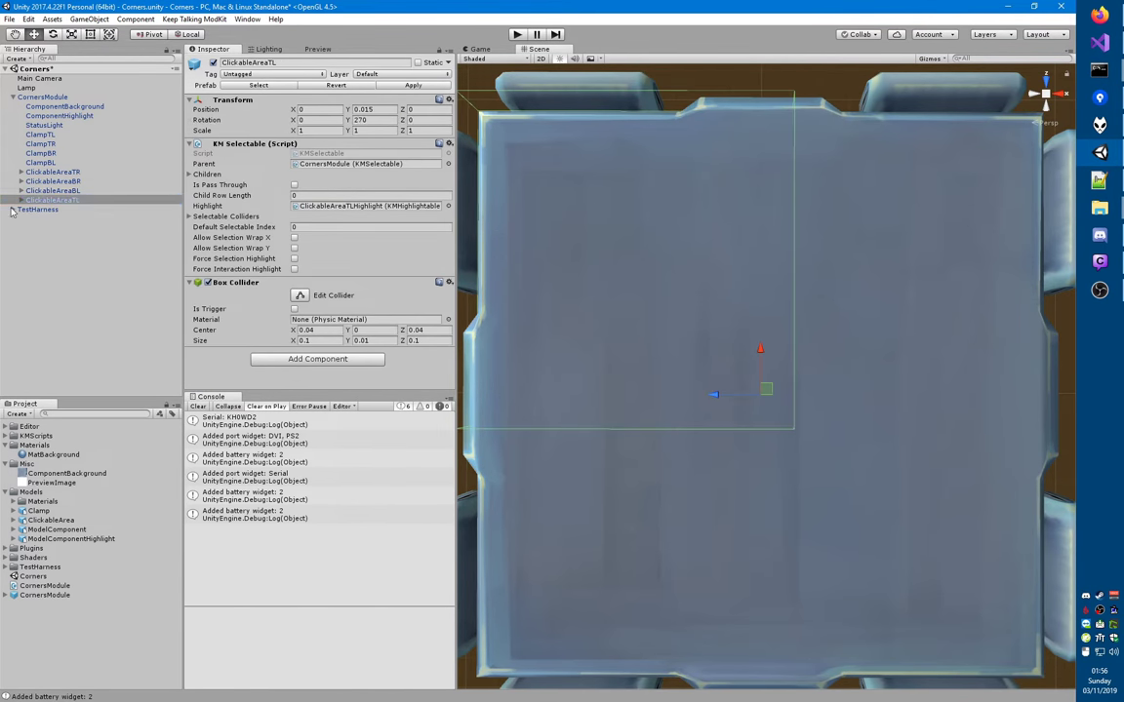
- Select all four clickable areas and set their box collider size to 0.08 in X and Z
left_click(49, 172, "shift")
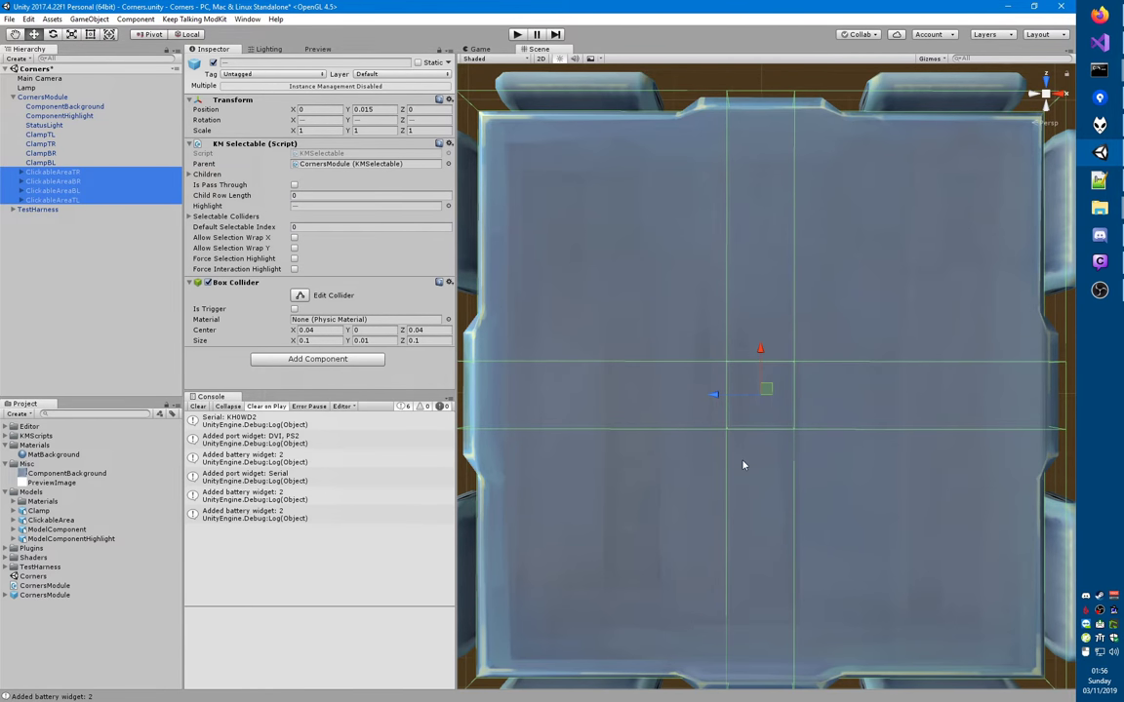
left_click(326, 345)
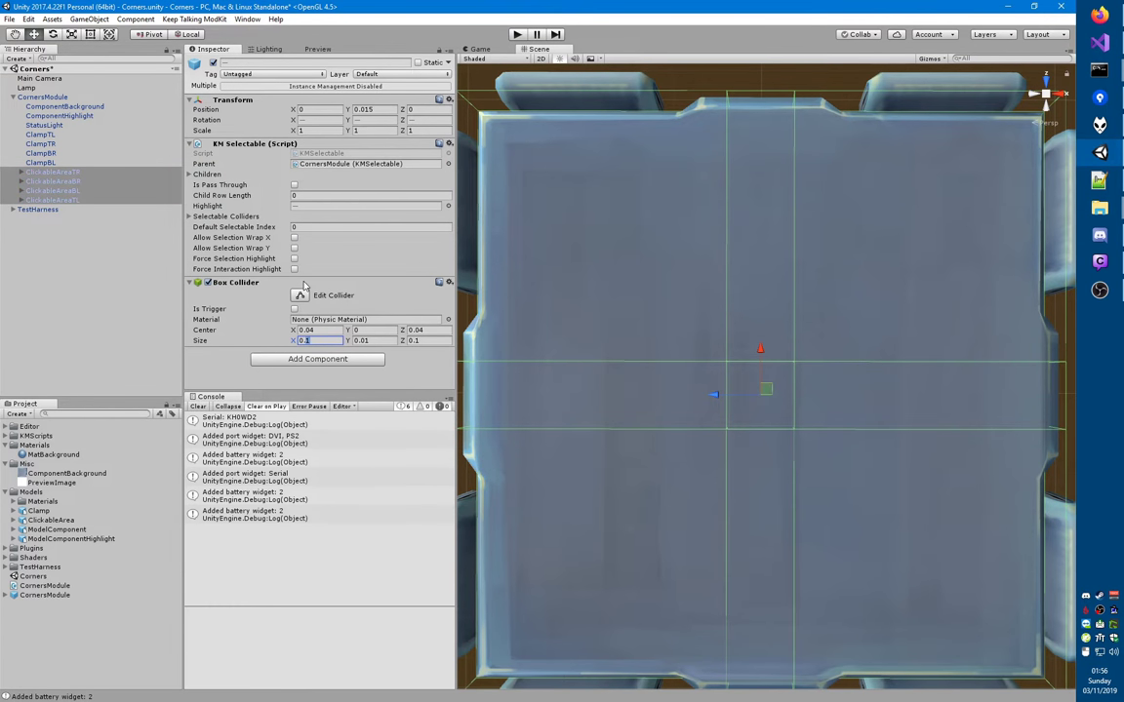
type("0.09")
key("shift+Left")
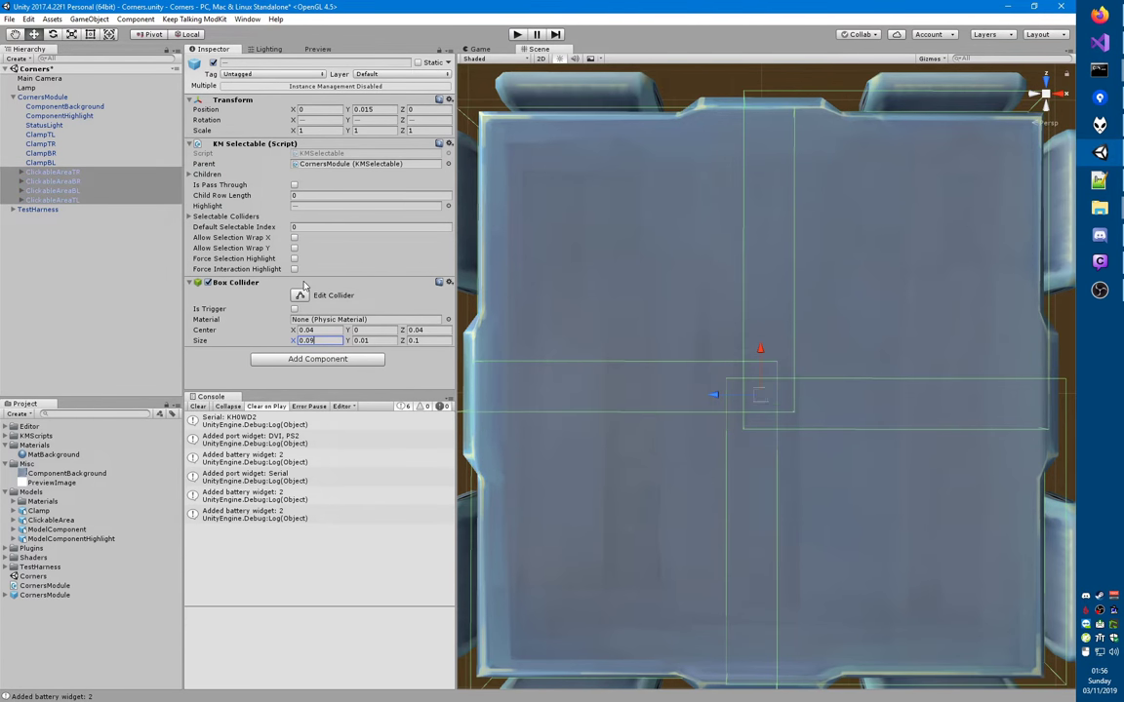
type("8")
key("shift+Left")
type("7")
key("shift+Left")
key("BackSpace")
type("8")
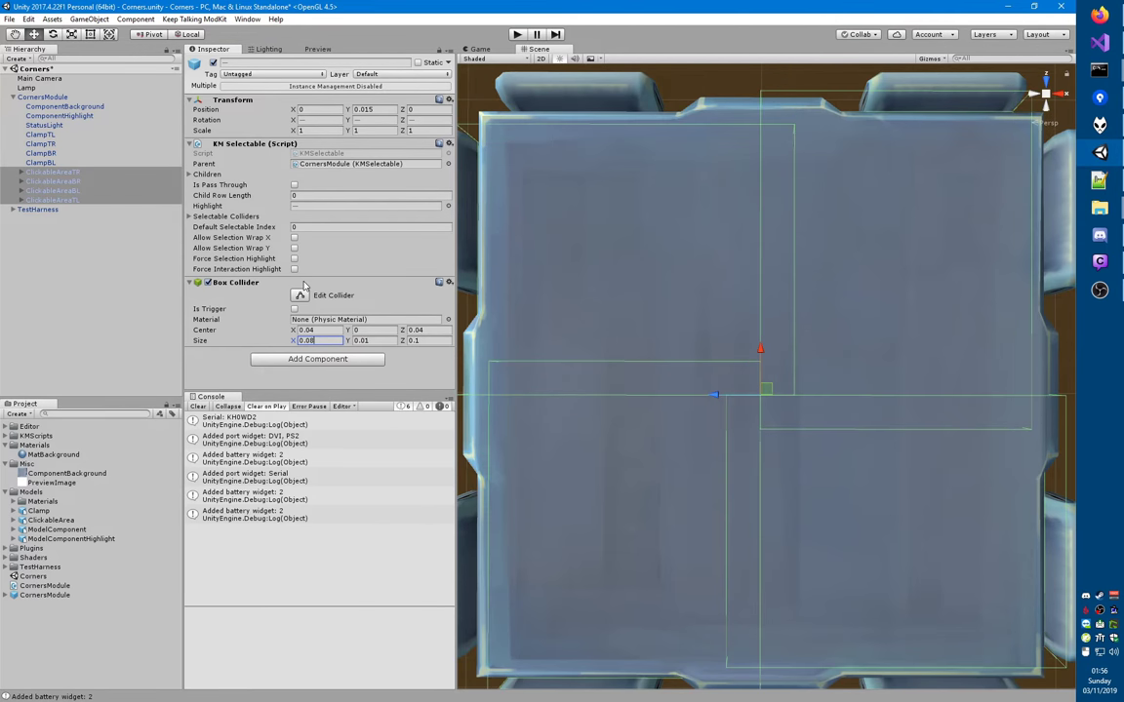
key("Tab")
key("Tab")
type("0.08")
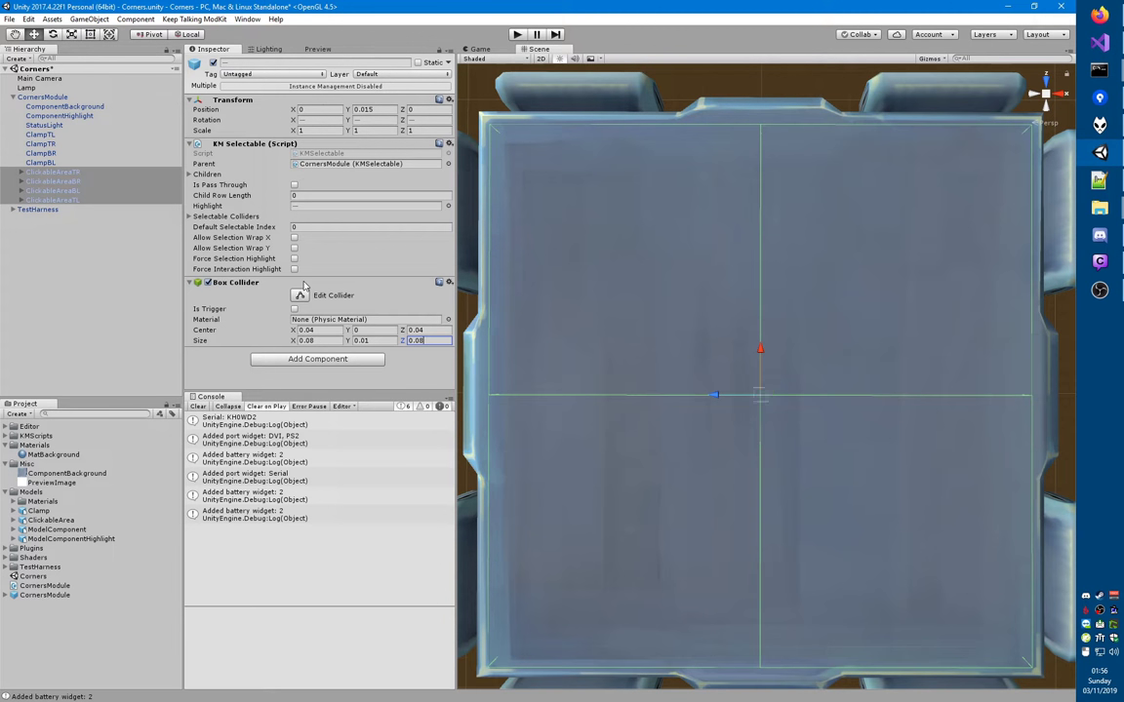
- Change the box collider size of the four clickable areas to 0.09 in X and Z
key("shift+Tab")
key("shift+Tab")
type("0.09")
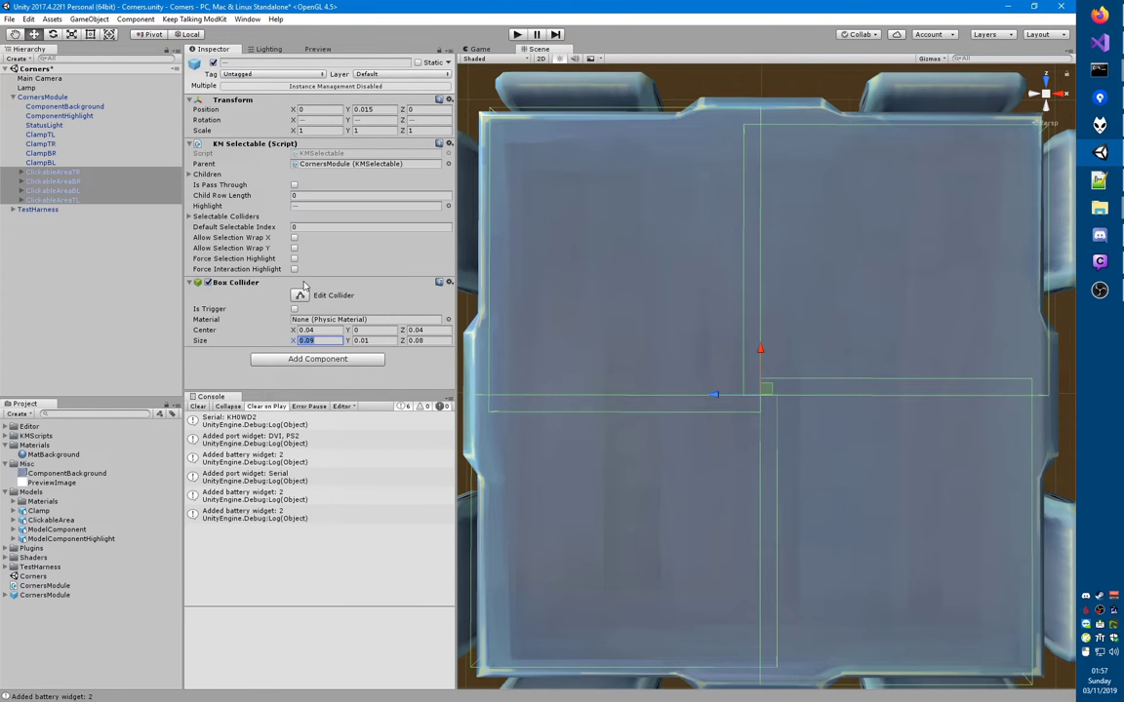
key("Tab")
key("Tab")
type("0.09")
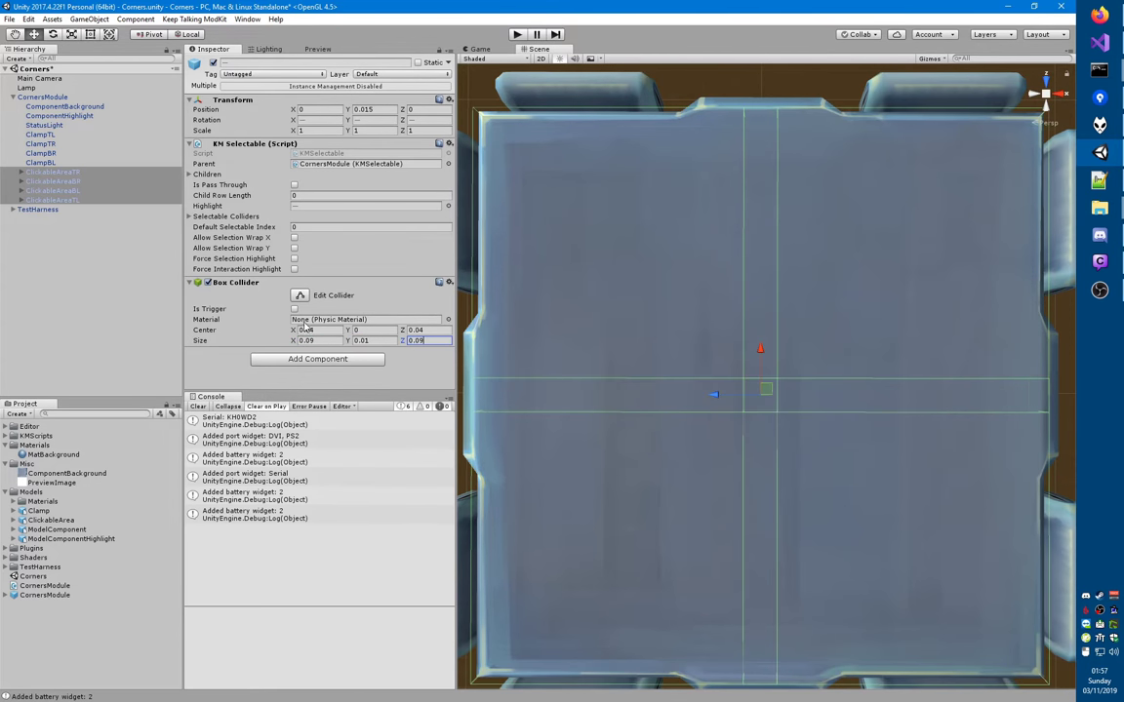
- Set the box collider center of the four clickable areas to 0.045 in X and Z, and save the scene
left_click(318, 331)
type("0.045")
key("Tab")
key("Tab")
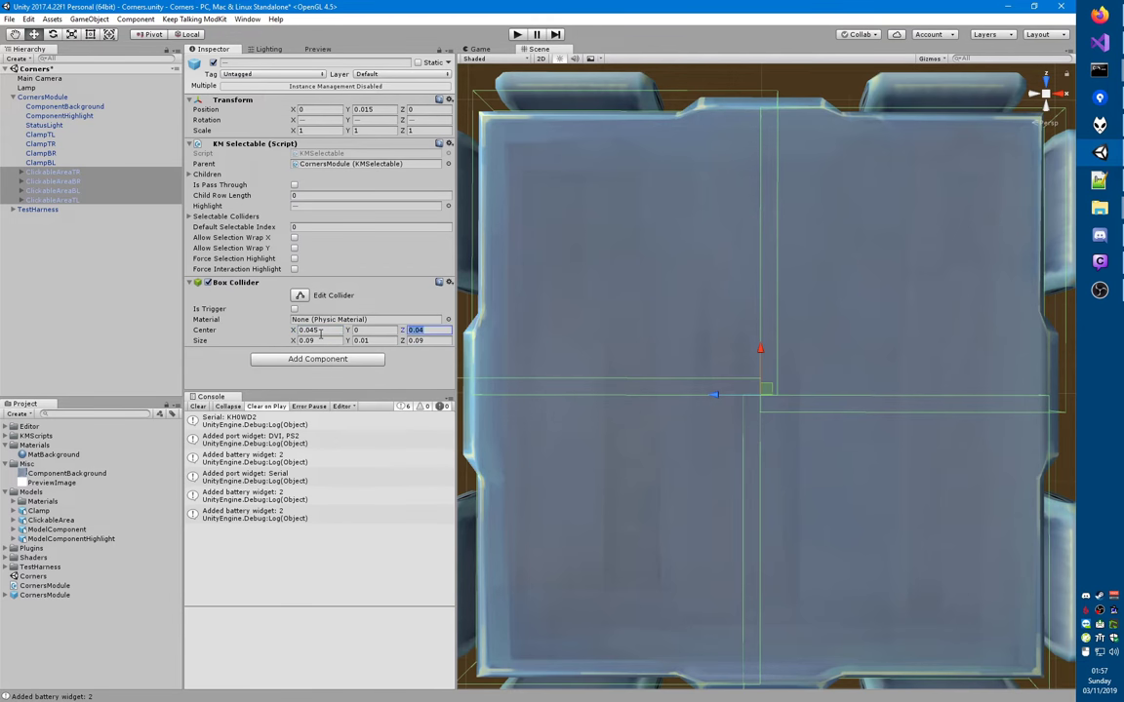
type("0.045")
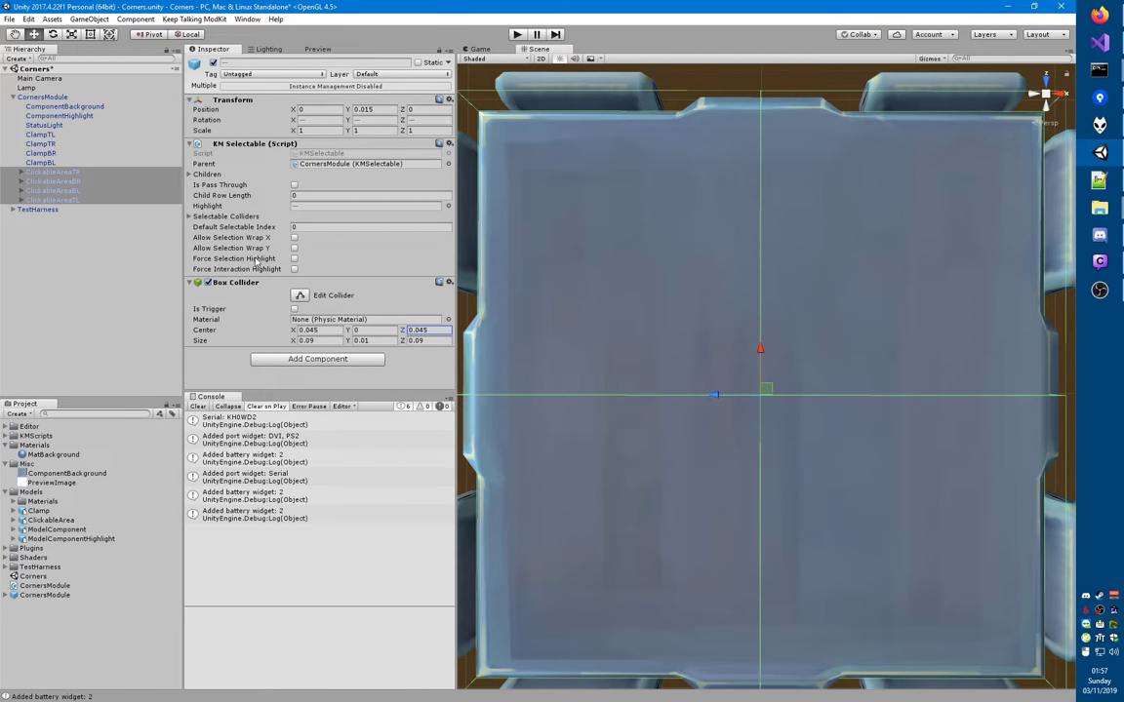
left_click(110, 162)
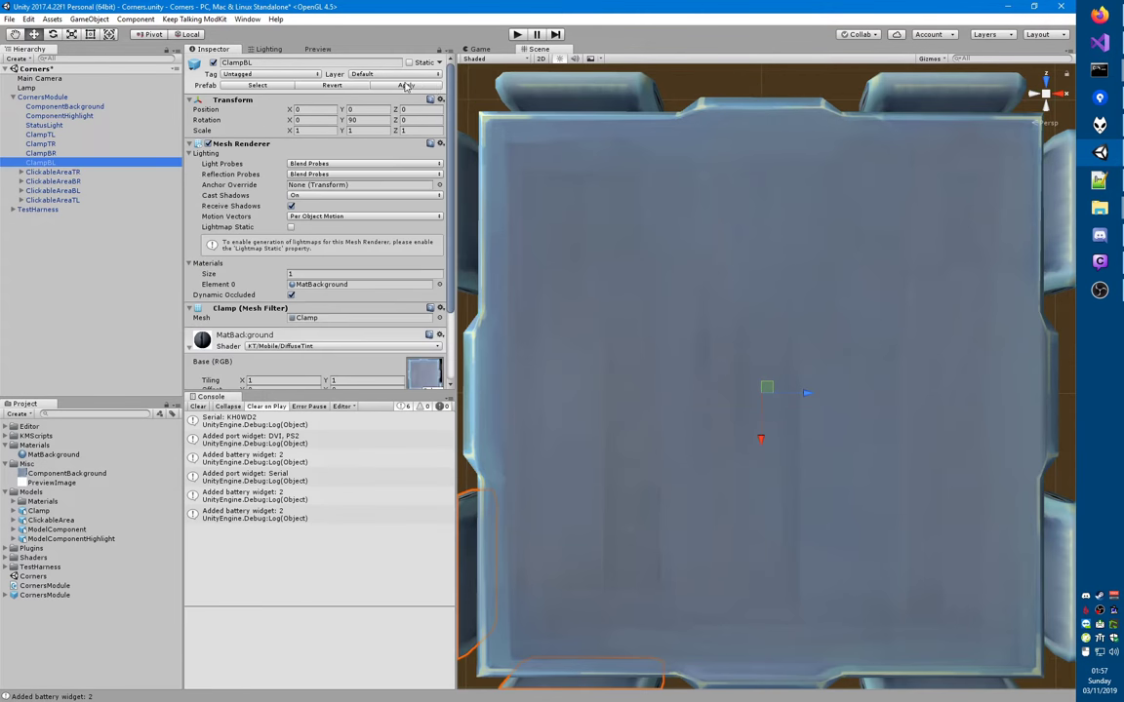
key("ctrl+s")
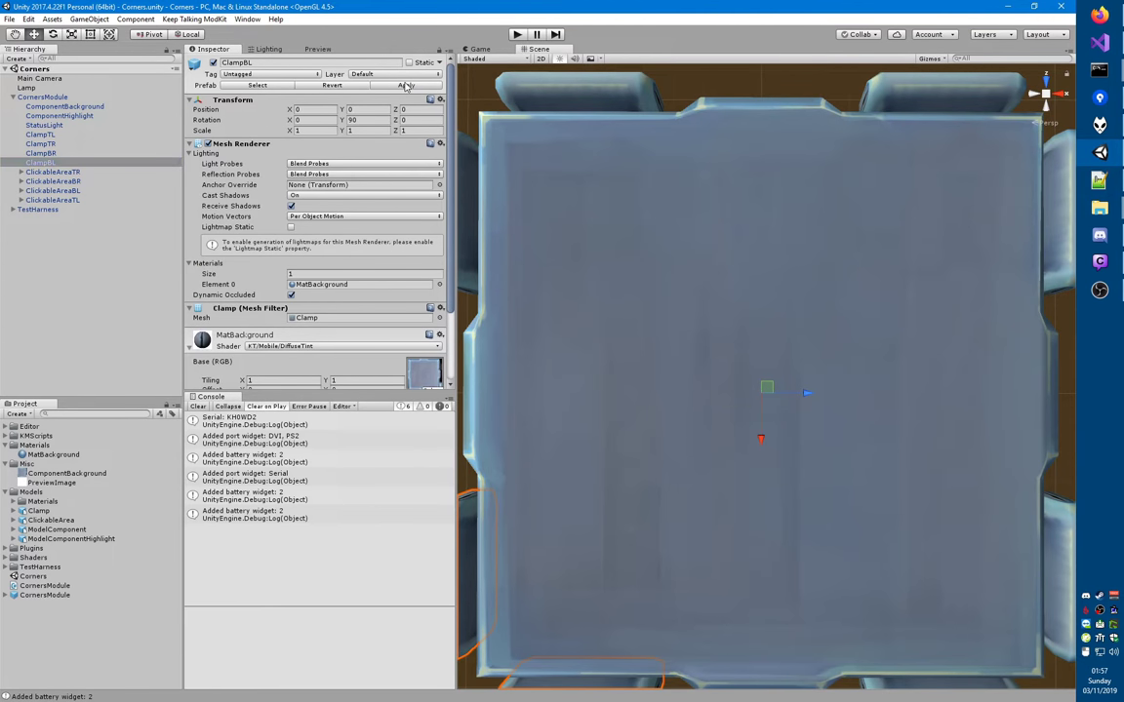
- Assign the four clickable areas as Children of CornersModule's KM Selectable and set Child Row Length to 2
left_click(54, 96)
left_click(202, 219)
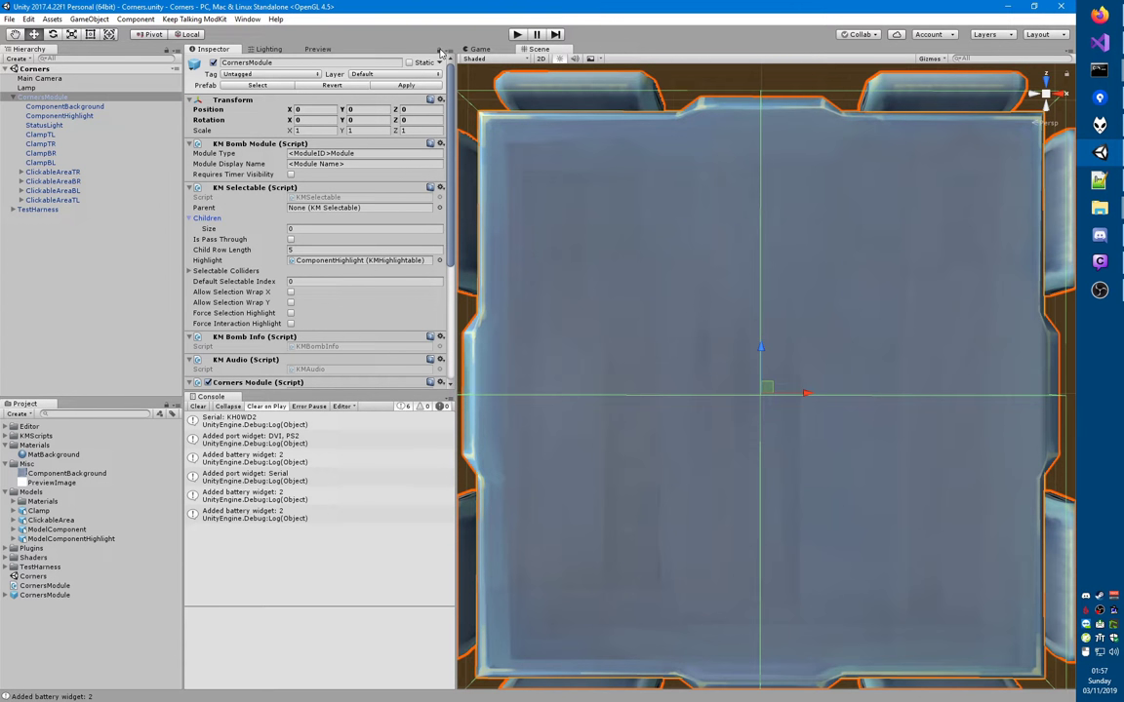
left_click(54, 171)
left_click(51, 199, "shift")
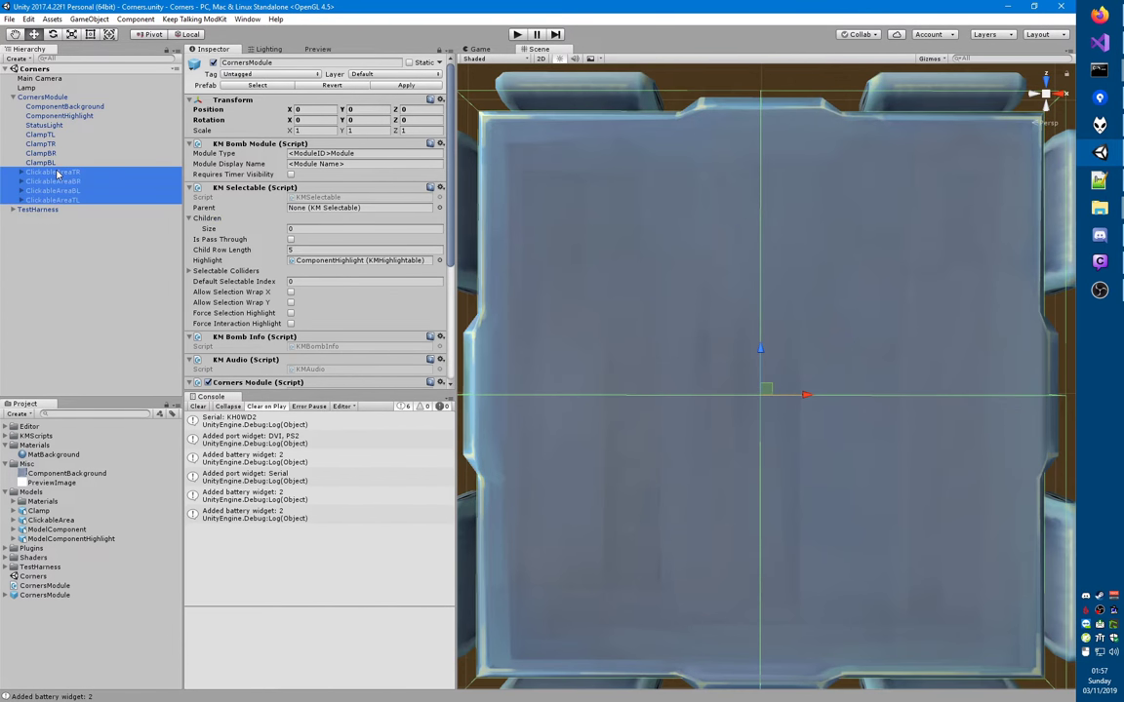
left_click_drag(56, 173, 201, 217)
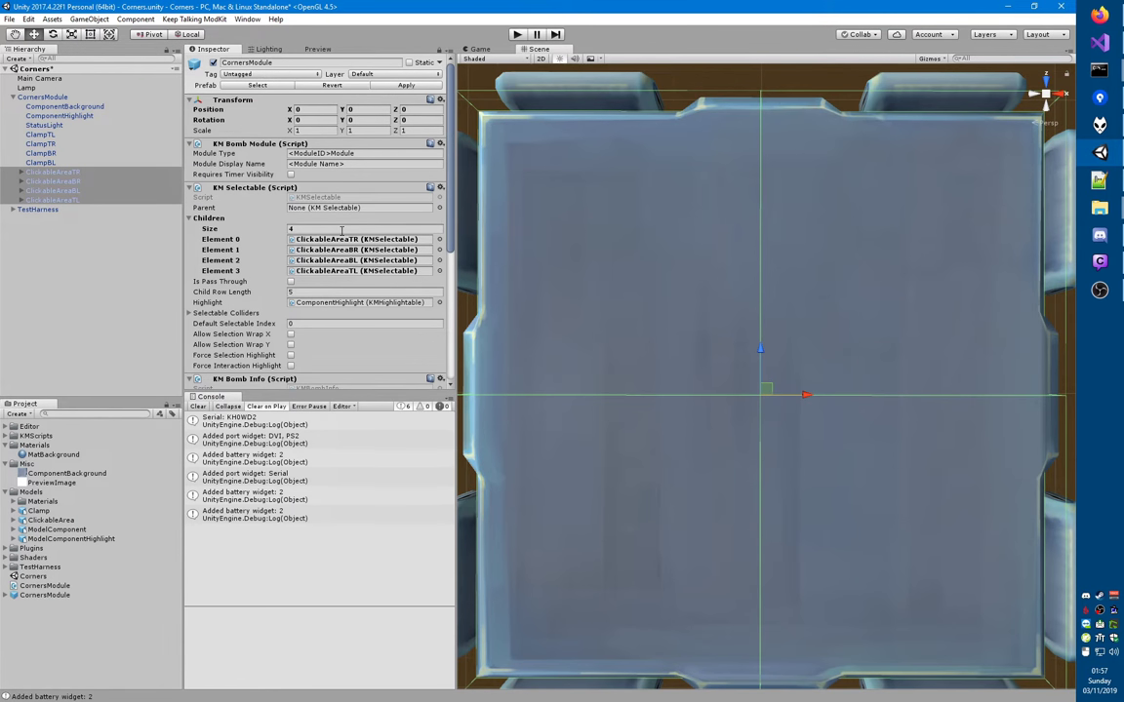
left_click(304, 290)
type("2")
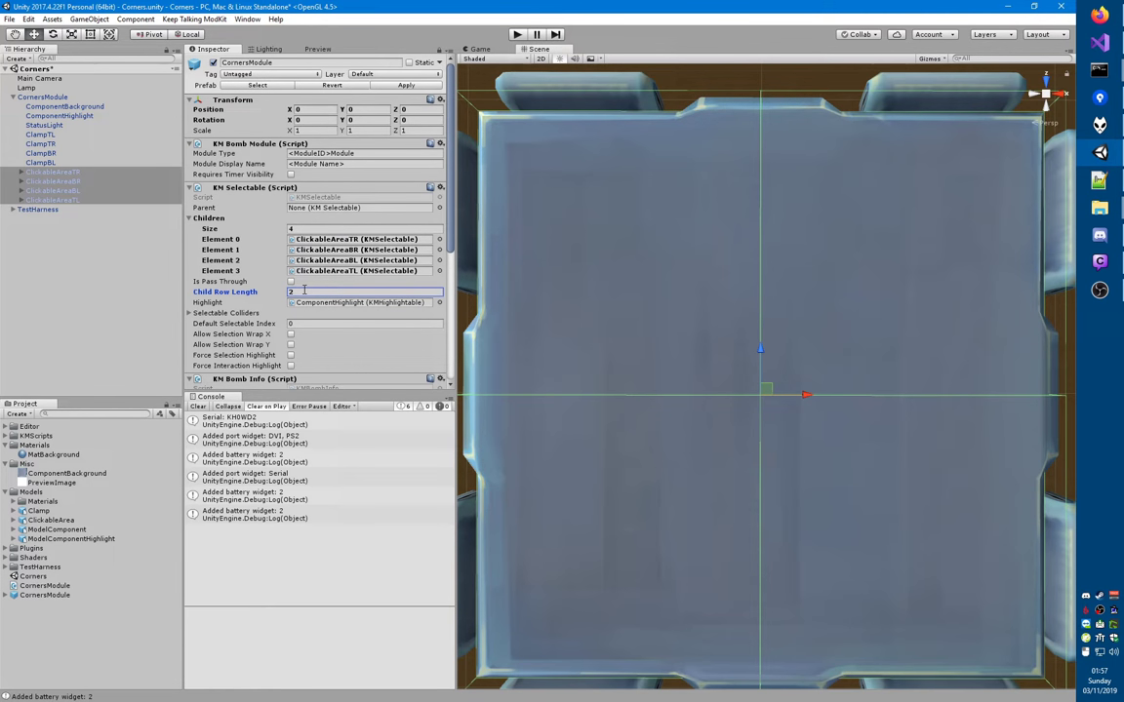
- Reorder the Children as ClickableAreaTL, TR, BL and BR, apply the changes to the prefab and save the scene
left_click(346, 242)
left_click(58, 200)
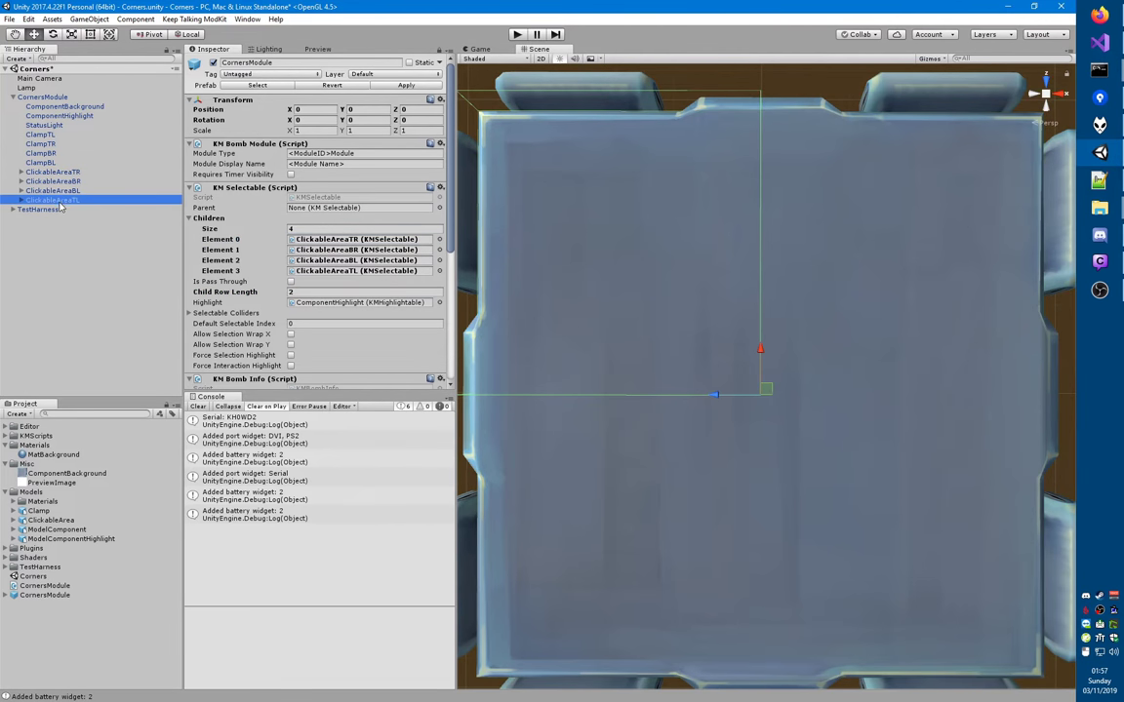
left_click_drag(58, 200, 348, 240)
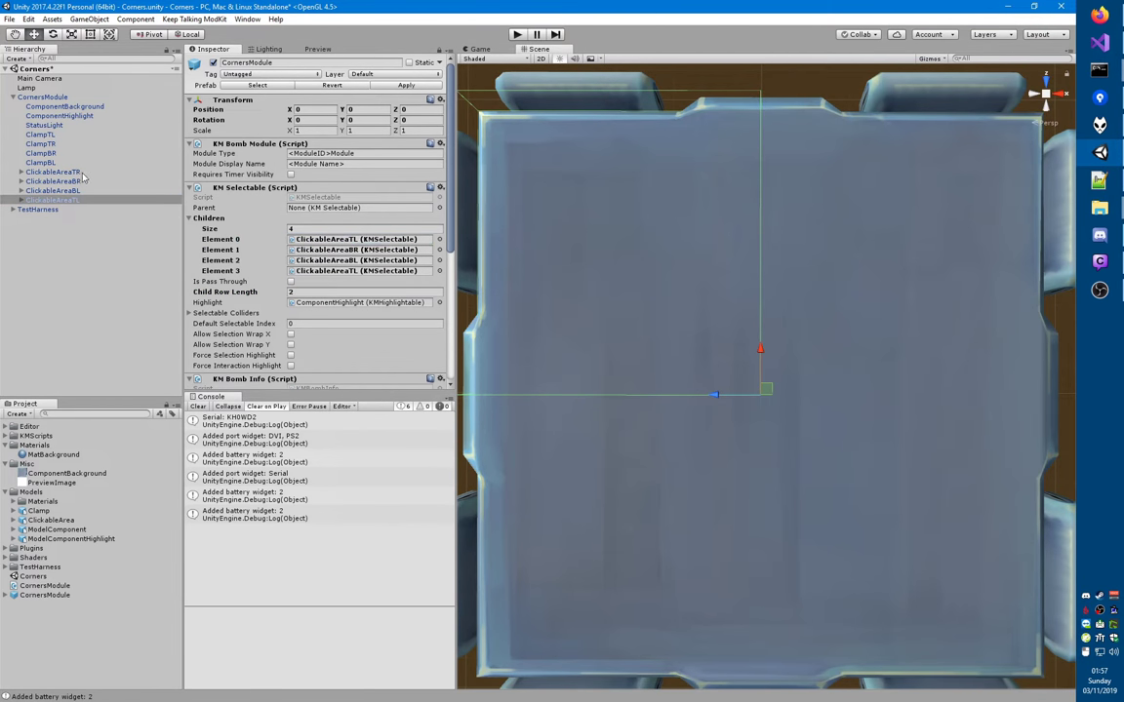
left_click_drag(75, 172, 336, 249)
left_click_drag(68, 185, 371, 271)
left_click(415, 86)
key("ctrl+s")
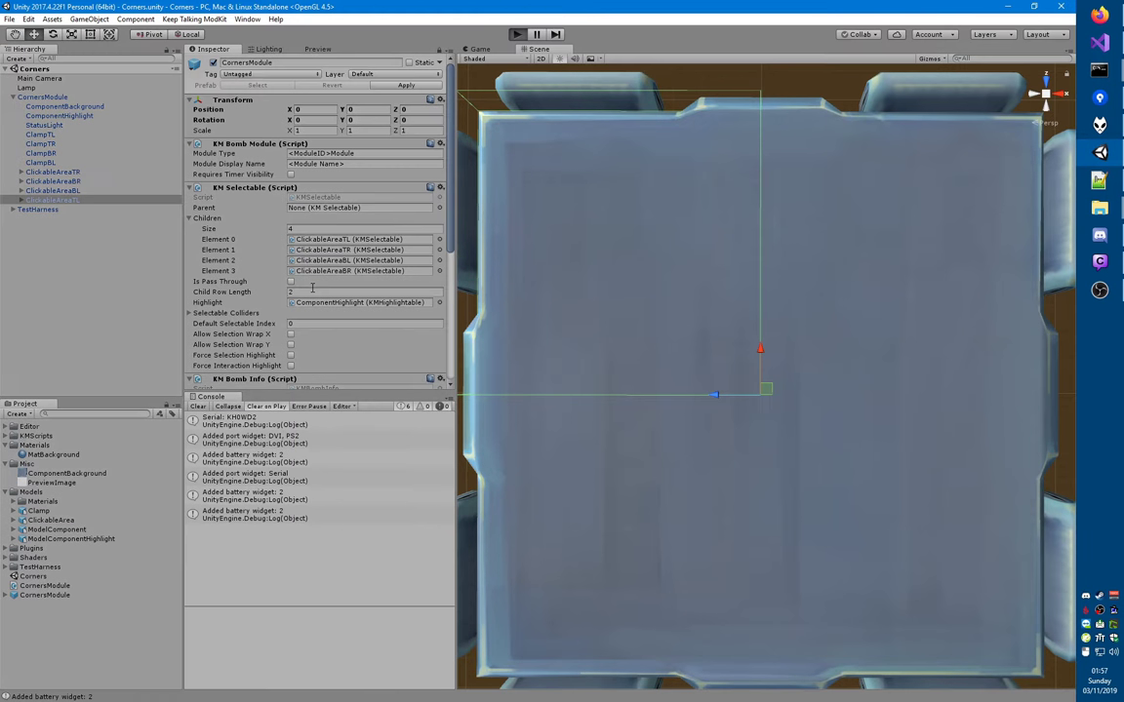
- Run the scene in play mode, focus the Corners module to check its corner highlights, and stop playing
key("ctrl+p")
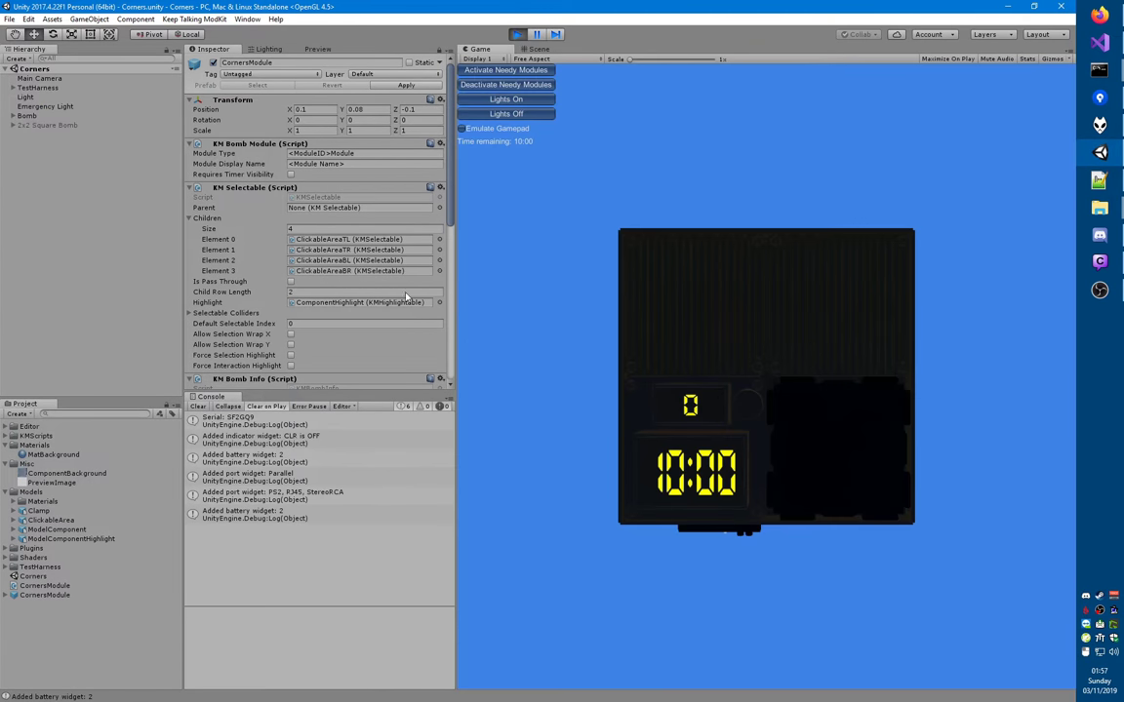
left_click(794, 386)
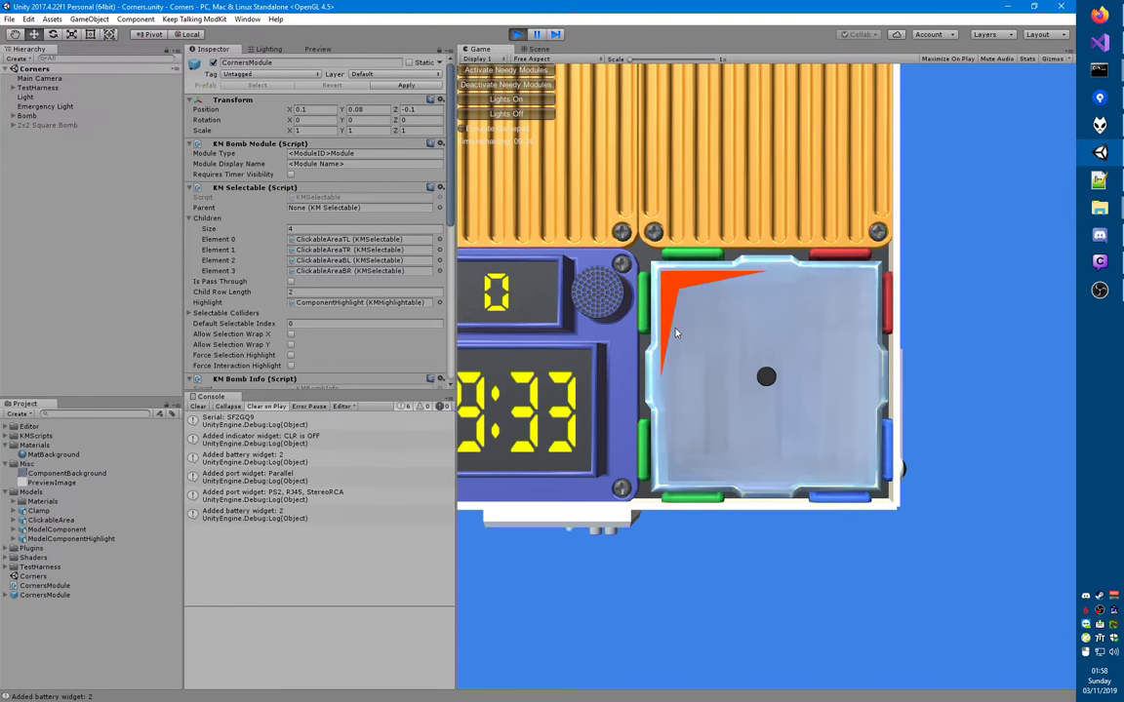
key("ctrl+p")
- Switch to Notepad++ and compare the vertices in ClickableArea.obj with the corner path coordinates in Corners.html
key("alt+Tab")
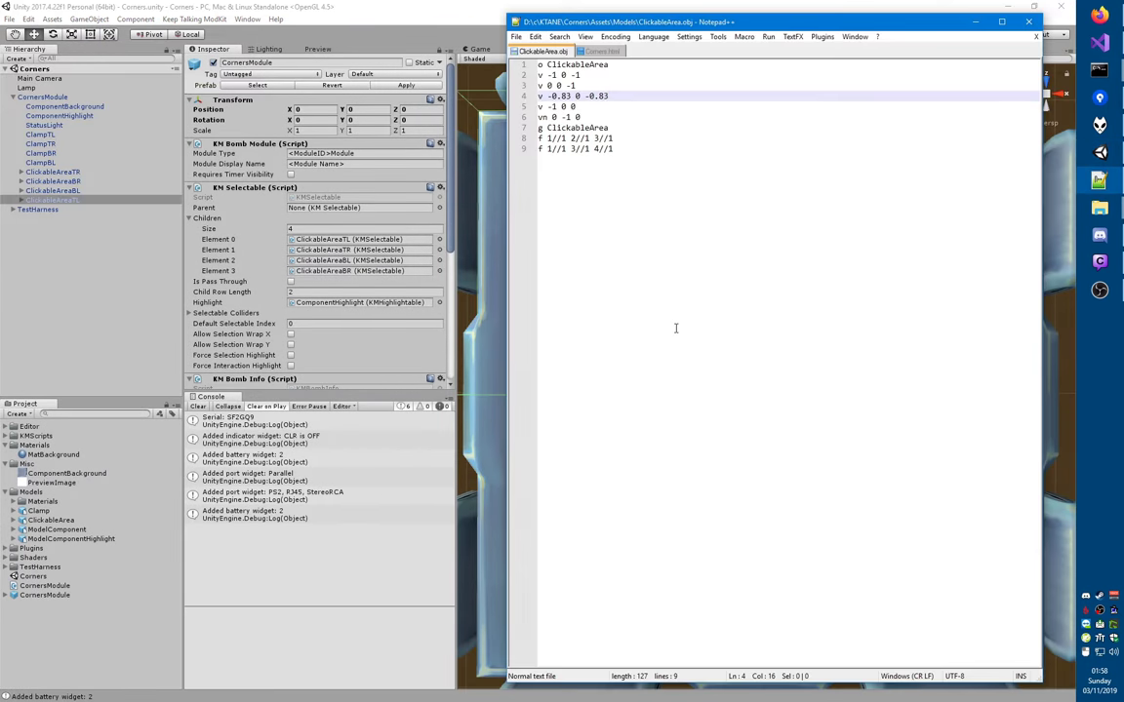
key("Up")
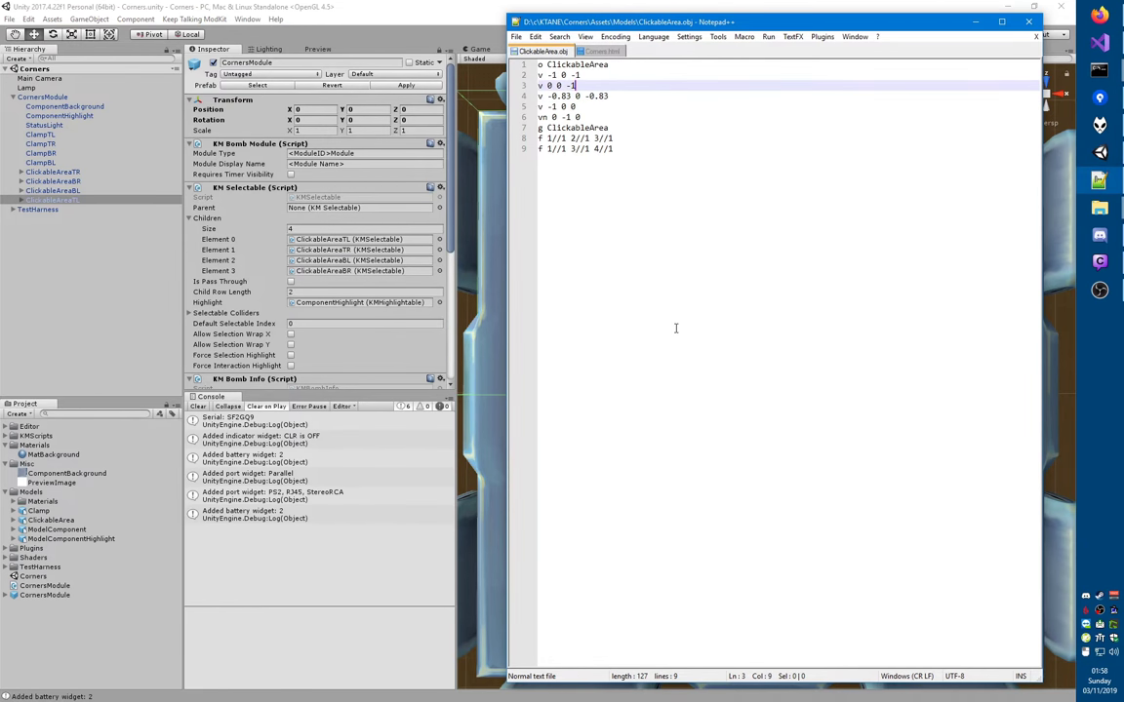
key("alt+Tab")
key("alt+Tab")
key("ctrl+Tab")
key("End")
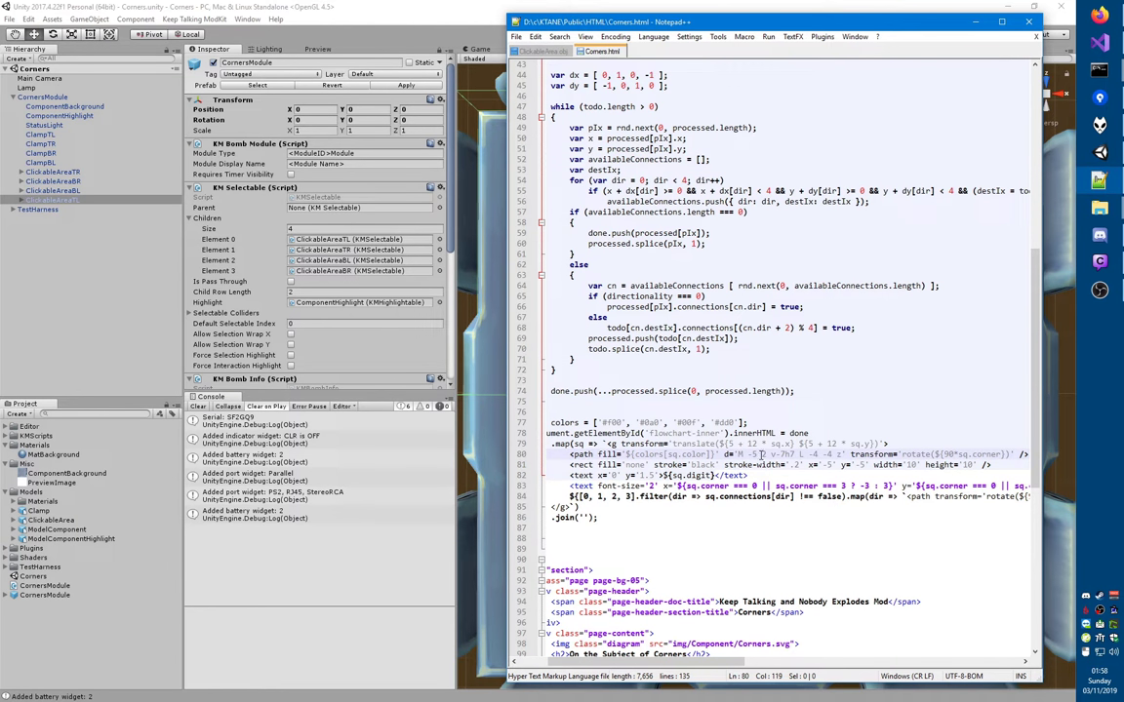
double_click(762, 455)
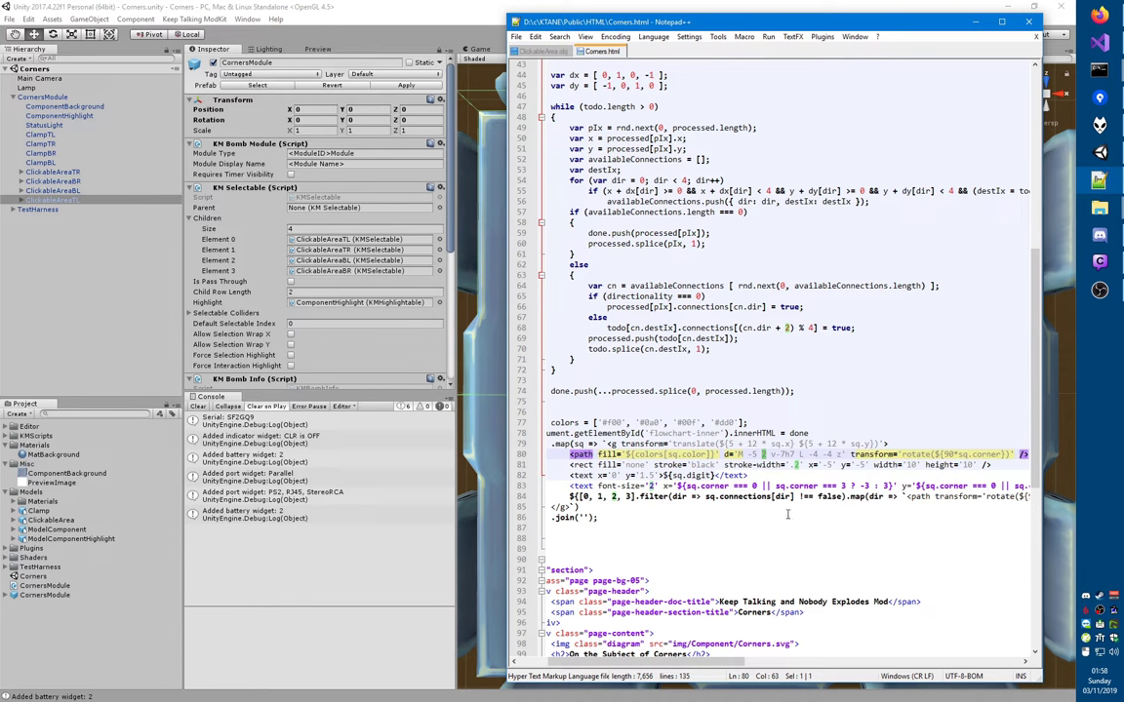
- Create a new text file and draw the dashed top edge of a square on its third line
key("ctrl+n")
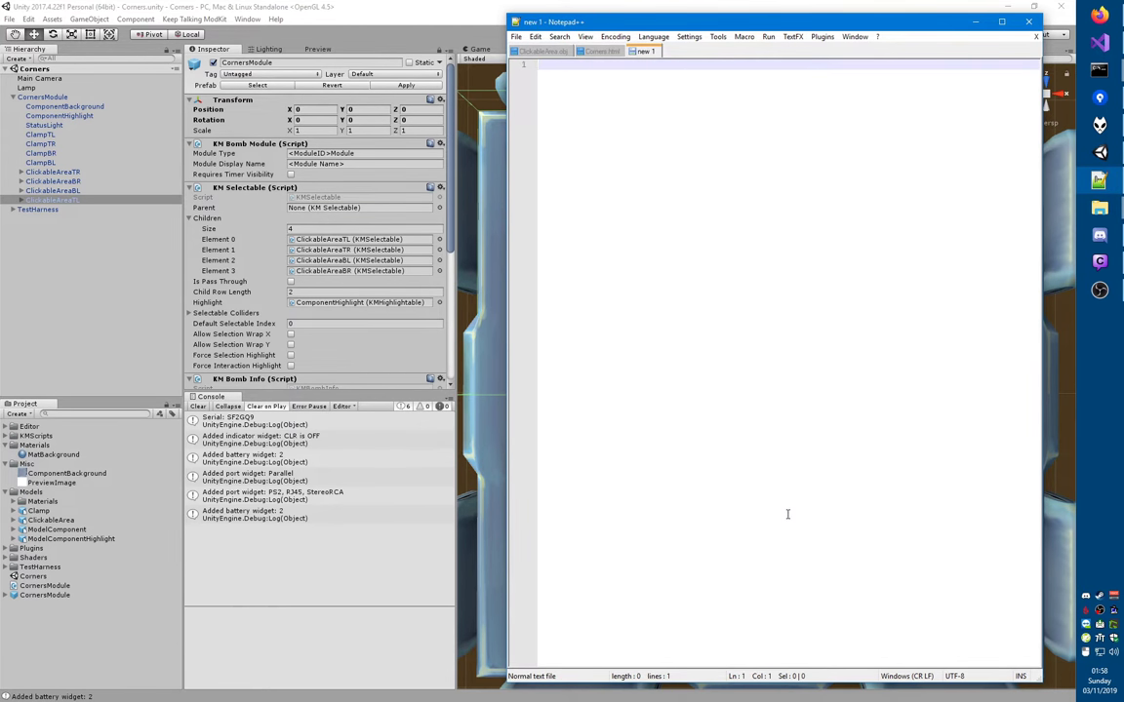
key("Return")
key("Return")
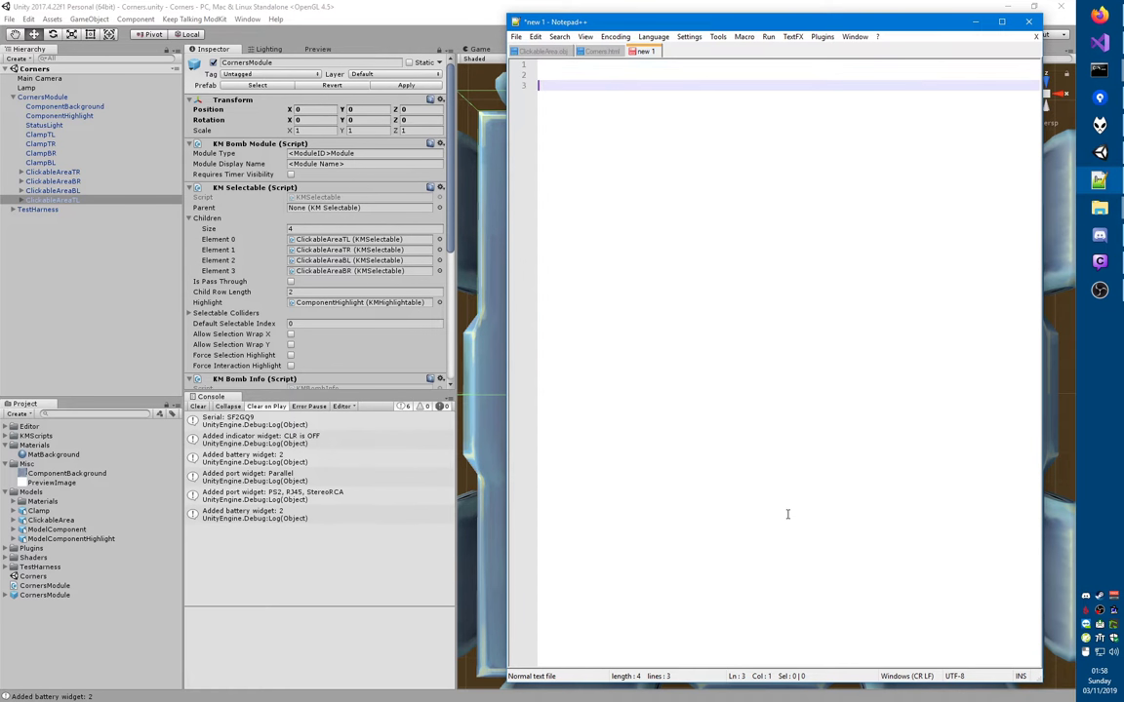
type("-------------------")
key("Return")
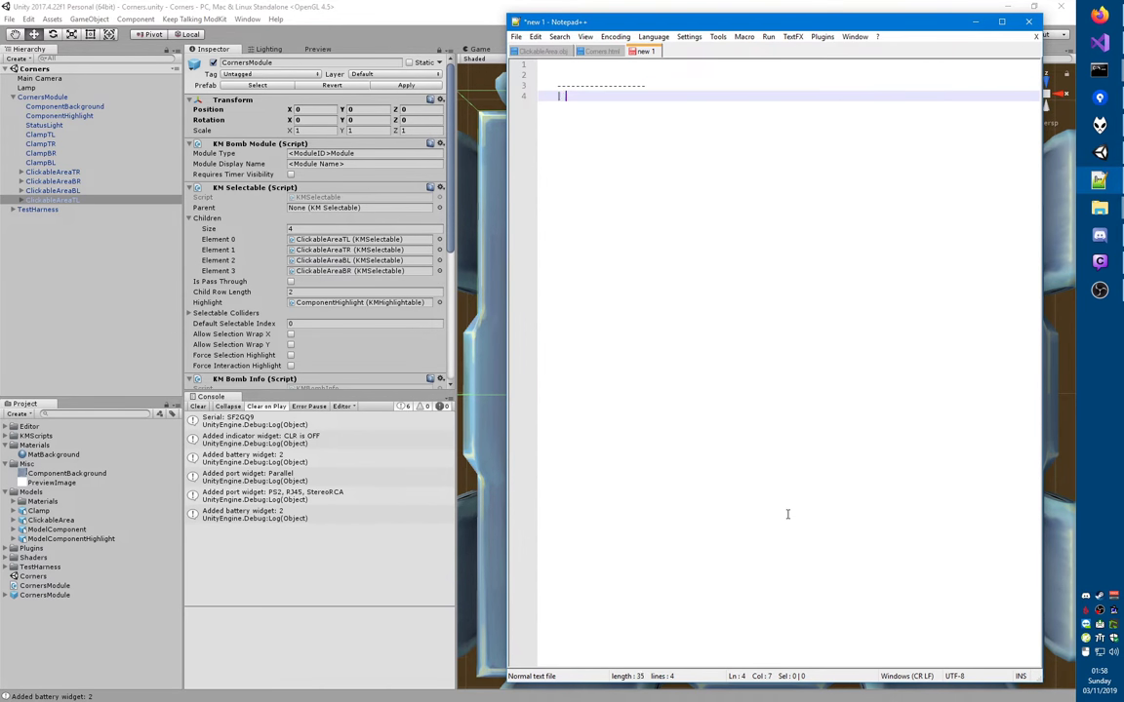
- Complete the square's outline with eight rows of vertical bars for the sides and a copy of the dashed edge below
key("ctrl+d")
key("ctrl+d")
key("ctrl+d")
key("ctrl+d")
key("Up")
key("shift+Home")
key("ctrl+d")
key("ctrl+shift+Down")
key("ctrl+shift+Down")
key("ctrl+shift+Down")
key("ctrl+shift+Down")
key("ctrl+shift+Down")
key("ctrl+shift+Down")
key("ctrl+shift+Down")
key("Up")
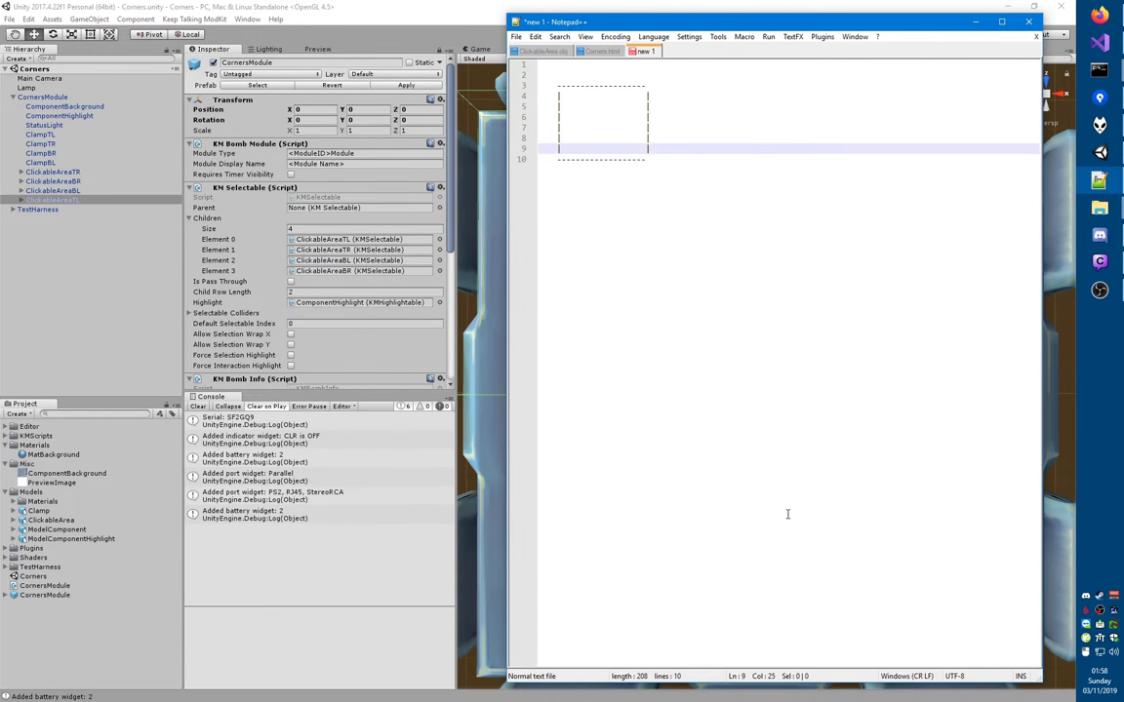
key("ctrl+d")
key("ctrl+d")
- Insert a line above the square and label its horizontal ends -5 and 5
key("ctrl+Home")
key("Down")
key("Return")
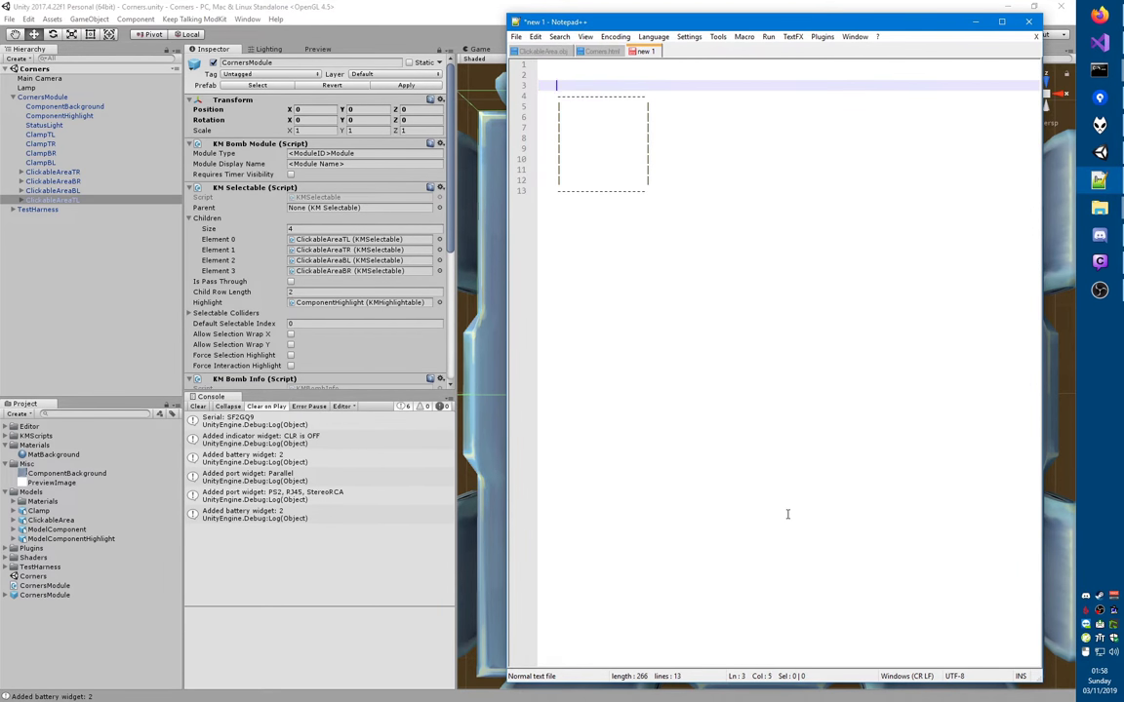
type("-5                 5")
key("Down")
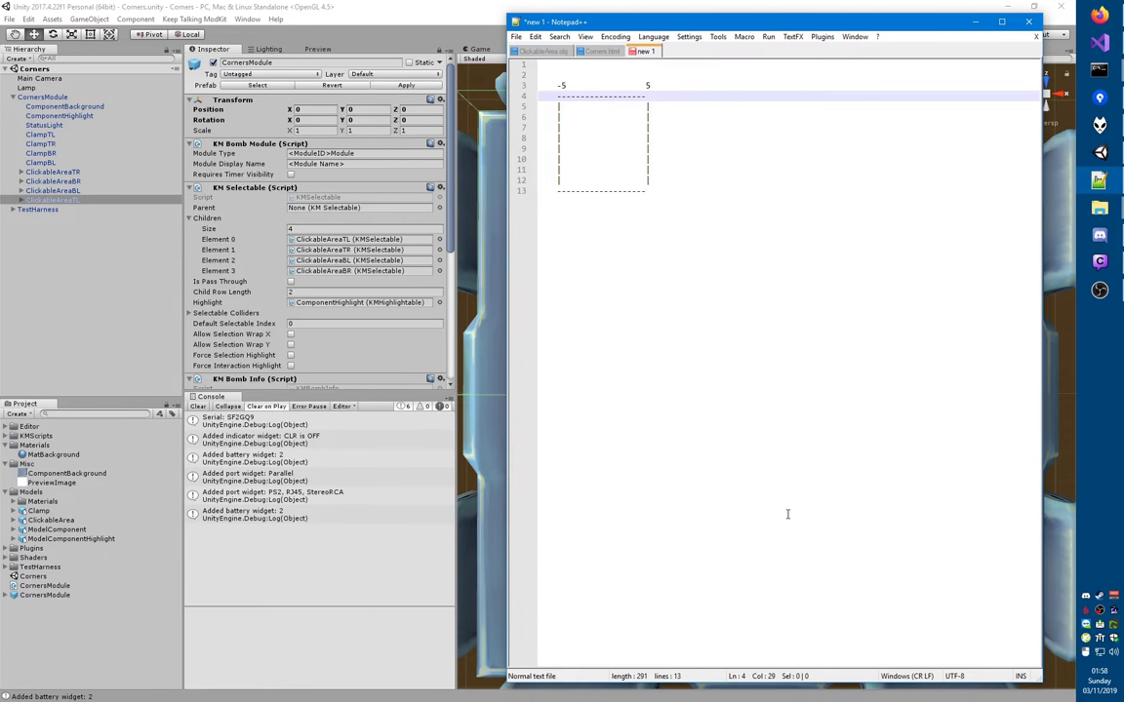
- Label the square's vertical extent beside it with -5 at the upper edge, 5 at the lower edge and 0 on line 8
type("-5")
key("Down")
key("Down")
key("Down")
key("Down")
key("Down")
key("Down")
key("Down")
key("Down")
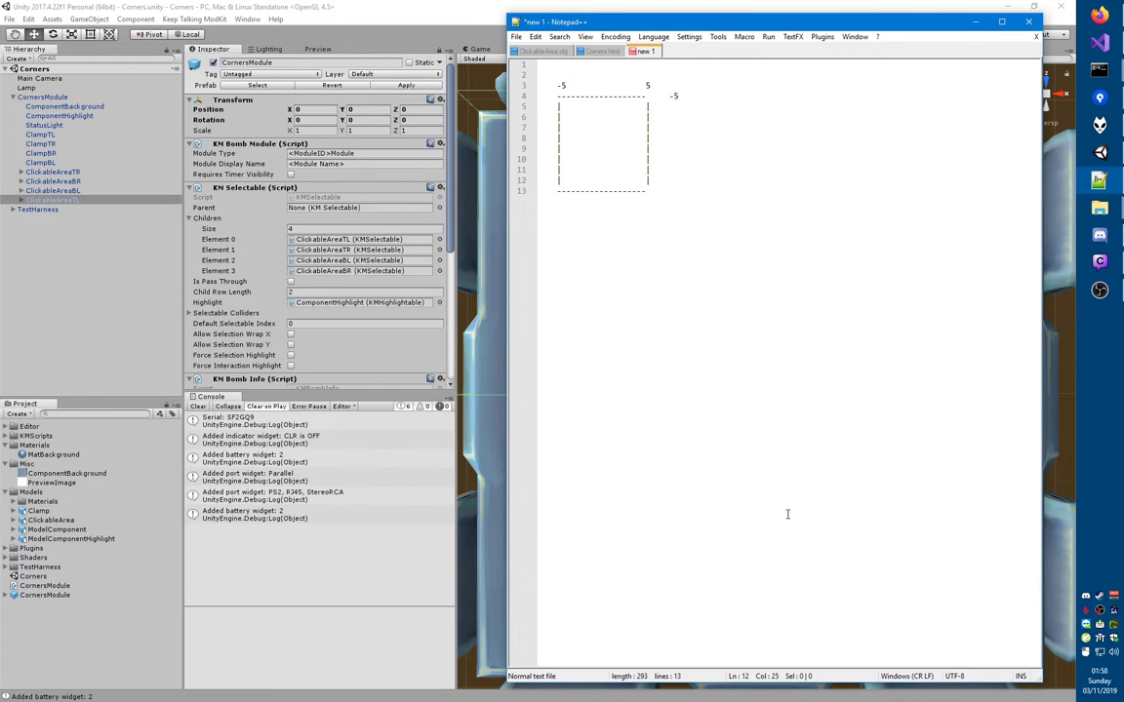
key("Down")
type("5")
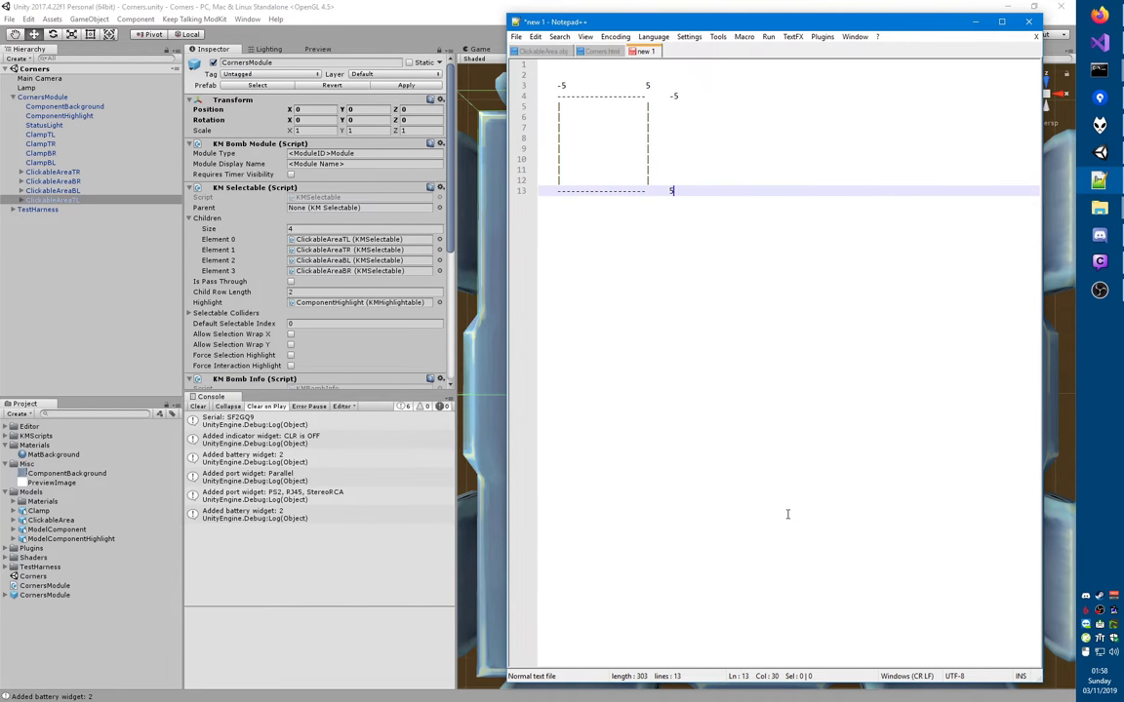
key("Up")
key("Up")
key("Up")
key("Up")
key("Up")
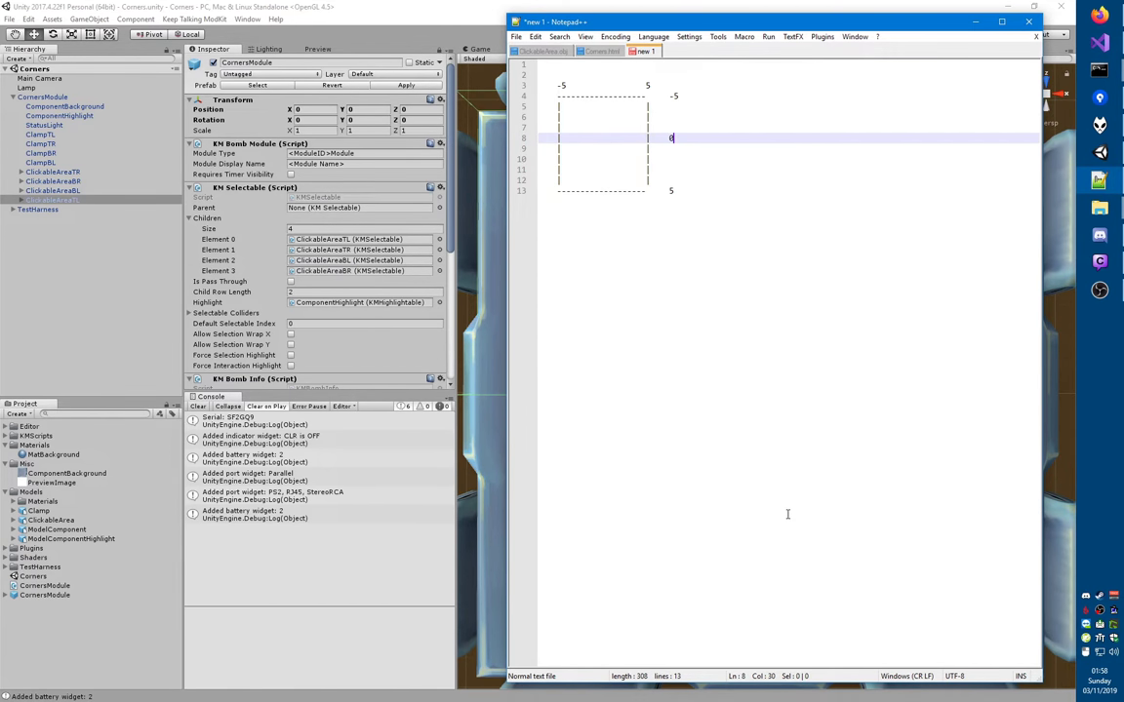
- Write a 2 just inside the square's left side on line 10 and check the path's starting coordinates in Corners.html
key("Down")
key("Down")
key("Home")
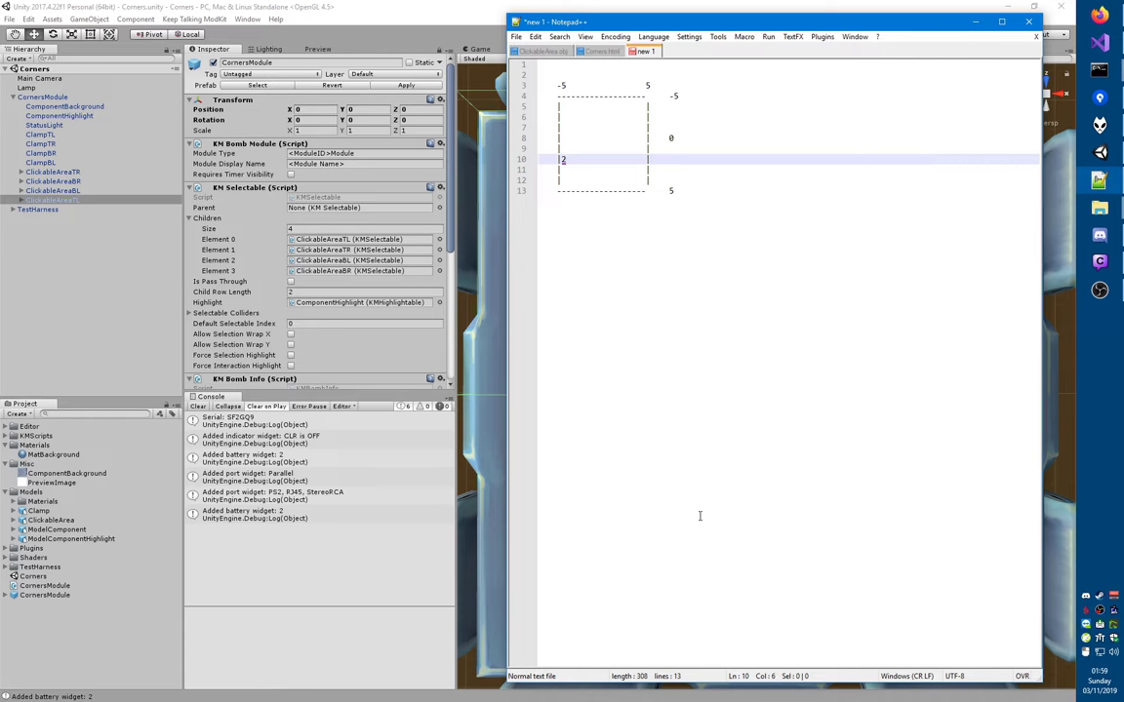
key("ctrl+Tab")
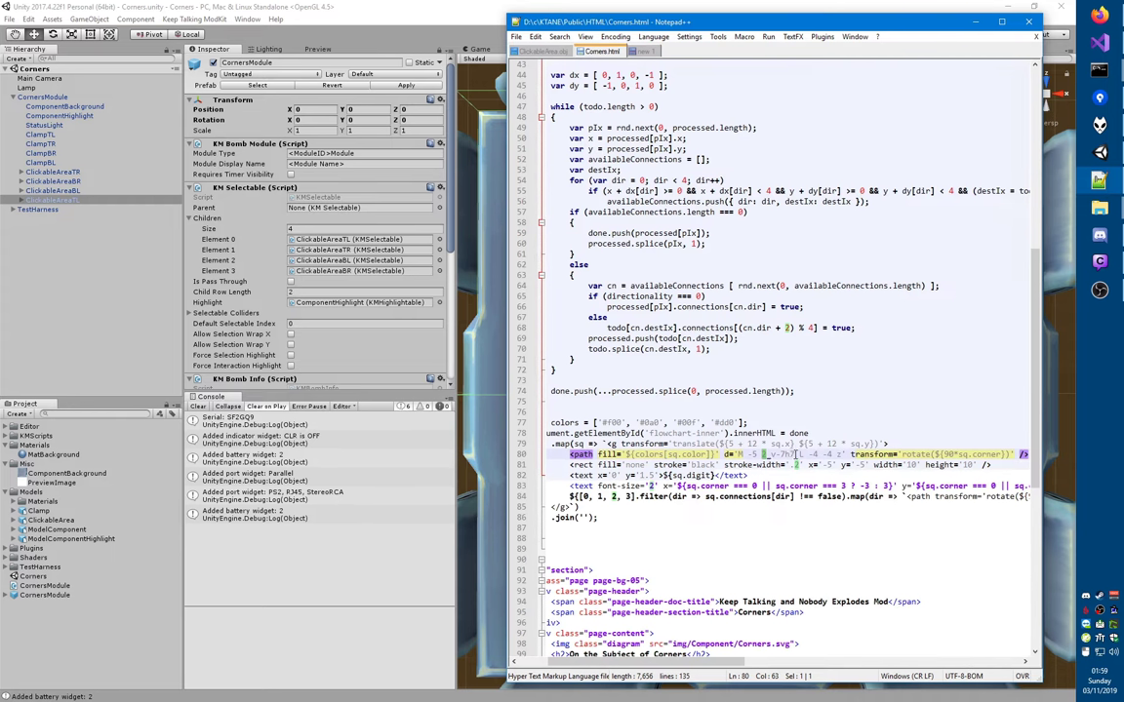
left_click_drag(786, 455, 767, 455)
key("Insert")
key("Right")
key("Left")
- Mark the path's first two points with an X just inside the square's left side on lines 5 and 10, replacing the 2
key("ctrl+Tab")
key("Up")
key("Up")
key("Up")
key("Up")
key("Up")
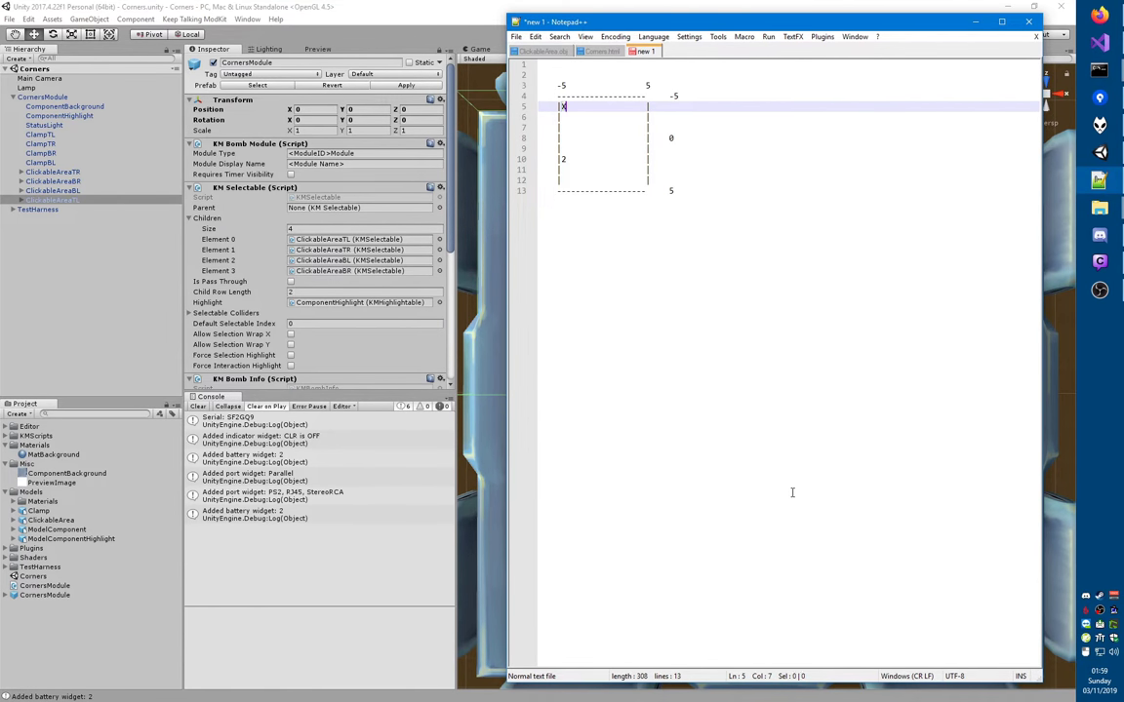
key("Down")
key("Down")
key("Down")
key("Down")
key("Down")
key("BackSpace")
type("X")
key("Up")
key("Up")
key("Up")
key("Up")
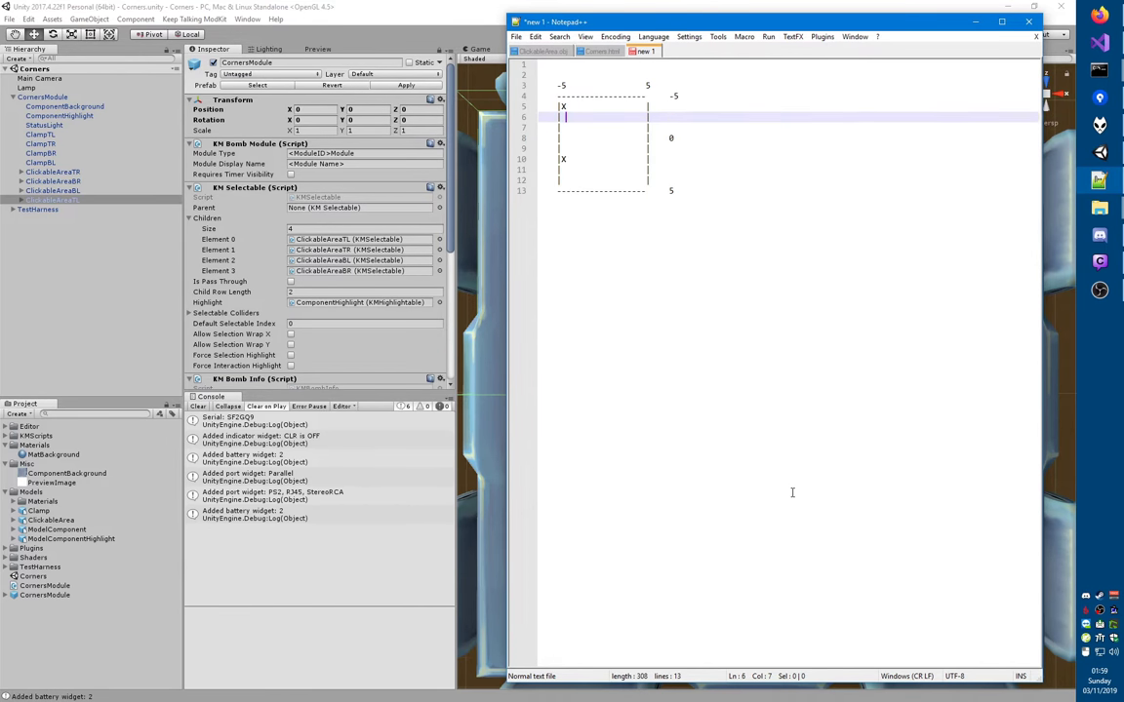
key("Up")
- Recheck the path in Corners.html and mark its third point with an X on line 5, about two thirds across the square
key("alt+Tab")
key("alt+Tab")
key("ctrl+Tab")
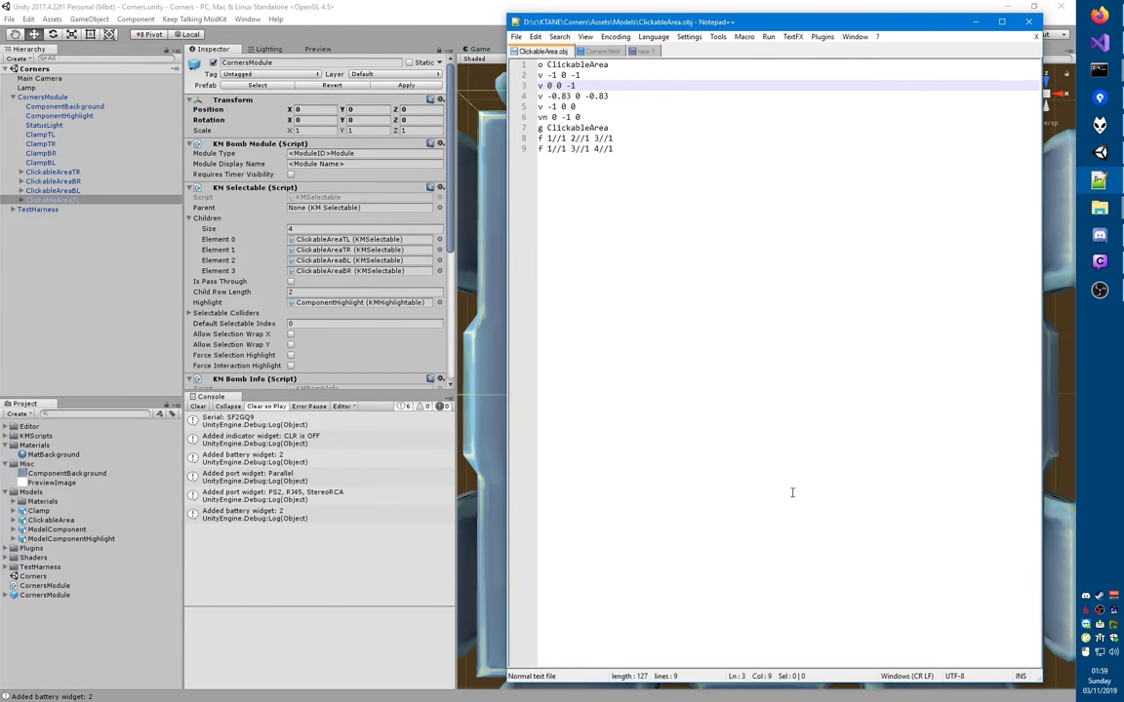
key("ctrl+Tab")
key("ctrl+Tab")
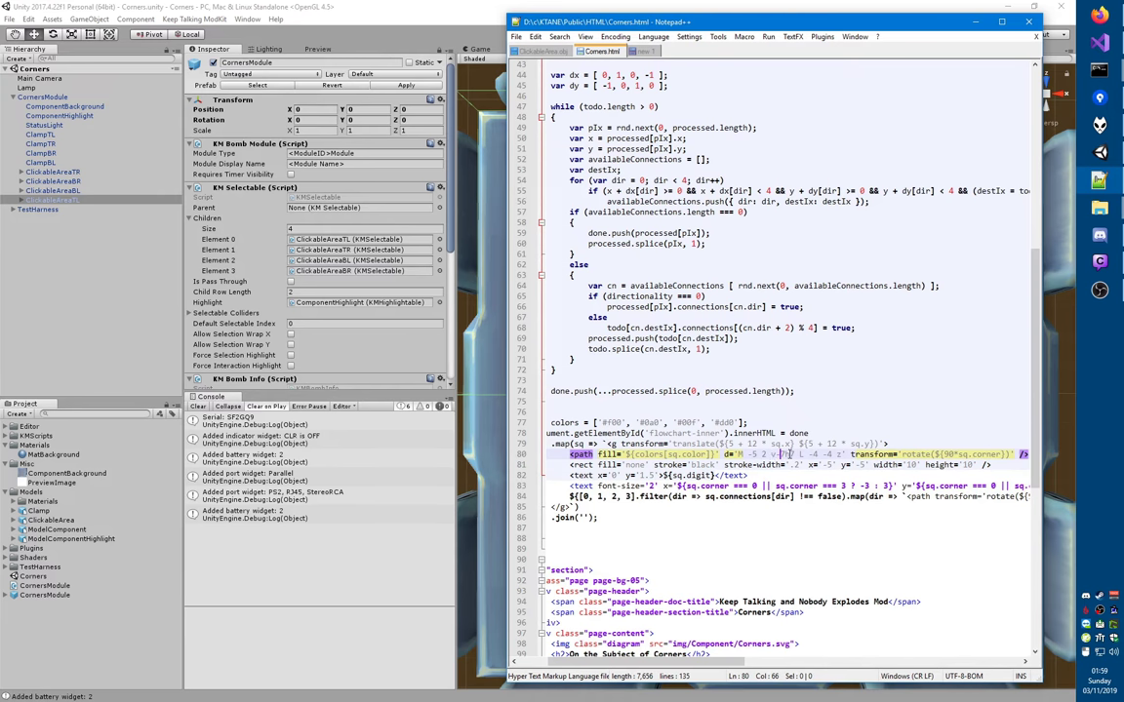
key("ctrl+Tab")
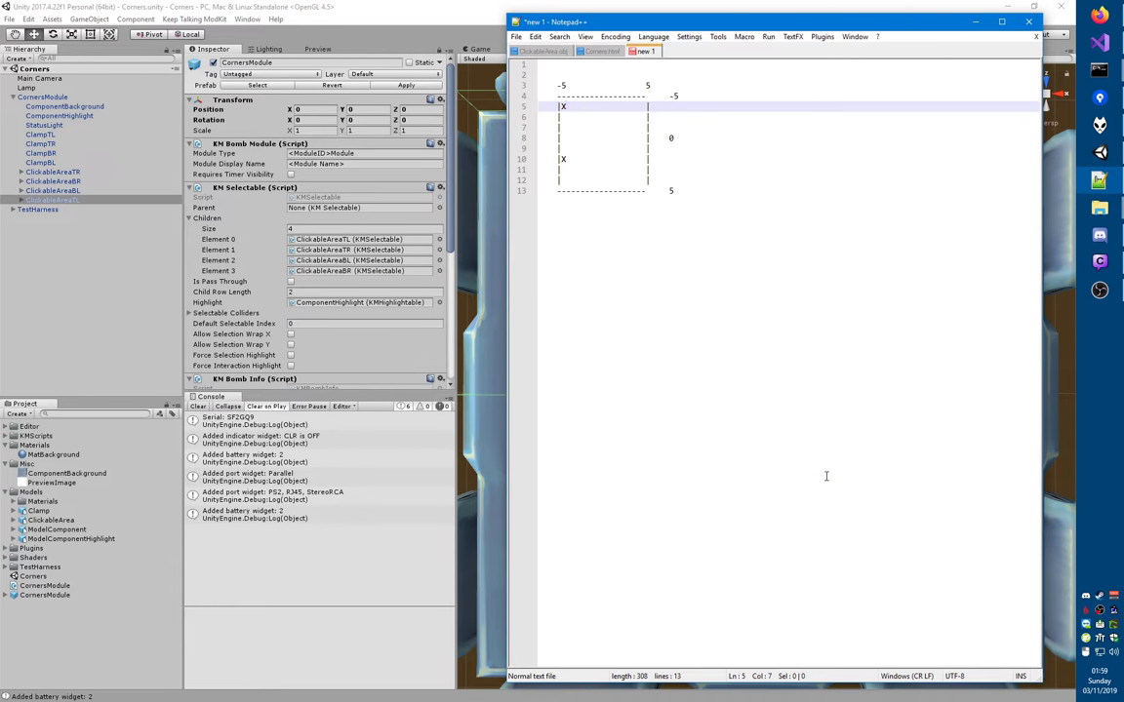
key("Right")
key("Right")
key("Right")
key("Right")
key("Right")
key("Right")
key("Right")
key("Right")
key("Right")
key("Right")
key("shift+Left")
type("X")
- Try to label the second X's column with a 2 above the square
key("Up")
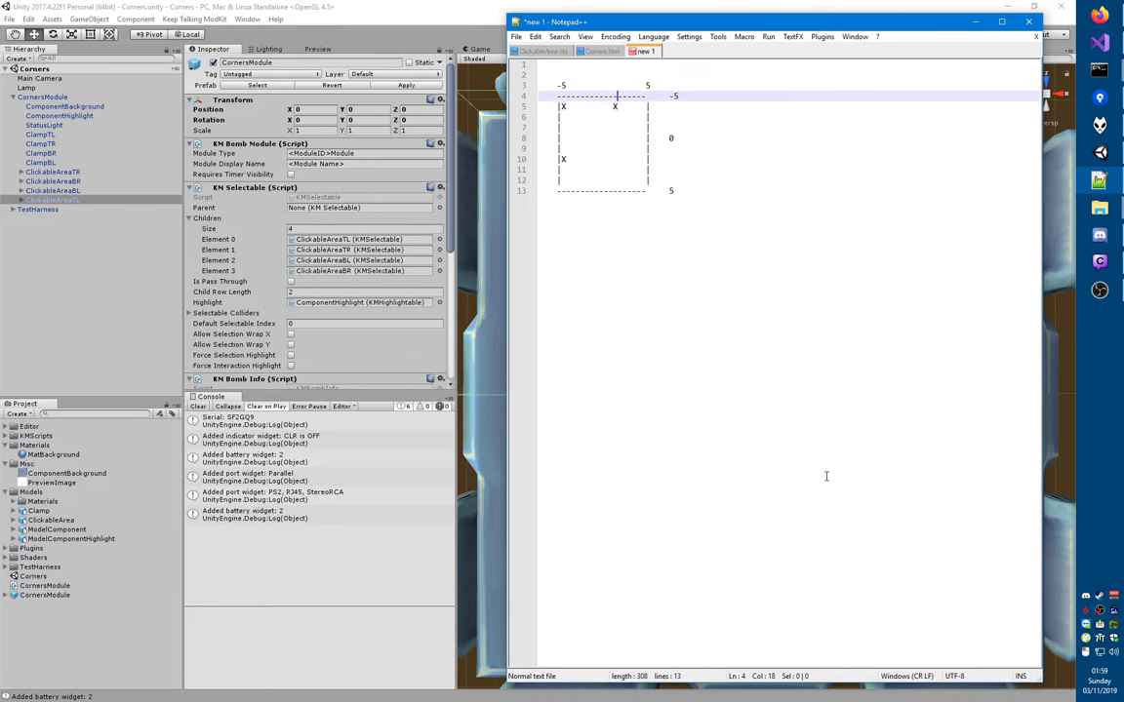
key("Up")
key("shift+Left")
type("2")
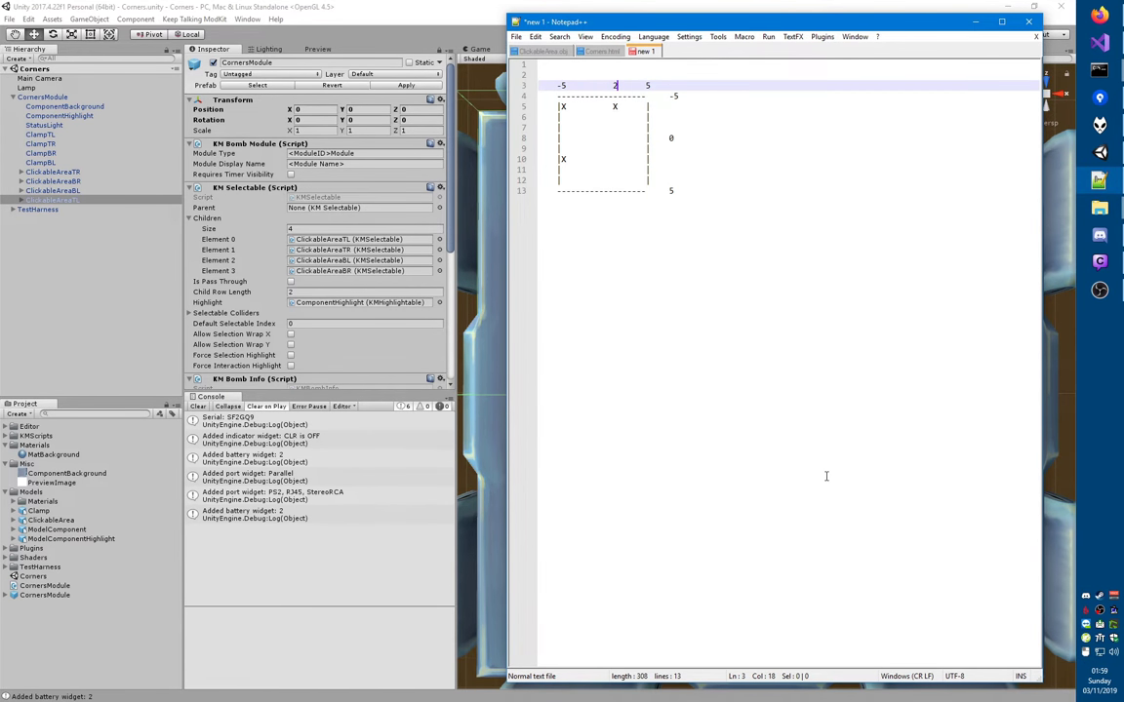
key("ctrl+z")
key("Down")
key("Down")
key("ctrl+s")
key("Escape")
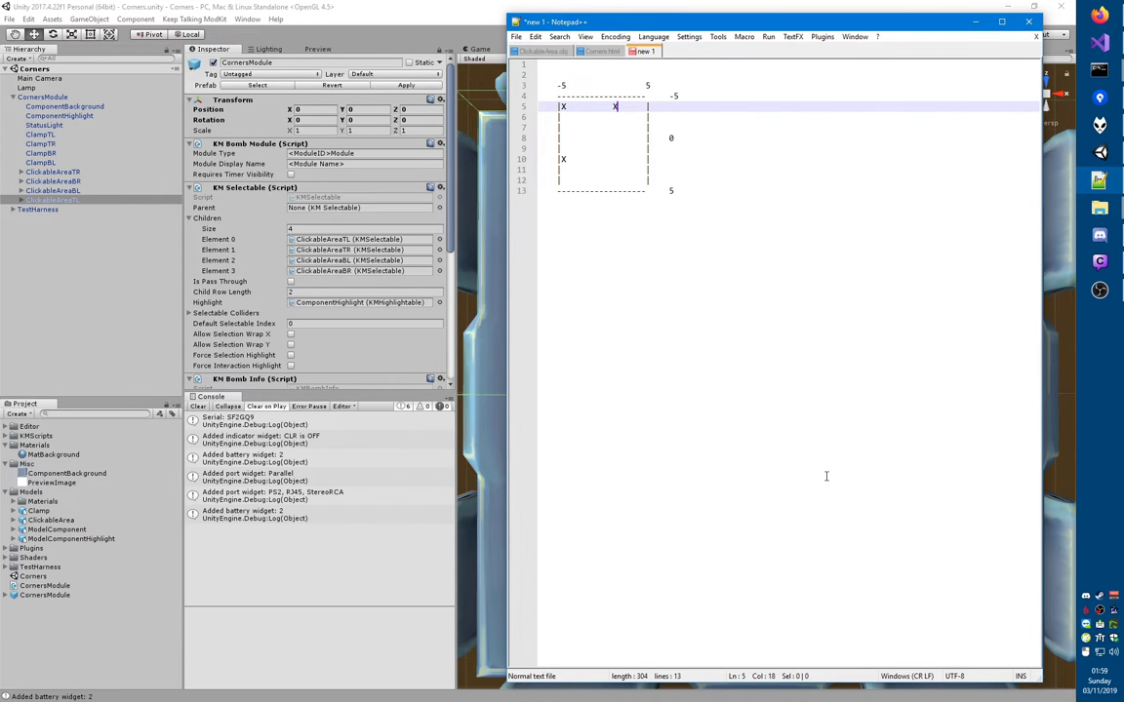
- Check the path's last point in Corners.html and copy the coordinates "-5 2 v-7h7 L -4 -4" to a new line 16 below the square
key("ctrl+Tab")
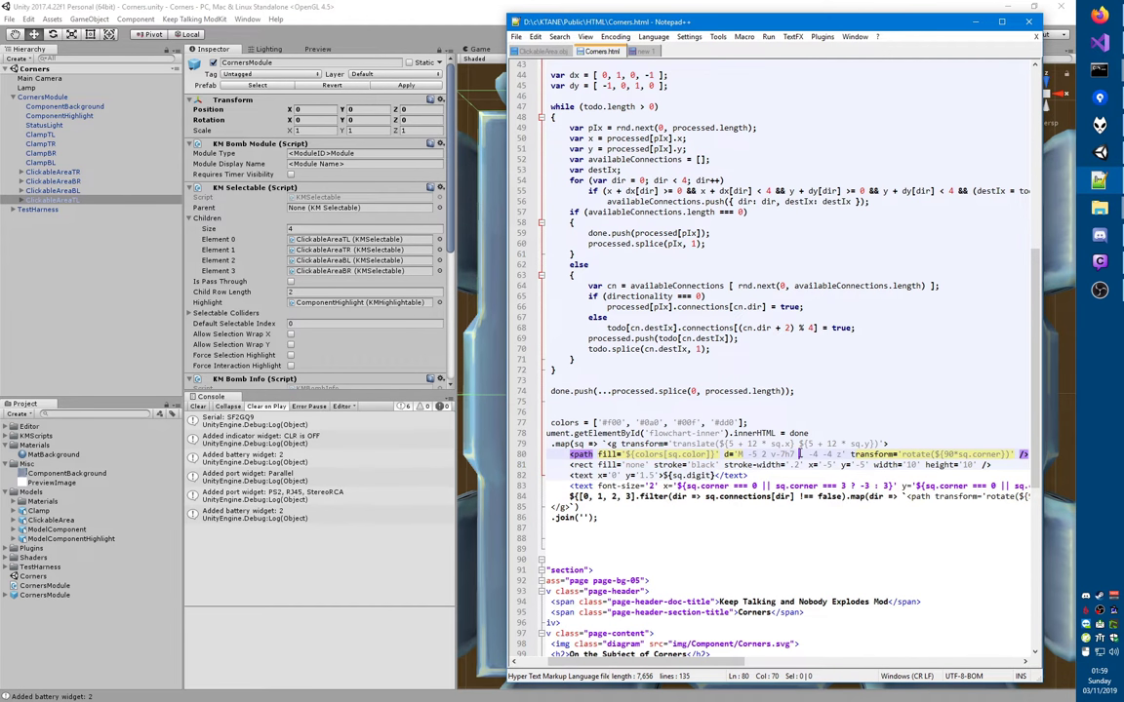
left_click_drag(797, 453, 826, 461)
key("ctrl+Tab")
key("Down")
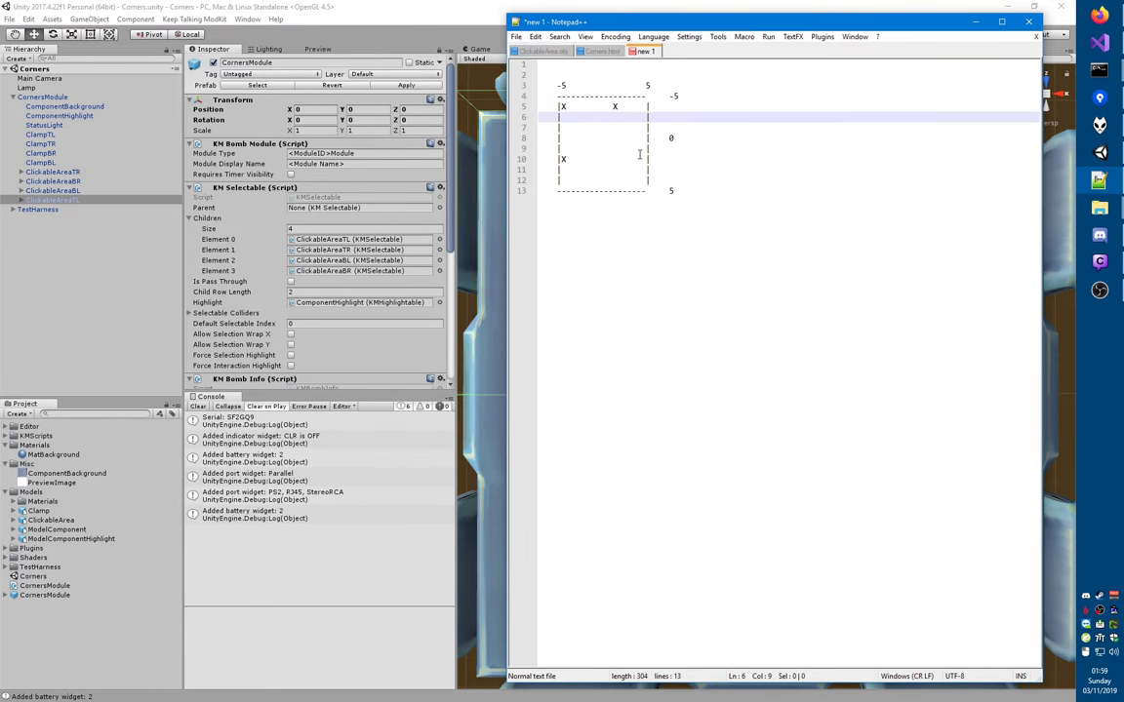
key("Down")
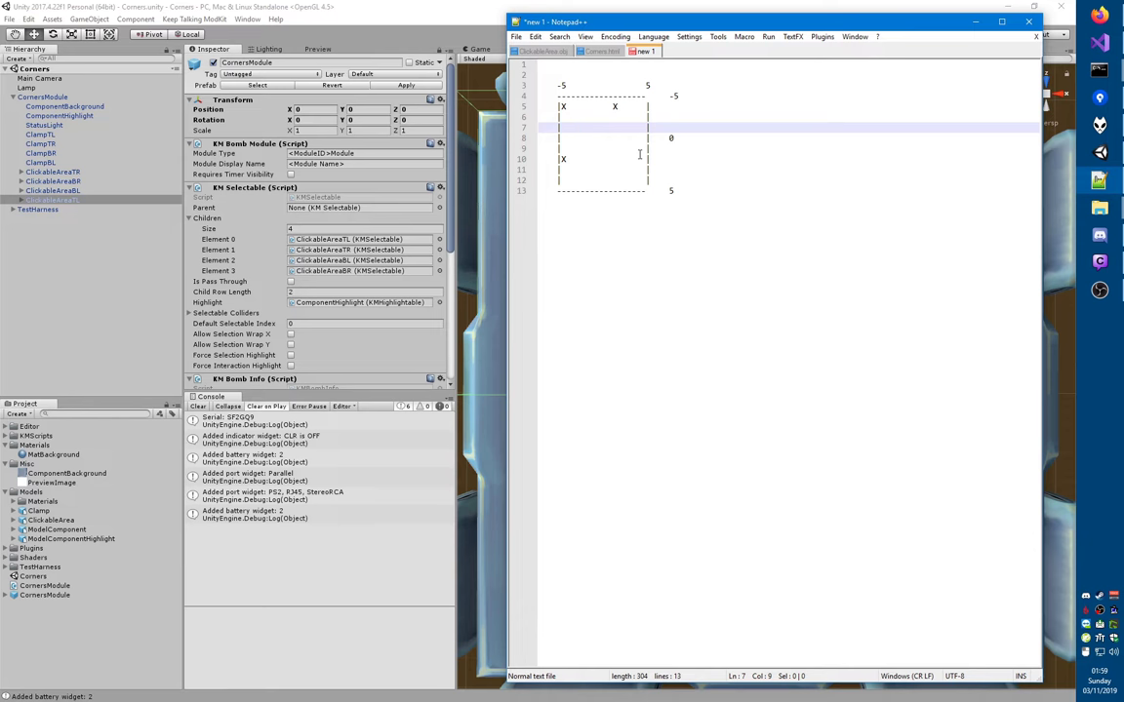
key("ctrl+Tab")
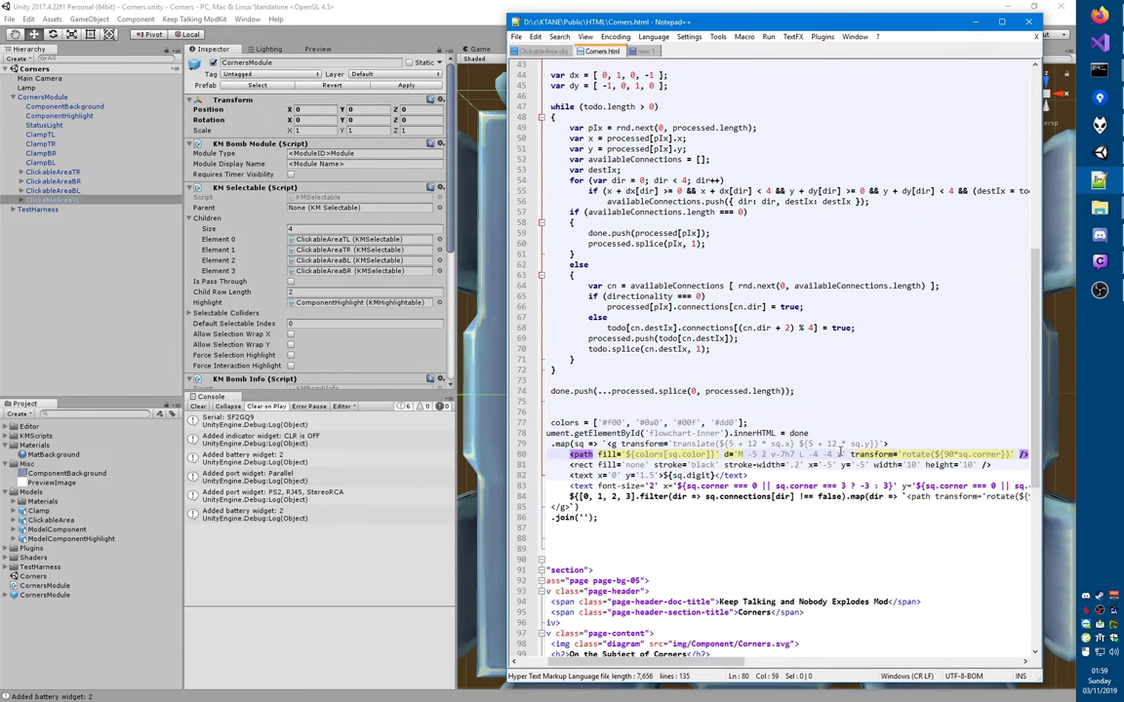
left_click_drag(747, 455, 831, 455)
key("ctrl+c")
key("ctrl+Tab")
key("Down")
key("Down")
key("Down")
key("Down")
key("Down")
key("Down")
key("Down")
key("Down")
key("Down")
key("Down")
key("Down")
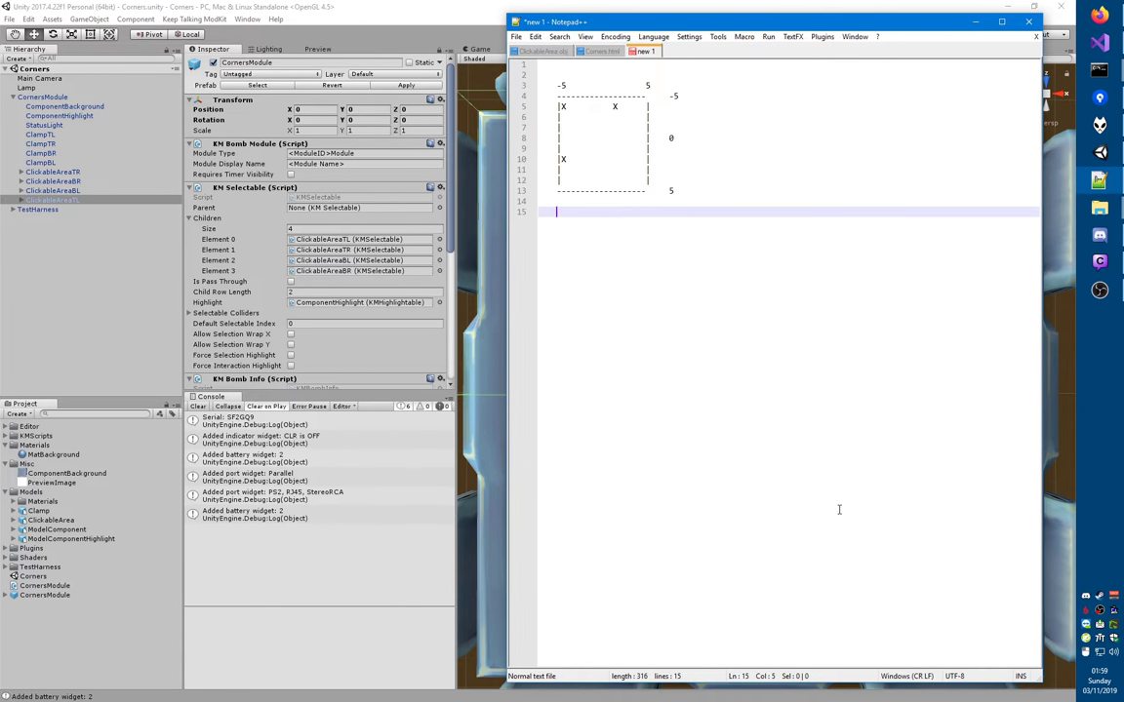
key("ctrl+v")
- Put the path's first point on its own line and rewrite the v-7 segment as the absolute point -5 -5 on line 17
key("Right")
key("Right")
key("Right")
key("Right")
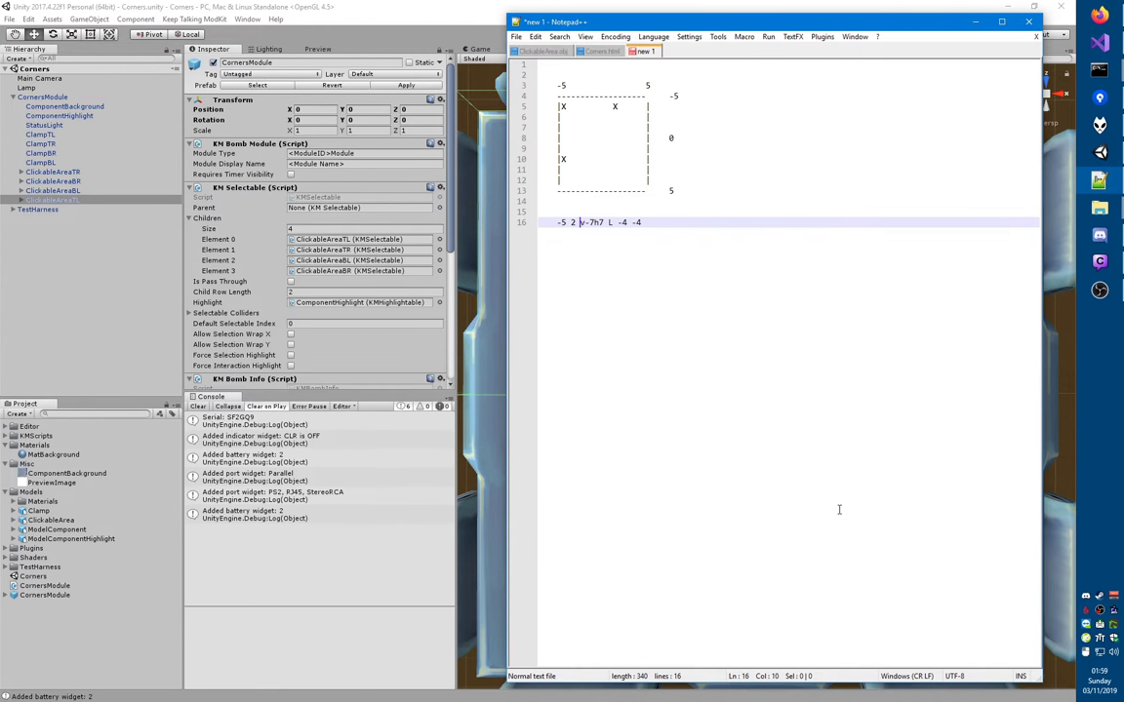
key("Return")
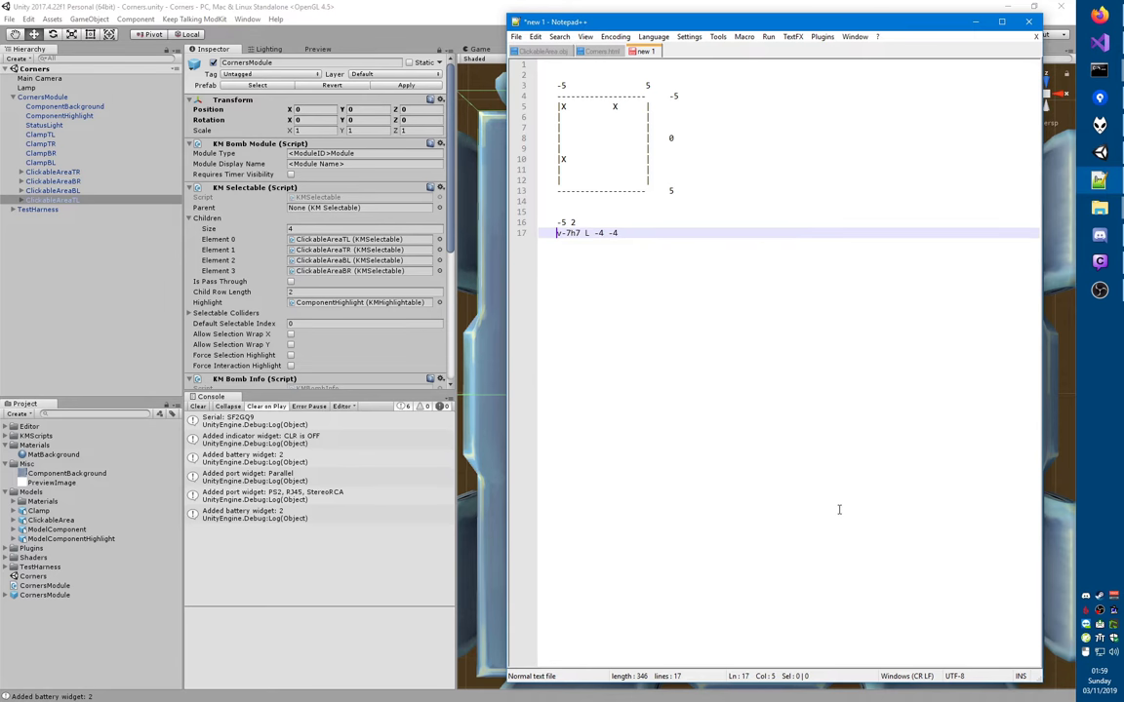
key("Delete")
key("Right")
key("Delete")
type("5 ")
type("-5")
key("Return")
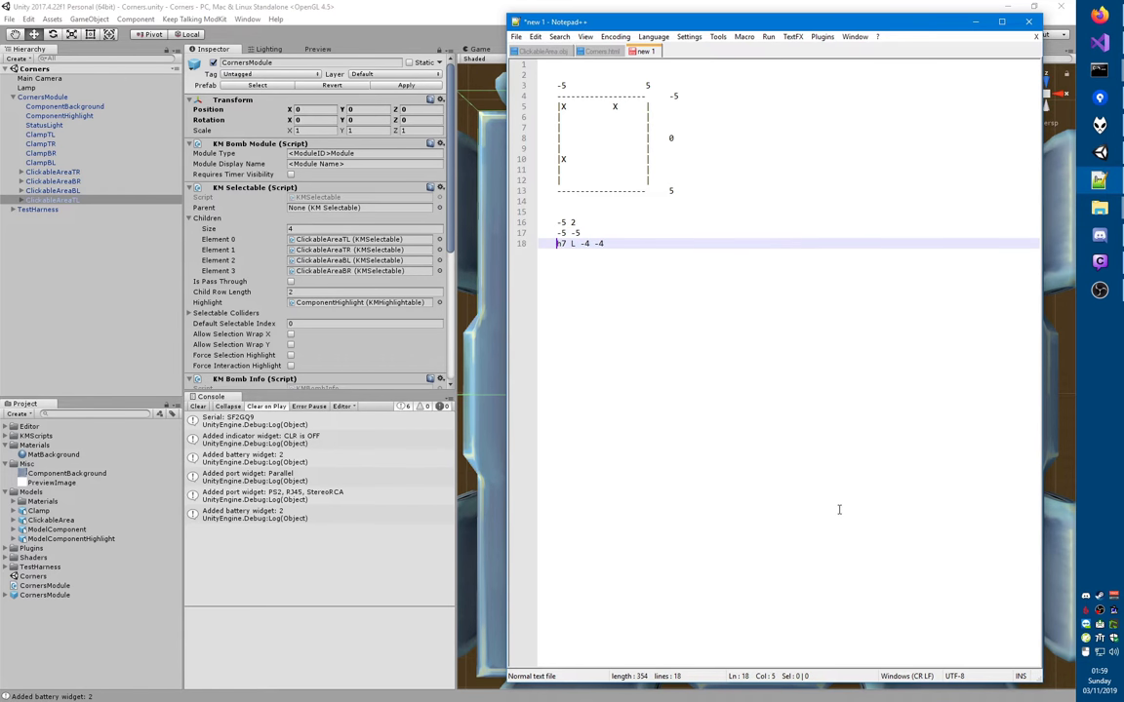
- Rewrite the h7 segment as the absolute point 2 -5 and leave only -4 -4 on line 19, without the L
key("Delete")
key("Delete")
type("2 -5")
key("Return")
key("Delete")
key("Delete")
key("Right")
key("Right")
key("Delete")
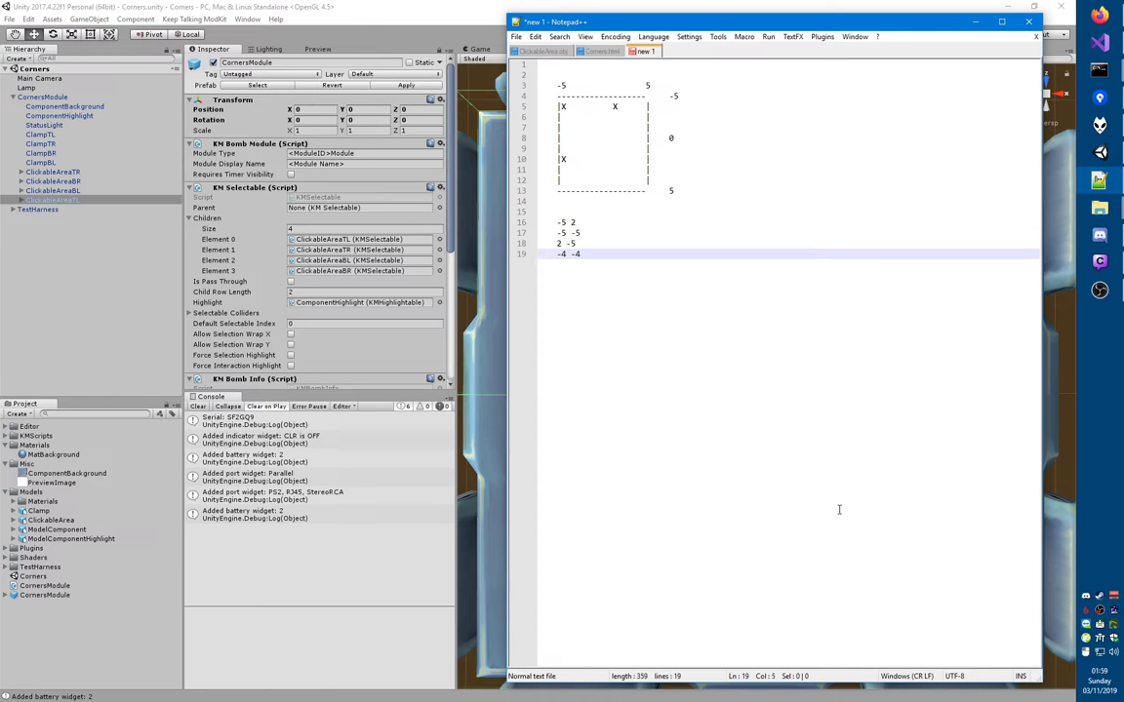
- Scale the first point on line 16 to -1 and 0.4, separating the two values into tabbed columns
key("Up")
key("Up")
key("Up")
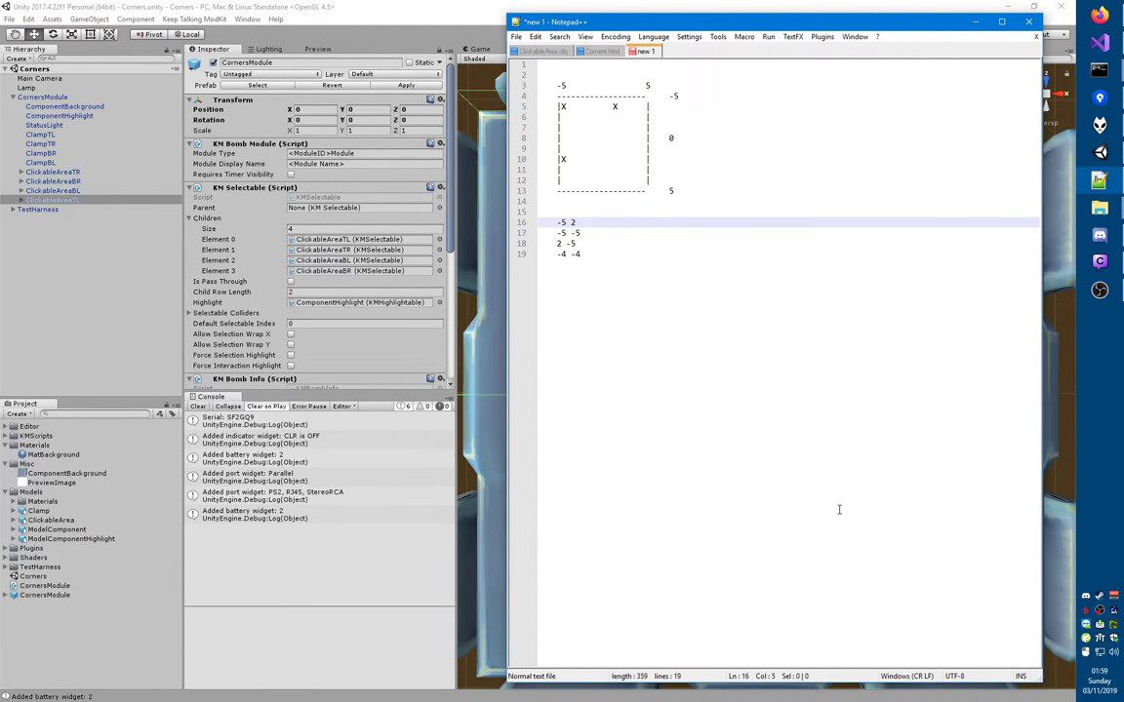
key("Delete")
type("1")
key("End")
key("BackSpace")
key("BackSpace")
type("0.4")
key("Left")
key("Left")
key("Tab")
key("Tab")
- Scale the second point on line 17 to -1 and -1, aligned with the columns above
key("Down")
key("Home")
key("Right")
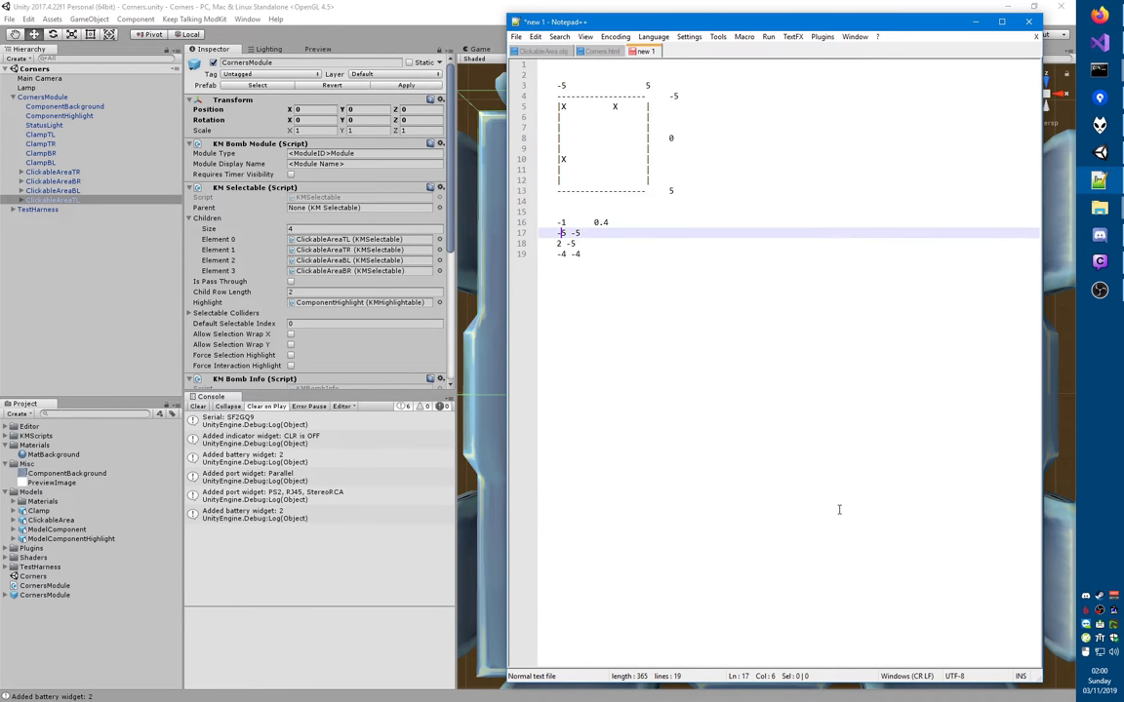
key("Insert")
type("1")
key("Right")
key("Right")
key("Insert")
key("ctrl+shift+Left")
type("-")
key("Left")
key("Tab")
key("Tab")
- Scale the third point on line 18 to 0.4 and -1, aligned with the columns above
key("Down")
key("Home")
key("Delete")
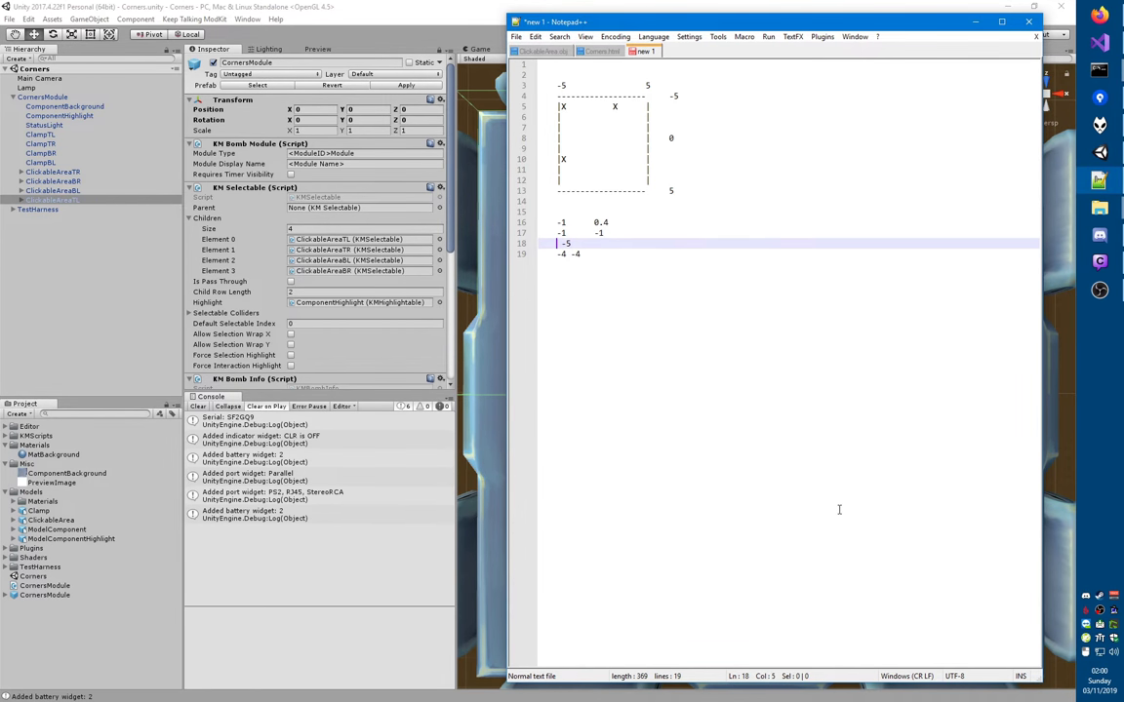
type(".4")
key("Home")
type("0")
key("Right")
key("Right")
key("Right")
key("Tab")
key("End")
key("BackSpace")
type("1")
- Scale the last point on line 19 to -0.8 and -0.8, aligned with the columns above
key("Down")
key("Home")
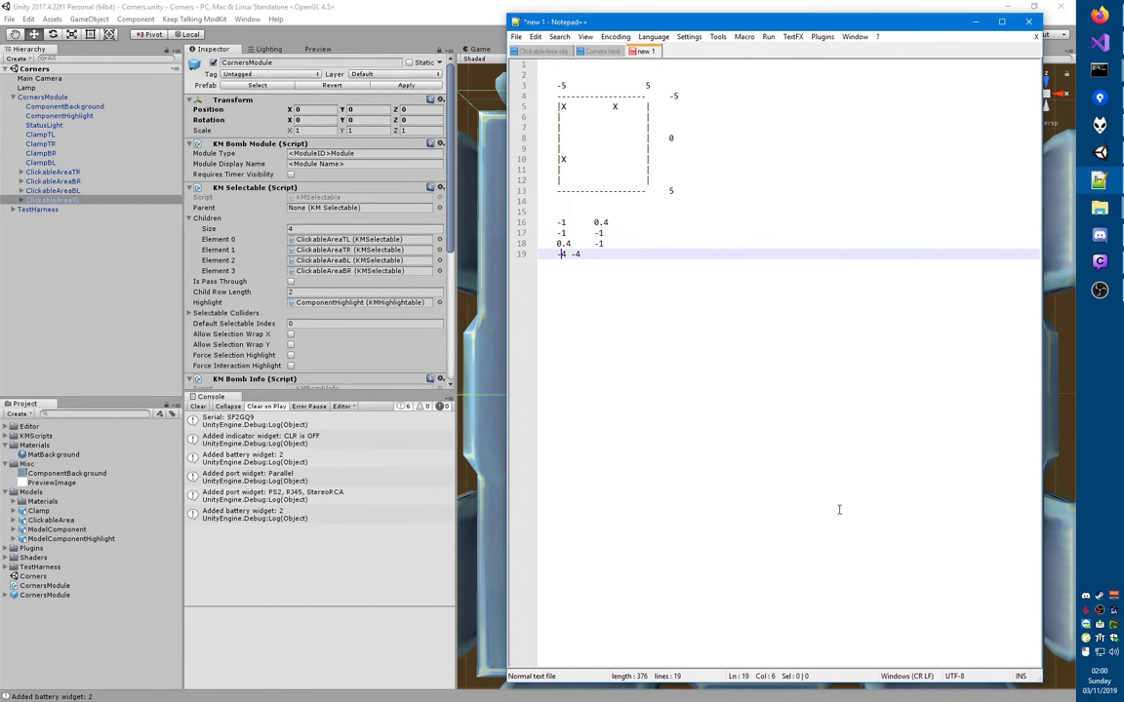
key("Delete")
type("0.8")
key("End")
key("BackSpace")
key("BackSpace")
type("-0.8")
key("shift+Up")
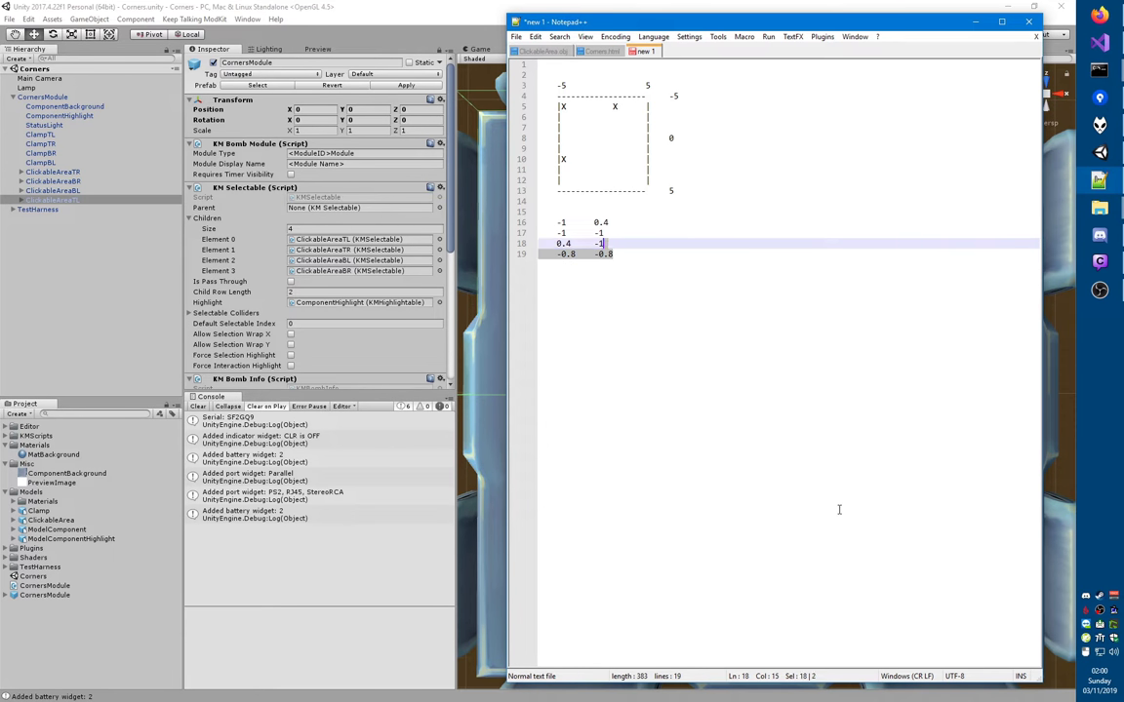
- Copy the four scaled points from the scratch file into ClickableArea.obj, between the object name and the existing vertices
key("shift+Up")
key("shift+Up")
key("shift+Home")
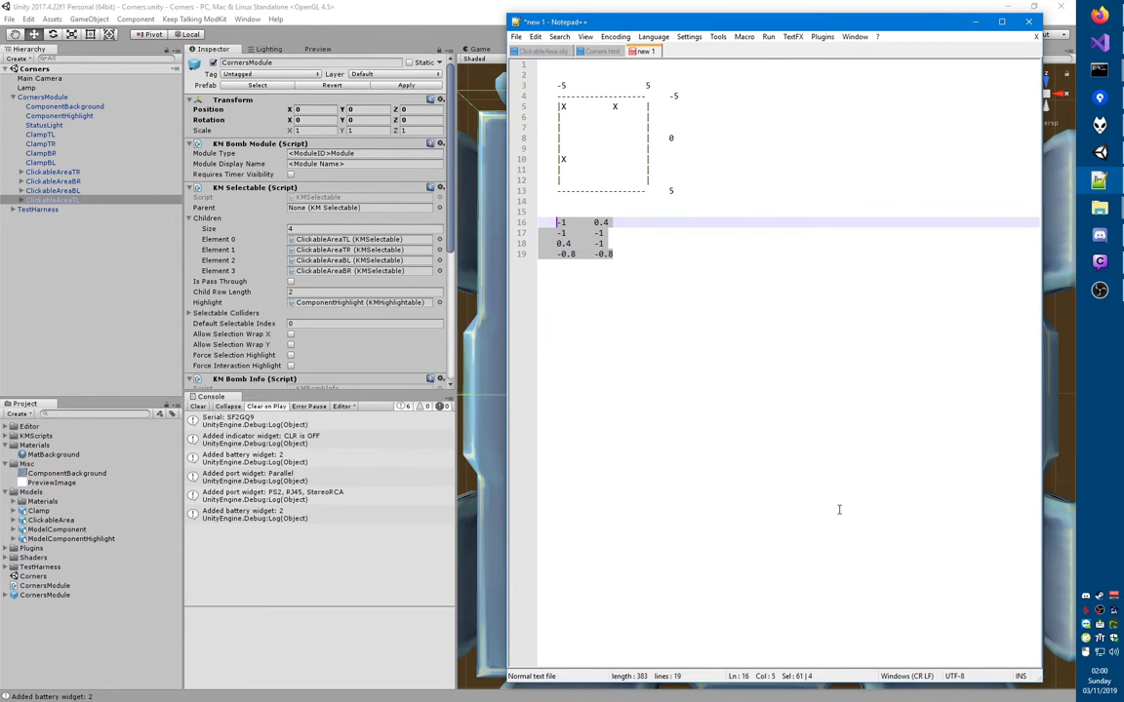
key("ctrl+Tab")
key("Up")
key("Home")
key("Return")
key("Return")
key("Return")
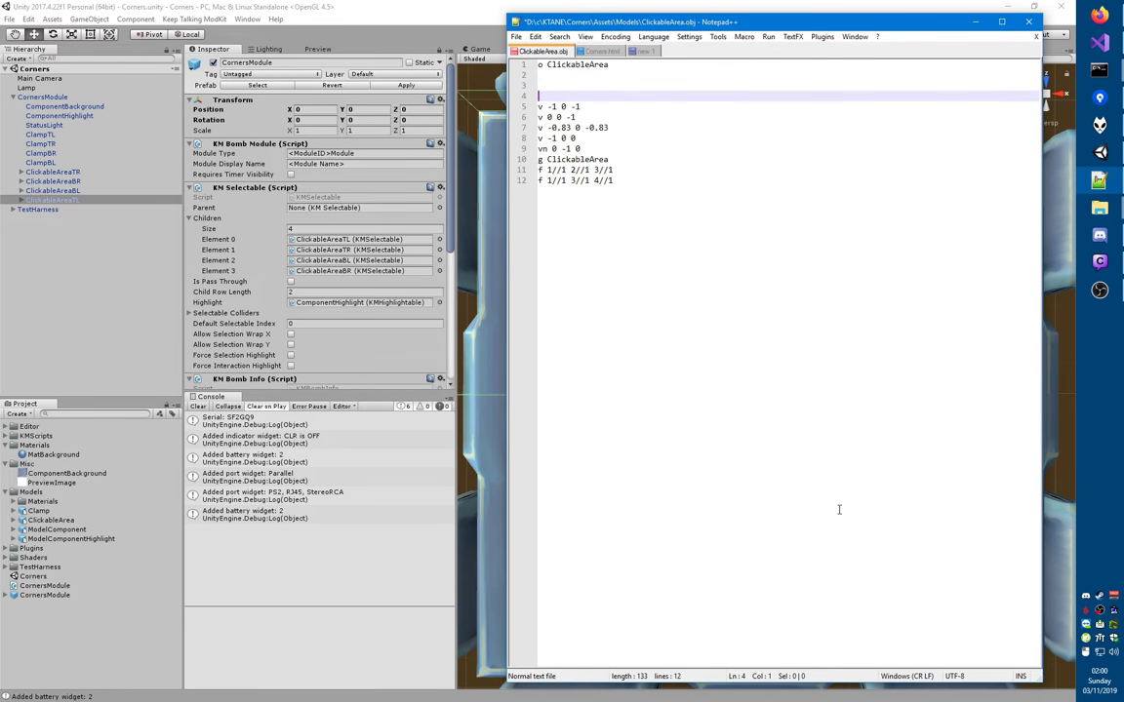
key("Up")
key("Up")
key("ctrl+v")
- Remove the leading indentation from the pasted points on lines 4 to 6
key("Home")
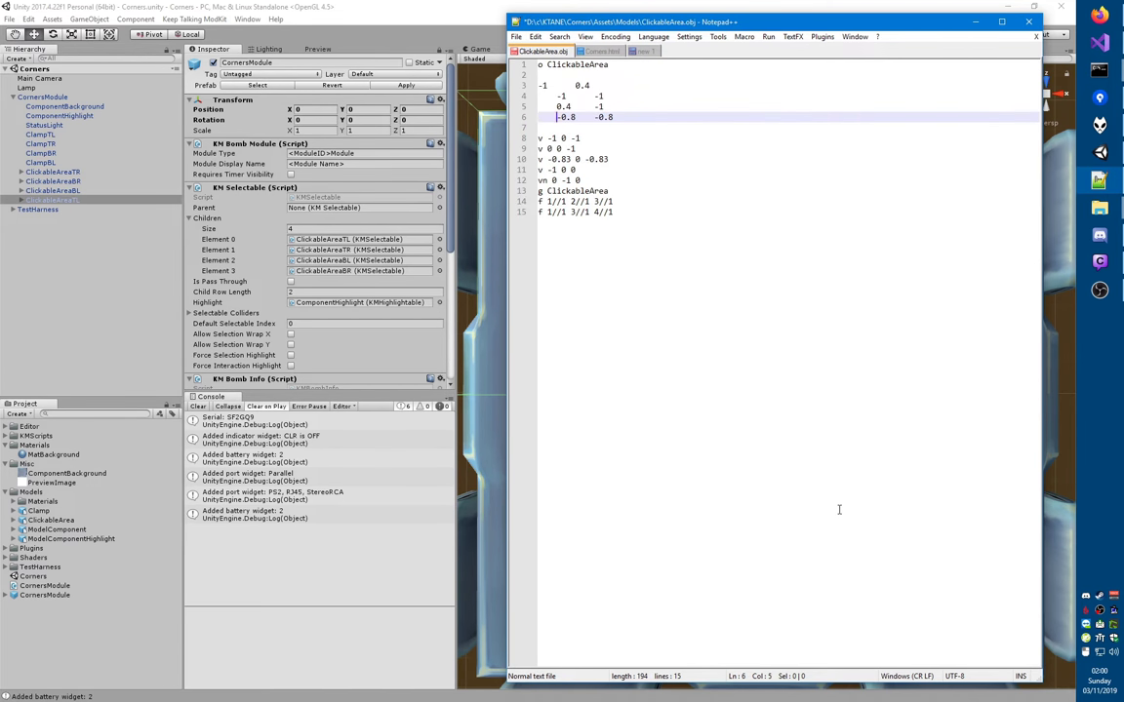
key("shift+Up")
key("shift+Up")
key("shift+Tab")
key("Home")
- Prefix all four pasted points on lines 3 to 6 with the vertex marker "v" and a space
key("Up")
key("alt+shift+Down")
key("alt+shift+Down")
key("alt+shift+Down")
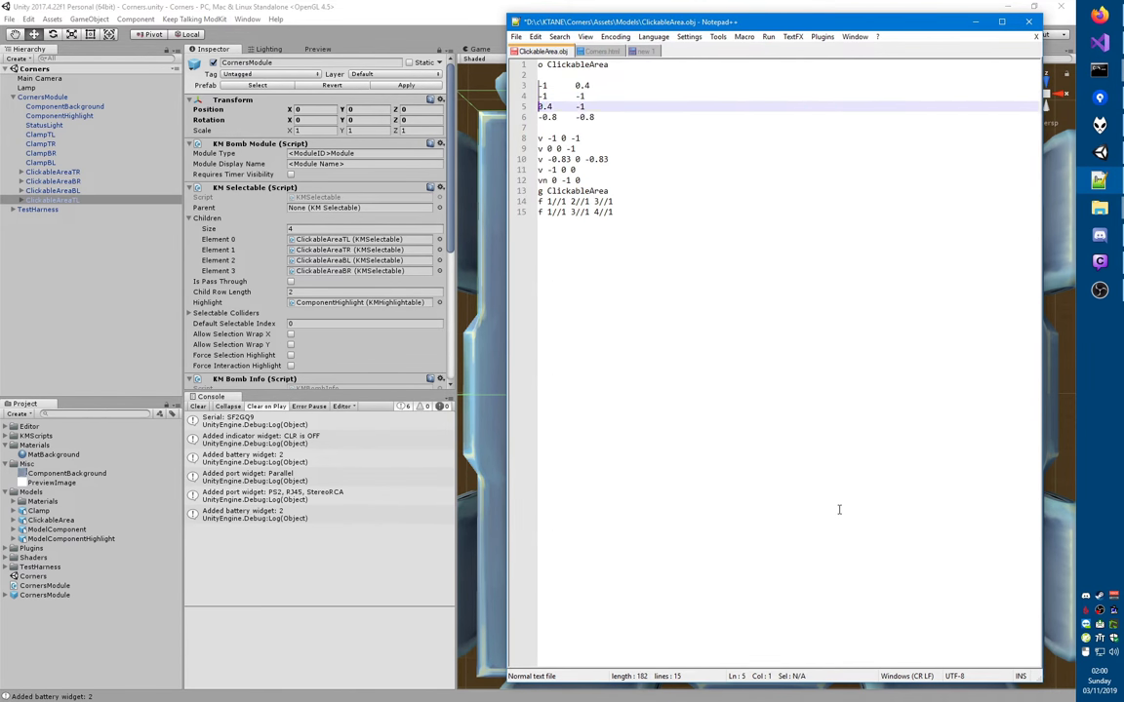
type("v")
key("Up")
key("Up")
key("Up")
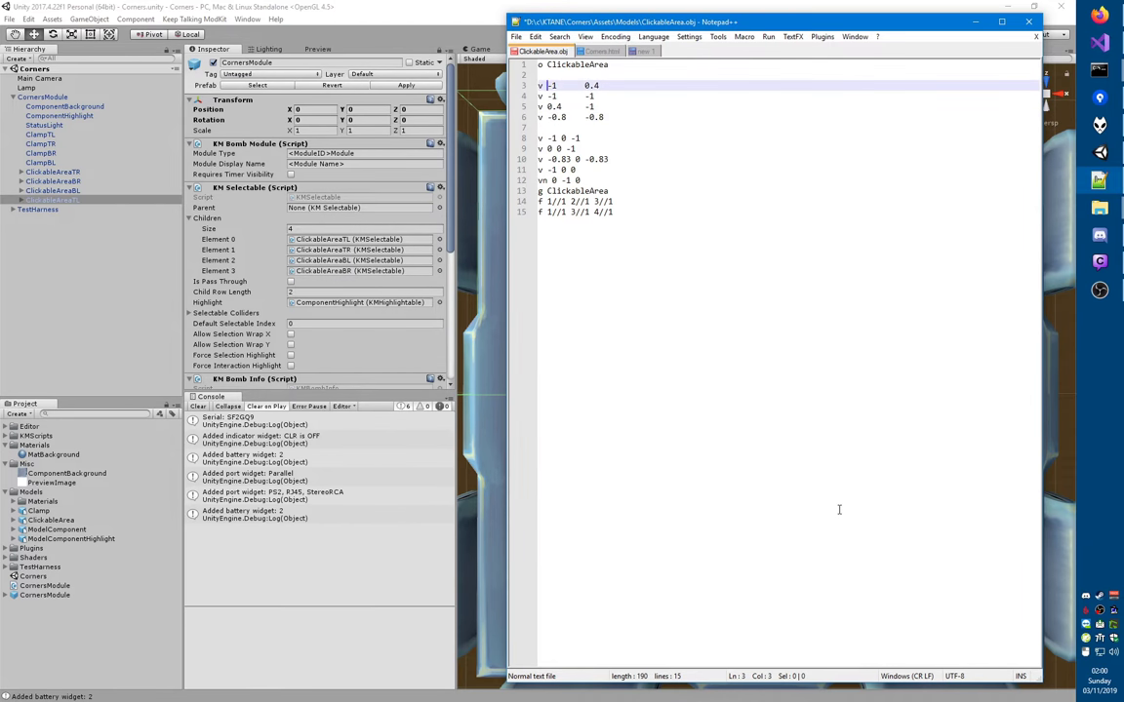
- Insert a middle coordinate of 0 between the two values on all four new vertex lines
key("Right")
key("Right")
key("Right")
key("Right")
key("Right")
key("alt+shift+Down")
key("alt+shift+Down")
key("alt+shift+Down")
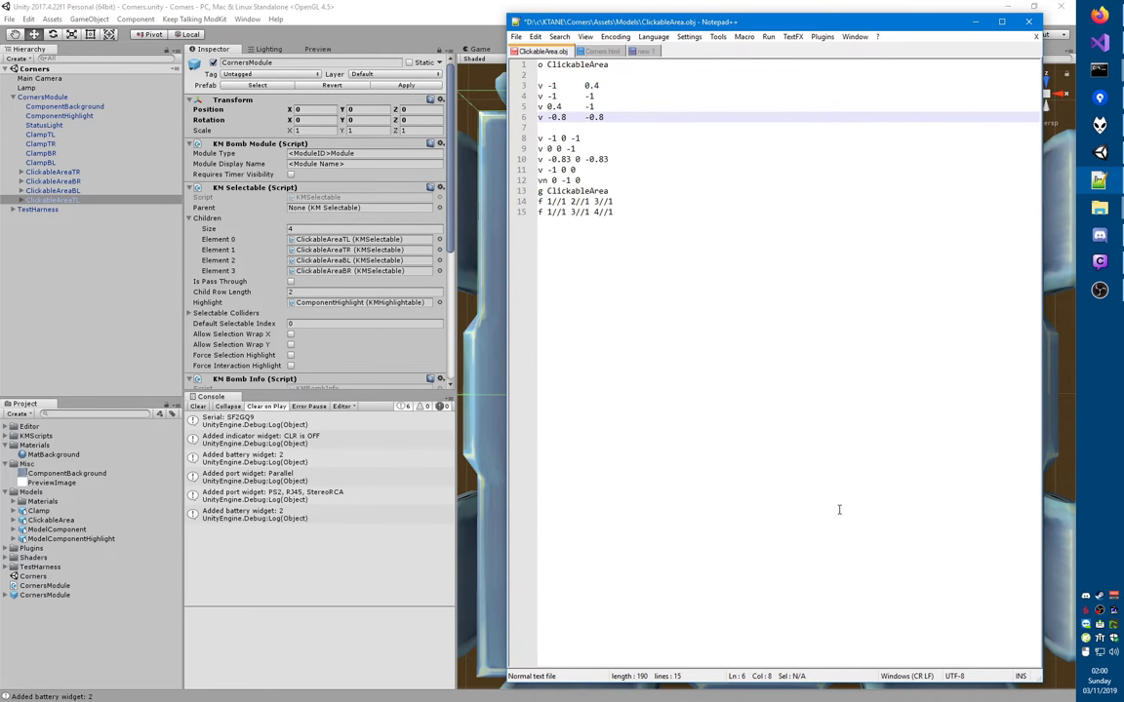
type("0")
key("Up")
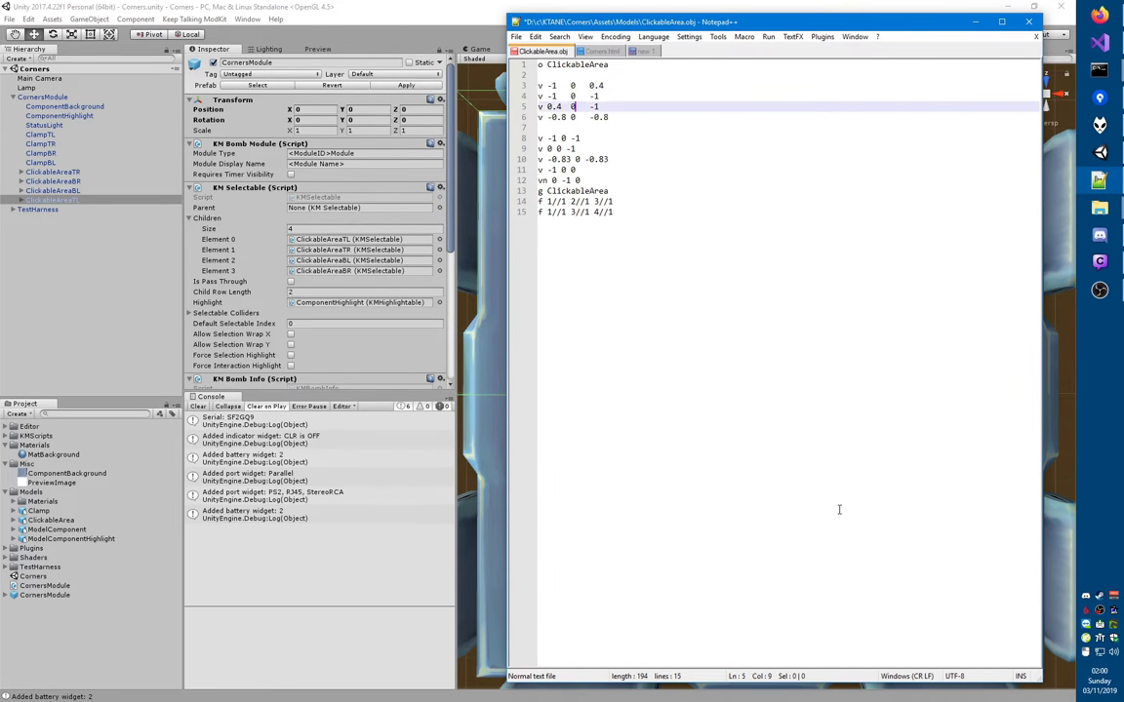
- Delete the four old vertex lines below the new ones and the blank lines surrounding the new vertices
key("Down")
key("Down")
key("Down")
key("Home")
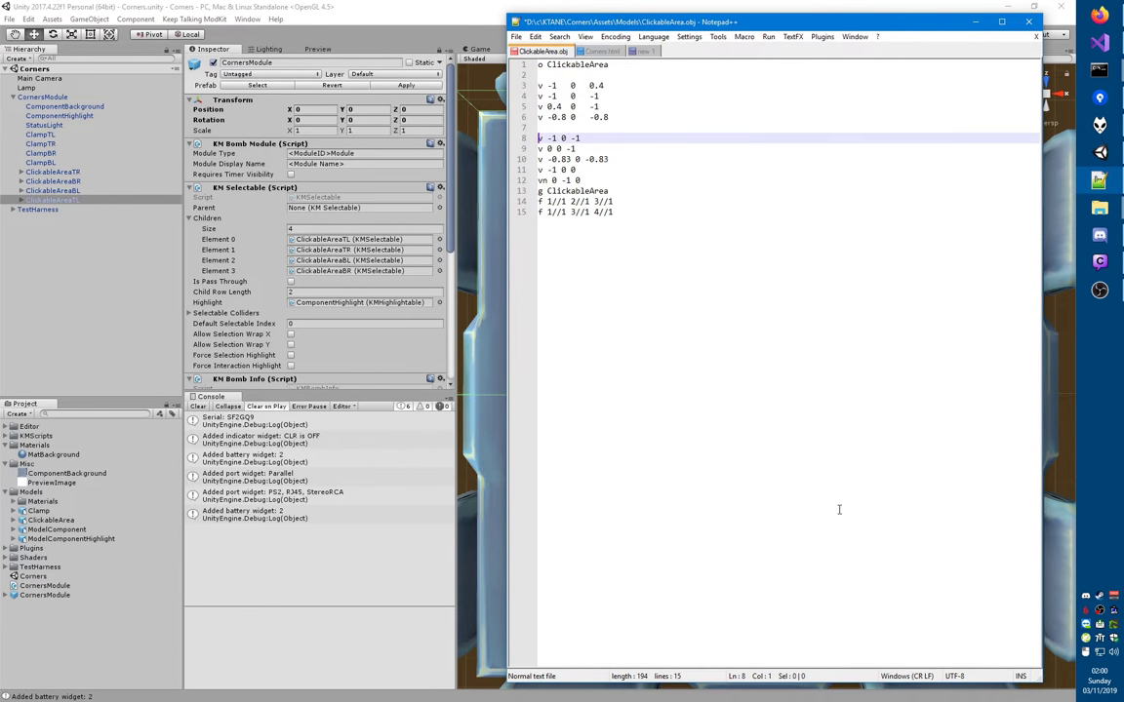
key("Down")
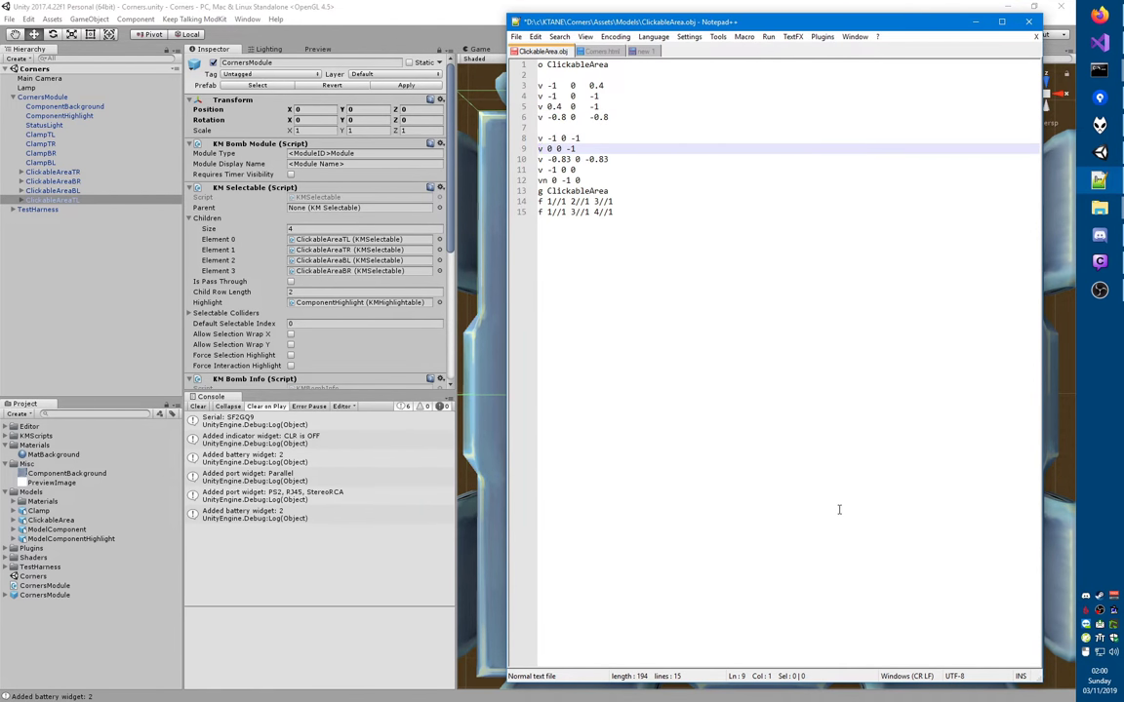
key("Down")
key("Down")
key("Down")
key("Down")
key("Down")
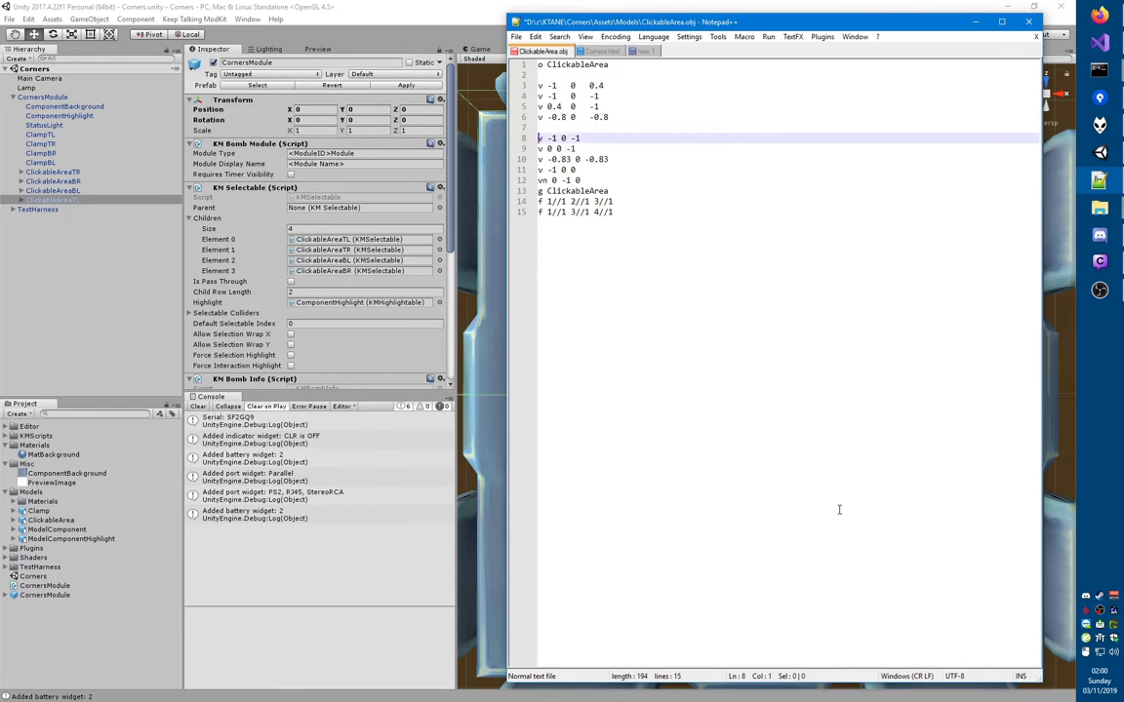
key("shift+Down")
key("Up")
key("Up")
key("Up")
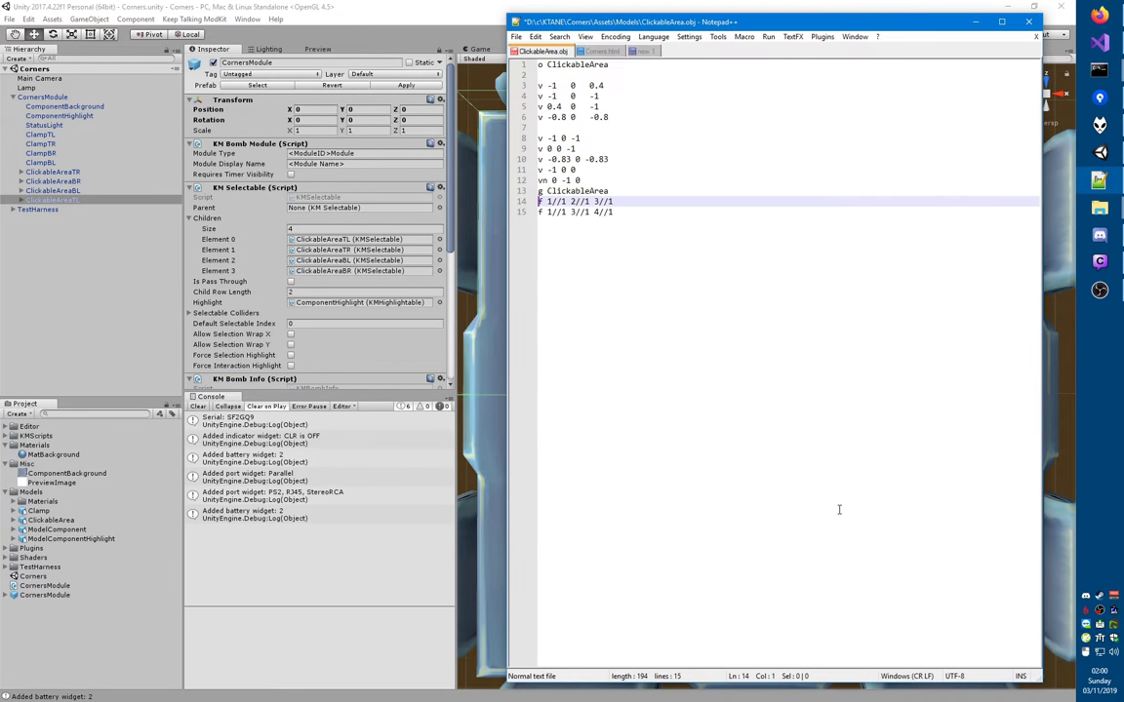
key("shift+Up")
key("shift+Up")
key("shift+Up")
key("shift+Up")
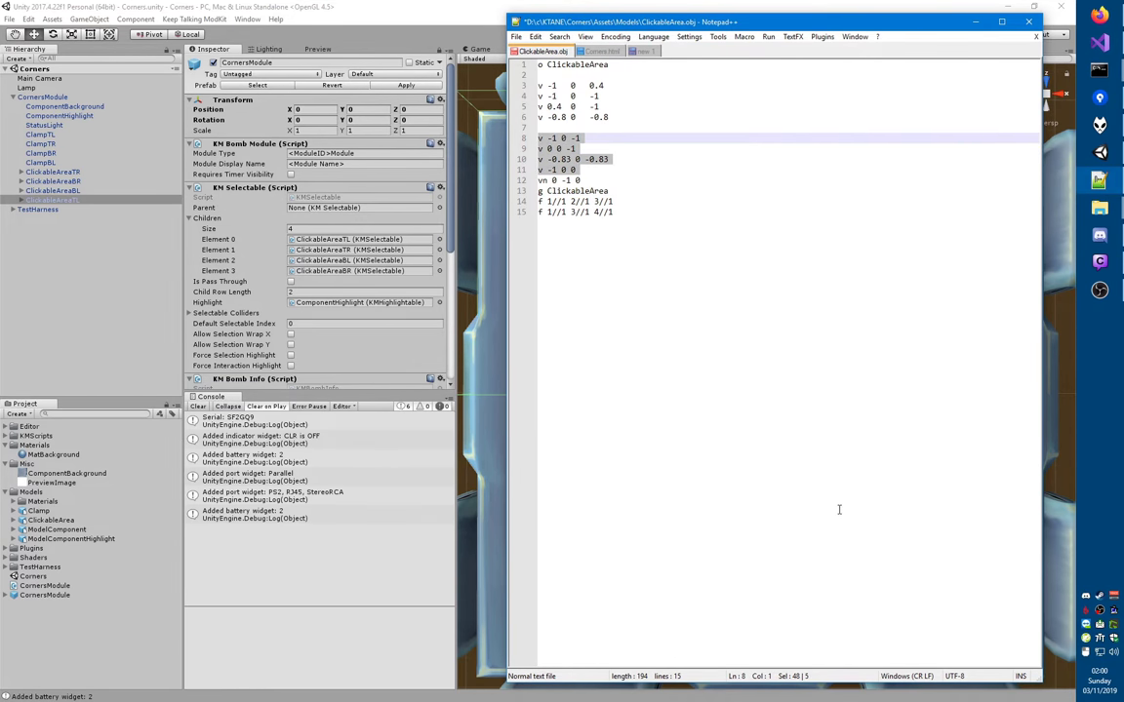
key("Delete")
key("BackSpace")
key("Up")
key("Up")
key("Up")
key("Up")
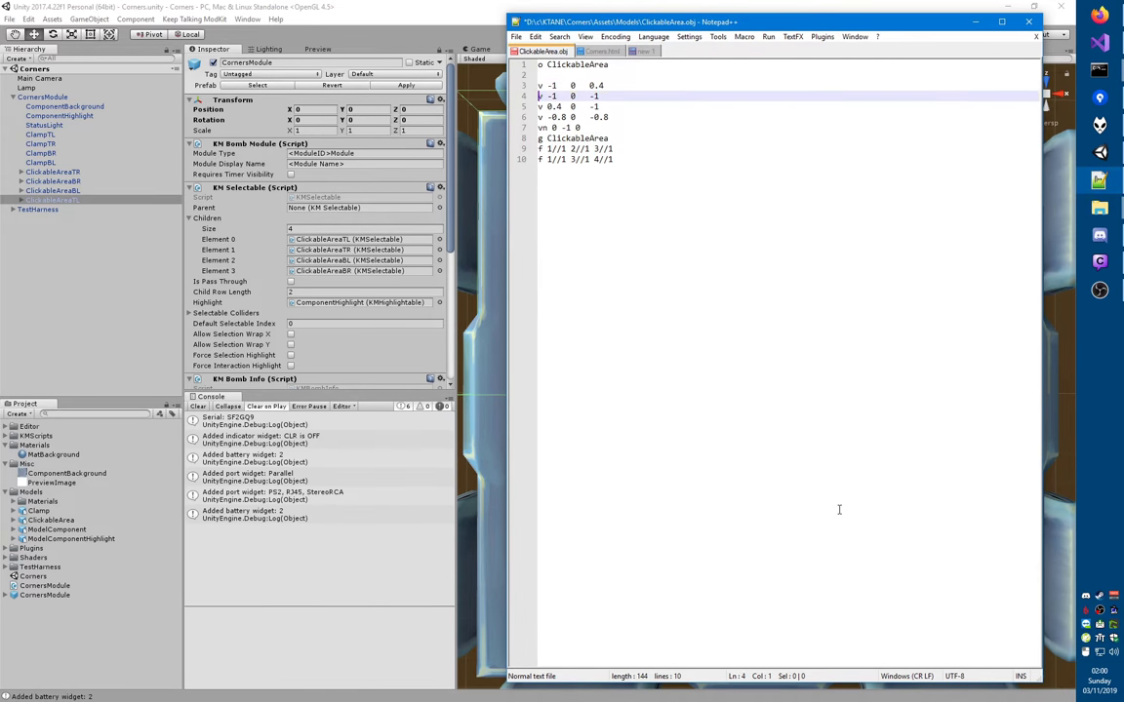
key("BackSpace")
- Replace all tab spacing between the vertex coordinates with single spaces
key("shift+Right")
key("ctrl+h")
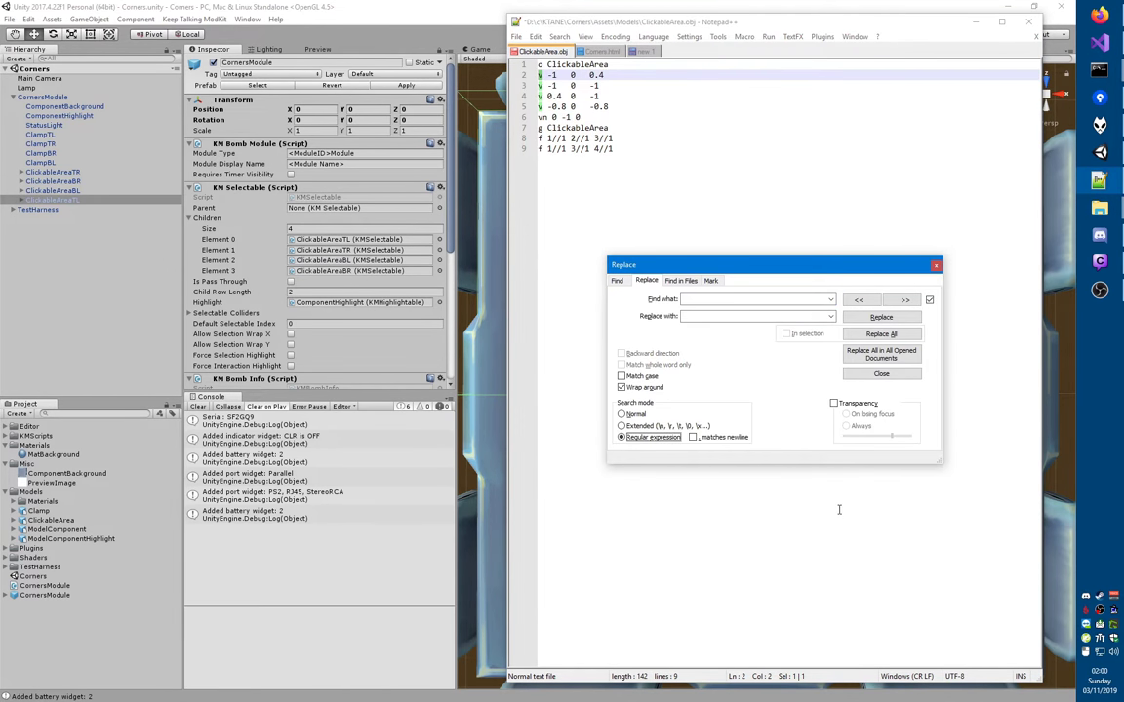
key("alt+a")
key("alt+a")
key("Escape")
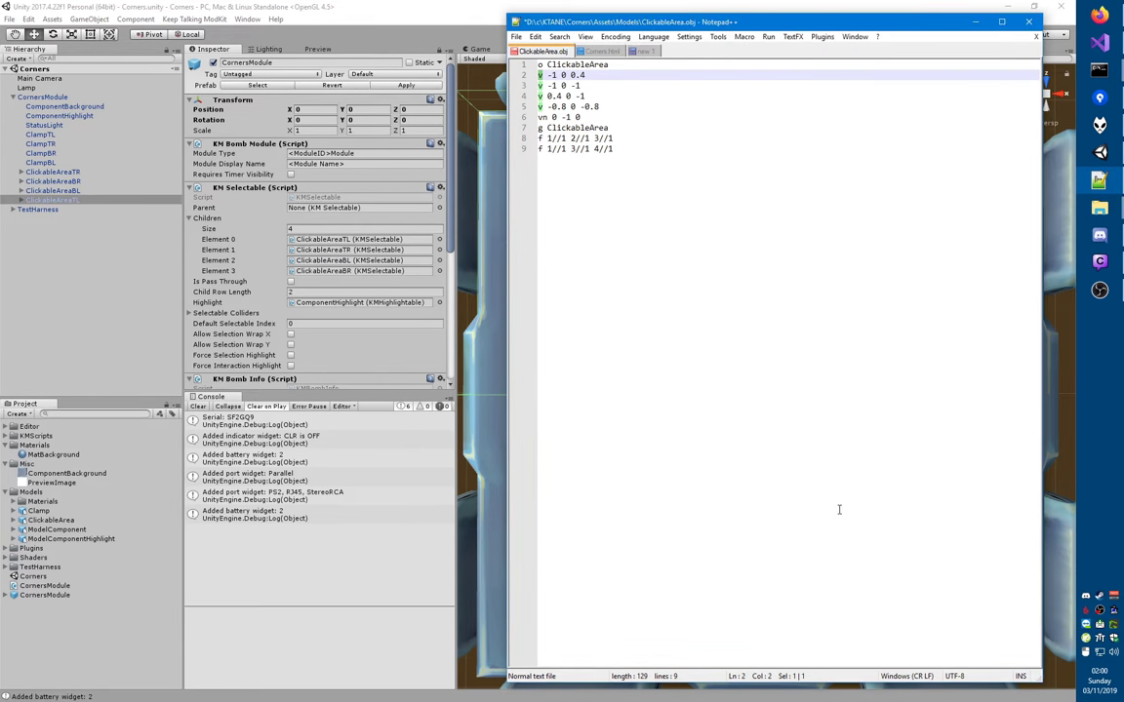
- Change the last vertex of the first face so line 8 reads "f 1//1 2//1 4//1"
key("Down")
key("Down")
key("Down")
key("Down")
key("Down")
key("Down")
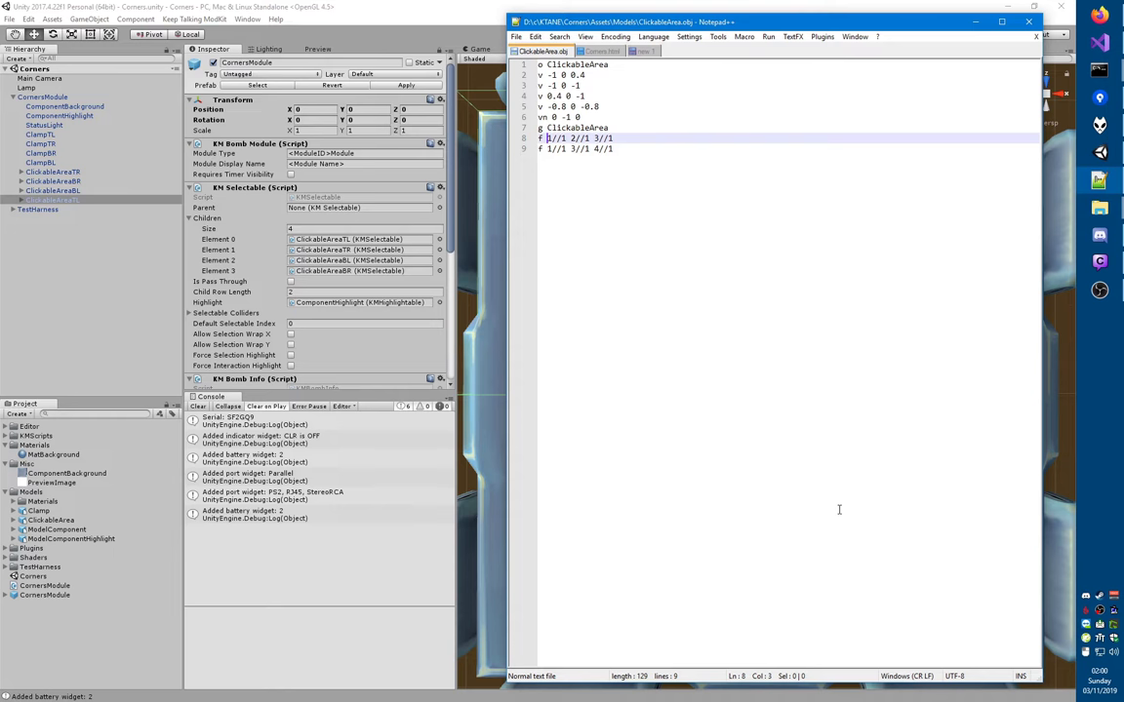
key("shift+Right")
key("Right")
key("Right")
key("Right")
key("Right")
key("Insert")
type("4")
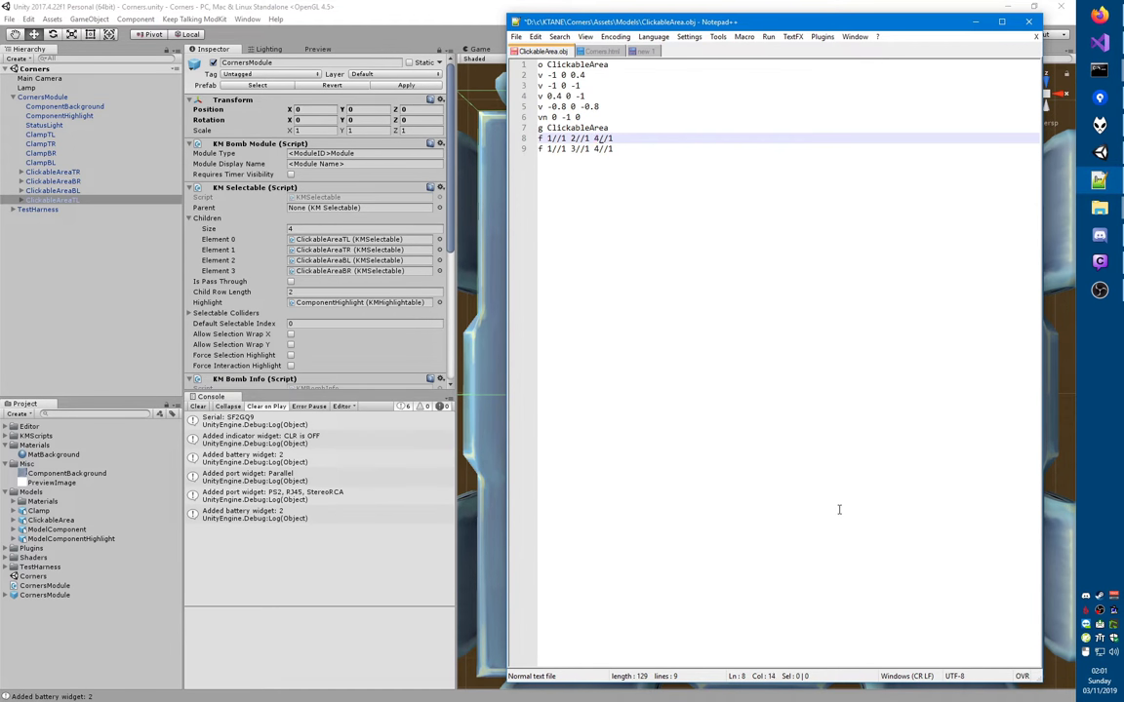
- Change the first vertex of the second face so line 9 reads "f 2//1 3//1 4//1", and save the file
key("Insert")
key("ctrl+Right")
key("ctrl+Right")
key("ctrl+Right")
key("ctrl+Right")
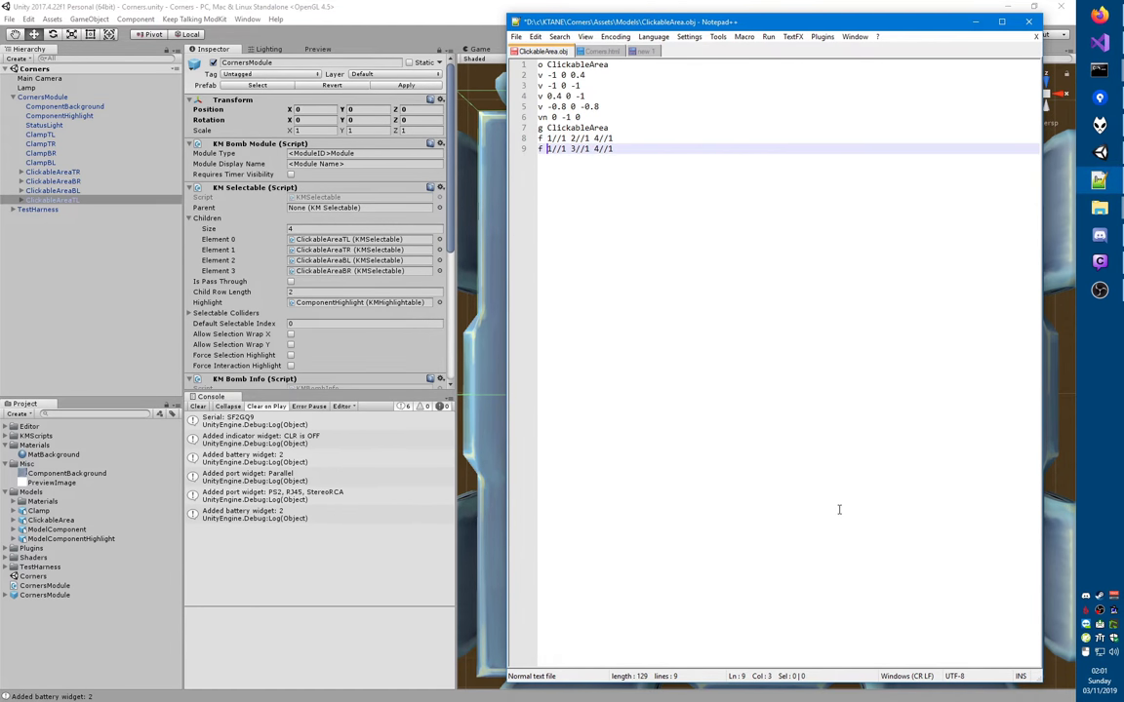
key("Insert")
type("2")
key("End")
key("Insert")
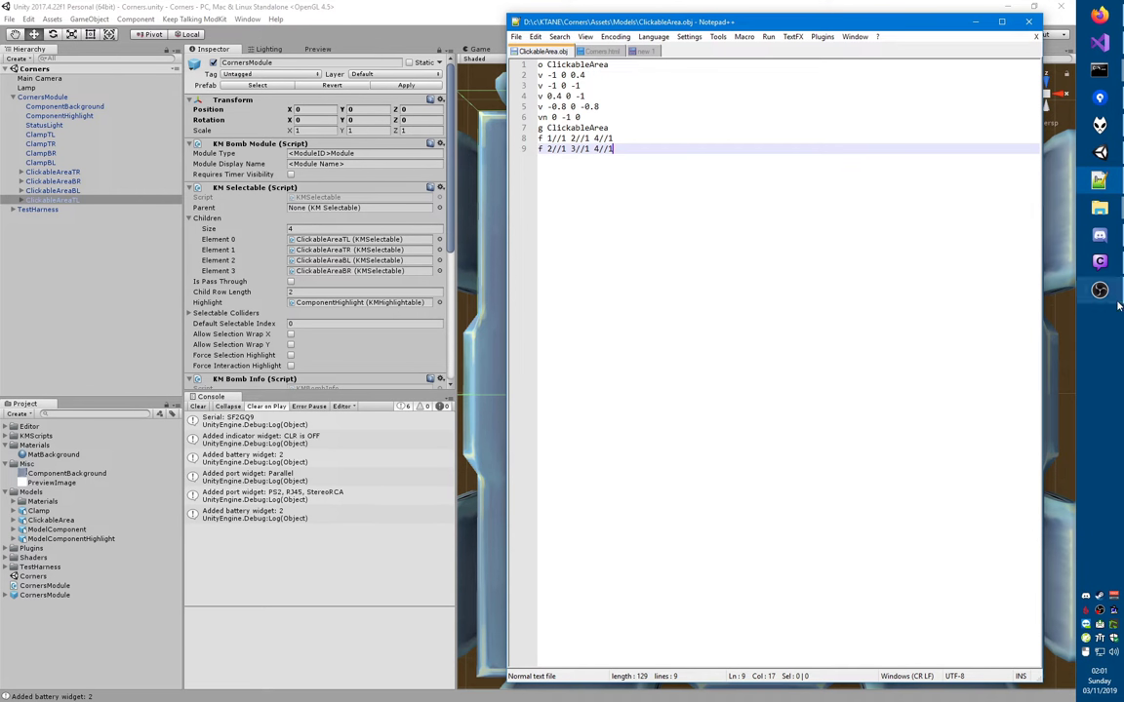
- Switch to Unity, run the scene, zoom in on the Corners module to check its corner highlights, and stop the run
left_click(1099, 152)
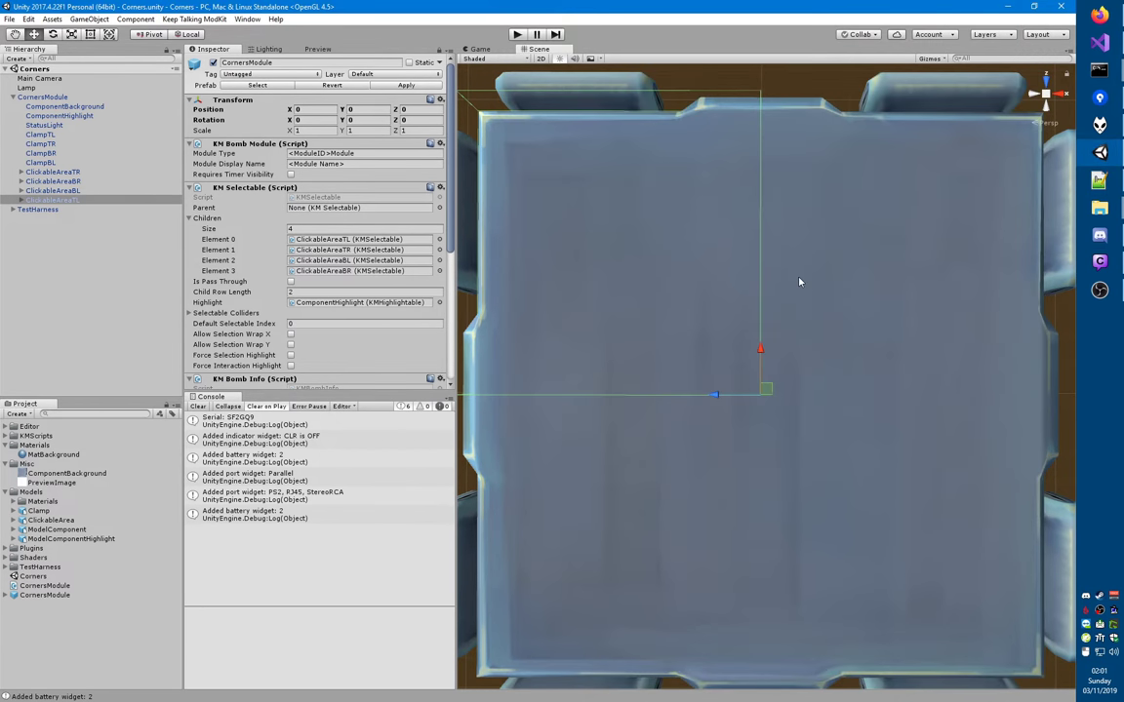
key("ctrl+p")
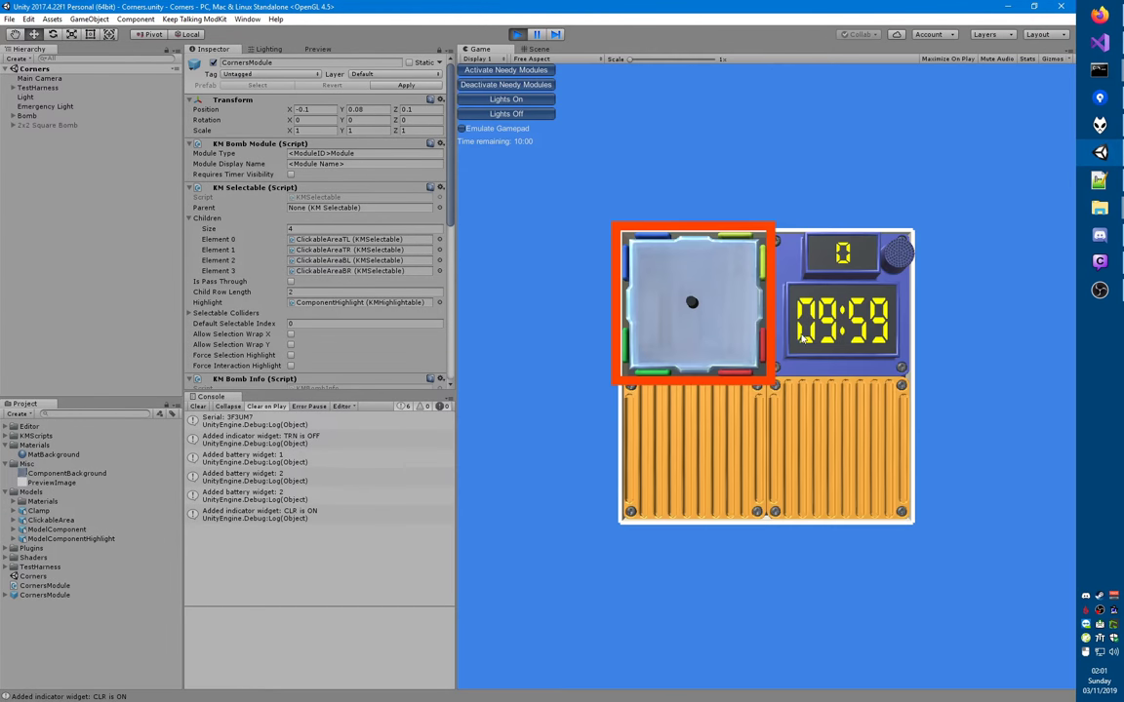
left_click(757, 365)
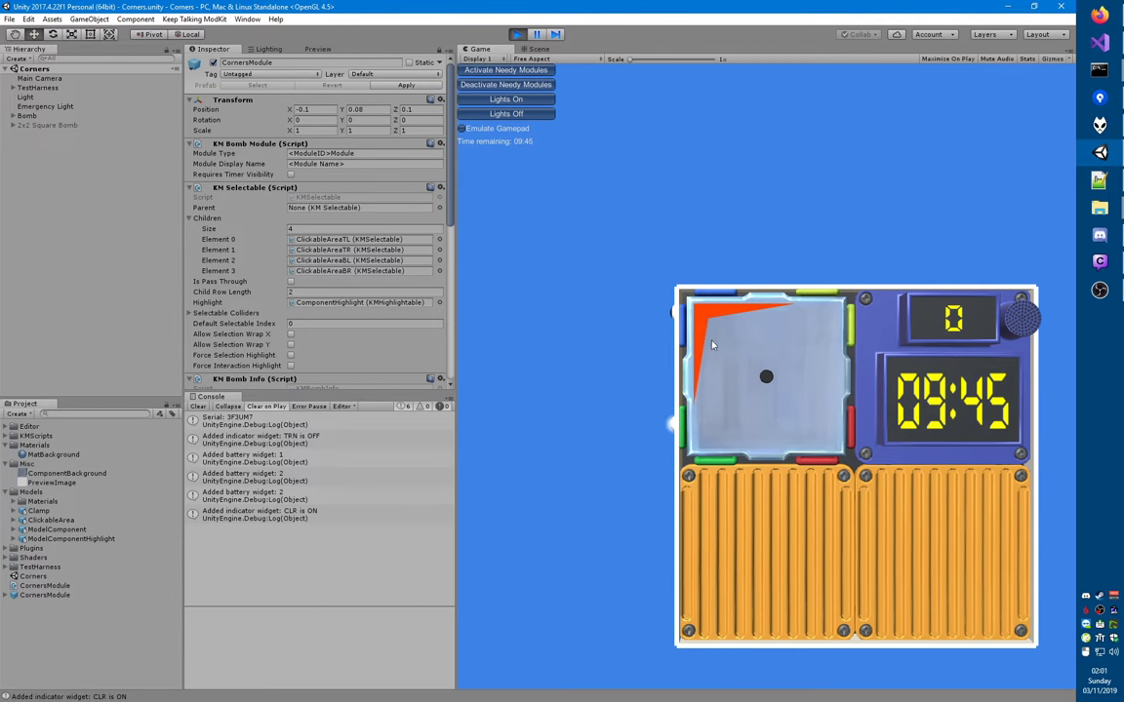
key("ctrl+p")
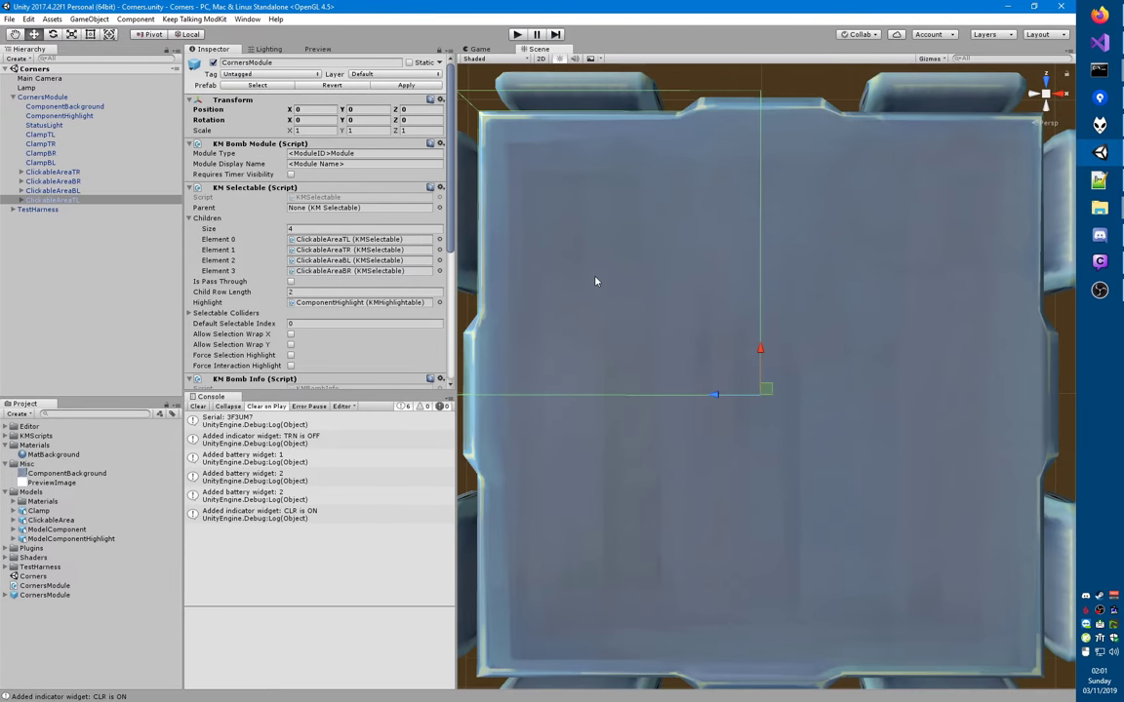
- Select the four ClickableArea objects and examine the Selectable Colliders size on CornersModule's KM Selectable
left_click(51, 173, "shift")
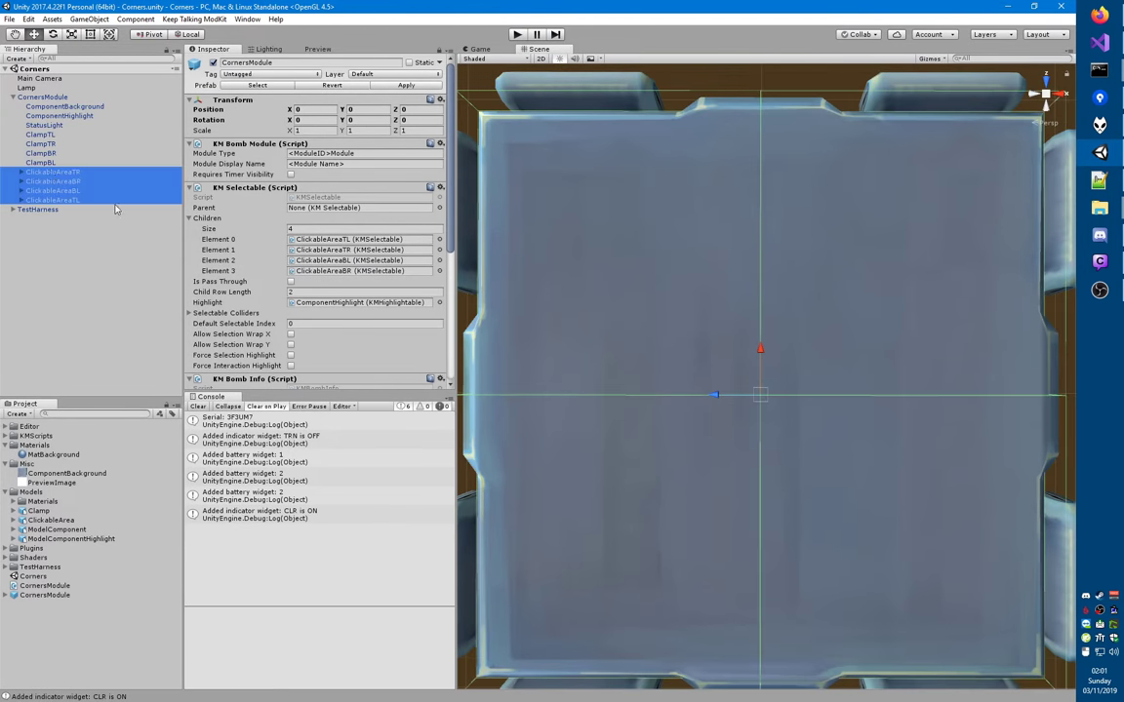
scroll(322, 244, "down", 2)
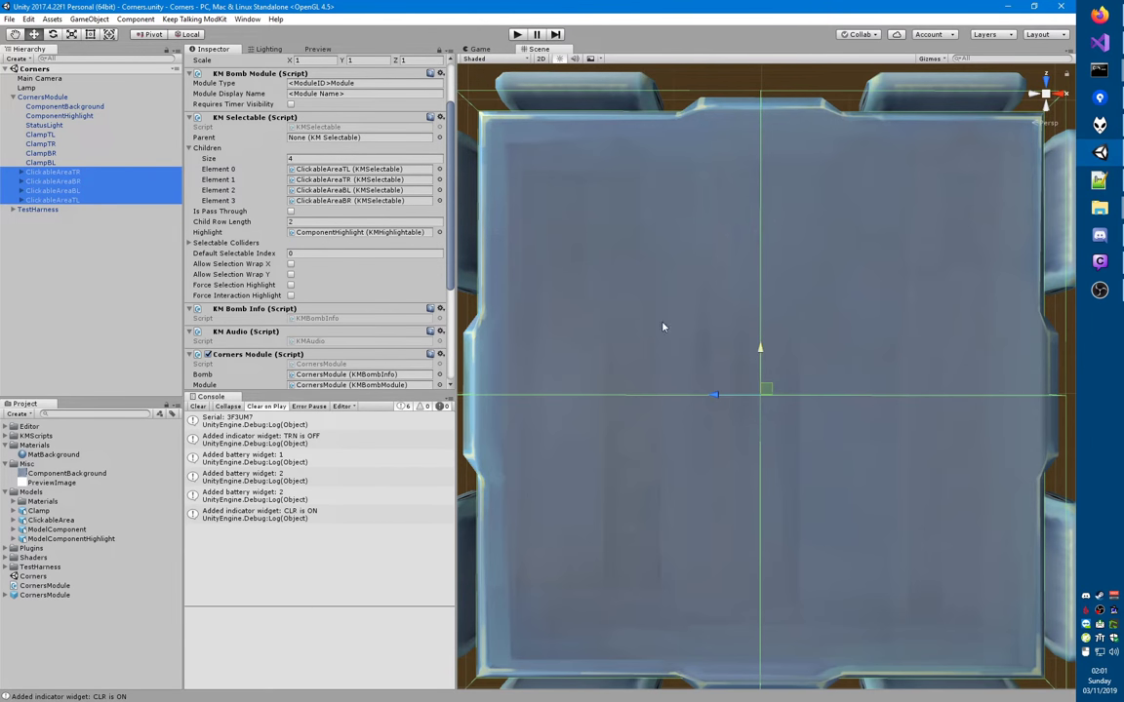
left_click(187, 244)
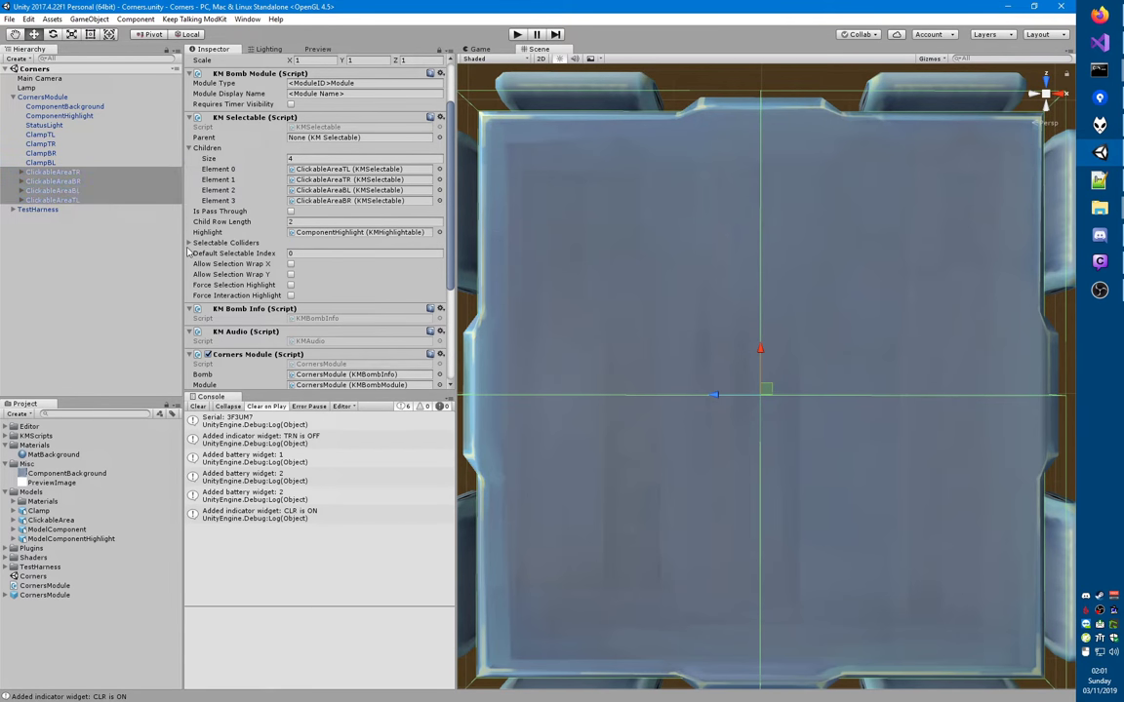
left_click(191, 244)
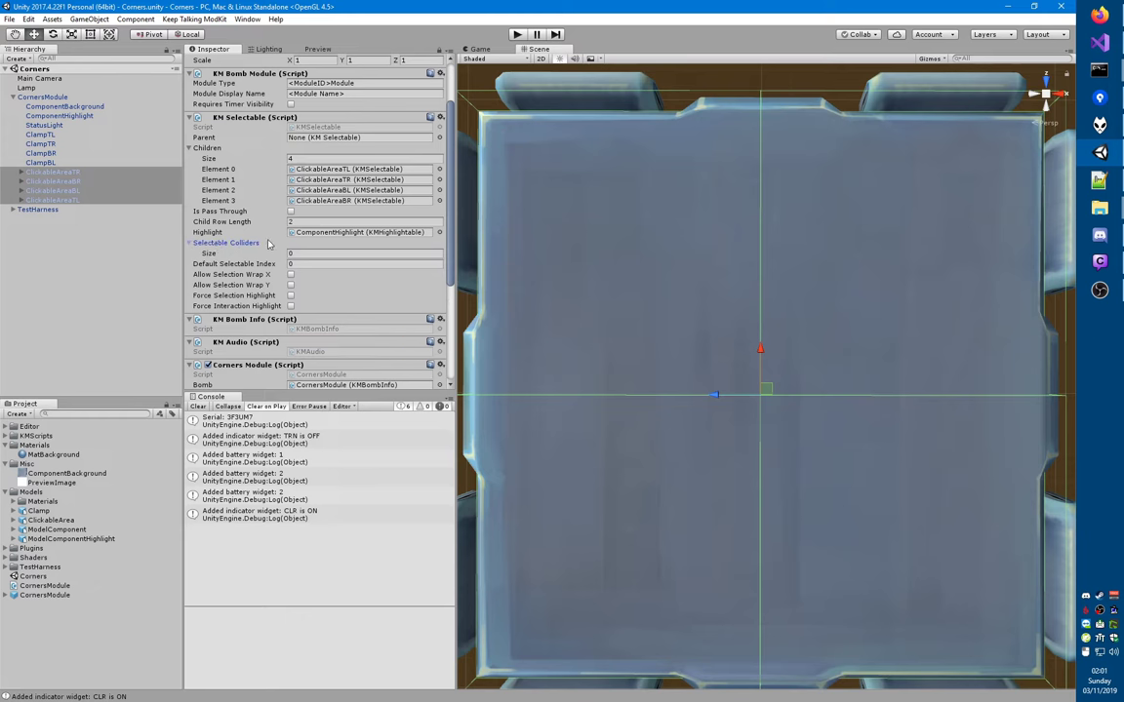
left_click(292, 252)
left_click(314, 251)
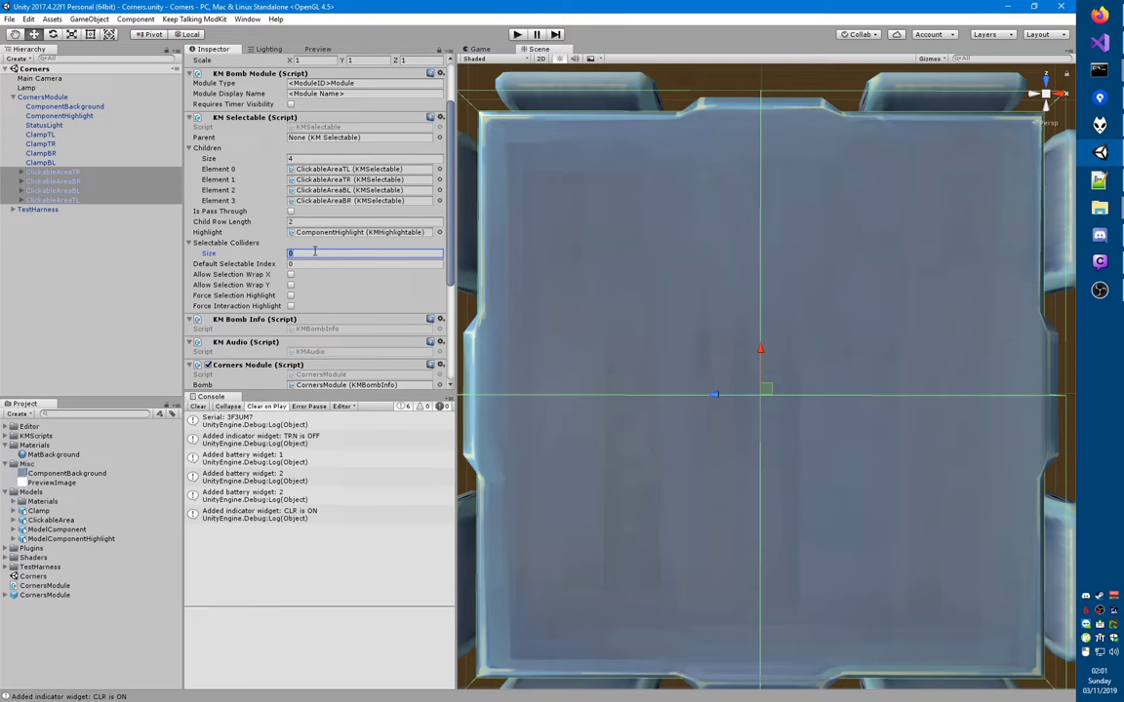
- Run the scene, focus the Corners module, and select Highlight(Clone) under ClickableAreaTRHighlight in the running bomb's modules
key("ctrl+p")
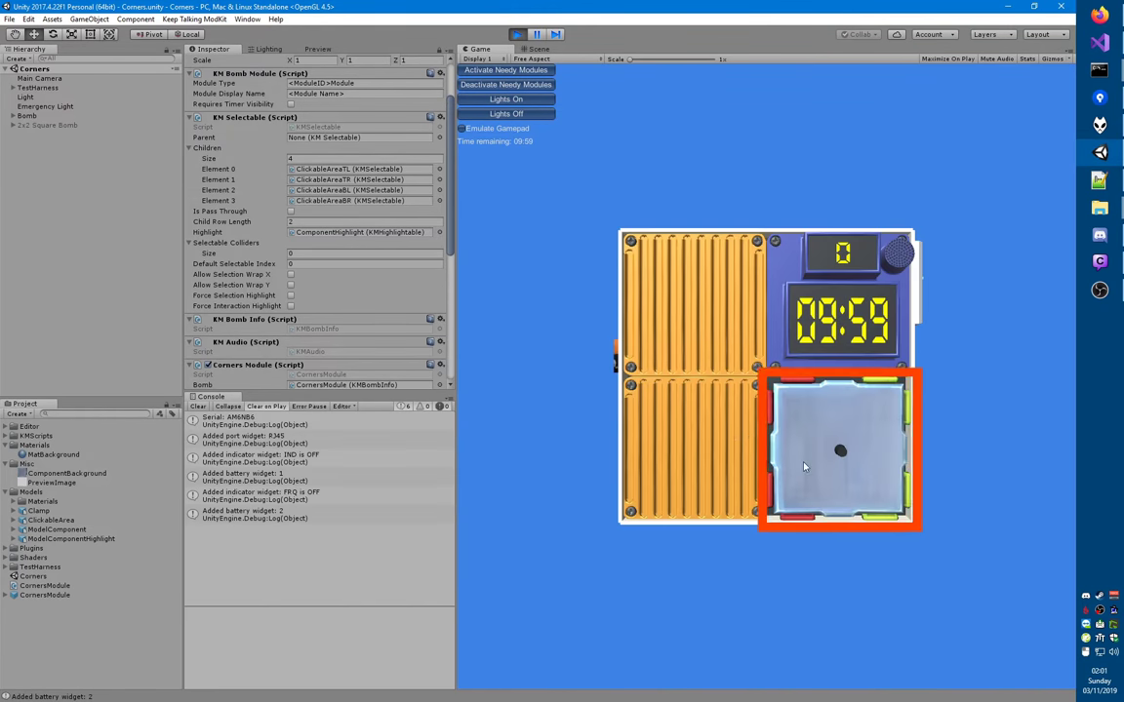
left_click(834, 451)
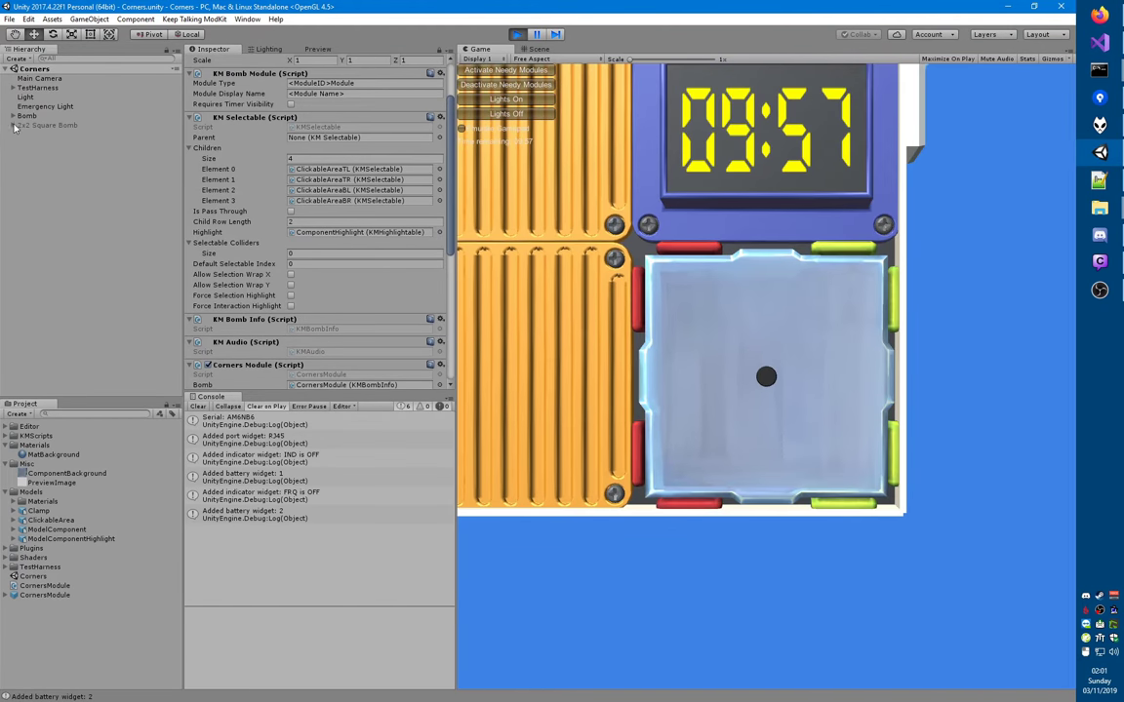
left_click(12, 116)
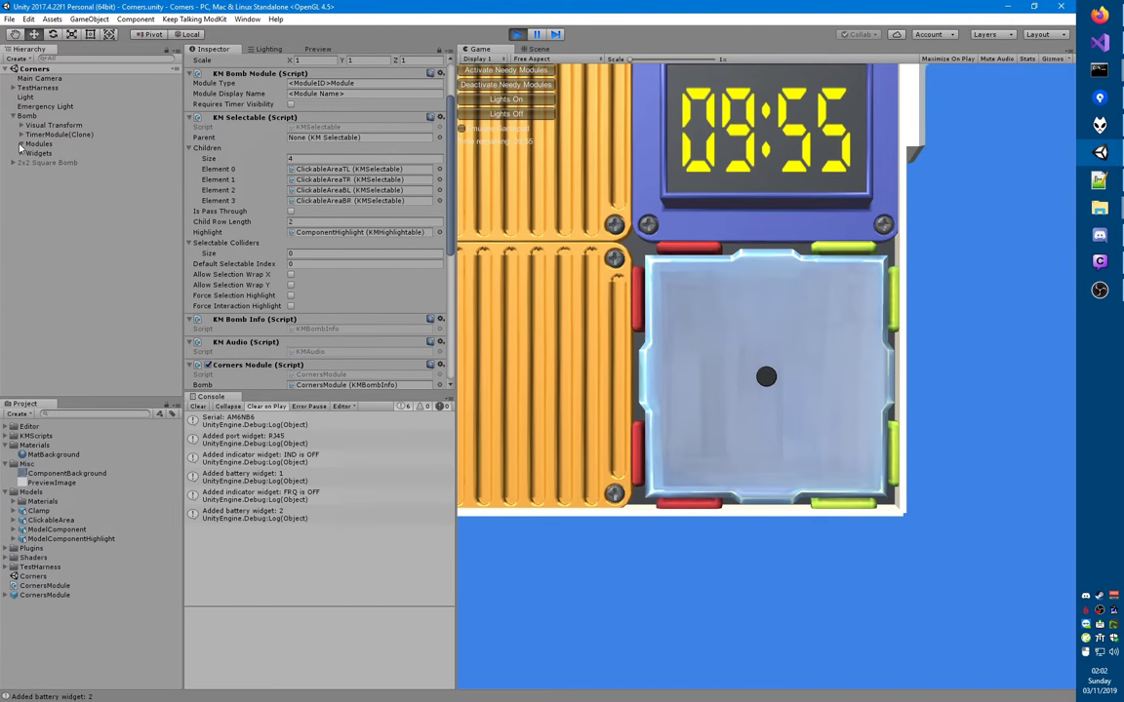
left_click(20, 145)
left_click(84, 228)
key("Right")
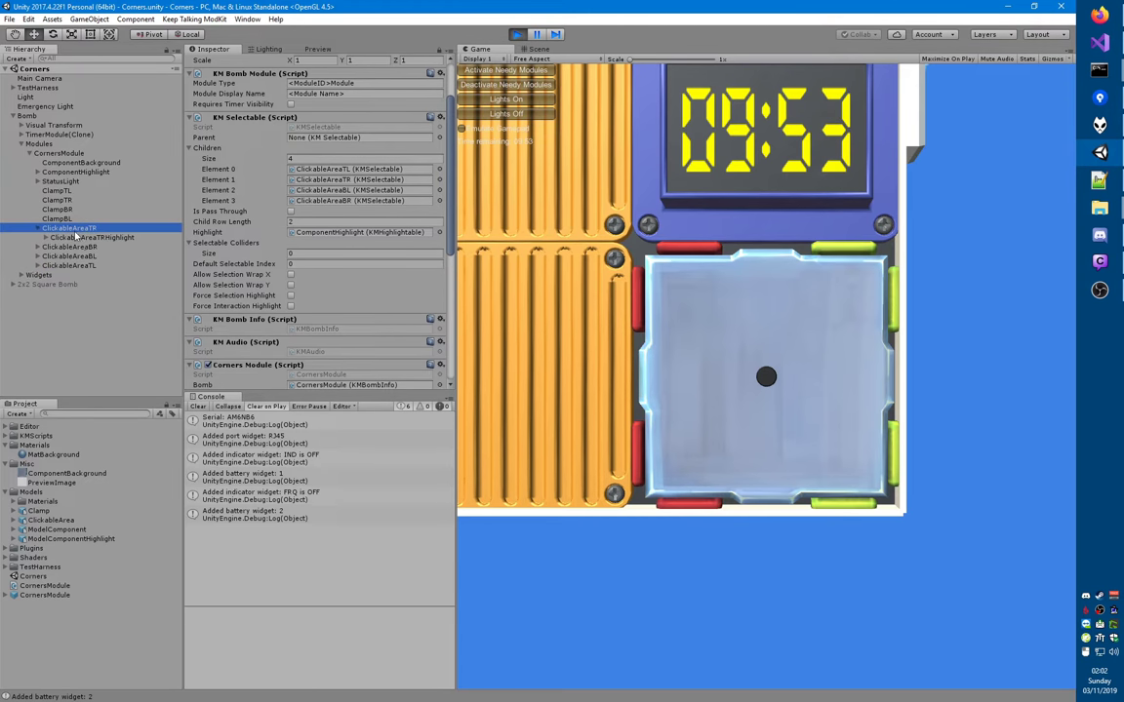
left_click(84, 237)
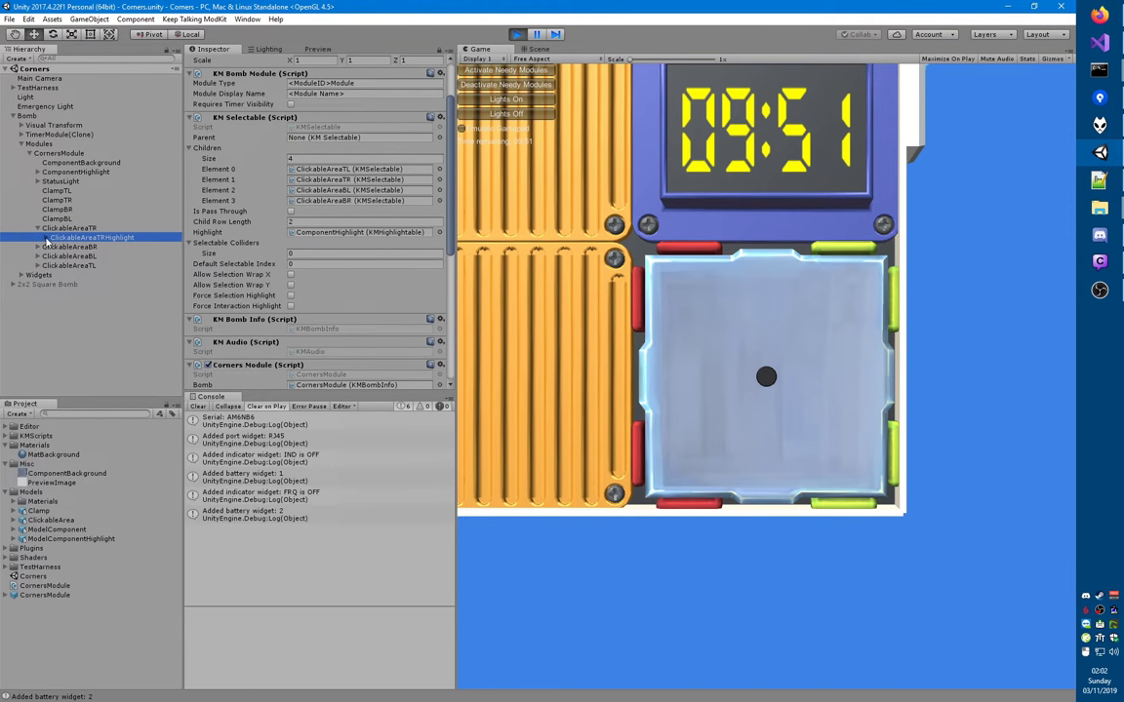
left_click(44, 238)
left_click(95, 248)
scroll(230, 253, "down", 9)
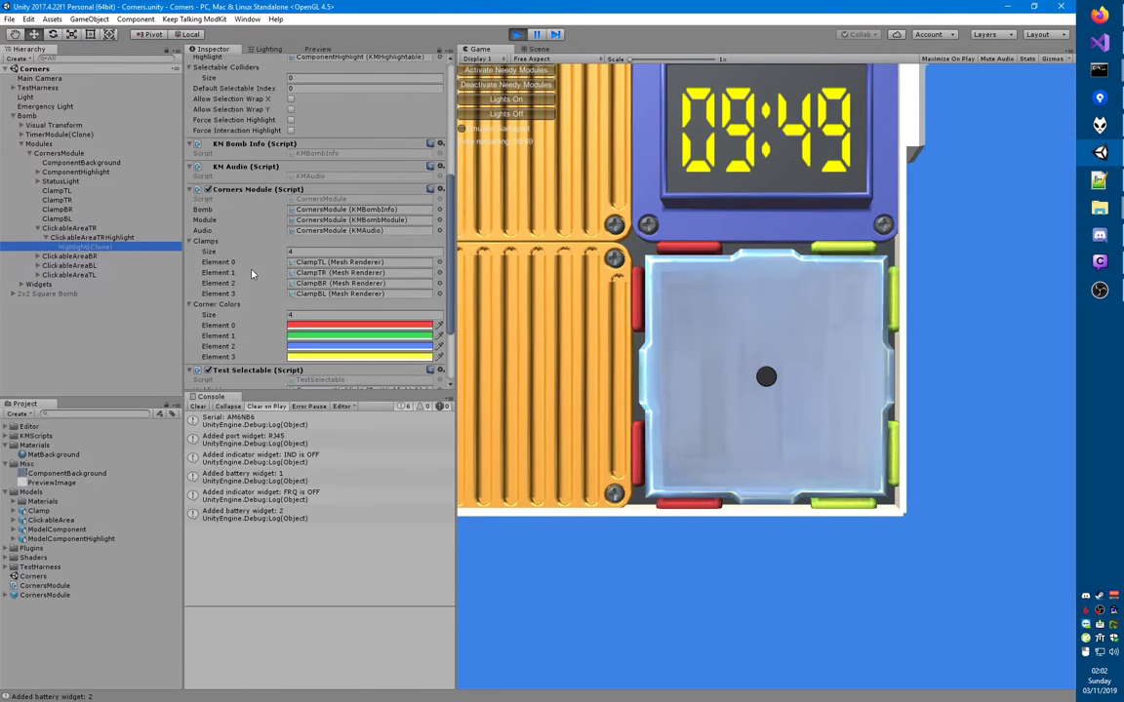
scroll(253, 288, "up", 7)
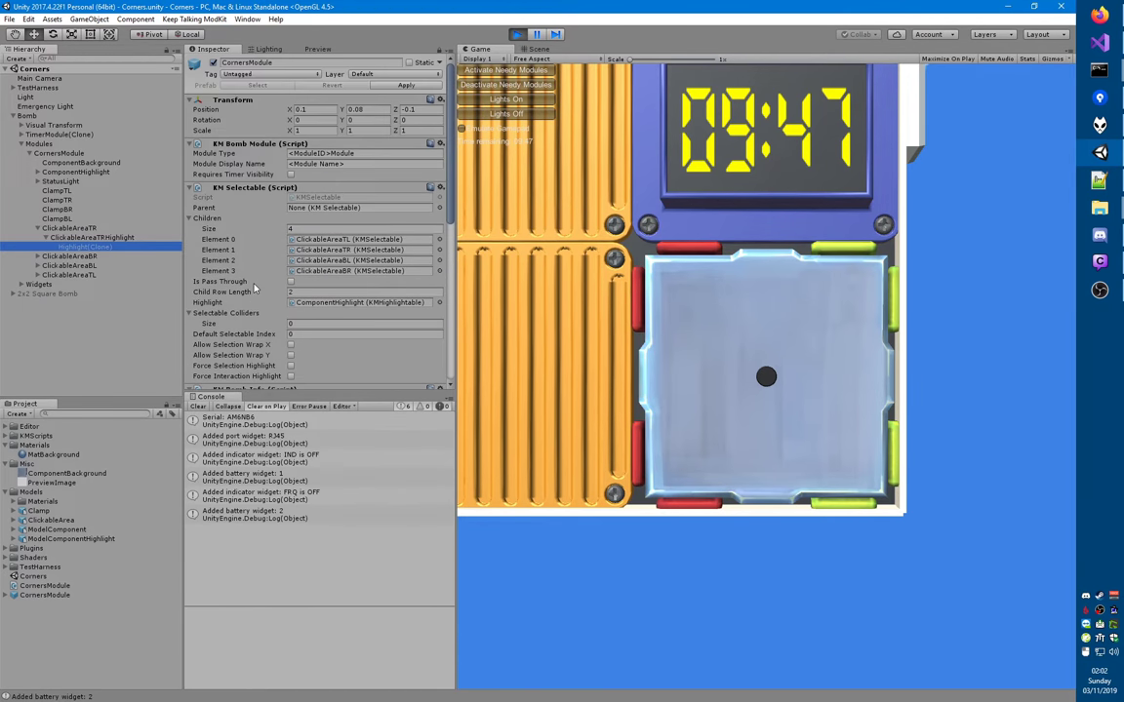
- Examine the KM Selectable and Corners Module settings of CornersModule in the running scene, and stop the run
scroll(254, 287, "up", 5)
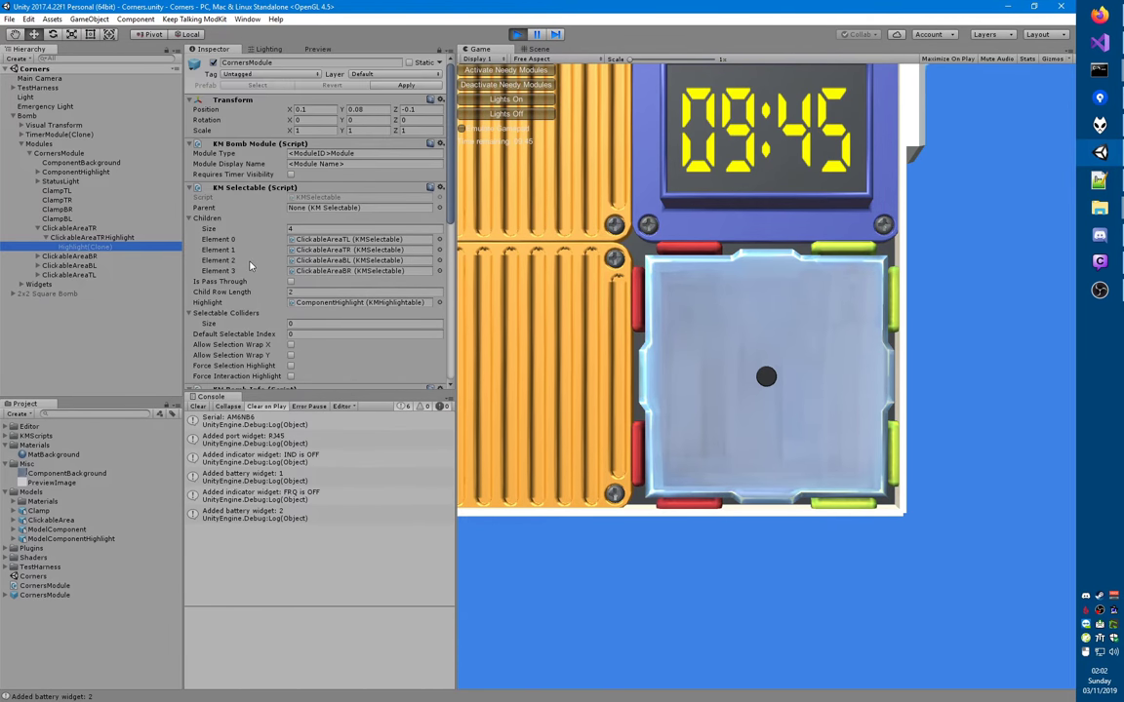
scroll(246, 275, "down", 7)
scroll(245, 275, "down", 5)
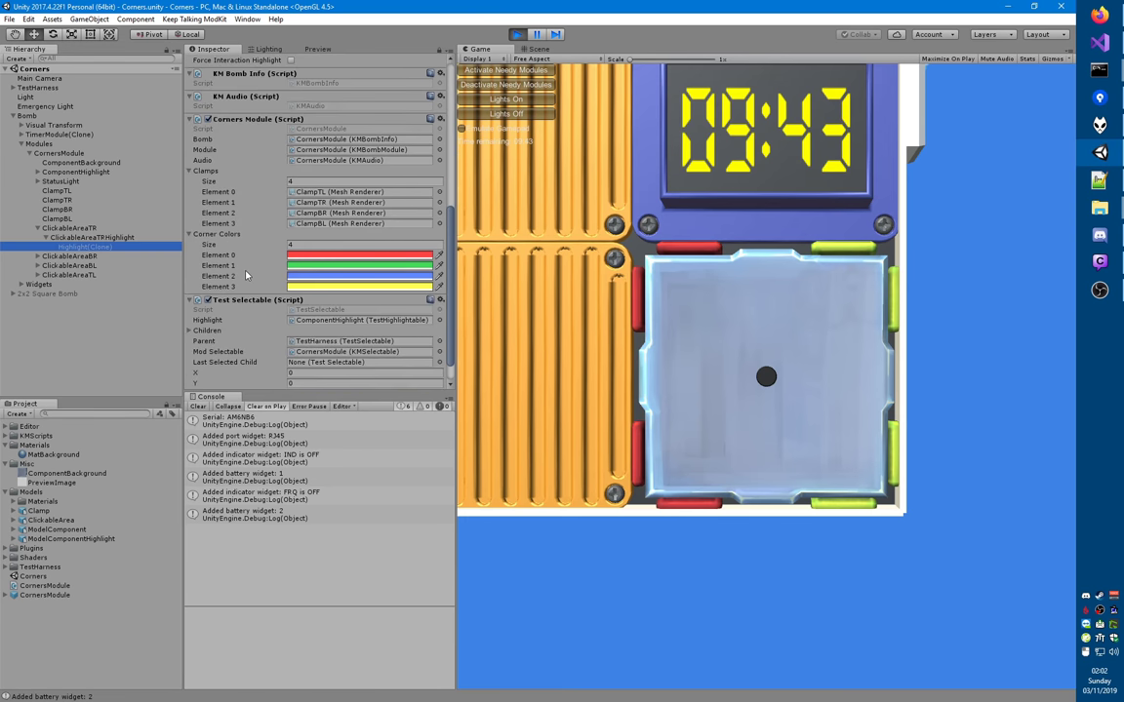
scroll(247, 275, "up", 10)
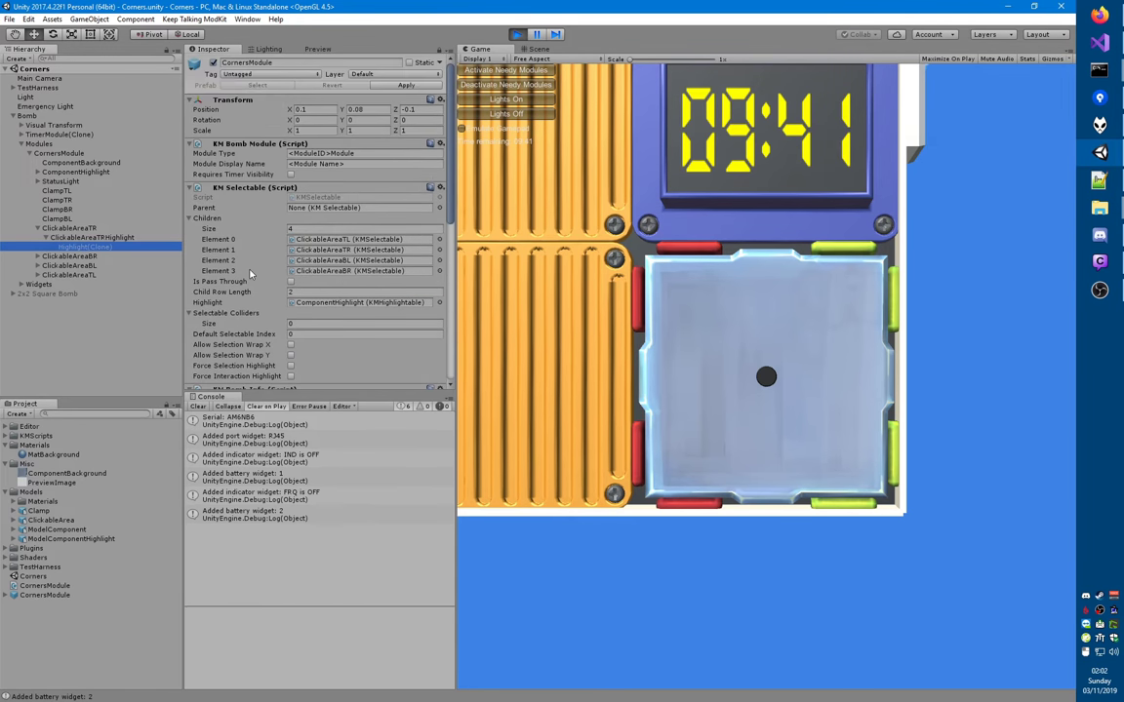
left_click(86, 237)
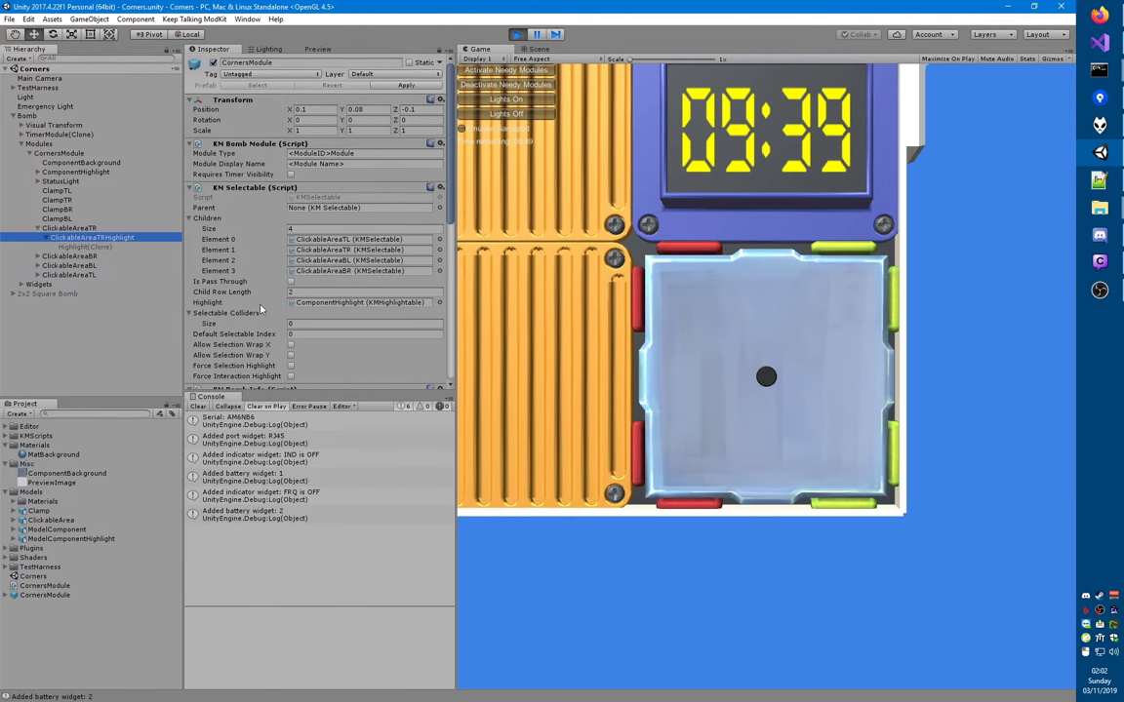
scroll(239, 278, "down", 10)
scroll(262, 293, "up", 10)
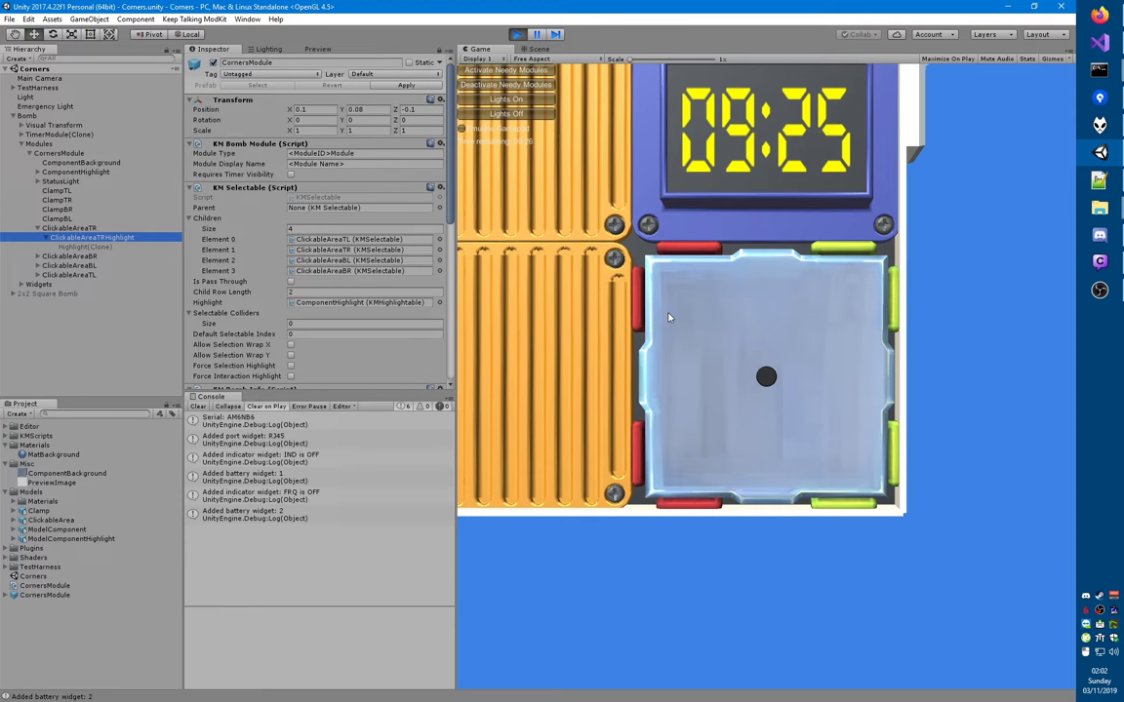
key("ctrl+p")
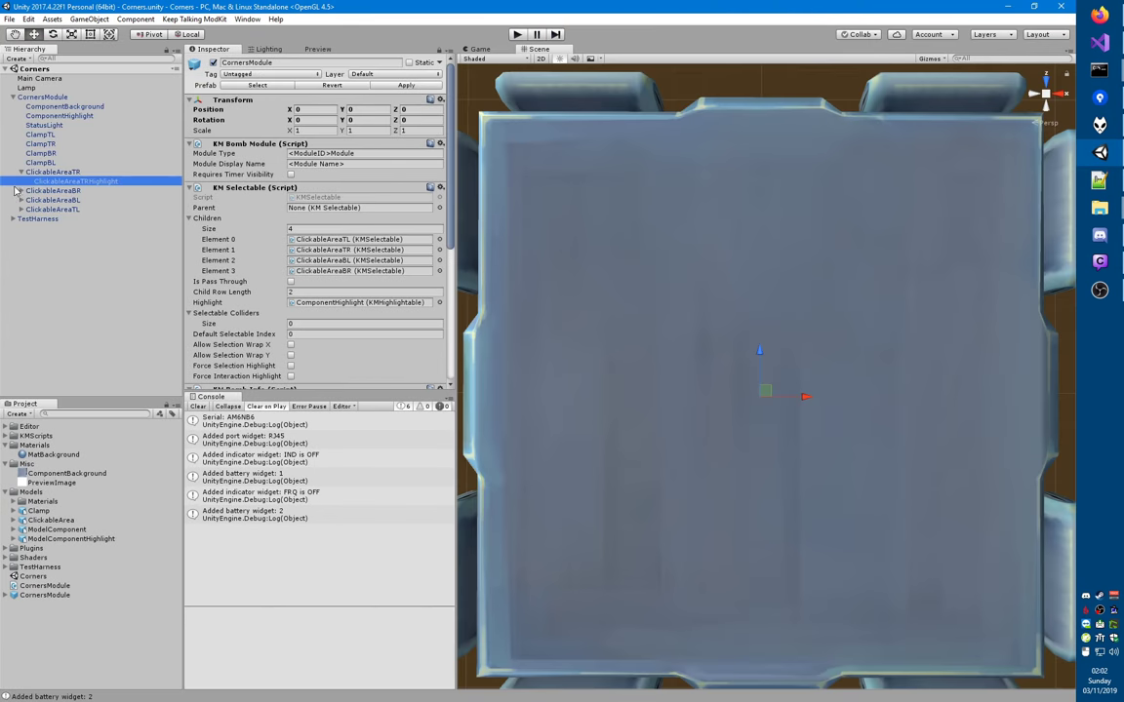
- Add ClickableAreaTR's box collider to the Selectable Colliders of CornersModule
left_click(101, 171)
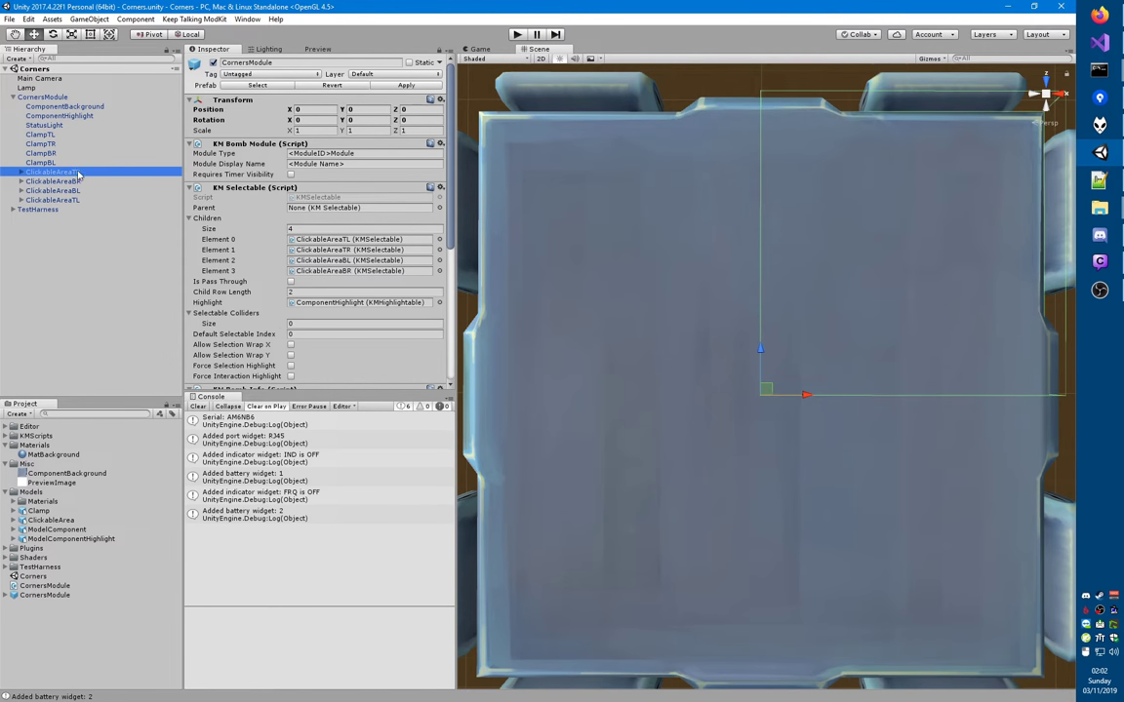
left_click_drag(76, 171, 268, 314)
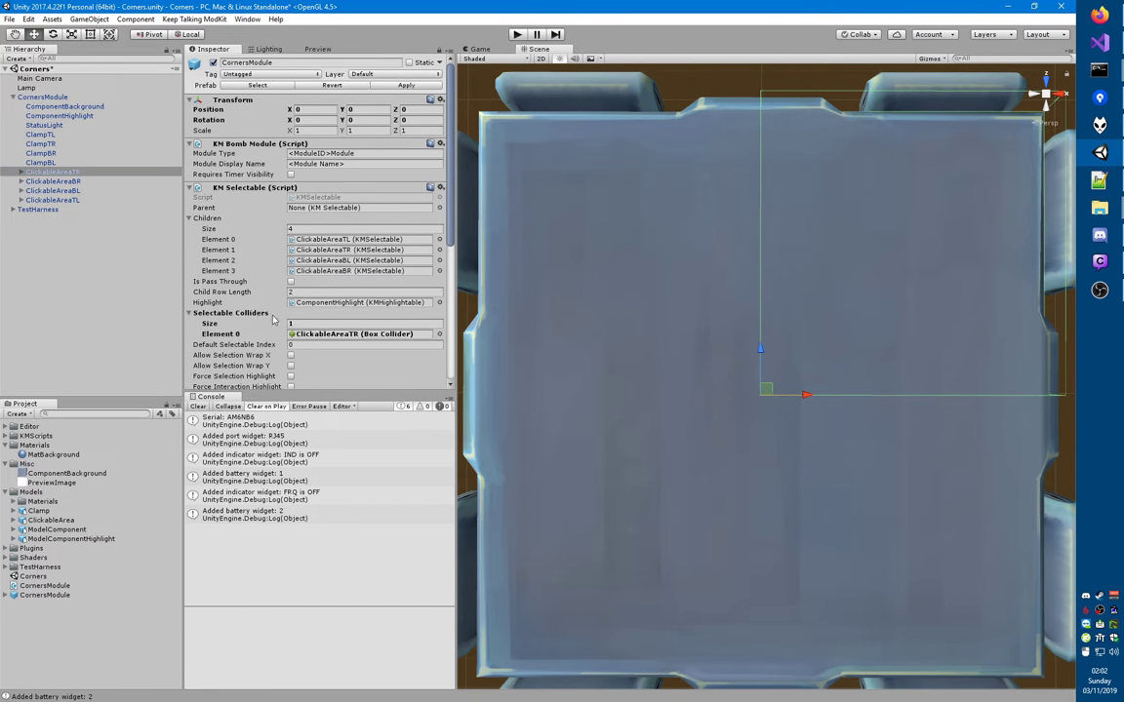
left_click(74, 182)
mouse_move(74, 182)
left_mouse_down()
mouse_move(220, 315)
mouse_move(78, 172)
left_mouse_up()
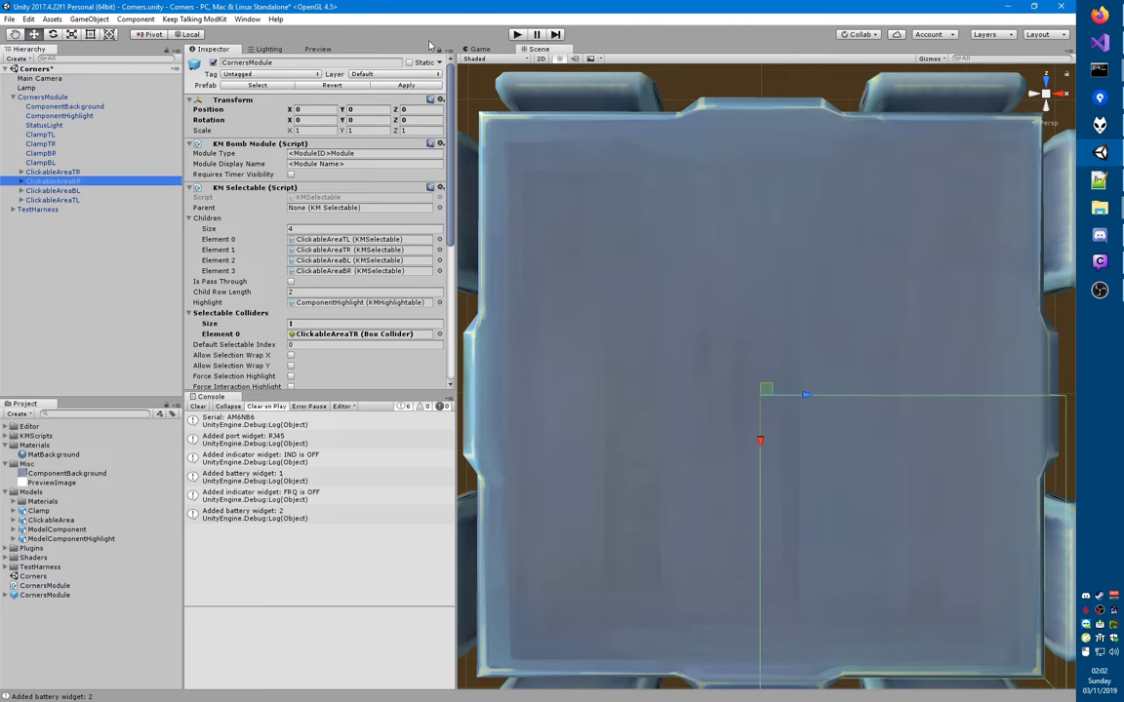
- Unlock the Inspector and set the Selectable Colliders size of CornersModule to 0
left_click(438, 50)
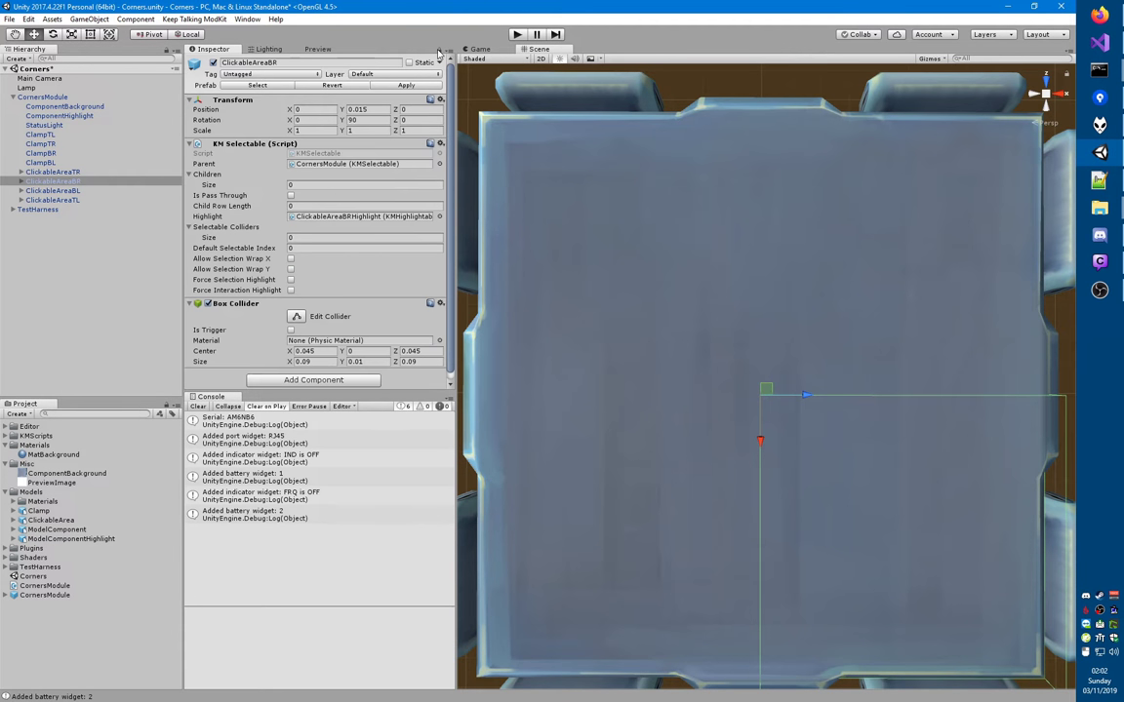
left_click(43, 97)
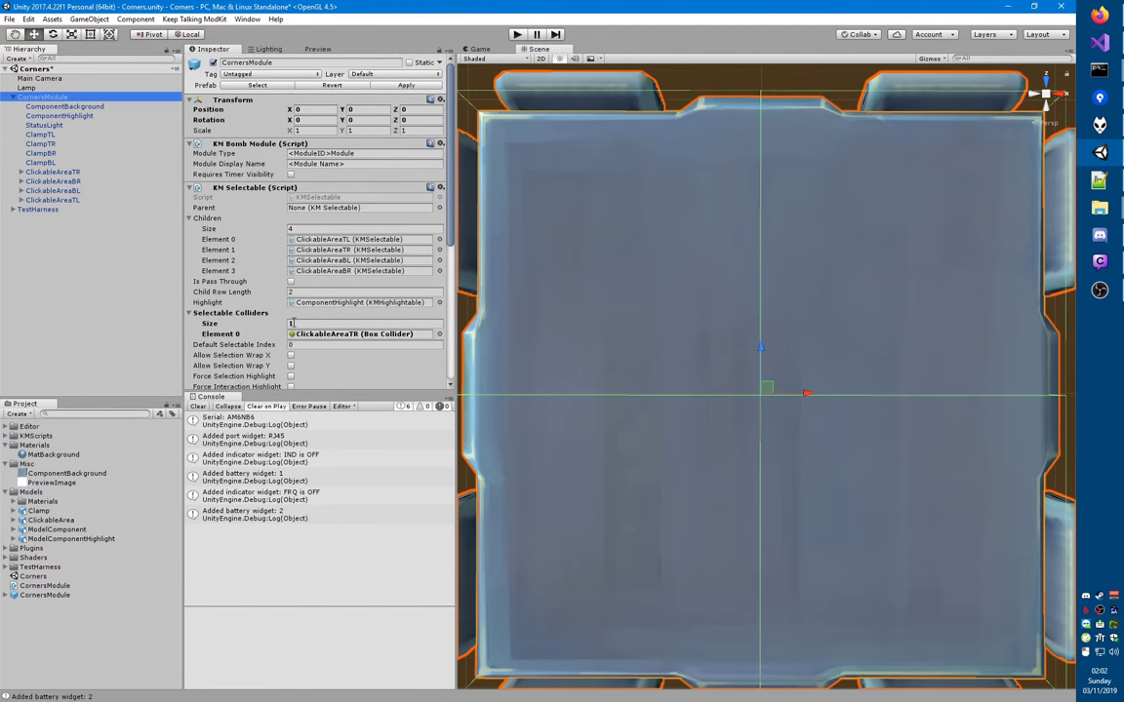
left_click(295, 323)
type("0")
key("Return")
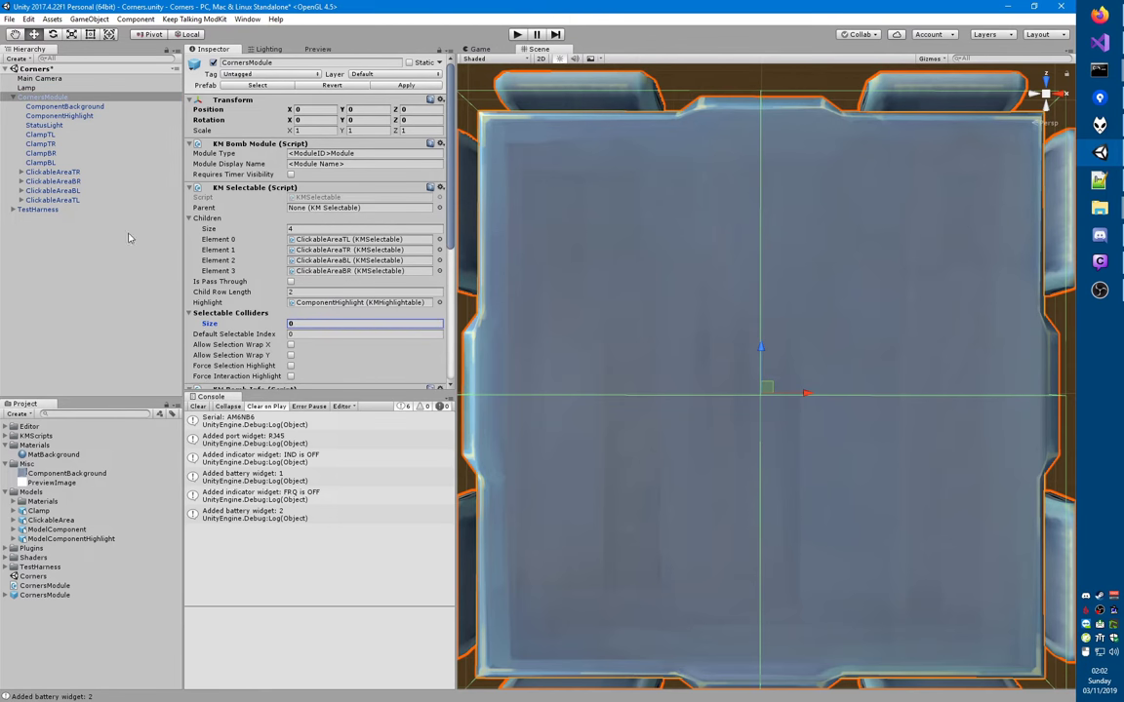
- Add each ClickableArea object's own box collider to its Selectable Colliders for TR, BR, BL and TL, and apply the changes to the prefab
left_click(59, 174)
left_click_drag(60, 173, 256, 224)
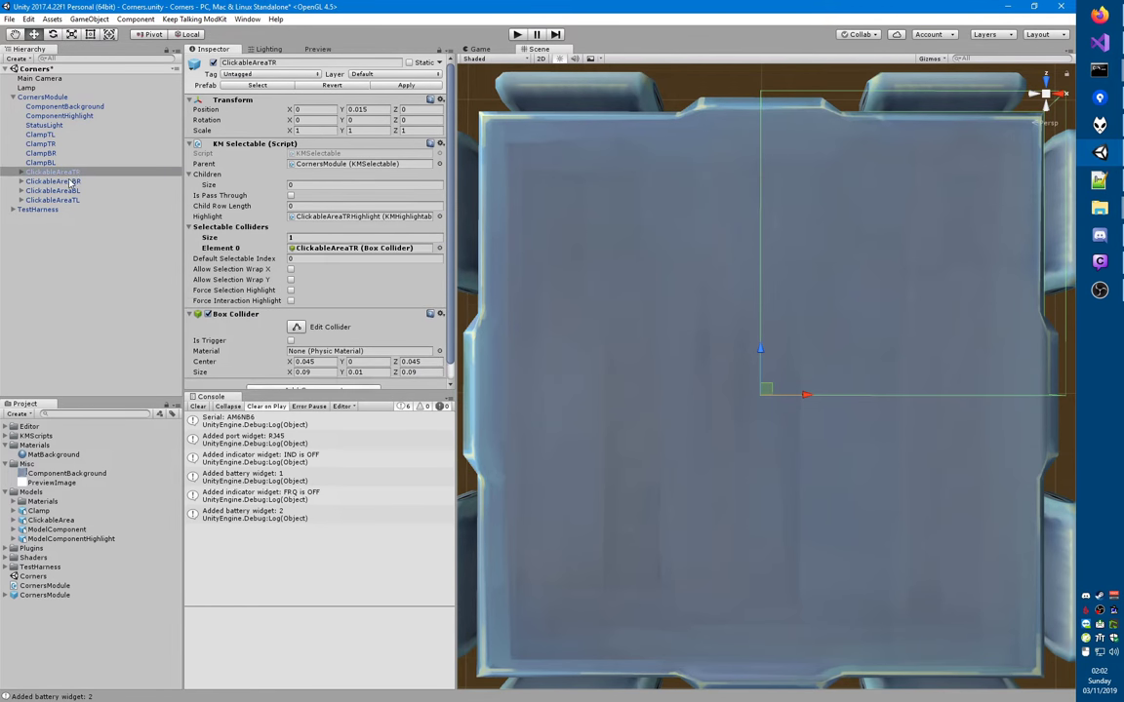
left_click_drag(53, 180, 200, 228)
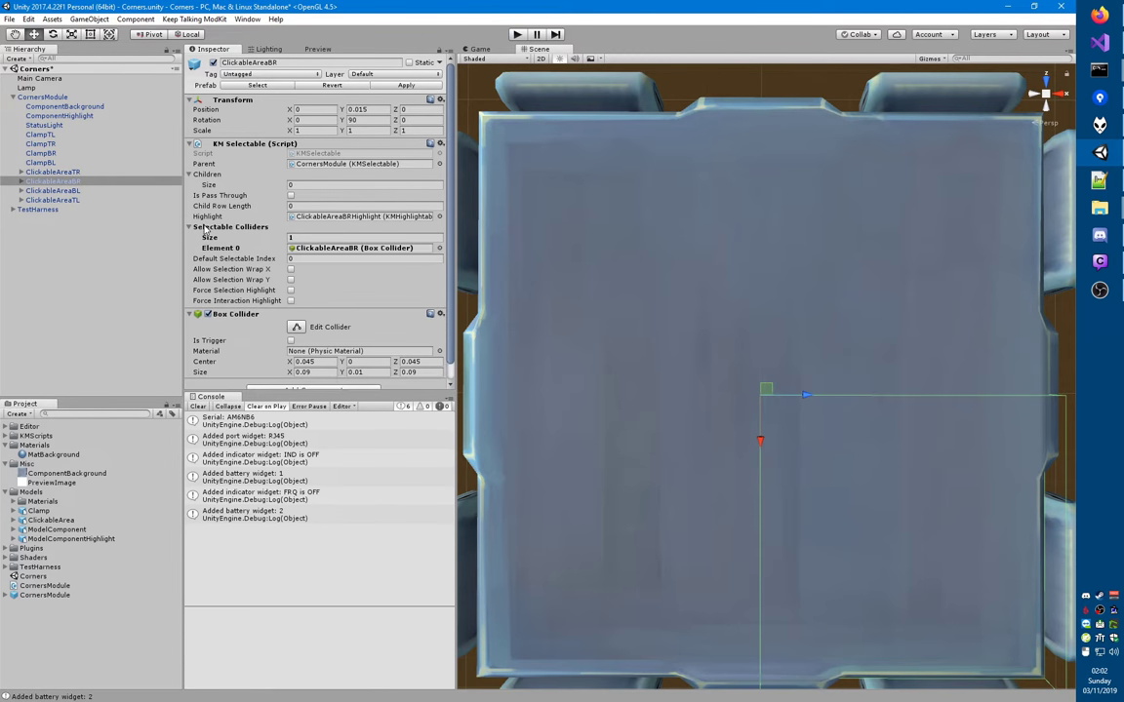
left_click(80, 191)
left_click_drag(82, 193, 218, 224)
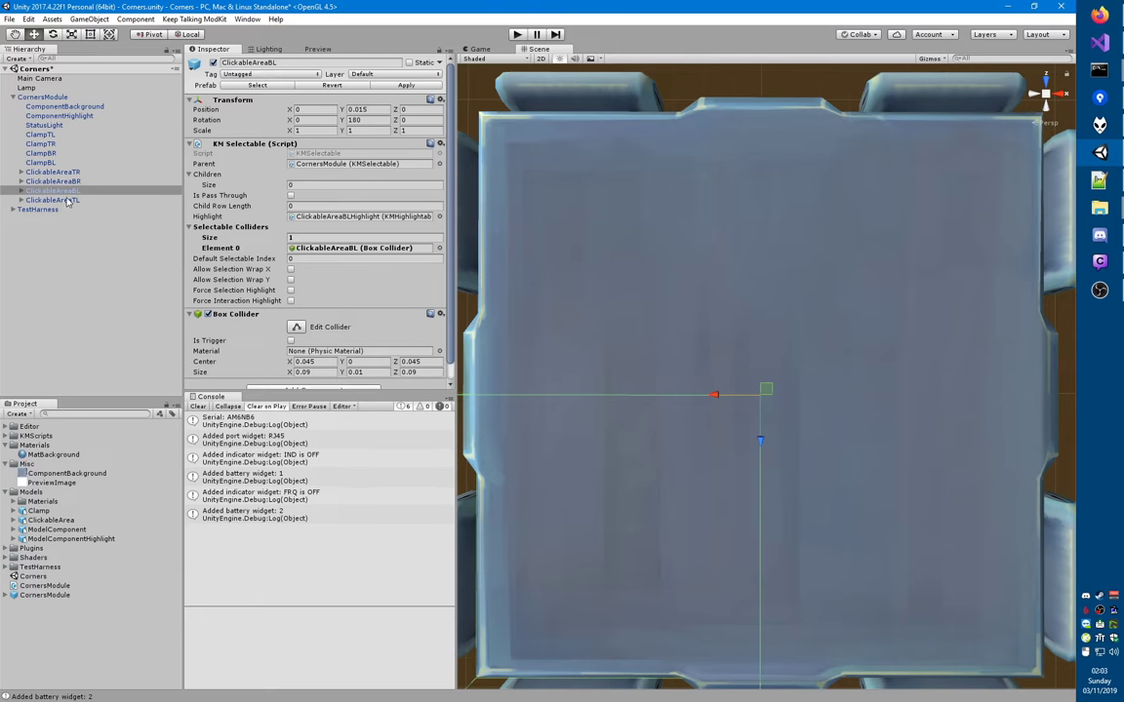
left_click_drag(61, 200, 224, 227)
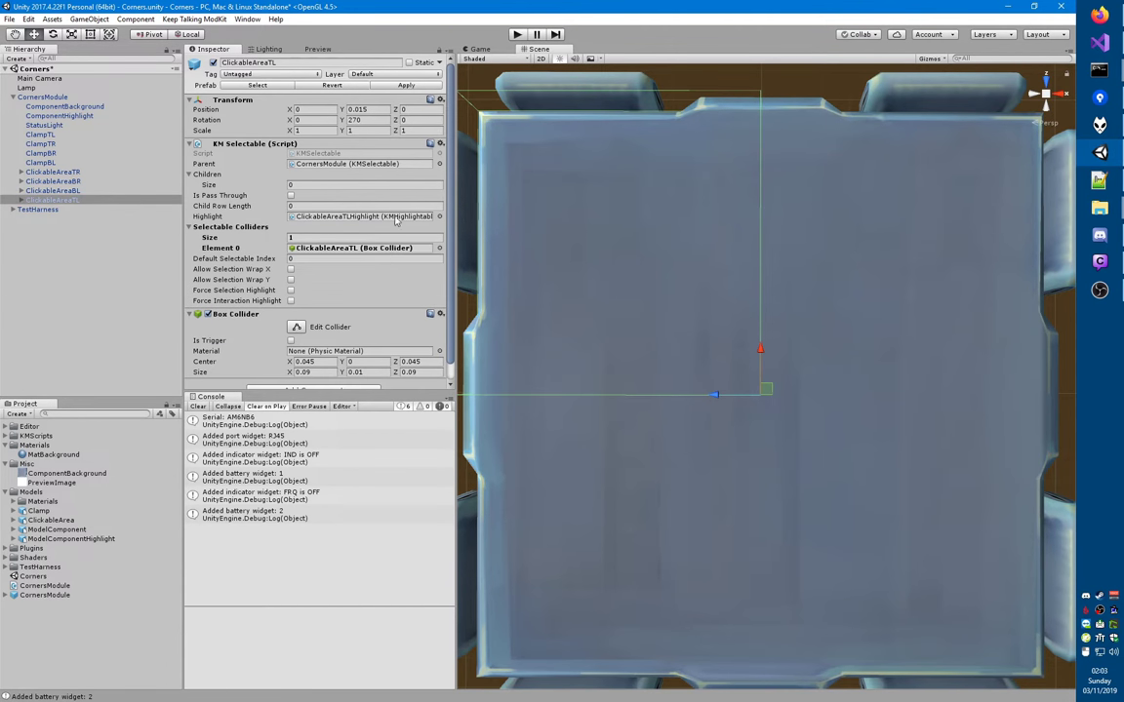
left_click(407, 86)
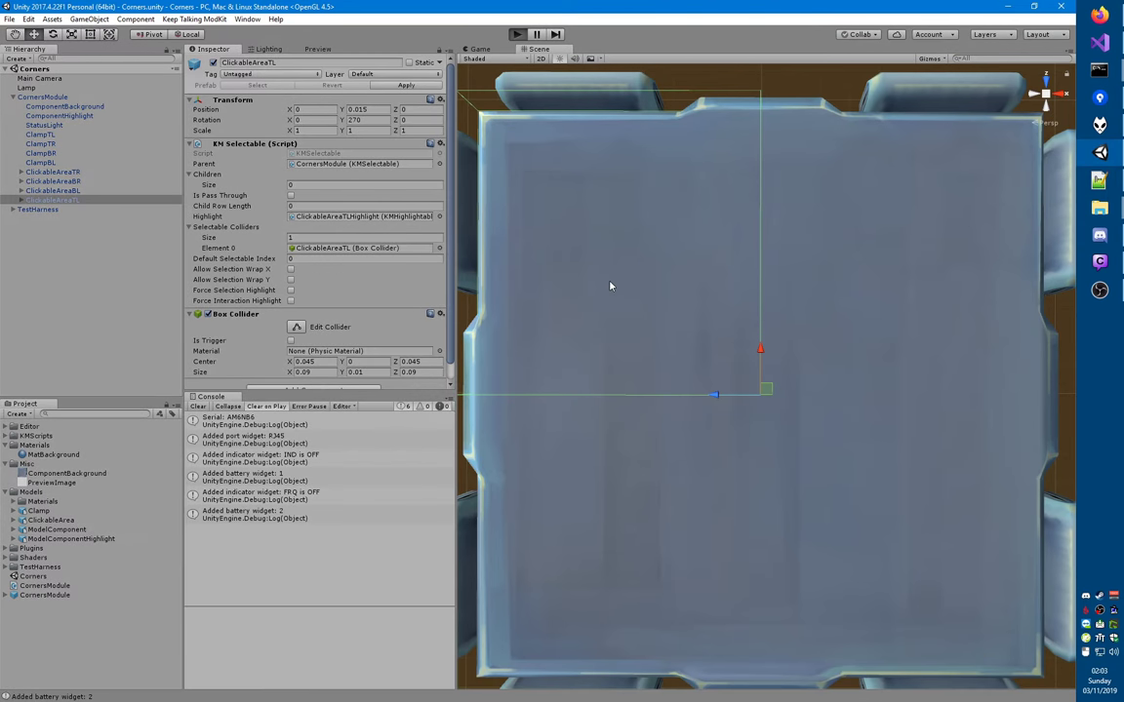
- Run the scene, compare the corner highlights on the Corners module with the vertices in ClickableArea.obj in Notepad++, and stop the run in Unity
key("ctrl+p")
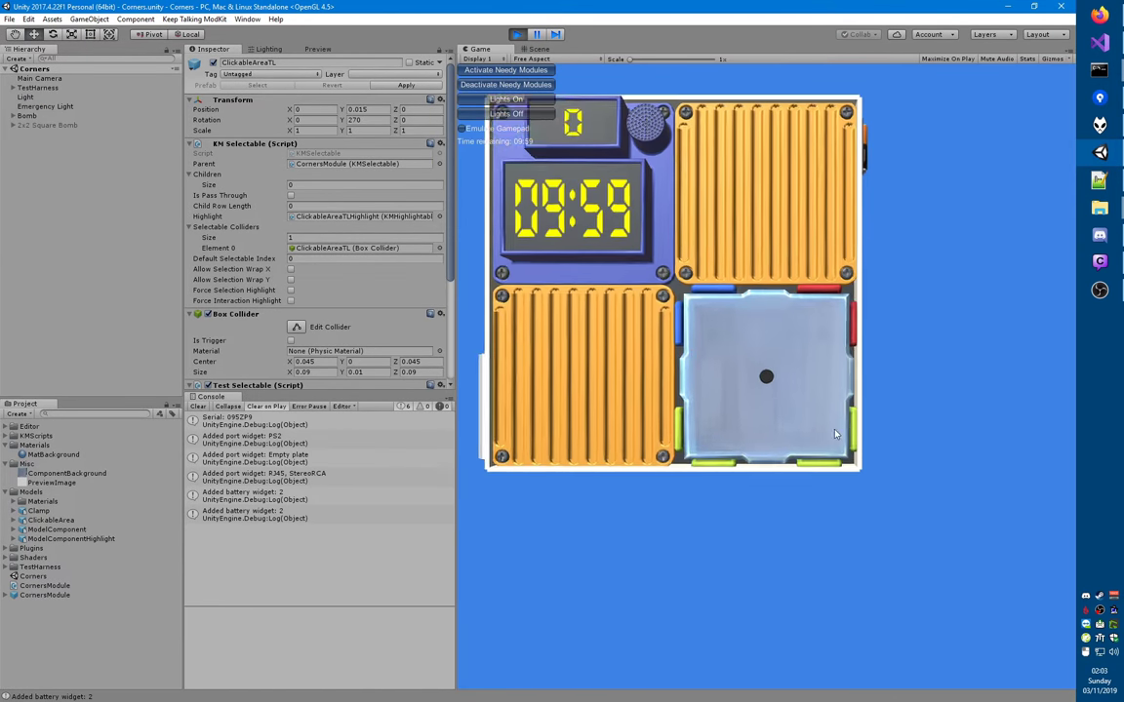
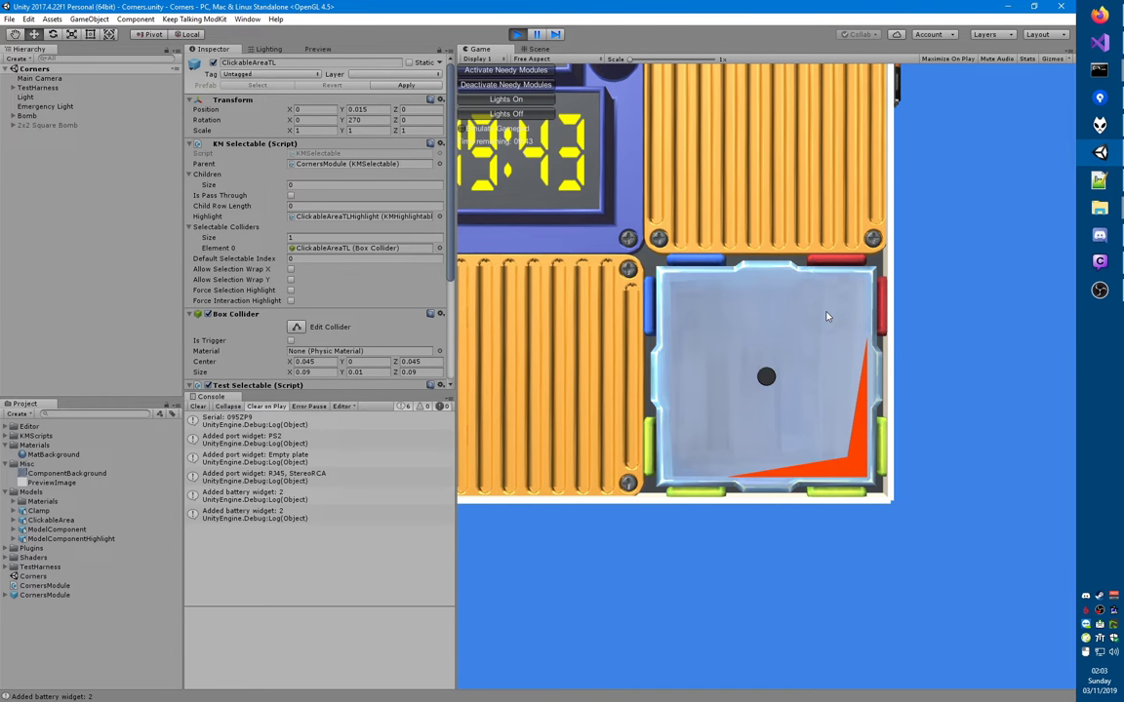
key("alt+Tab")
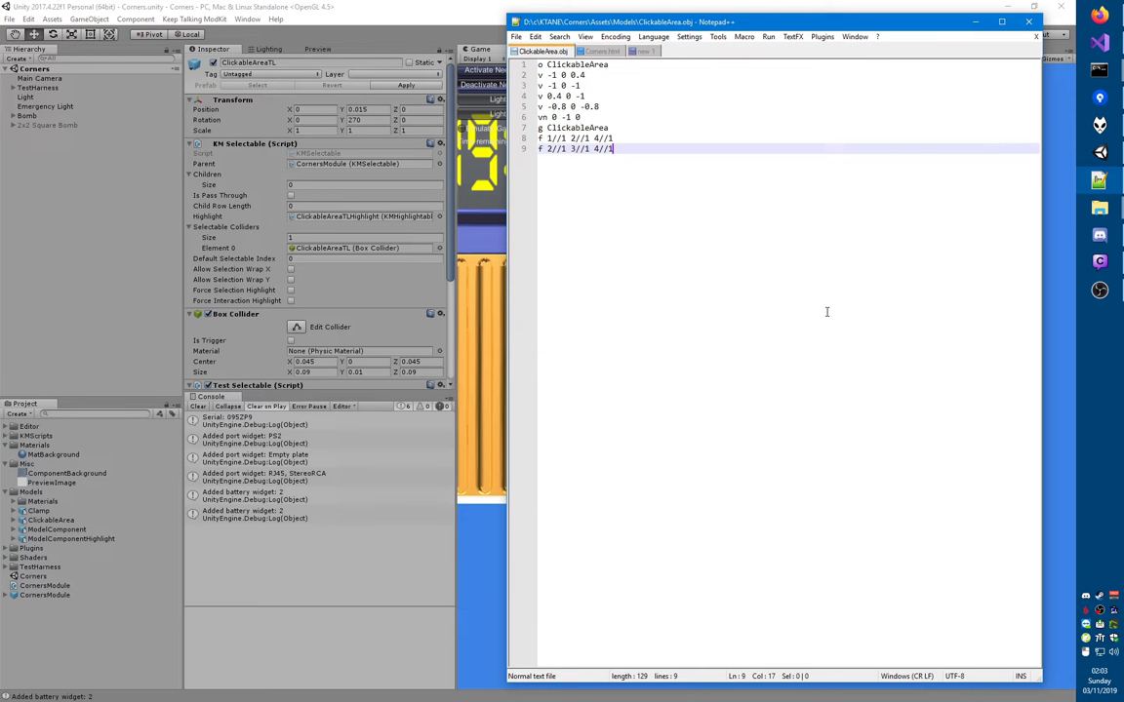
key("ctrl+a")
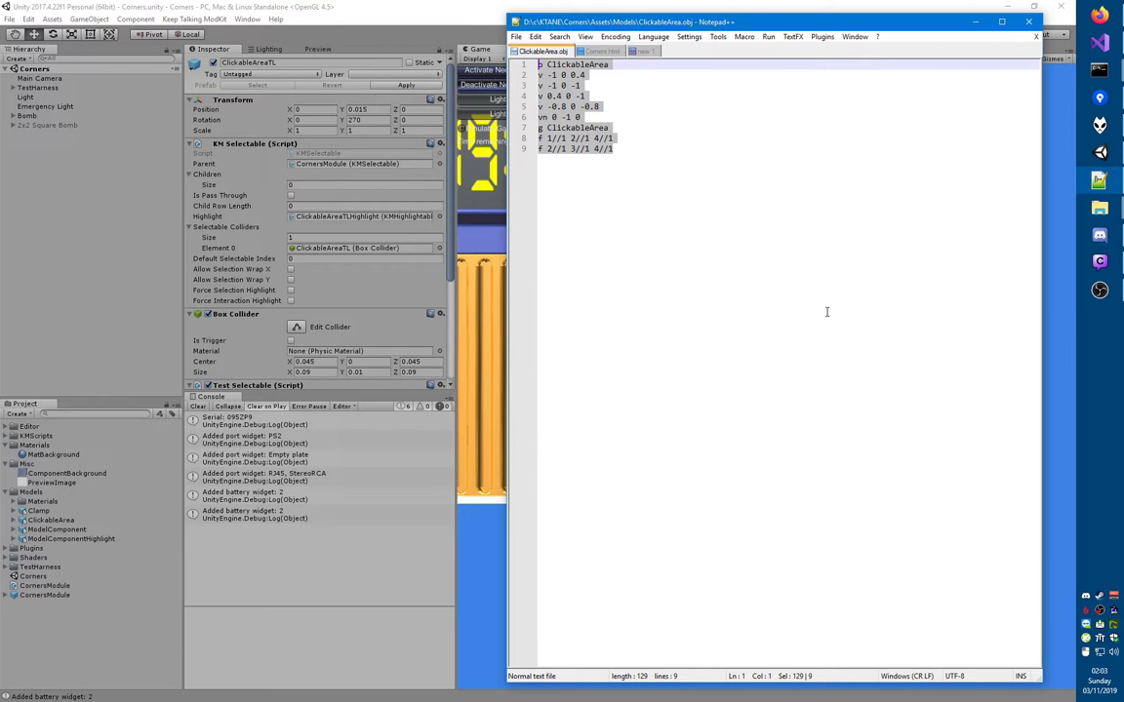
key("Left")
key("alt+Tab")
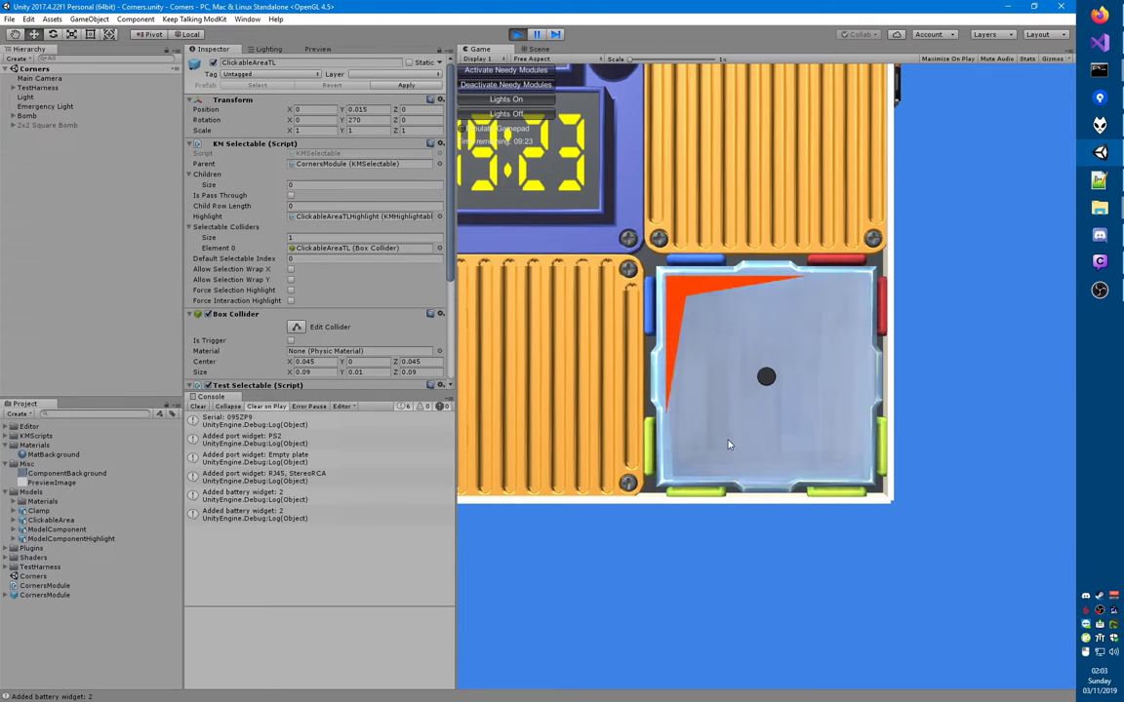
key("ctrl+p")
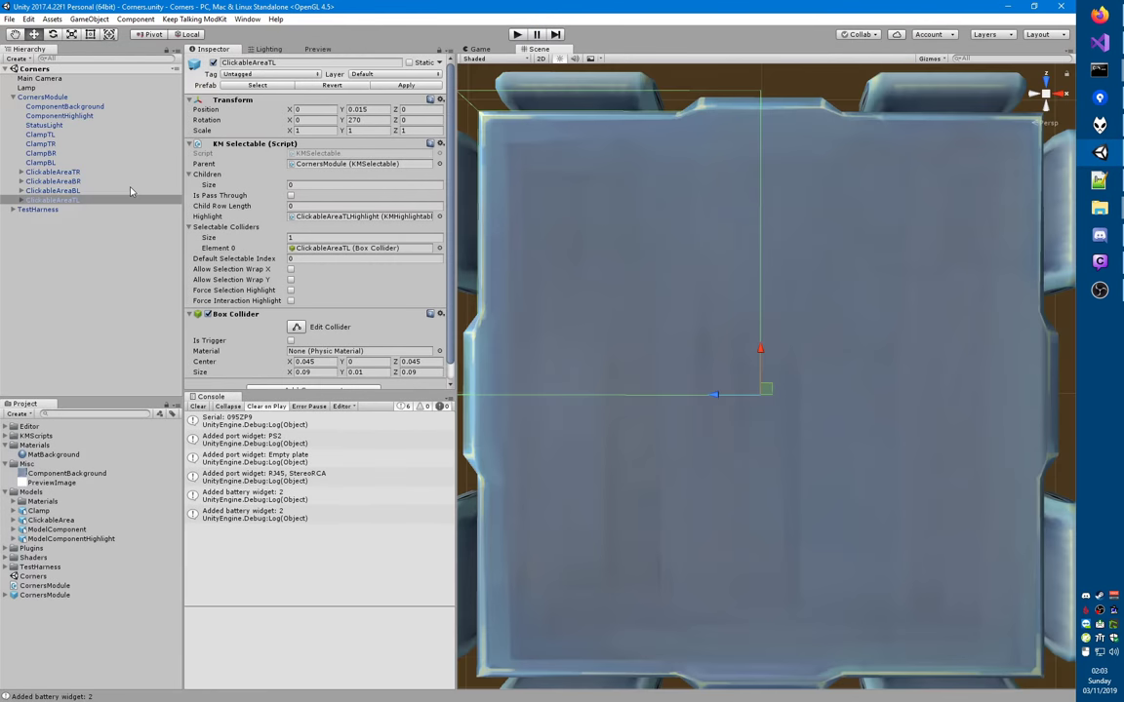
left_click(81, 172, "shift")
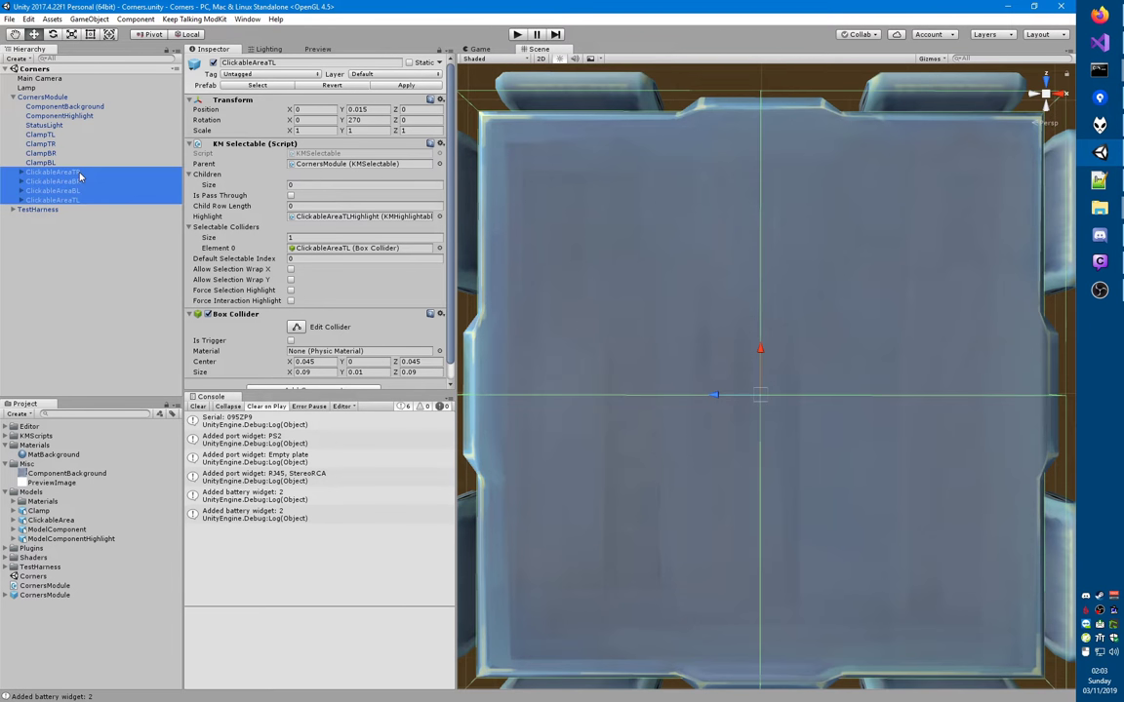
key("Right")
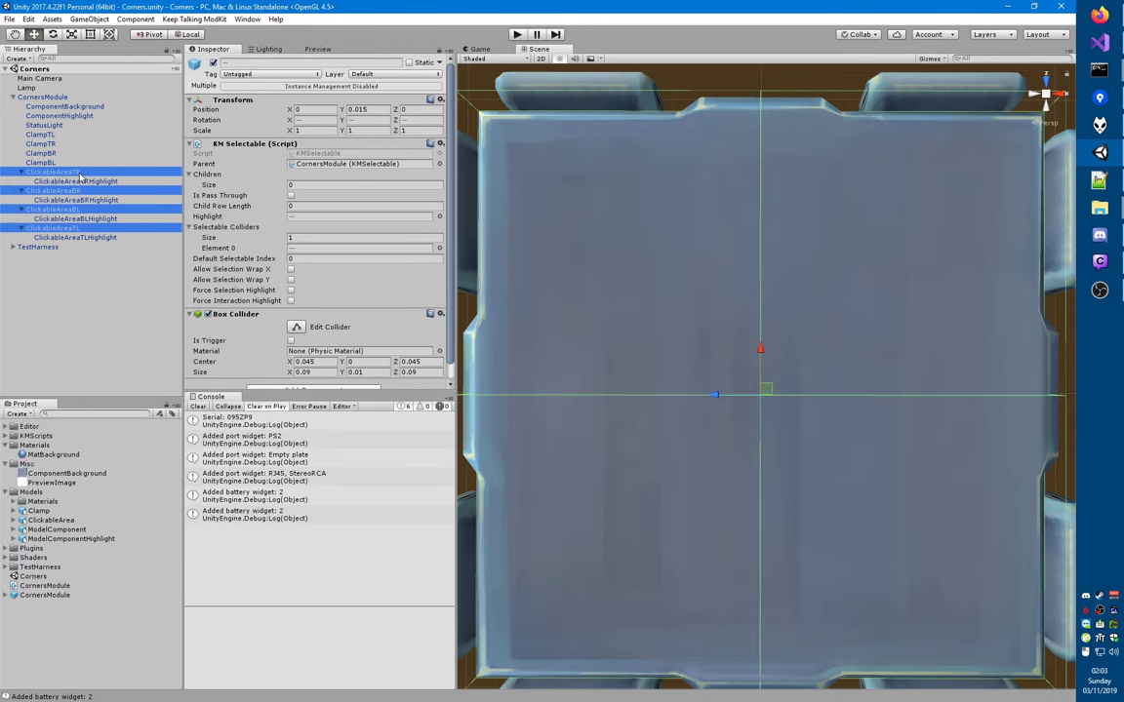
key("Left")
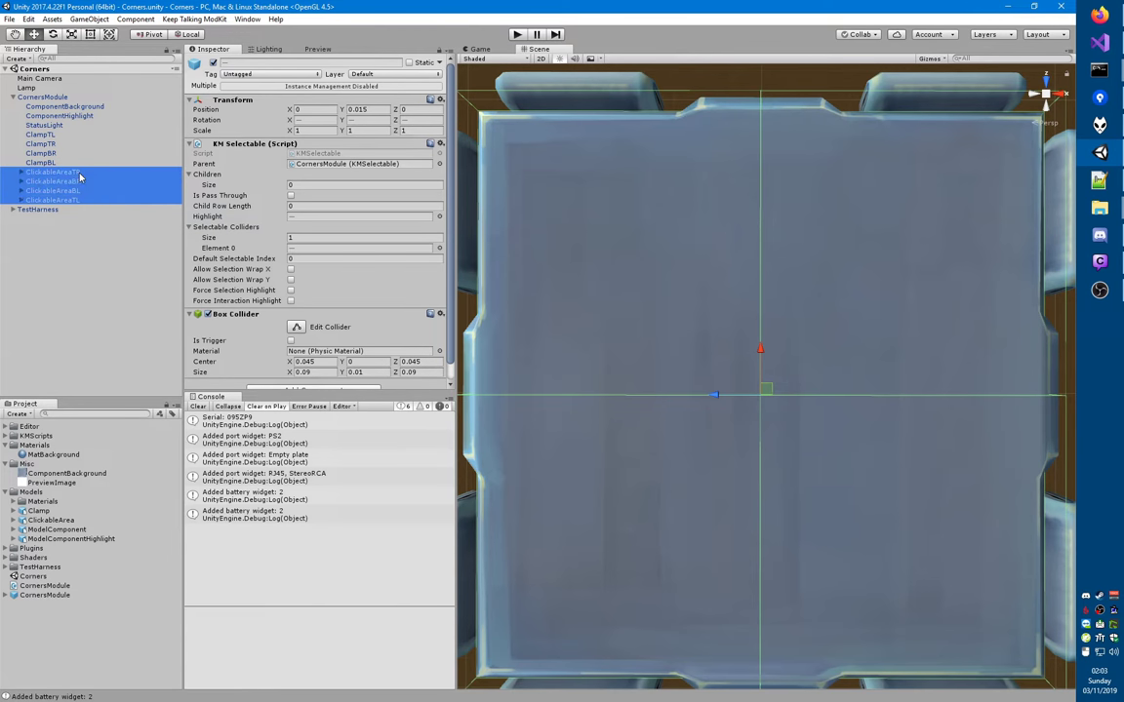
key("alt+Tab")
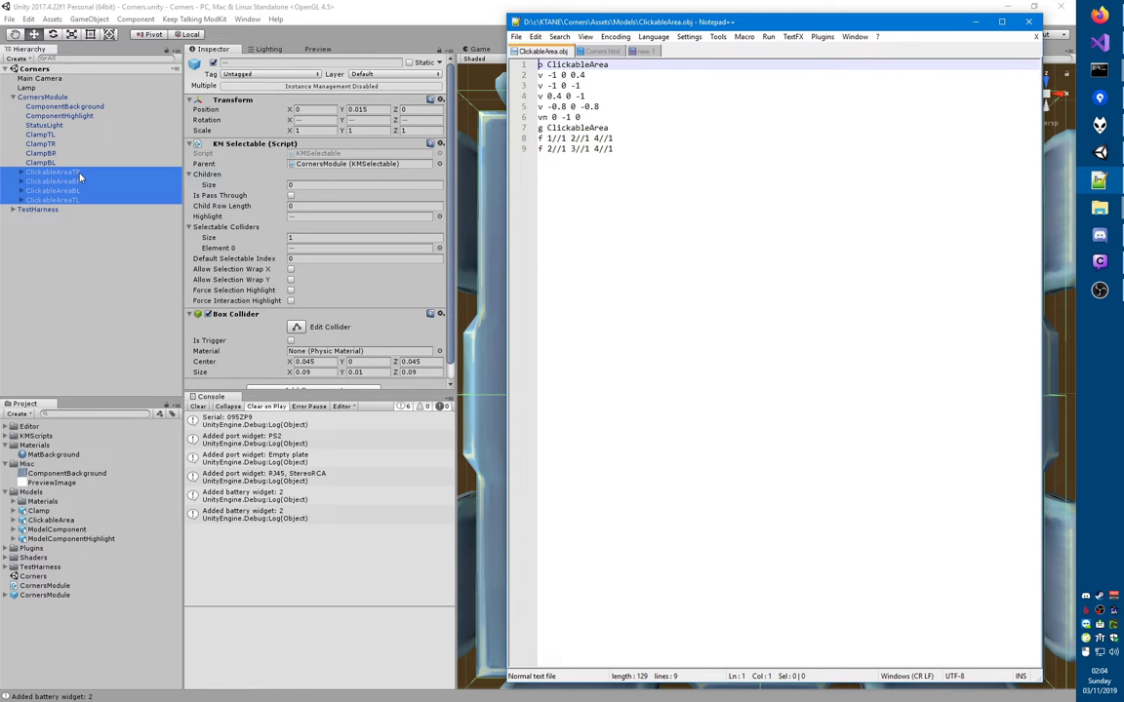
- Set the Y rotation of all four ClickableArea highlight objects to 90, and run the scene briefly
left_click(79, 173)
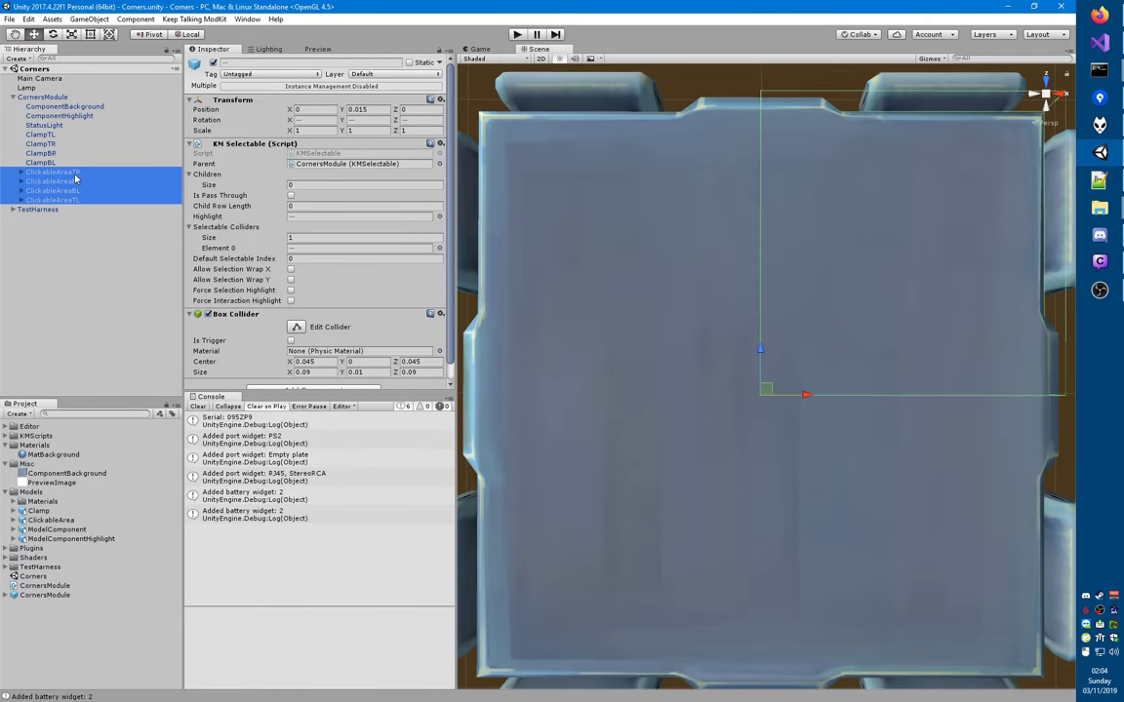
left_click(76, 201, "shift")
key("Right")
left_click(75, 183)
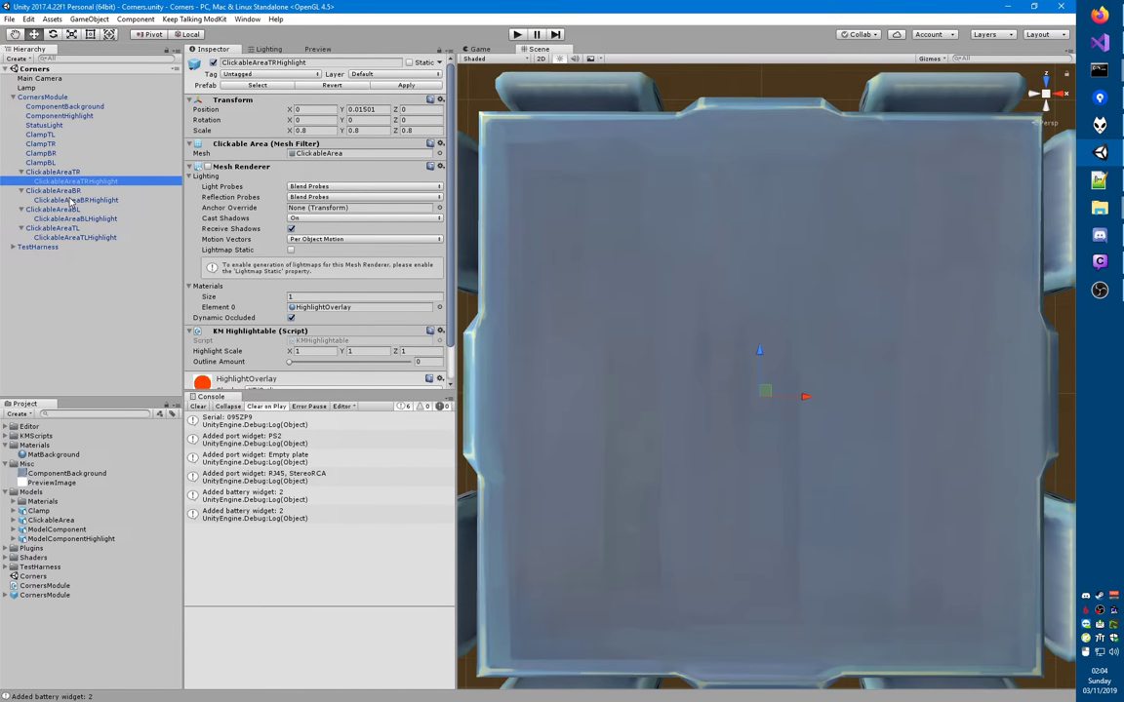
left_click(76, 203, "ctrl")
left_click(90, 221, "ctrl")
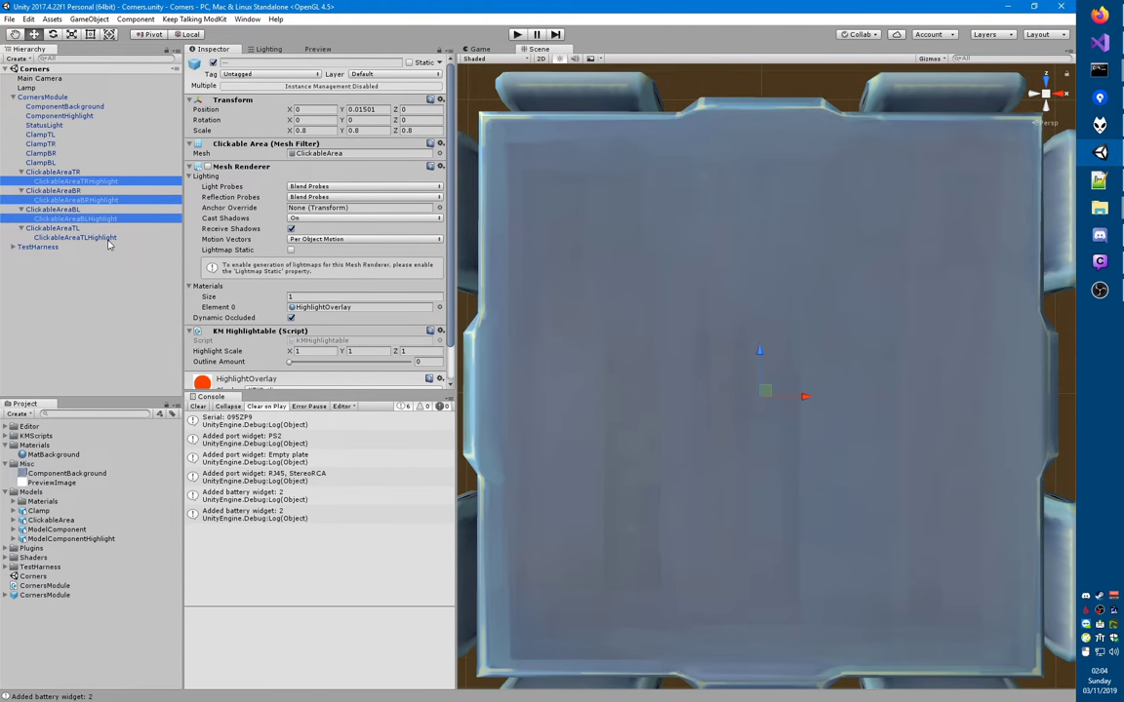
left_click(105, 239, "ctrl")
left_click(367, 119)
type("90")
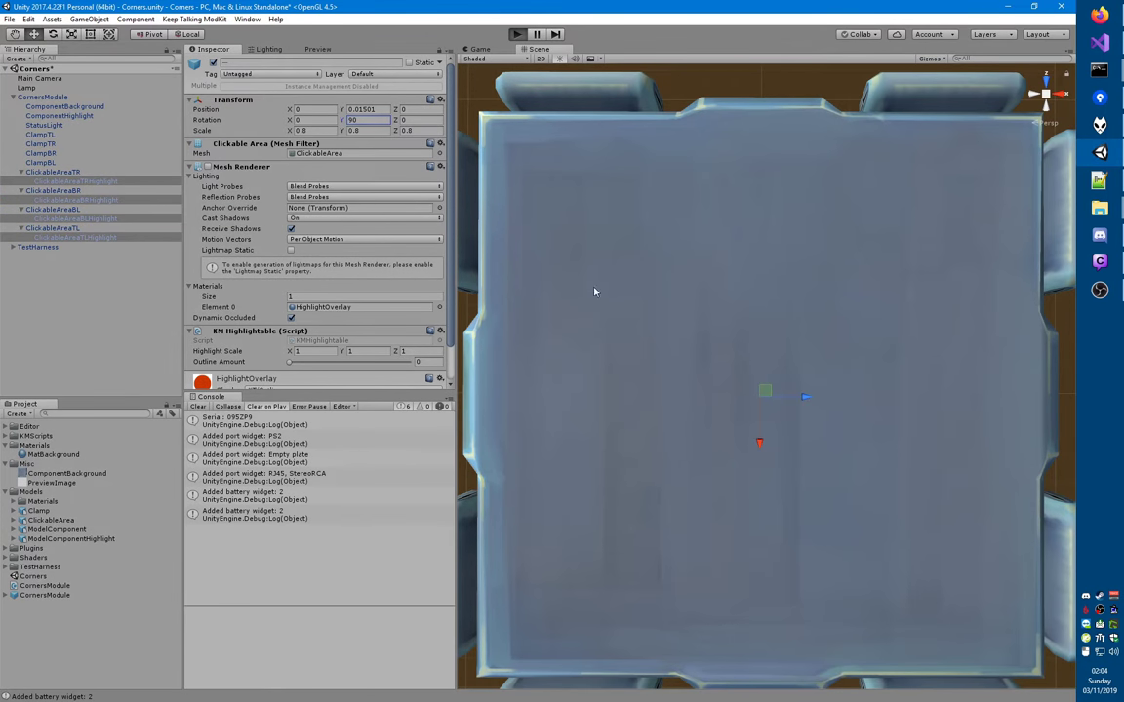
key("ctrl+p")
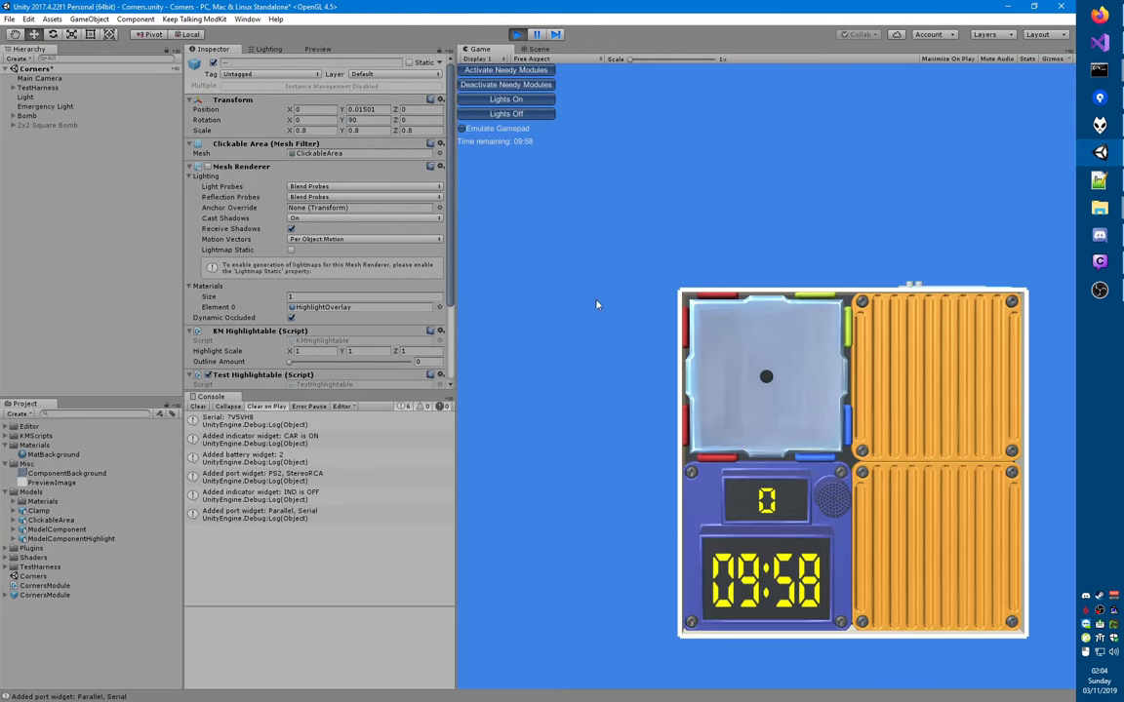
key("ctrl+p")
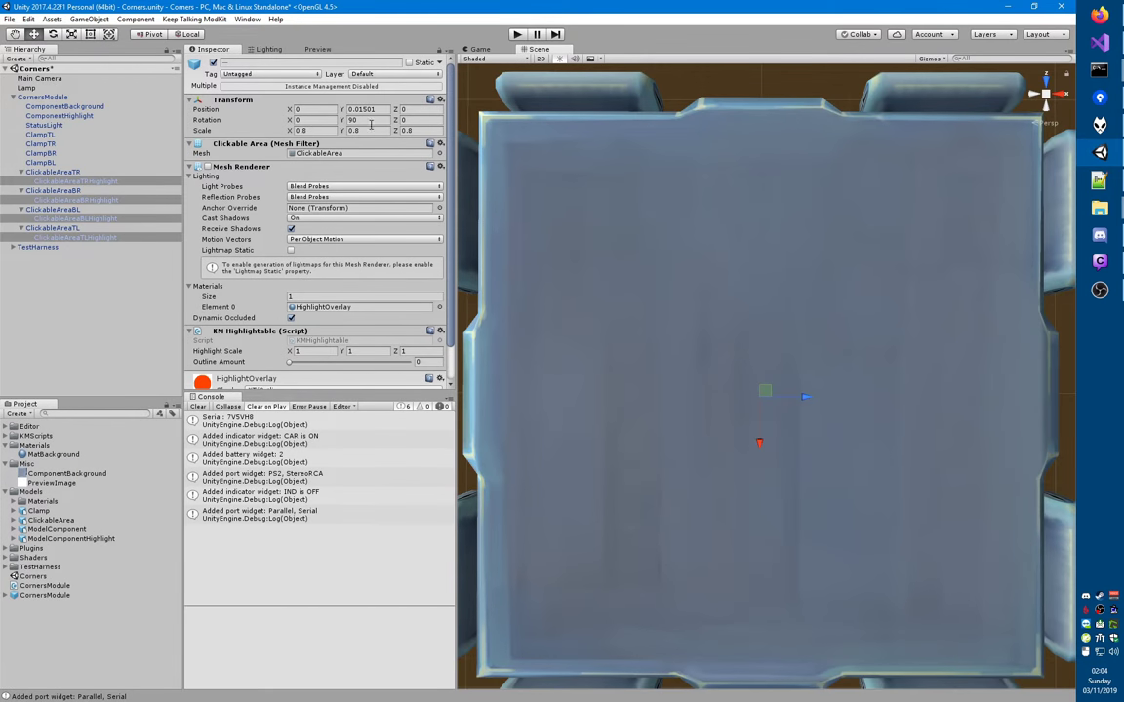
- Set the Y rotation of the four highlight objects to -90 and run the scene
type("-90")
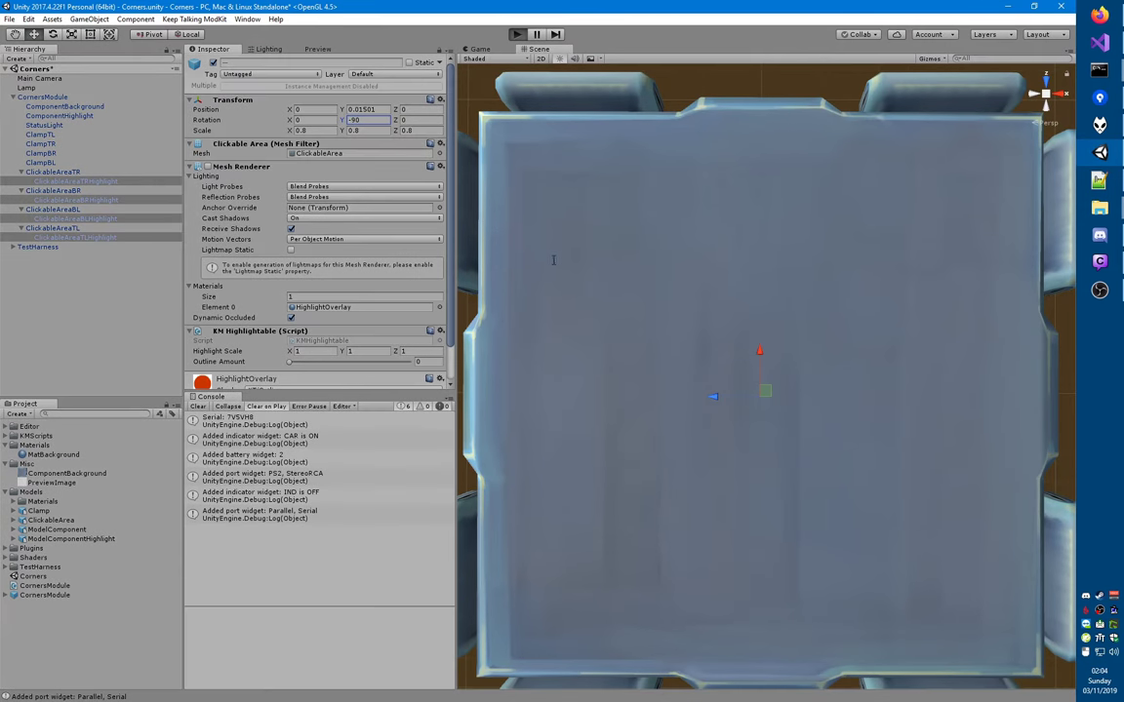
key("ctrl+p")
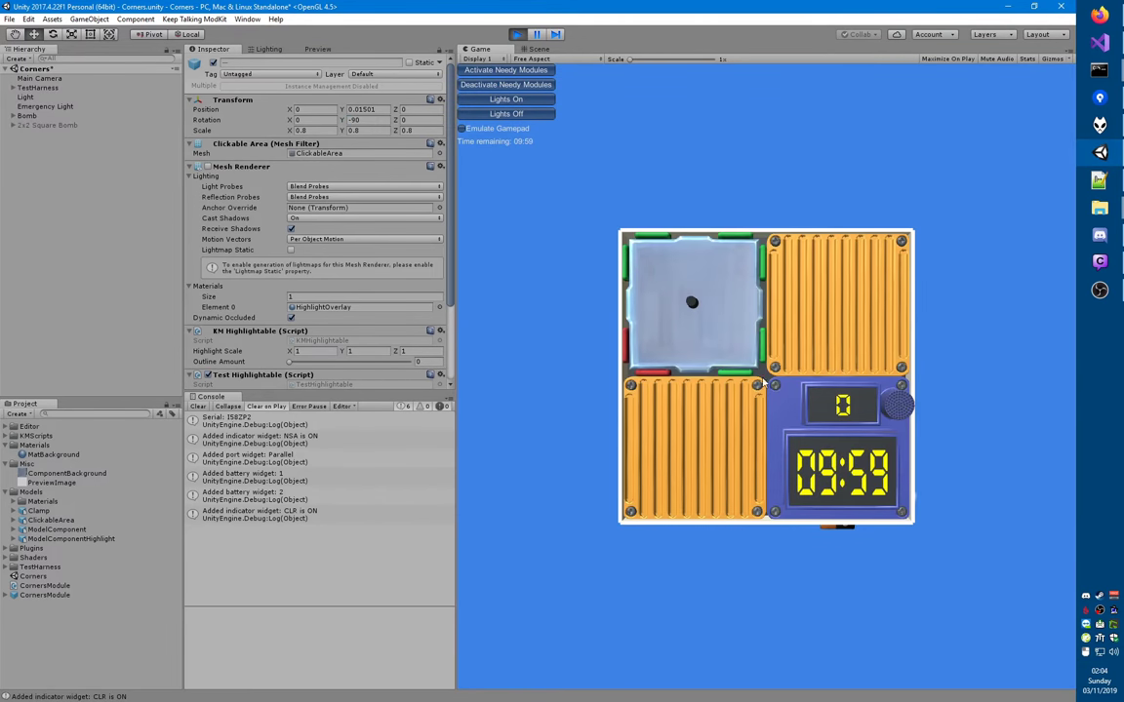
- Check the corner highlights on the running Corners module, stop the run, and apply the changes to the prefab
left_click(725, 343)
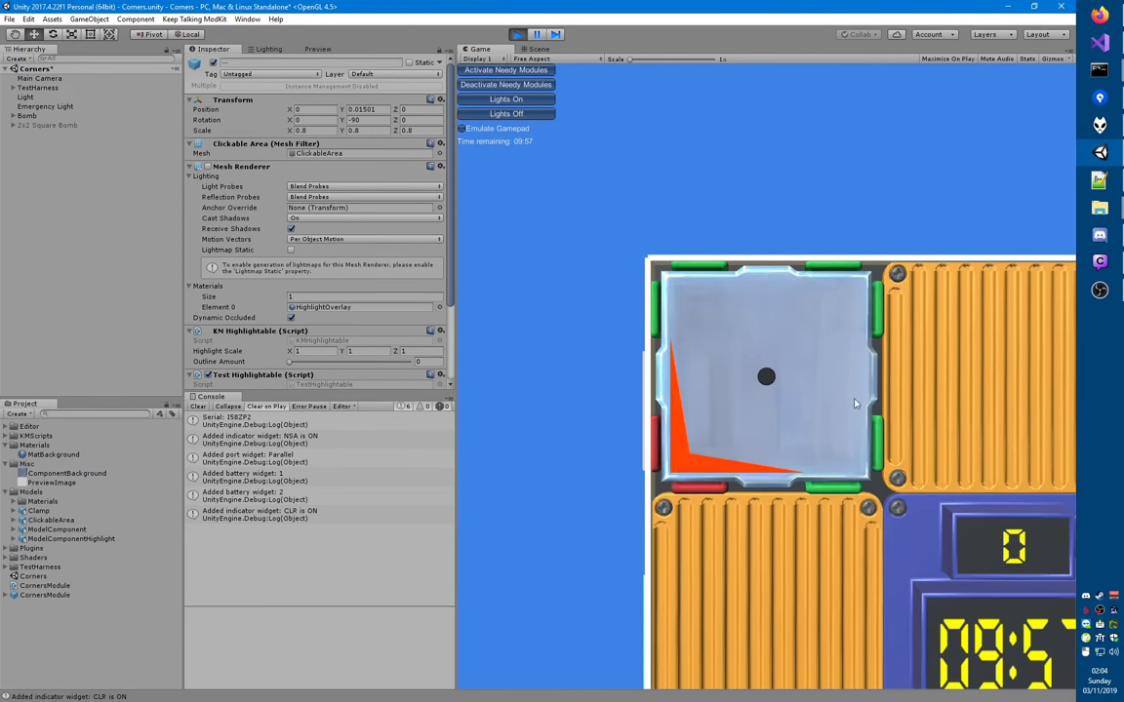
key("ctrl+p")
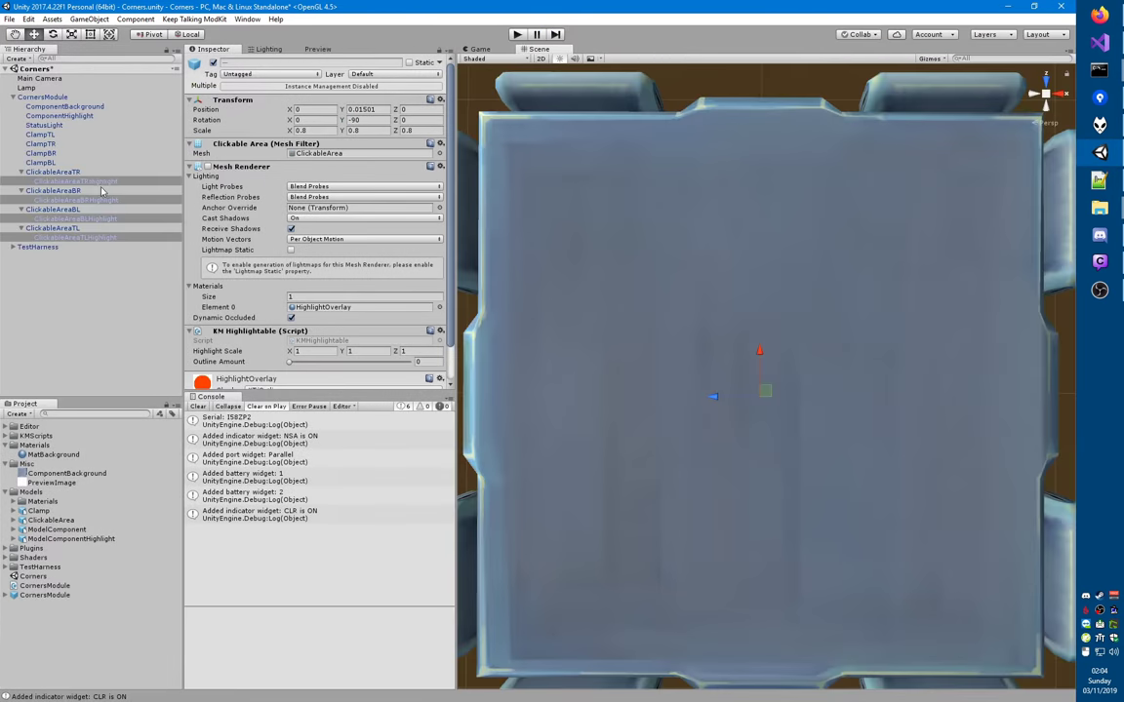
left_click(60, 134)
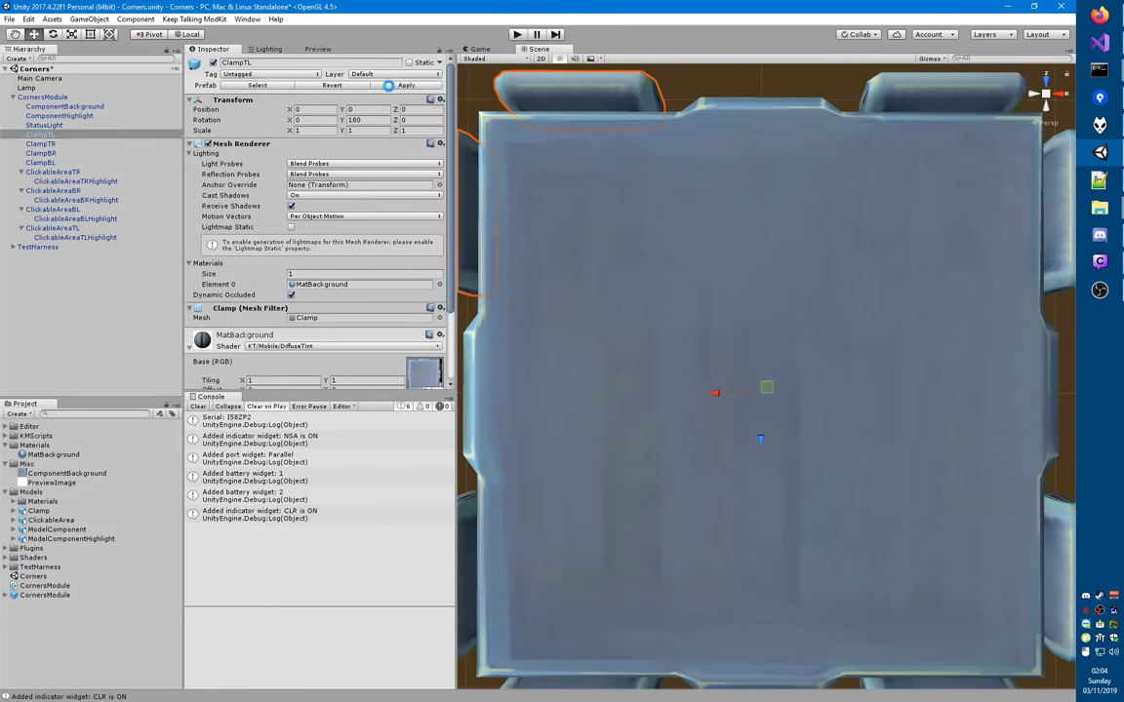
- In Visual Studio, wrap the body of the for loop in Start() of CornersModule.cs in braces and save the file
key("alt+Tab")
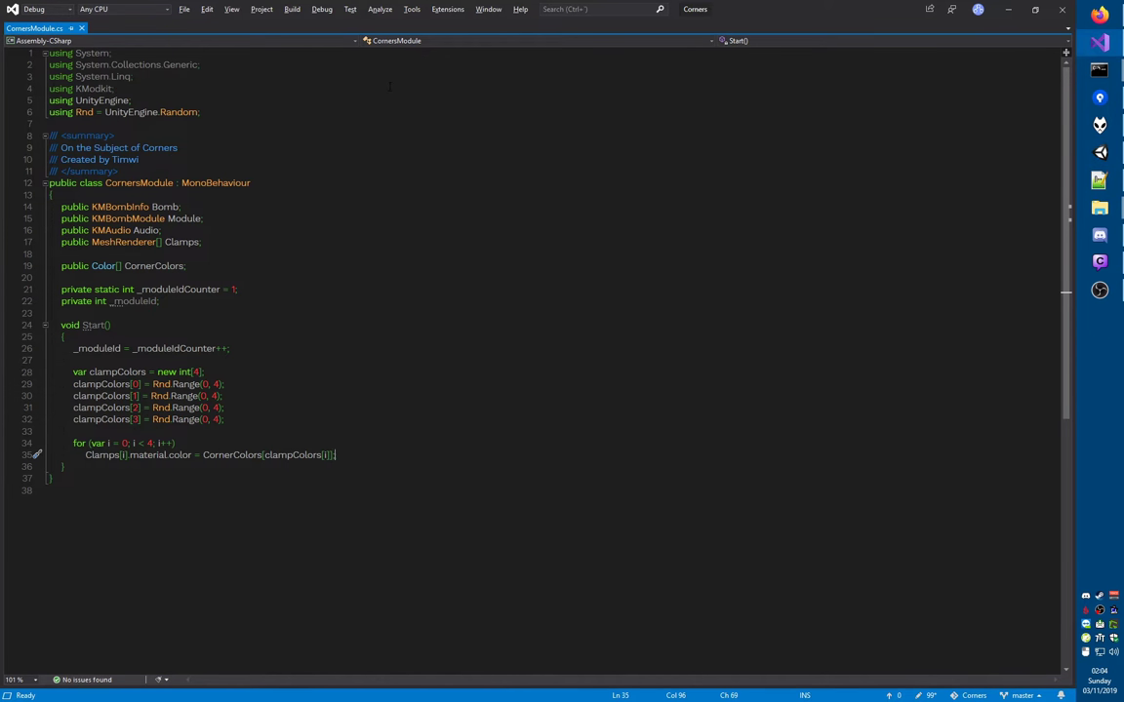
scroll(389, 86, "down", 4)
scroll(289, 432, "up", 2)
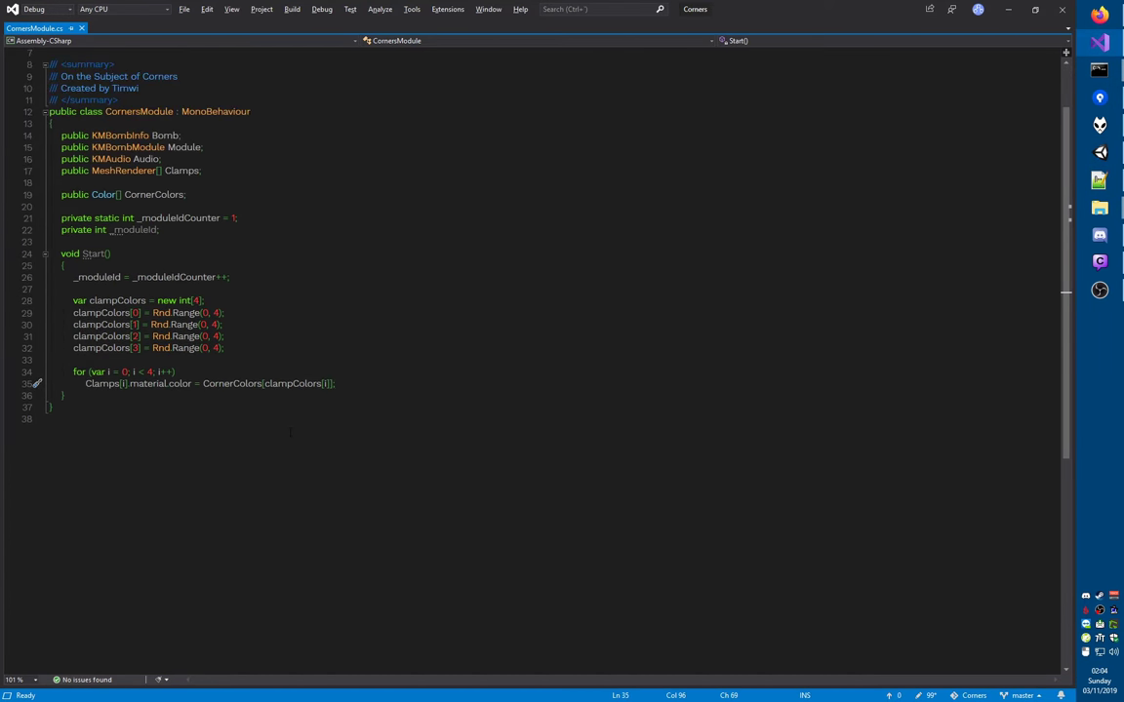
key("Up")
type("{")
key("Down")
key("End")
key("Return")
type("}}")
key("ctrl+s")
- Declare the field public KMSelectable[] Corners; directly below the Clamps field
key("Up")
key("Up")
key("Up")
key("Up")
key("Up")
key("Up")
key("Up")
key("Up")
key("Up")
key("Up")
key("Up")
key("Up")
key("Up")
key("Up")
key("Up")
key("Up")
key("Up")
key("Up")
key("Up")
key("Up")
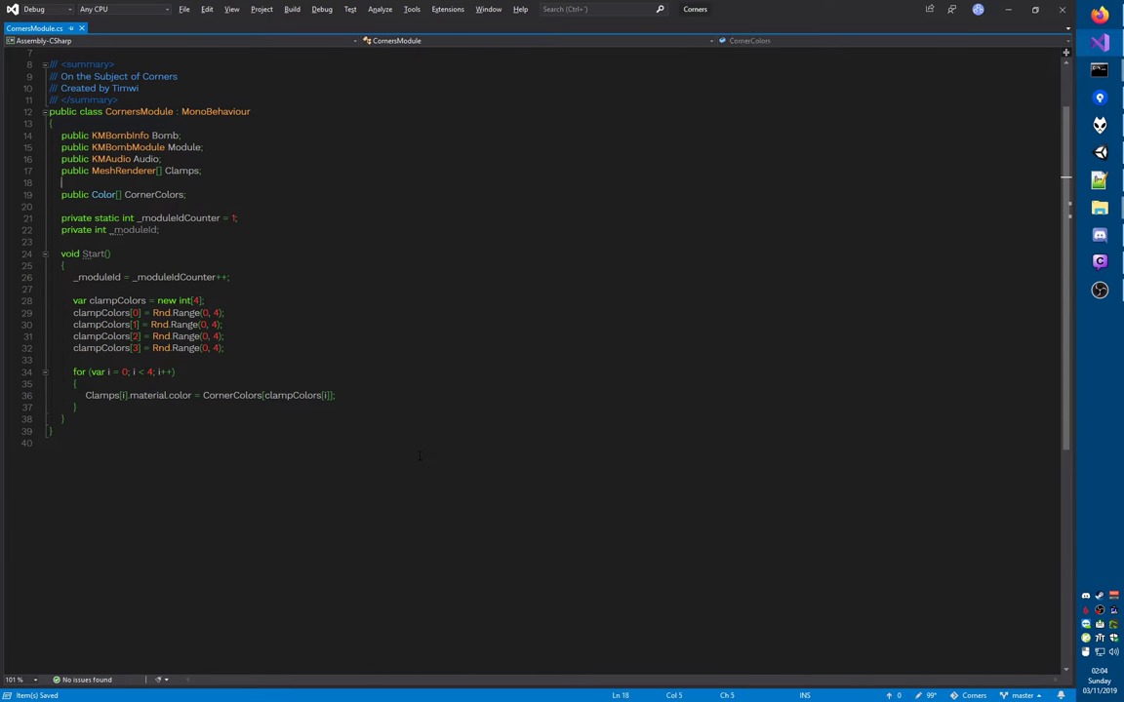
key("End")
key("Return")
type("public KMSelectable [] ")
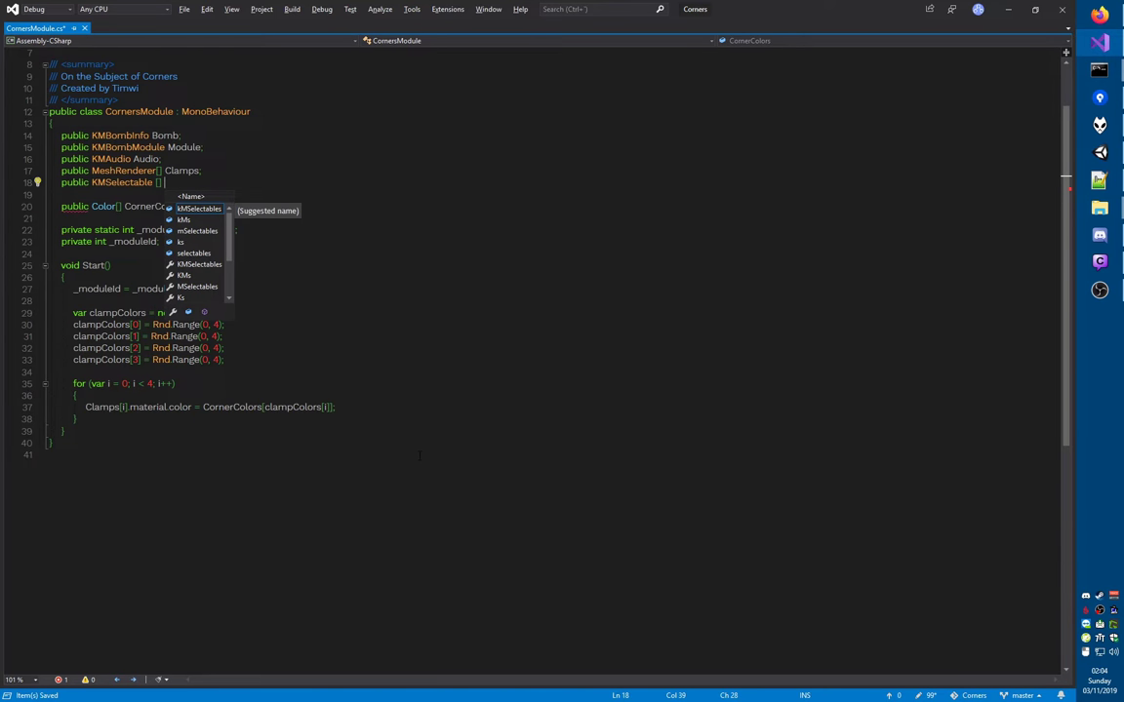
type("Corners;")
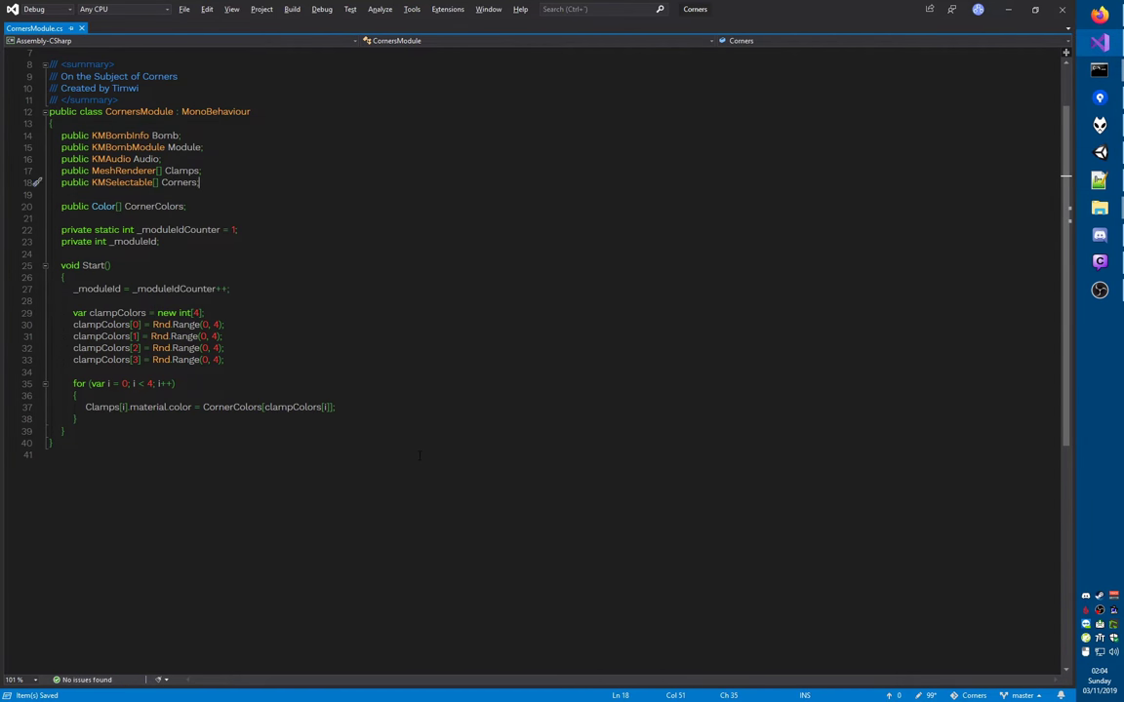
- Add the line Corners[i].OnInteract += CornerClickHandler(i); inside the for loop, after the clamp colour assignment
key("Right")
key("Down")
key("Down")
key("Down")
key("Down")
key("Down")
key("Down")
key("Down")
key("Down")
key("Down")
key("Down")
key("Down")
key("Down")
key("Down")
key("Down")
key("Down")
key("Down")
key("Down")
key("Down")
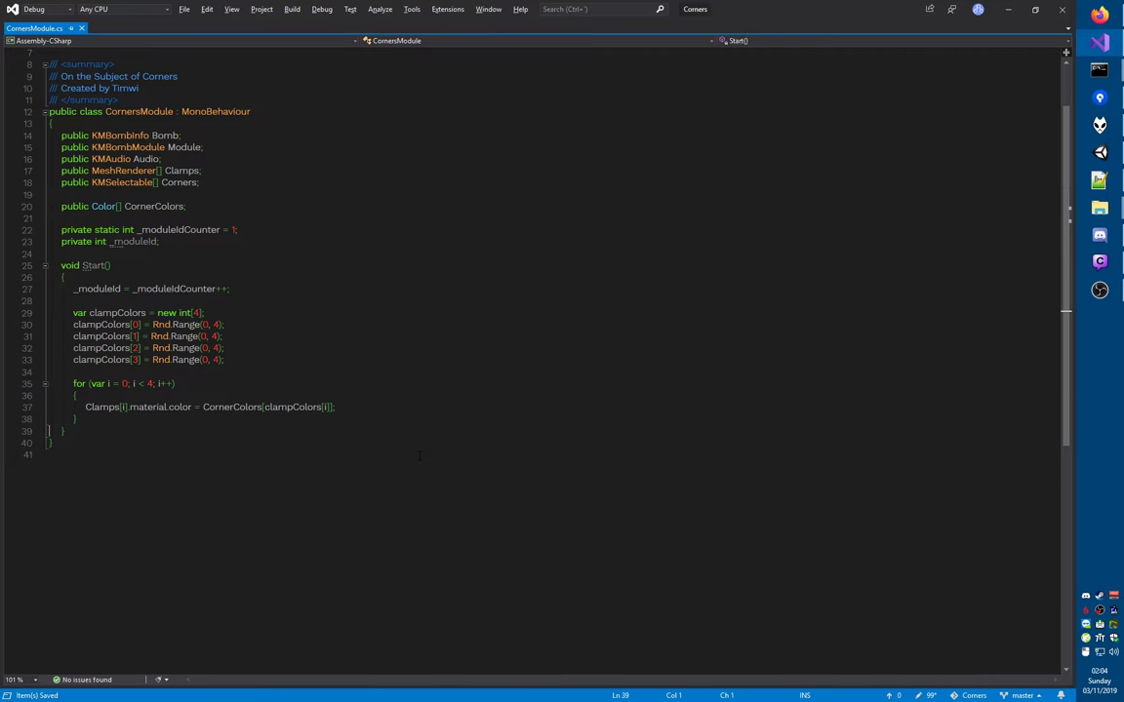
key("End")
key("Return")
type("corners[i].on")
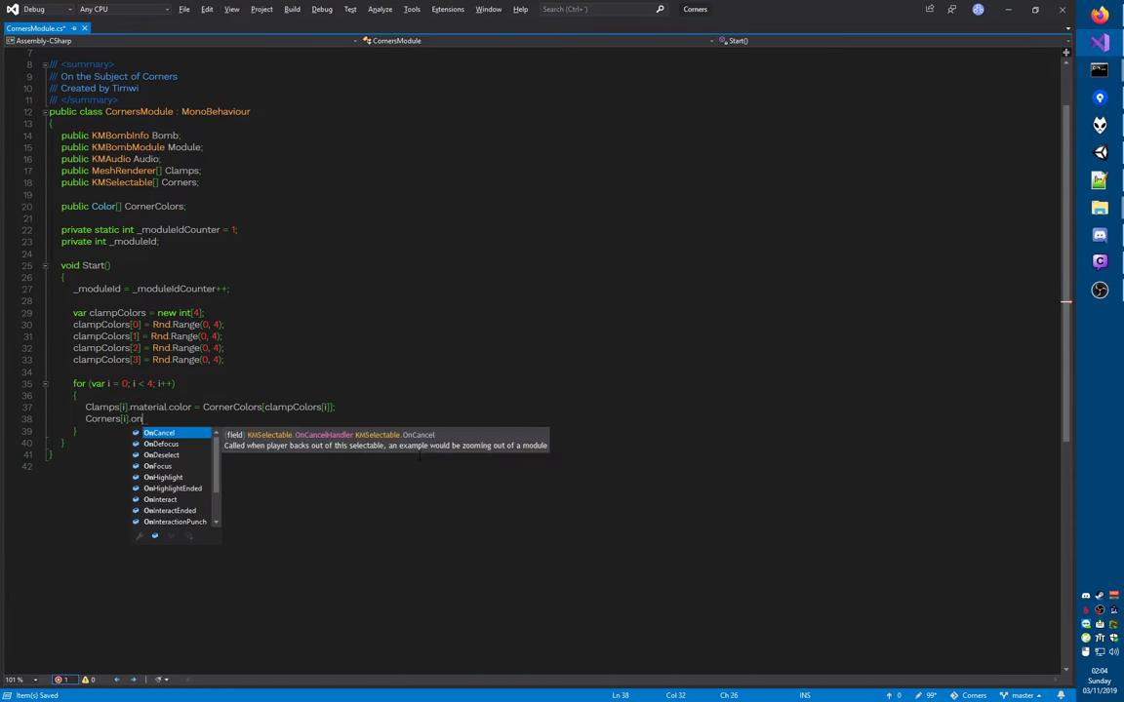
type("in")
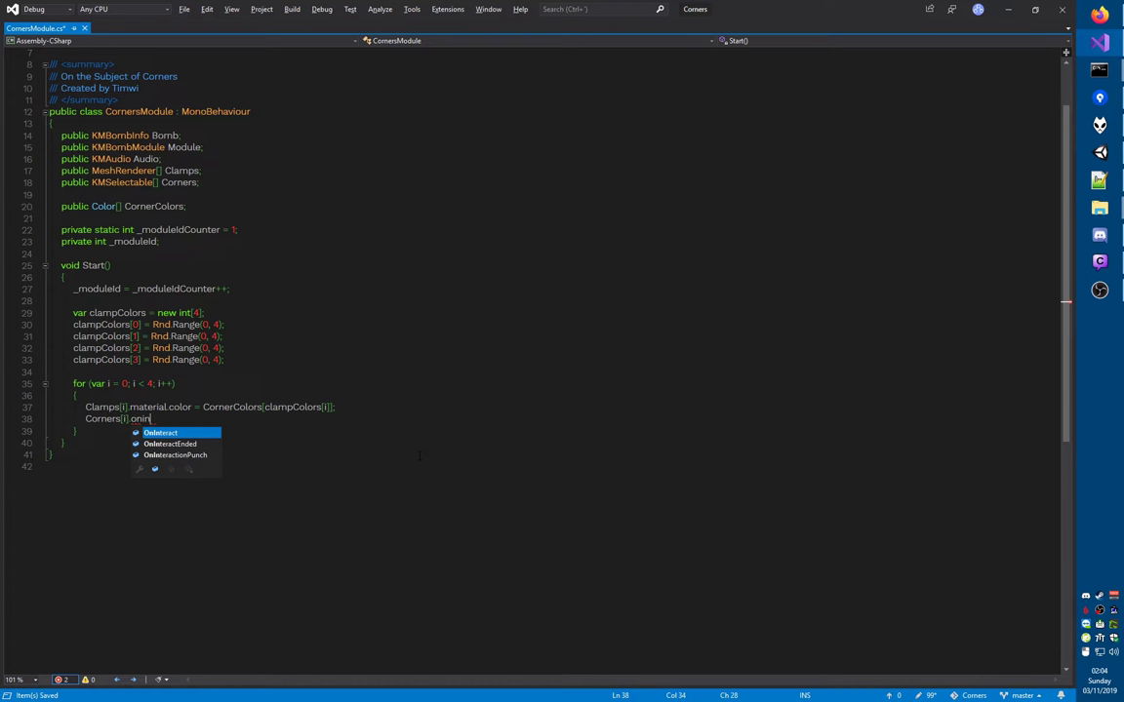
type(" +=")
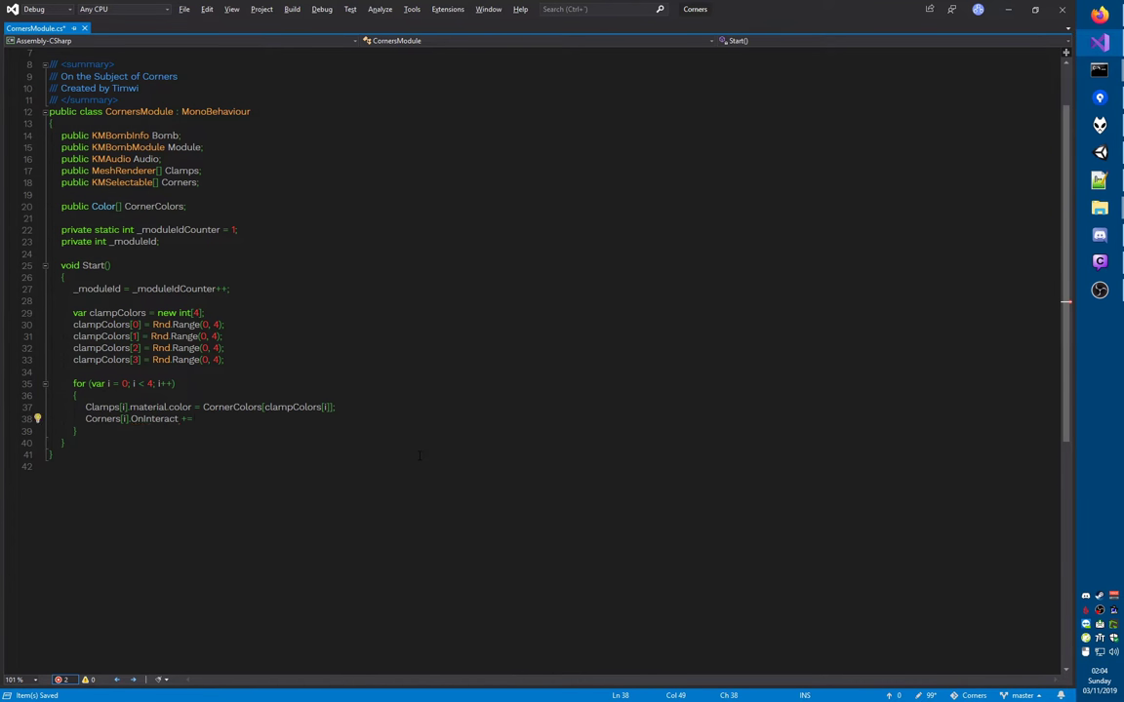
type("CornerClickH")
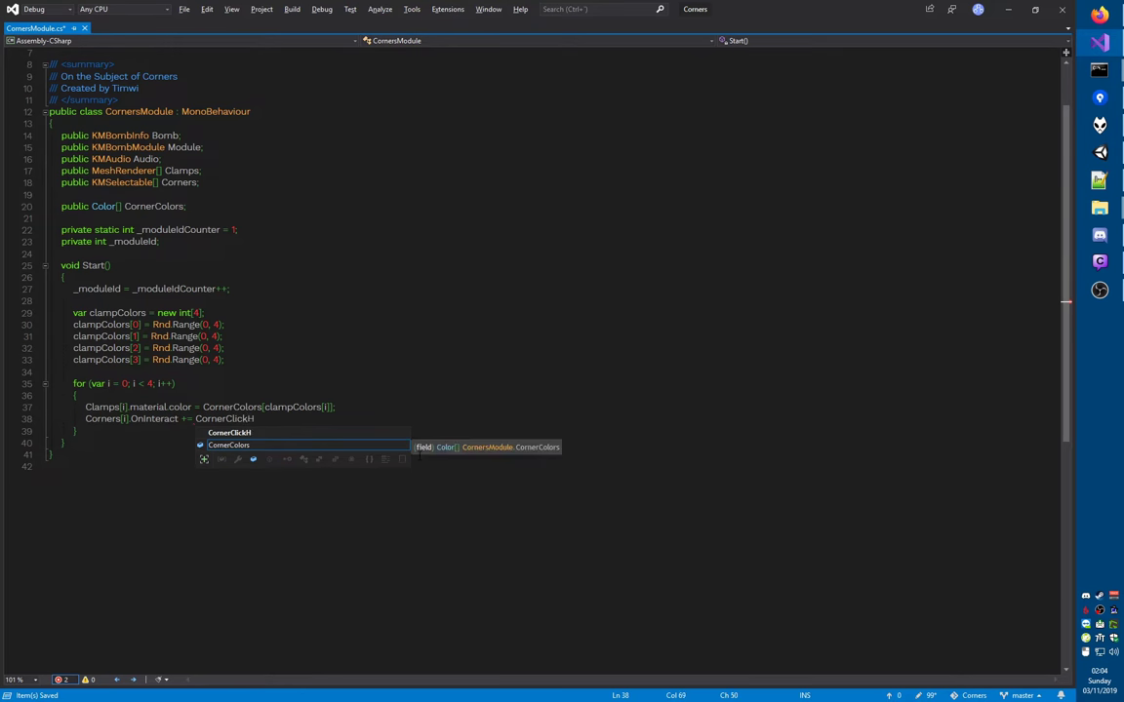
type("andler(i);")
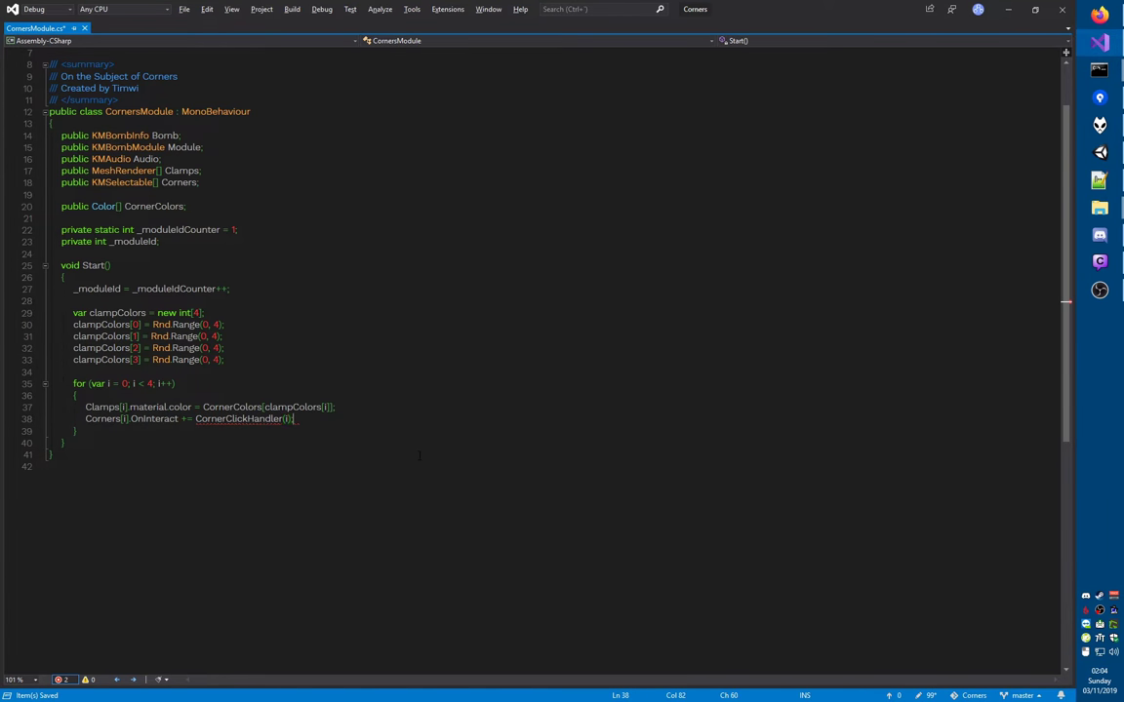
- Generate the CornerClickHandler(int i) method, replace its body with a returned delegate that returns false, and save the file
key("ctrl+period")
key("Return")
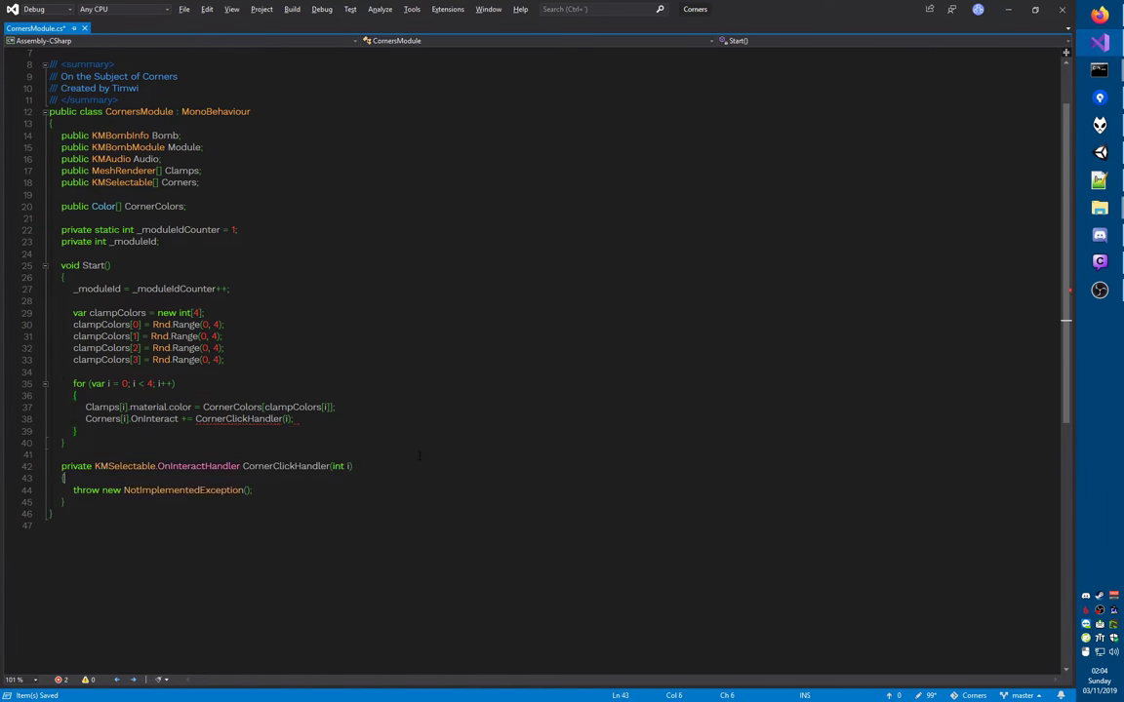
key("shift+Home")
key("BackSpace")
type("return delegate(")
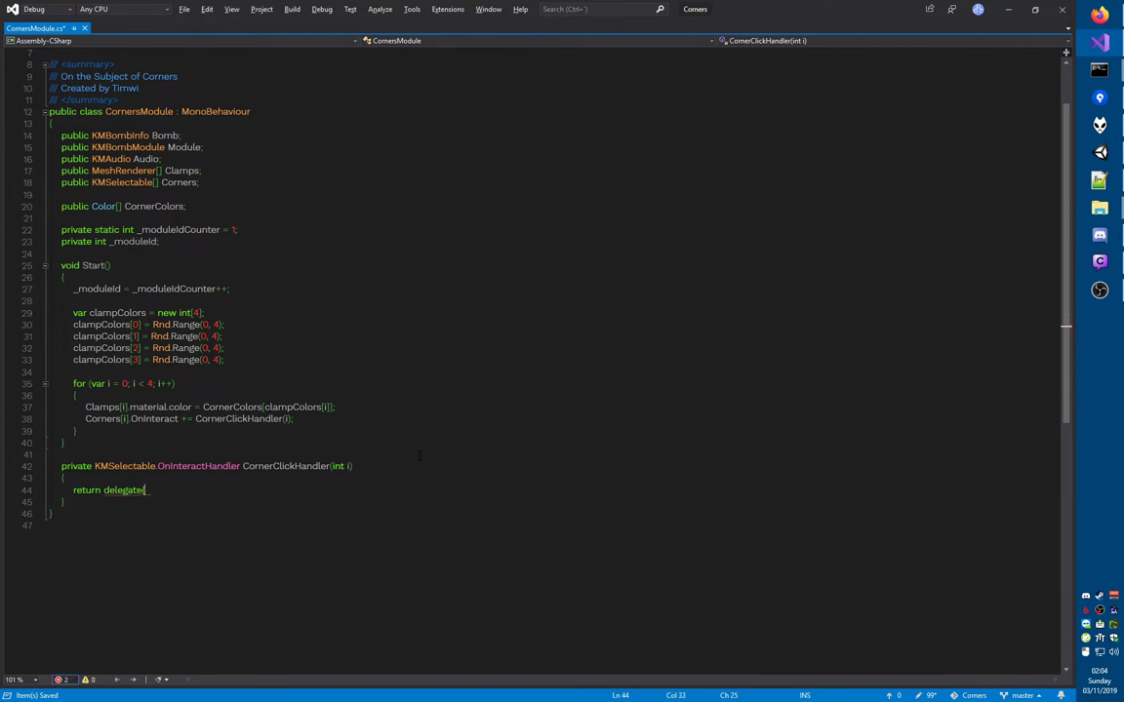
key("BackSpace")
key("Return")
type("{")
key("Return")
type("return false;")
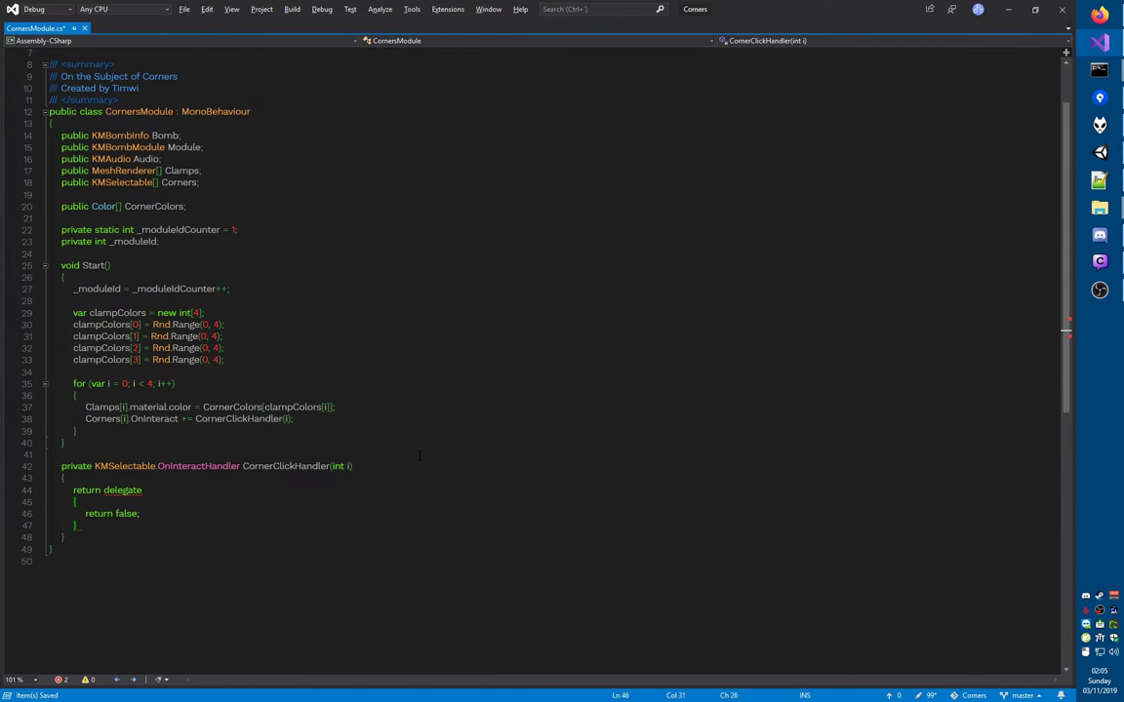
key("Down")
type(";")
key("ctrl+s")
- Add a Debug.LogFormat call before return false in the delegate, with the message @"<Corners #{0}> You clicked corner: {1}"
key("Up")
key("Up")
key("End")
key("Return")
type("Debug.l")
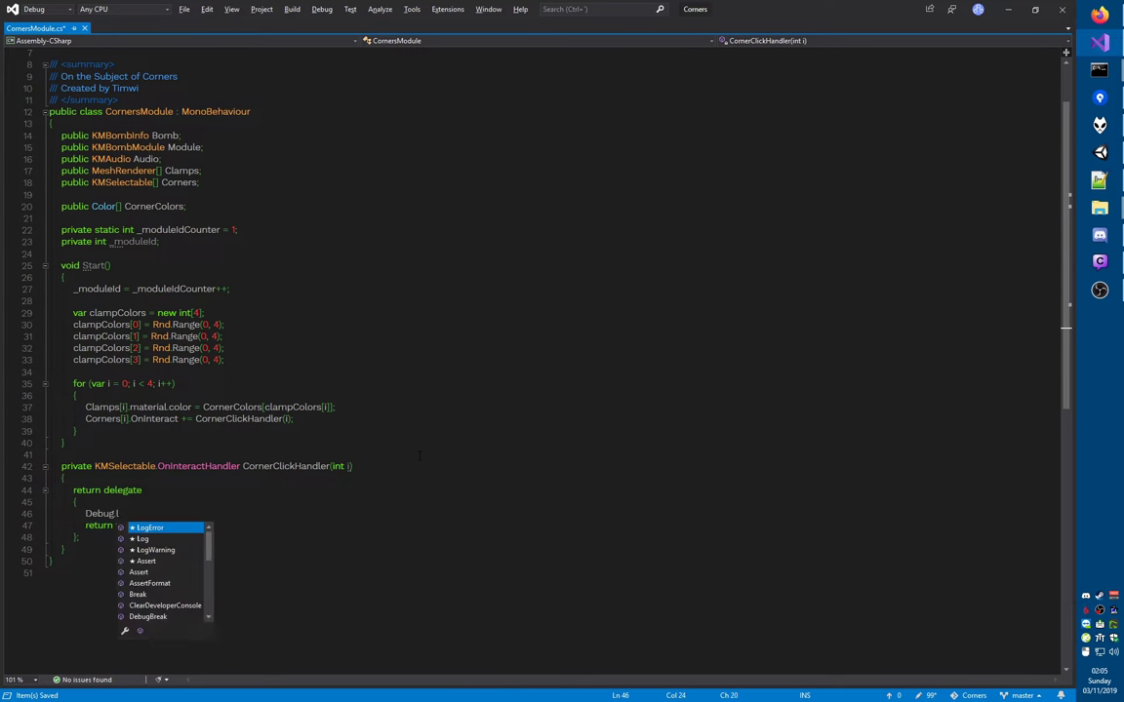
type("ogf(@\"")
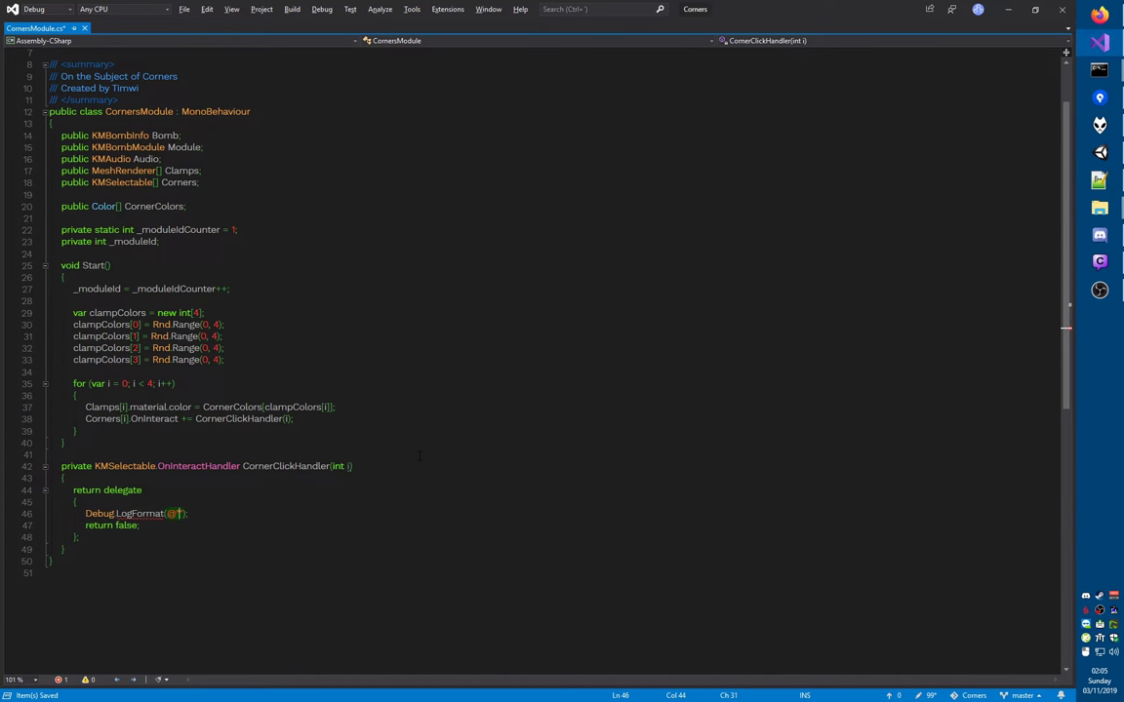
type("<Corners #{}>")
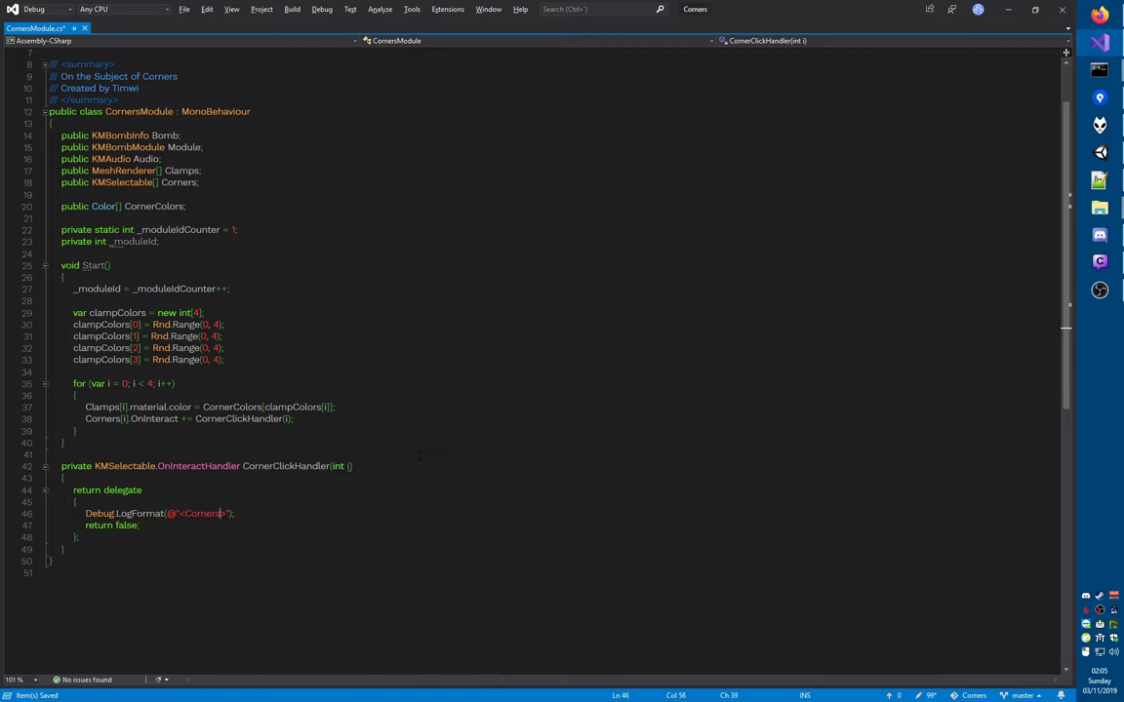
key("Left")
key("Left")
type("0")
key("Right")
type("You clicked corner: {1}\", _")
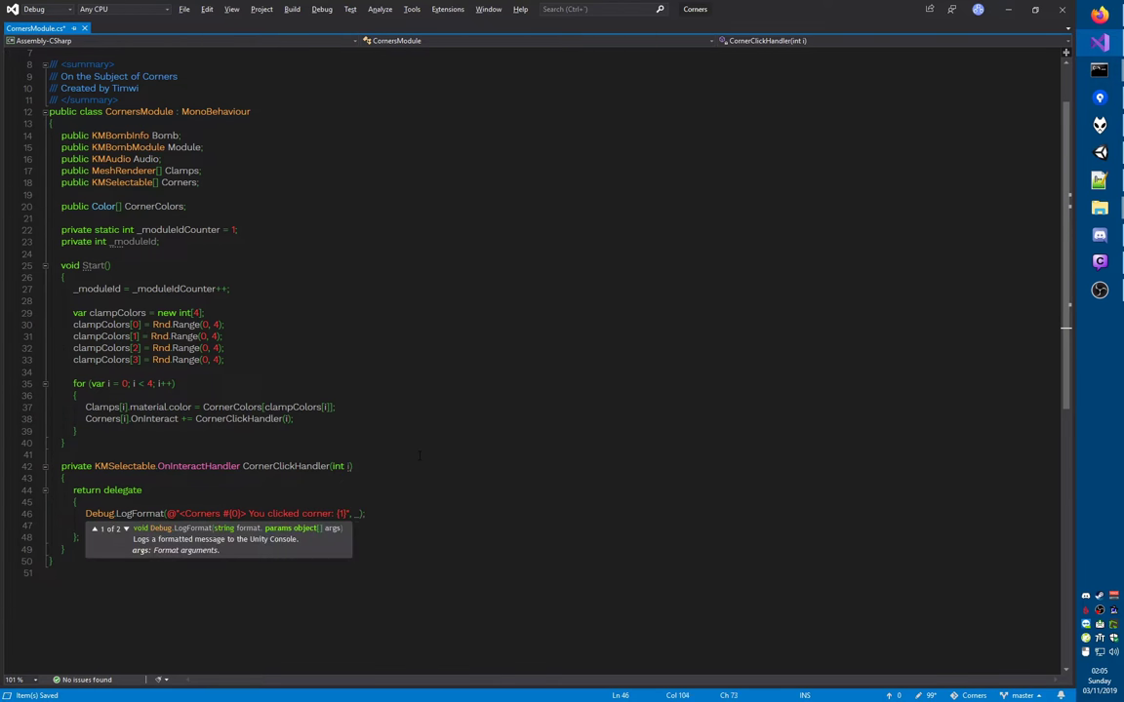
- Pass _moduleId and new[] { "TL", "TR", "BR", "BL" }[i] as the arguments of the log message
type("moduleId, new[] { ")
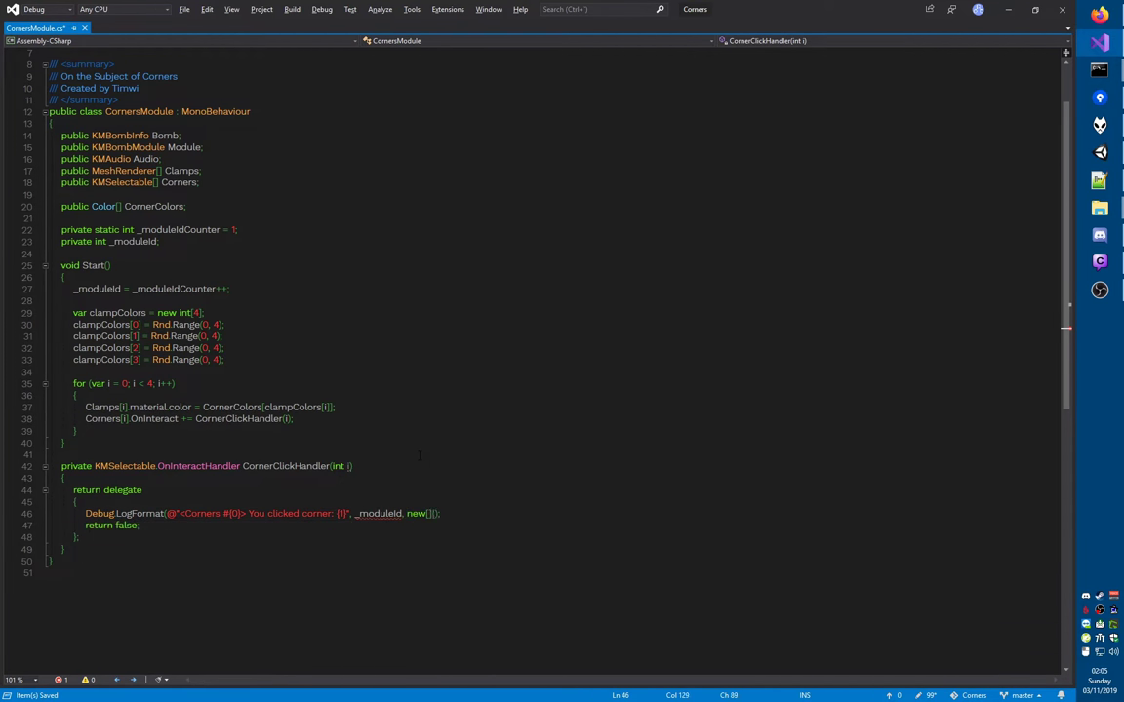
type("\"TL\", \"TR\", \"")
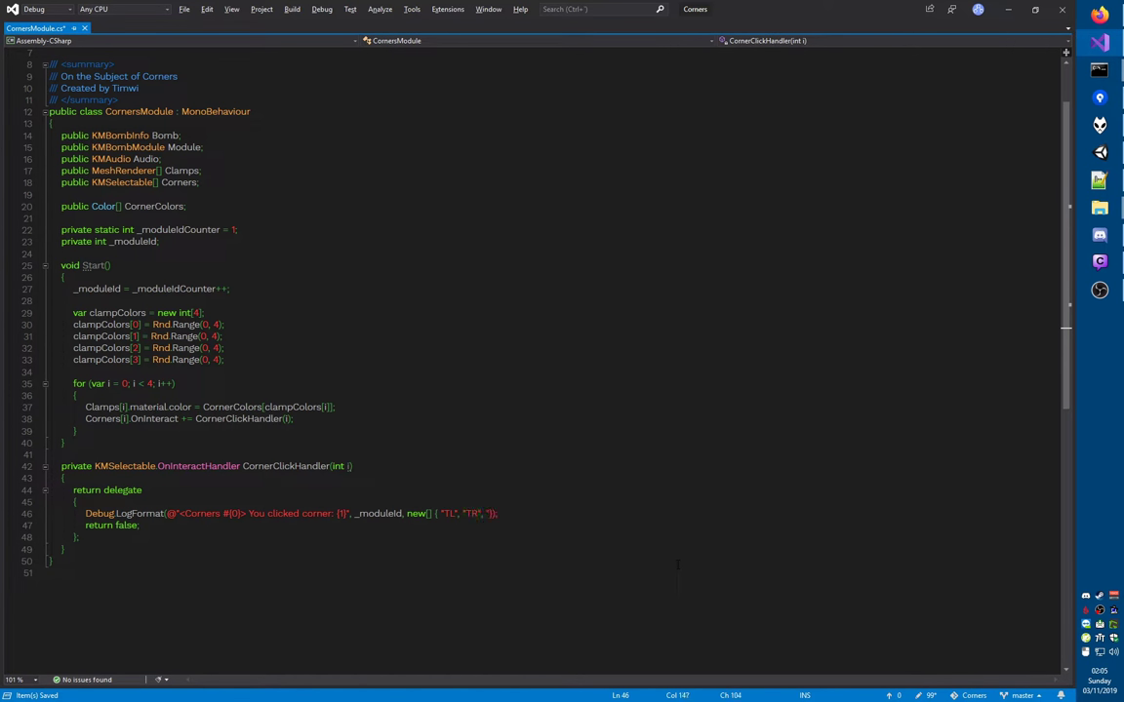
type("BR\", \"BL\"")
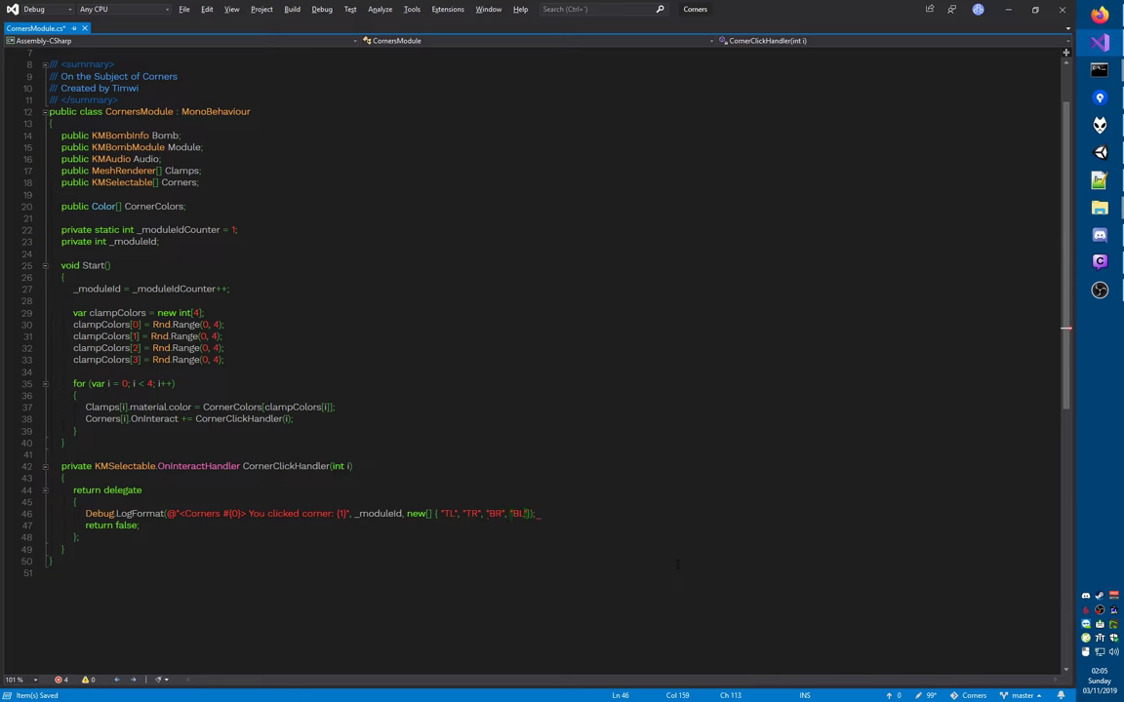
type(" }[i")
- Switch to Unity, run the scene briefly to check the console, and stop it
key("alt+Tab")
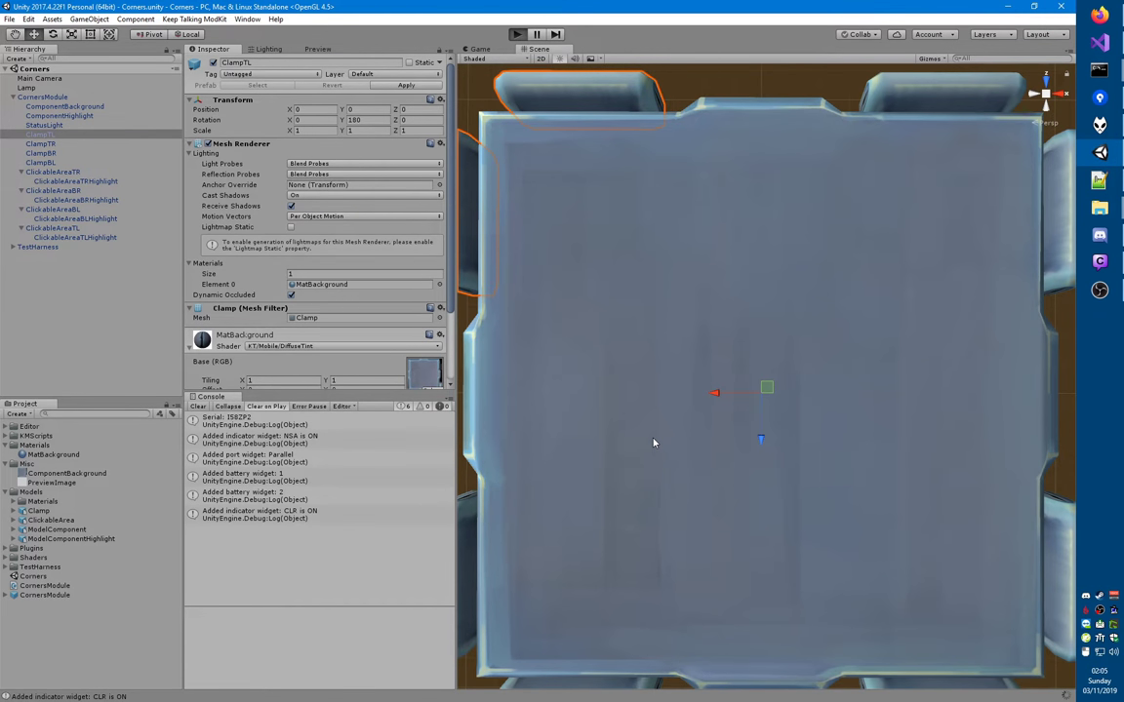
key("ctrl+p")
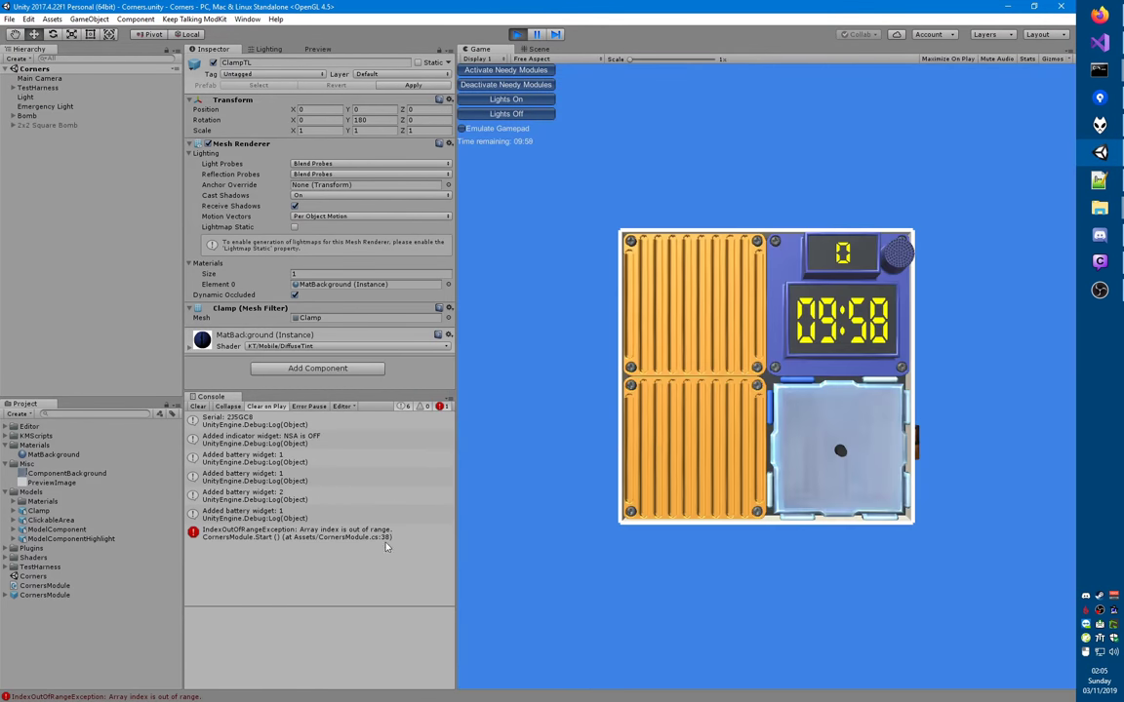
key("ctrl+p")
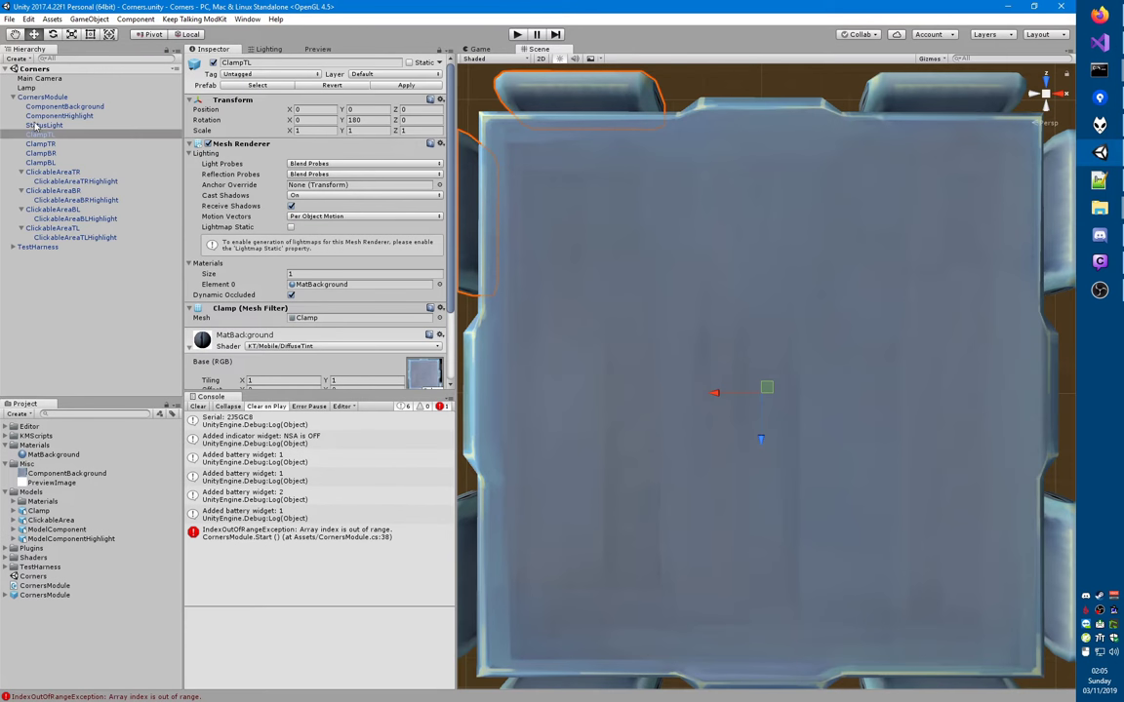
- Expand the Corners array in CornersModule's Corners Module script and collapse the four ClickableArea objects in the hierarchy
left_click(29, 98)
scroll(235, 321, "down", 5)
scroll(235, 321, "down", 5)
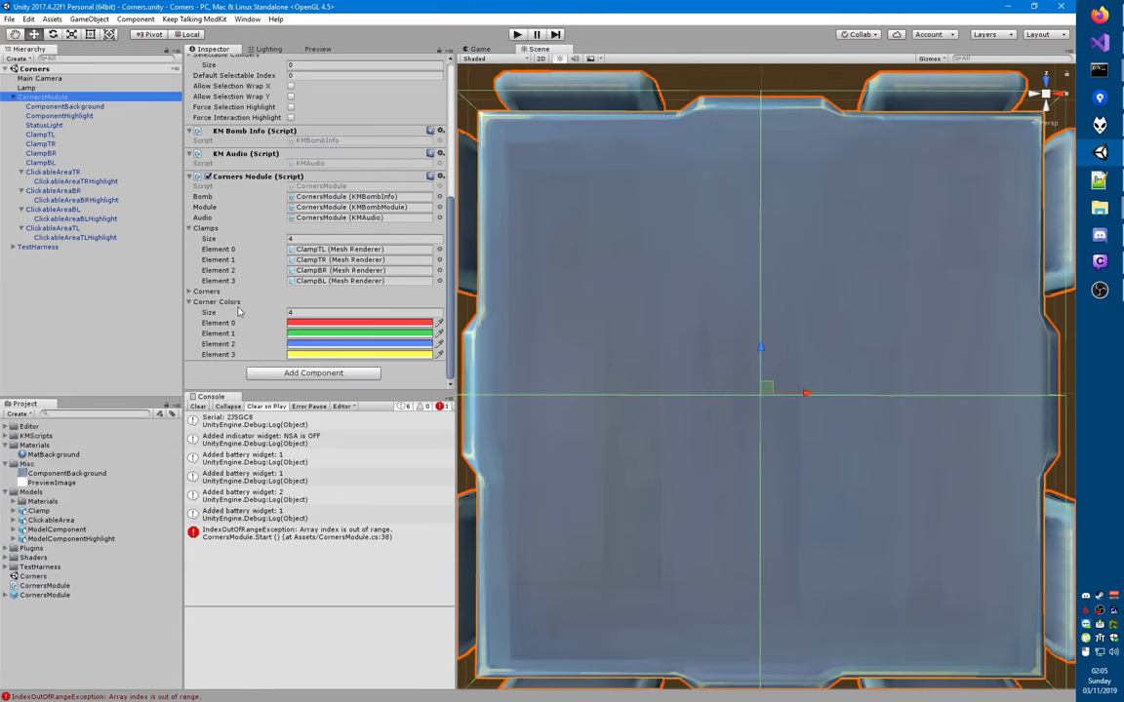
left_click(205, 292)
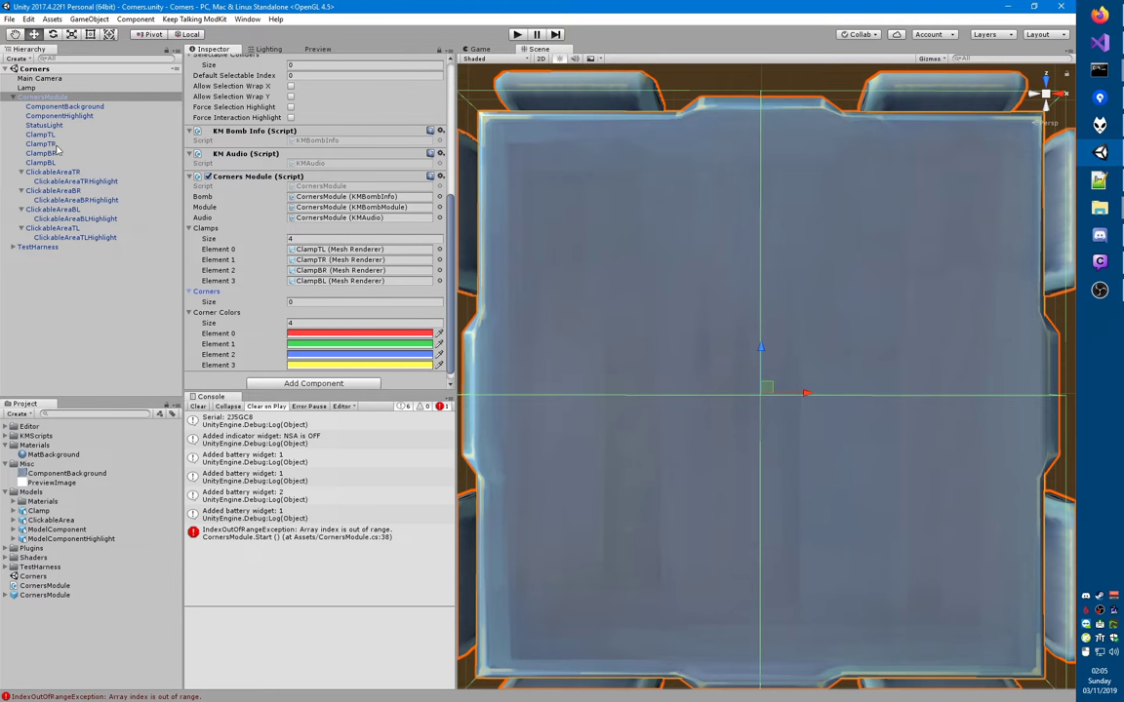
left_click(22, 171)
left_click(21, 182)
left_click(21, 190)
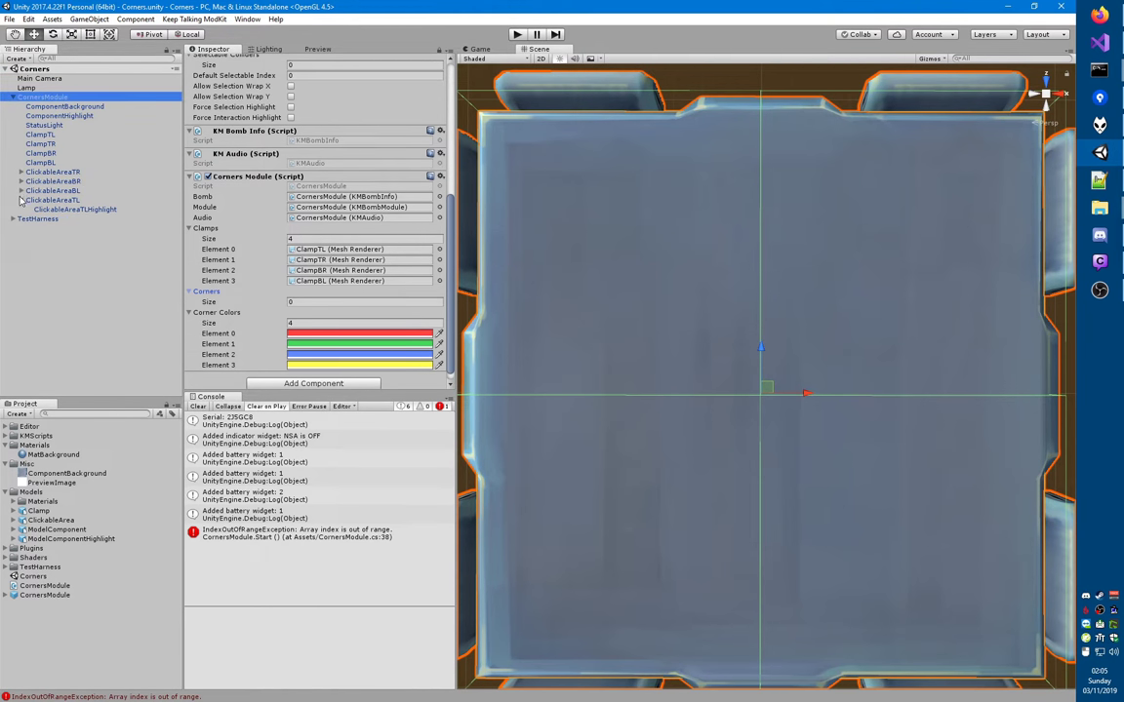
left_click(22, 200)
- Order the ClickableArea objects as TL, TR, BR, BL in the hierarchy and assign all four to the Corners array in that order
left_click(44, 173)
left_click(71, 201, "shift")
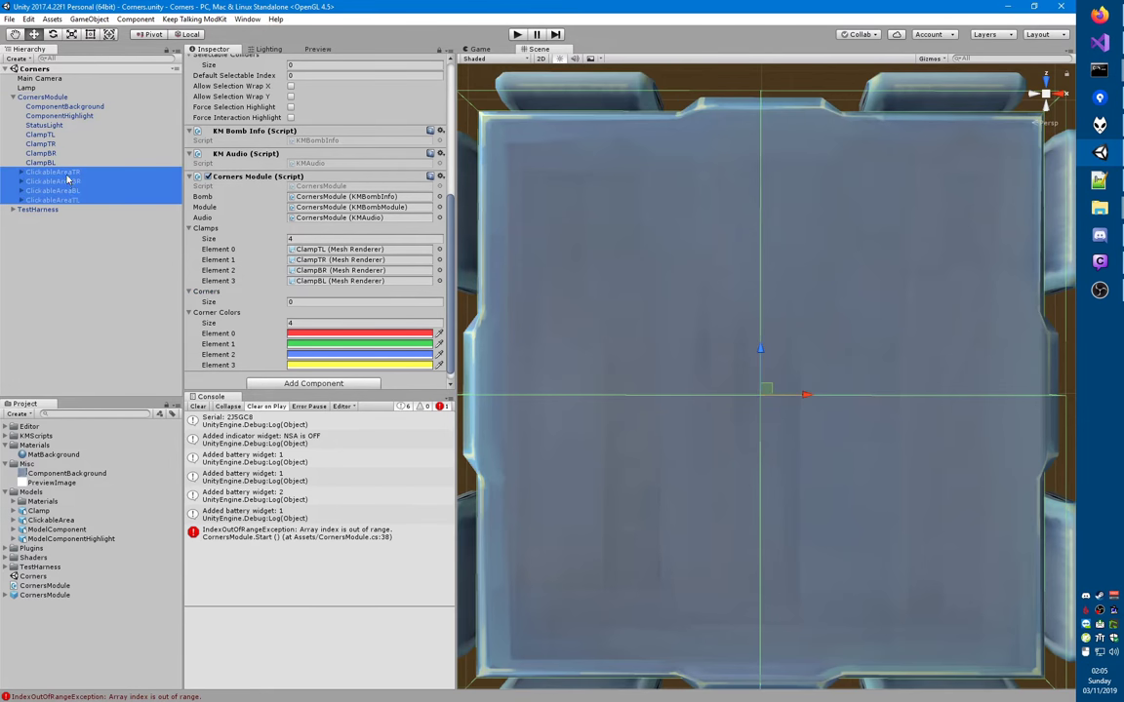
left_click_drag(67, 175, 210, 295)
left_click(84, 201)
left_click(82, 201, "shift")
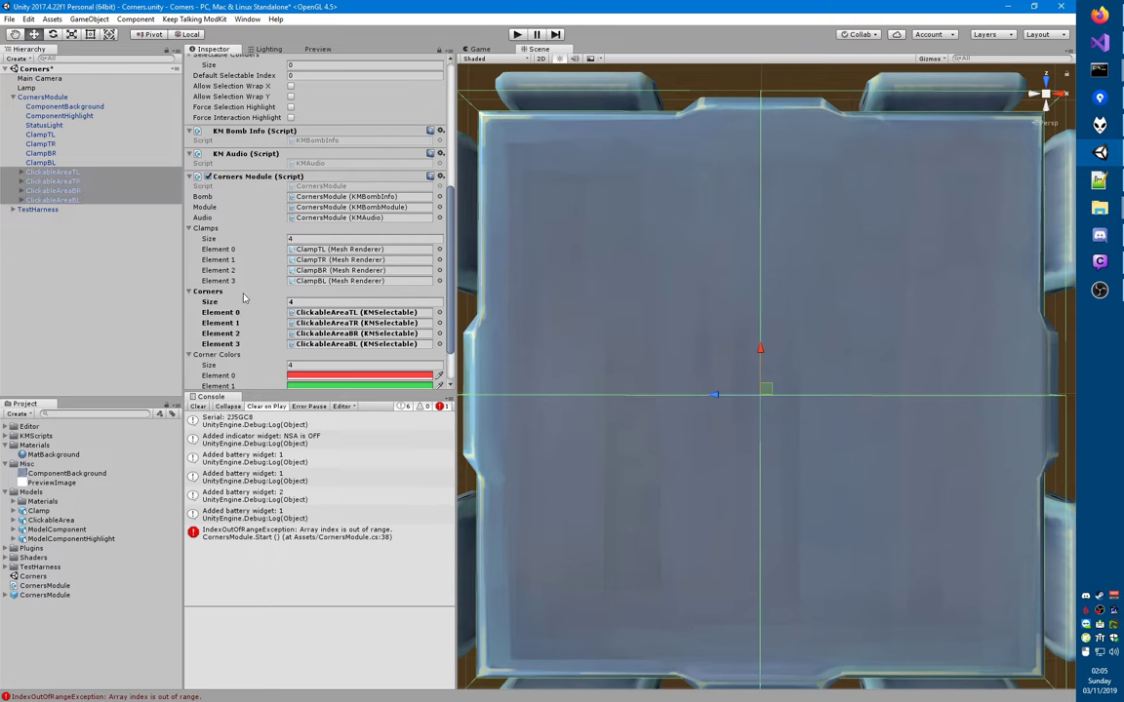
- Apply the CornersModule changes to the prefab, save the scene, and run it with ClickableAreaTL selected
scroll(226, 266, "up", 5)
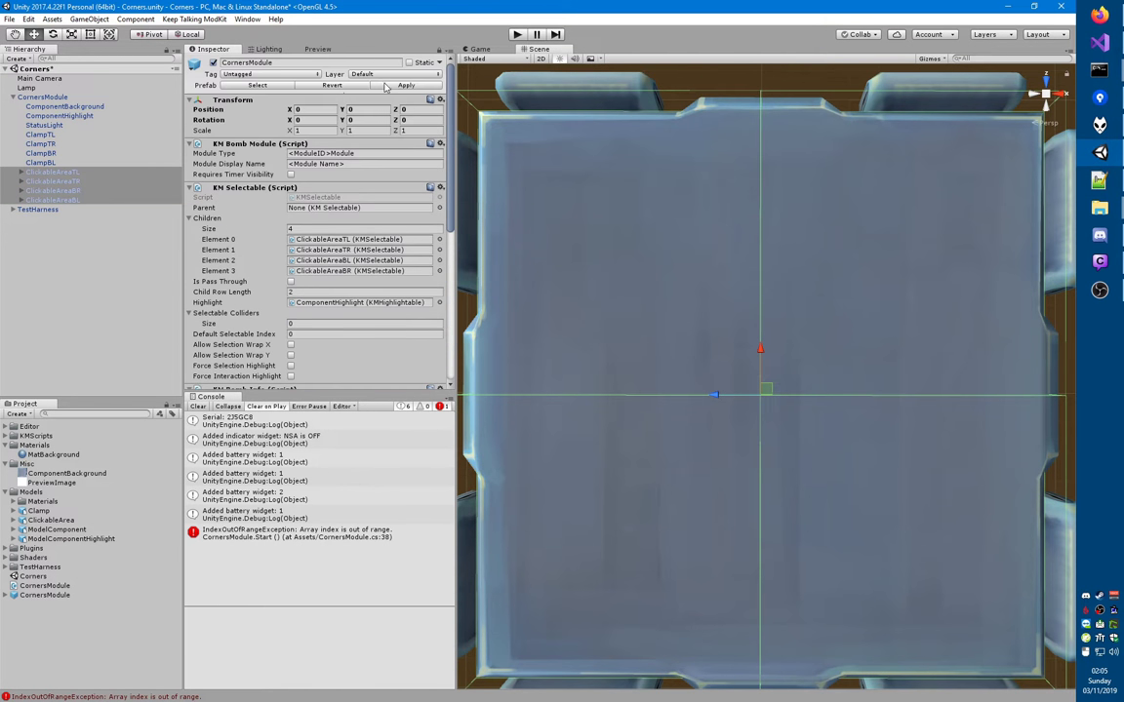
key("ctrl+s")
left_click(74, 155)
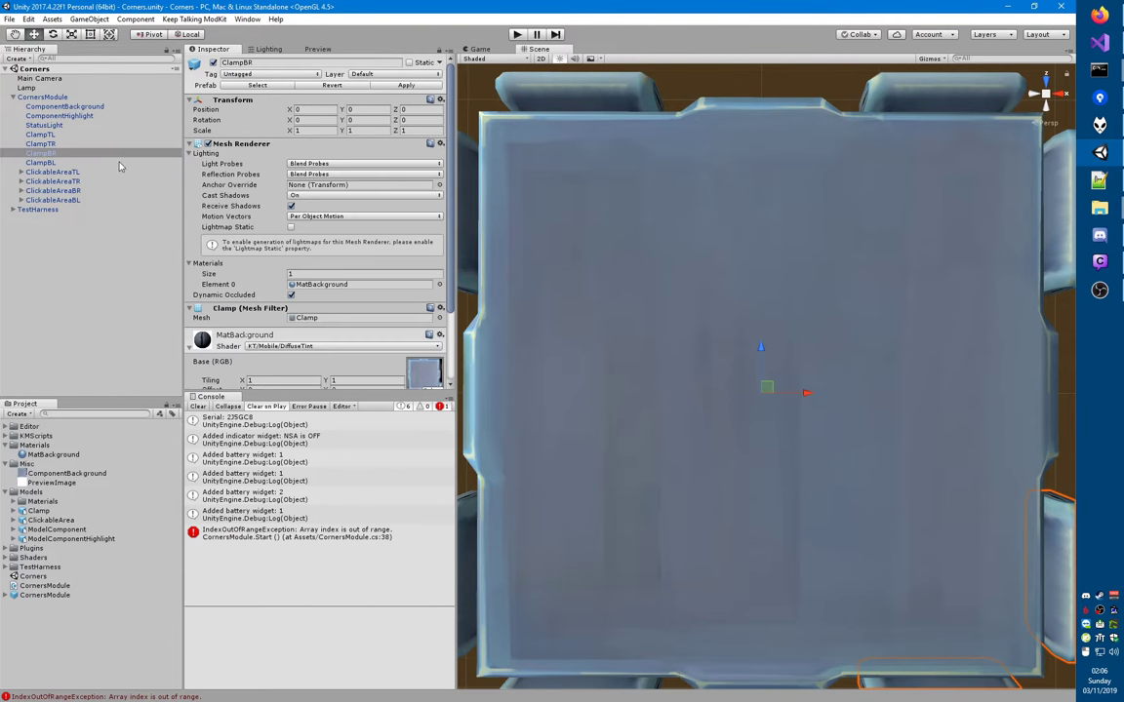
left_click(91, 173)
key("ctrl+p")
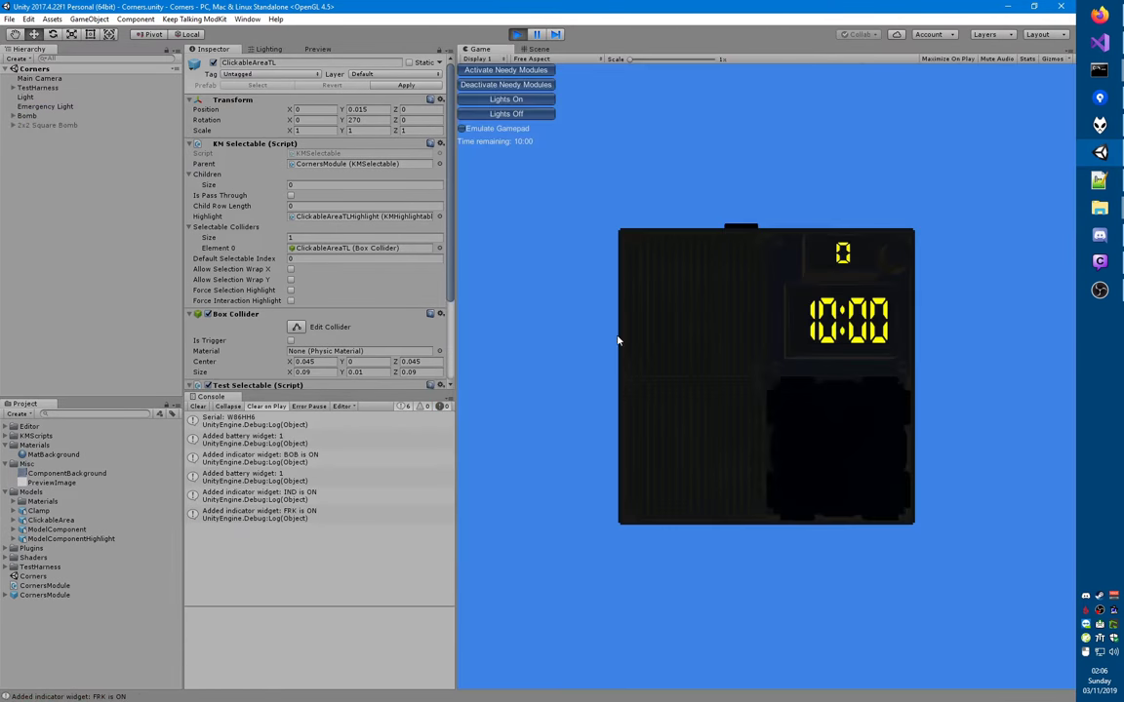
- Test the Corners module in the running scene by activating its TL, TR, BR and BL corners in turn, and stop the scene
left_click(886, 447)
left_click(694, 305)
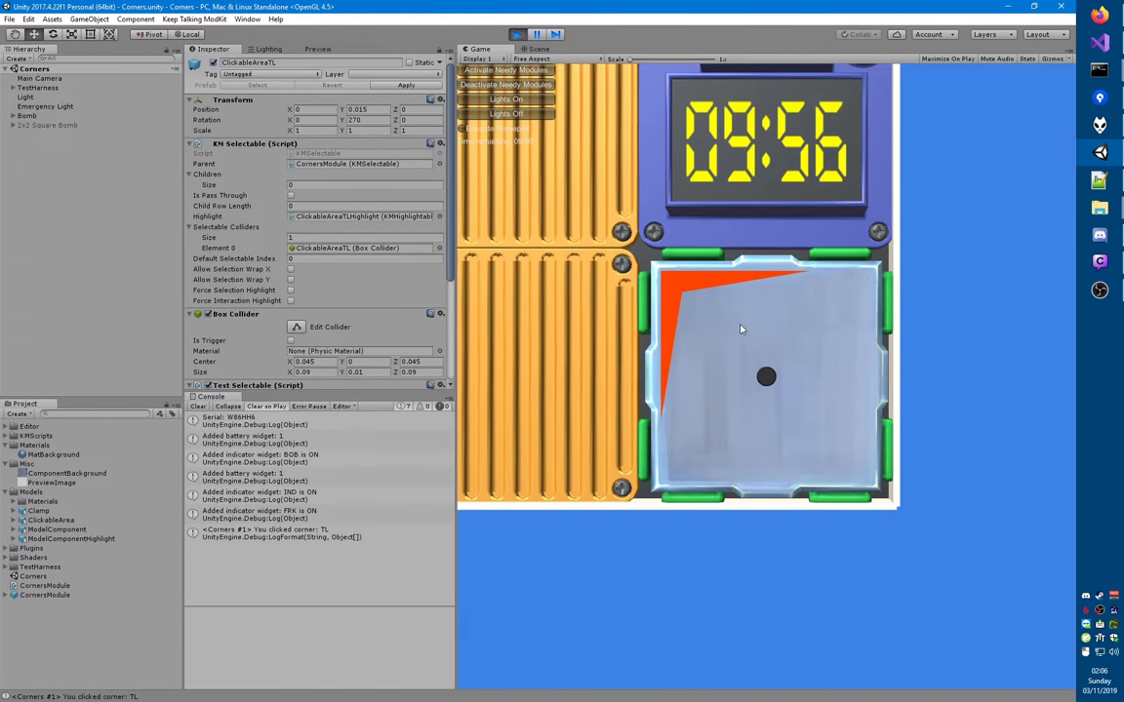
left_click(829, 332)
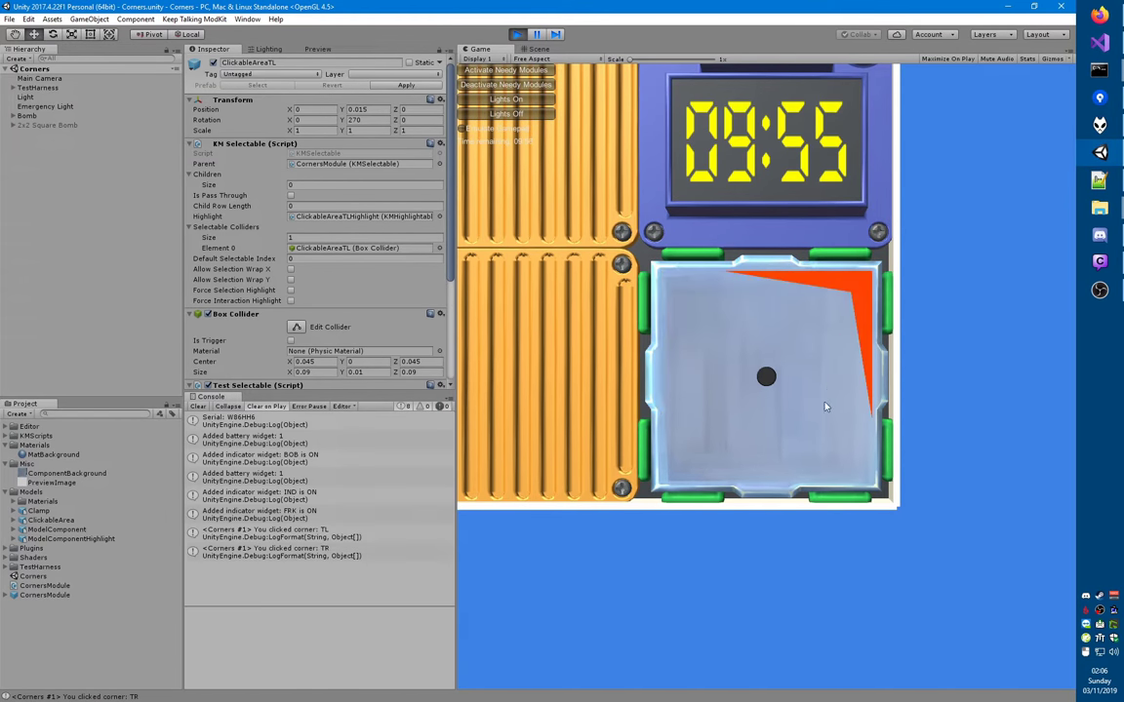
left_click(822, 444)
left_click(686, 454)
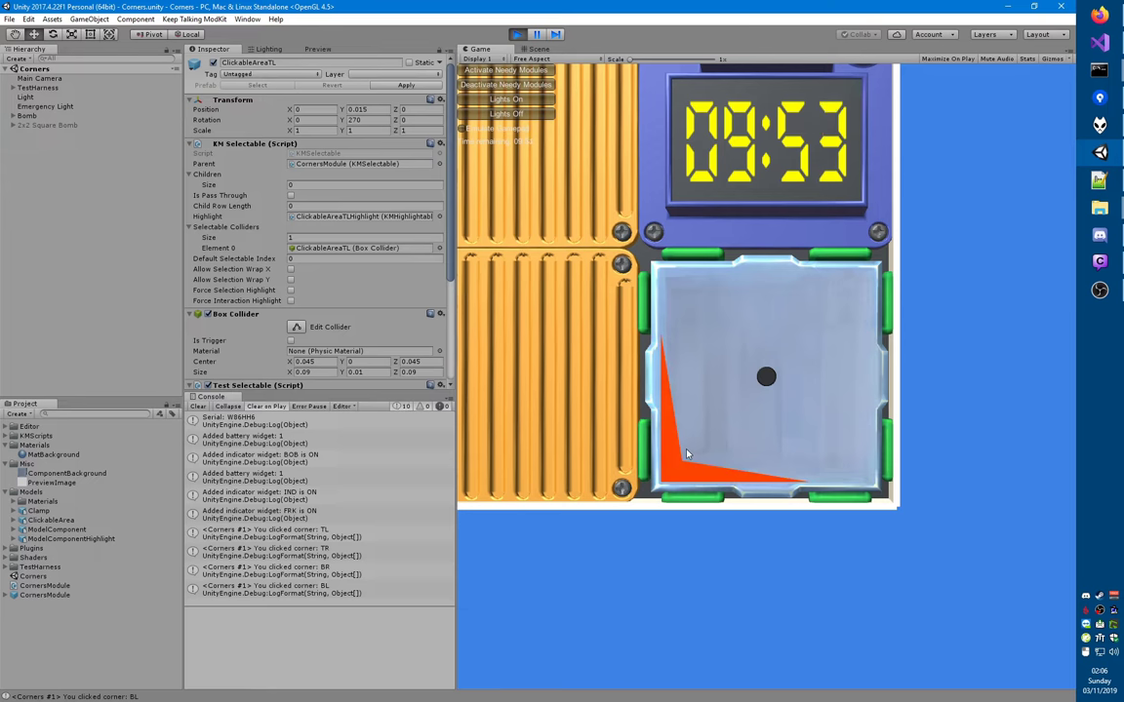
key("ctrl+p")
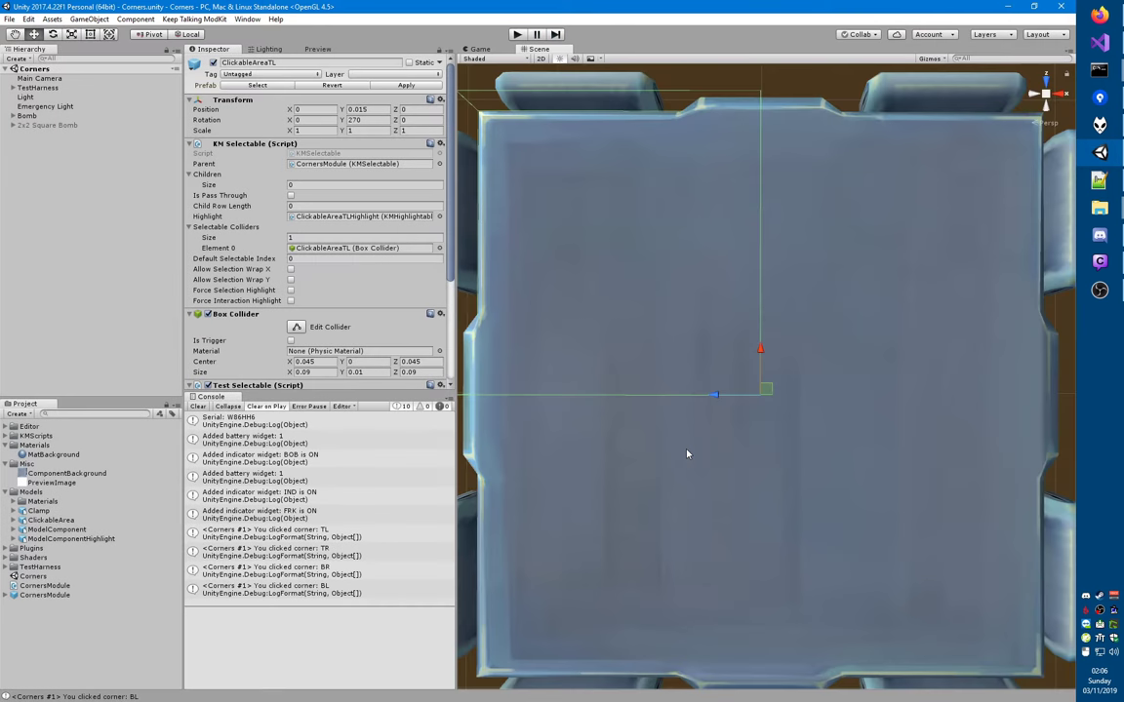
- Switch to Notepad++ and examine the path shape and its rotation by sq.corner in the flowchart code of Corners.html
key("alt+Tab")
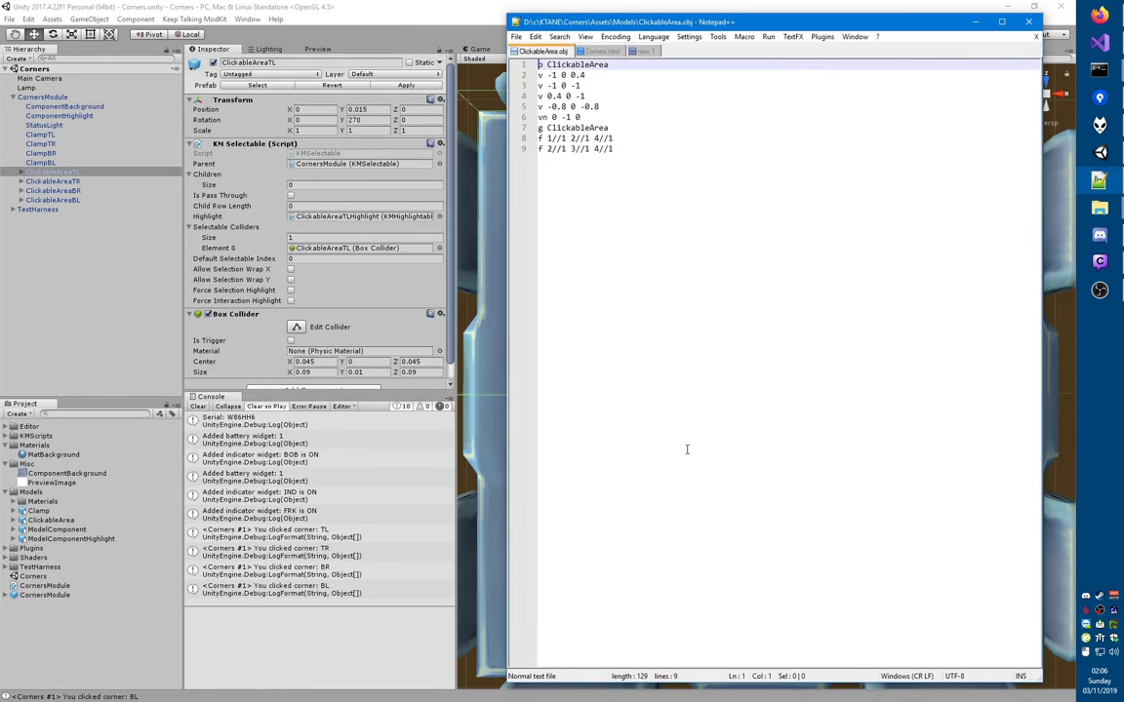
key("ctrl+Tab")
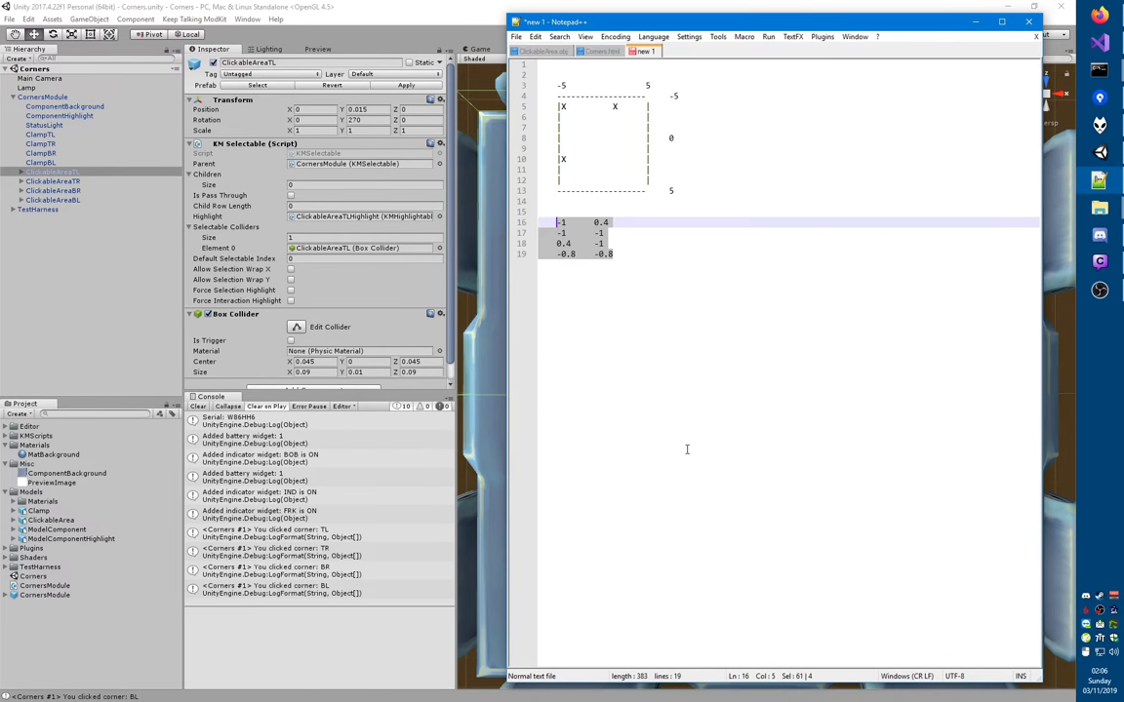
key("ctrl+Tab")
key("ctrl+Tab")
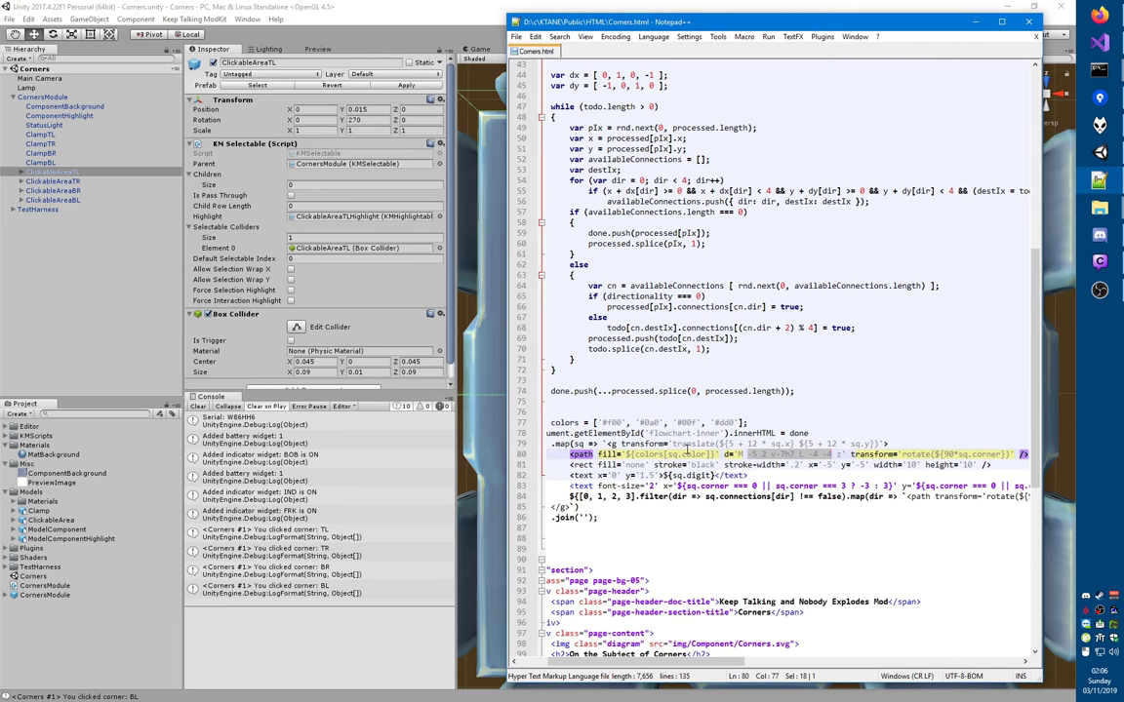
left_click(793, 456)
left_click_drag(740, 455, 846, 455)
left_click_drag(934, 455, 1000, 454)
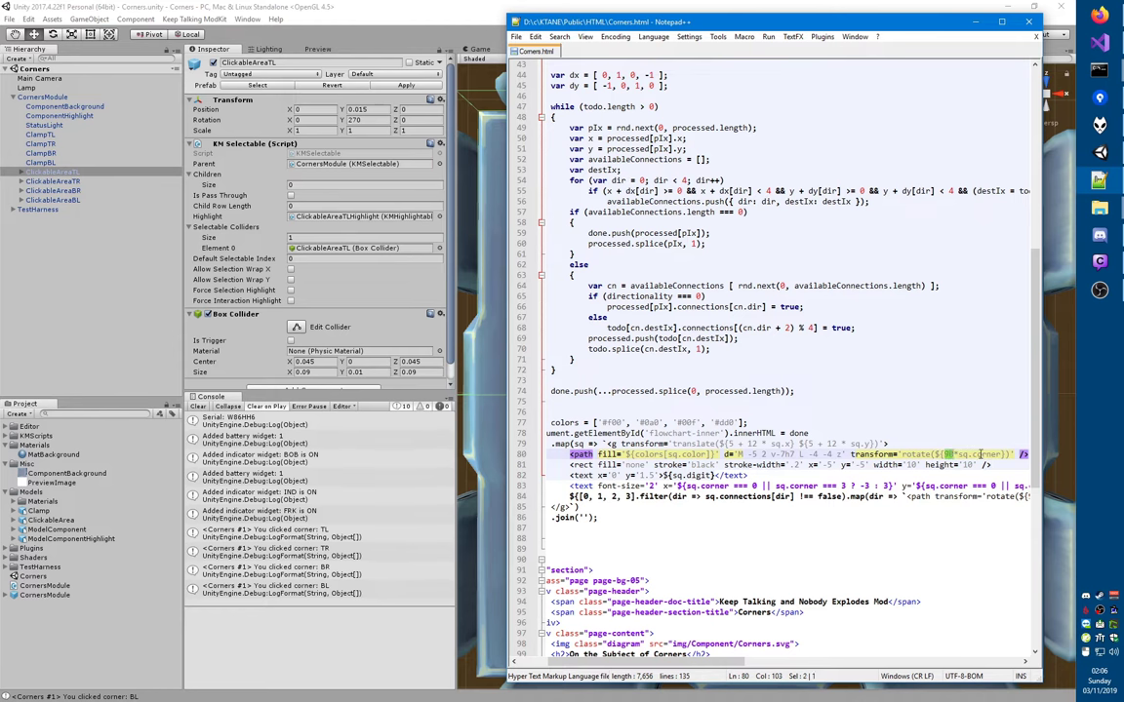
double_click(983, 455)
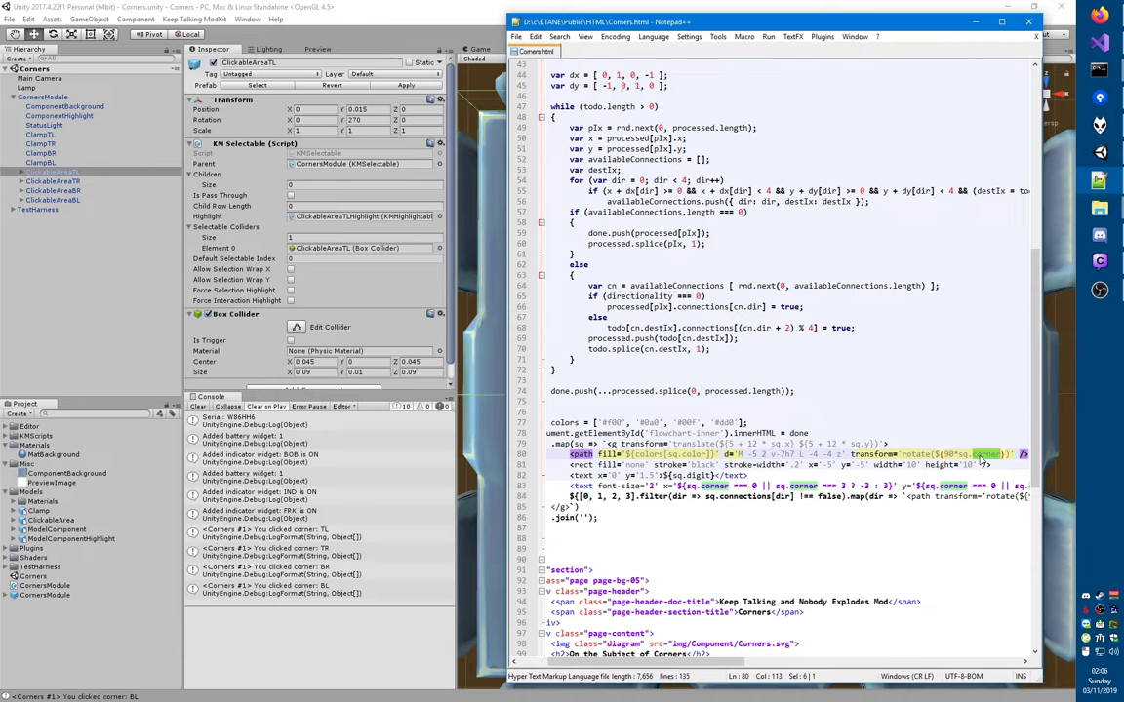
key("Home")
key("Home")
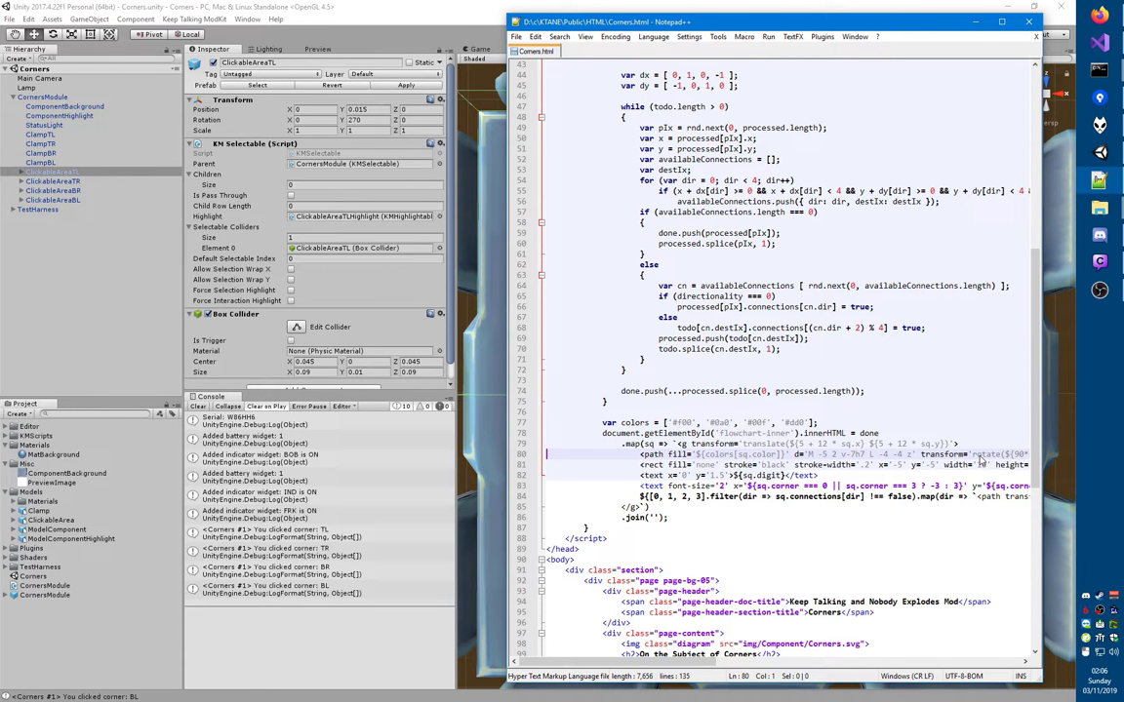
- Switch to the Corners manual page in Firefox and load it with rule seed 2 by appending #2 to the address
key("alt+Tab")
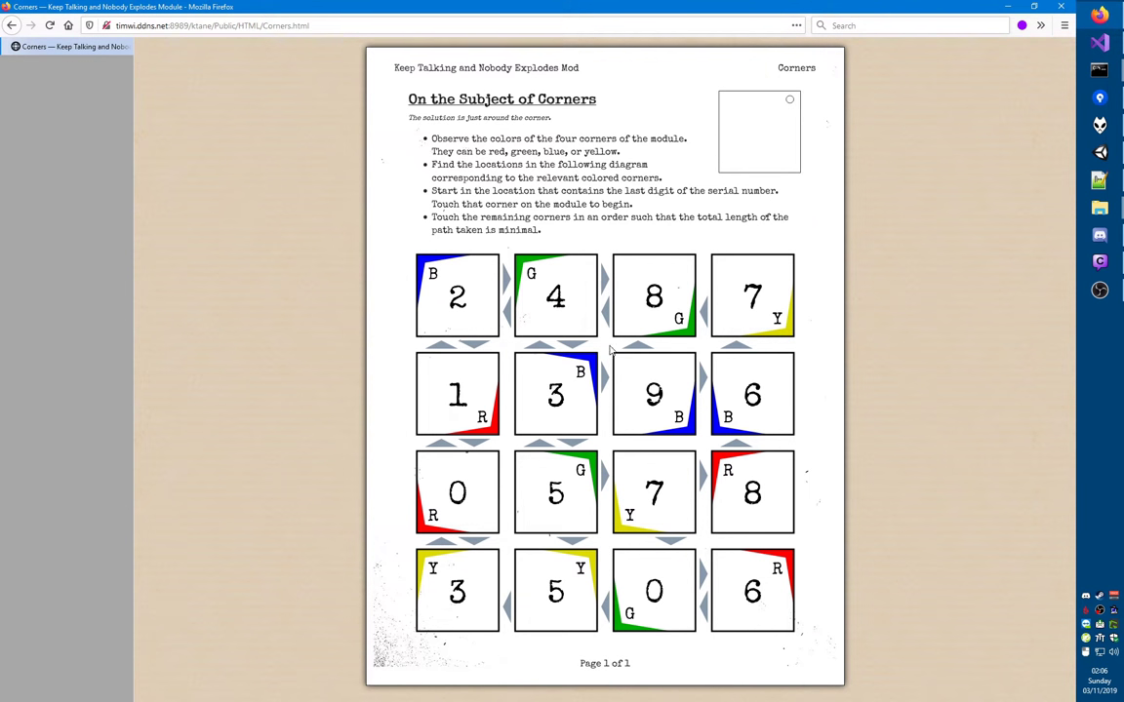
key("ctrl+l")
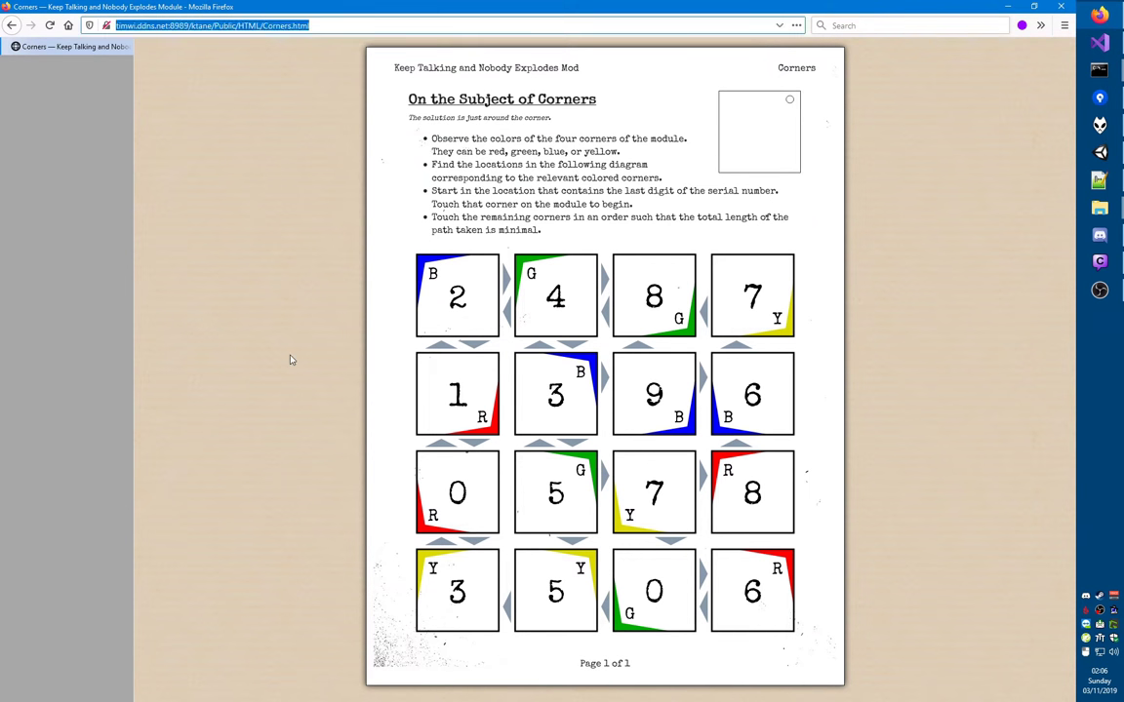
key("End")
type("#2")
key("Return")
key("ctrl+l")
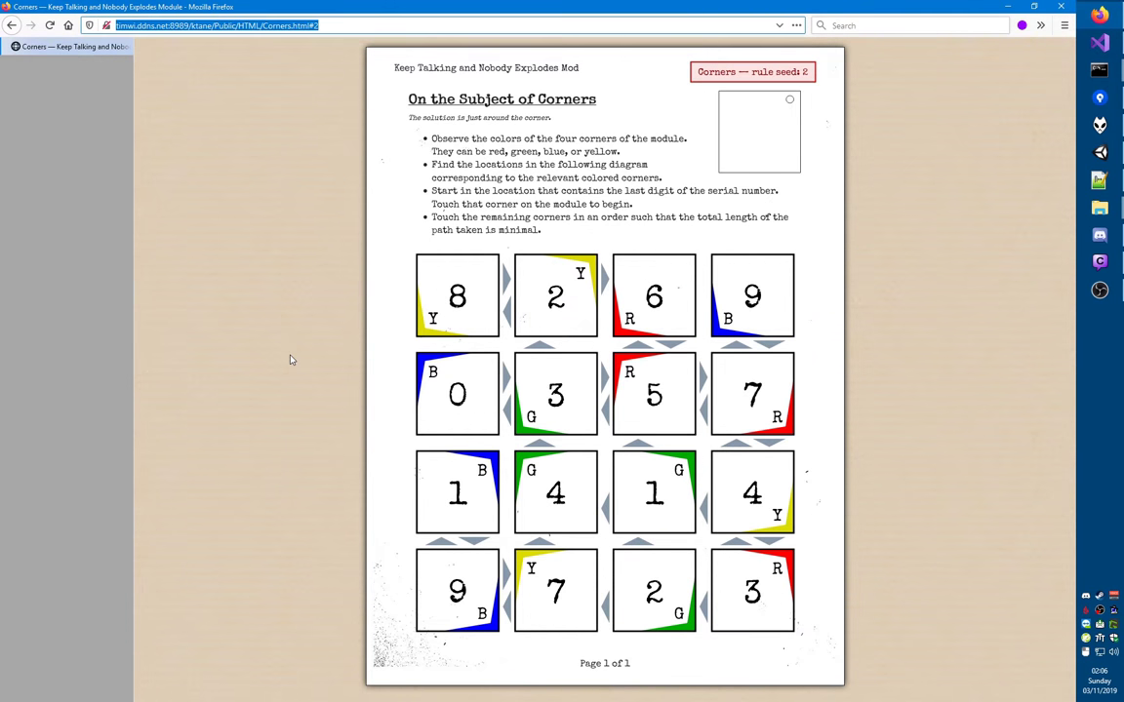
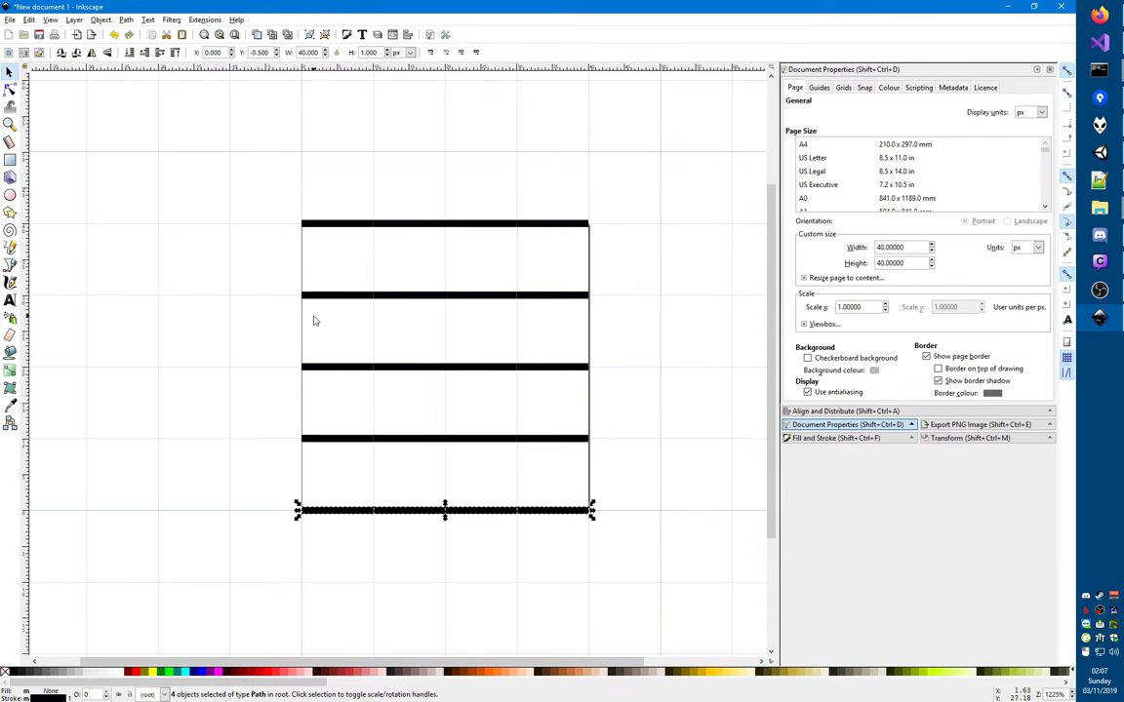
- Draw a vertical line segment 10 px long on the left edge of the grid's top row
key("Escape")
key("b")
left_click(303, 225)
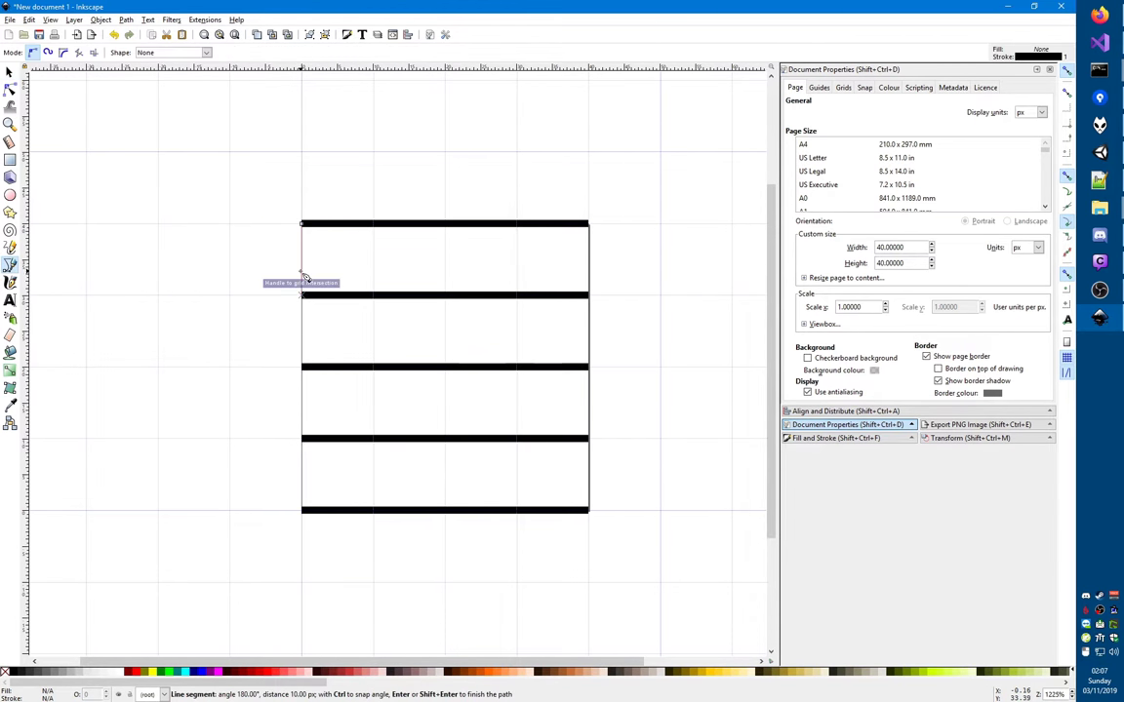
double_click(302, 295)
key("s")
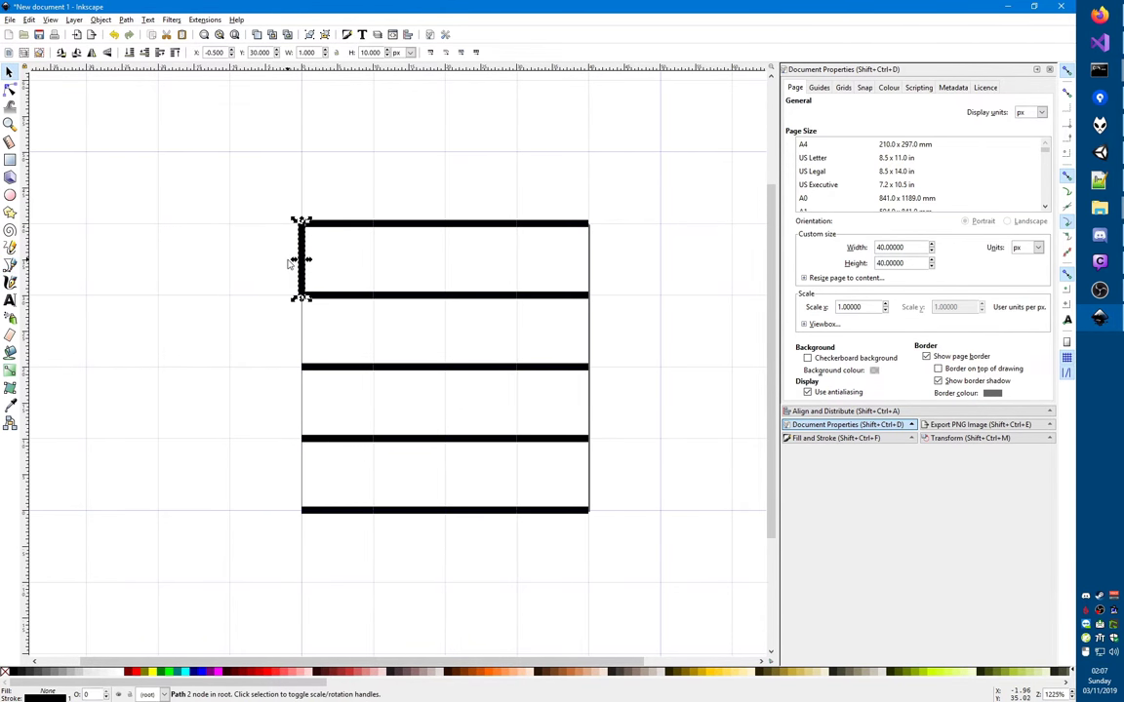
- Duplicate the vertical segment three times downwards so the segments cover the whole left edge of the grid
key("ctrl+d")
key("Down")
key("Down")
key("Down")
key("ctrl+d")
key("Down")
key("Down")
key("Down")
key("Down")
key("Down")
key("ctrl+d")
key("Down")
key("Down")
key("Down")
key("Down")
key("Down")
- Duplicate the column of four vertical segments rightwards in 10 px intervals onto the remaining four vertical grid lines
left_click_drag(247, 127, 357, 589)
key("Right")
key("Right")
key("Right")
key("Right")
key("Right")
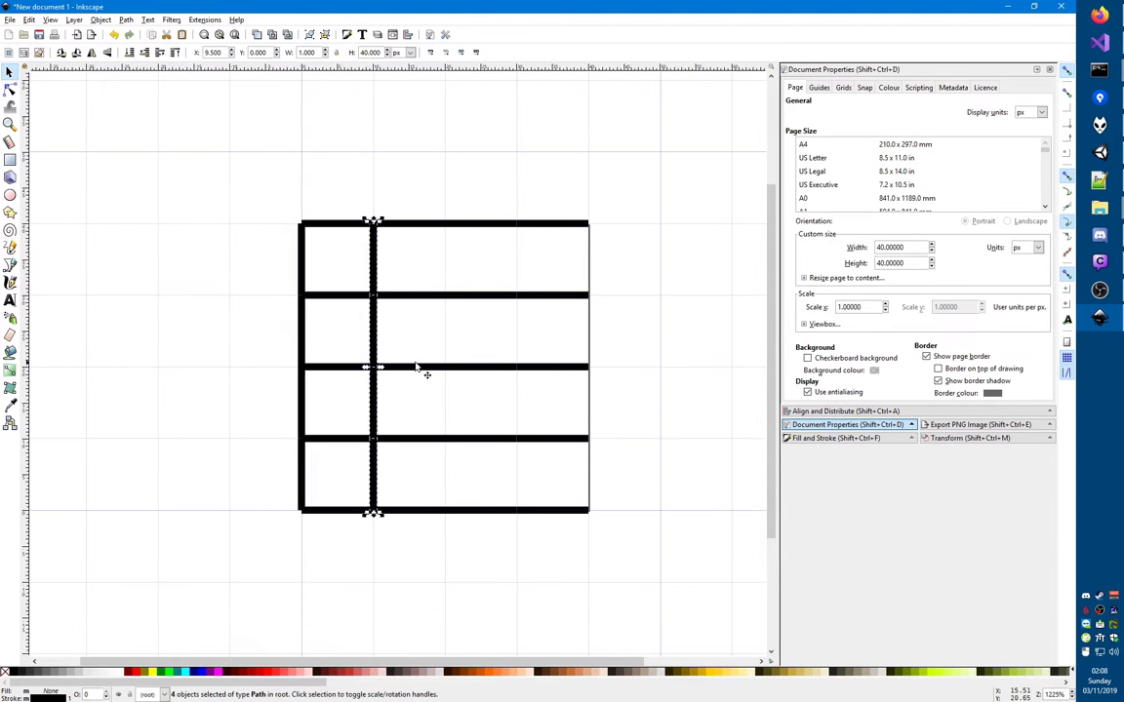
key("ctrl+d")
key("Right")
key("Right")
key("Right")
key("Right")
key("Right")
key("ctrl+d")
key("Right")
key("Right")
key("Right")
key("Right")
key("Right")
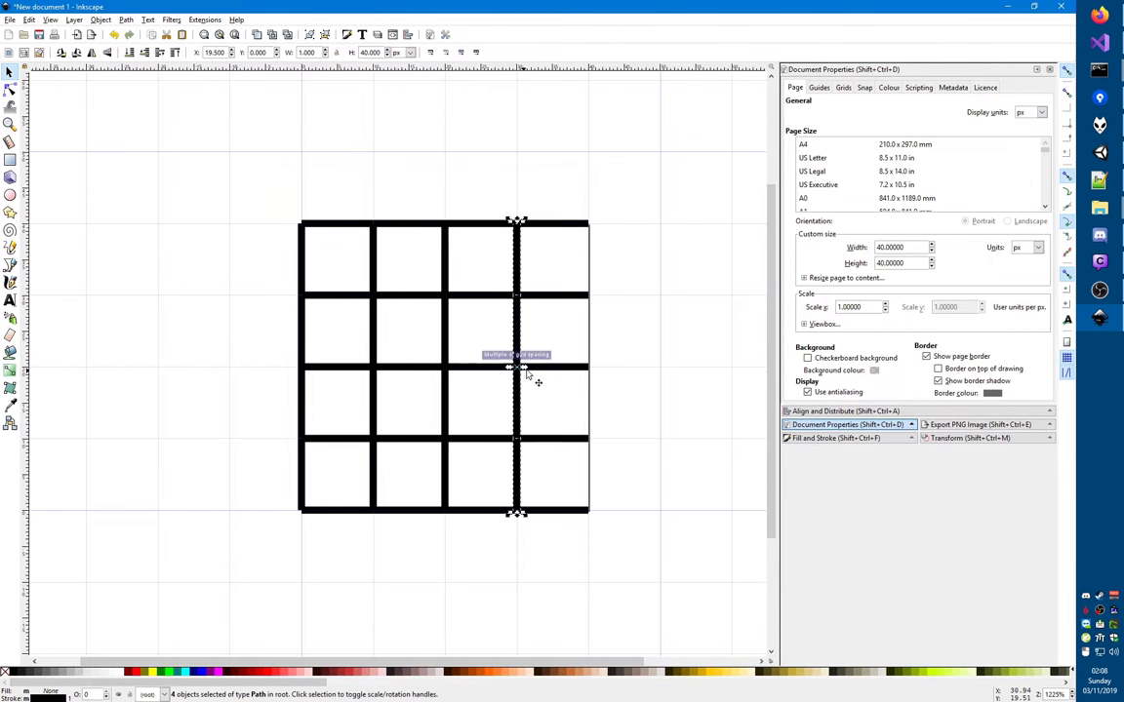
key("ctrl+d")
key("Right")
key("Right")
key("Right")
key("Right")
key("Right")
left_click(662, 319)
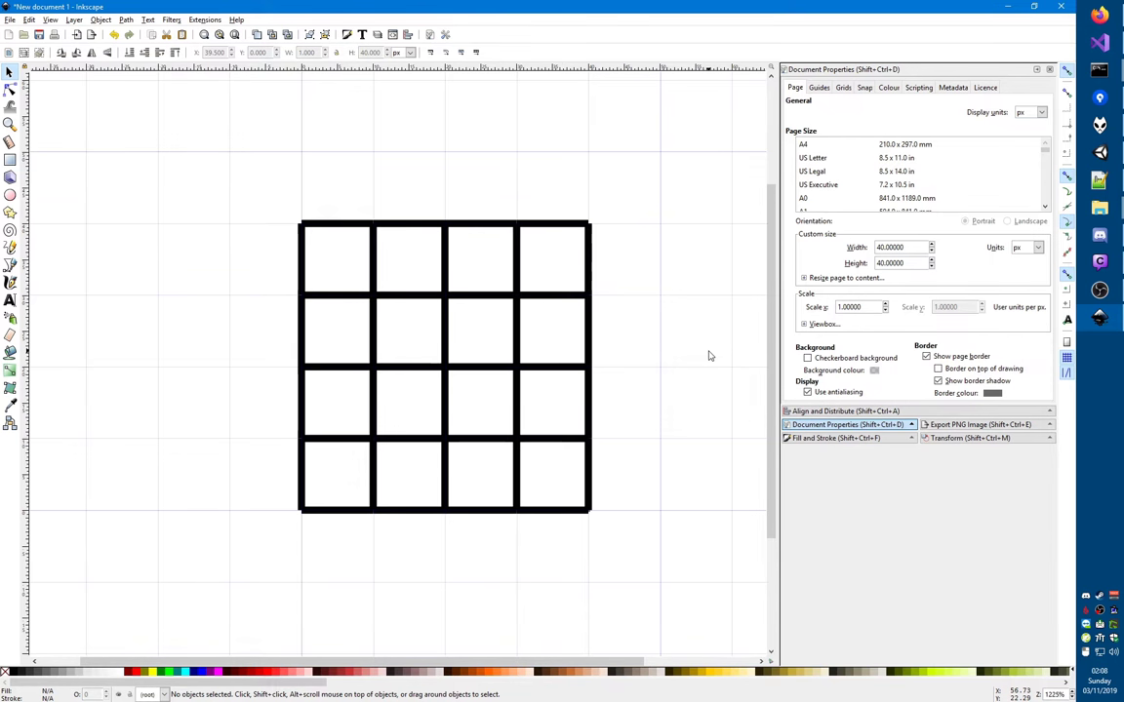
- Draw a 10 × 10 px rectangle over the grid's top-left cell
key("shift")
key("shift+F6")
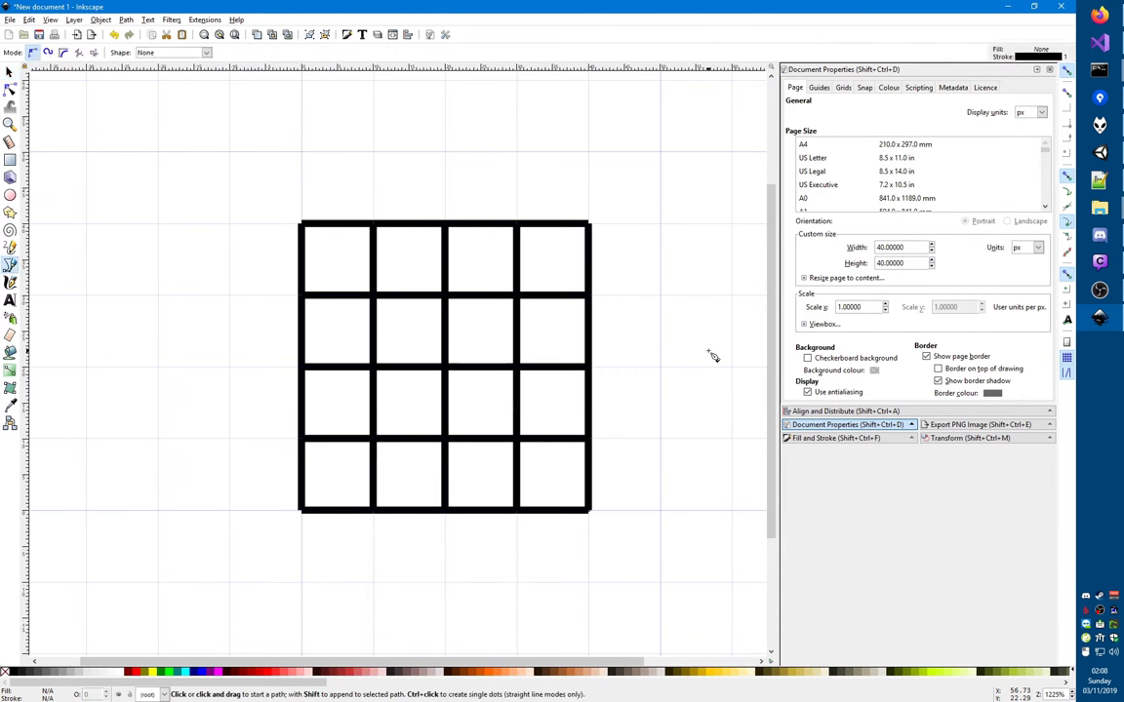
key("F6")
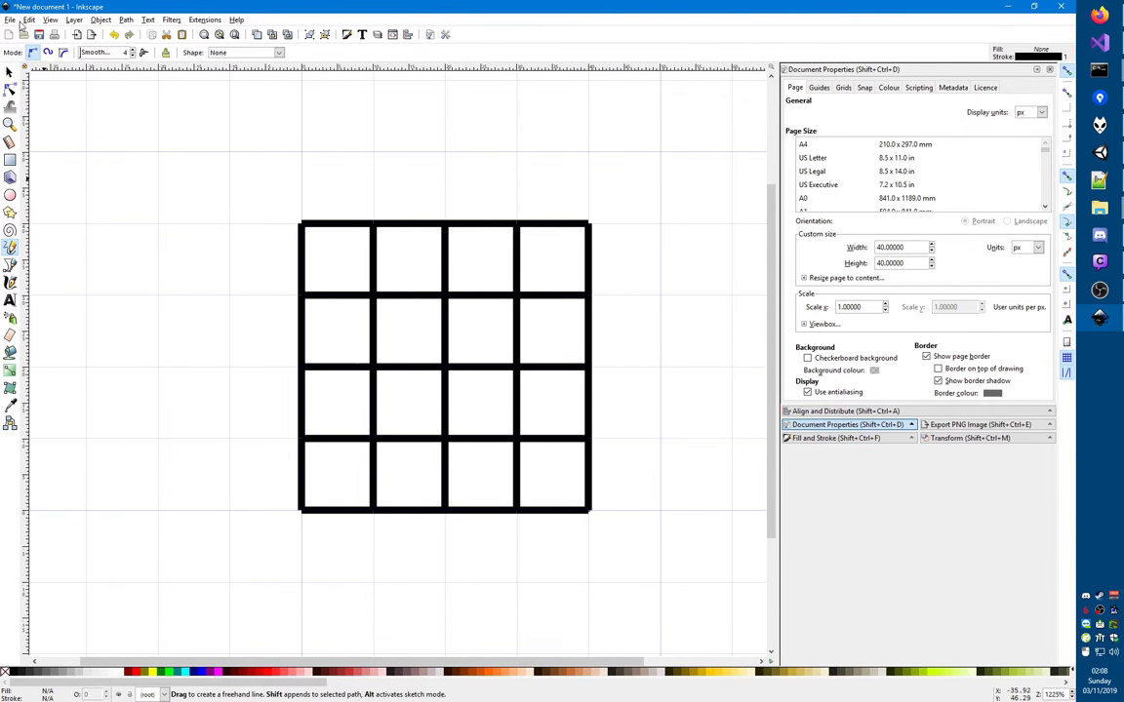
left_click(10, 159)
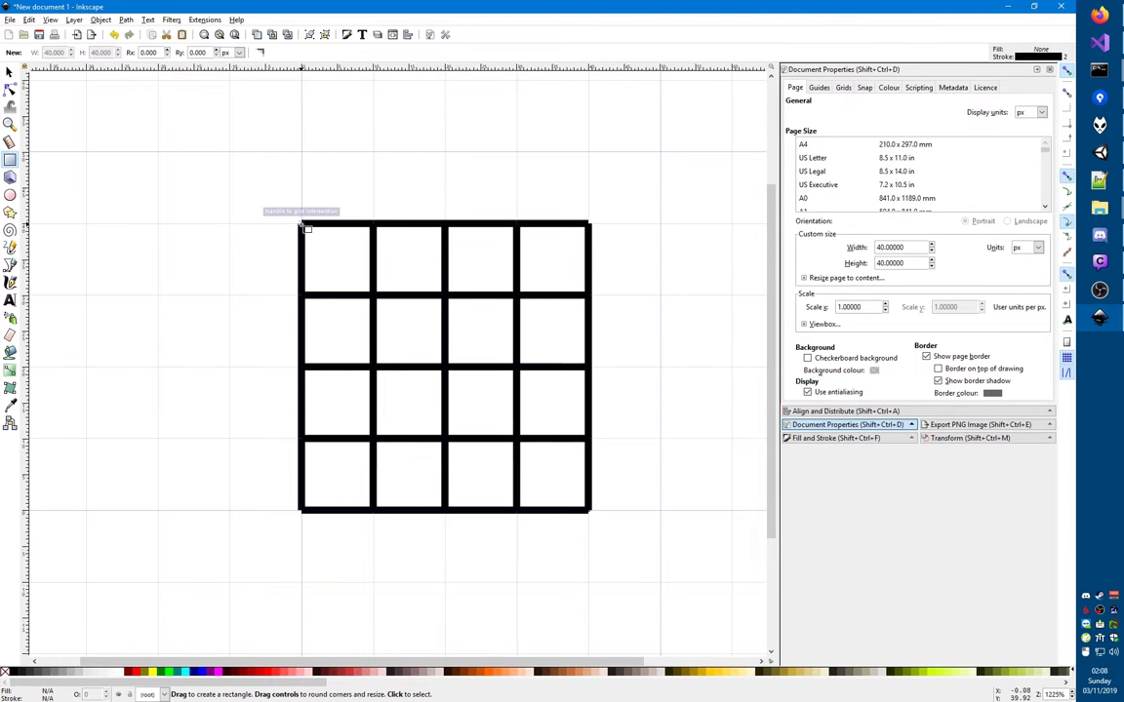
mouse_move(298, 220)
left_mouse_down()
mouse_move(388, 301)
mouse_move(380, 298)
left_mouse_up()
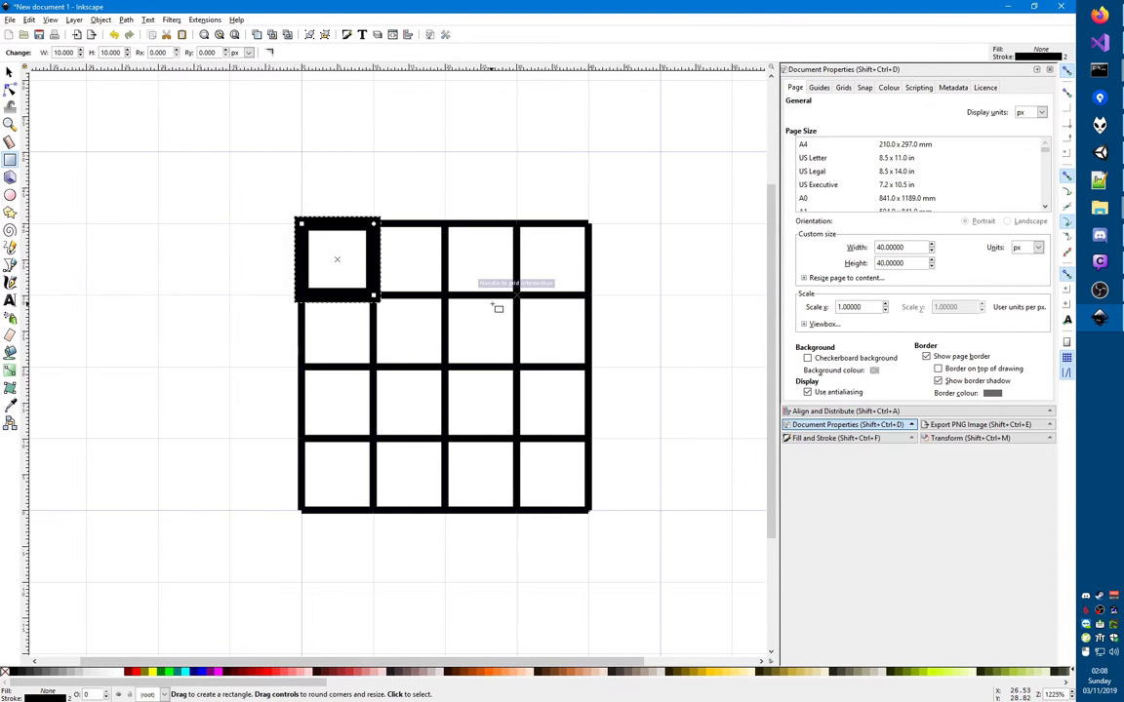
- Give the square a flat colour fill and remove its stroke
key("ctrl+shift+f")
left_click(813, 108)
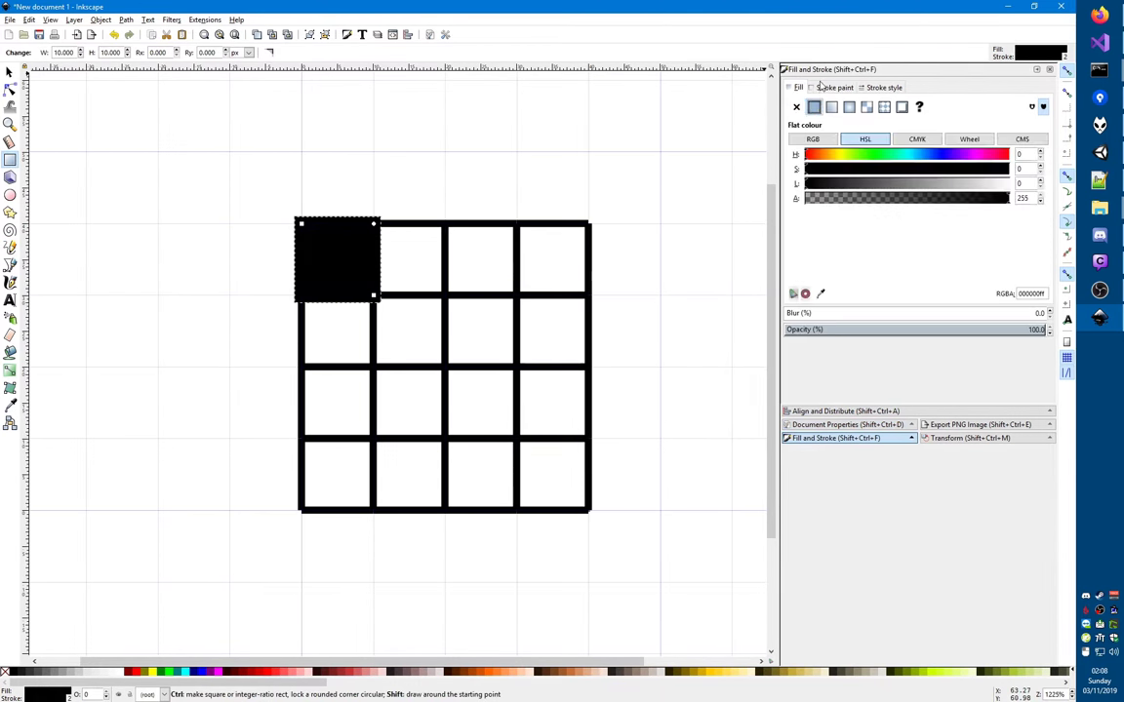
left_click(834, 87)
left_click(796, 108)
left_click(798, 86)
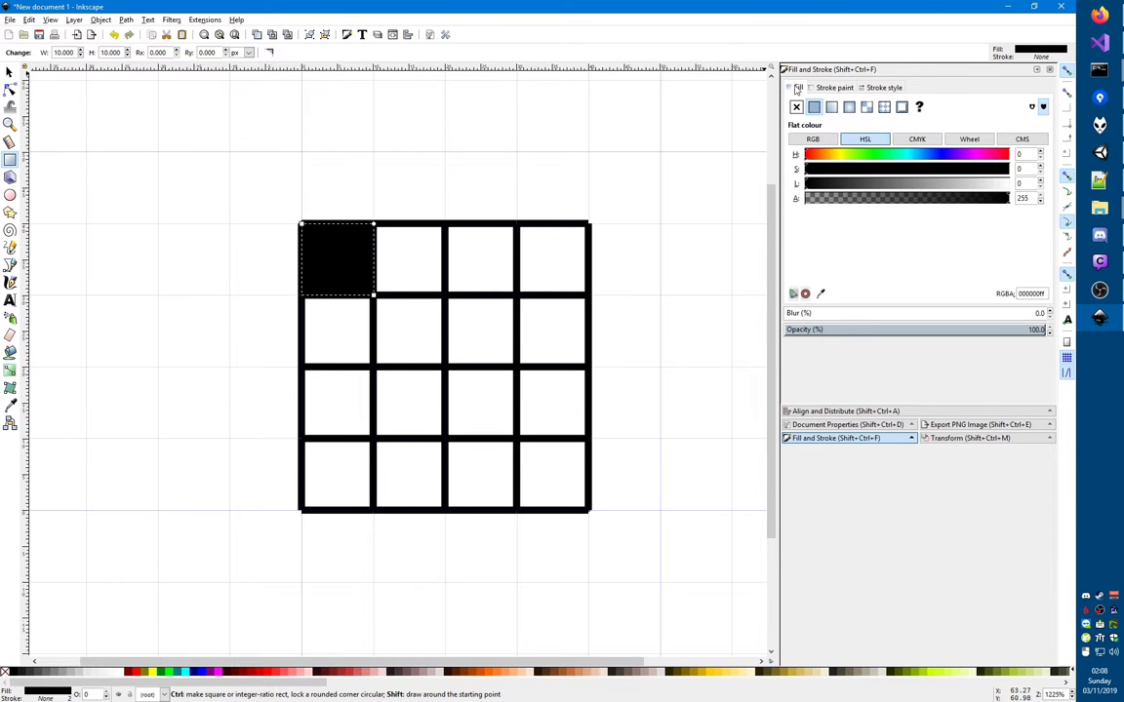
- Set the square's fill to red with hue 0, saturation 196 and lightness 134
left_click(835, 162)
left_click(805, 158)
left_click(906, 171)
left_click(906, 184)
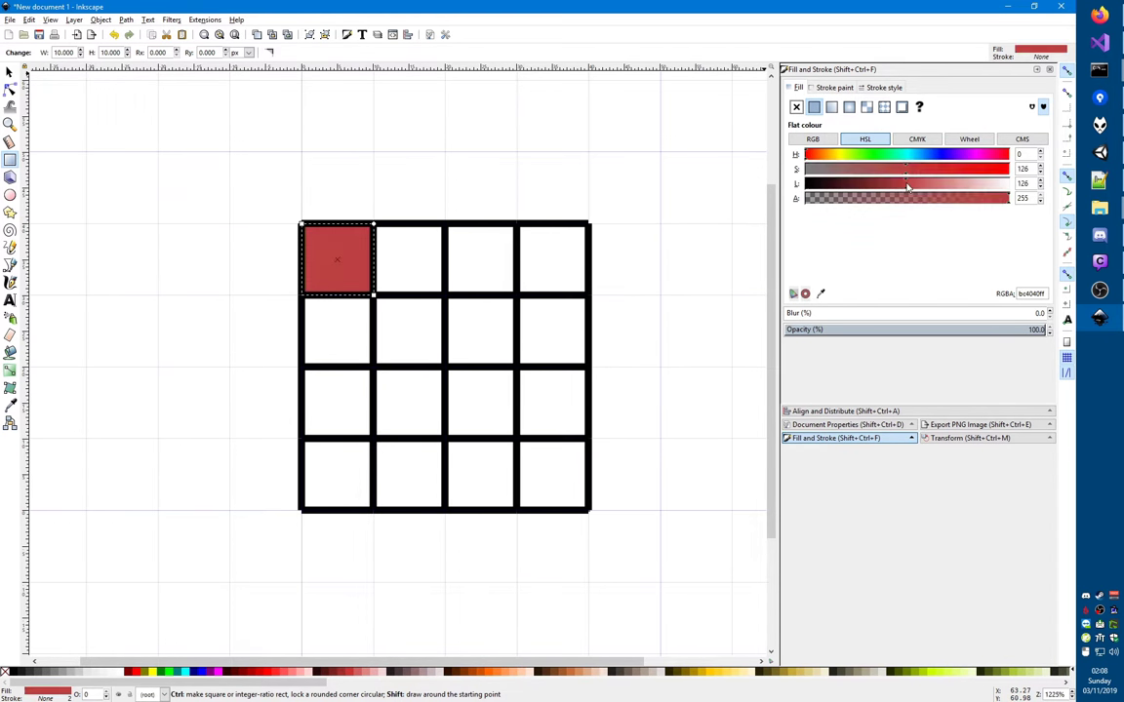
left_click(963, 169)
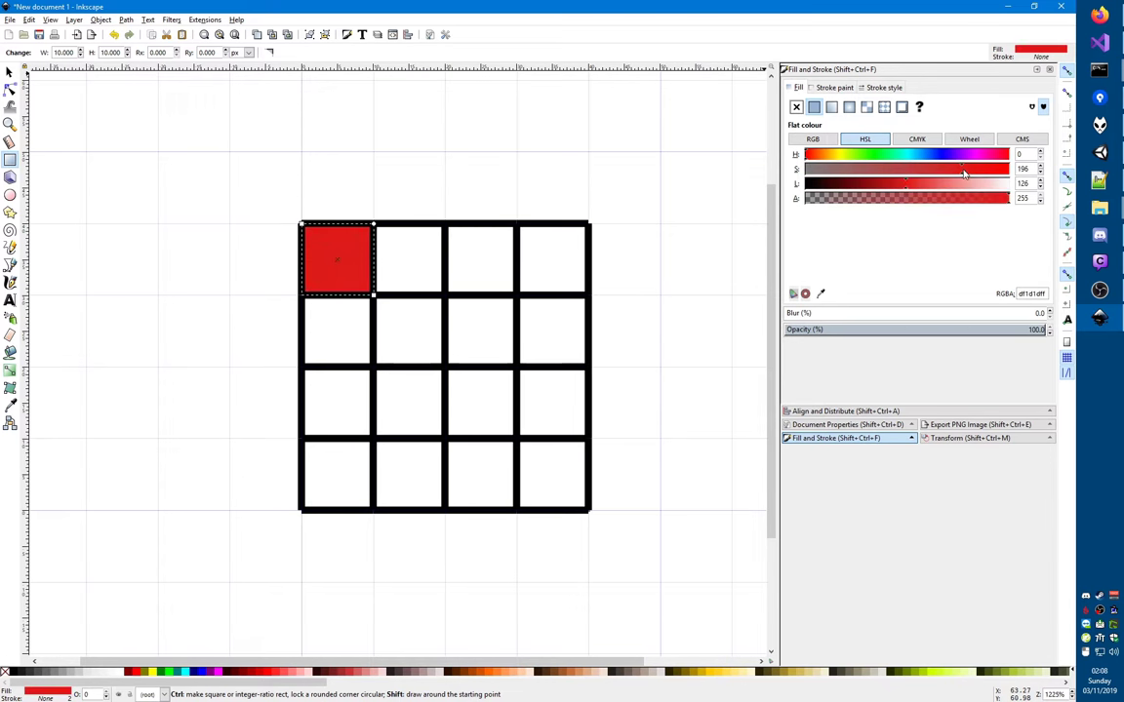
left_click(912, 184)
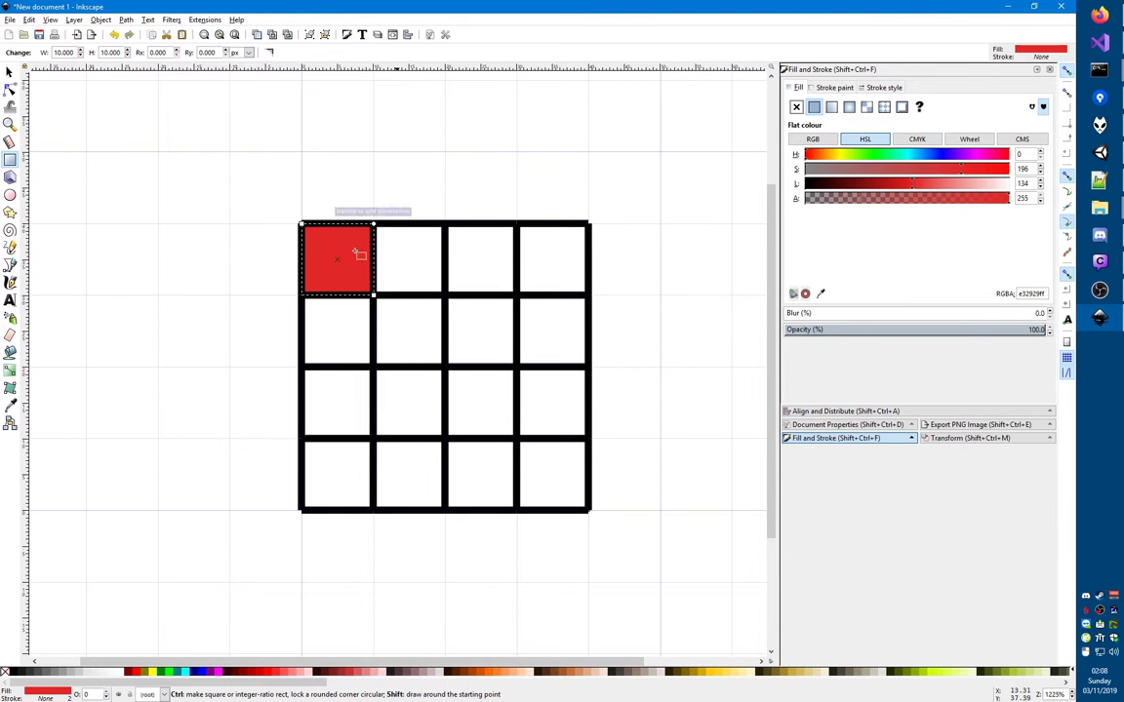
- Copy the red square into the other three cells of the grid's top row
key("s")
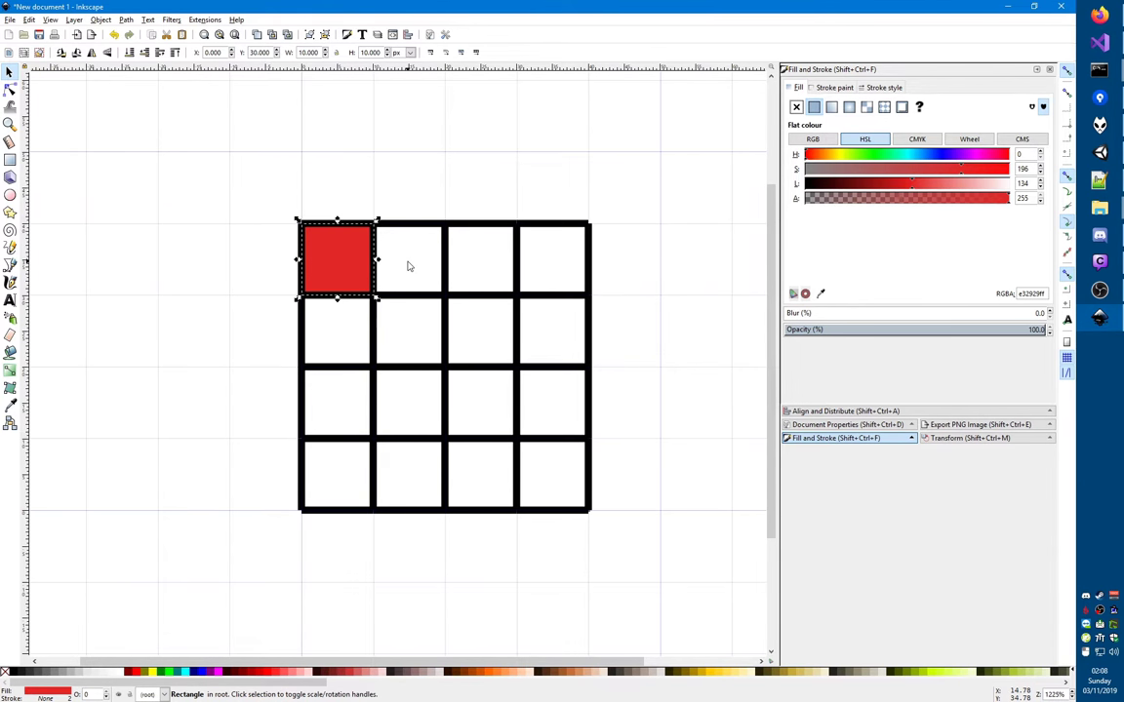
key("ctrl+v")
key("ctrl+v")
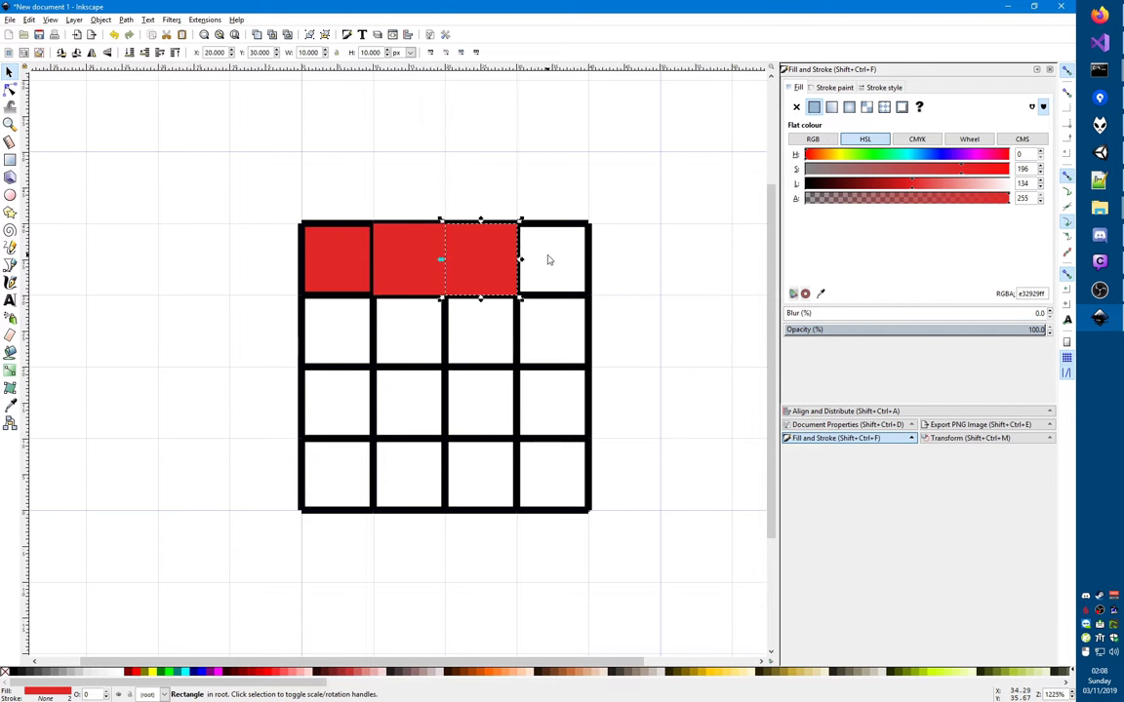
key("ctrl+v")
- Copy the top row's four red squares into each of the three rows below
left_click(474, 264, "shift")
left_click(409, 265, "shift")
left_click(345, 265, "shift")
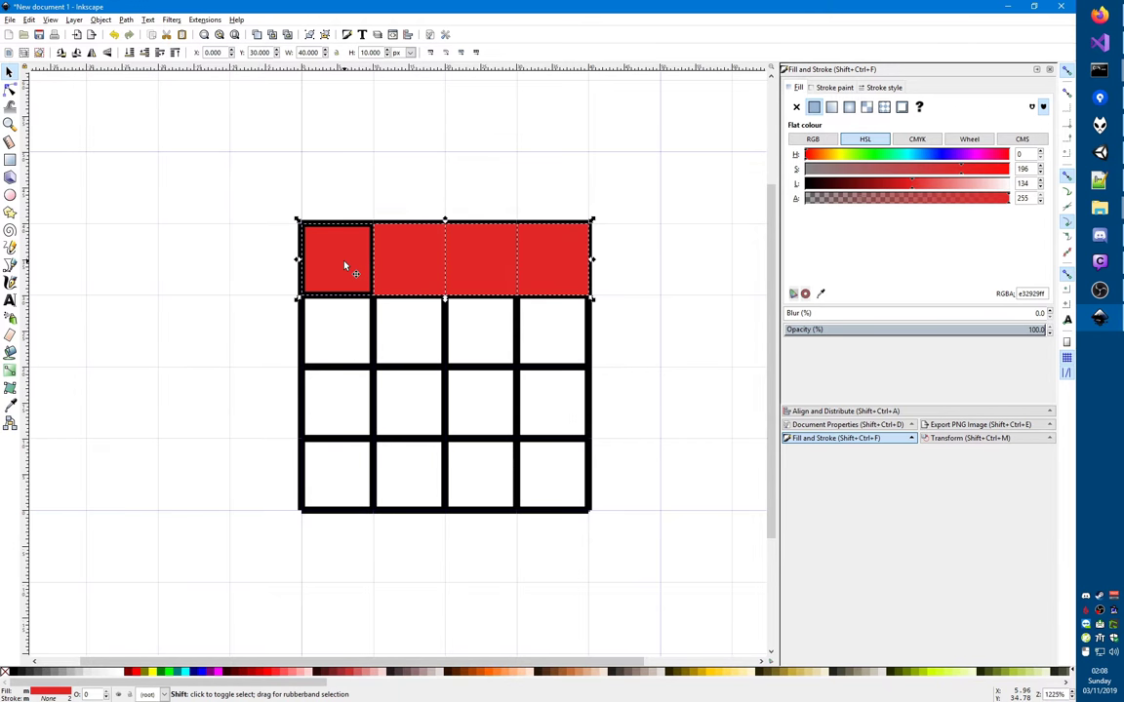
key("ctrl+c")
key("ctrl+v")
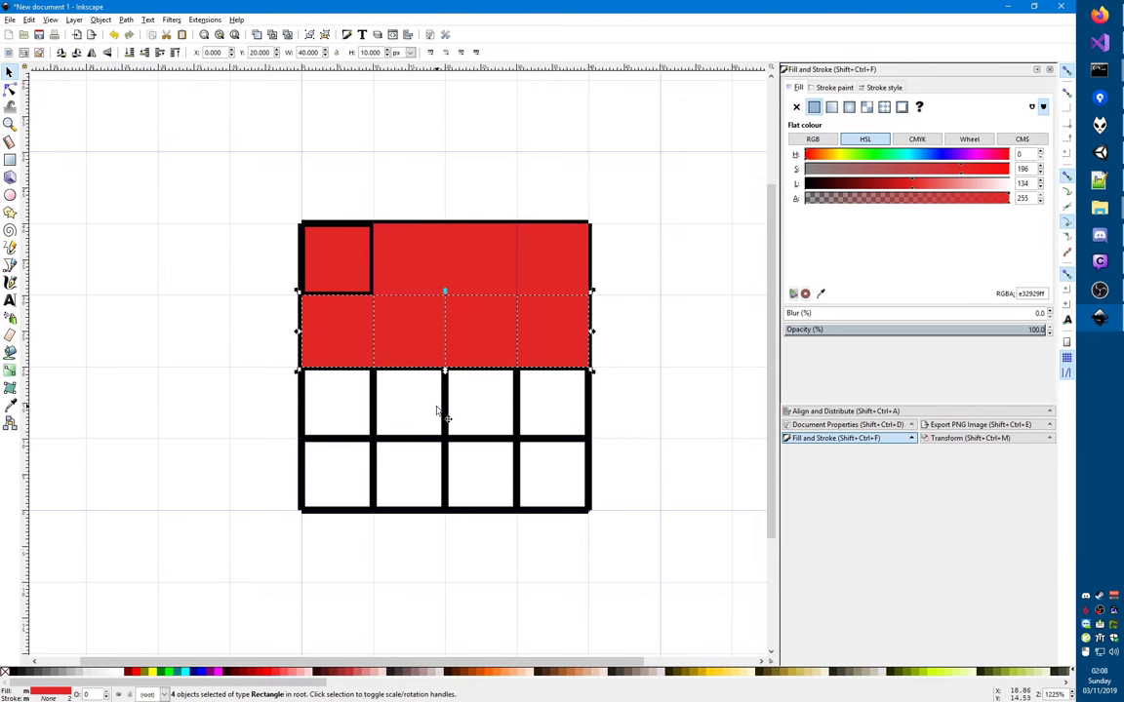
key("ctrl+v")
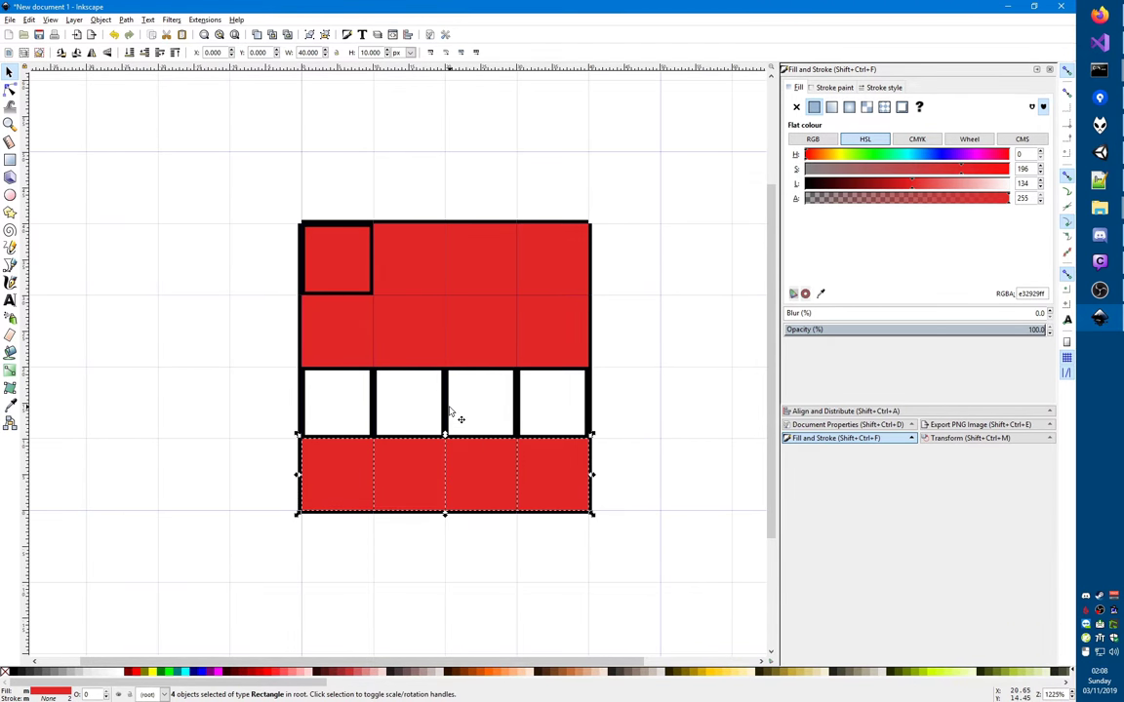
key("ctrl+z")
key("ctrl+v")
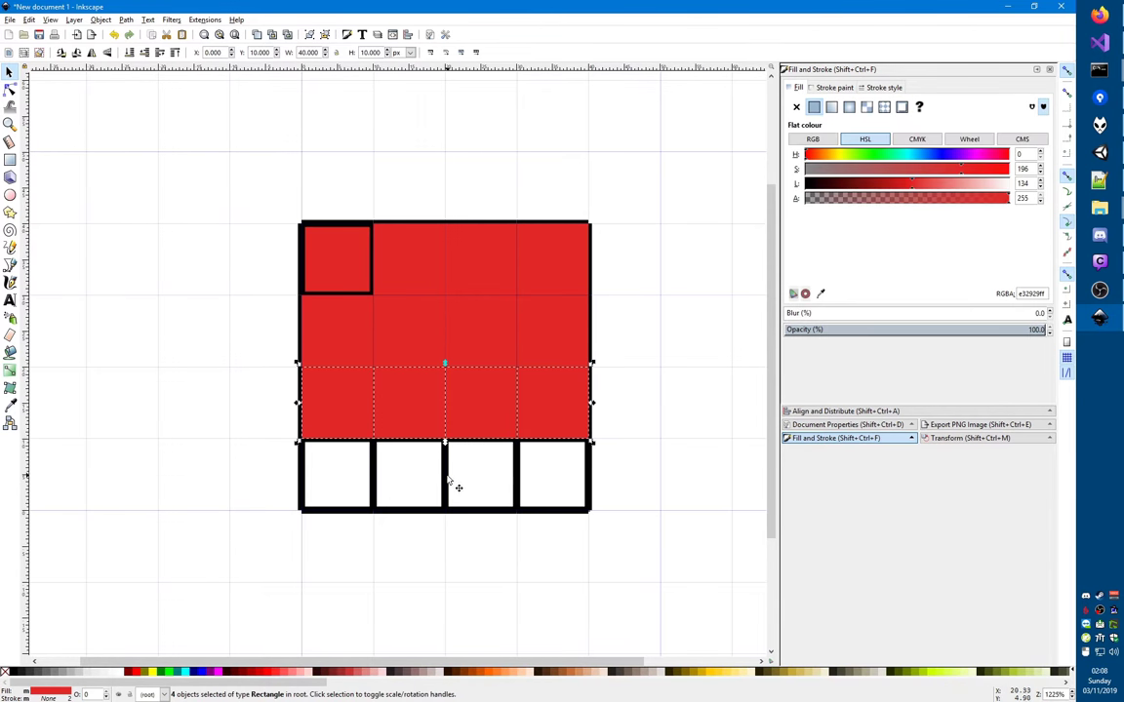
key("ctrl+v")
- Select all sixteen red squares and lower them behind the black grid lines
left_click(506, 408, "shift")
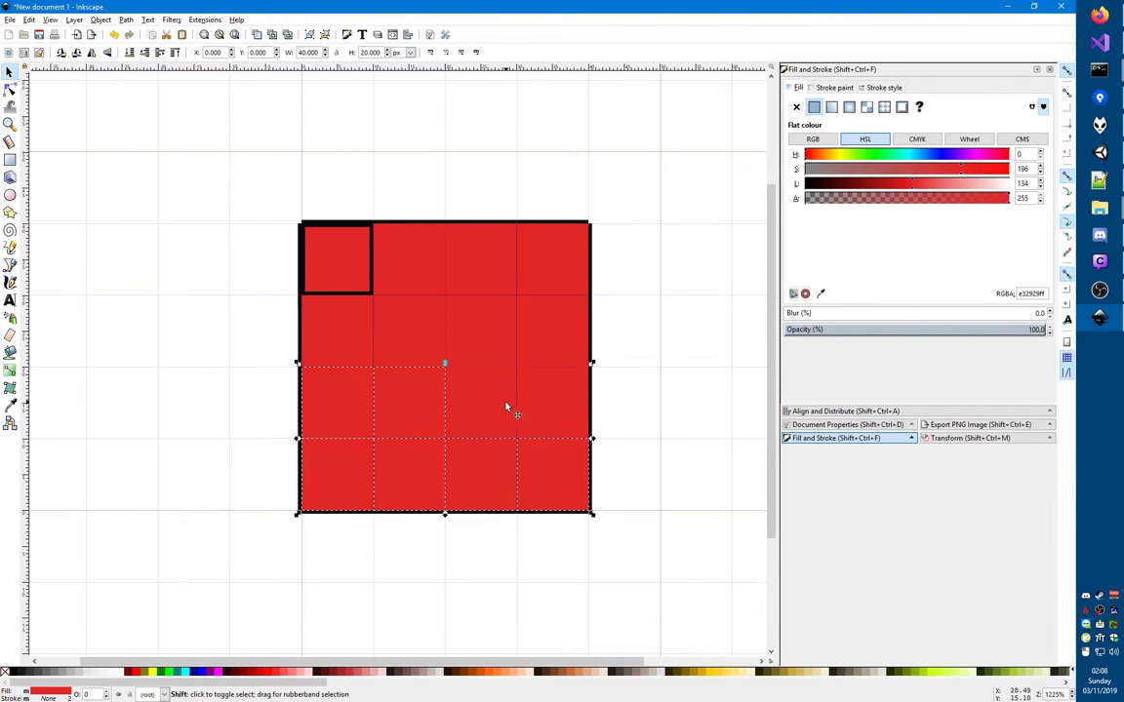
left_click(546, 332, "shift")
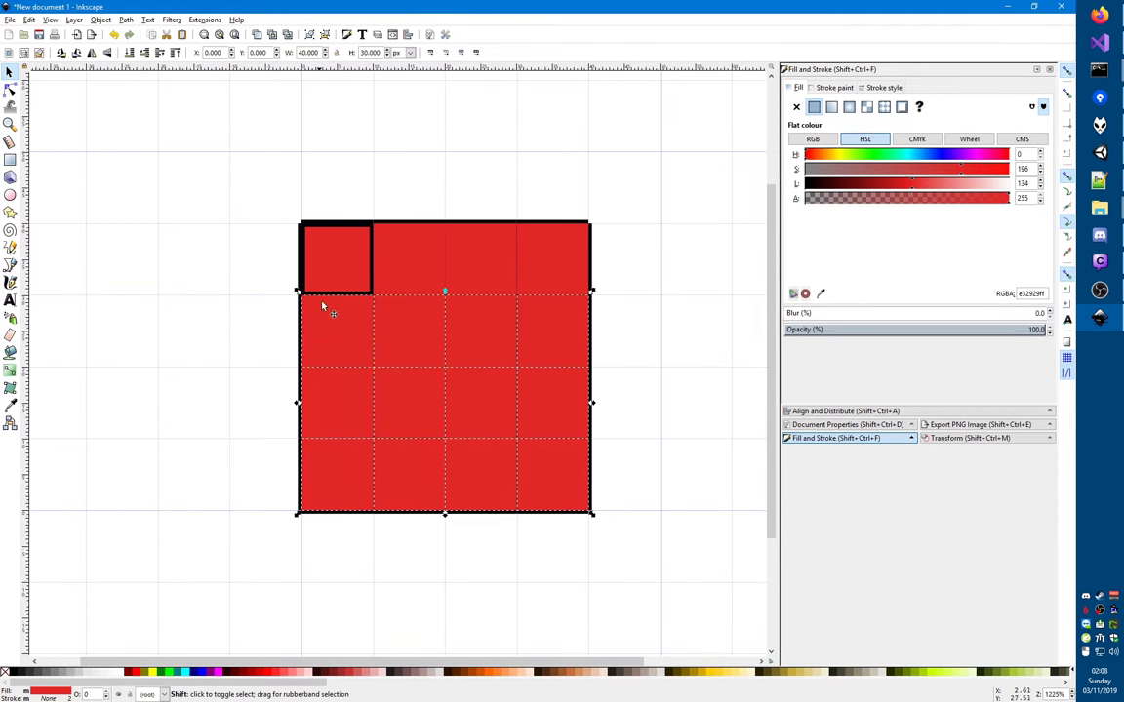
left_click(401, 260, "shift")
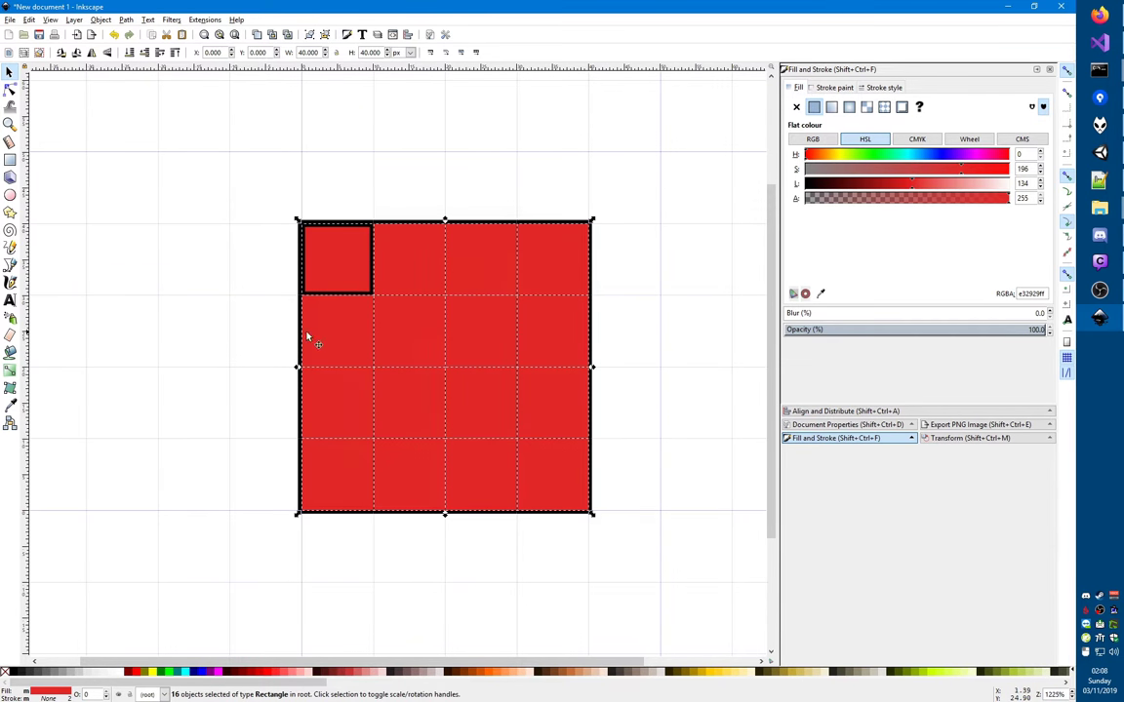
left_click(238, 337)
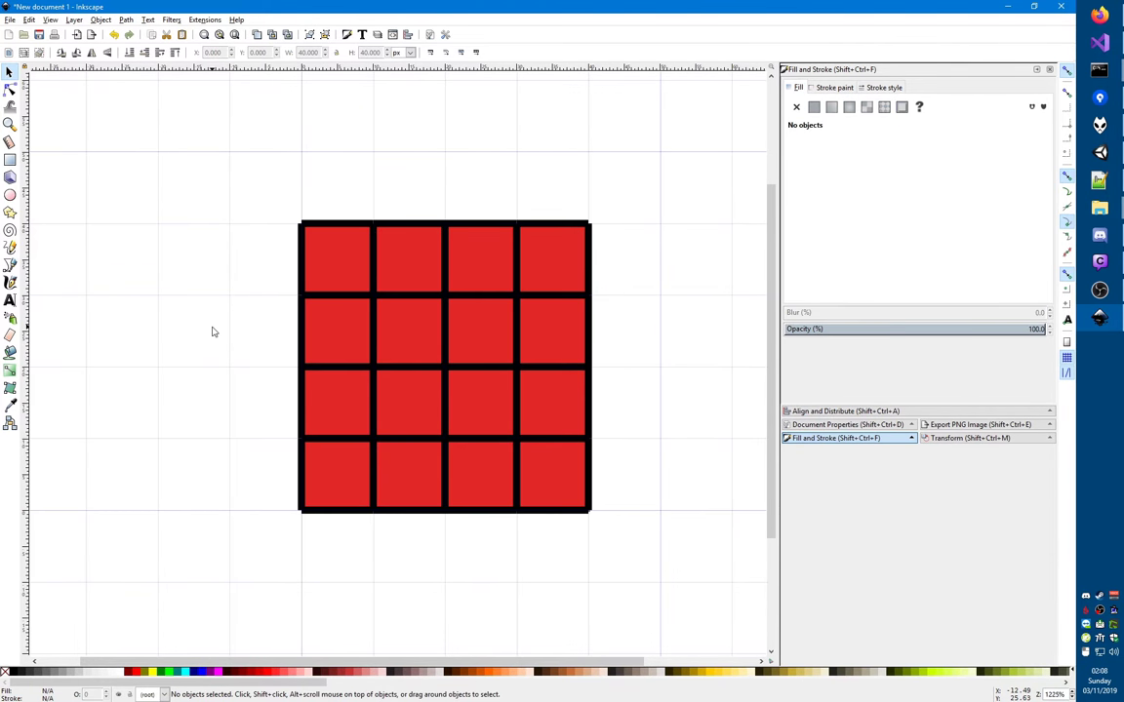
- Save the drawing as D:\temp\temp.svg, replacing the existing file
key("ctrl+s")
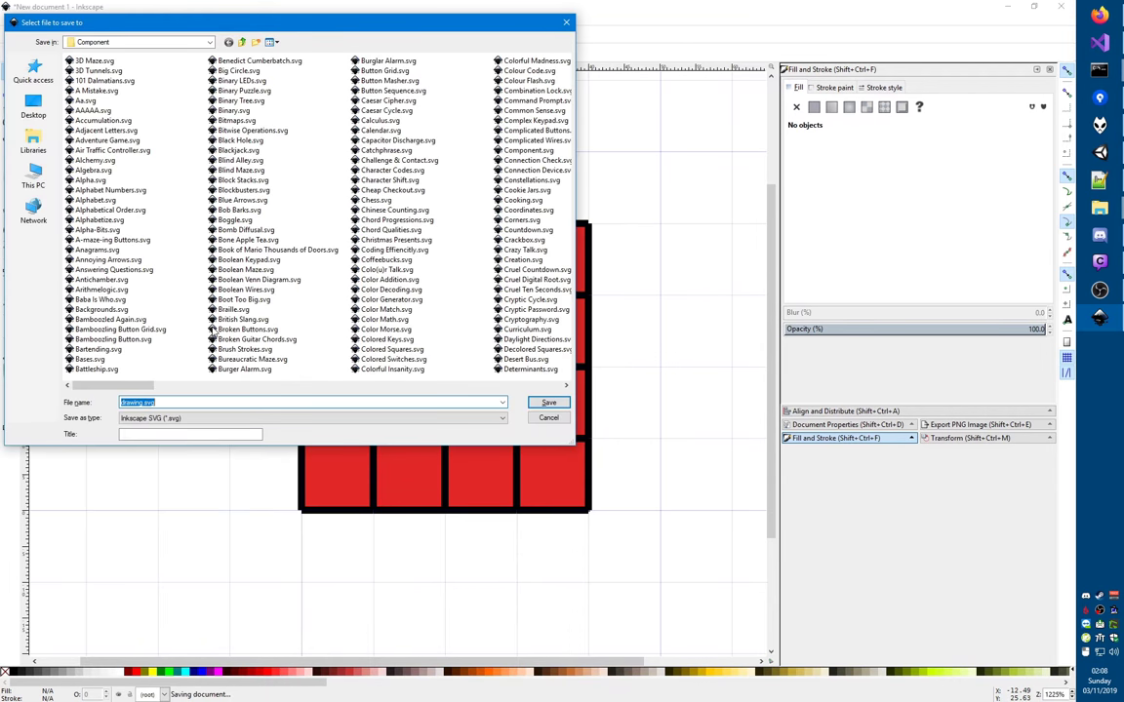
type("D:\\temp\\temp.svg")
key("Return")
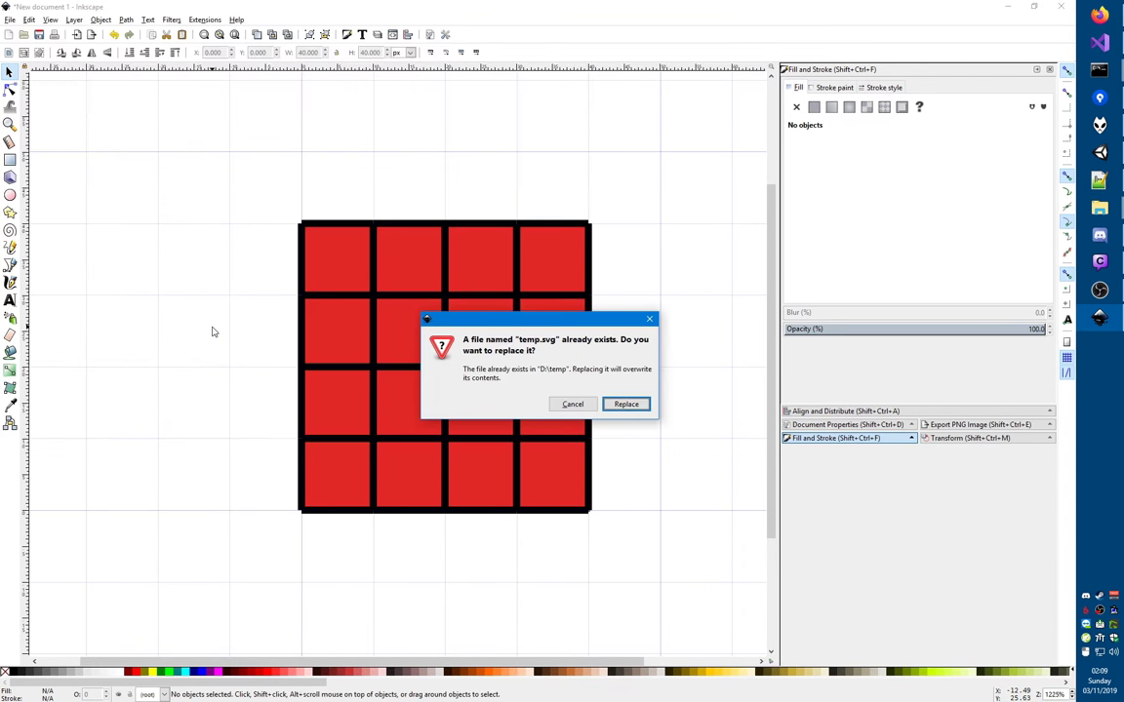
key("Return")
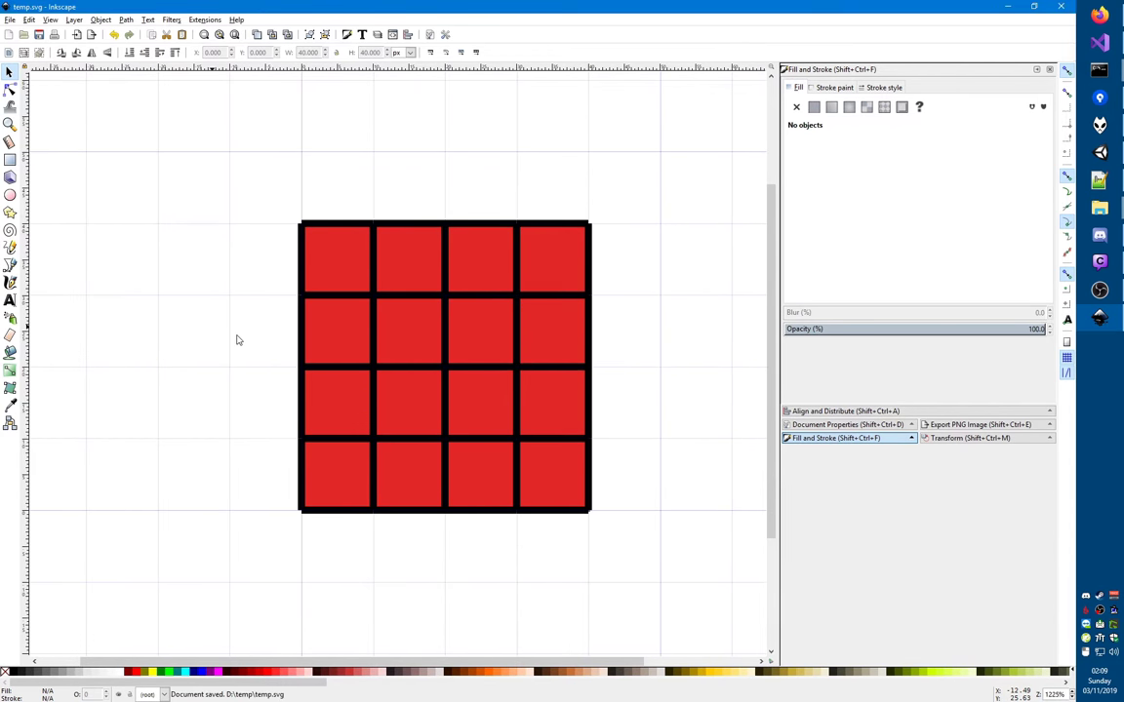
key("ctrl")
key("ctrl+s")
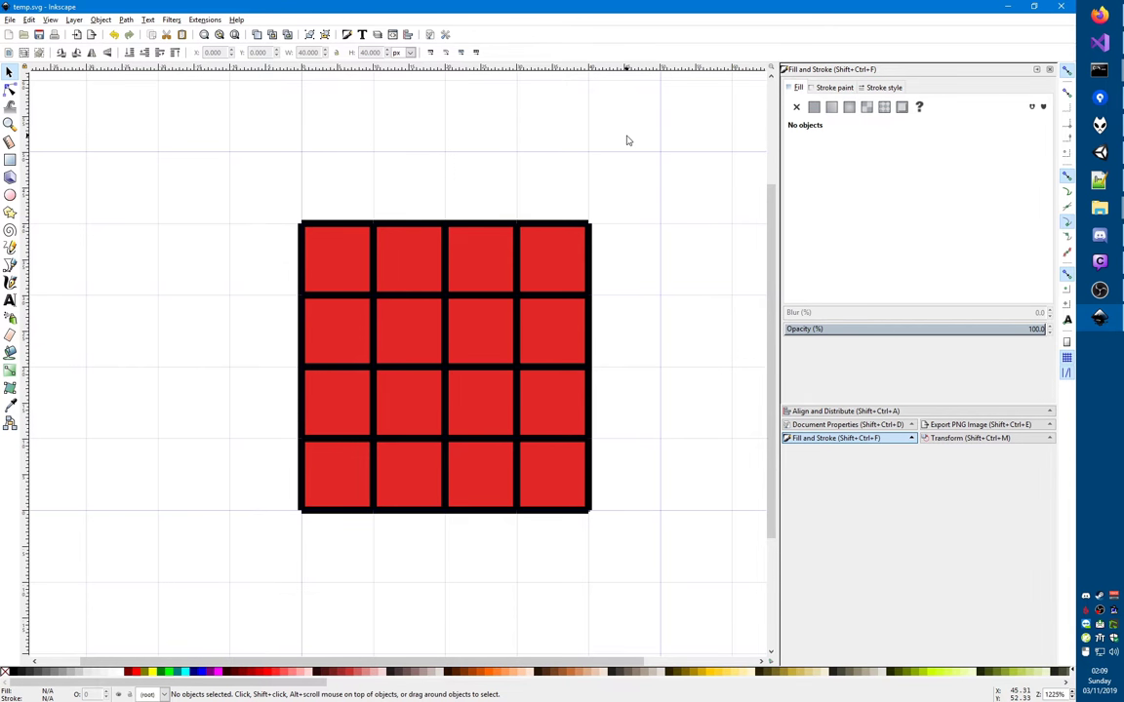
- Set the fill hue of the second cell in the grid's second row to 42 for yellow, and save
left_click(410, 347)
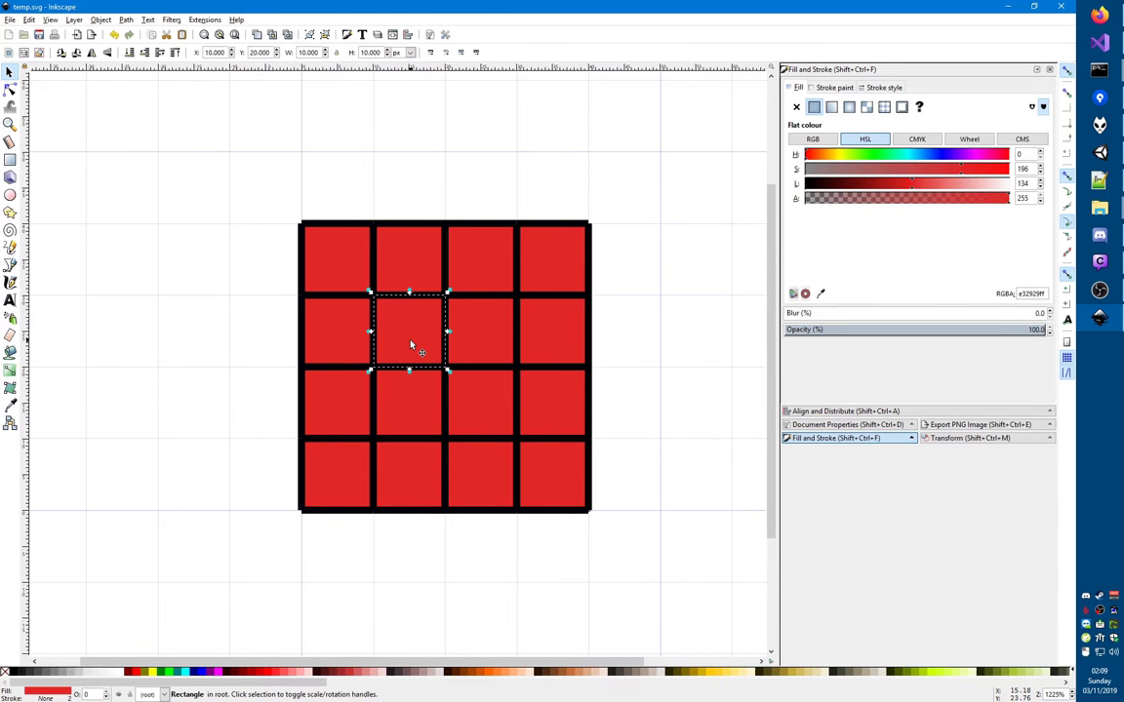
left_click(837, 155)
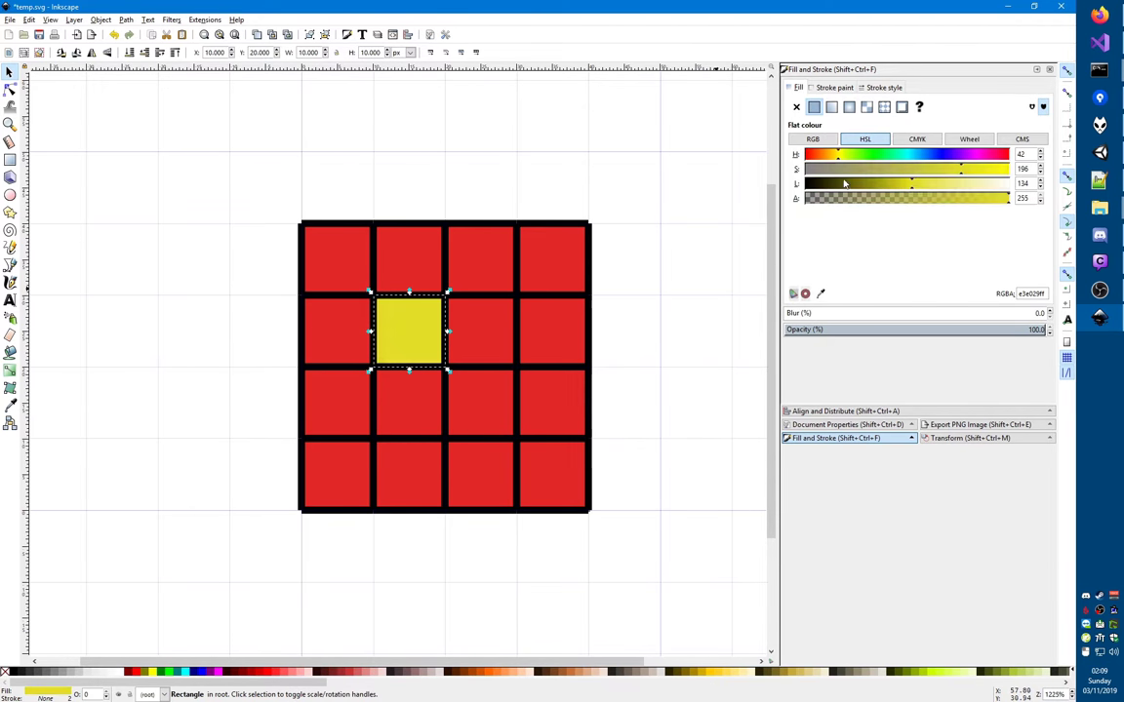
left_click(688, 144)
key("ctrl+s")
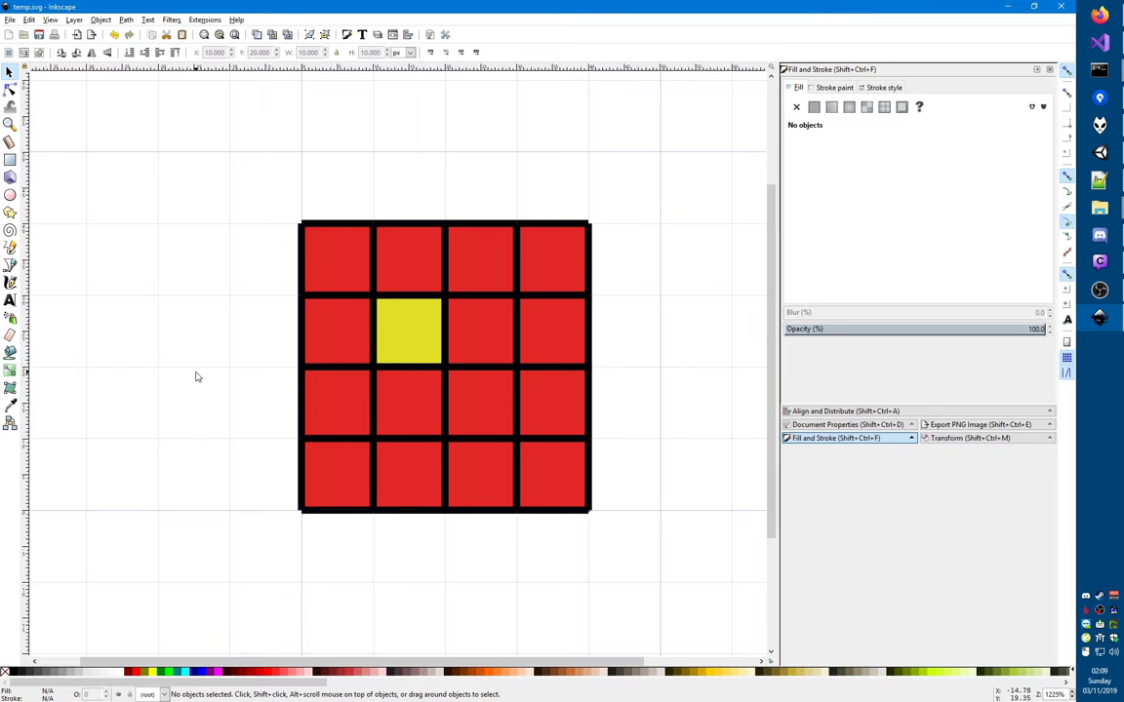
- Delete the black line above the yellow cell and apply the yellow fill to the red cell above it
left_click(409, 347)
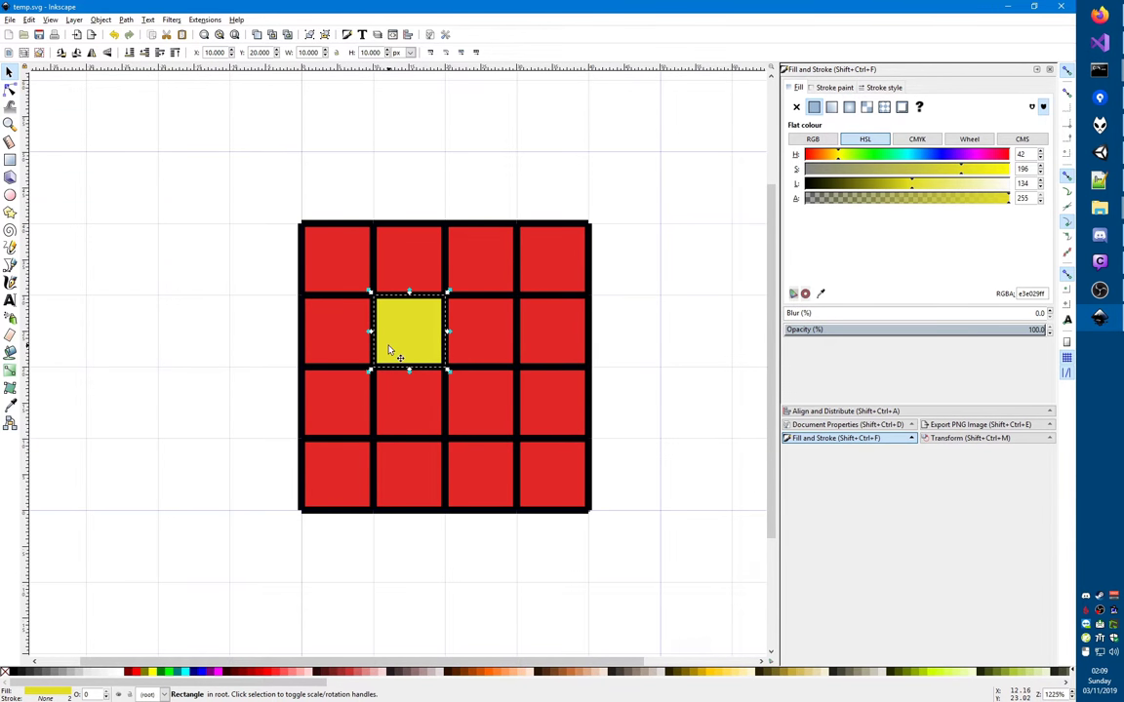
left_click(427, 297)
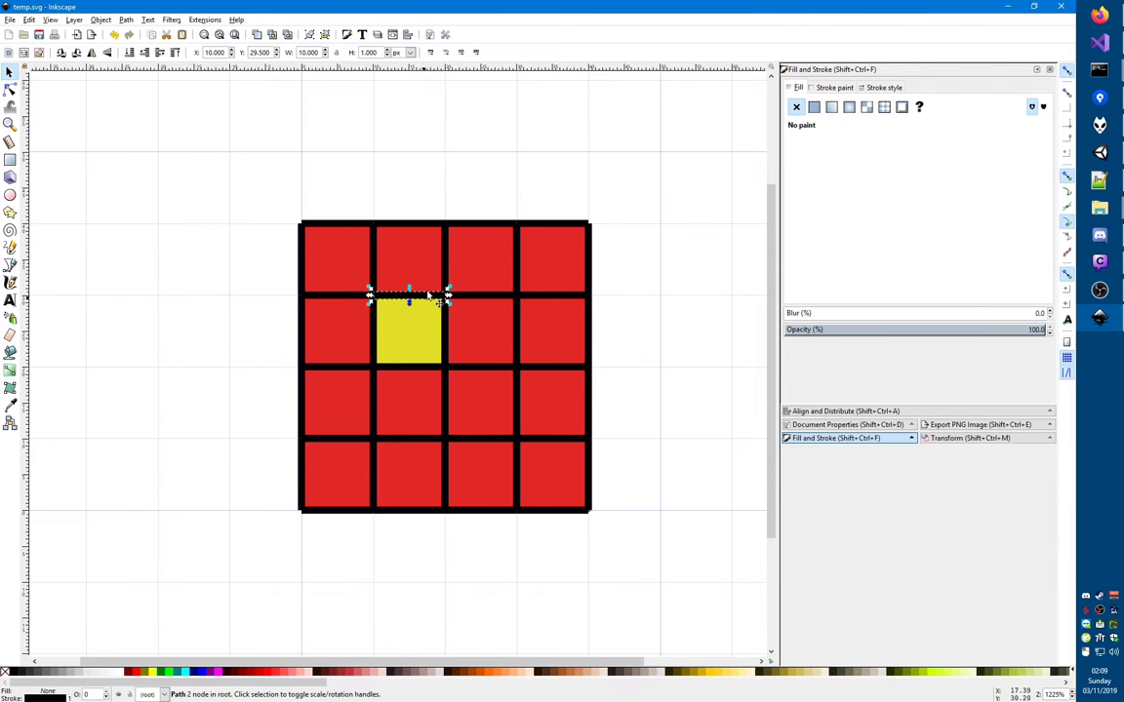
key("Delete")
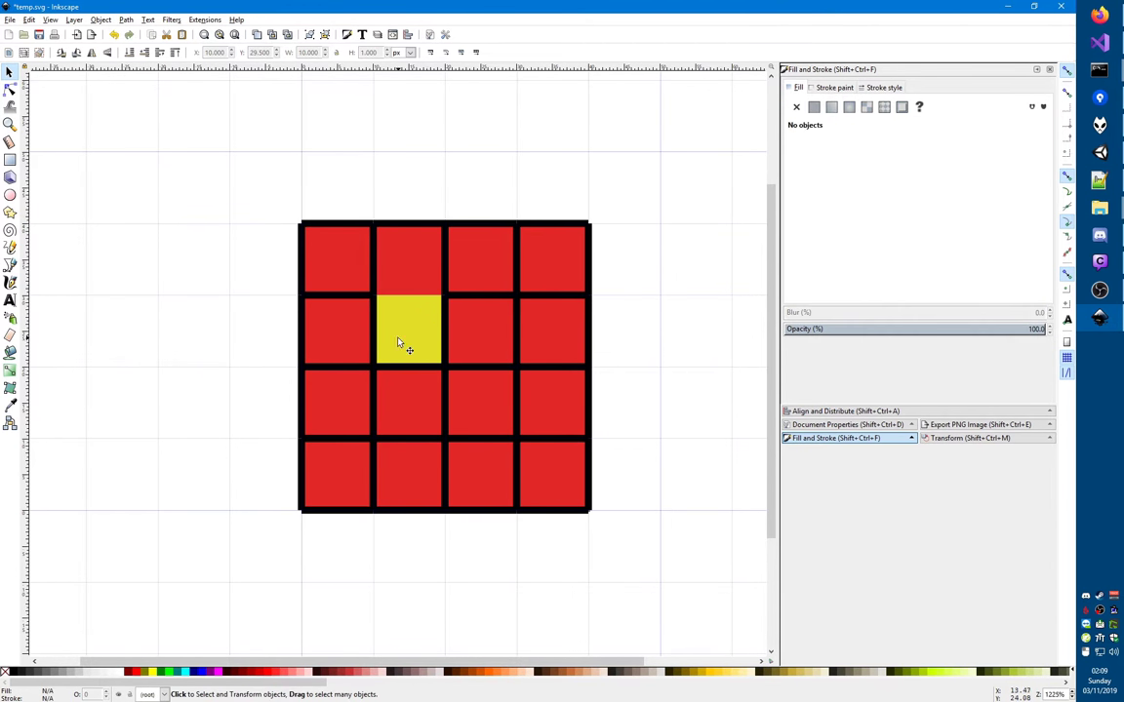
left_click(398, 343)
left_click(408, 275)
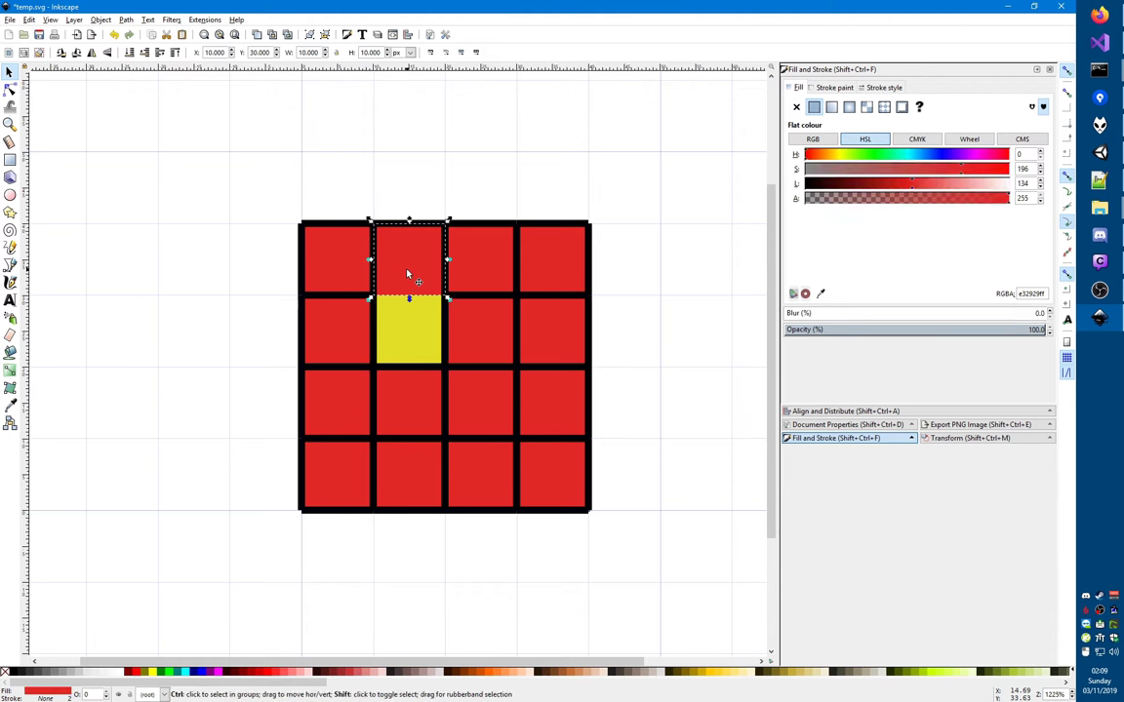
key("ctrl+shift+v")
key("Escape")
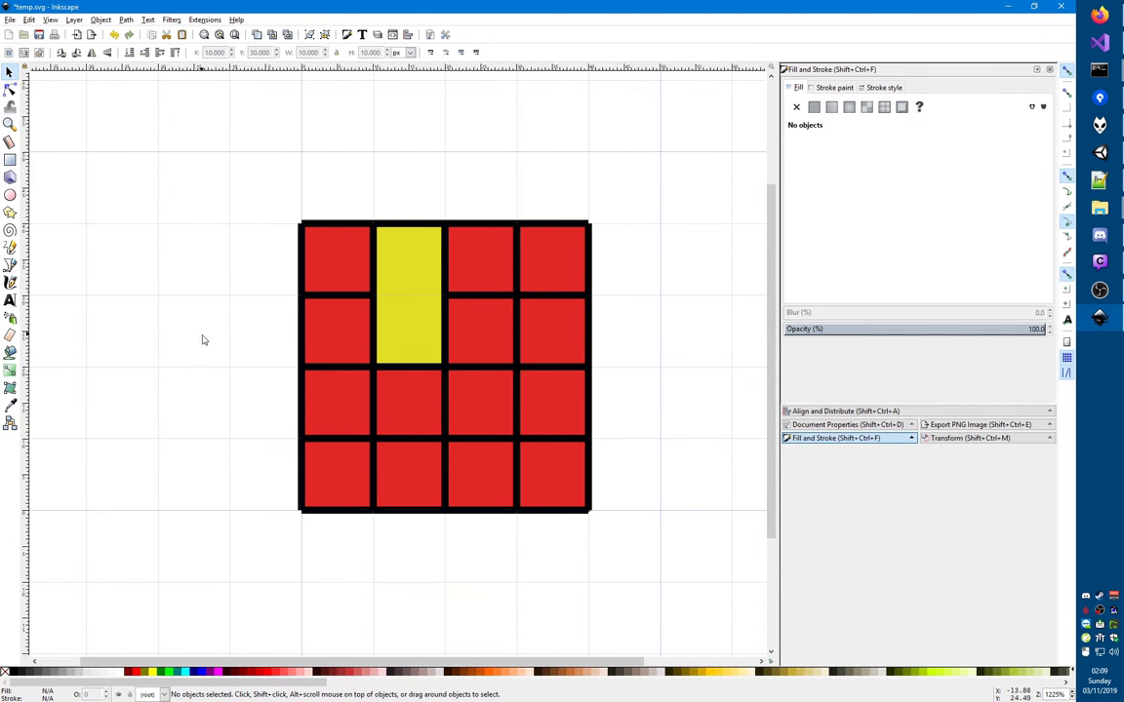
- Delete the line between the top row's first two cells, apply the yellow fill to the top-left cell, and save
left_click(429, 342)
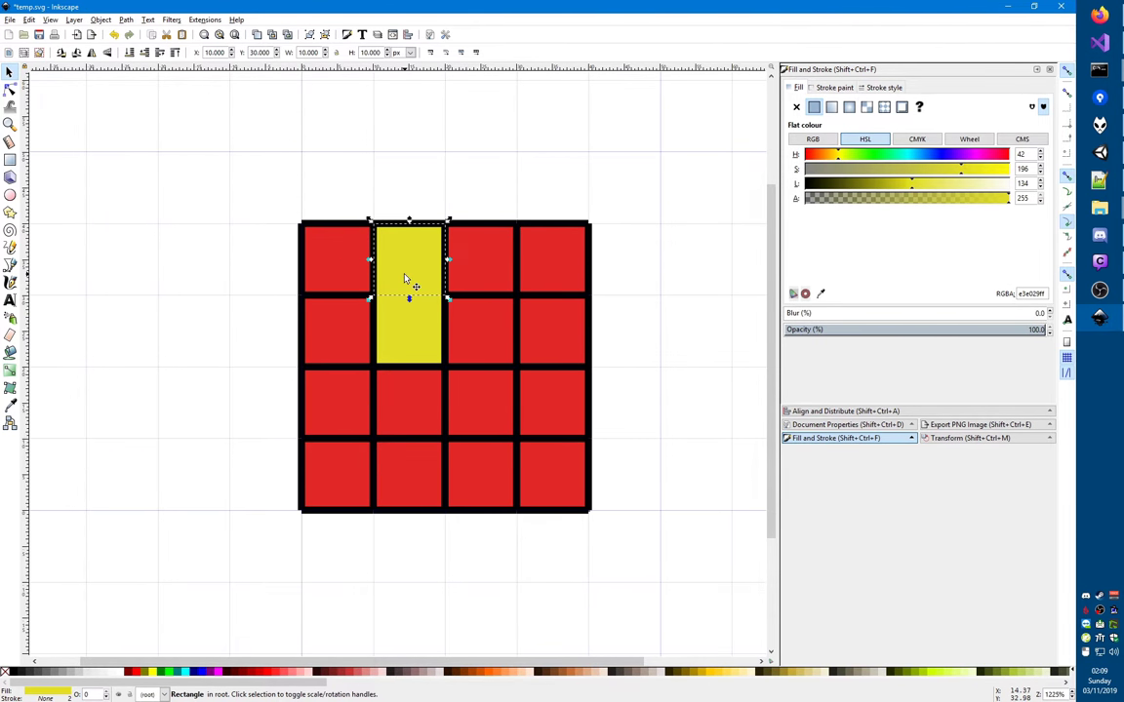
left_click(374, 250)
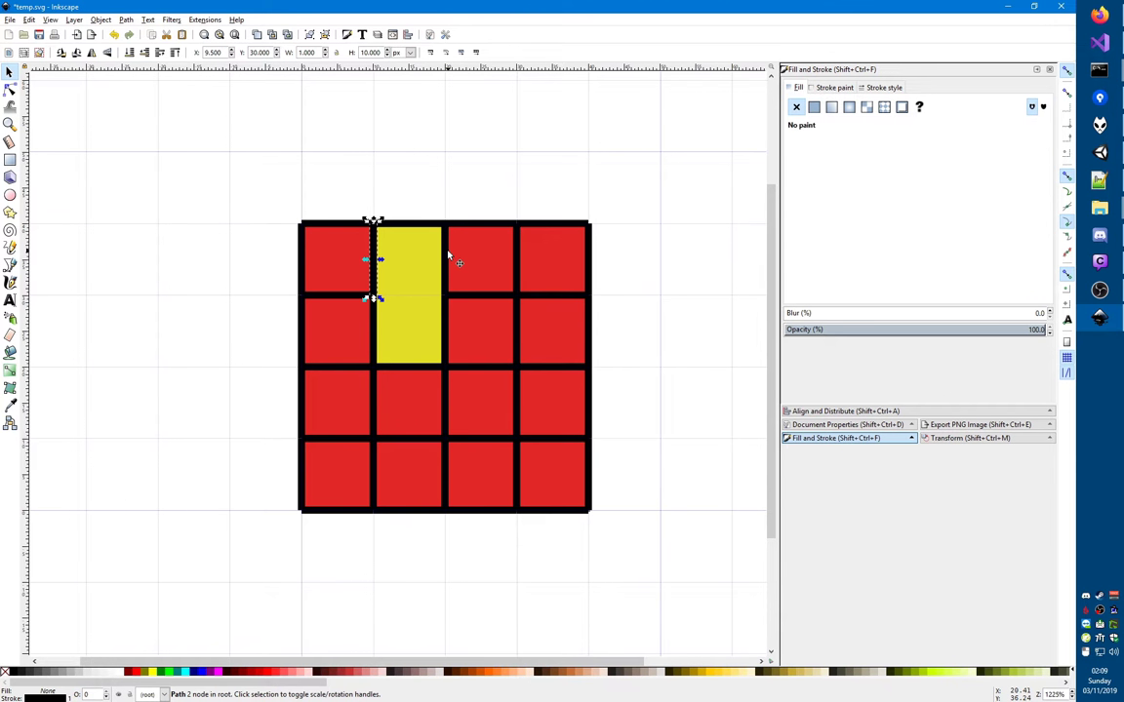
key("Tab")
key("shift+Tab")
key("Tab")
key("shift+Tab")
key("Delete")
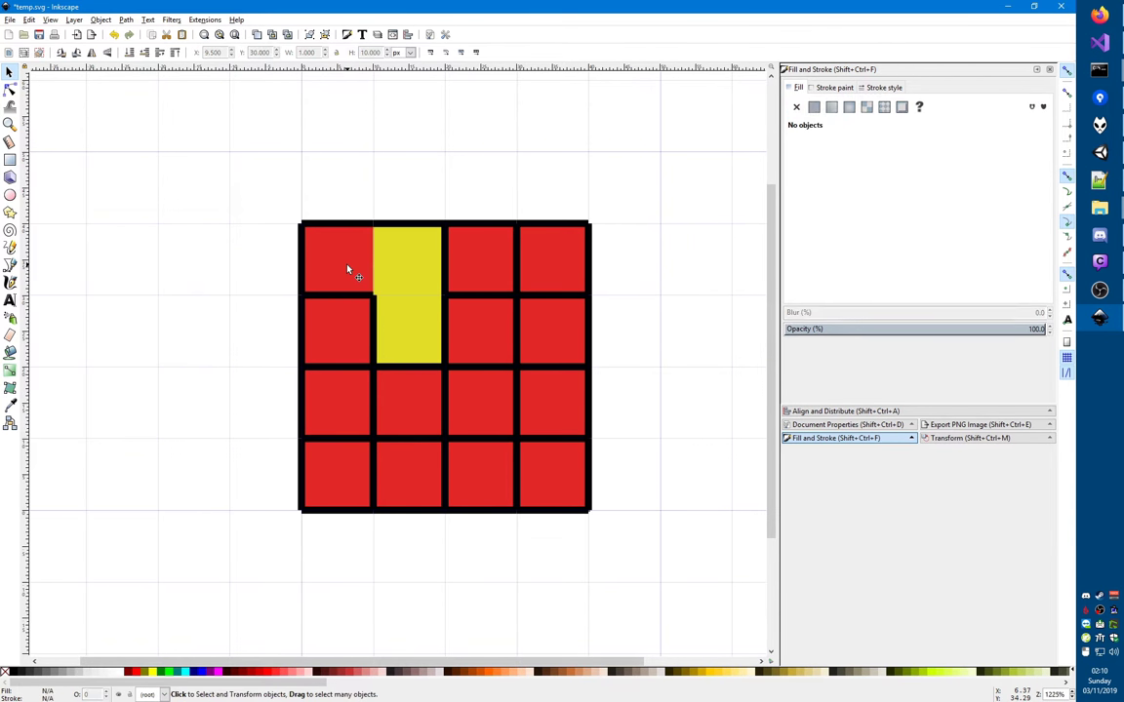
left_click(347, 268)
key("ctrl+shift+v")
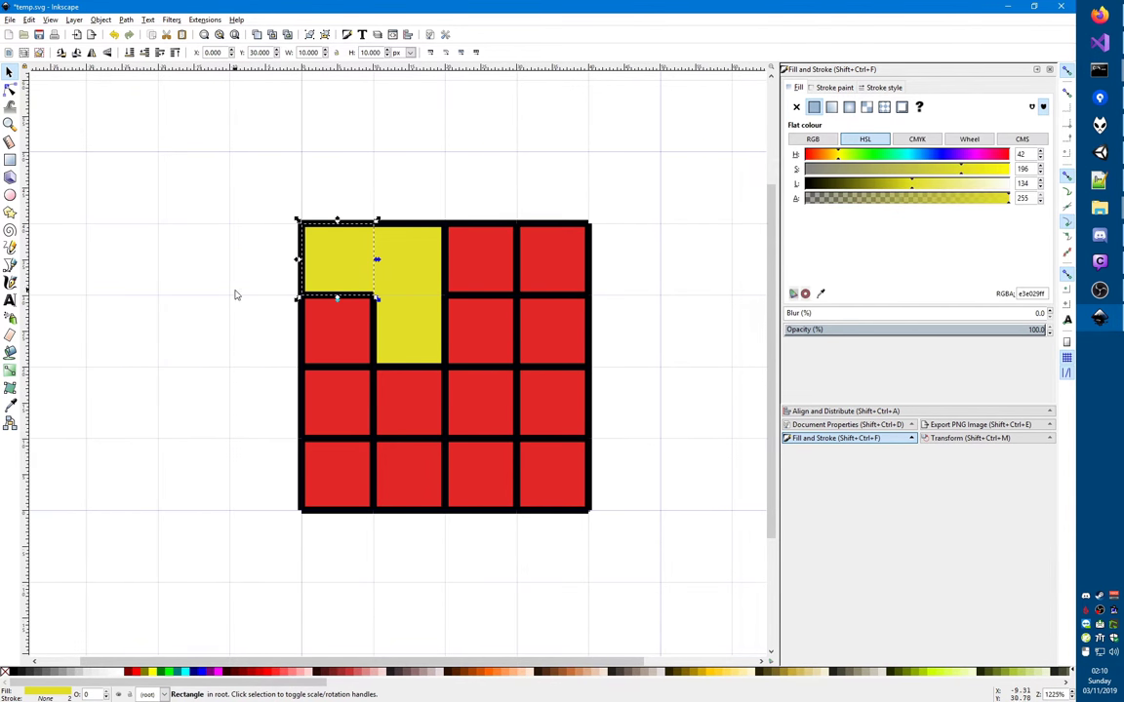
key("Escape")
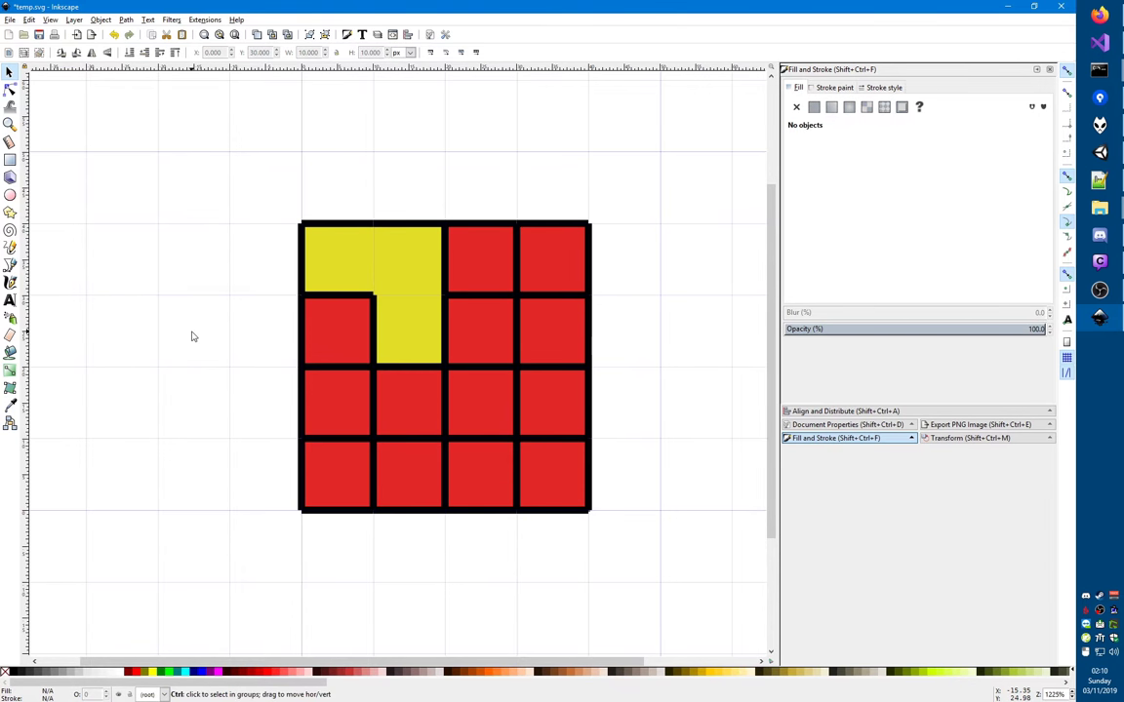
key("ctrl+s")
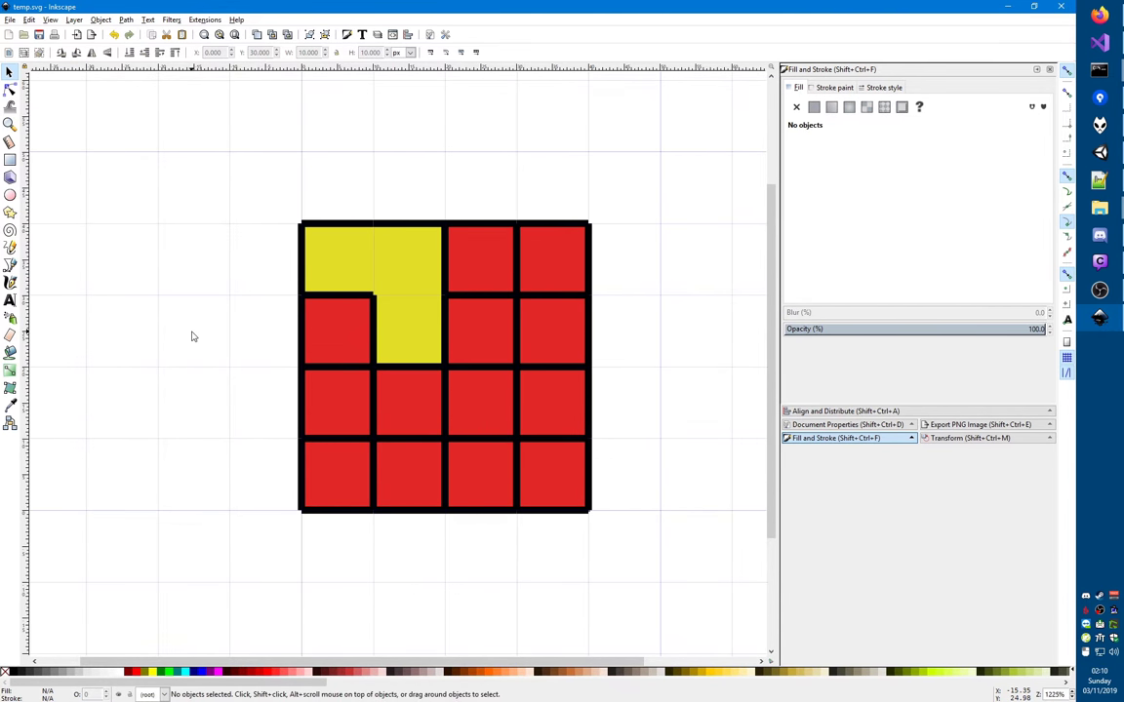
- Delete the line between the top row's second and third cells, apply the yellow fill to the third cell, and save
left_click(413, 269)
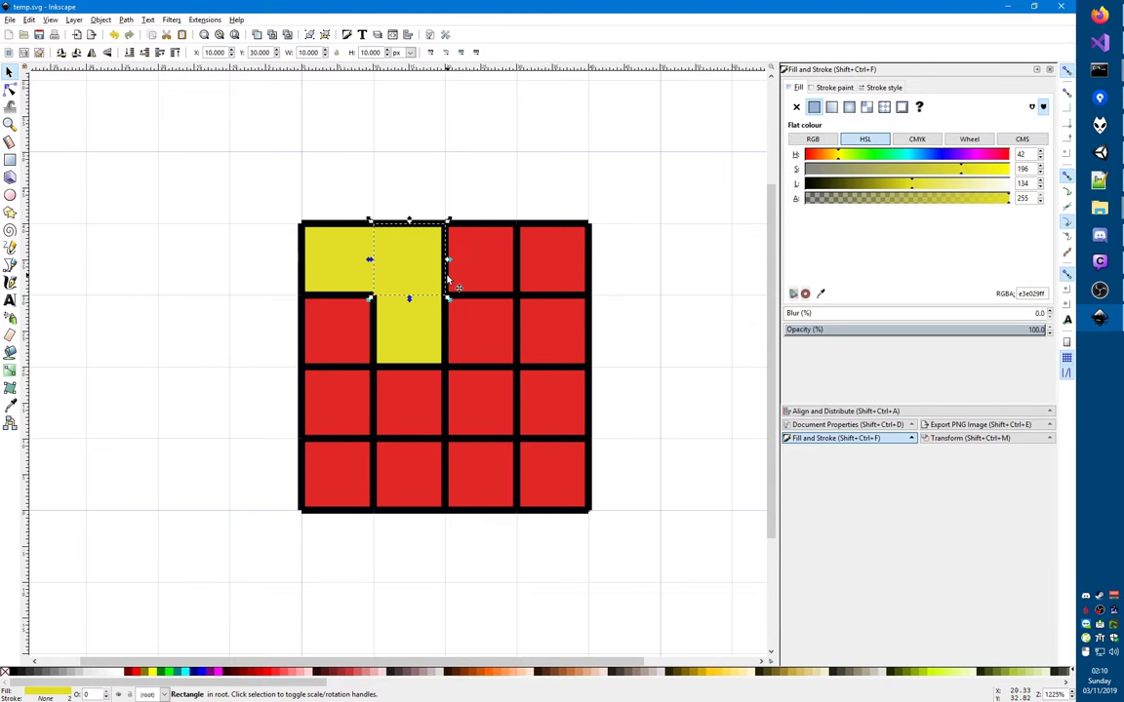
left_click(447, 275)
key("Delete")
left_click(477, 269)
key("ctrl+shift+v")
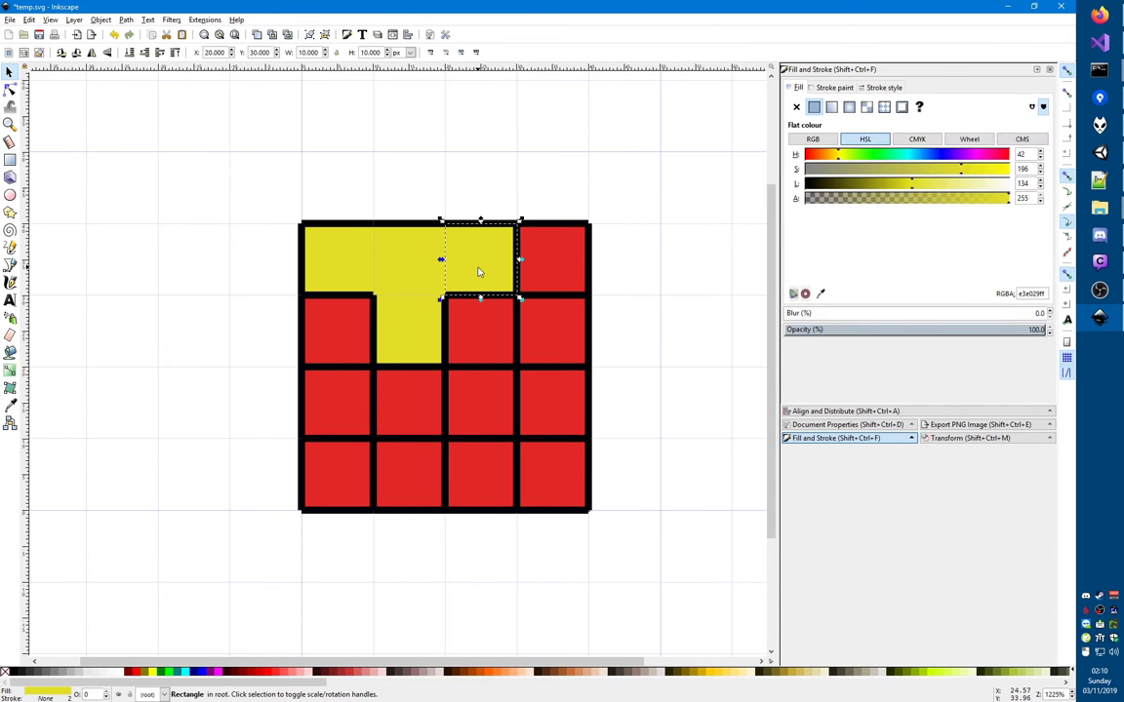
key("Escape")
key("ctrl+s")
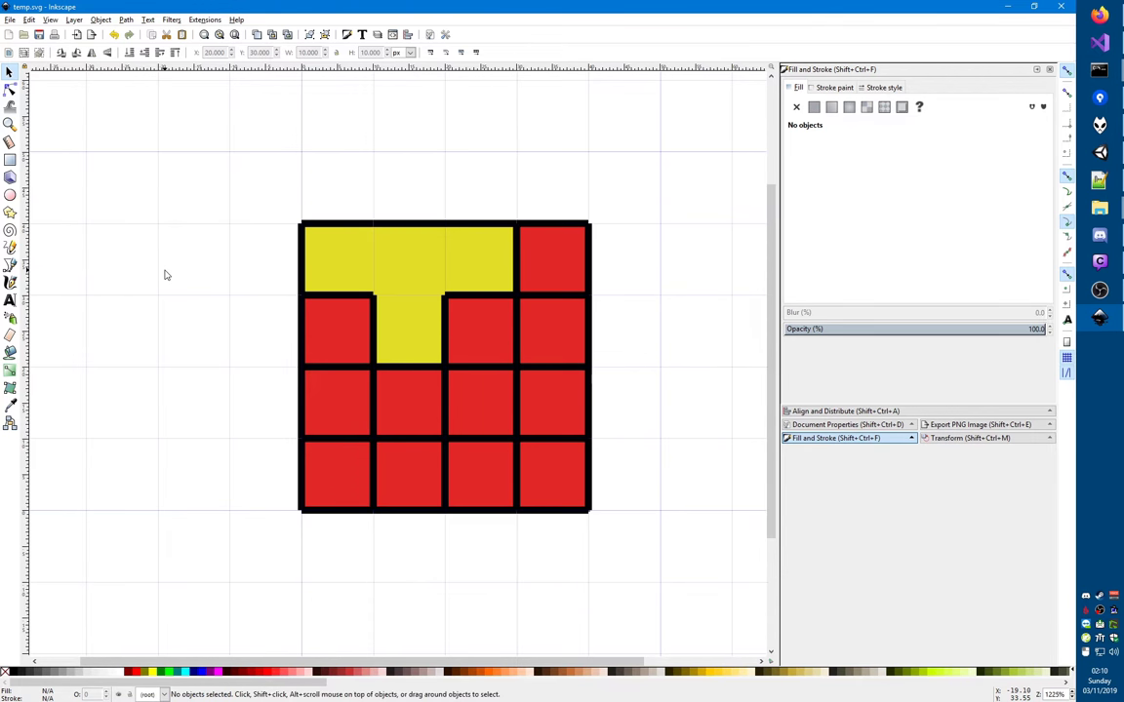
- Recolour the top row's second cell green with hue 84 and lightness 111, and save the drawing
left_click(423, 255)
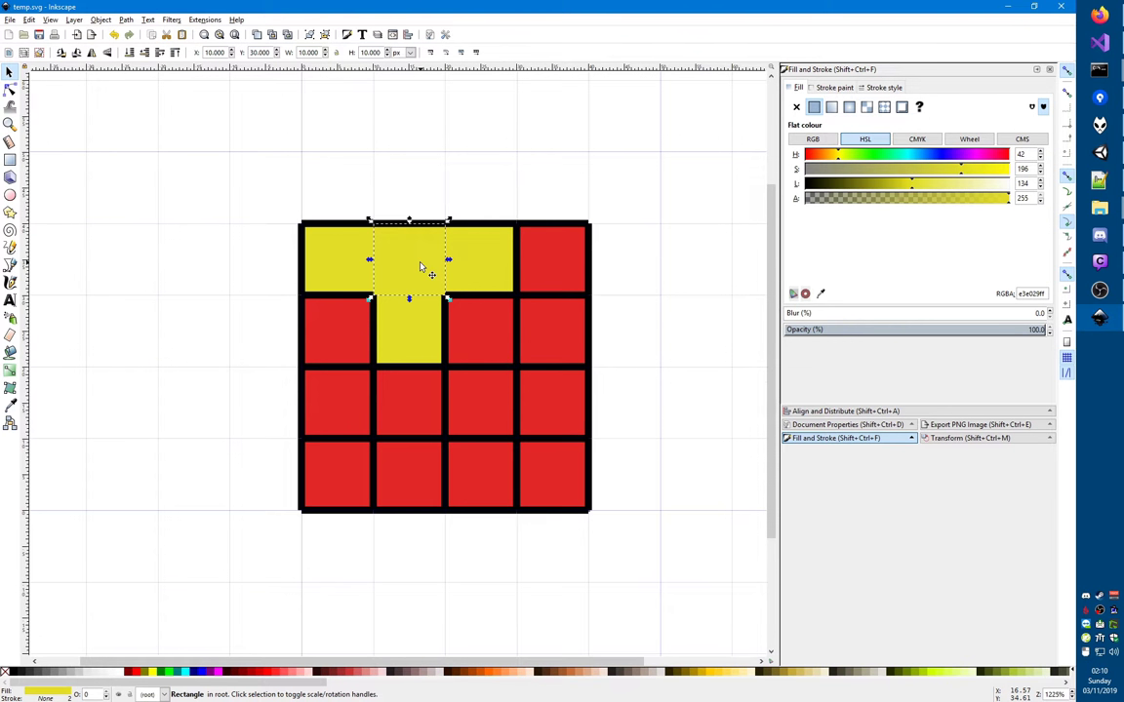
left_click(176, 364)
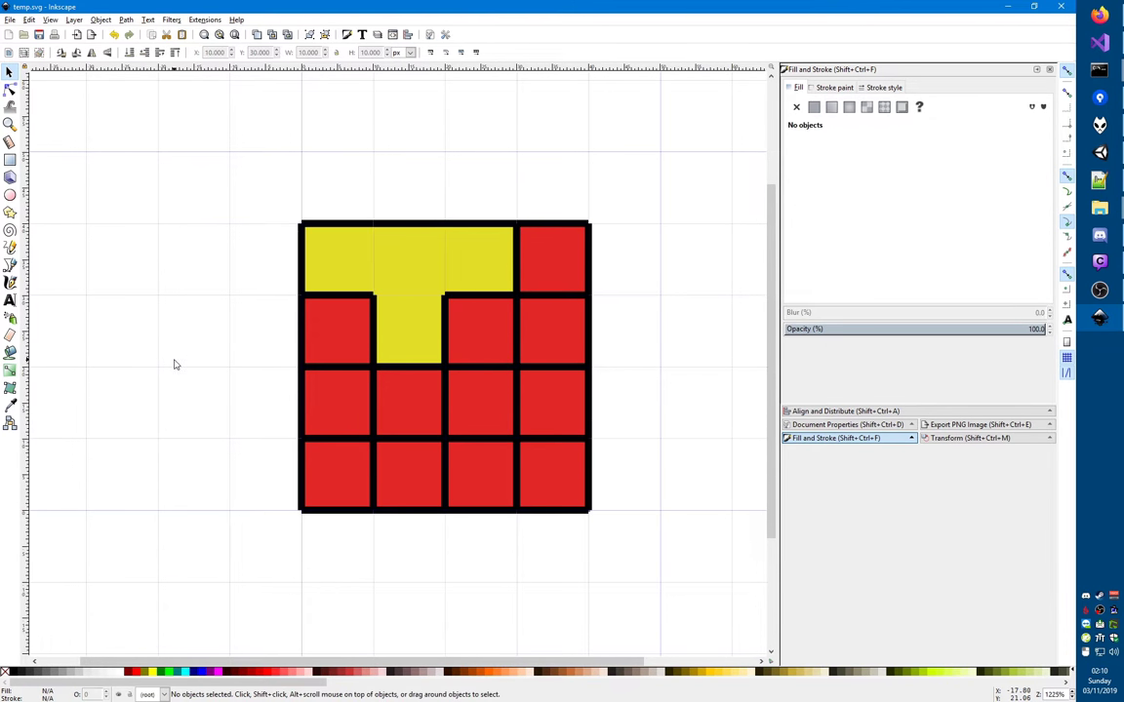
left_click(426, 264)
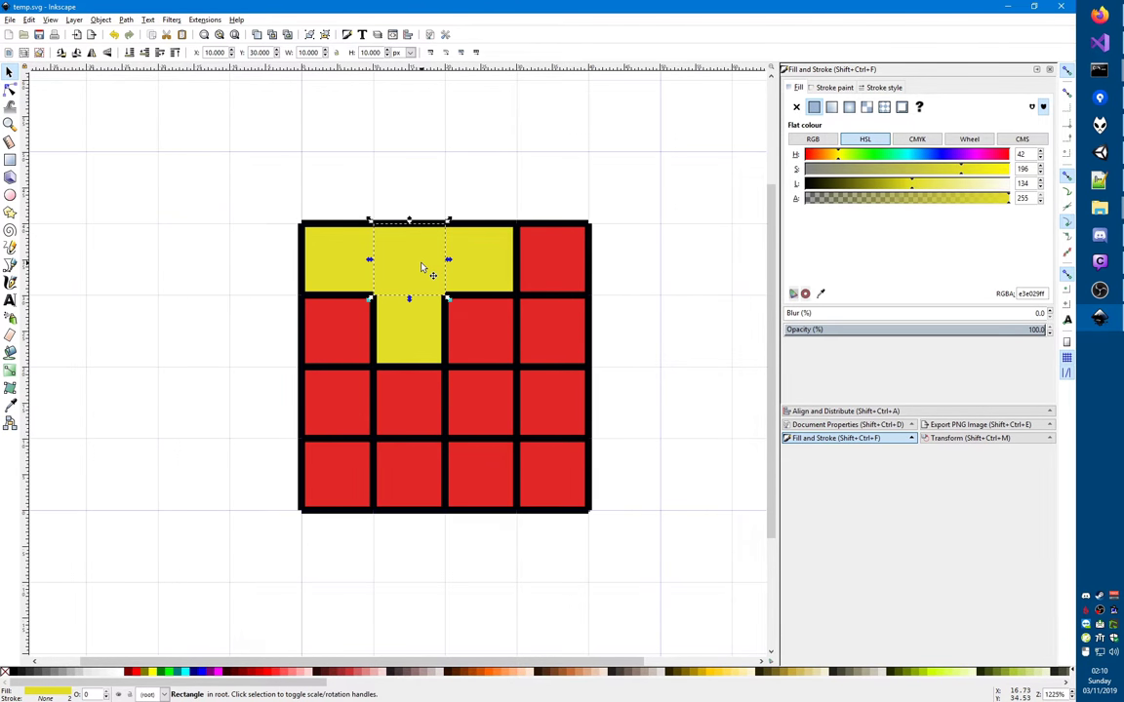
left_click(871, 154)
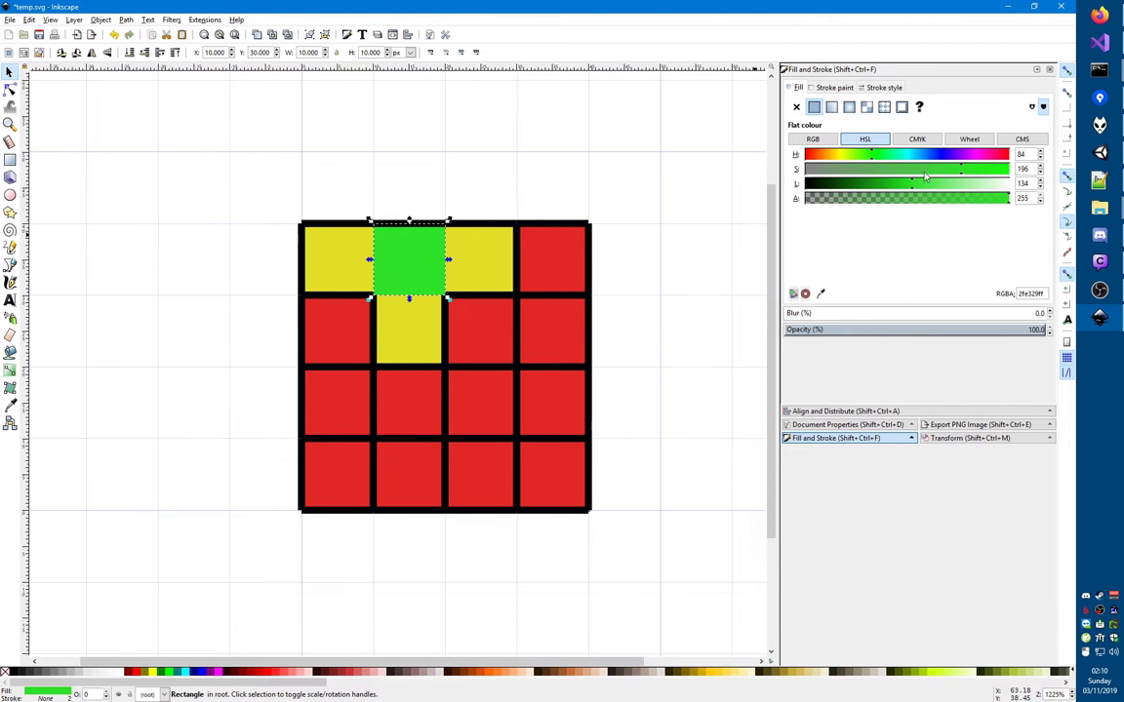
left_click(894, 187)
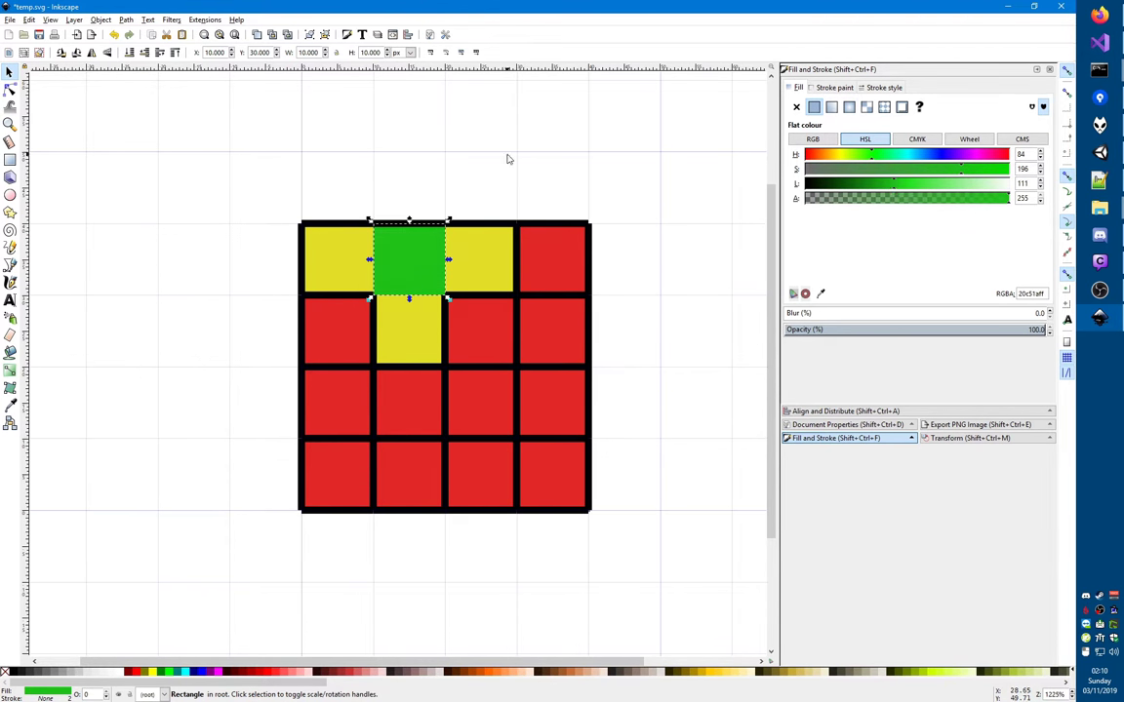
left_click(506, 158)
key("ctrl+s")
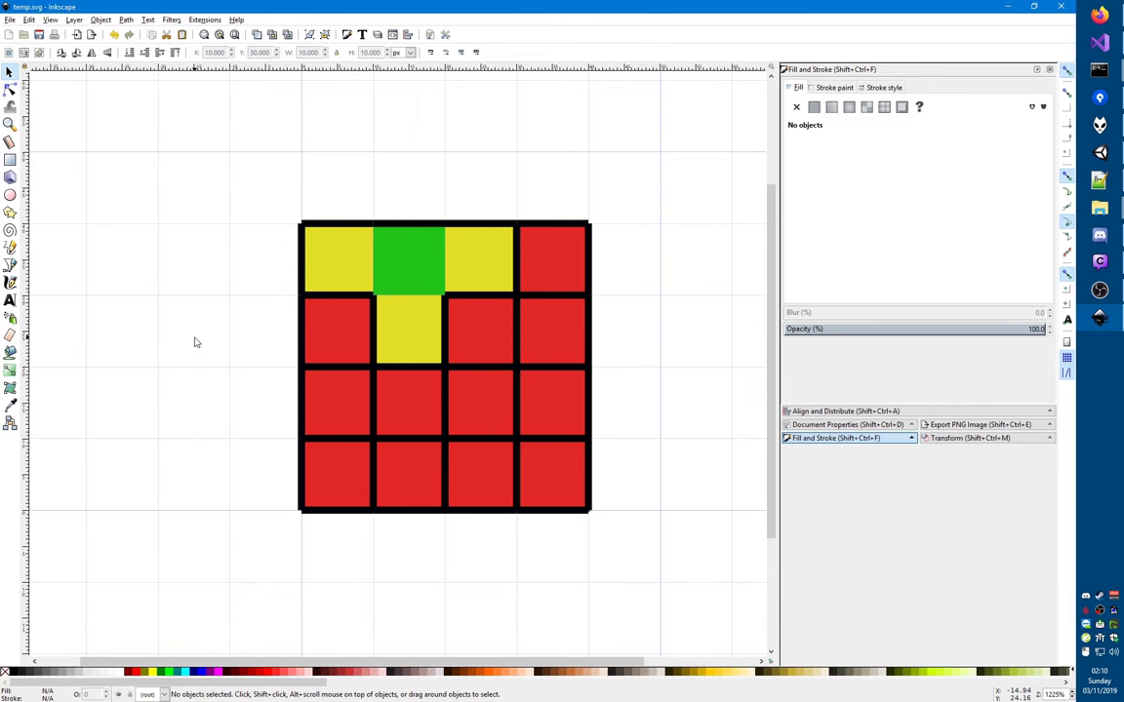
- Delete the line beneath the top-left cell and apply the yellow fill to the red cell below it
left_click(351, 273)
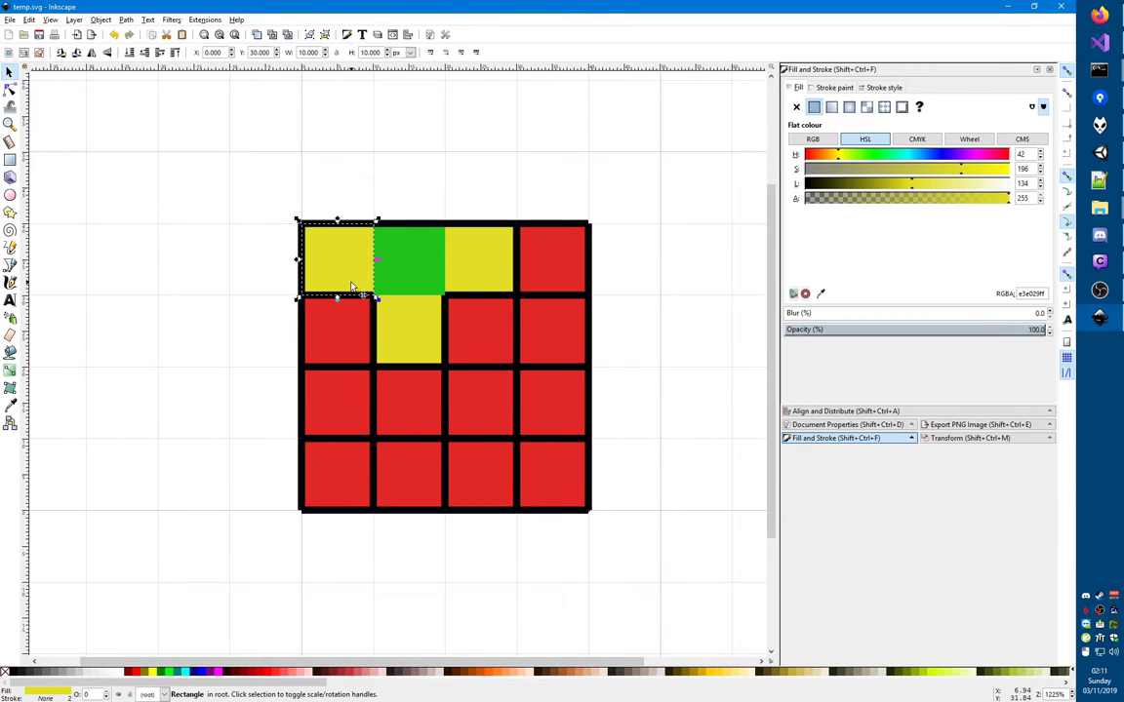
left_click(352, 296)
key("Delete")
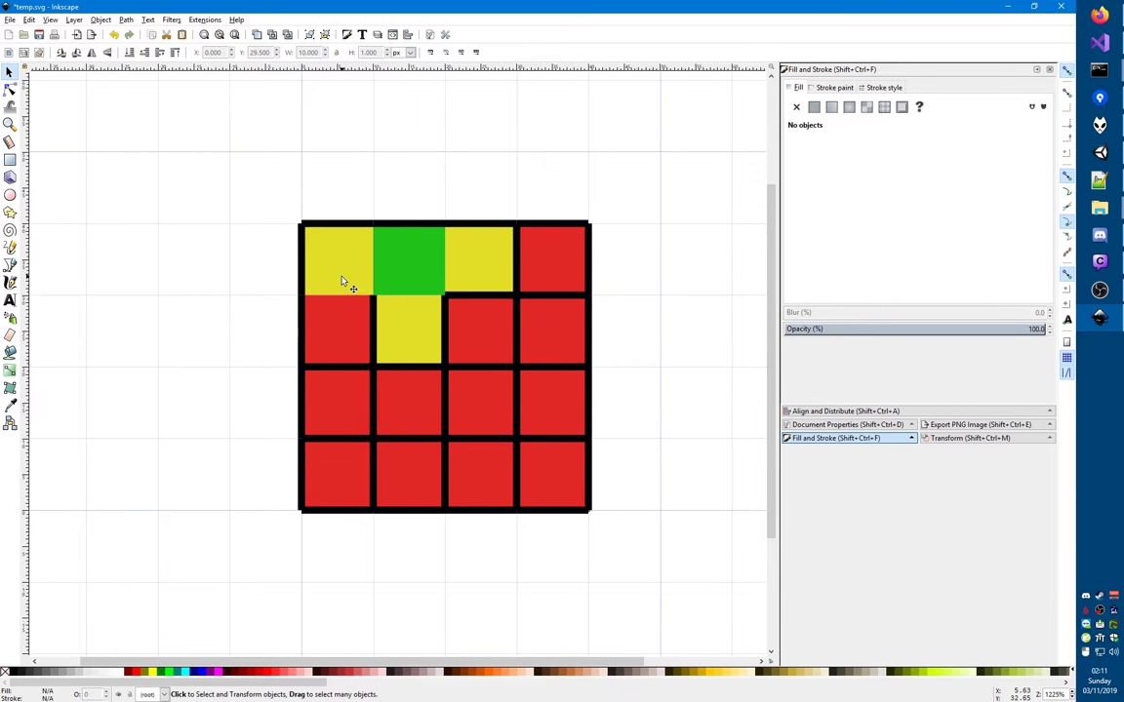
left_click(343, 279)
left_click(343, 345)
key("Delete")
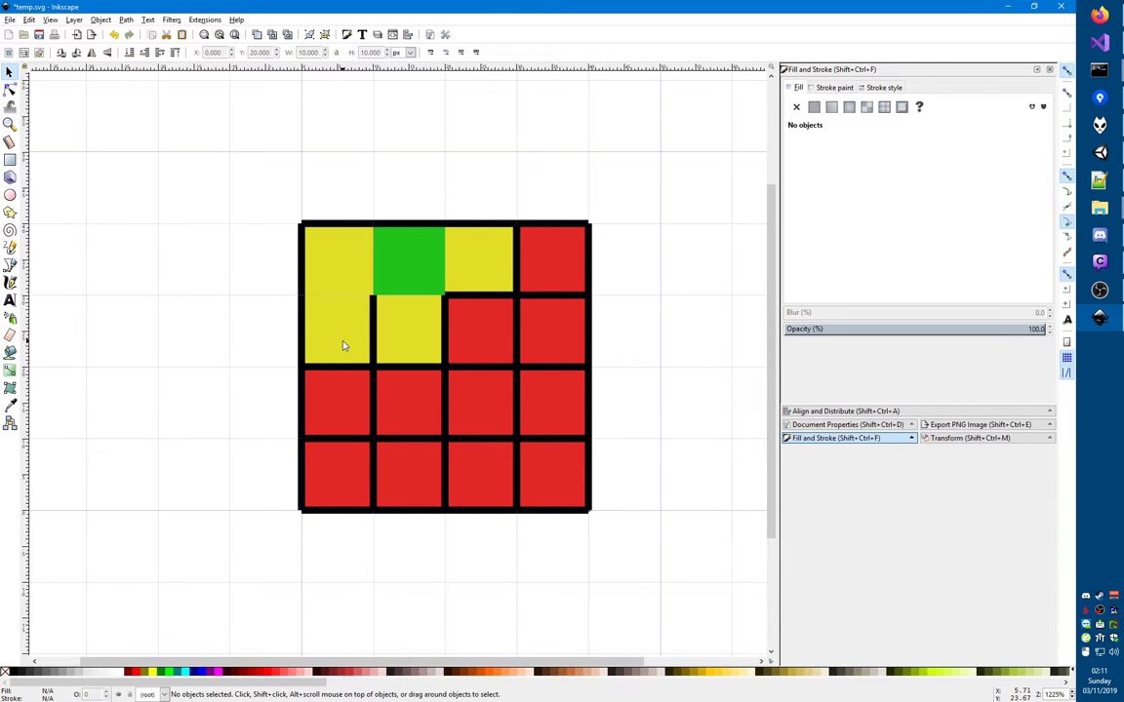
- Copy the green fill from the top row's second cell onto the yellow top-left cell
left_click(348, 271)
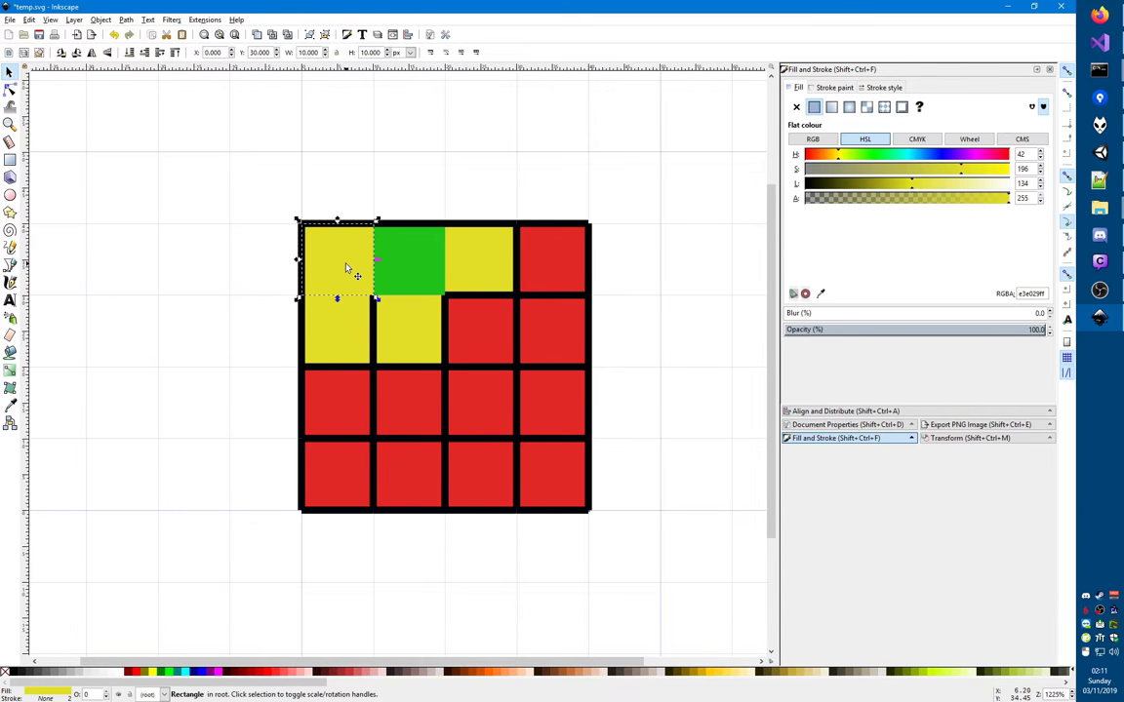
left_click(401, 260)
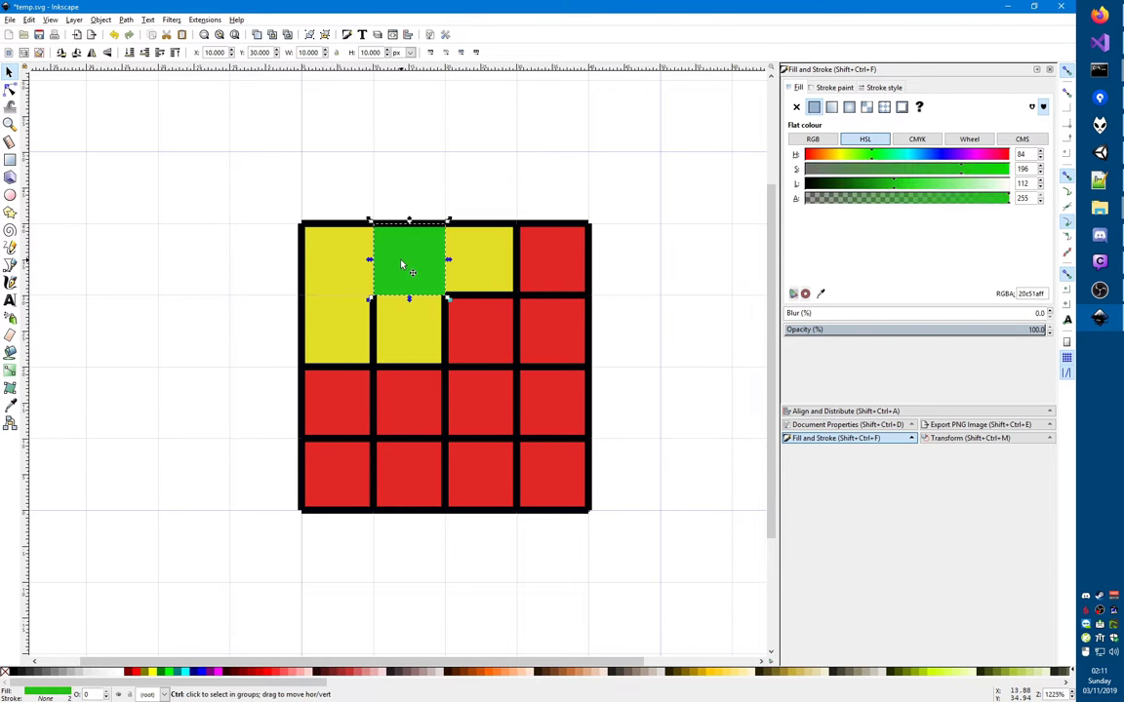
left_click(350, 271)
key("ctrl+shift+v")
key("Escape")
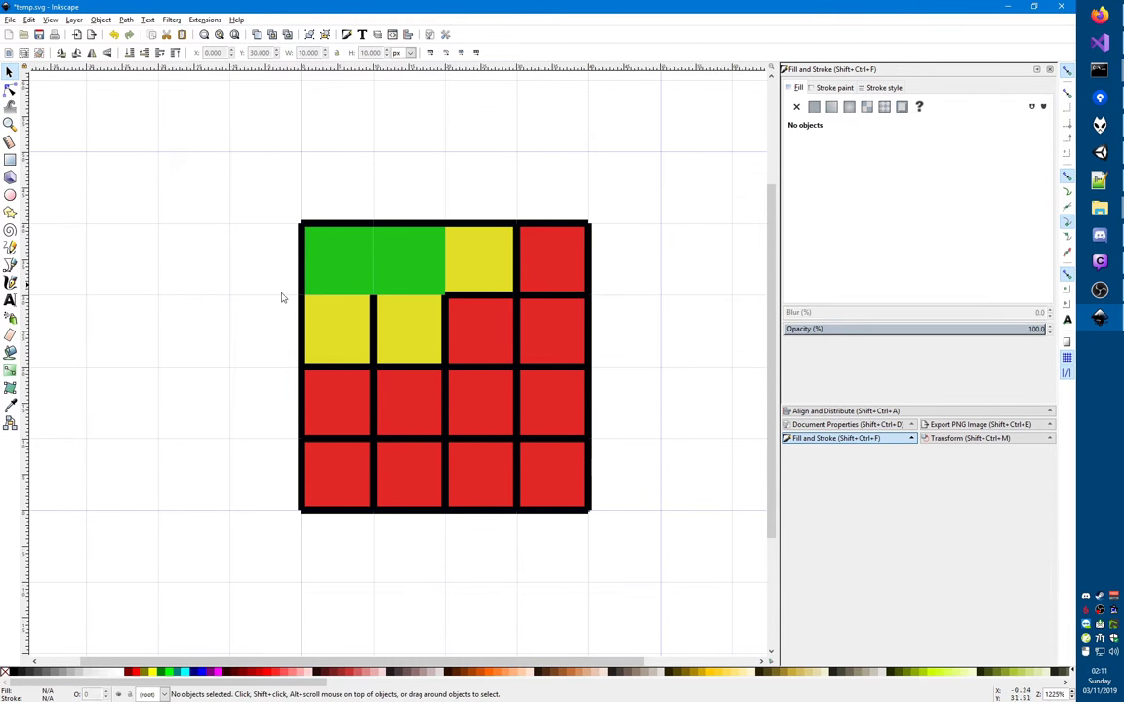
left_click(340, 337)
left_click(341, 340)
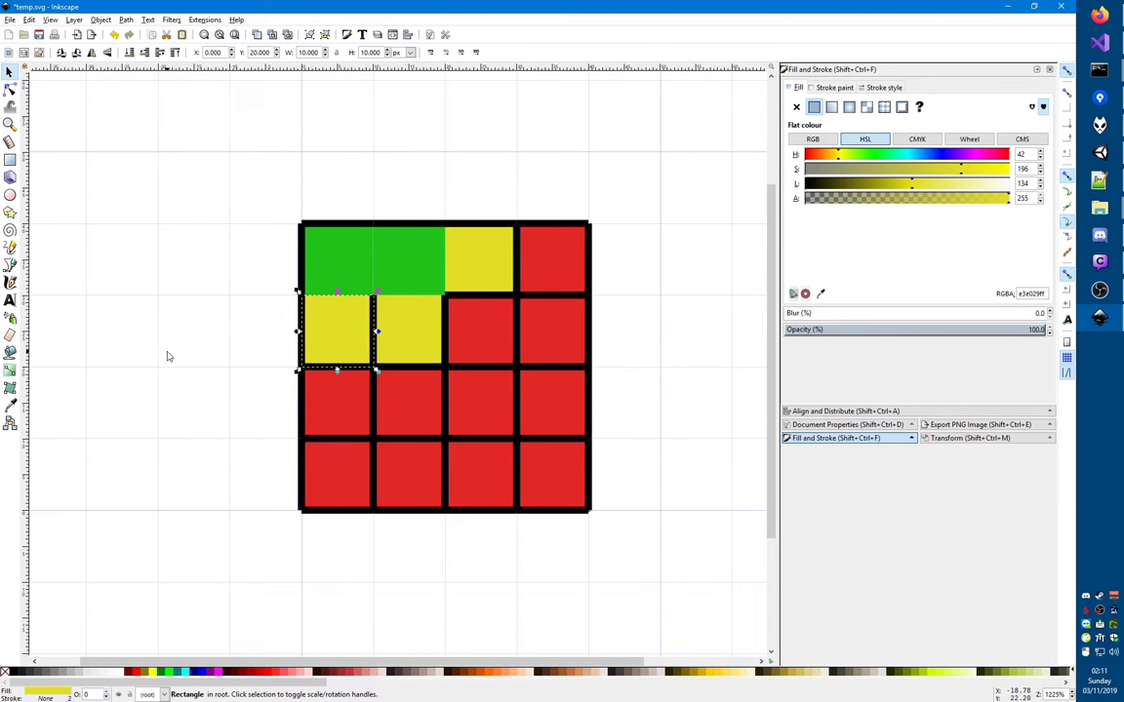
left_click(167, 356)
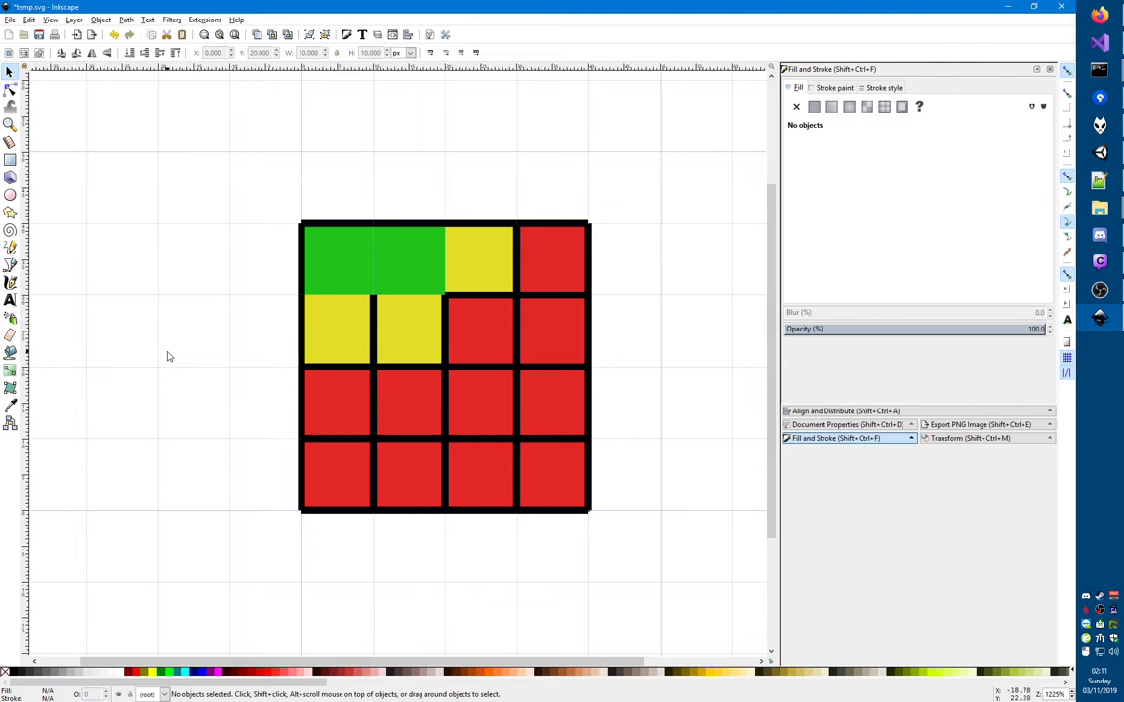
left_click(342, 338)
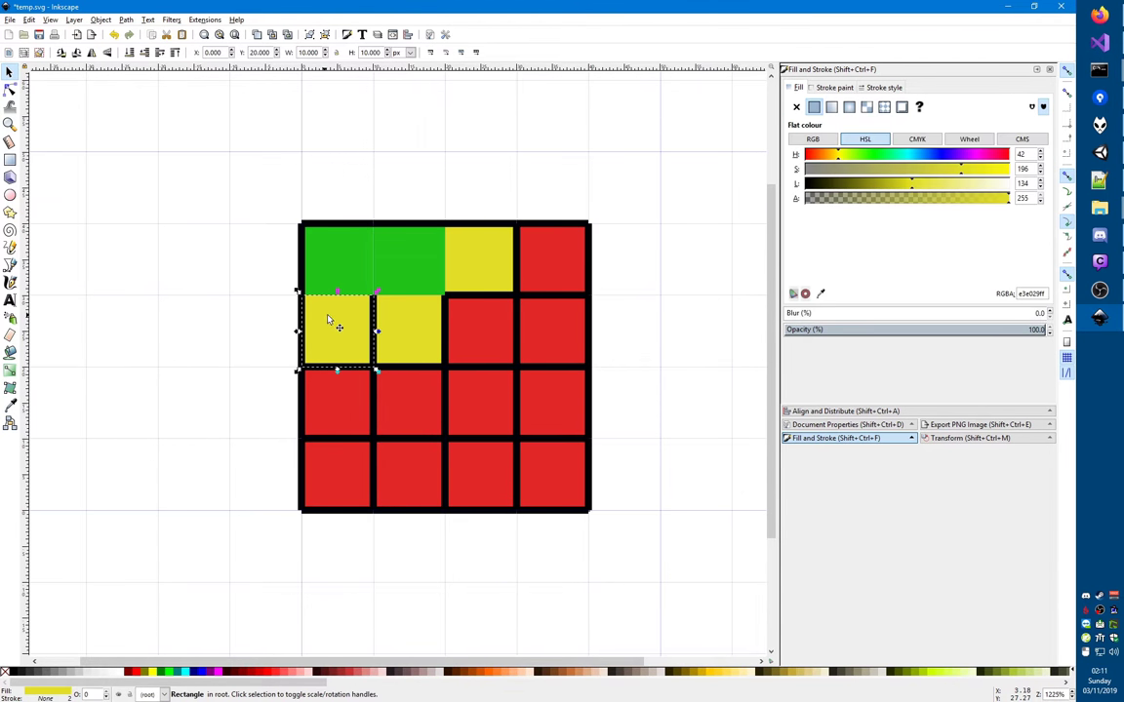
left_click(374, 321)
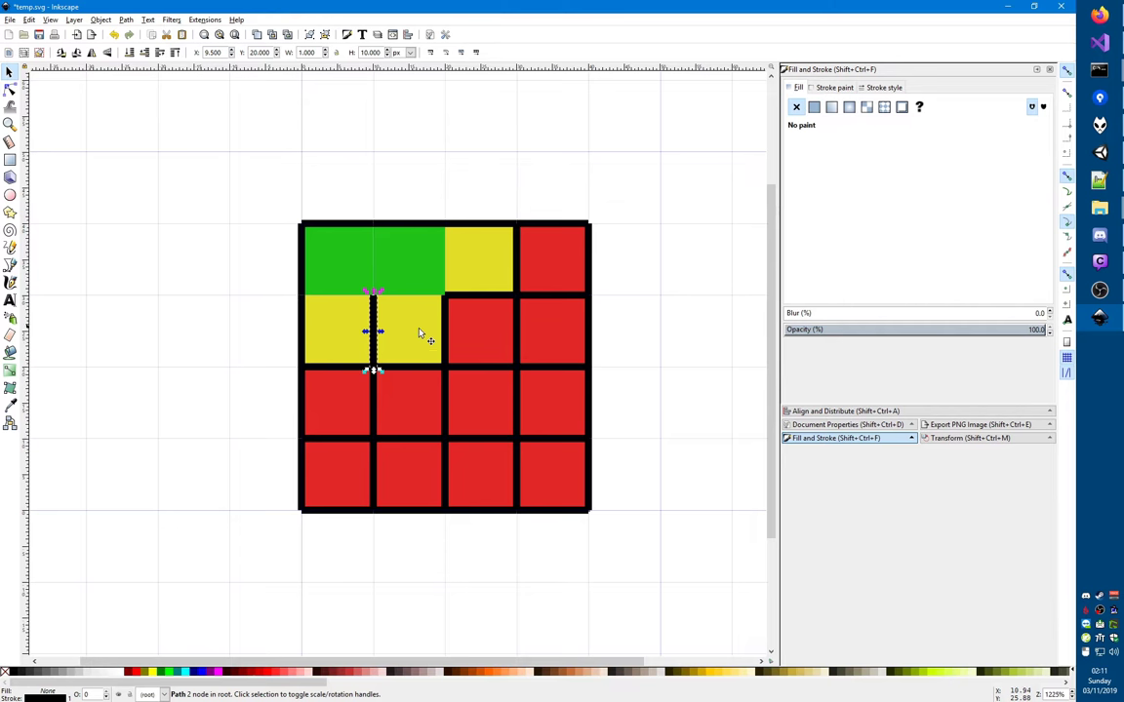
left_click(174, 312)
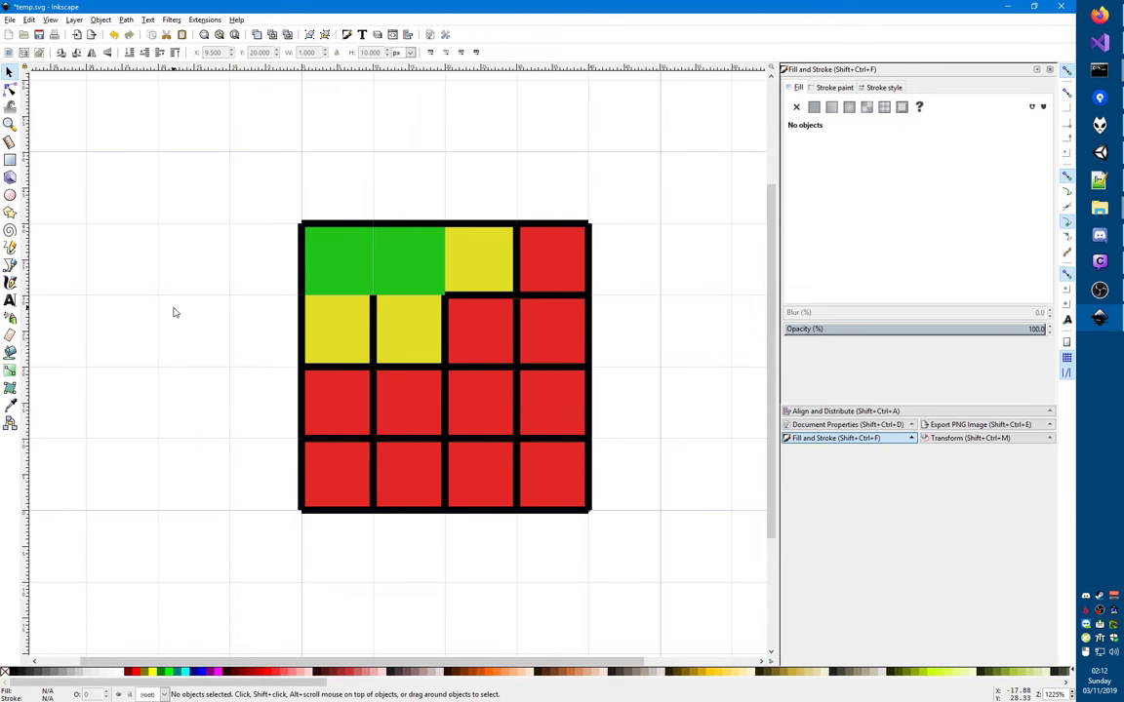
left_click_drag(269, 225, 689, 559)
left_click(680, 557)
- Switch to Firefox, search the web for "spanning tree wiki" and open Wikipedia's "Spanning tree" article
key("alt+Tab")
key("ctrl+n")
type("spa")
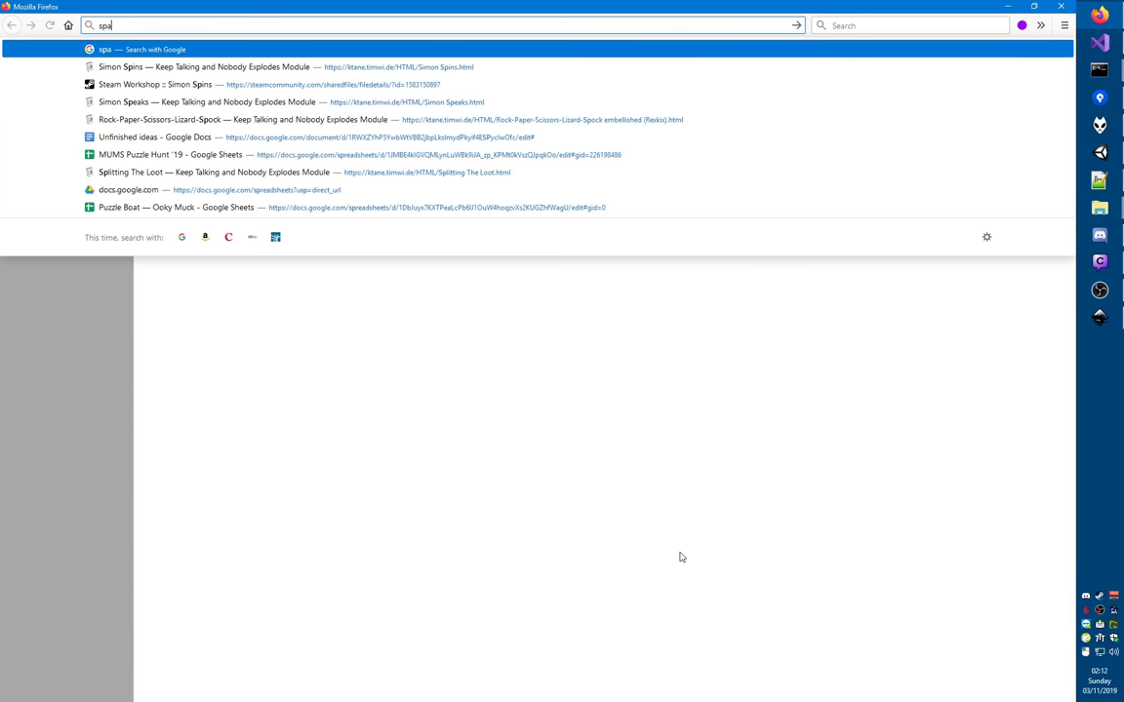
type("nning tree wiki")
key("Return")
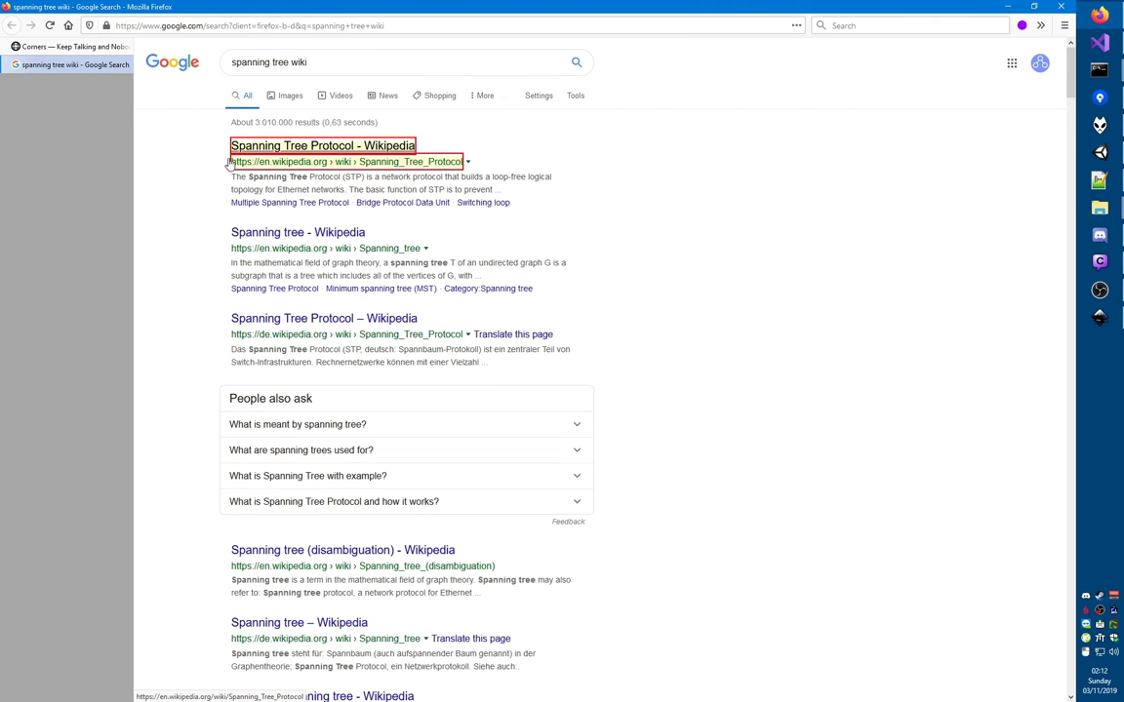
left_click(265, 232)
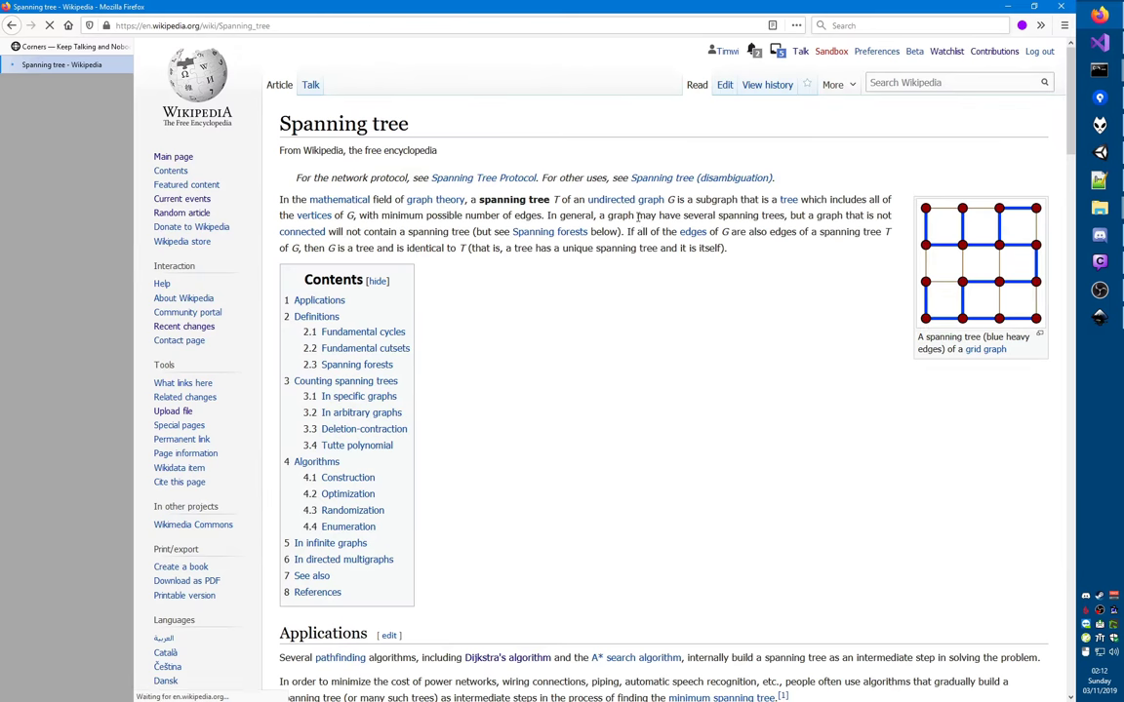
- View the article's 4x4 grid spanning tree figure enlarged, close it, and return to the Inkscape drawing
left_click(936, 252)
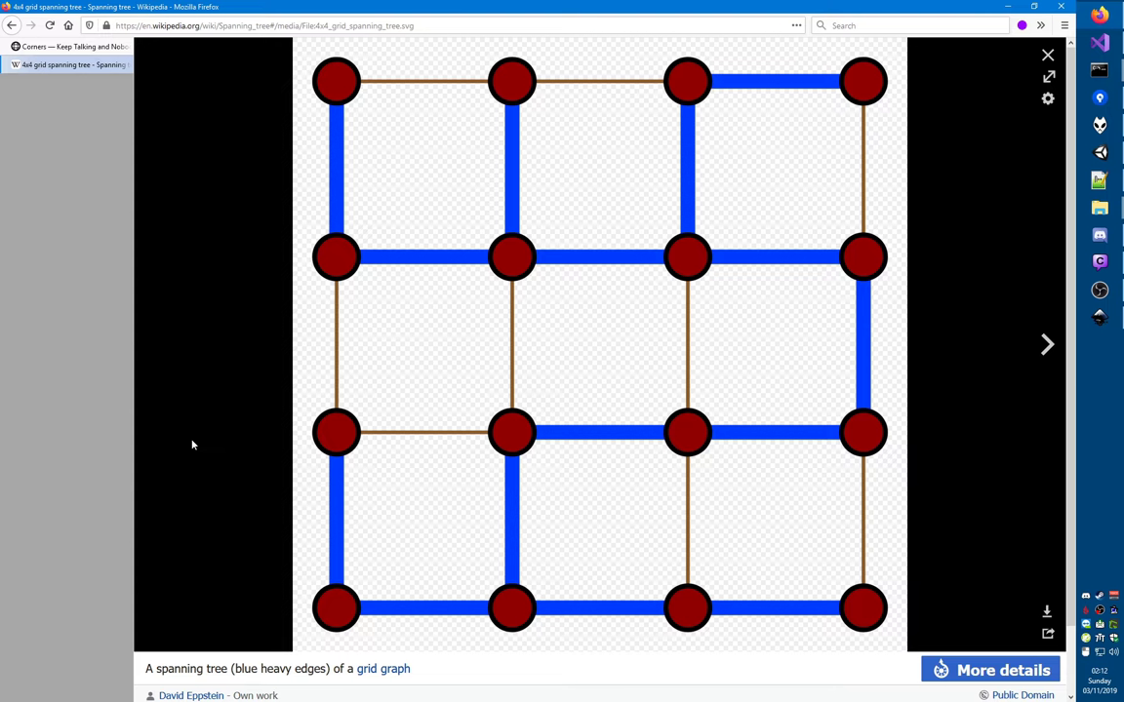
key("Escape")
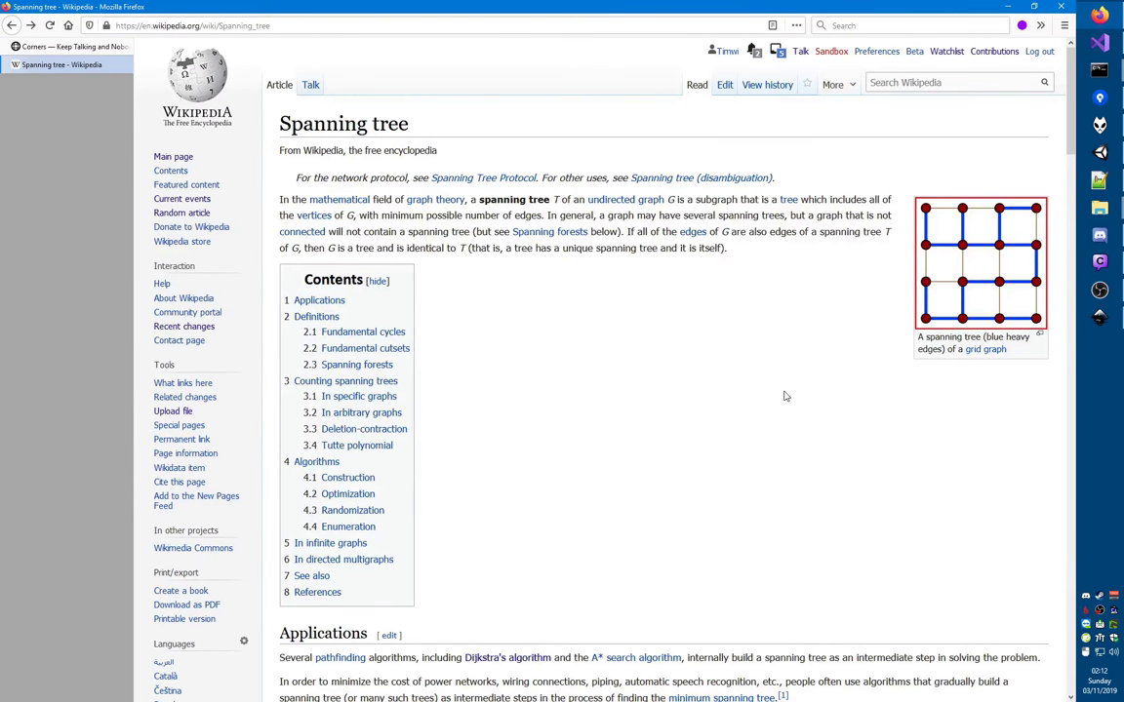
key("alt+Tab")
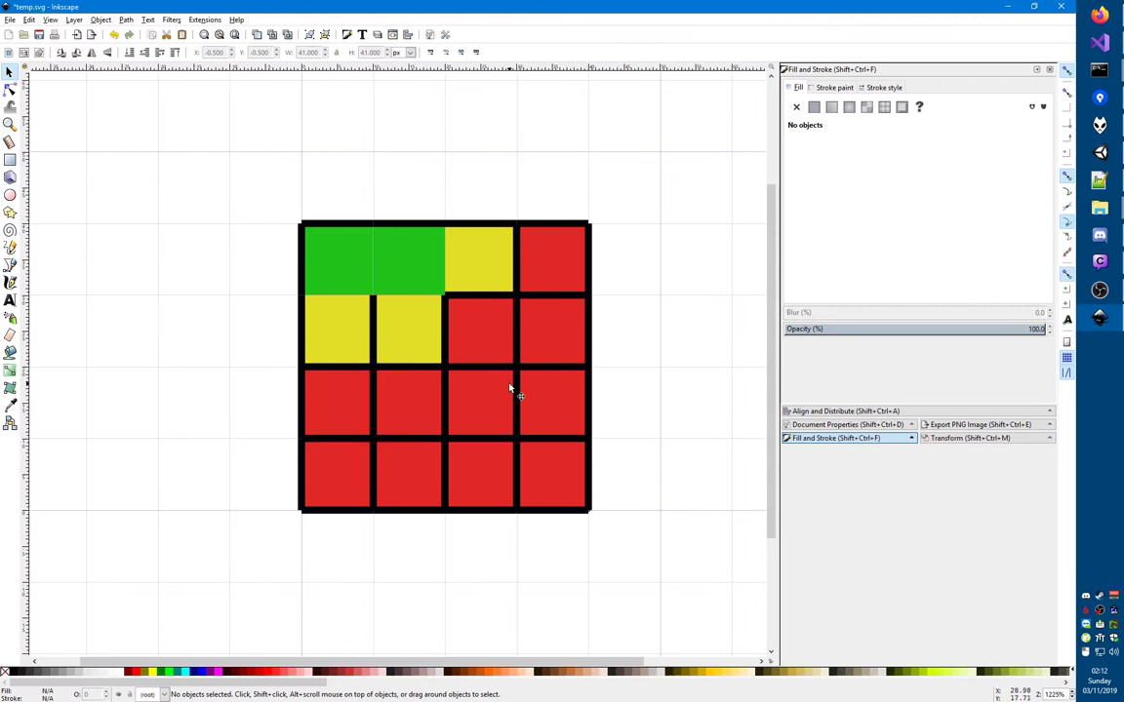